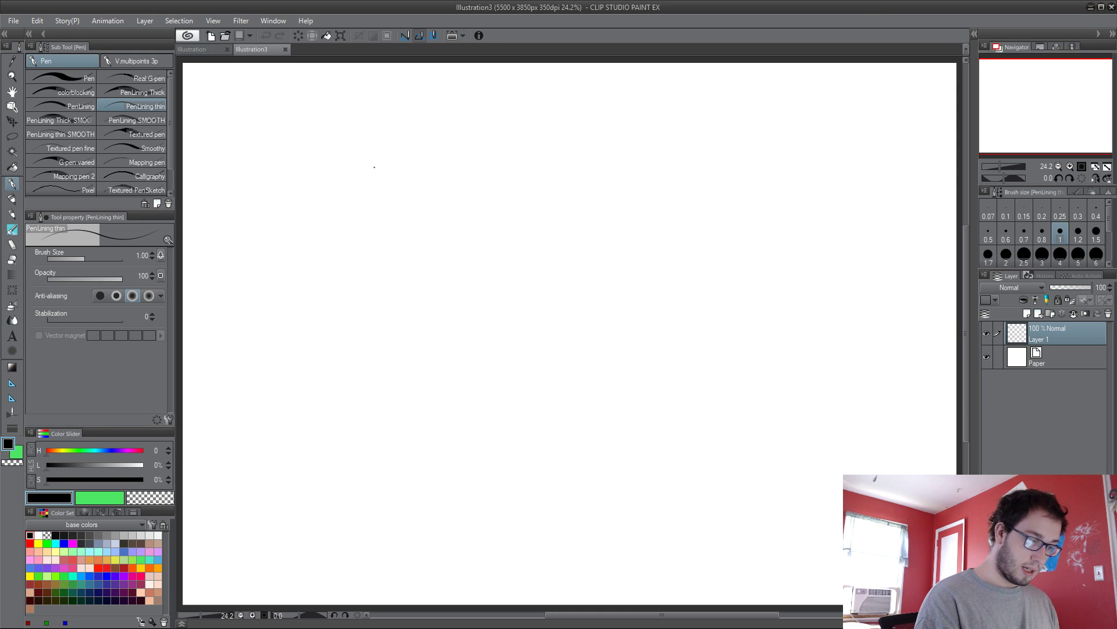
Step: Scribble black test strokes across the blank Illustration3 canvas with the PenLining thin pen
mouse_move(329, 231)
left_mouse_down()
mouse_move(400, 296)
mouse_move(517, 463)
mouse_move(513, 376)
mouse_move(576, 325)
left_mouse_up()
mouse_move(598, 284)
left_mouse_down()
mouse_move(644, 306)
mouse_move(727, 302)
mouse_move(715, 396)
mouse_move(767, 284)
mouse_move(507, 245)
mouse_move(663, 256)
mouse_move(631, 291)
mouse_move(533, 331)
left_mouse_up()
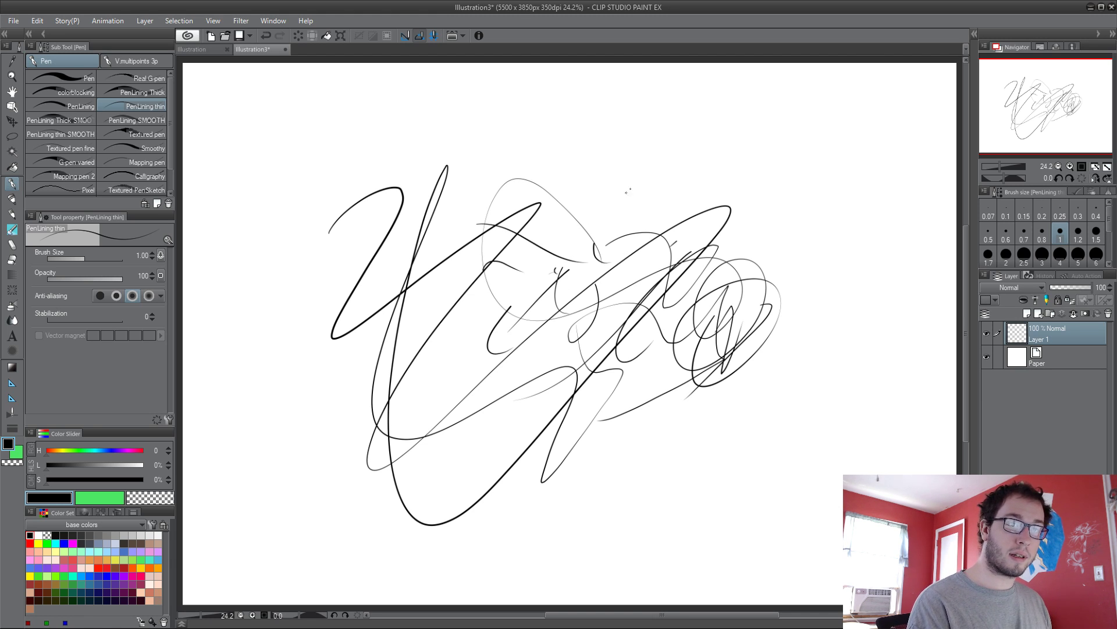
left_click_drag(643, 191, 647, 215)
left_click_drag(570, 200, 676, 204)
left_click_drag(722, 189, 725, 203)
Step: Draw three long curved test strokes on the square Illustration canvas and clear the layer
left_click(204, 49)
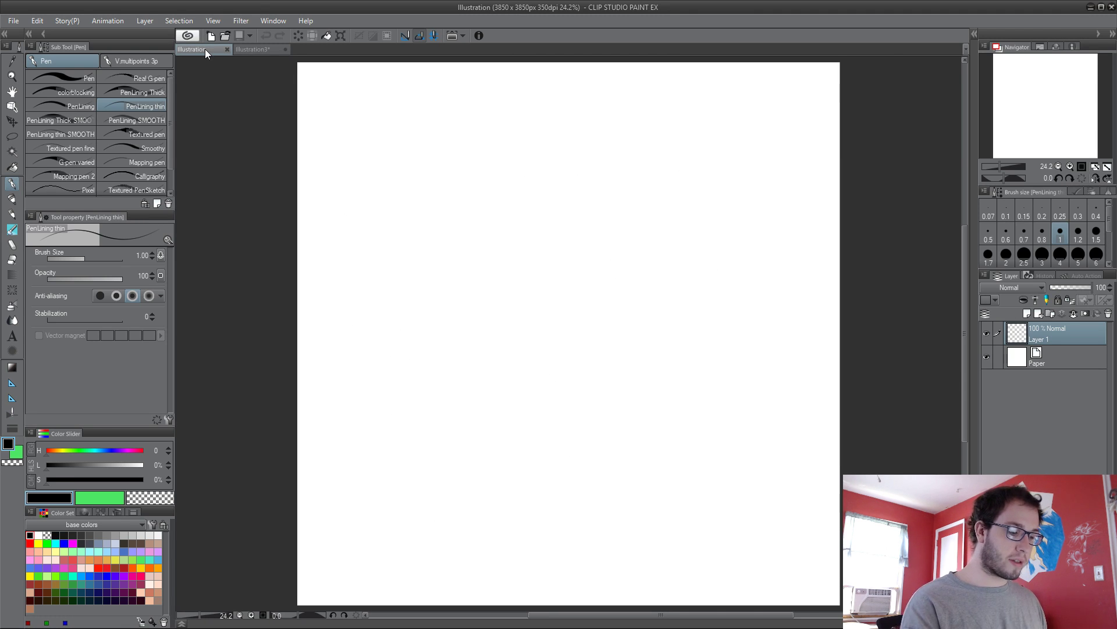
left_click_drag(535, 167, 481, 311)
left_click_drag(544, 169, 466, 392)
left_click_drag(588, 182, 494, 428)
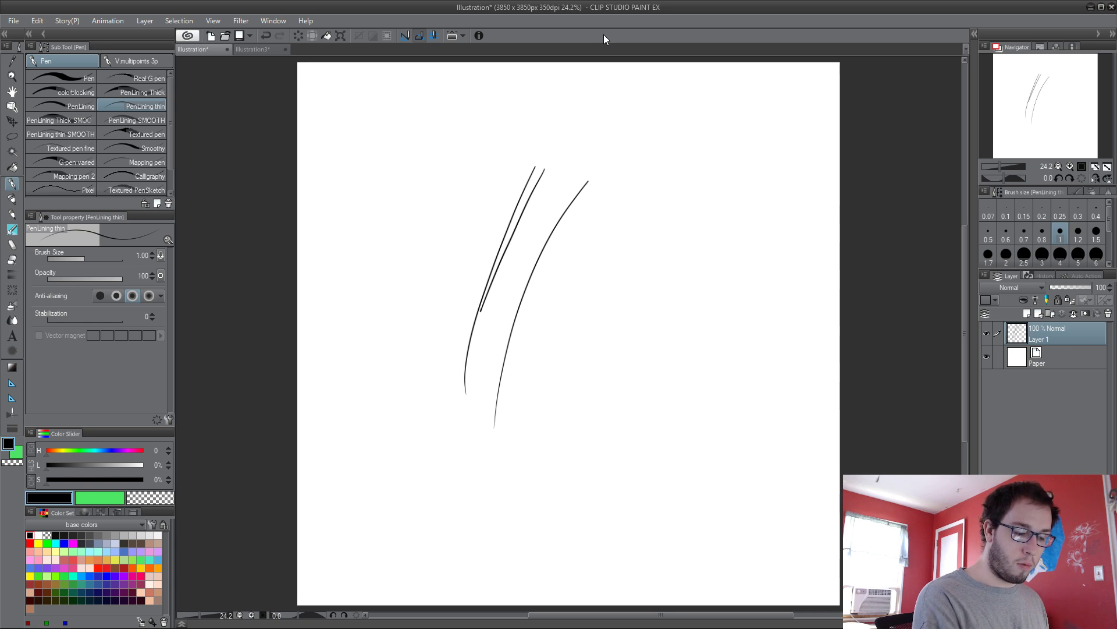
key("Delete")
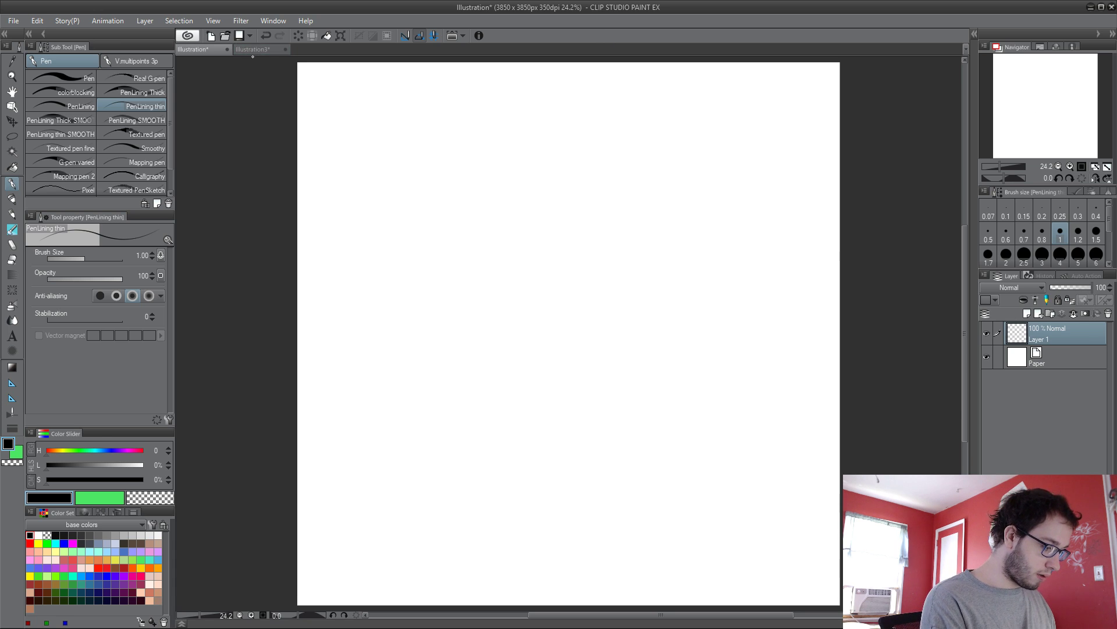
Step: Clear the scribbles on the Illustration3 canvas and paint a black foliage patch in its upper area with the Leaf watercolor brush
left_click(252, 47)
key("b")
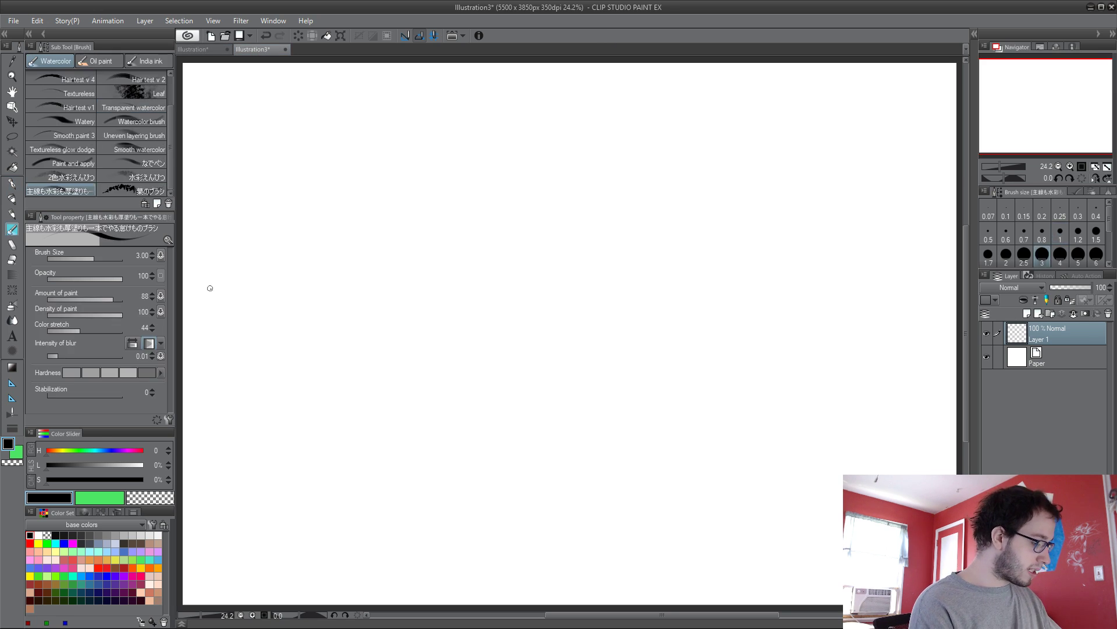
left_click(145, 95)
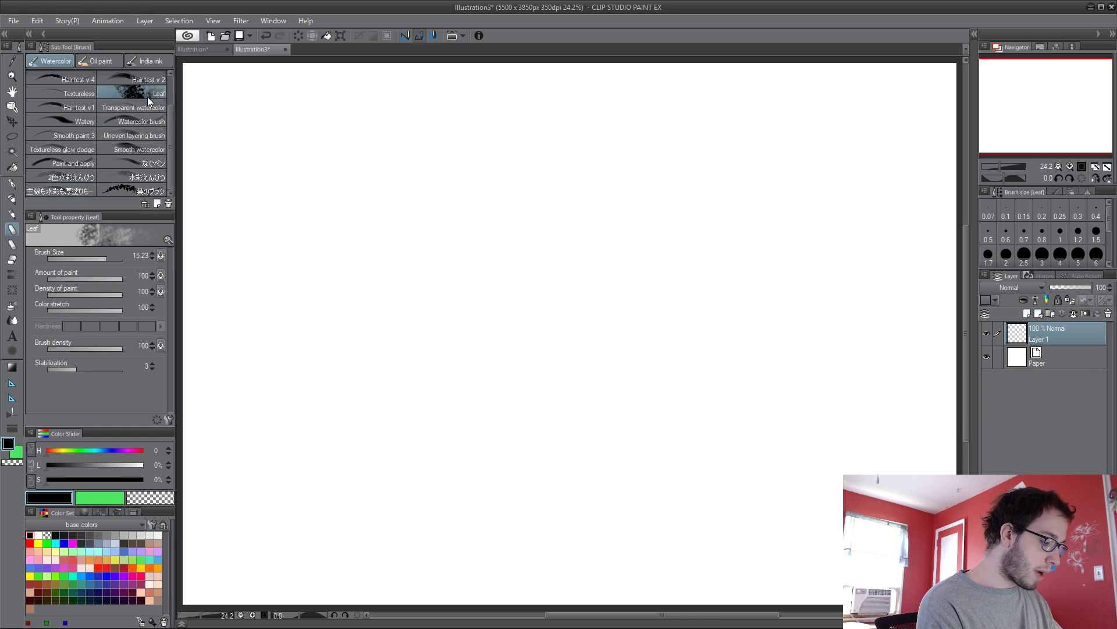
mouse_move(294, 152)
left_mouse_down()
mouse_move(399, 168)
mouse_move(334, 162)
mouse_move(355, 201)
mouse_move(482, 210)
mouse_move(349, 219)
mouse_move(257, 244)
mouse_move(477, 233)
mouse_move(287, 237)
mouse_move(495, 247)
left_mouse_up()
Step: Layer gray and white Leaf brush strokes over the black foliage patch to blend lighter tones into it
left_click(115, 535)
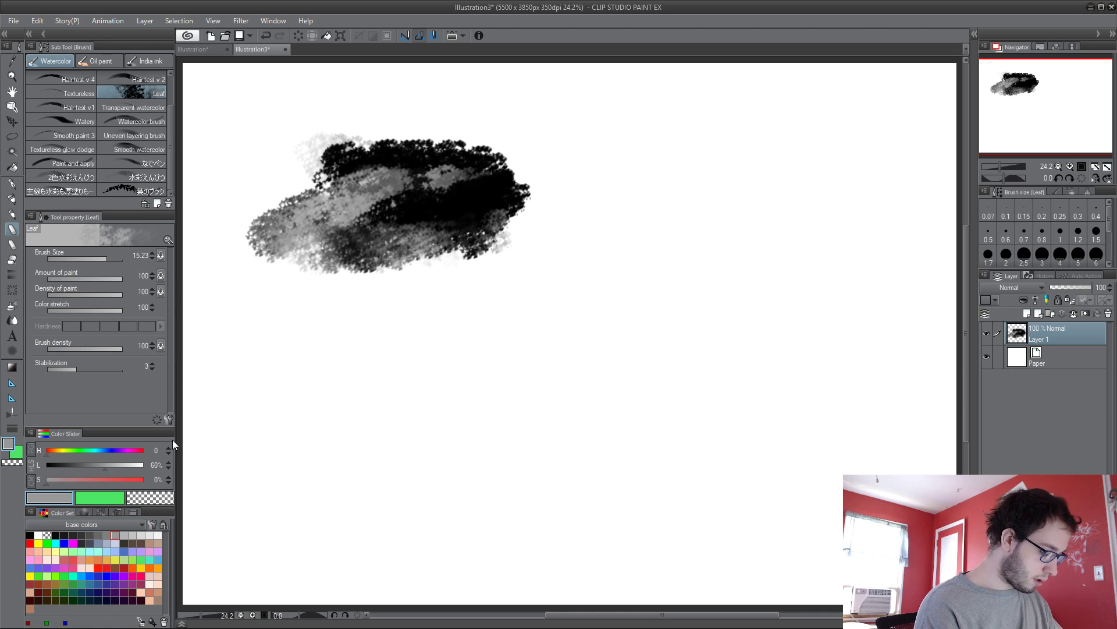
mouse_move(348, 185)
left_mouse_down()
mouse_move(470, 174)
mouse_move(314, 205)
mouse_move(425, 197)
mouse_move(534, 228)
mouse_move(500, 177)
mouse_move(314, 174)
left_mouse_up()
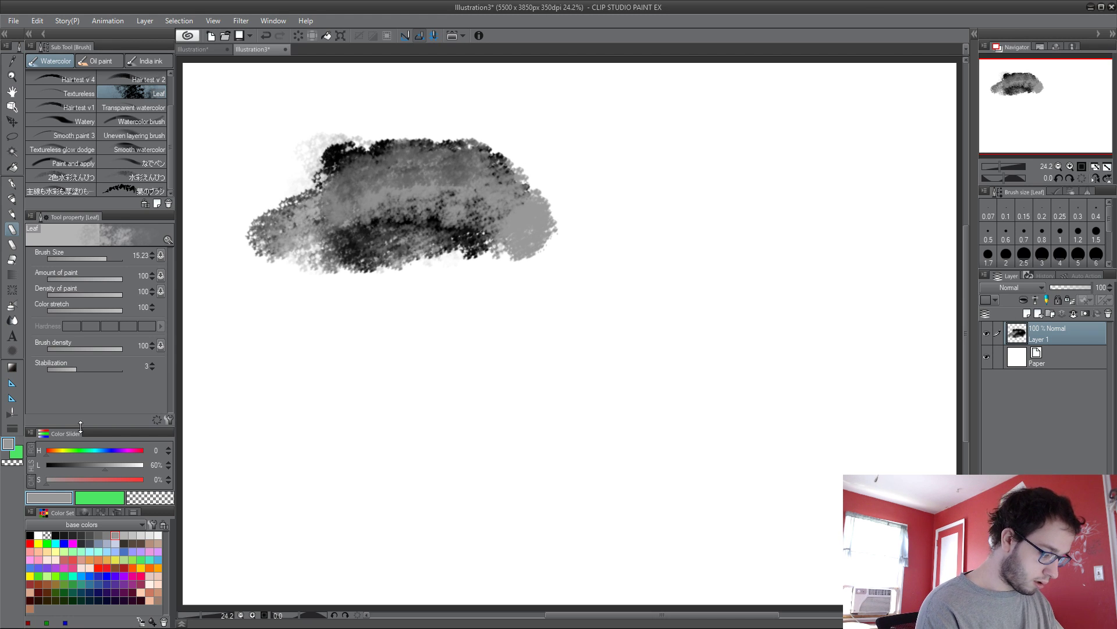
left_click(38, 535)
mouse_move(396, 198)
left_mouse_down()
mouse_move(482, 194)
mouse_move(300, 226)
mouse_move(368, 240)
mouse_move(501, 230)
mouse_move(311, 180)
mouse_move(354, 169)
mouse_move(532, 222)
mouse_move(482, 192)
mouse_move(529, 210)
mouse_move(408, 222)
mouse_move(408, 237)
mouse_move(556, 239)
mouse_move(344, 241)
mouse_move(426, 252)
mouse_move(543, 243)
mouse_move(567, 216)
left_mouse_up()
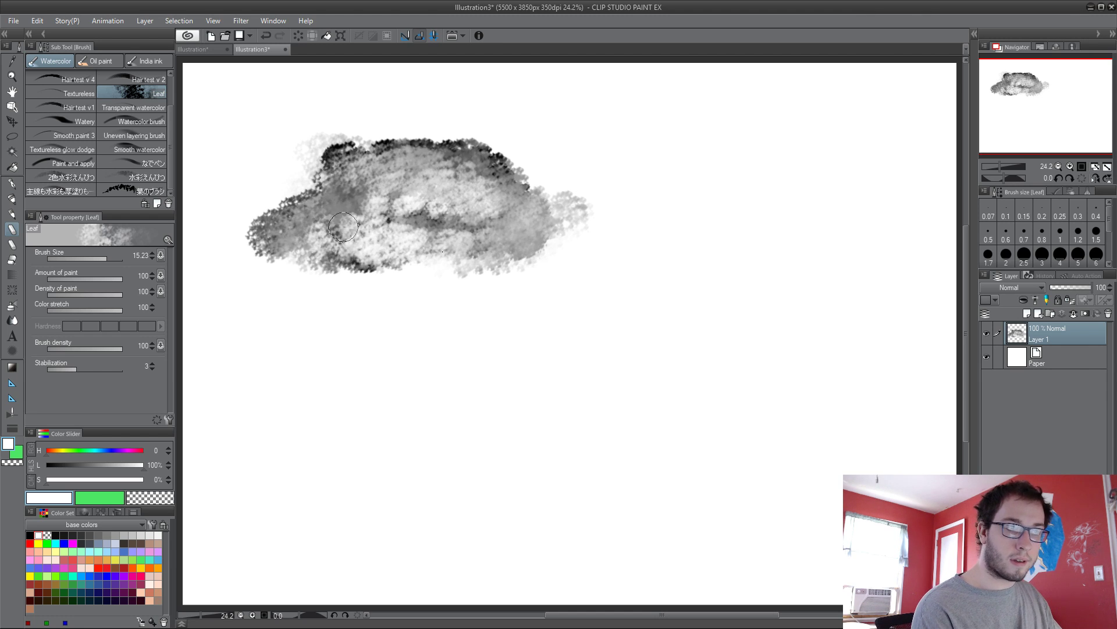
left_click_drag(343, 227, 538, 253)
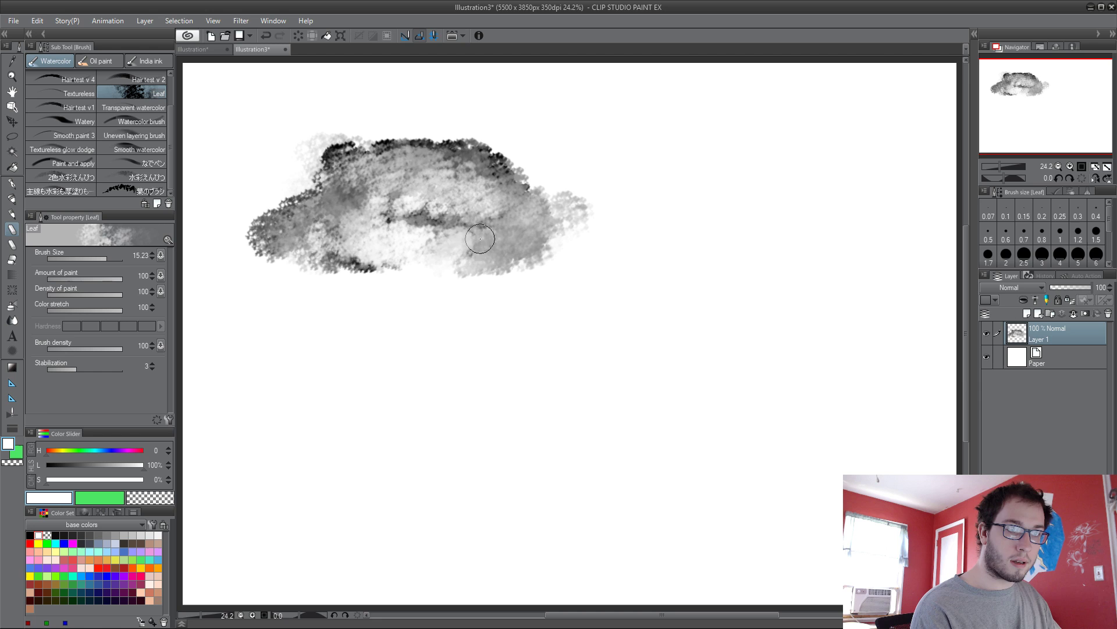
Step: Add black shadow strokes along the underside of the foliage patch with the Leaf brush
left_click(30, 535)
mouse_move(320, 264)
left_mouse_down()
mouse_move(448, 277)
mouse_move(536, 271)
mouse_move(547, 253)
mouse_move(536, 266)
mouse_move(409, 270)
mouse_move(245, 247)
mouse_move(459, 286)
mouse_move(507, 227)
mouse_move(315, 252)
mouse_move(257, 237)
mouse_move(272, 264)
mouse_move(389, 300)
mouse_move(560, 281)
mouse_move(574, 254)
mouse_move(562, 237)
mouse_move(549, 248)
mouse_move(577, 258)
mouse_move(344, 279)
left_mouse_up()
mouse_move(554, 253)
left_mouse_down()
mouse_move(258, 254)
mouse_move(408, 279)
mouse_move(483, 256)
left_mouse_up()
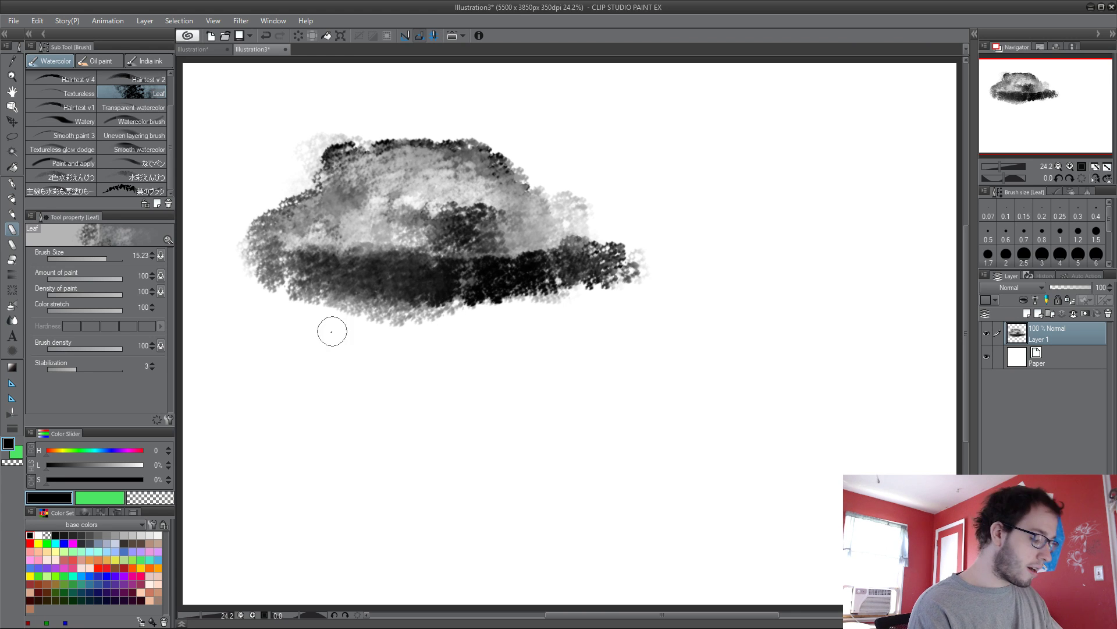
Step: Soften the foliage patch's interior and edges with white Leaf brush strokes, and clear the layer
left_click(39, 534)
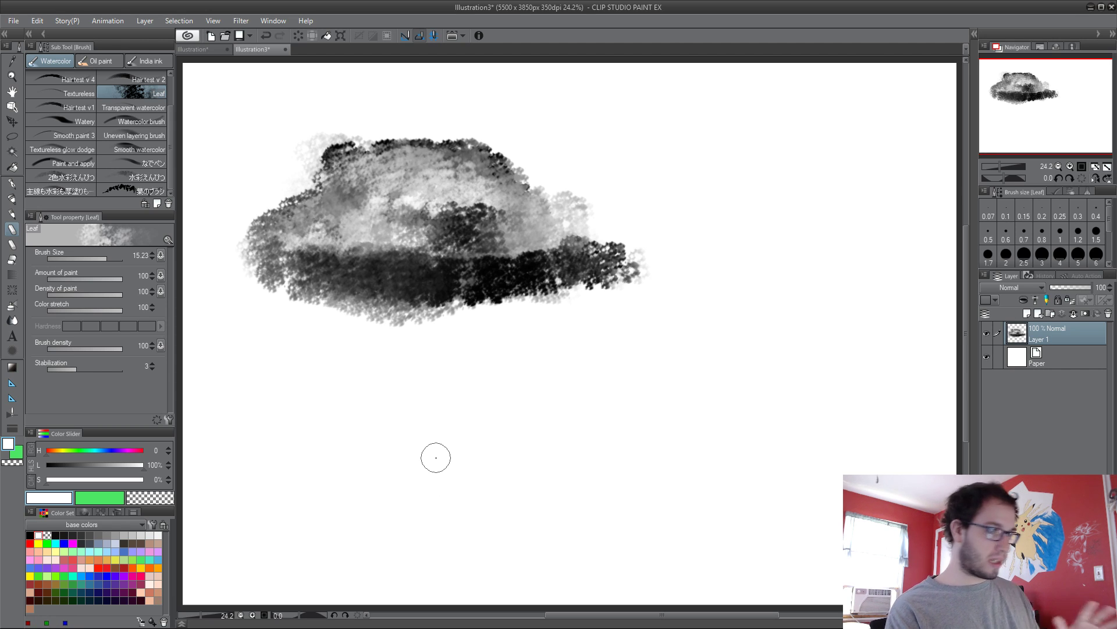
mouse_move(330, 257)
left_mouse_down()
mouse_move(552, 263)
mouse_move(331, 249)
mouse_move(520, 257)
mouse_move(489, 215)
mouse_move(425, 212)
mouse_move(463, 229)
mouse_move(382, 211)
left_mouse_up()
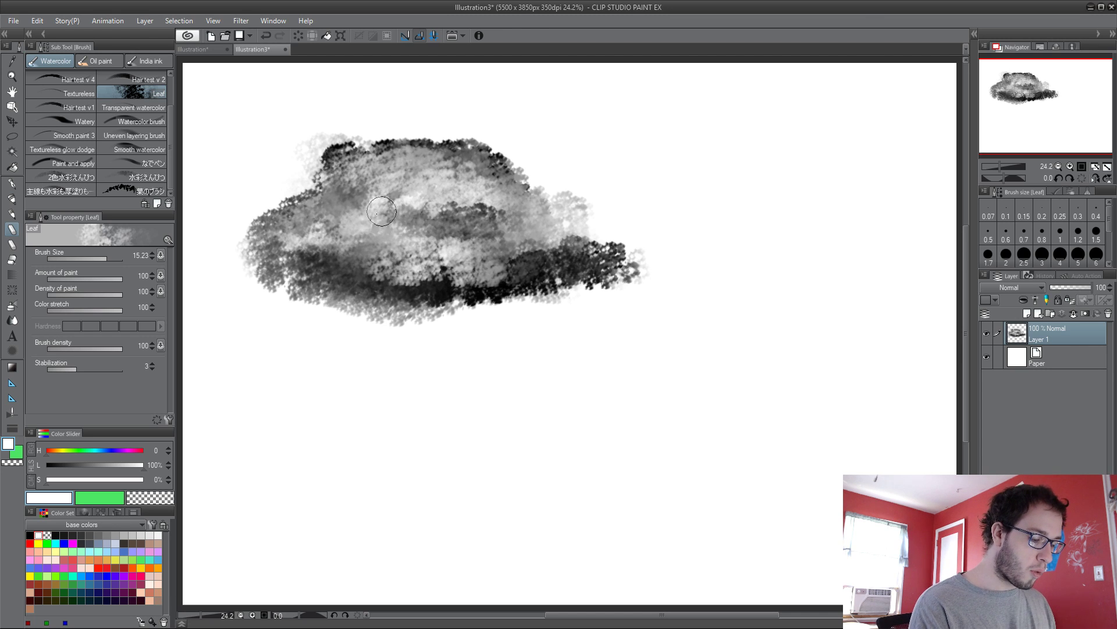
mouse_move(339, 170)
left_mouse_down()
mouse_move(509, 199)
mouse_move(457, 150)
left_mouse_up()
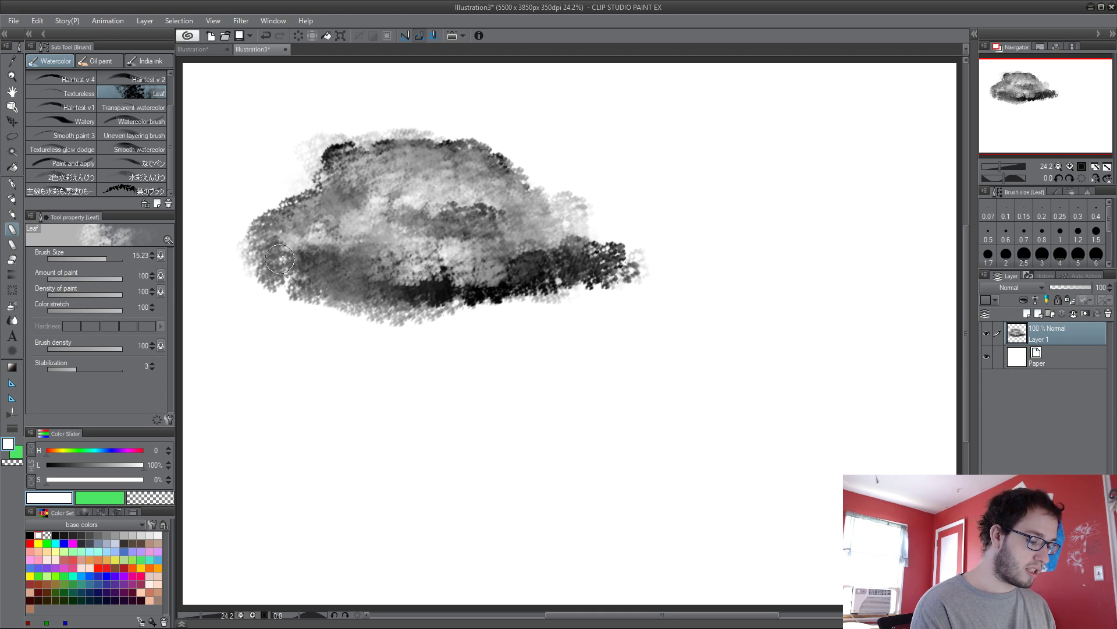
mouse_move(346, 187)
left_mouse_down()
mouse_move(467, 176)
mouse_move(473, 205)
mouse_move(376, 158)
mouse_move(279, 252)
mouse_move(266, 283)
mouse_move(335, 157)
mouse_move(240, 257)
left_mouse_up()
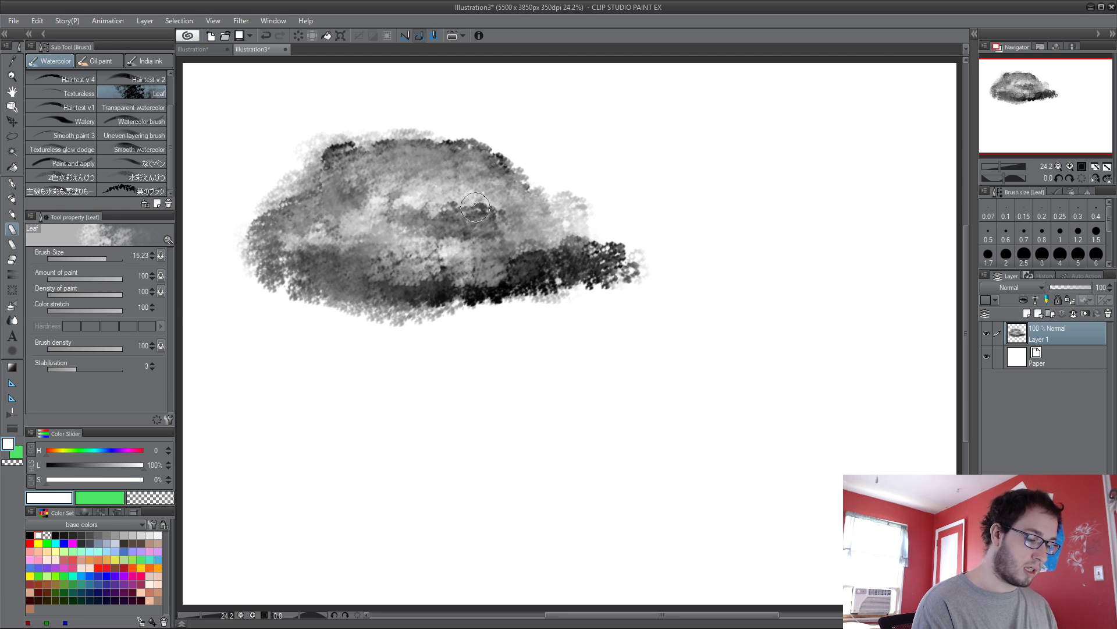
mouse_move(535, 217)
left_mouse_down()
mouse_move(566, 211)
mouse_move(614, 276)
mouse_move(480, 272)
mouse_move(606, 258)
mouse_move(578, 251)
mouse_move(604, 248)
left_mouse_up()
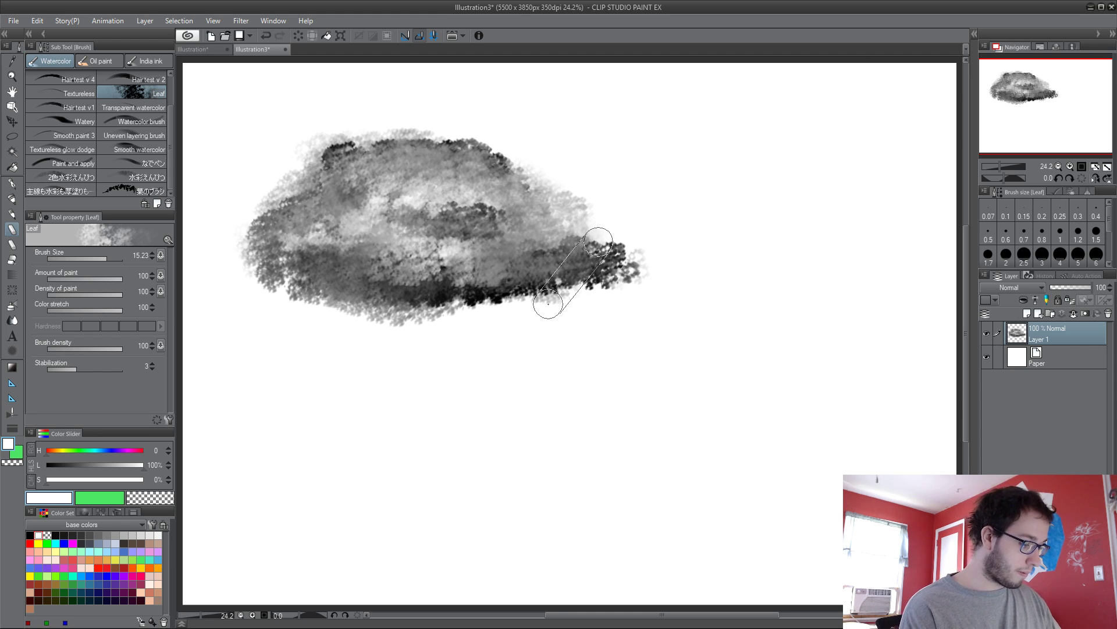
key("Delete")
Step: Move the Smooth watercolor brush directly after Leaf in the order of the watercolor brushes
mouse_move(166, 150)
left_mouse_down()
mouse_move(156, 187)
mouse_move(152, 61)
mouse_move(147, 76)
left_mouse_up()
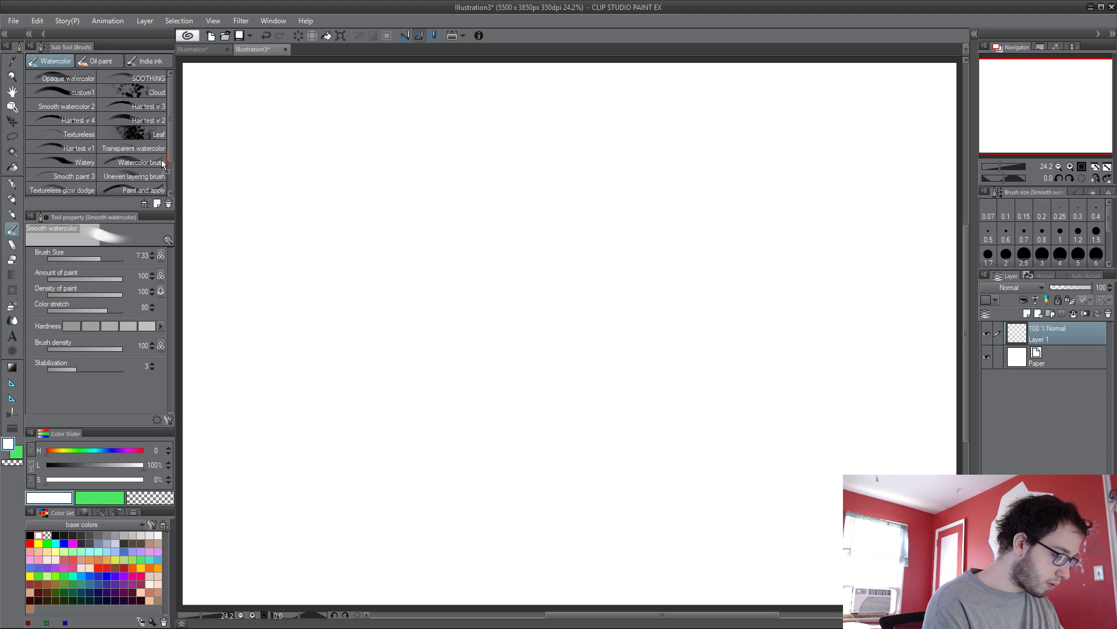
mouse_move(99, 143)
left_mouse_down()
mouse_move(88, 146)
mouse_move(99, 134)
left_mouse_up()
left_click_drag(167, 147, 169, 169)
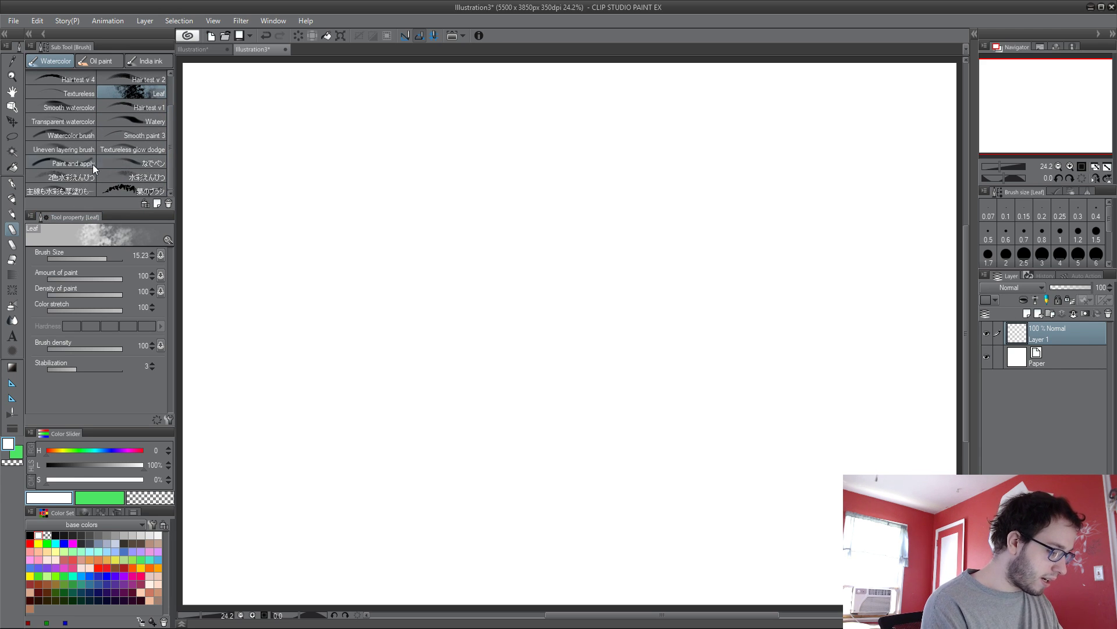
Step: Draw a long wavy line and overlapping curved strokes in black with the なでペン watercolor brush
left_click(123, 165)
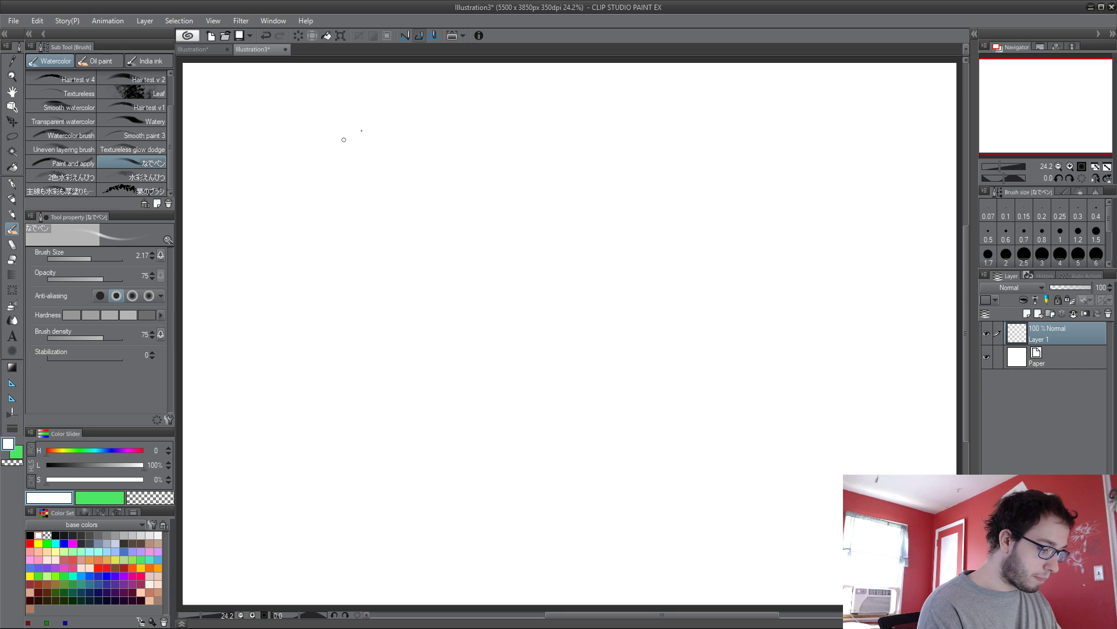
left_click(30, 535)
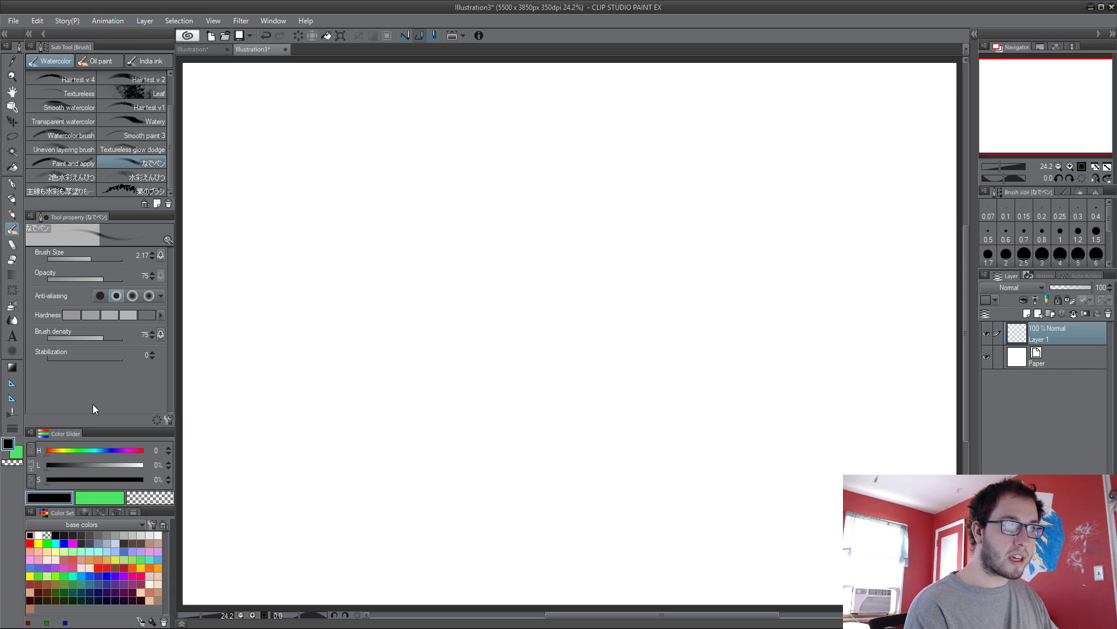
mouse_move(281, 231)
left_mouse_down()
mouse_move(450, 195)
mouse_move(303, 431)
left_mouse_up()
left_click_drag(636, 161, 512, 326)
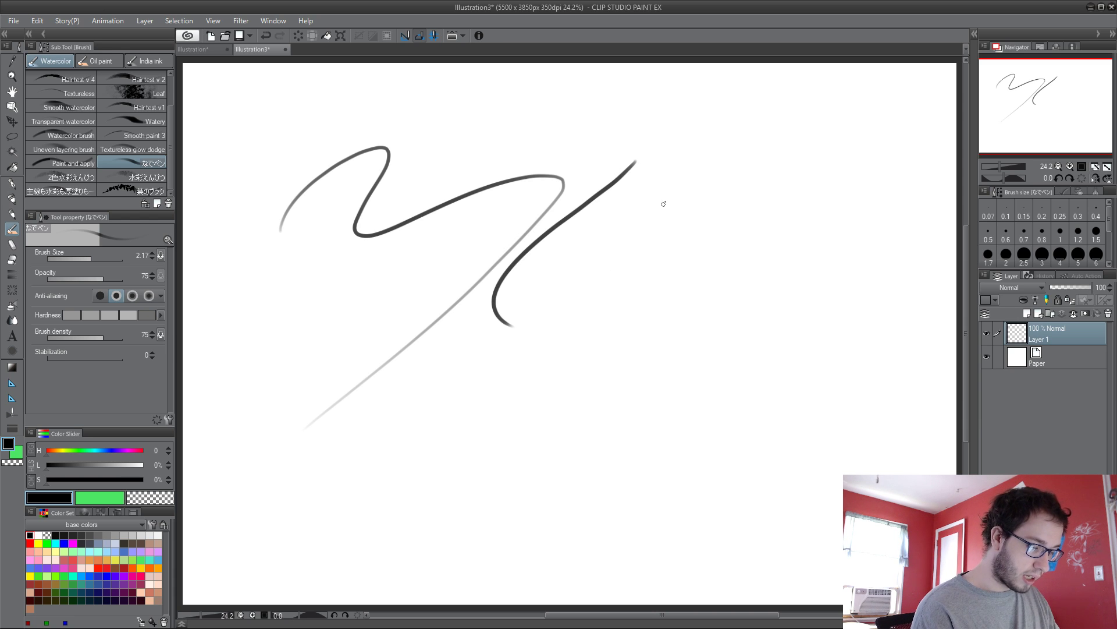
left_click_drag(650, 189, 527, 322)
mouse_move(602, 198)
left_mouse_down()
mouse_move(629, 185)
mouse_move(617, 244)
mouse_move(554, 336)
left_mouse_up()
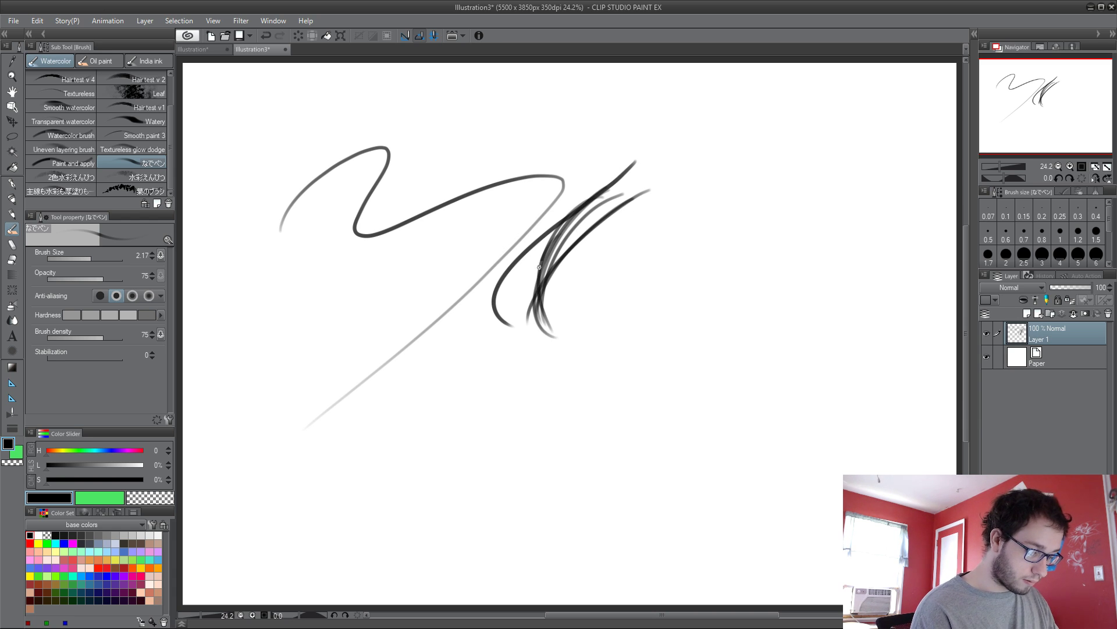
left_click_drag(574, 215, 553, 344)
left_click_drag(685, 183, 766, 176)
mouse_move(652, 253)
left_mouse_down()
mouse_move(772, 177)
mouse_move(474, 309)
left_mouse_up()
Step: Test the 2色水彩えんぴつ brush with a black stroke, and clear the layer with yellow as the main color
left_click(75, 175)
mouse_move(238, 184)
left_mouse_down()
mouse_move(318, 197)
mouse_move(306, 200)
mouse_move(282, 250)
mouse_move(288, 278)
mouse_move(239, 363)
mouse_move(326, 285)
mouse_move(426, 295)
mouse_move(392, 347)
mouse_move(508, 336)
left_mouse_up()
left_click(38, 543)
key("Delete")
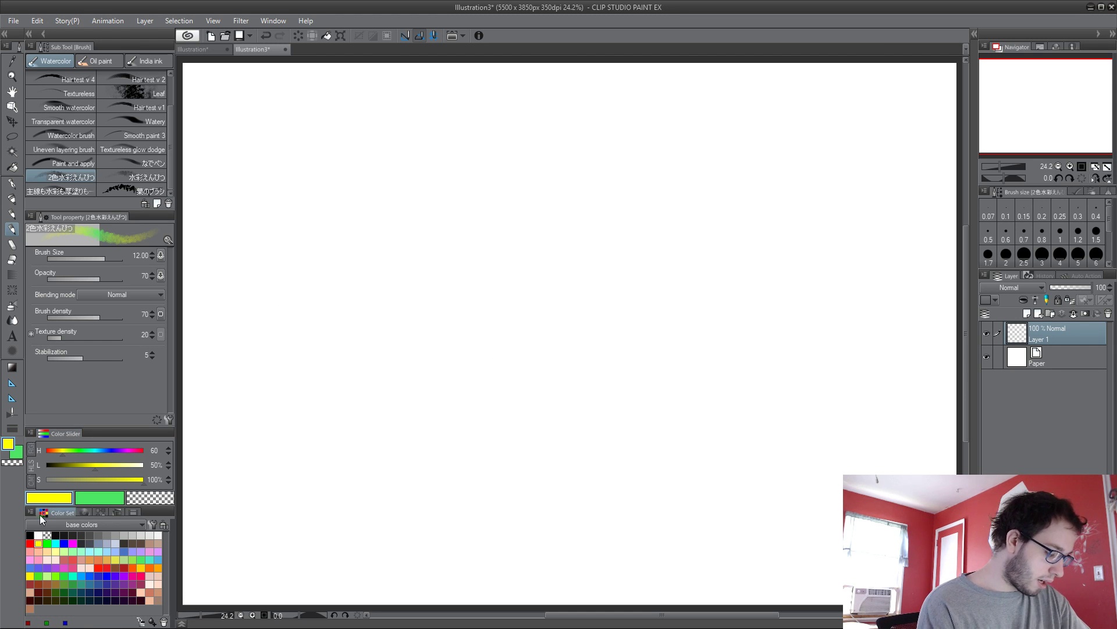
Step: Paint a layered yellow-green band and a long looping yellow and green stroke below it with the 2色水彩えんぴつ brush
left_click_drag(341, 169, 542, 197)
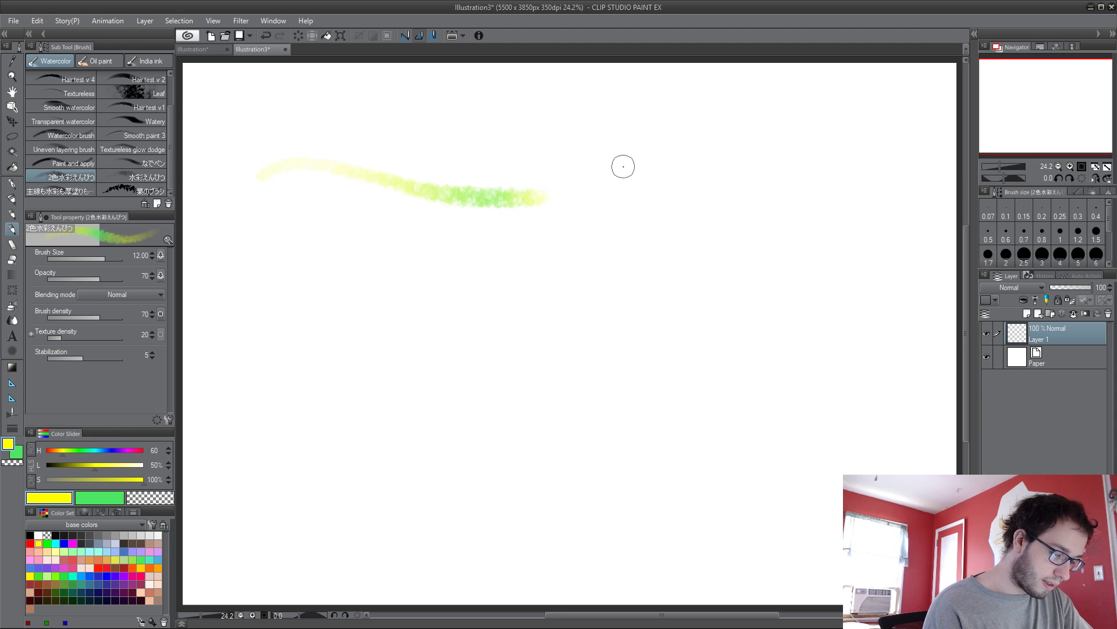
left_click_drag(267, 172, 564, 208)
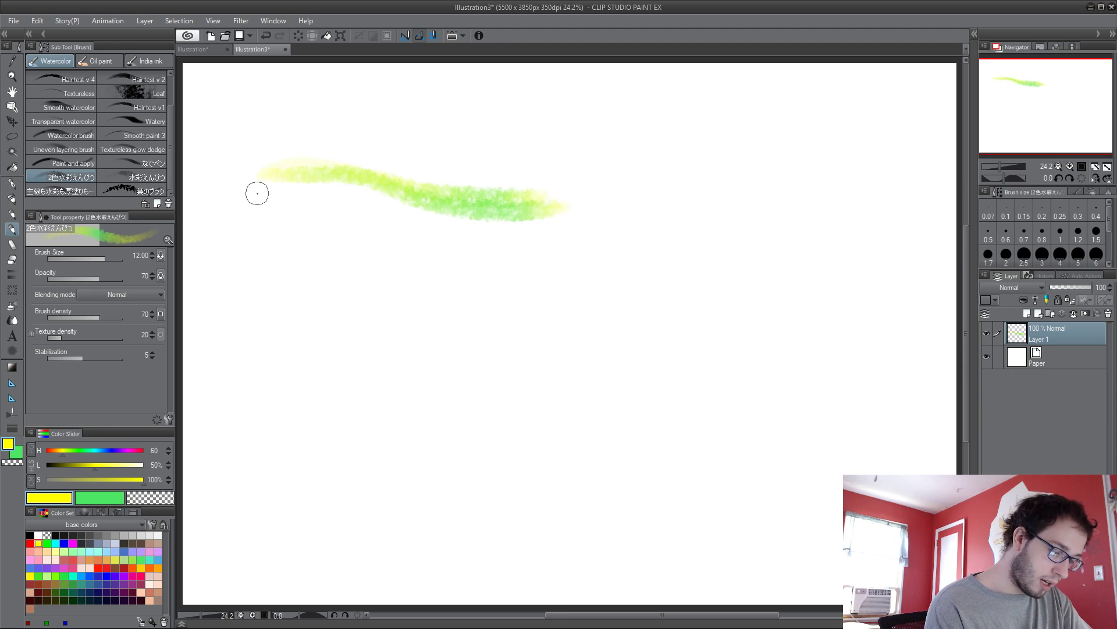
mouse_move(258, 193)
left_mouse_down()
mouse_move(280, 183)
mouse_move(426, 188)
left_mouse_up()
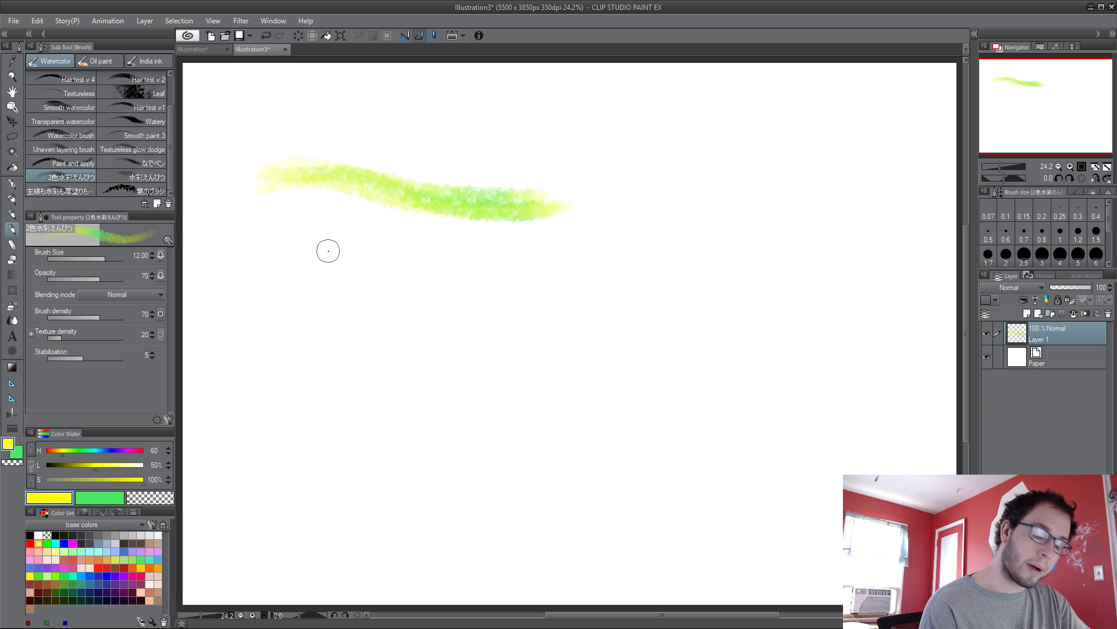
mouse_move(299, 257)
left_mouse_down()
mouse_move(400, 249)
mouse_move(594, 262)
mouse_move(599, 320)
mouse_move(616, 302)
mouse_move(611, 271)
mouse_move(274, 312)
mouse_move(426, 312)
mouse_move(446, 360)
mouse_move(501, 400)
mouse_move(704, 351)
mouse_move(716, 342)
mouse_move(703, 318)
mouse_move(730, 317)
mouse_move(653, 350)
mouse_move(760, 322)
left_mouse_up()
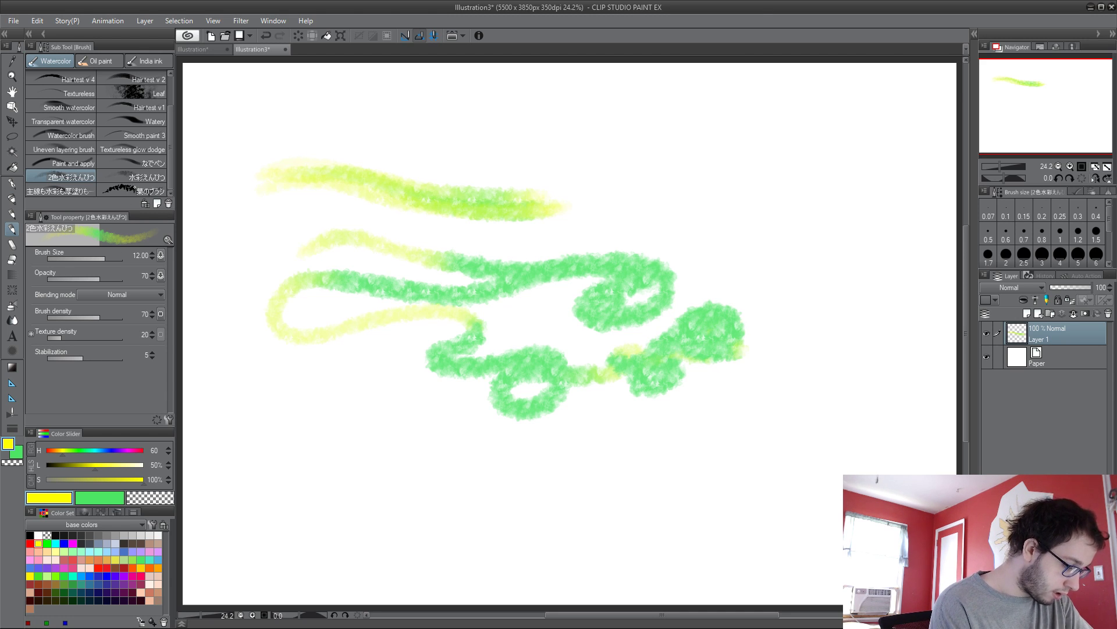
Step: Paint yellow strokes at the upper right of the canvas with the 水彩えんぴつ brush and overlap them with green
left_click(135, 176)
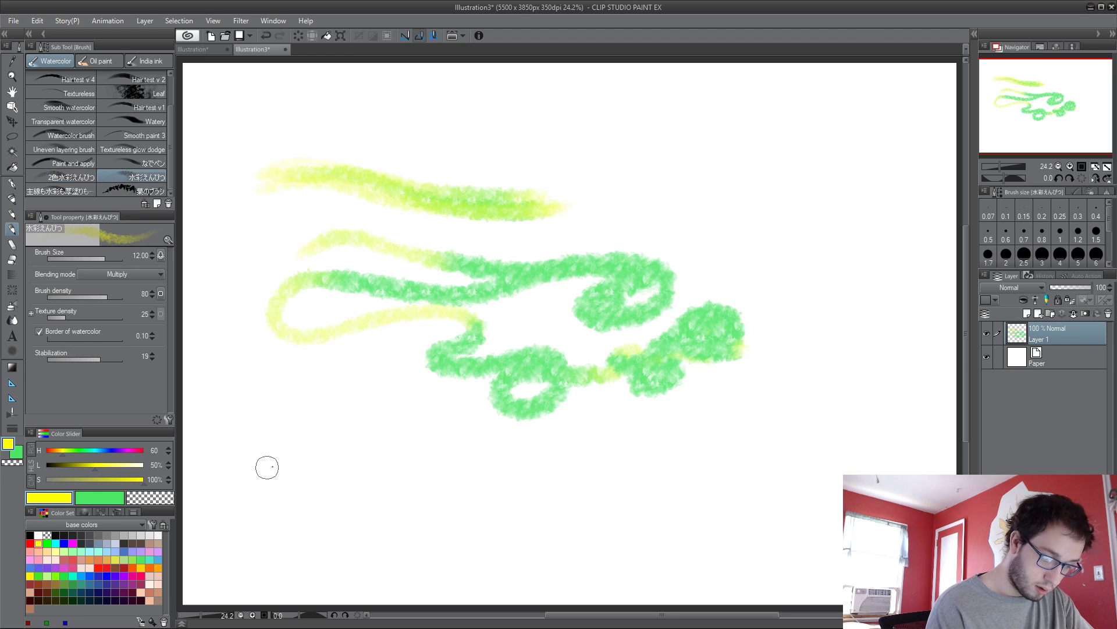
mouse_move(575, 177)
left_mouse_down()
mouse_move(675, 197)
mouse_move(745, 294)
left_mouse_up()
mouse_move(577, 213)
left_mouse_down()
mouse_move(655, 210)
mouse_move(777, 290)
left_mouse_up()
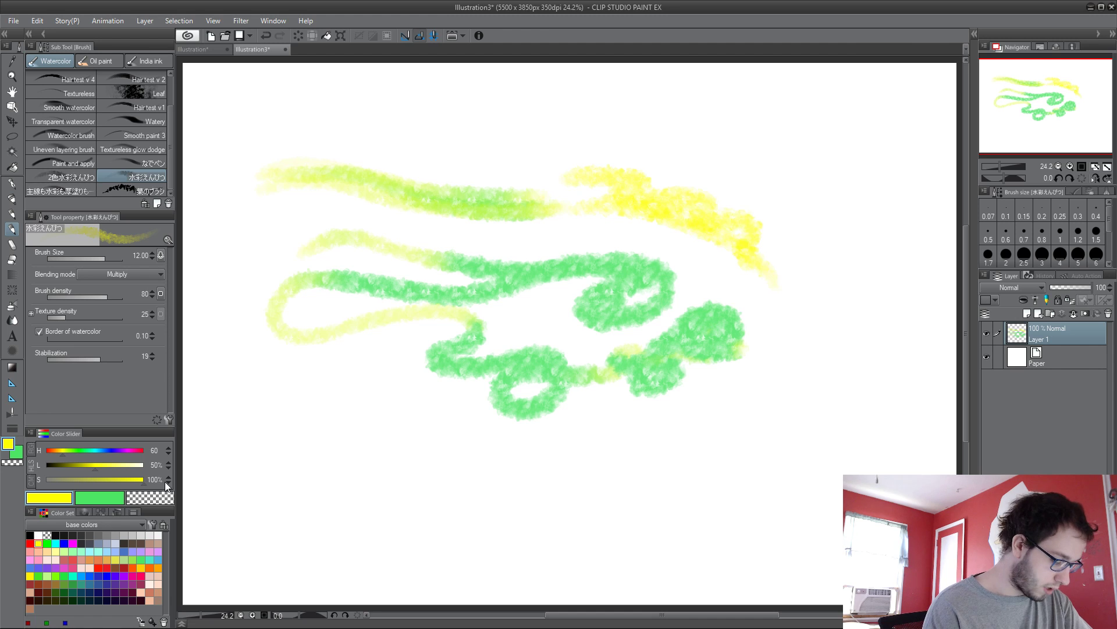
left_click(64, 575)
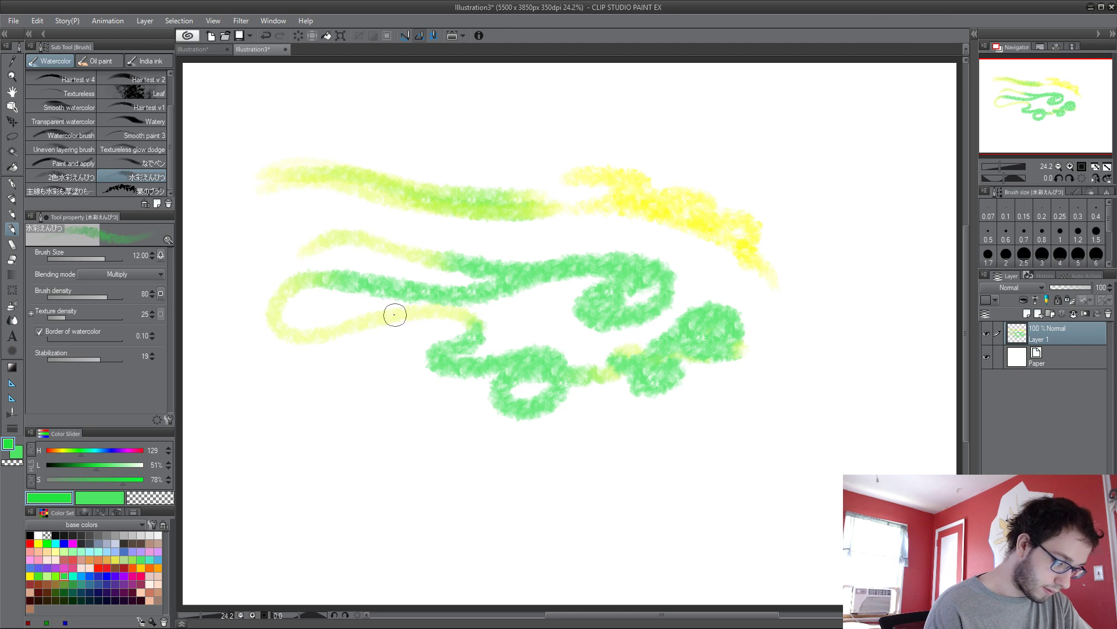
mouse_move(617, 205)
left_mouse_down()
mouse_move(749, 268)
mouse_move(689, 216)
mouse_move(733, 235)
mouse_move(664, 201)
mouse_move(759, 250)
mouse_move(667, 187)
mouse_move(757, 220)
mouse_move(770, 269)
mouse_move(793, 285)
left_mouse_up()
Step: Paint overlapping green and yellow strokes along the canvas top with the 主線も水彩も厚塗りも brush, enlarging it to 21.71 for the broad ones
left_click(58, 191)
mouse_move(287, 140)
left_mouse_down()
mouse_move(338, 116)
mouse_move(560, 111)
mouse_move(455, 144)
left_mouse_up()
left_click(38, 543)
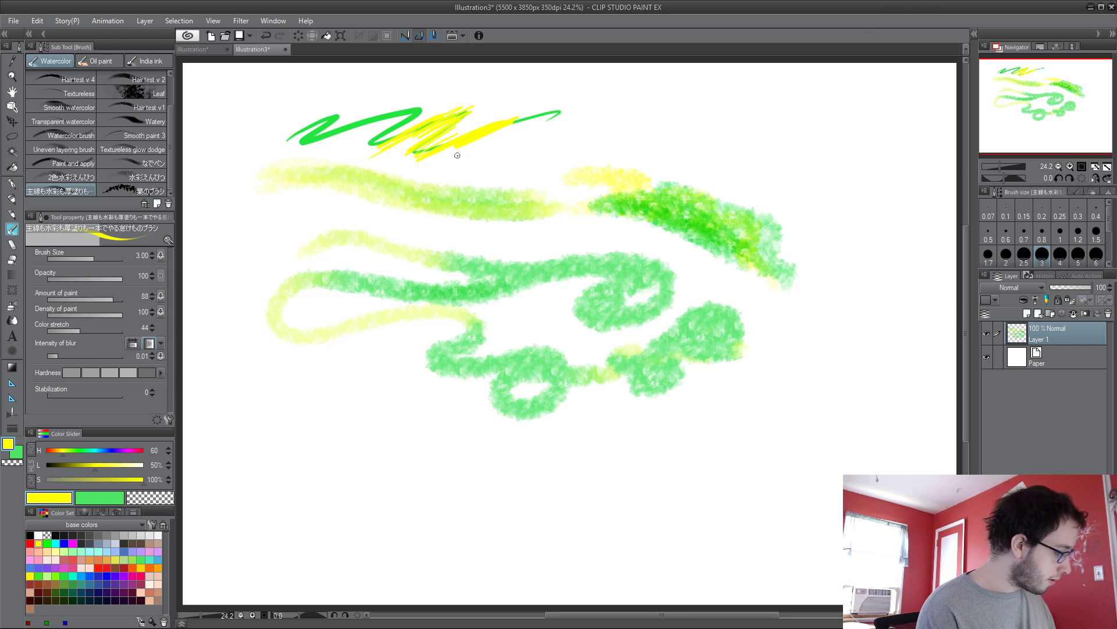
mouse_move(459, 164)
left_mouse_down()
mouse_move(621, 117)
mouse_move(785, 120)
mouse_move(757, 110)
mouse_move(599, 130)
mouse_move(678, 123)
mouse_move(541, 154)
mouse_move(581, 120)
mouse_move(531, 150)
mouse_move(576, 131)
mouse_move(565, 143)
left_mouse_up()
left_click(64, 576)
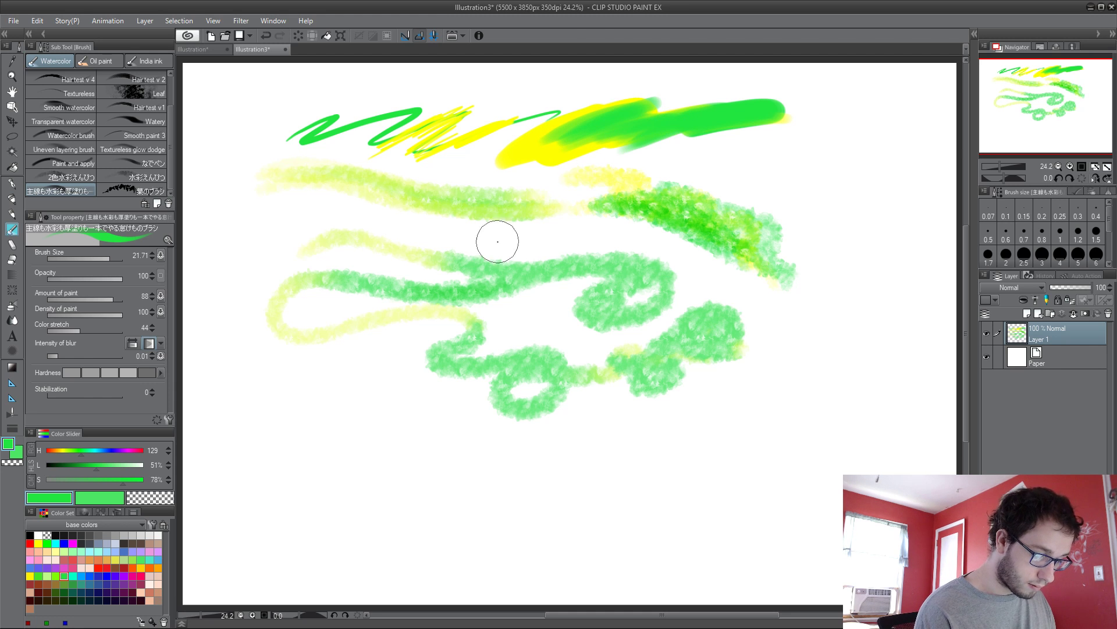
Step: Blend the yellow-to-green transition of the broad top stroke by painting with intermediate colors sampled from it
left_click(571, 136, "alt")
mouse_move(531, 137)
left_mouse_down()
mouse_move(561, 124)
mouse_move(559, 142)
mouse_move(523, 152)
mouse_move(547, 135)
mouse_move(567, 145)
left_mouse_up()
left_click(530, 141, "alt")
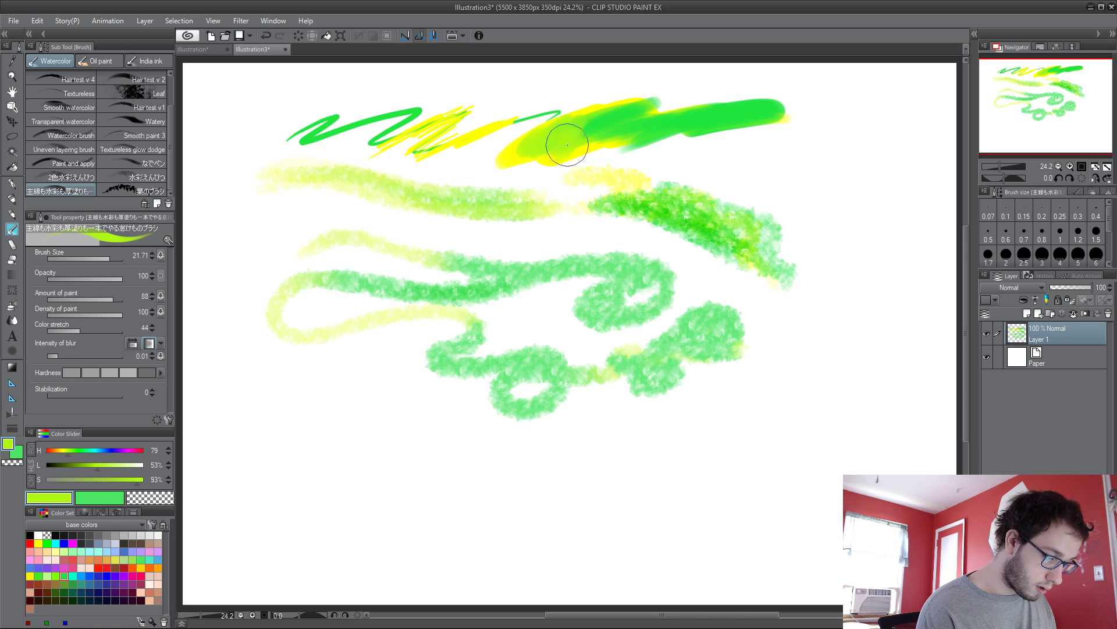
left_click(528, 143, "alt")
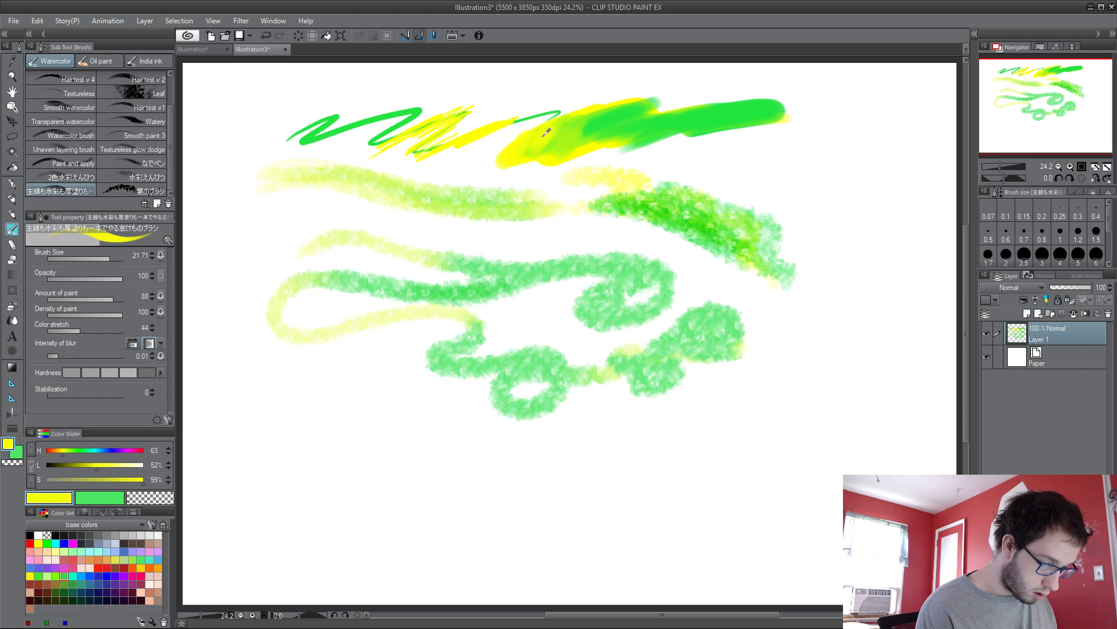
left_click(581, 131, "alt")
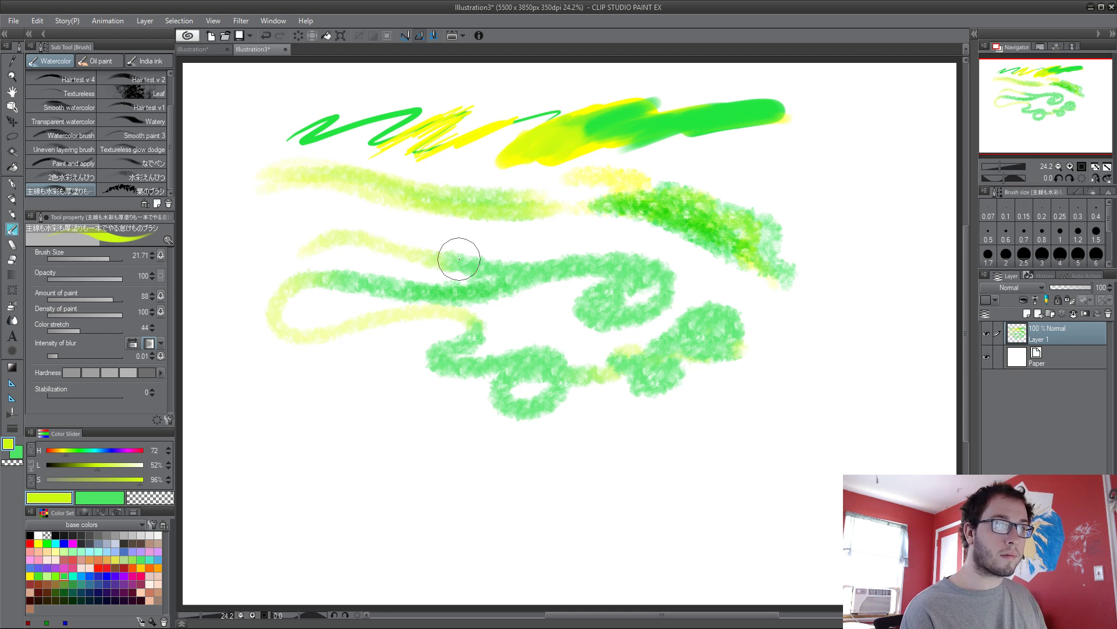
Step: Clear the layer and paint a long zigzag lime stroke across the canvas with the 葉のブラシ leaf brush
key("Delete")
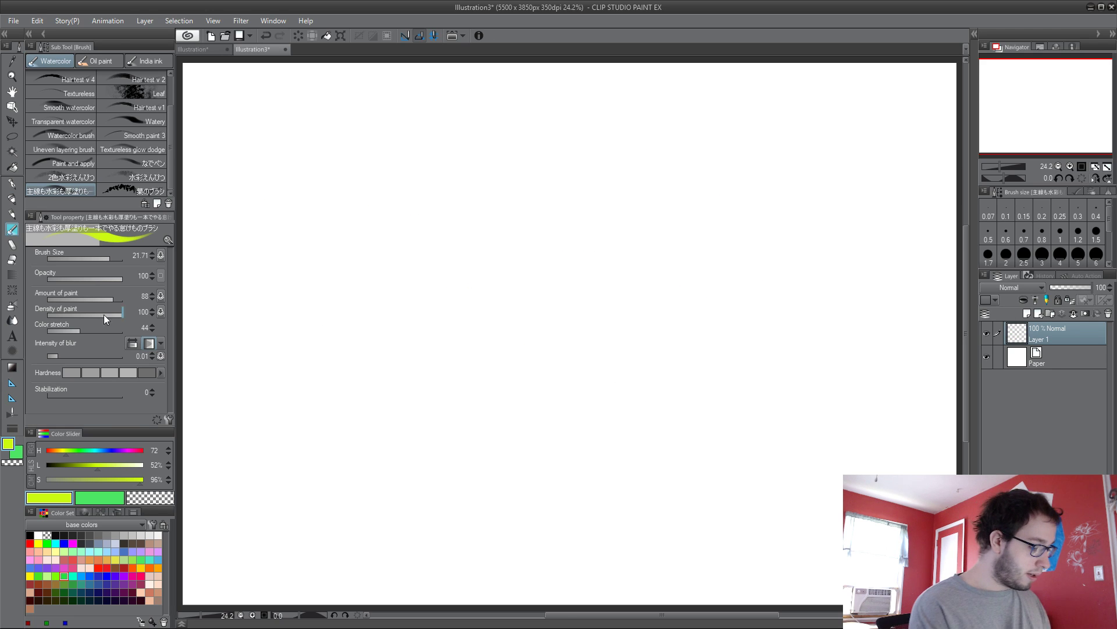
left_click(132, 191)
mouse_move(314, 130)
left_mouse_down()
mouse_move(469, 182)
mouse_move(552, 189)
mouse_move(668, 167)
mouse_move(687, 175)
left_mouse_up()
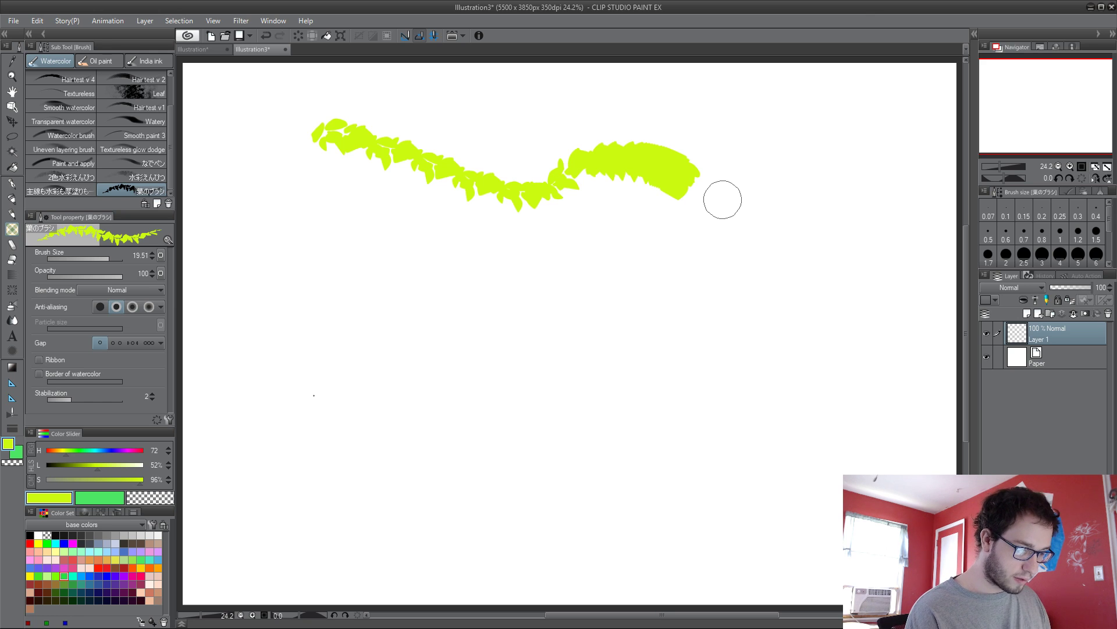
left_click_drag(681, 168, 608, 239)
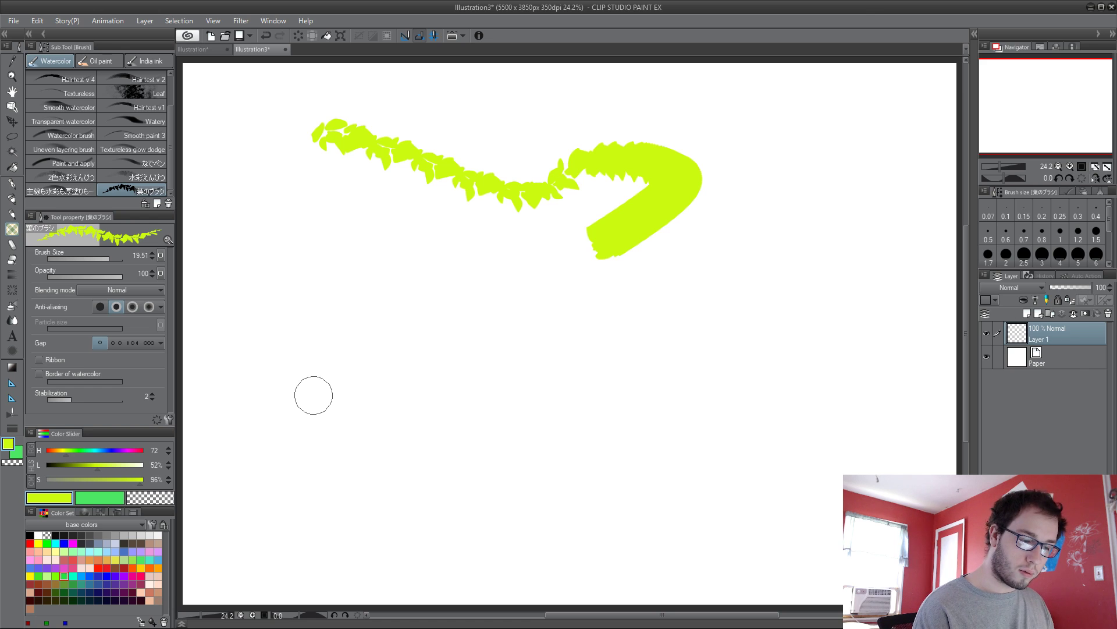
left_click_drag(606, 241, 404, 350)
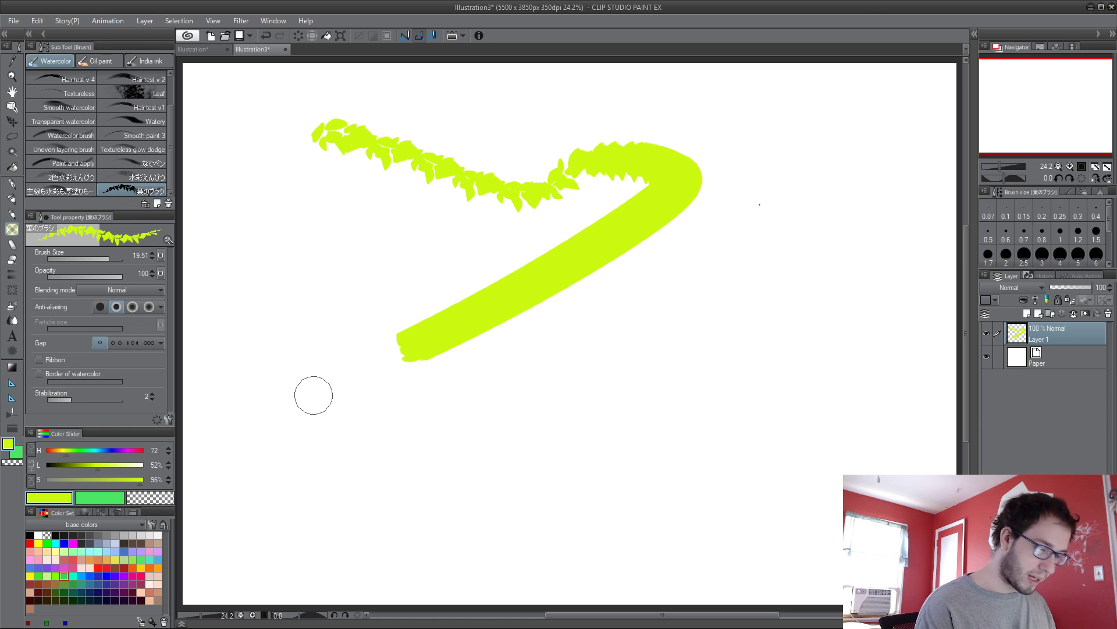
left_click_drag(314, 396, 448, 381)
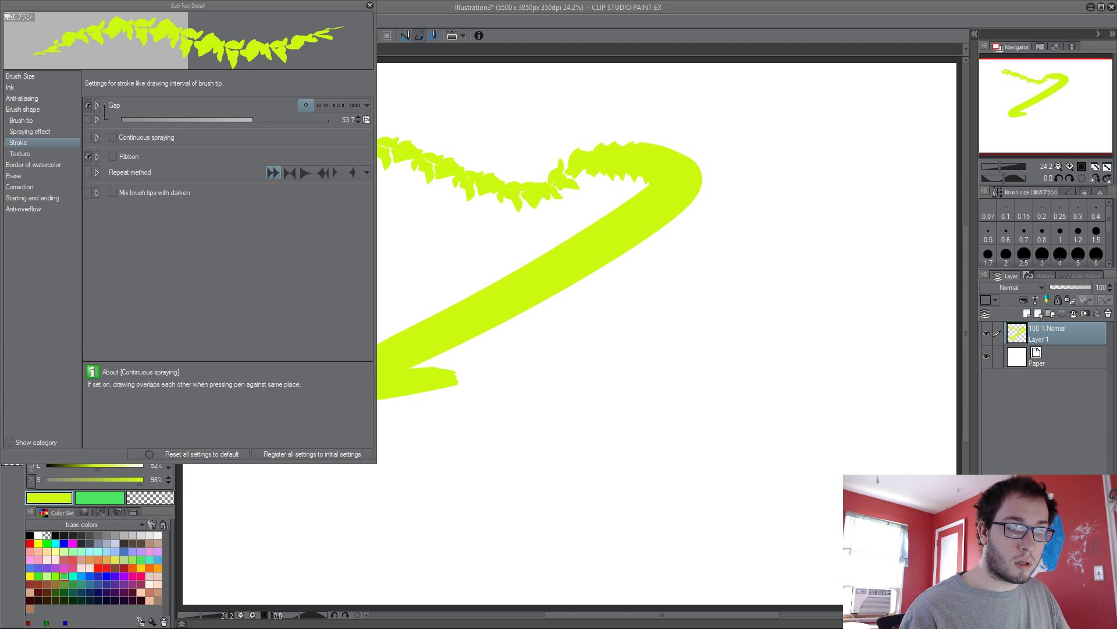
Step: Paint clusters of lime leaves over the lower-left end of the zigzag stroke and overlap them with green leaves
key("Escape")
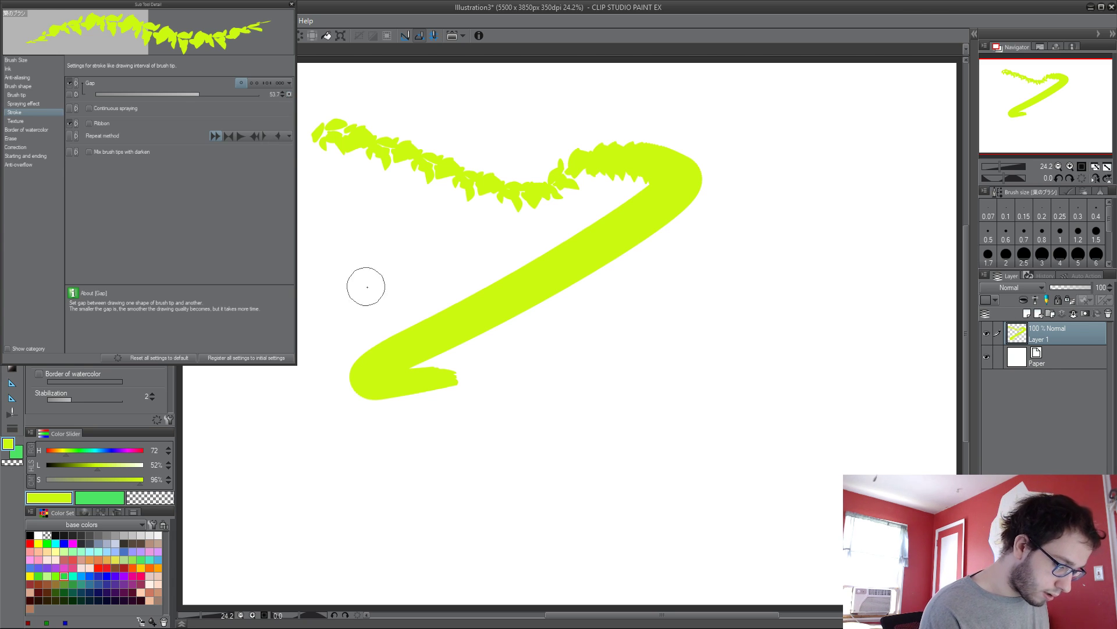
mouse_move(372, 256)
left_mouse_down()
mouse_move(359, 274)
mouse_move(334, 430)
left_mouse_up()
mouse_move(344, 280)
left_mouse_down()
mouse_move(316, 368)
mouse_move(364, 481)
mouse_move(466, 507)
mouse_move(498, 413)
mouse_move(499, 337)
mouse_move(556, 306)
left_mouse_up()
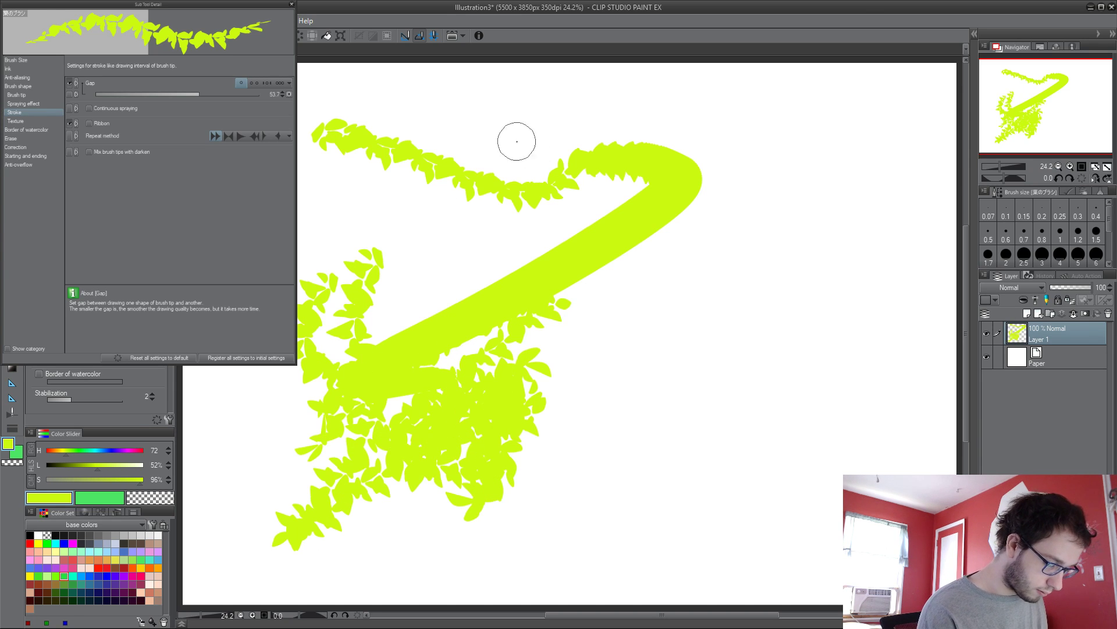
left_click(107, 501)
mouse_move(466, 410)
left_mouse_down()
mouse_move(491, 399)
mouse_move(326, 466)
mouse_move(364, 424)
left_mouse_up()
mouse_move(338, 244)
left_mouse_down()
mouse_move(372, 186)
mouse_move(353, 329)
mouse_move(340, 249)
mouse_move(413, 192)
mouse_move(385, 251)
mouse_move(485, 240)
mouse_move(475, 320)
mouse_move(315, 406)
mouse_move(420, 485)
mouse_move(481, 338)
mouse_move(436, 411)
left_mouse_up()
left_click_drag(527, 114, 500, 218)
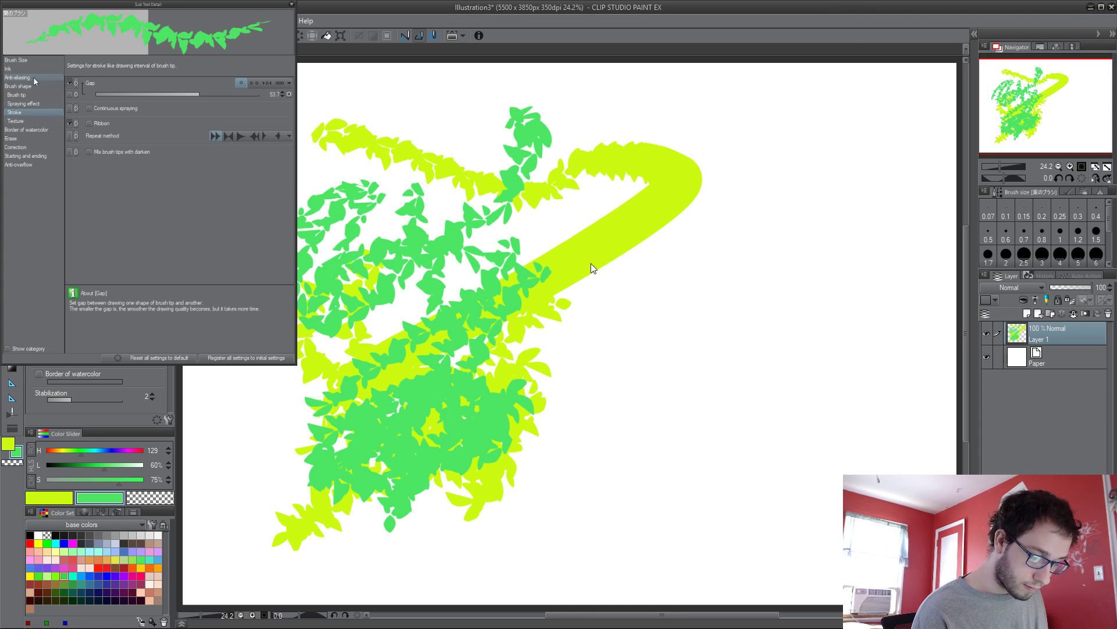
Step: Select the third leaf shape in the brush tip settings and paint more green leaf clusters over the upper-left strokes
left_click(16, 94)
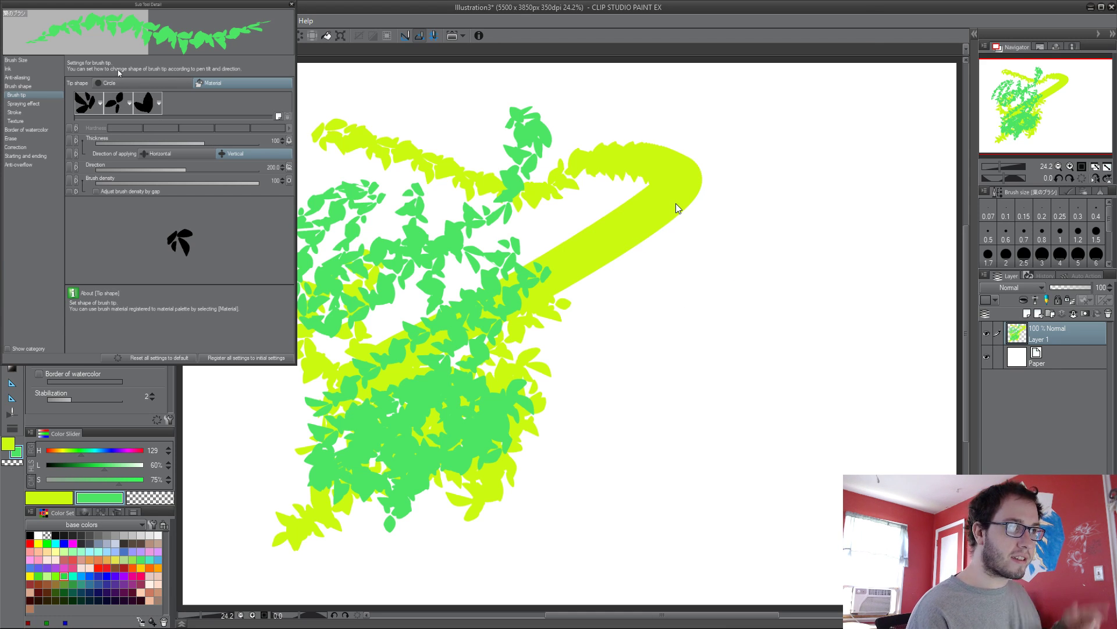
left_click(145, 103)
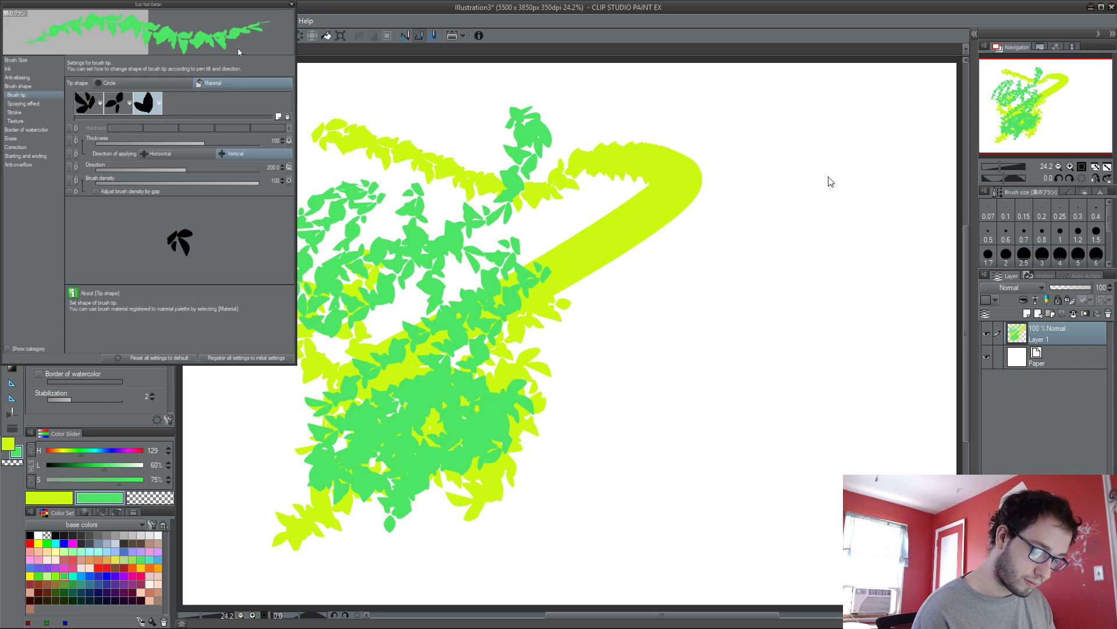
mouse_move(460, 116)
left_mouse_down()
mouse_move(461, 107)
mouse_move(477, 192)
mouse_move(429, 142)
mouse_move(460, 210)
left_mouse_up()
left_click_drag(326, 134, 314, 105)
left_click_drag(315, 227, 360, 250)
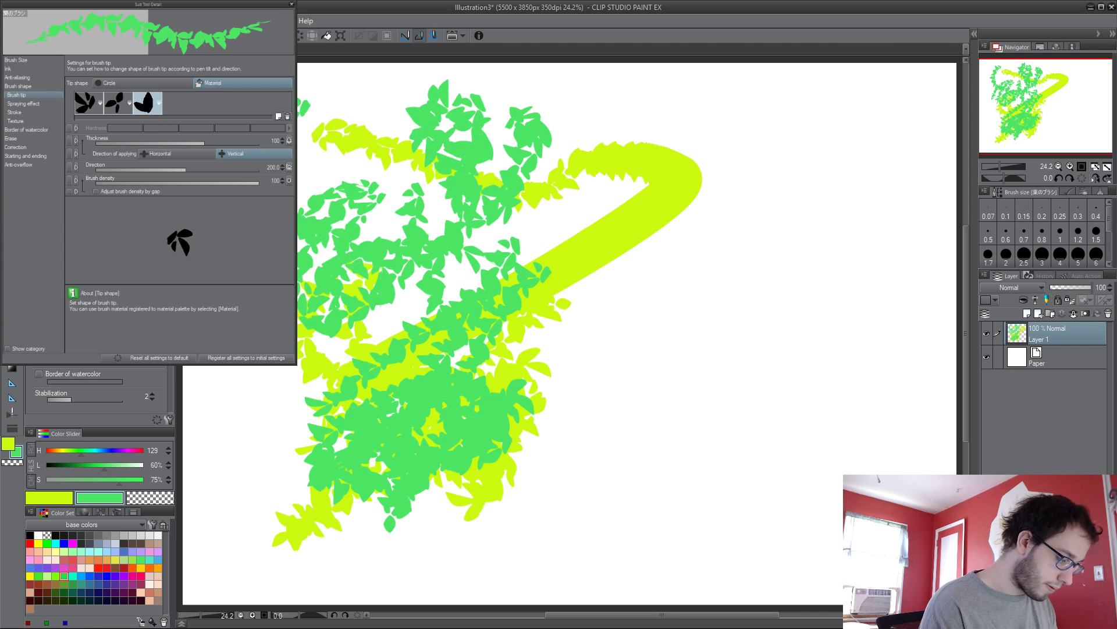
Step: Paint a pale green leaf strand, and olive-green leaf garlands at the lower left, along the canvas top and right edge, and down the left side
left_click(48, 575)
mouse_move(303, 120)
left_mouse_down()
mouse_move(366, 150)
mouse_move(447, 211)
left_mouse_up()
left_click(64, 584)
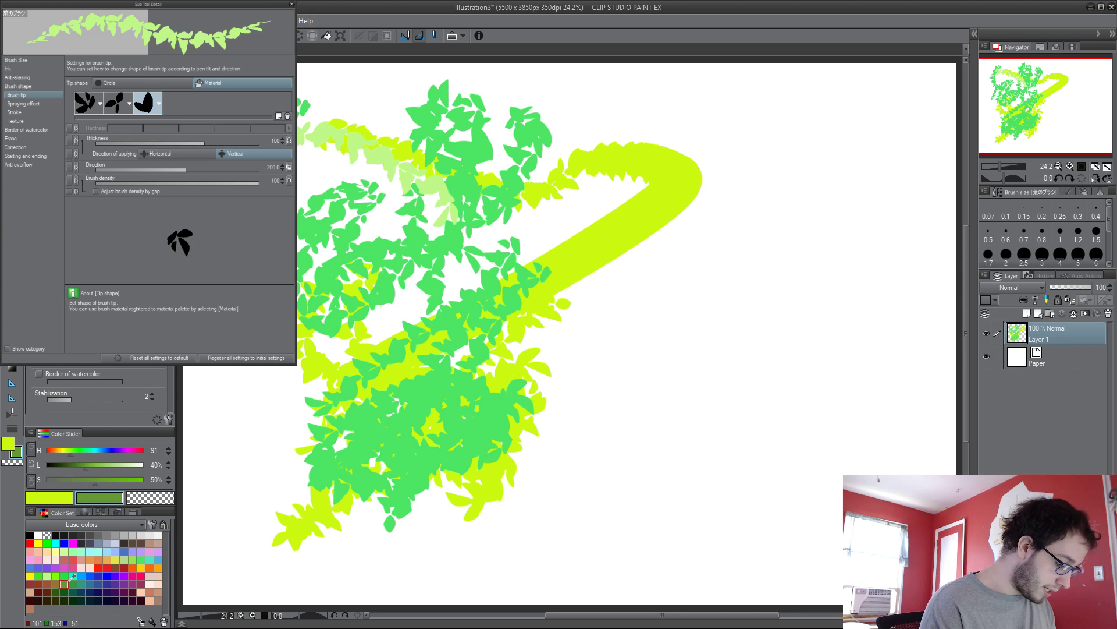
mouse_move(291, 364)
left_mouse_down()
mouse_move(250, 378)
mouse_move(361, 512)
mouse_move(396, 349)
left_mouse_up()
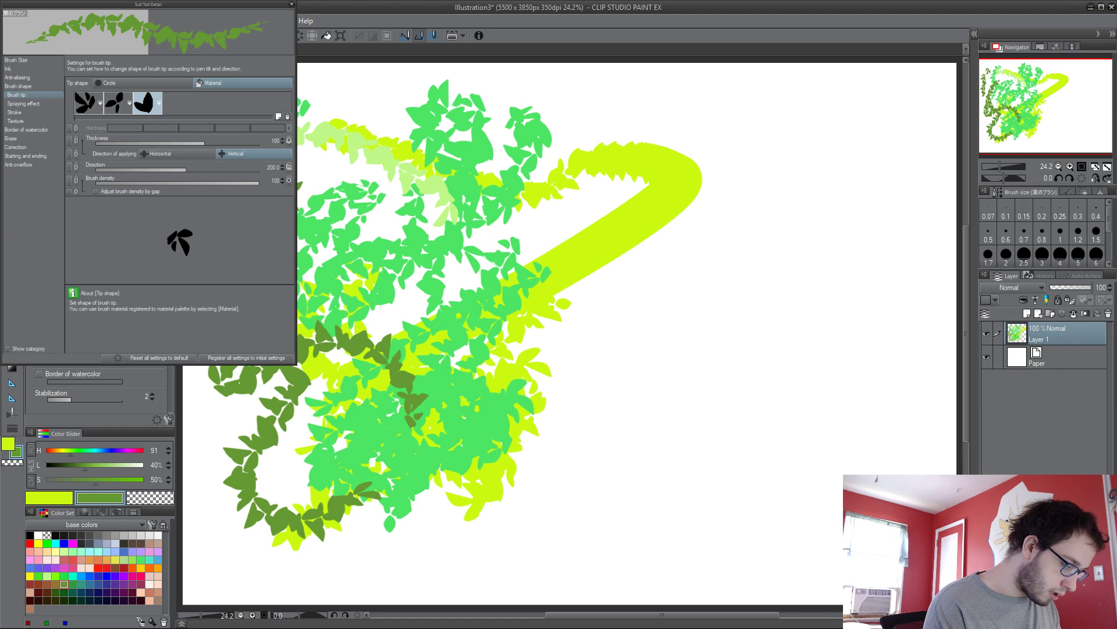
mouse_move(294, 79)
left_mouse_down()
mouse_move(354, 89)
mouse_move(437, 75)
mouse_move(548, 89)
mouse_move(932, 88)
mouse_move(944, 98)
mouse_move(942, 208)
mouse_move(910, 302)
left_mouse_up()
left_click_drag(317, 97, 296, 512)
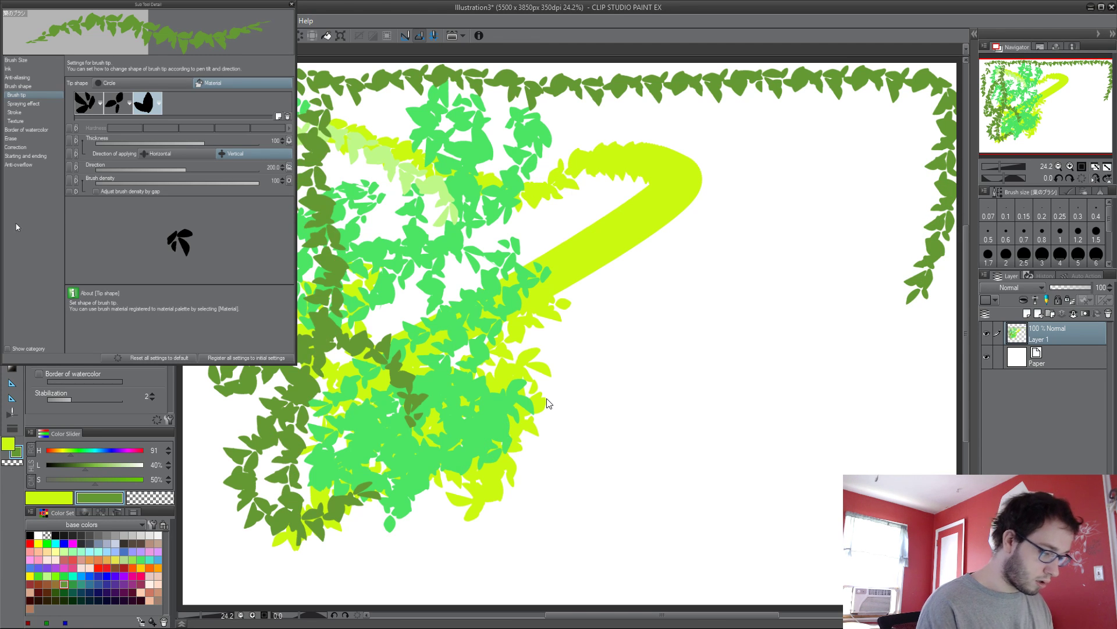
Step: Clear the layer and paint turquoise leaf clusters near the canvas's upper left
key("Delete")
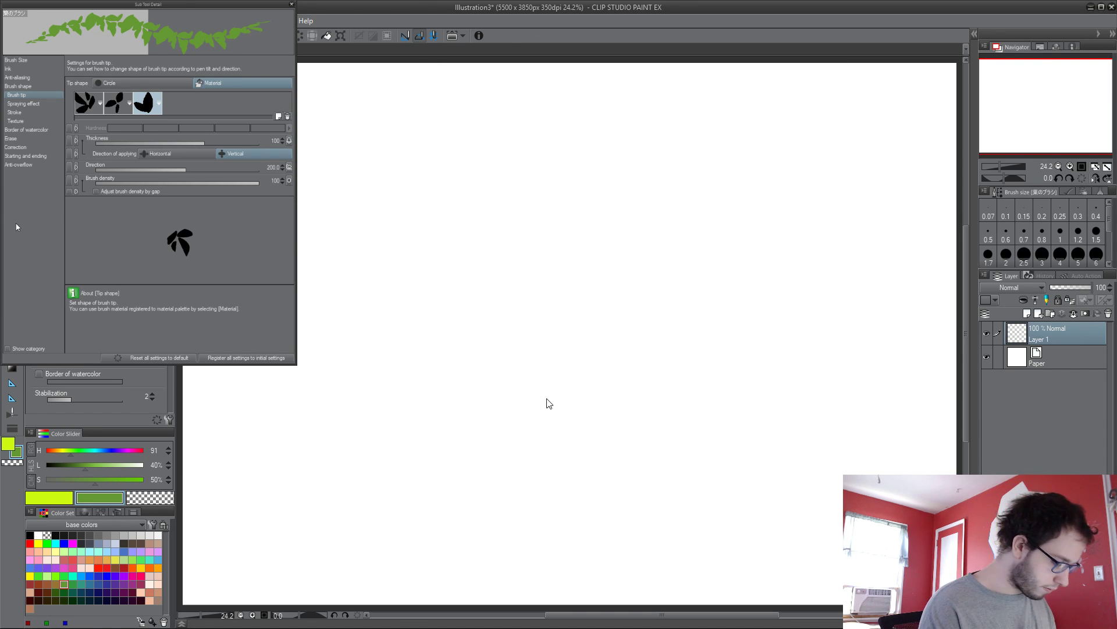
left_click(73, 575)
left_click_drag(417, 176, 335, 283)
left_click_drag(453, 236, 320, 333)
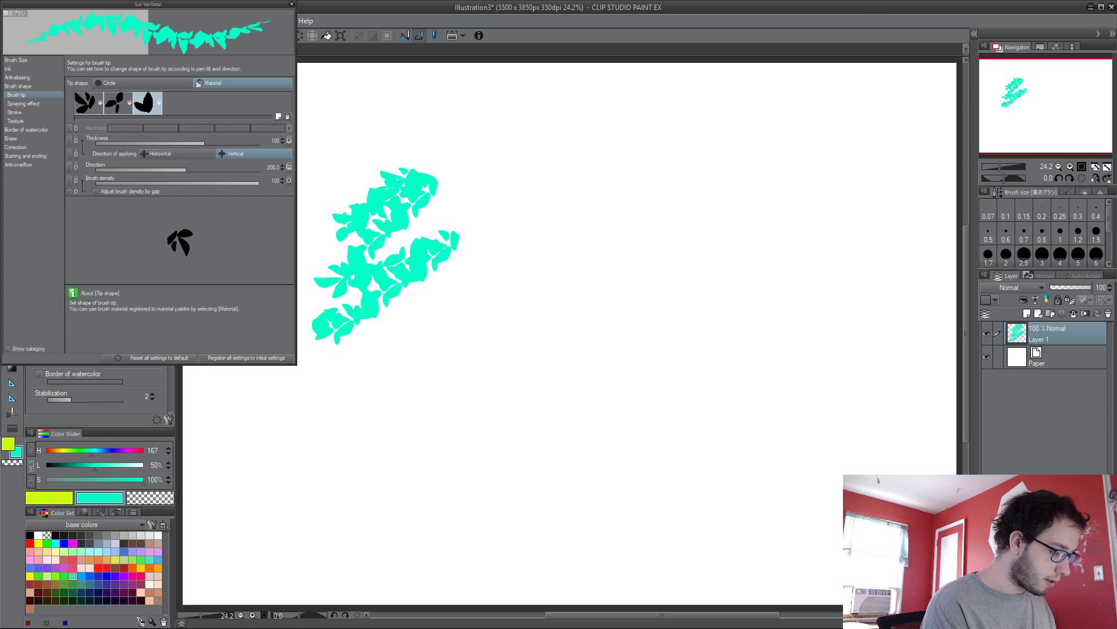
Step: Clear the layer and paint overlapping curved blue strokes at the canvas's upper left with the SOOTHING brush
key("Delete")
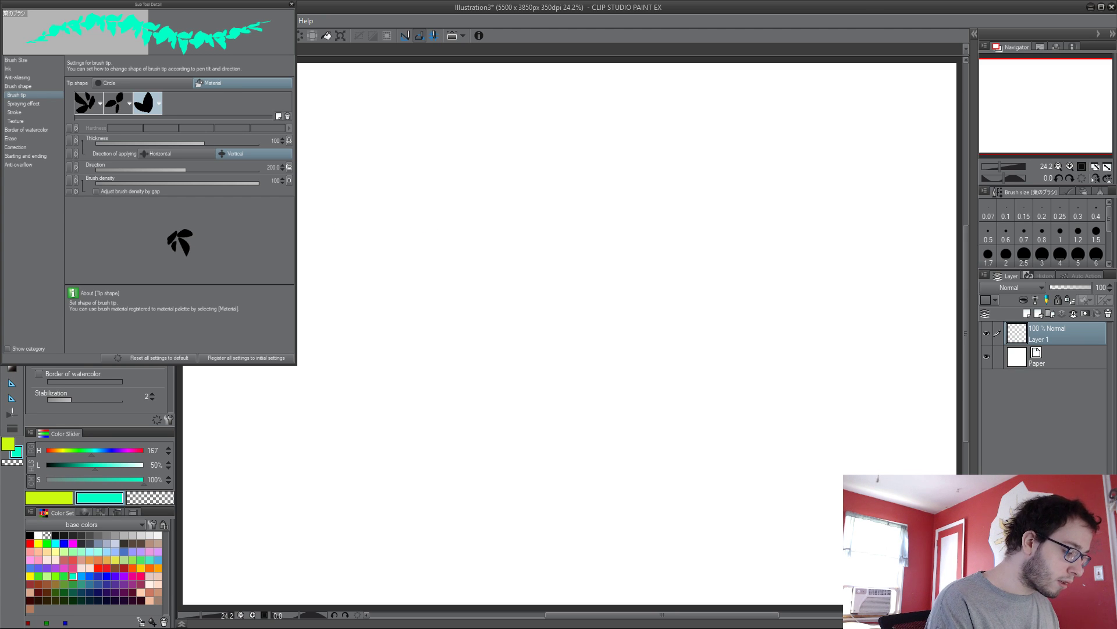
key("b")
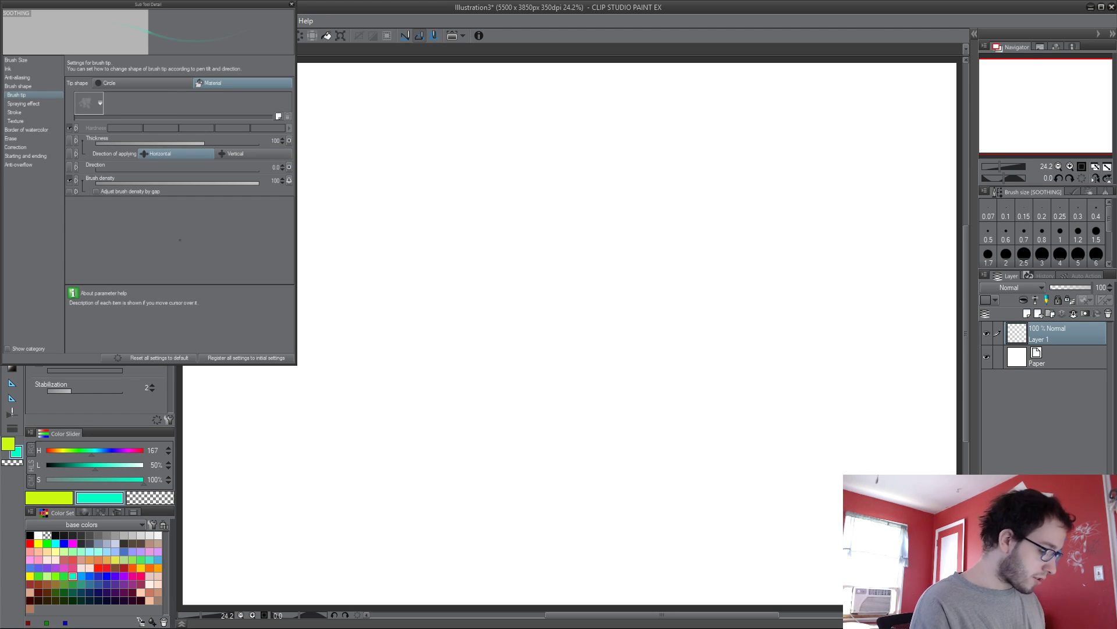
left_click(99, 575)
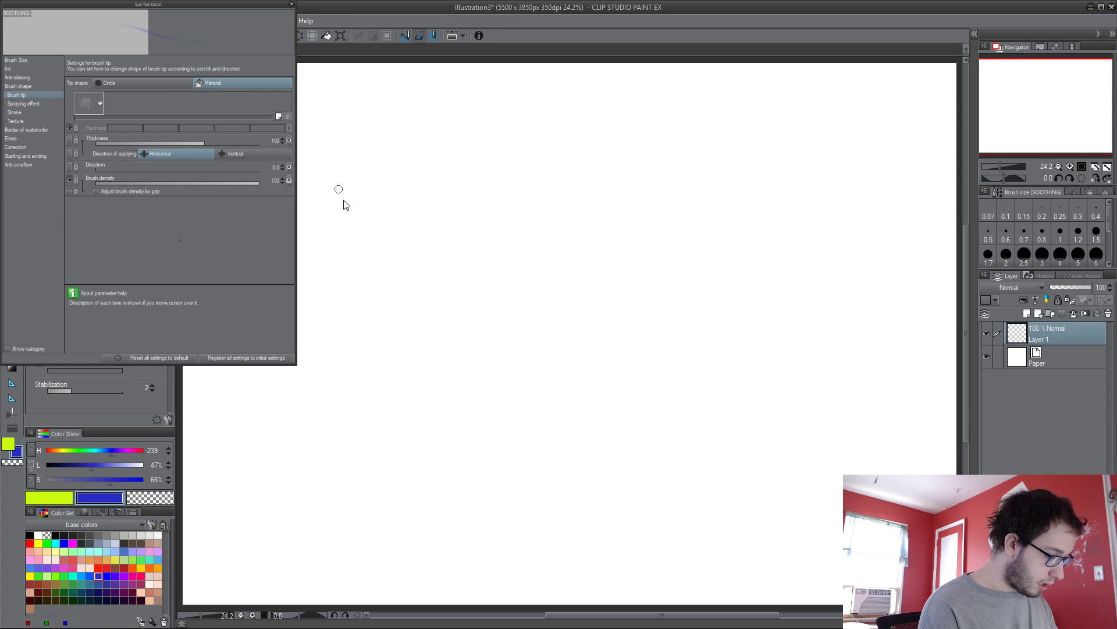
mouse_move(357, 159)
left_mouse_down()
mouse_move(380, 139)
mouse_move(310, 325)
mouse_move(352, 196)
mouse_move(397, 147)
left_mouse_up()
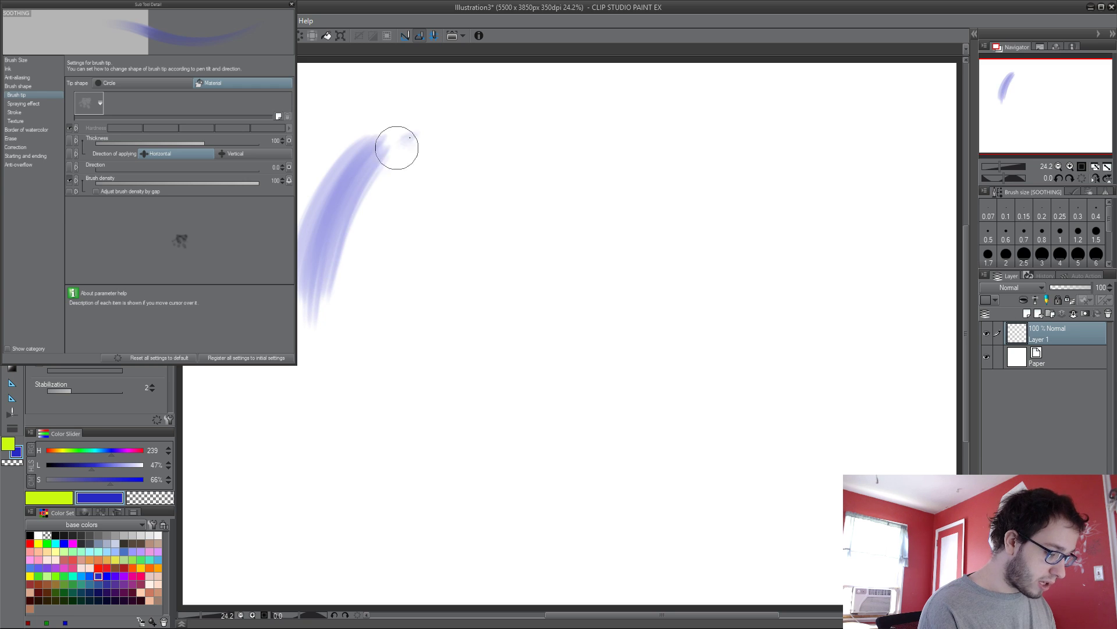
mouse_move(334, 279)
left_mouse_down()
mouse_move(455, 122)
mouse_move(357, 142)
mouse_move(483, 115)
left_mouse_up()
left_click_drag(387, 256, 505, 110)
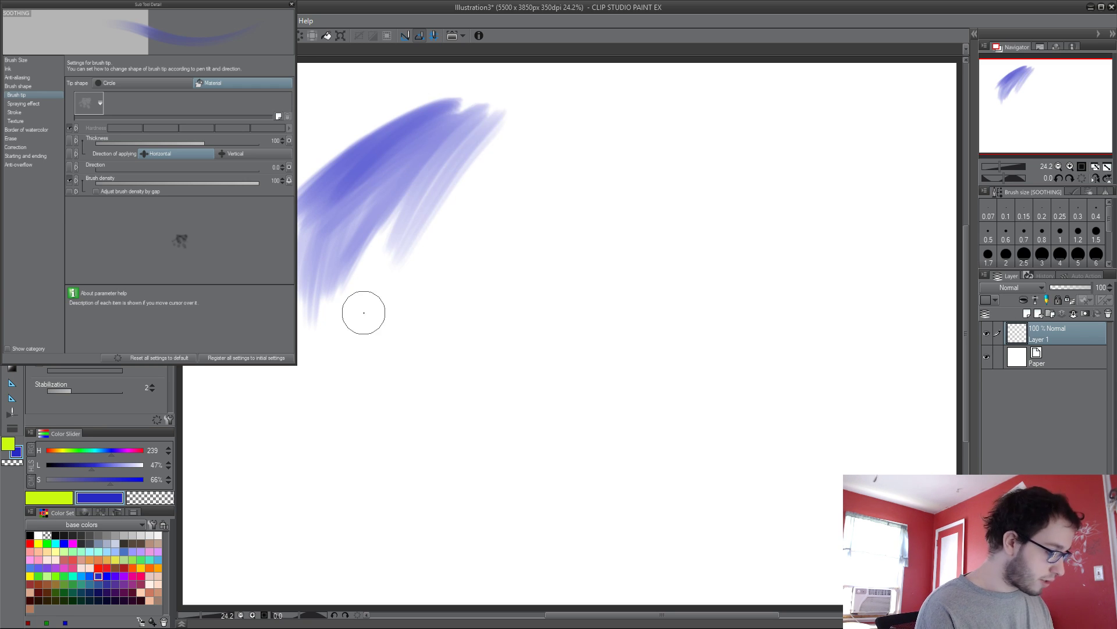
Step: Paint turquoise strokes over the lower part of the blue shape with the SOOTHING brush, blending the two colors
key("period")
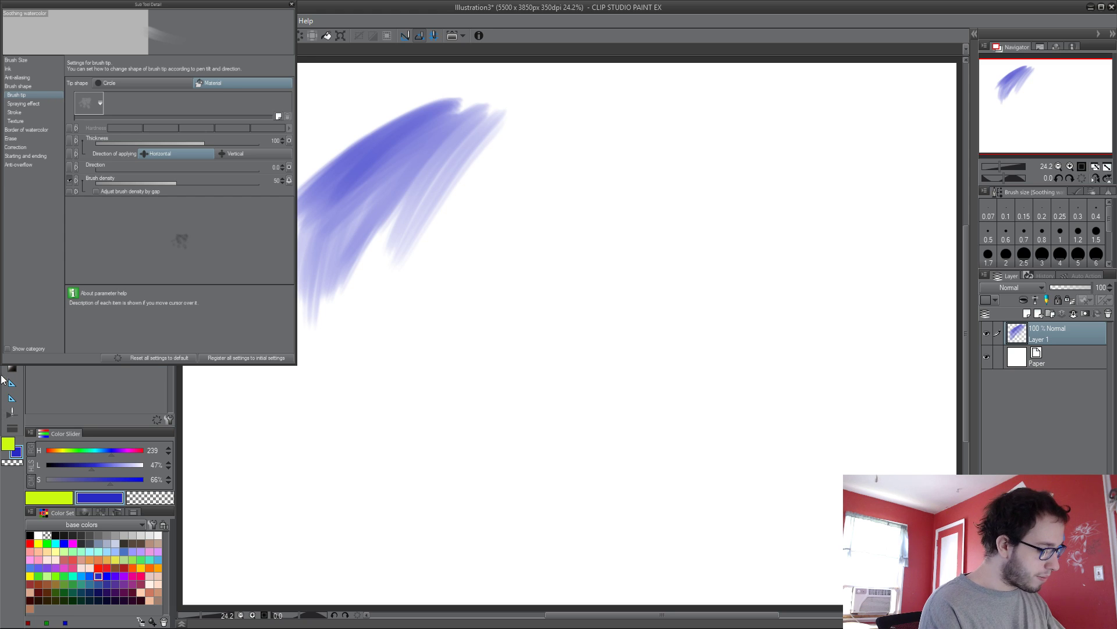
key("comma")
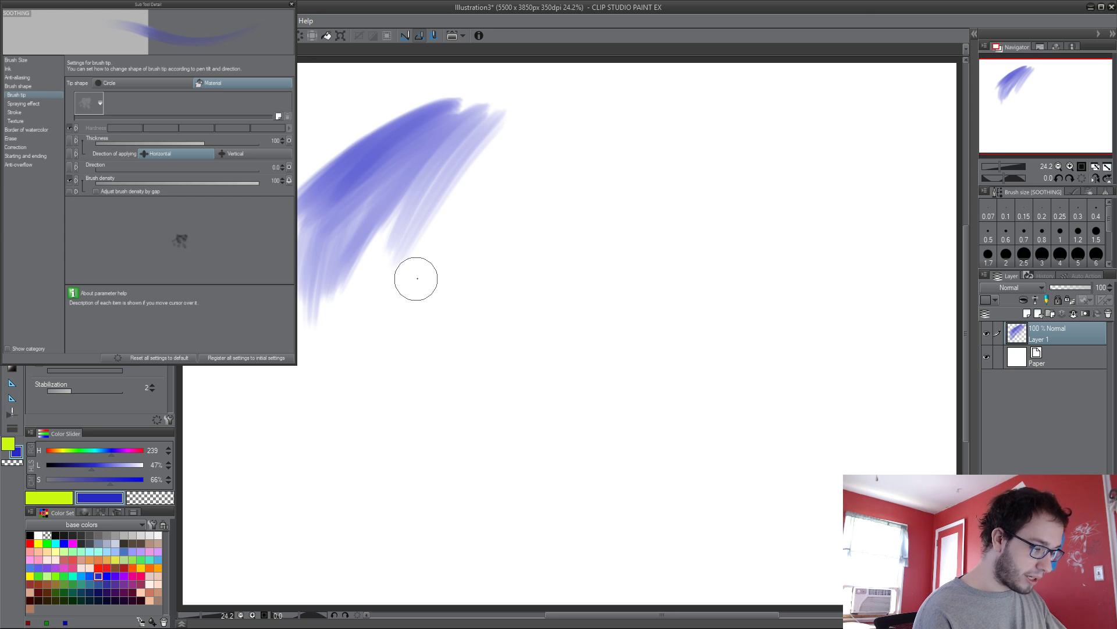
left_click(72, 575)
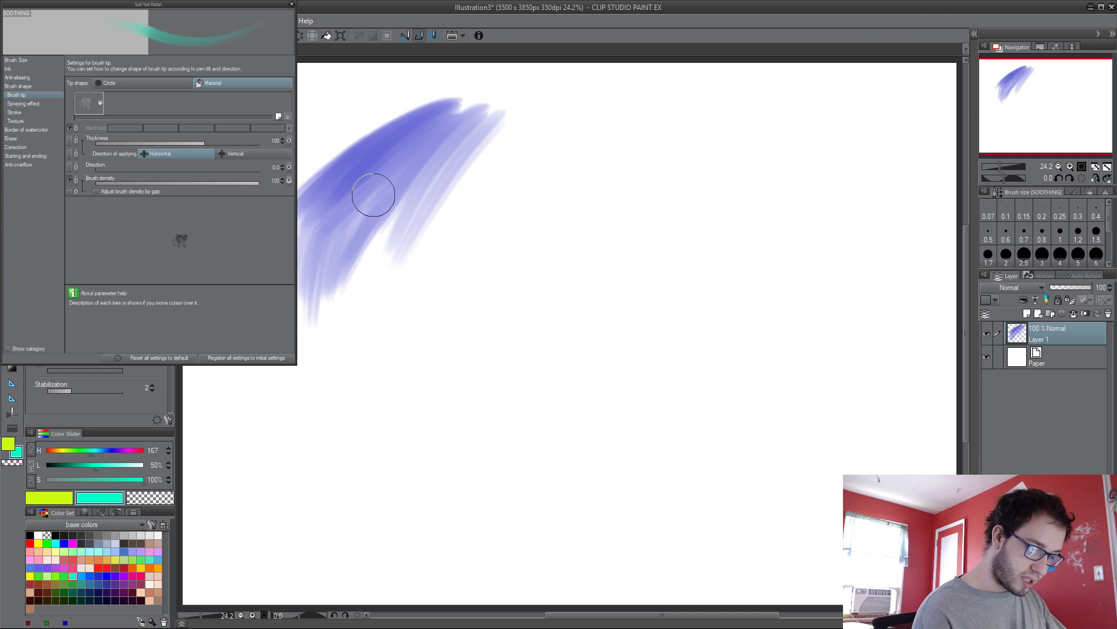
left_click_drag(304, 292, 309, 357)
left_click_drag(419, 189, 294, 381)
mouse_move(389, 230)
left_mouse_down()
mouse_move(351, 305)
mouse_move(355, 349)
mouse_move(442, 144)
mouse_move(334, 309)
mouse_move(299, 324)
mouse_move(265, 369)
mouse_move(309, 245)
mouse_move(373, 162)
mouse_move(314, 198)
mouse_move(411, 105)
mouse_move(440, 118)
mouse_move(350, 250)
mouse_move(470, 117)
mouse_move(392, 237)
mouse_move(303, 278)
mouse_move(385, 169)
mouse_move(349, 256)
left_mouse_up()
left_click_drag(399, 137, 323, 290)
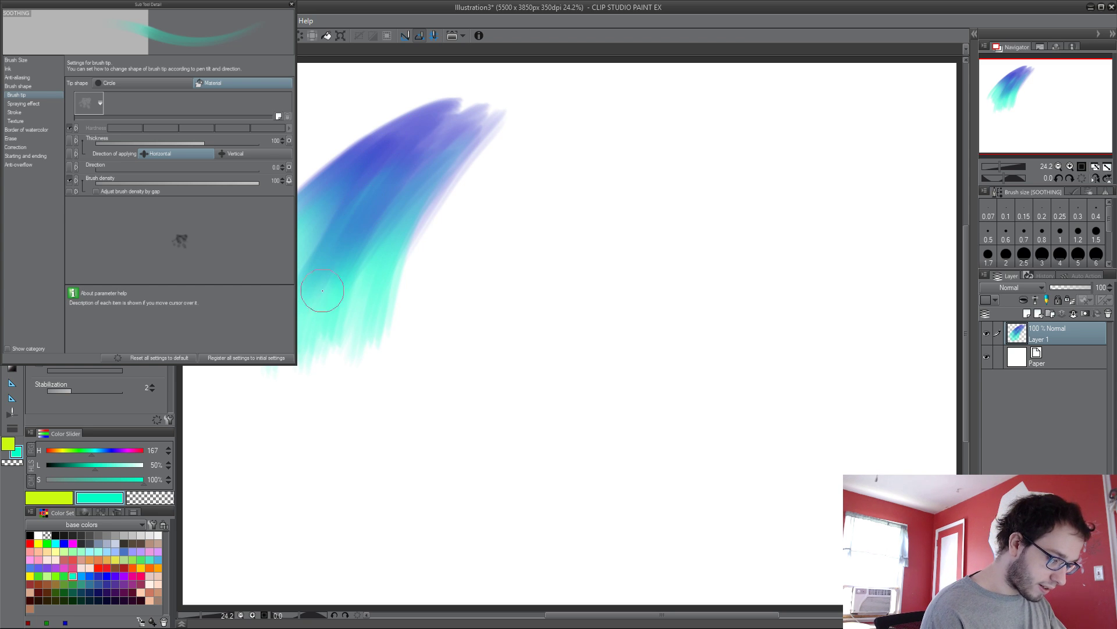
left_click_drag(444, 125, 349, 230)
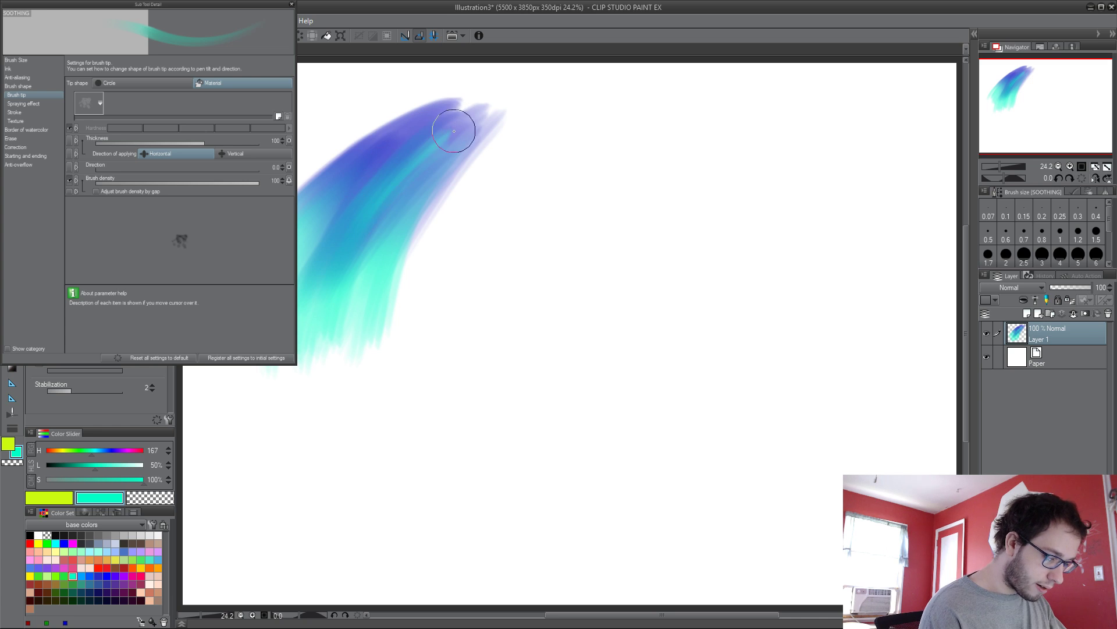
Step: Smudge and soften the painted shape's upper-left blue edge with the Soothing watercolor brush
key("period")
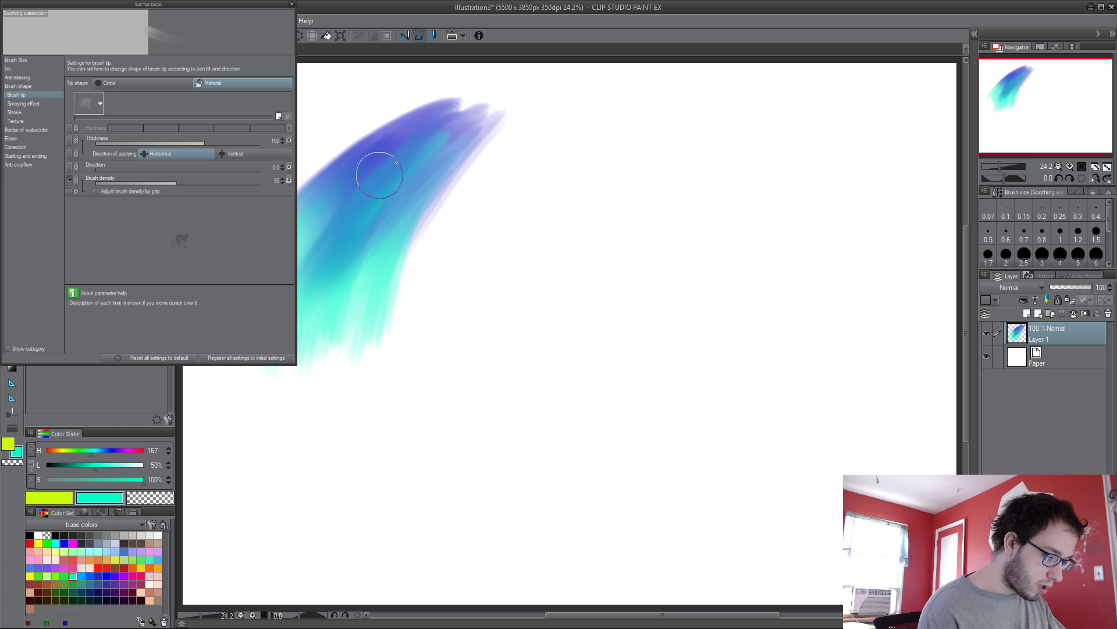
scroll(307, 205, "up", 1)
scroll(306, 204, "up", 8)
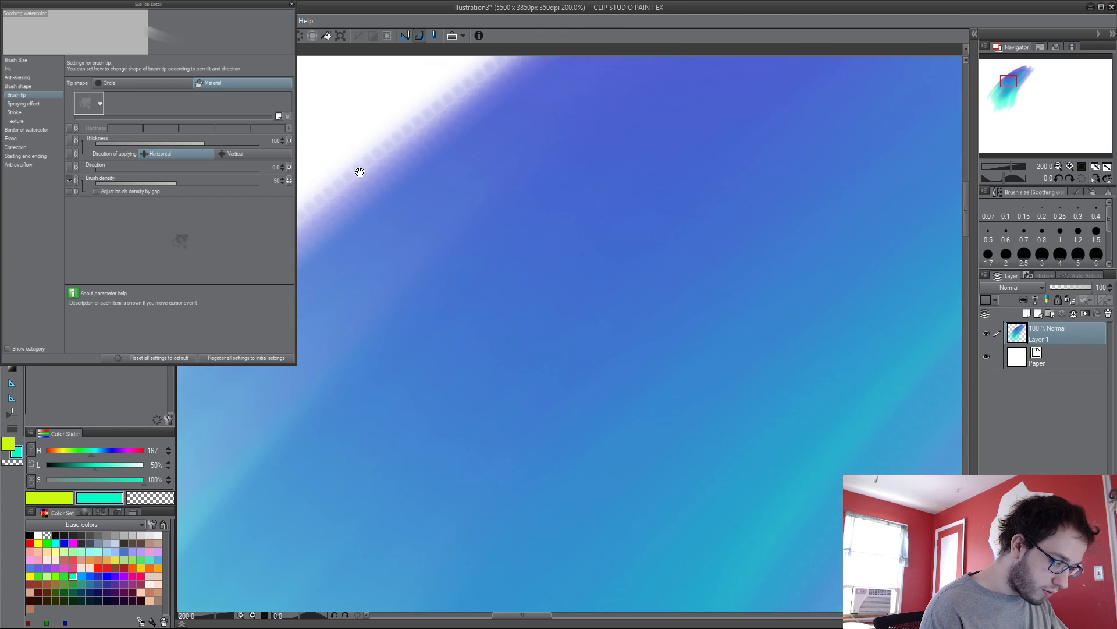
mouse_move(359, 172)
left_mouse_down()
mouse_move(400, 137)
mouse_move(349, 225)
mouse_move(194, 389)
mouse_move(245, 287)
mouse_move(460, 81)
mouse_move(140, 238)
mouse_move(344, 156)
left_mouse_up()
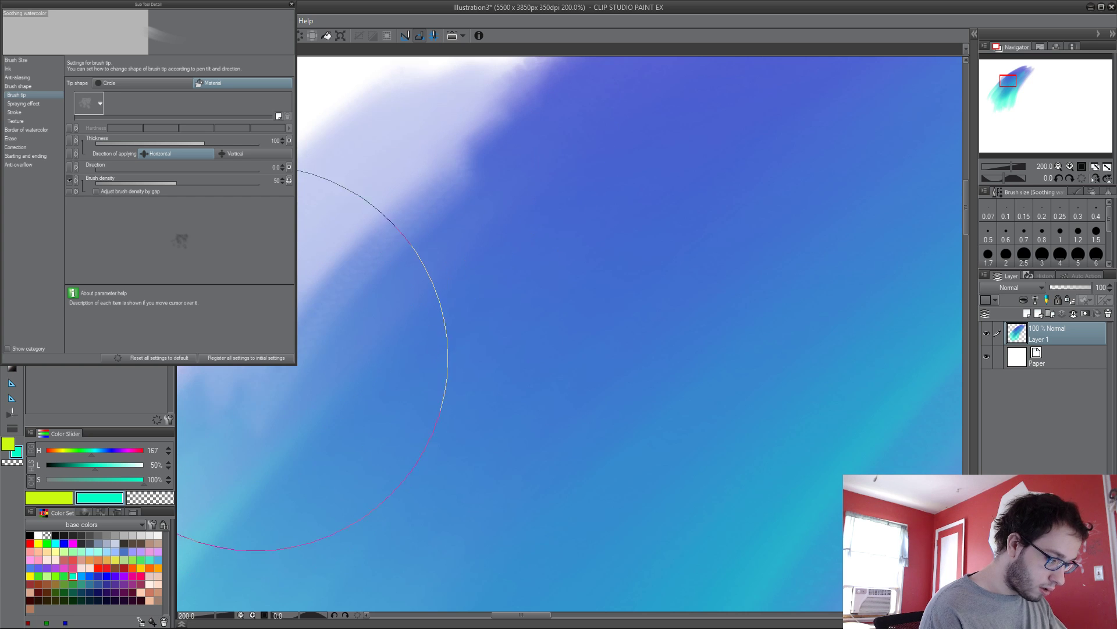
scroll(464, 167, "down", 1)
left_click_drag(464, 167, 327, 292)
mouse_move(410, 286)
left_mouse_down()
mouse_move(386, 219)
mouse_move(479, 170)
mouse_move(354, 305)
mouse_move(482, 228)
mouse_move(556, 191)
mouse_move(579, 193)
left_mouse_up()
scroll(579, 193, "down", 2)
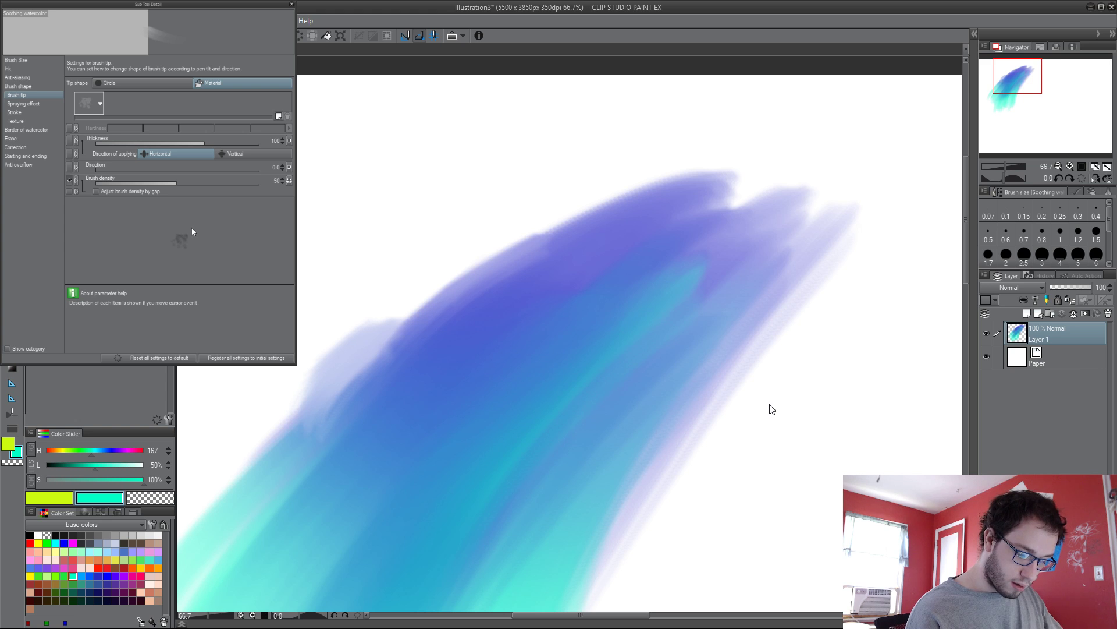
Step: Enable Adjust brush density by gap for the Soothing watercolor and SOOTHING brushes and paint a turquoise test stroke above the blue shape
left_click(96, 191)
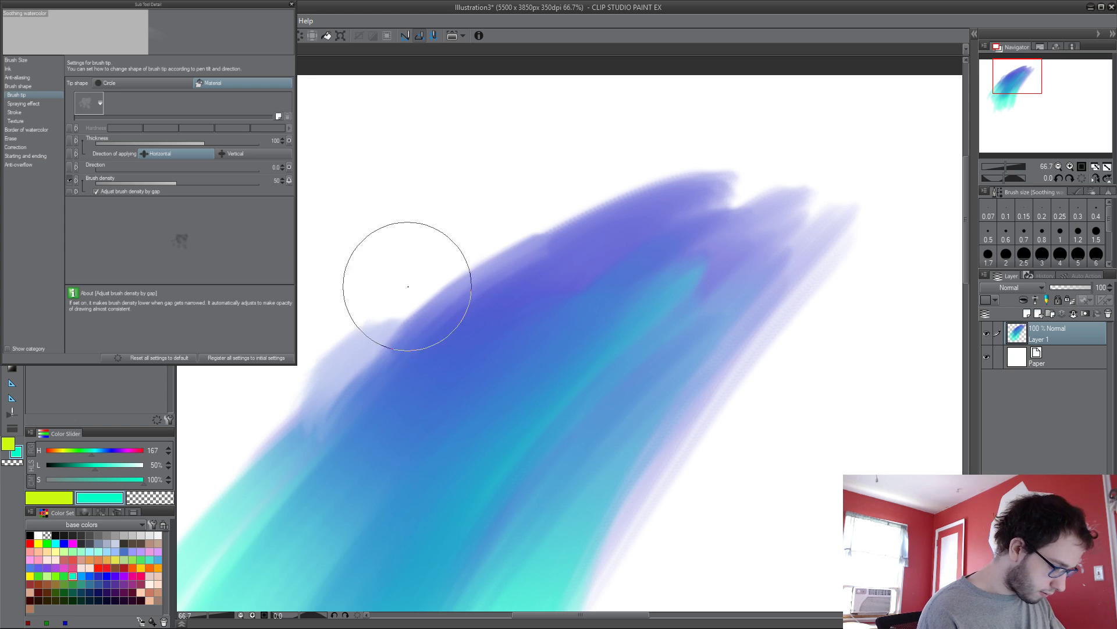
key("period")
key("comma")
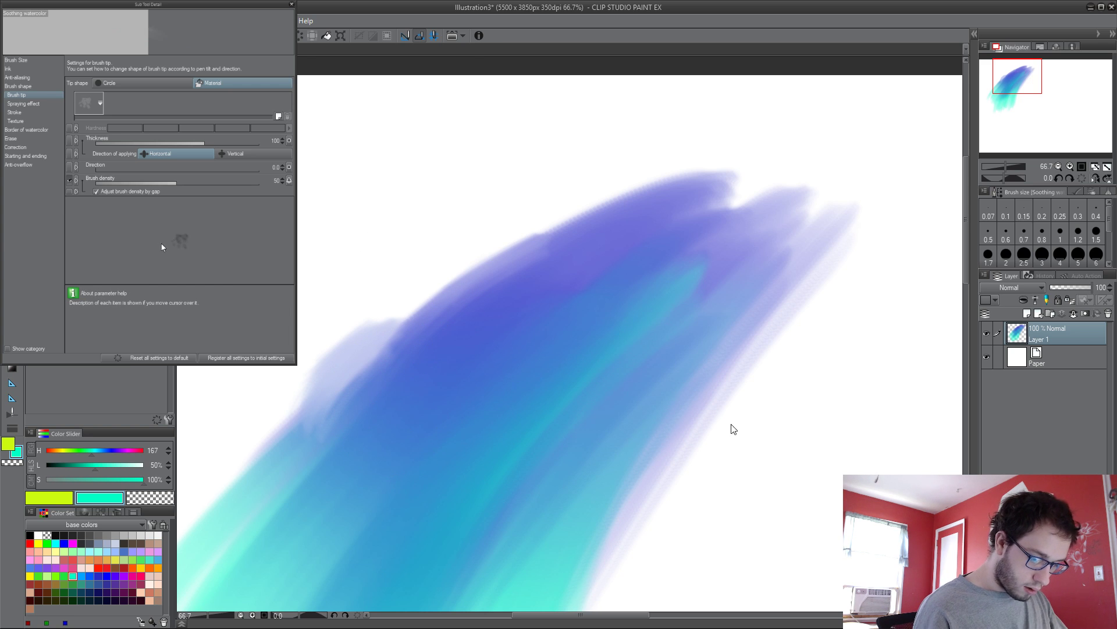
key("period")
key("comma")
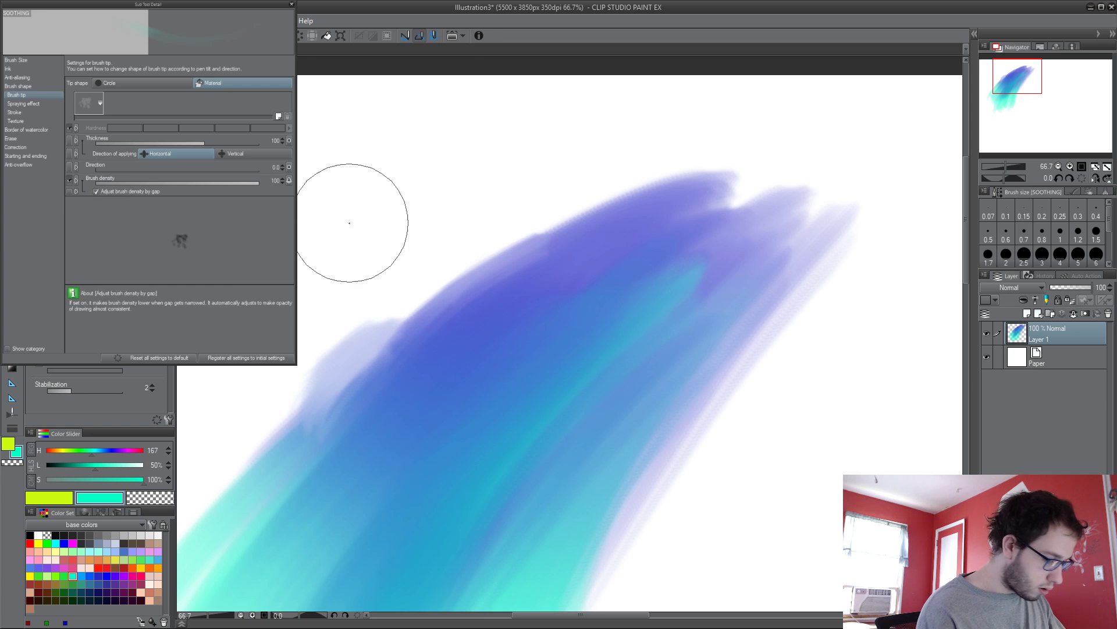
key("period")
mouse_move(384, 229)
left_mouse_down()
mouse_move(480, 165)
mouse_move(332, 256)
left_mouse_up()
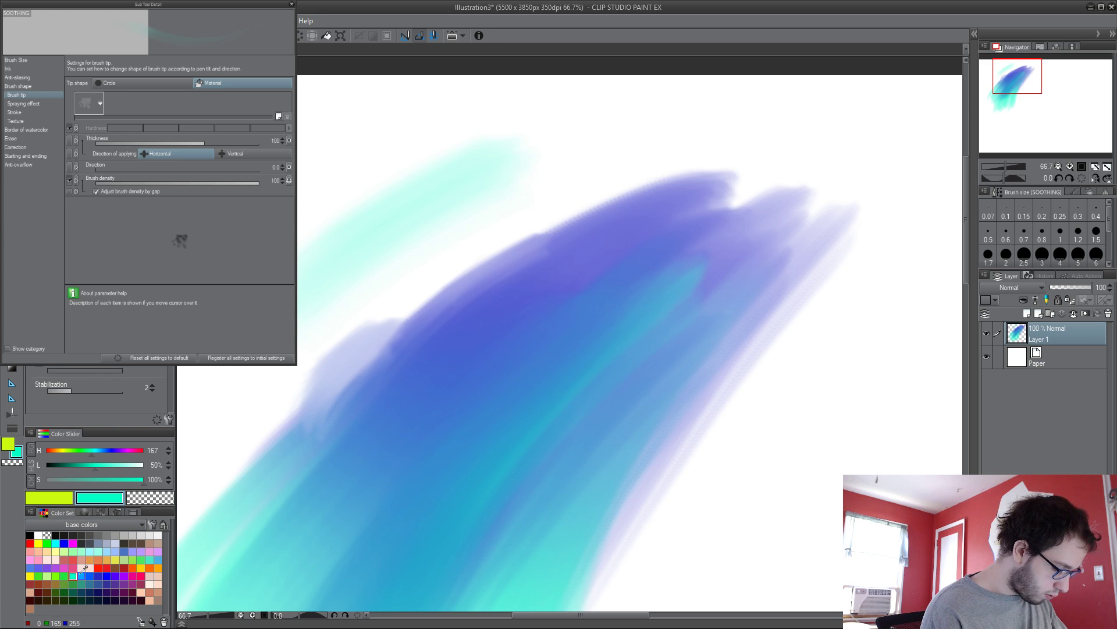
Step: Clear the layer, paint blue test strokes with the SOOTHING brush, and examine their soft edge at 200%
left_click(100, 575)
key("Delete")
mouse_move(442, 192)
left_mouse_down()
mouse_move(320, 312)
mouse_move(438, 280)
mouse_move(436, 334)
mouse_move(394, 407)
mouse_move(419, 395)
left_mouse_up()
key("ctrl+plus")
key("ctrl+plus")
key("ctrl+plus")
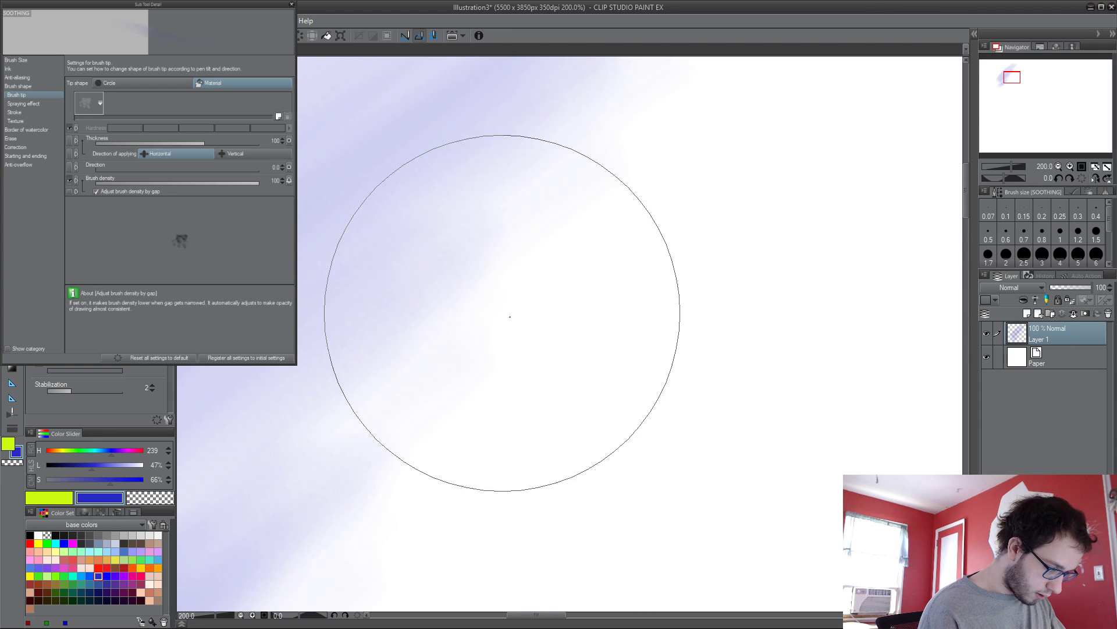
Step: Disable Adjust brush density by gap for the SOOTHING brush and paint a dense blue test patch over the faint strokes
left_click(96, 191)
mouse_move(512, 232)
left_mouse_down()
mouse_move(349, 371)
mouse_move(427, 332)
mouse_move(304, 470)
mouse_move(448, 394)
mouse_move(519, 284)
mouse_move(628, 352)
left_mouse_up()
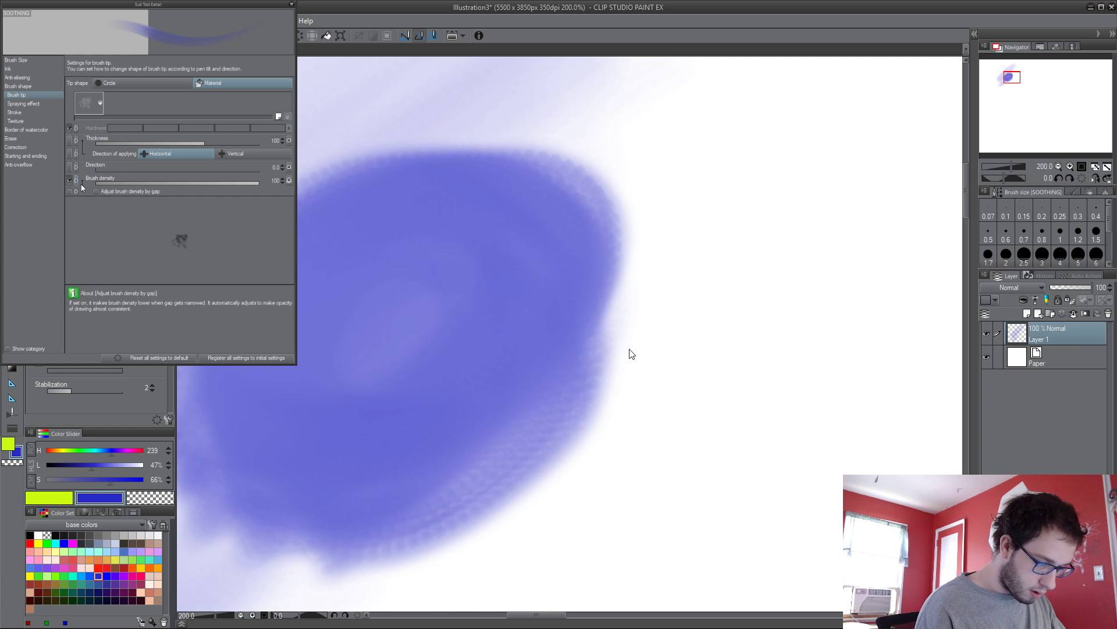
Step: Set the SOOTHING brush's stroke gap to a fixed 10.0 and paint test strokes around the blue patch's edge
left_click(14, 112)
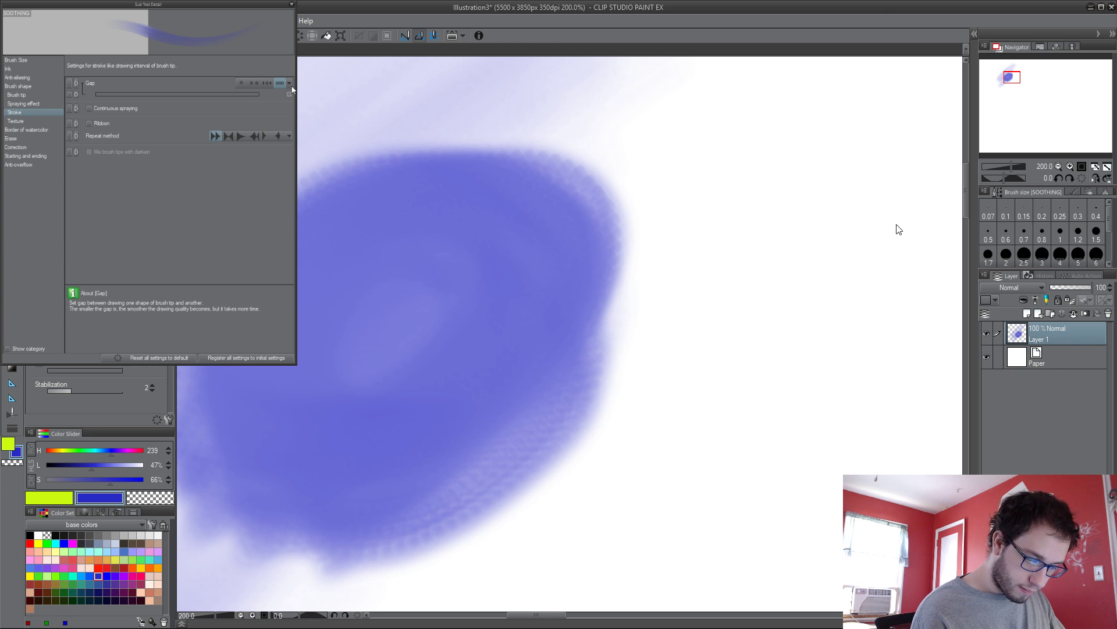
left_click(223, 95)
mouse_move(425, 249)
left_mouse_down()
mouse_move(399, 100)
mouse_move(274, 163)
left_mouse_up()
scroll(382, 192, "down", 1)
scroll(383, 192, "down", 1)
mouse_move(406, 190)
left_mouse_down()
mouse_move(432, 125)
mouse_move(342, 314)
mouse_move(279, 402)
left_mouse_up()
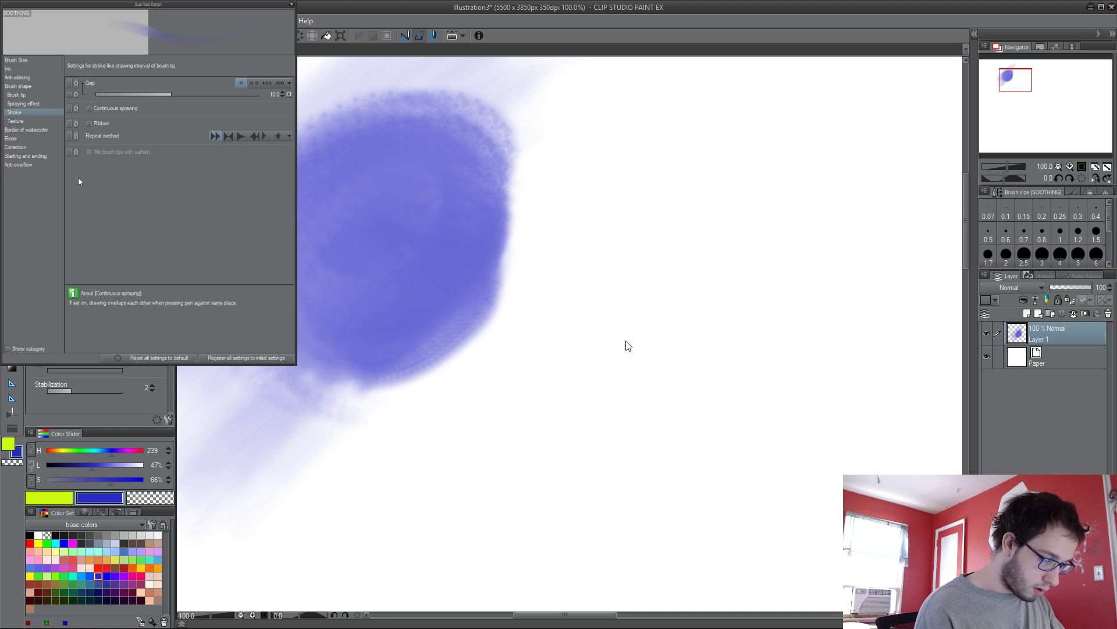
Step: Paint blue test strokes below the patch with the SOOTHING brush's gap on its wide and its medium preset
left_click(255, 82)
mouse_move(431, 361)
left_mouse_down()
mouse_move(431, 511)
mouse_move(553, 355)
left_mouse_up()
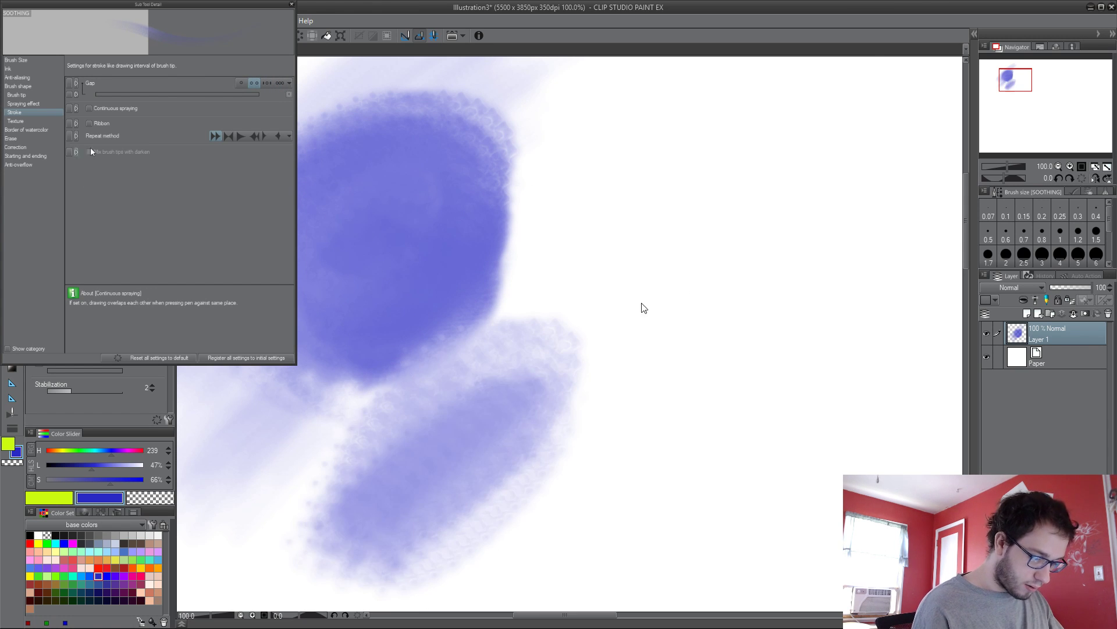
left_click(267, 83)
mouse_move(233, 401)
left_mouse_down()
mouse_move(262, 486)
mouse_move(535, 314)
left_mouse_up()
Step: Set the SOOTHING brush's gap to the narrow preset and paint long curved blue strokes across the test patches
left_click(280, 83)
mouse_move(636, 156)
left_mouse_down()
mouse_move(469, 105)
mouse_move(439, 174)
mouse_move(524, 119)
mouse_move(349, 308)
mouse_move(387, 395)
mouse_move(361, 570)
mouse_move(439, 291)
mouse_move(263, 458)
left_mouse_up()
scroll(260, 585, "down", 2)
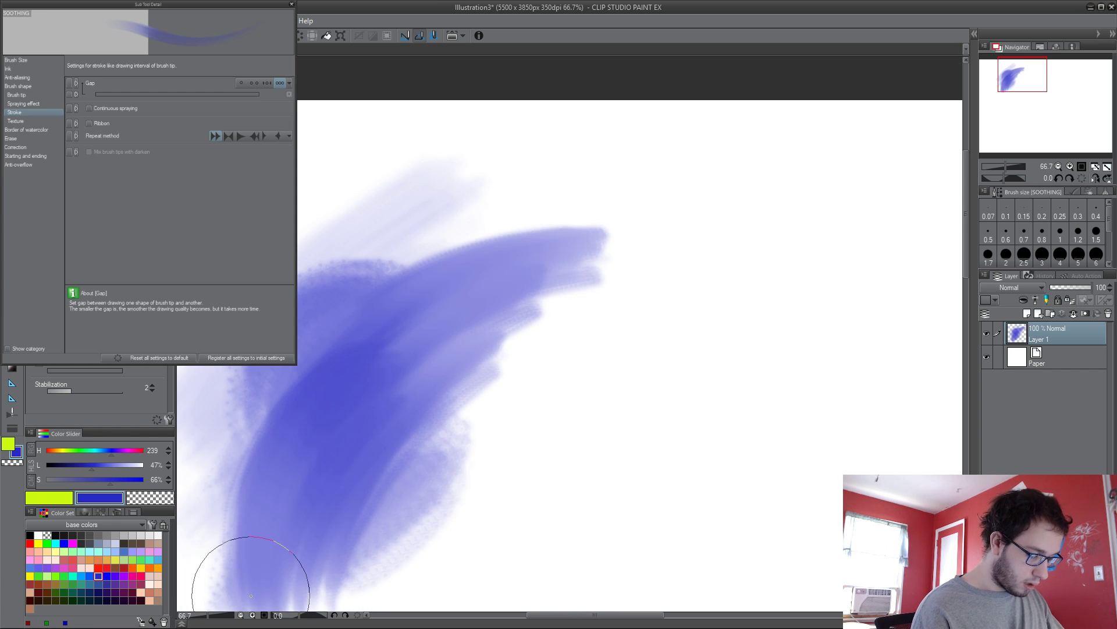
mouse_move(361, 302)
left_mouse_down()
mouse_move(394, 532)
mouse_move(462, 260)
mouse_move(404, 532)
left_mouse_up()
left_click(33, 120)
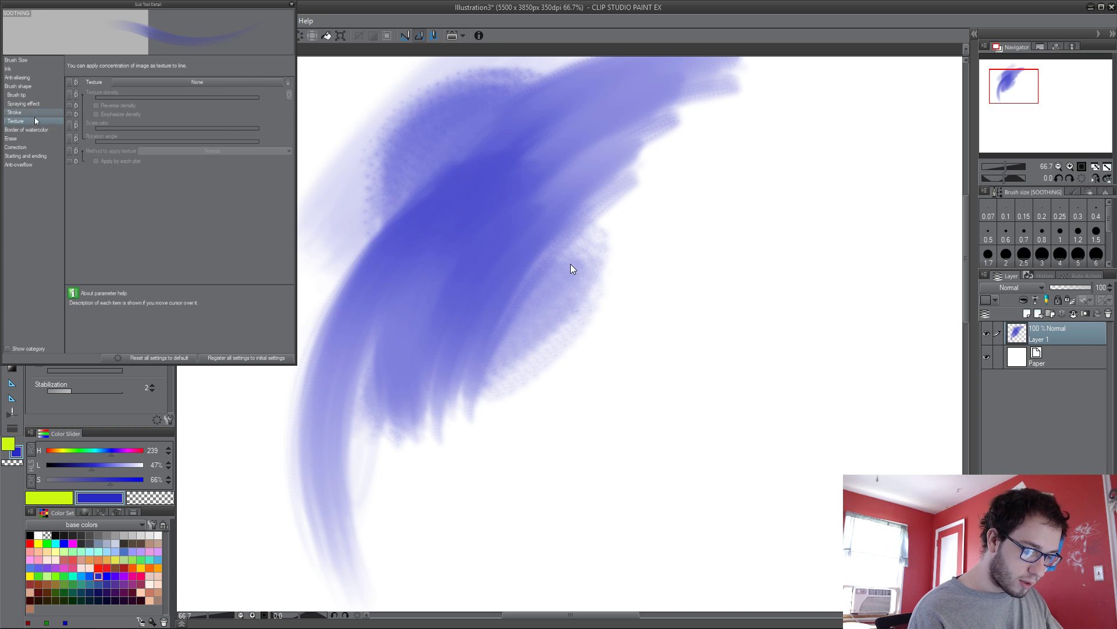
left_click(34, 115)
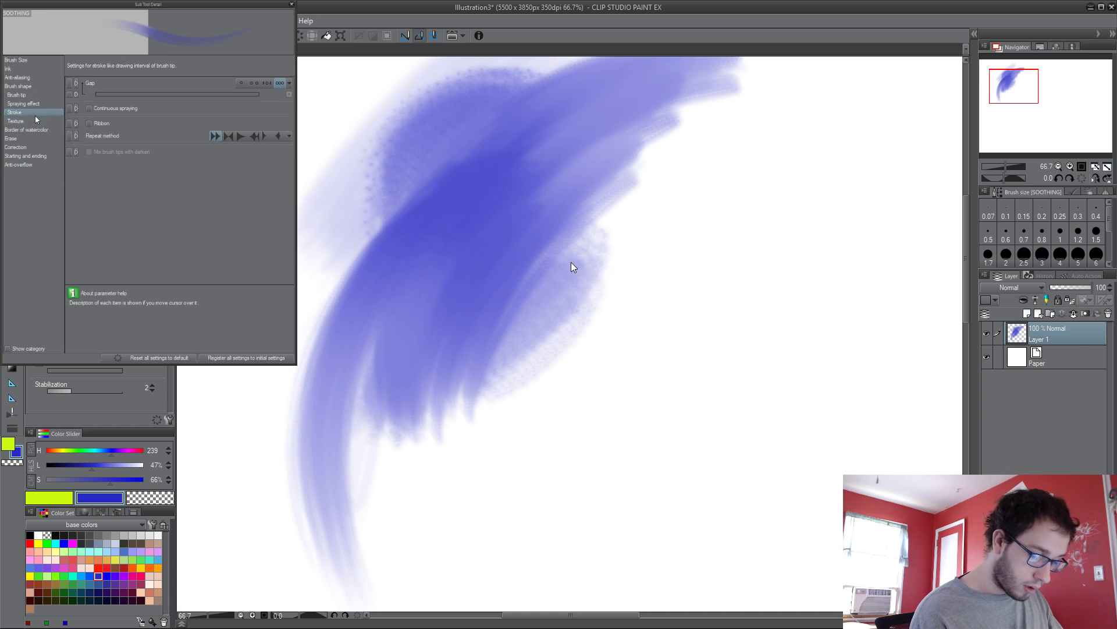
left_click(17, 86)
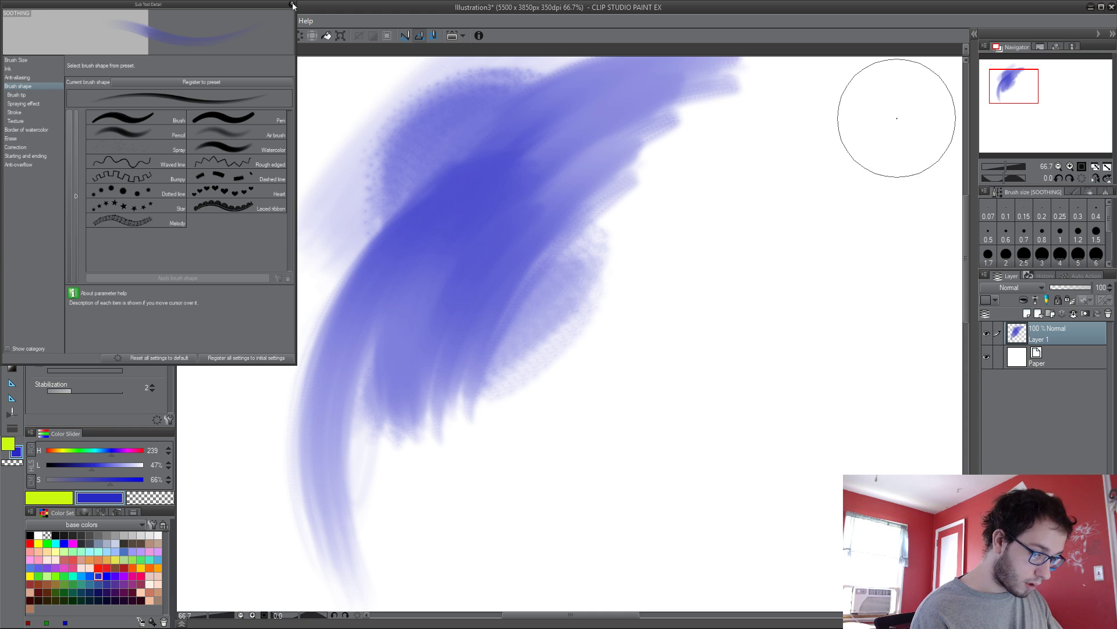
Step: Switch to the blank 3850 x 3850 px Illustration canvas and show the Brush category of the Image material library
key("ctrl+Tab")
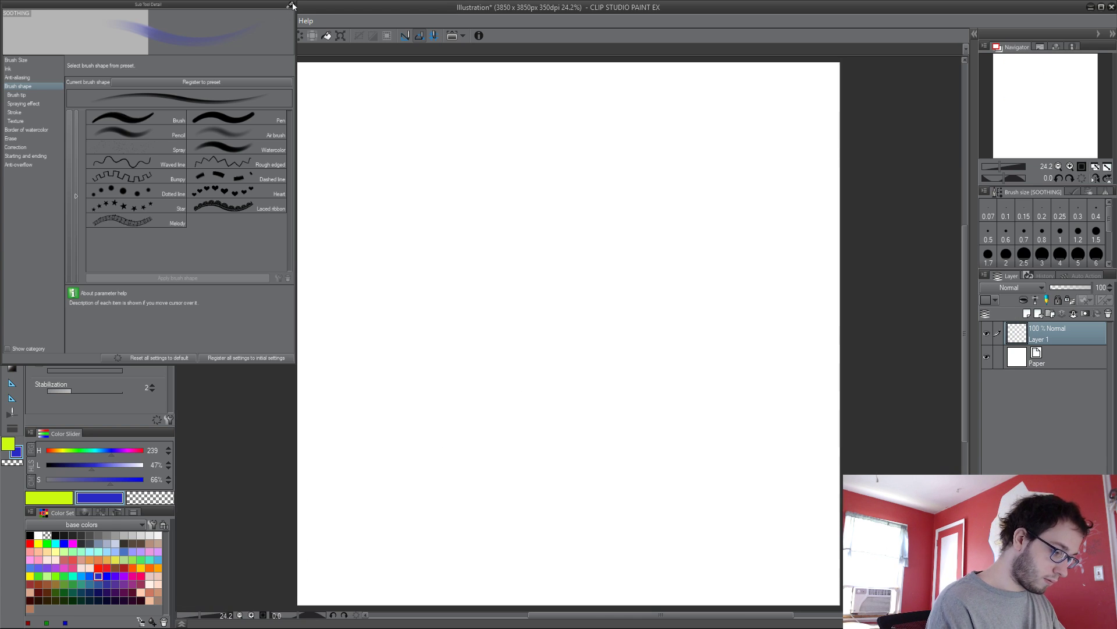
left_click(973, 35)
left_click_drag(842, 108, 841, 166)
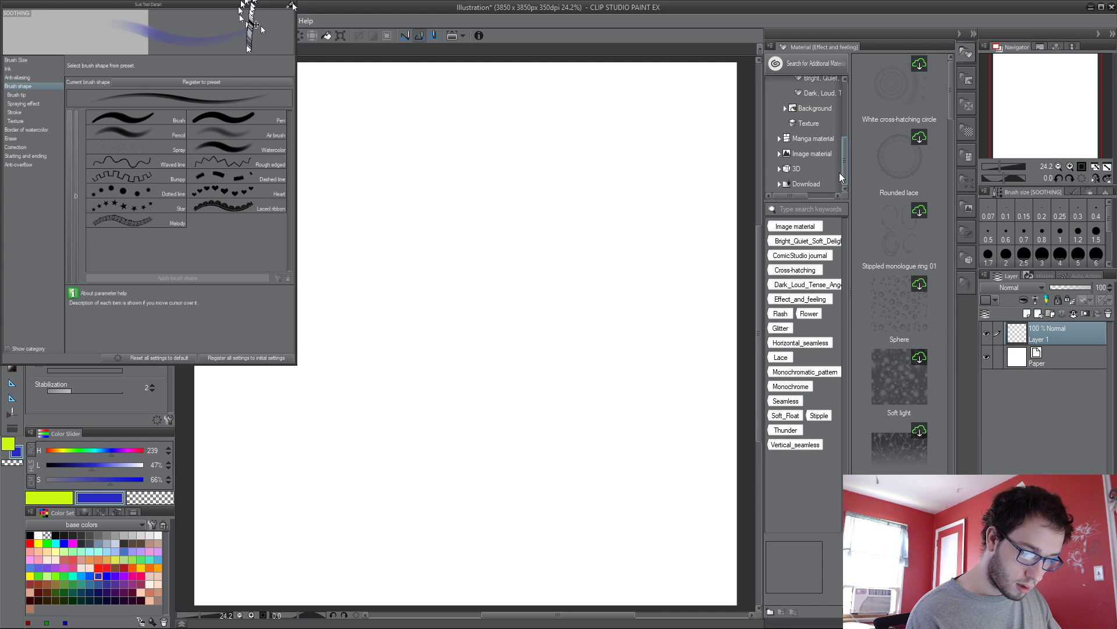
left_click(778, 140)
left_click(825, 187)
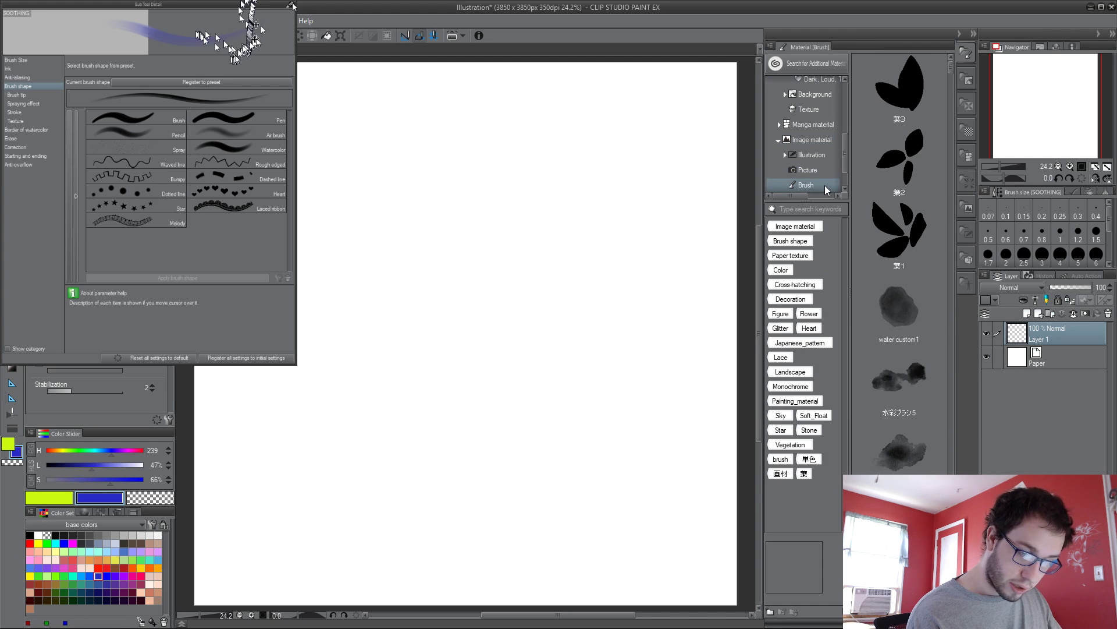
Step: Look through the brush tip materials, including water custom1, 水彩ブラシ5 and 水彩ブラシ4, down to Friction
left_click(911, 317)
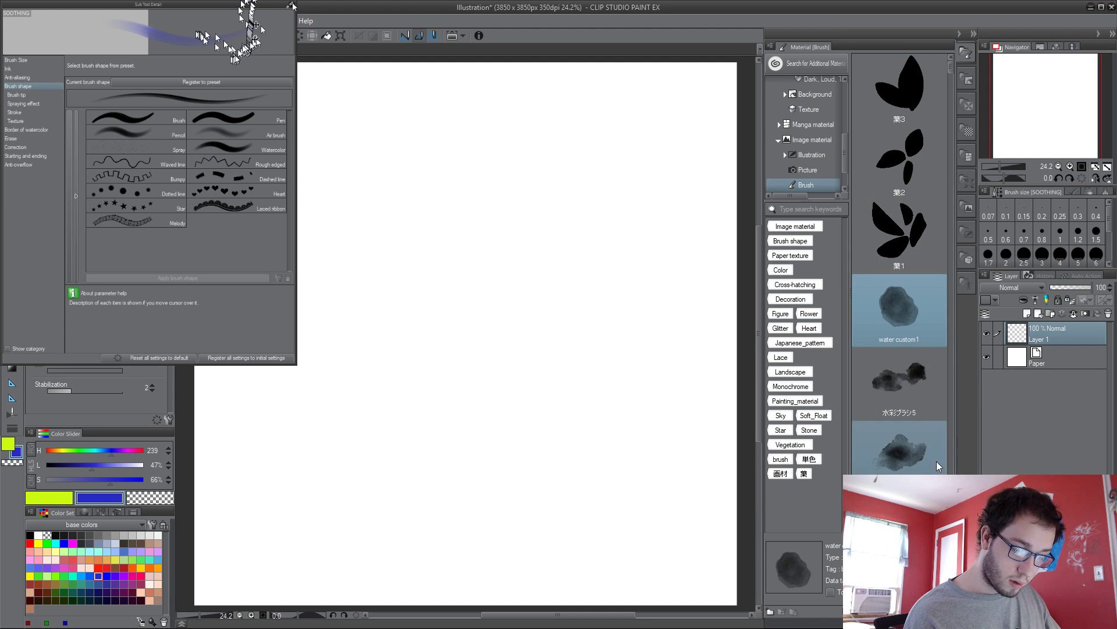
left_click_drag(953, 69, 956, 80)
scroll(956, 80, "up", 2)
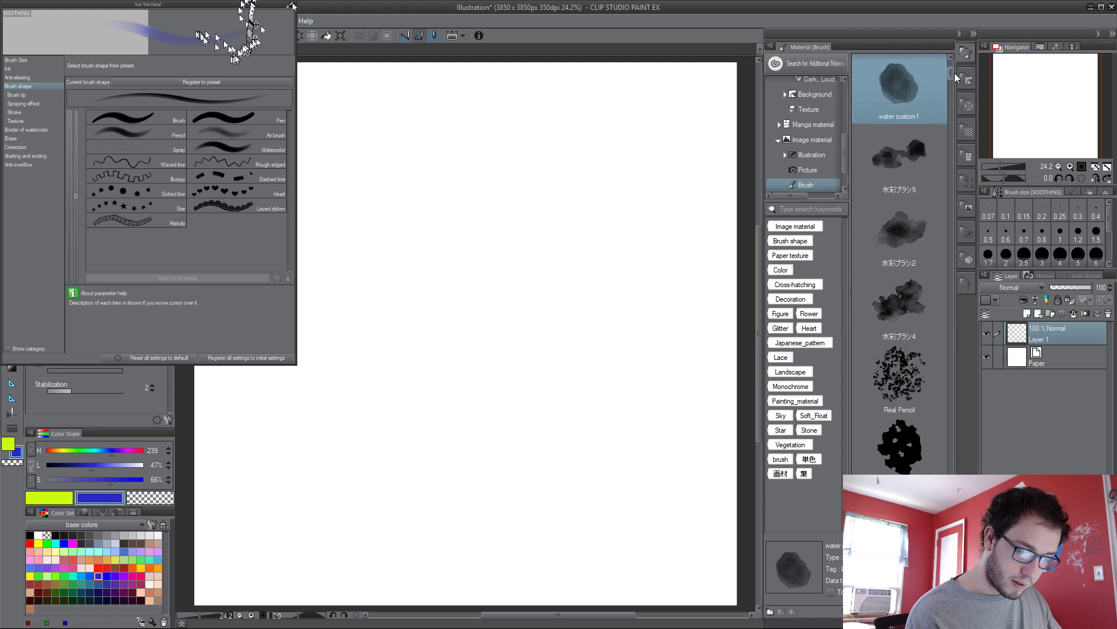
scroll(957, 80, "up", 5)
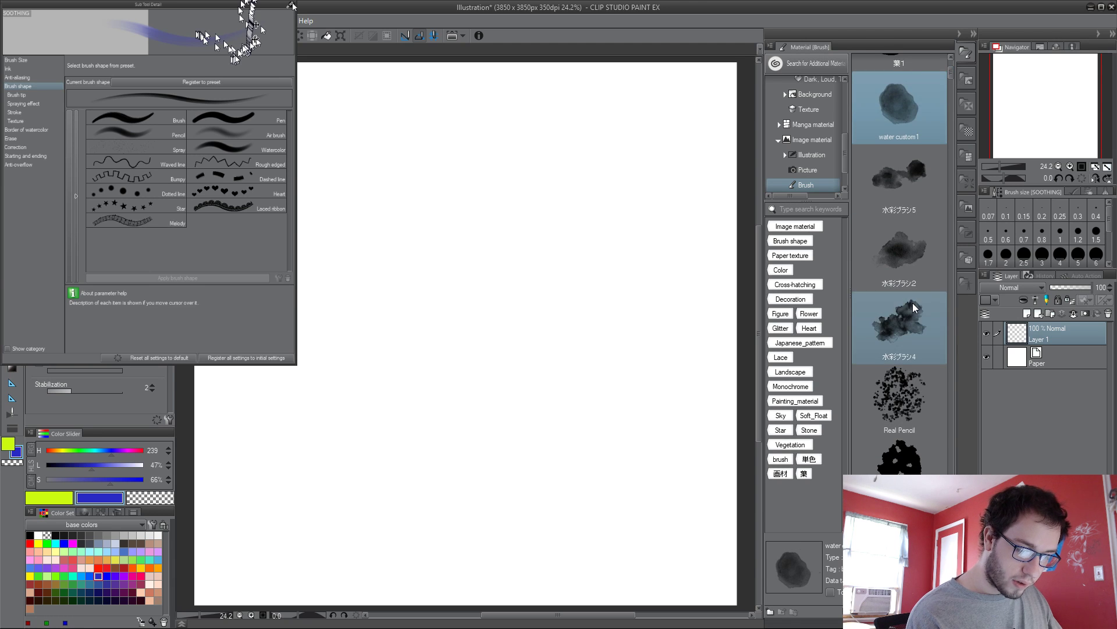
left_click(900, 181)
left_click(899, 323)
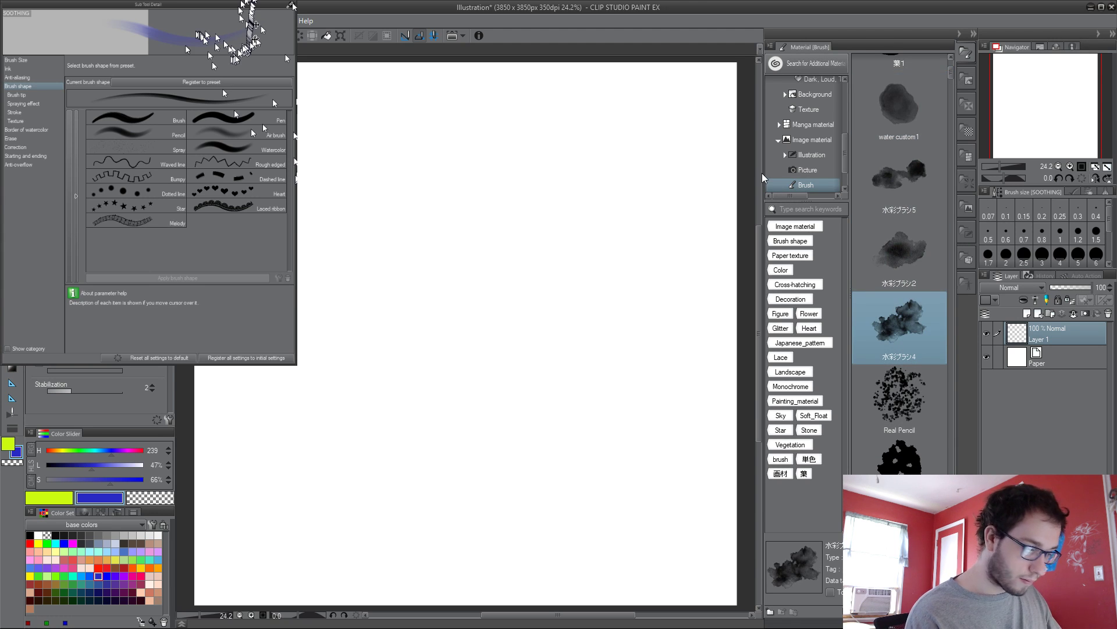
scroll(953, 82, "down", 8)
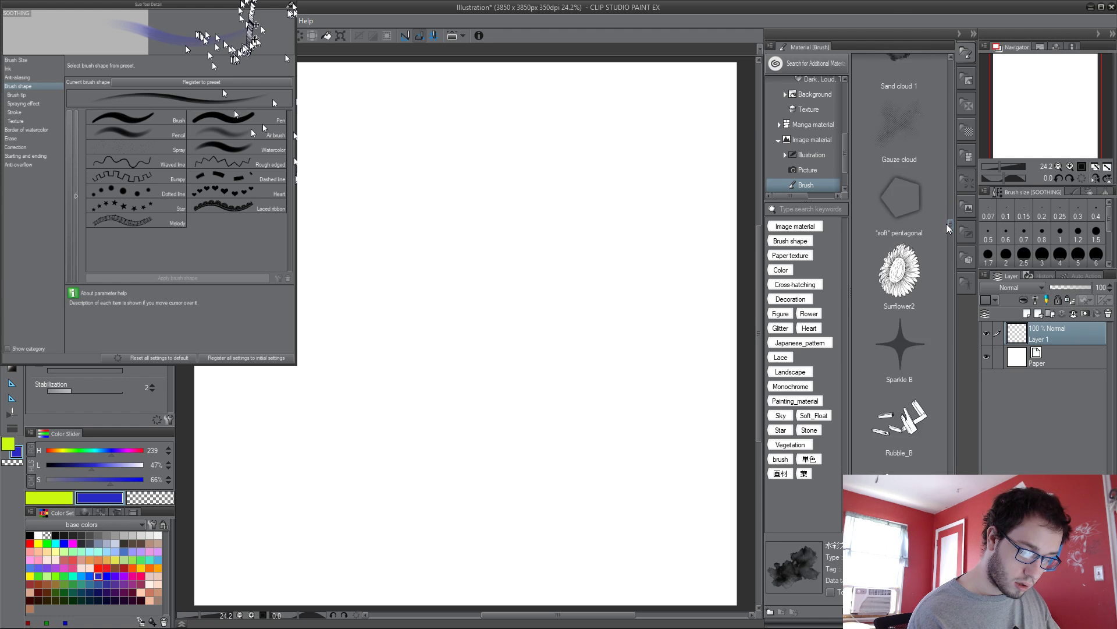
scroll(947, 234, "down", 2)
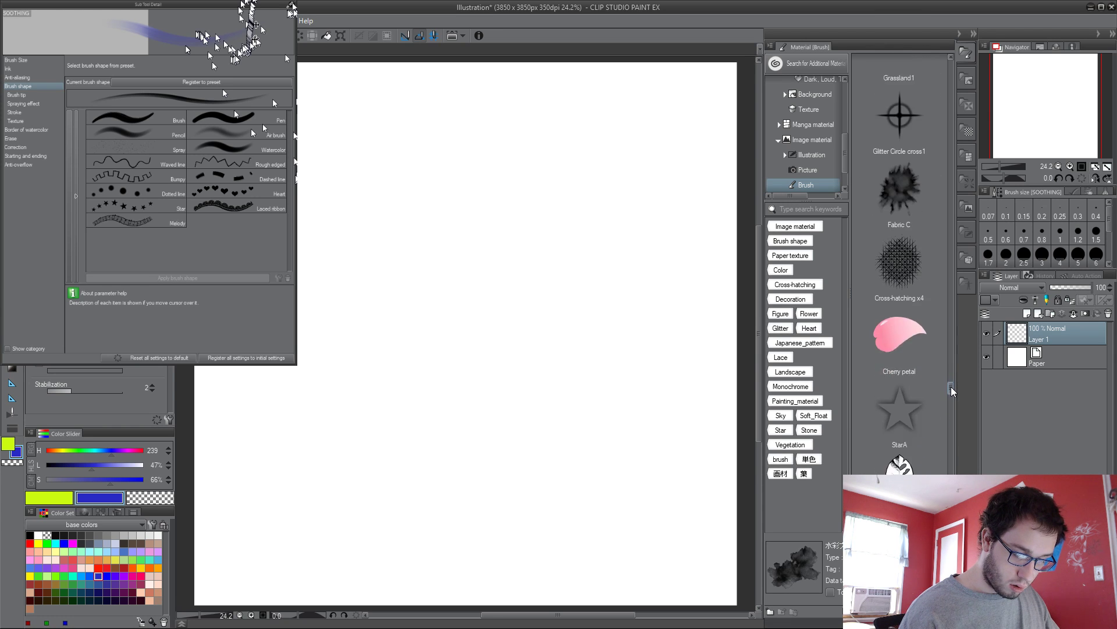
scroll(951, 405, "down", 5)
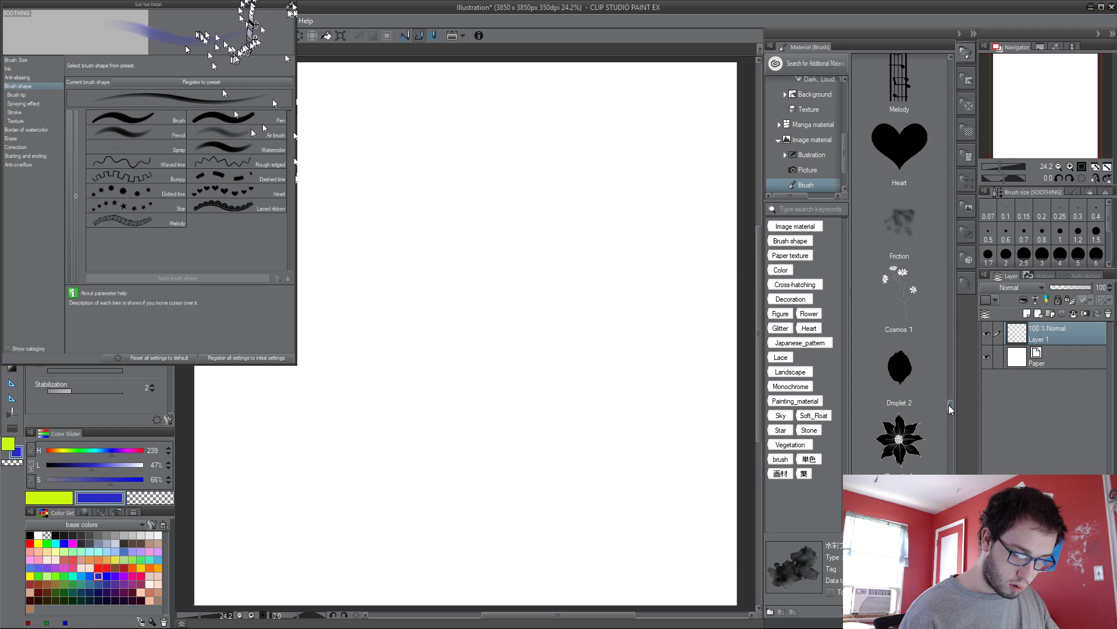
Step: Place the Friction brush material in the middle of the canvas and collapse the material library
left_click_drag(899, 225, 448, 348)
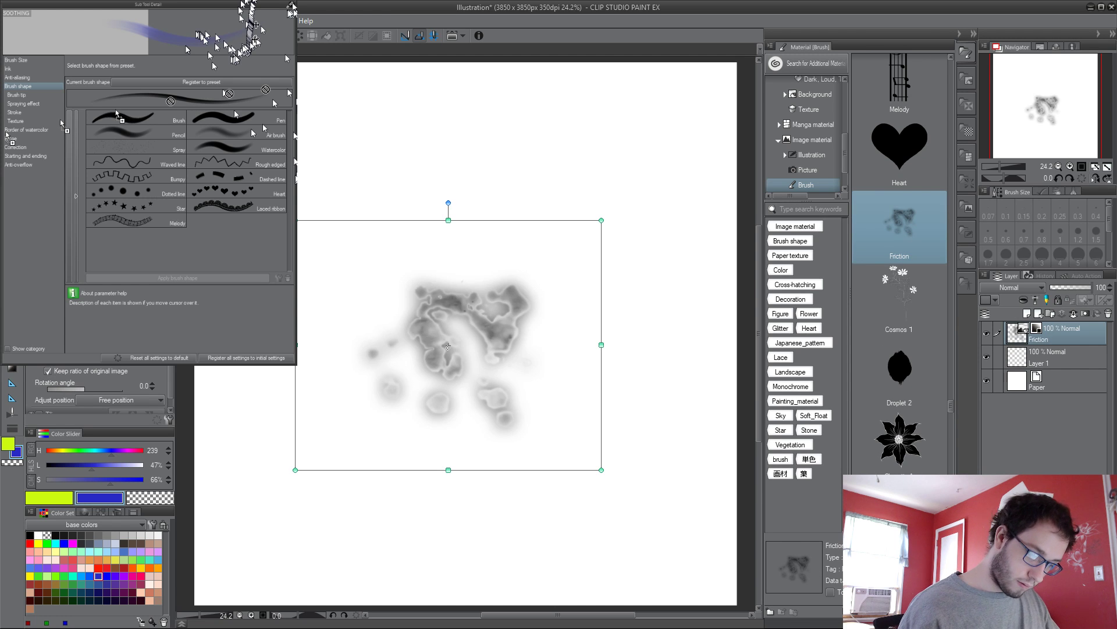
scroll(448, 348, "up", 3)
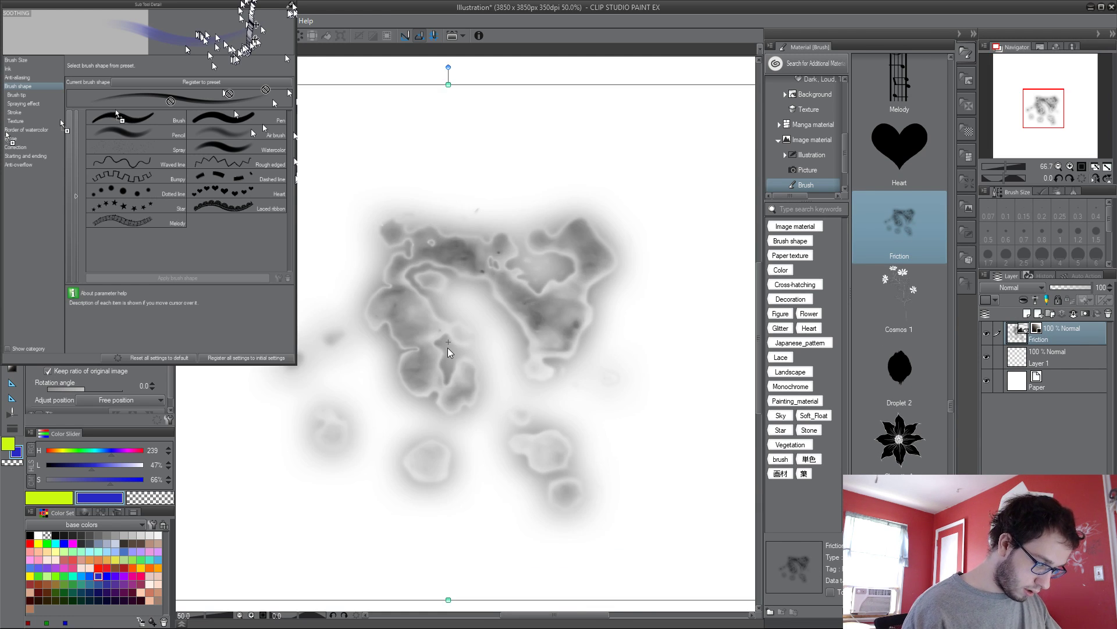
scroll(449, 351, "down", 1)
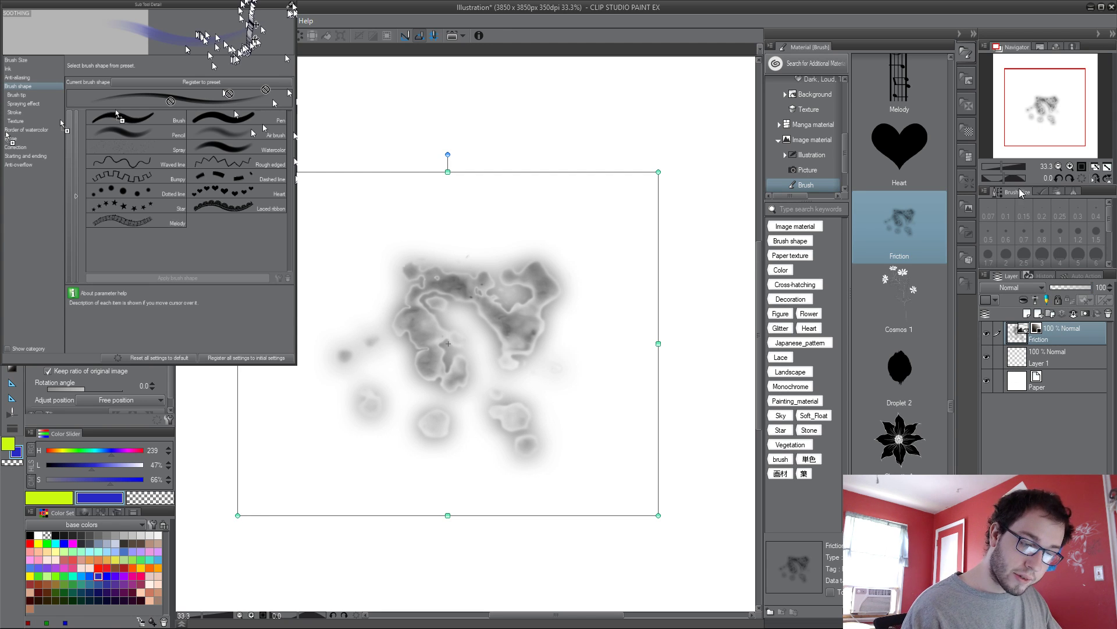
key("Return")
left_click(974, 34)
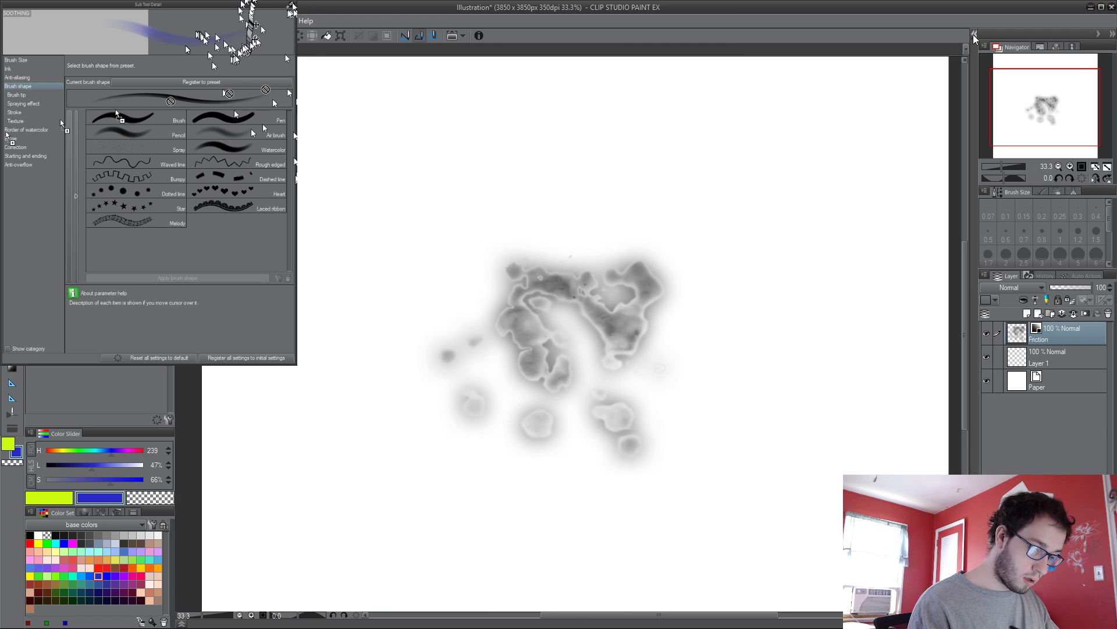
Step: Examine the placed Friction image's soft edges and tonal variation at several magnifications
scroll(582, 384, "up", 2)
scroll(578, 417, "down", 2)
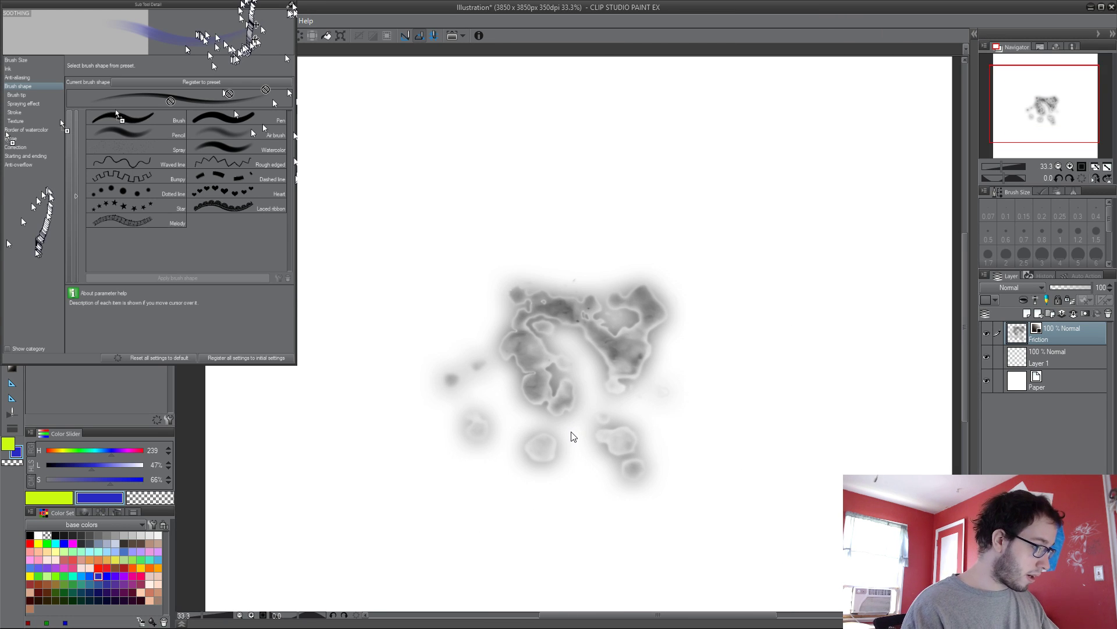
scroll(573, 437, "up", 2)
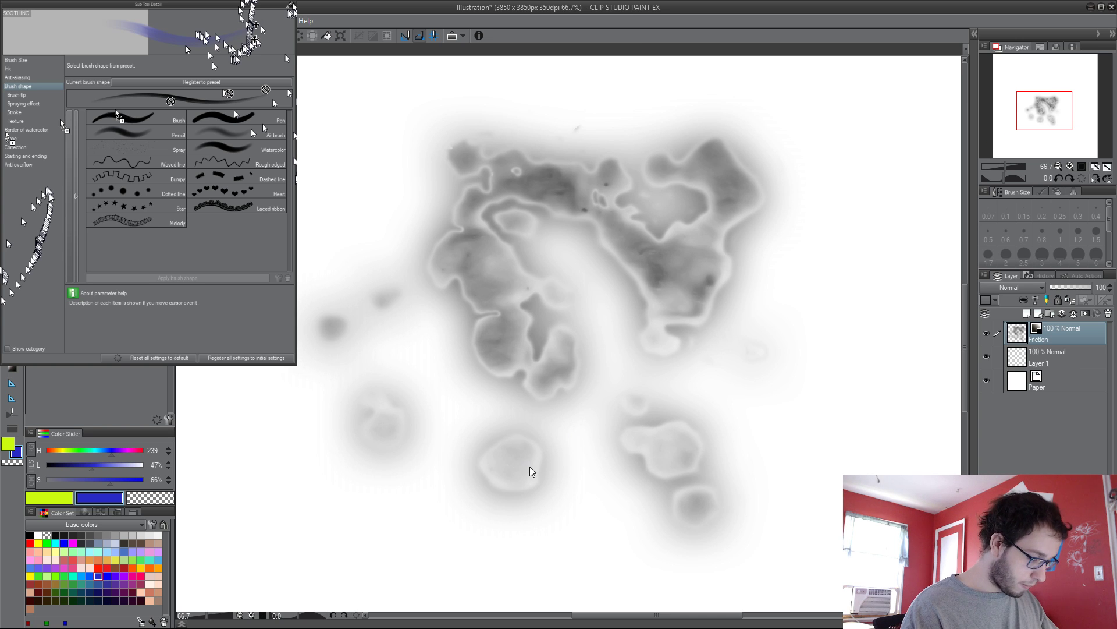
scroll(531, 483, "up", 1)
scroll(530, 487, "down", 3)
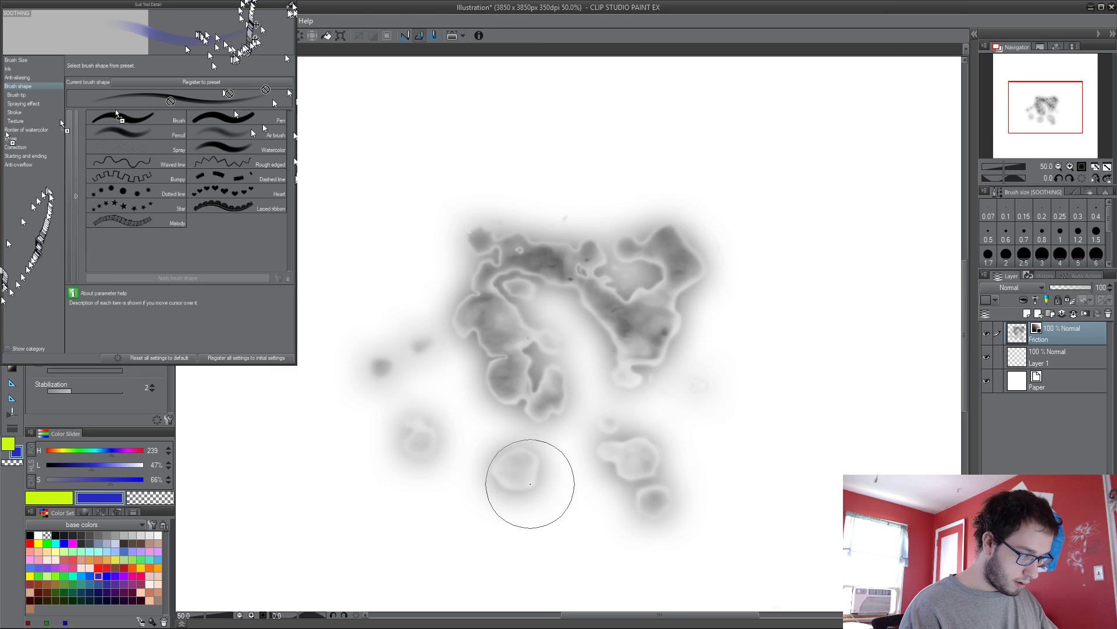
Step: Make Layer 1 active with the SOOTHING brush selected, and compare the Friction image's light and dark areas up close
left_click(1051, 357)
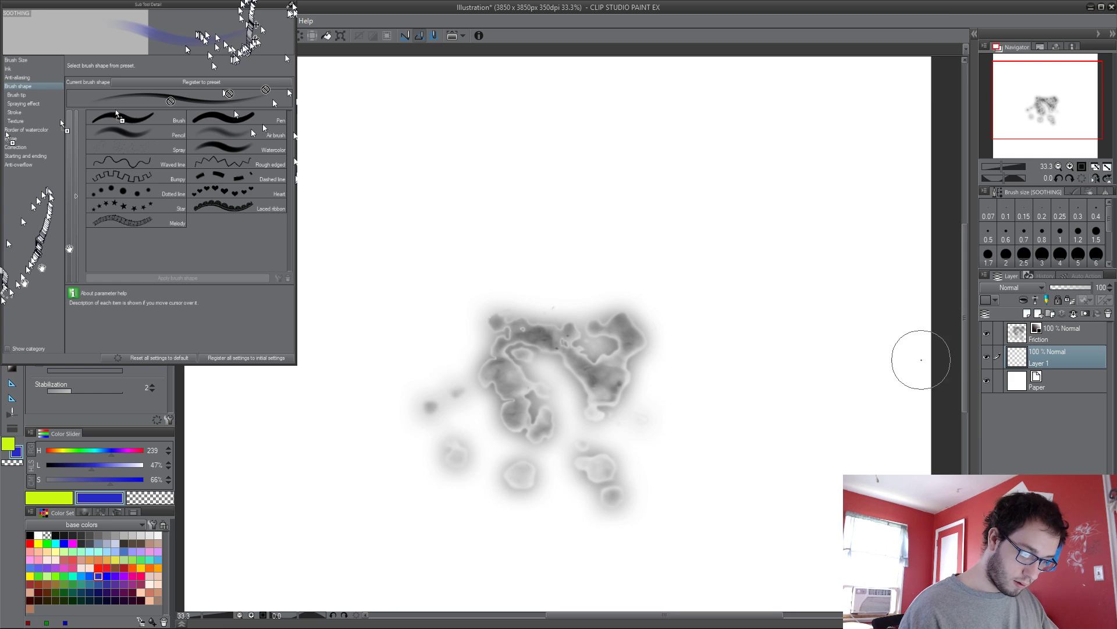
scroll(920, 360, "down", 1)
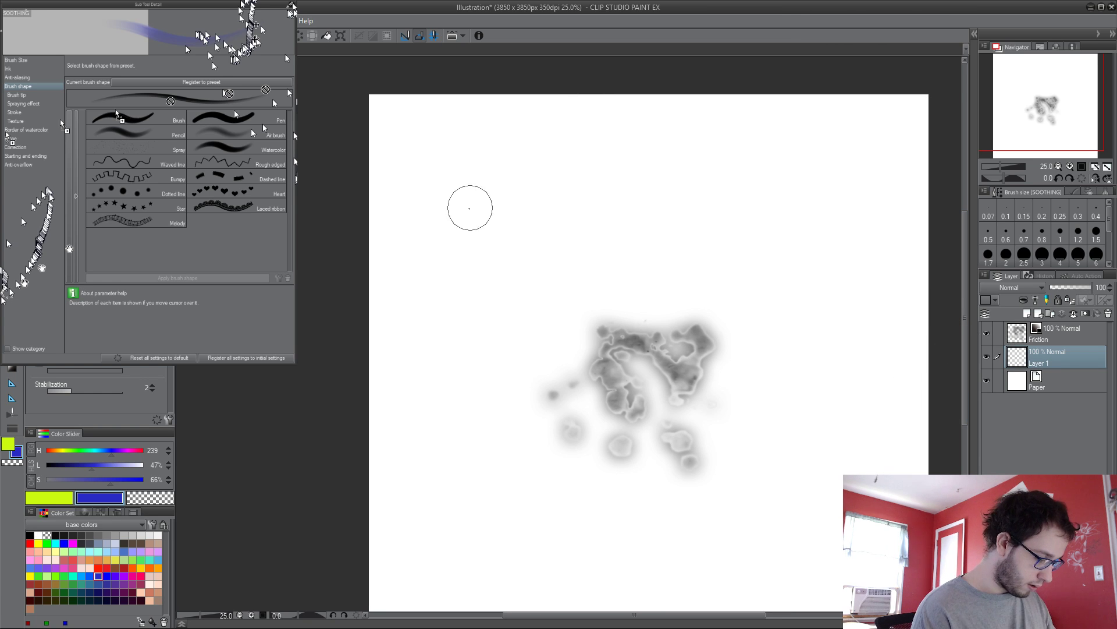
key("p")
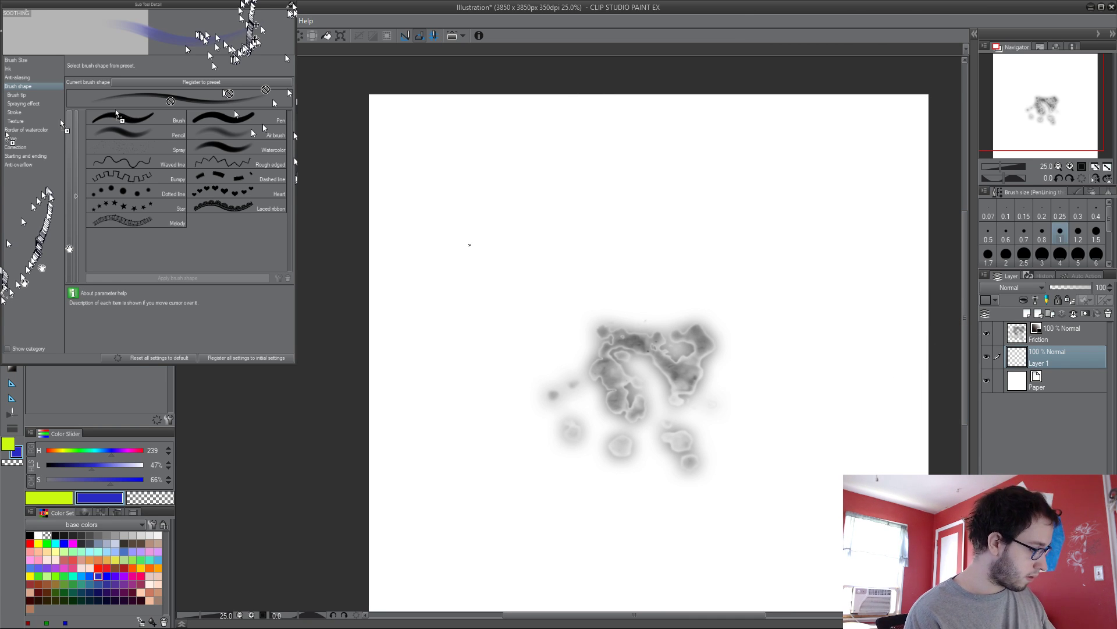
key("b")
scroll(470, 245, "up", 3)
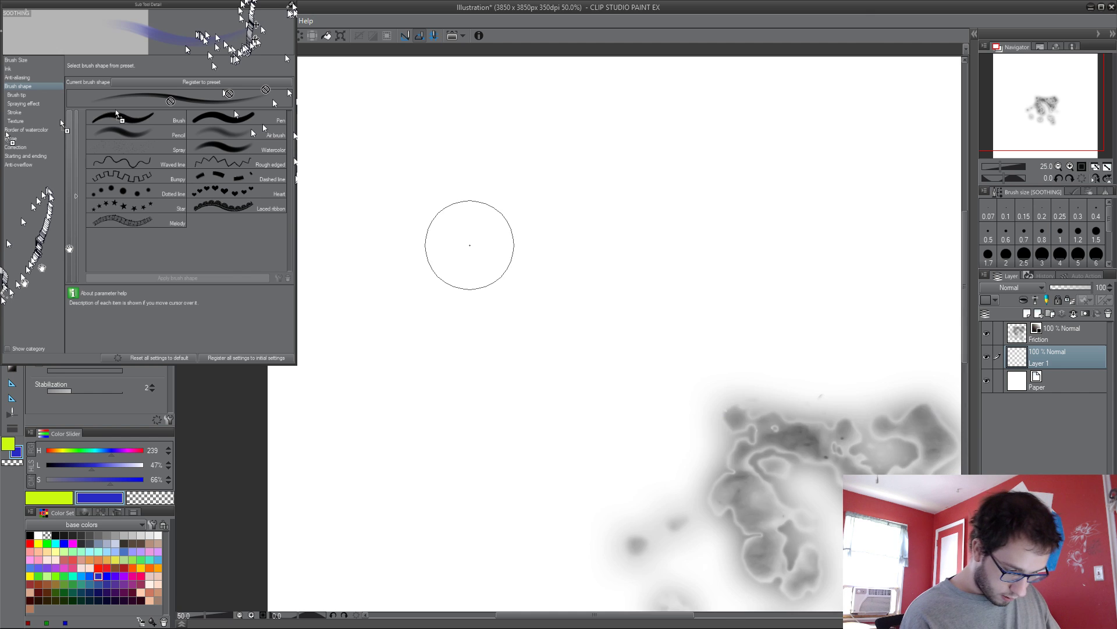
left_click_drag(873, 577, 666, 348)
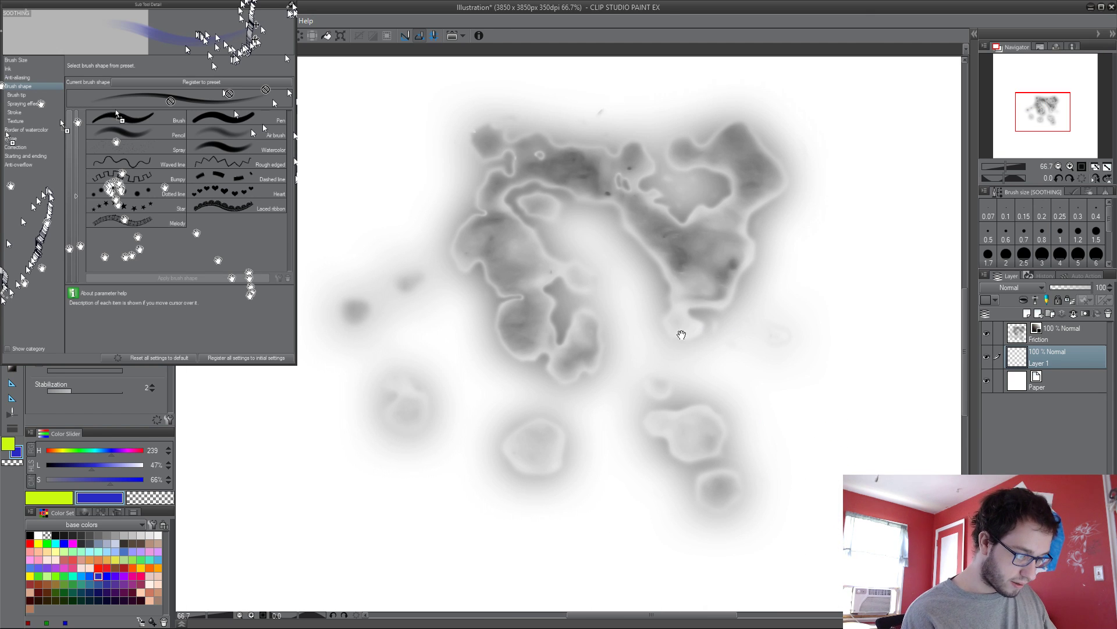
scroll(658, 361, "down", 2)
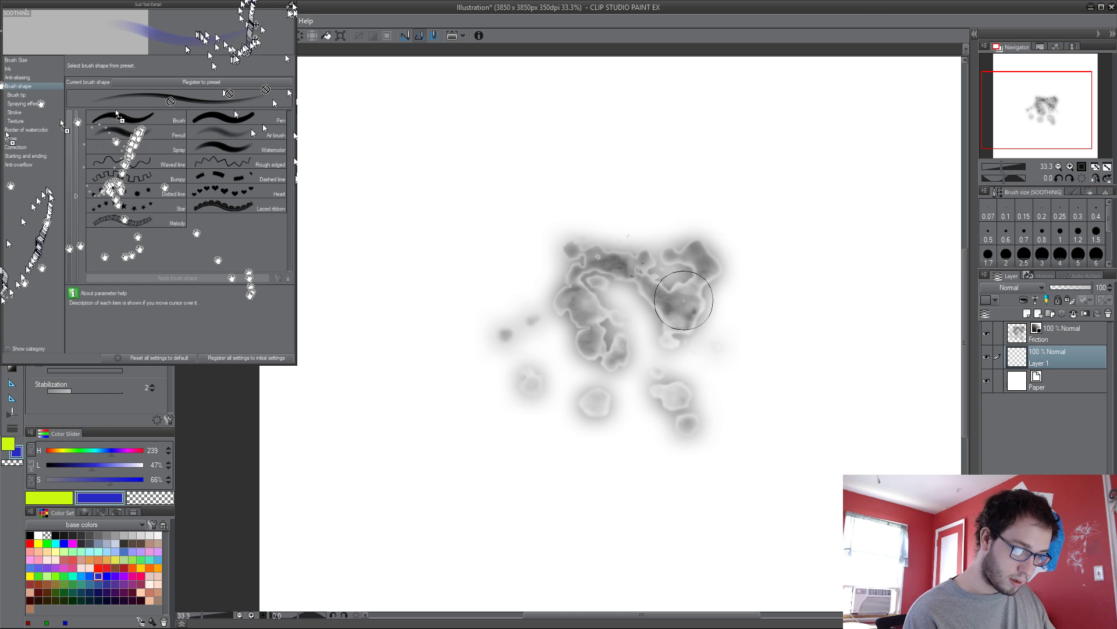
Step: Place the 水彩ブラシ2 brush material from the material library near the canvas's upper-left corner
left_click(974, 35)
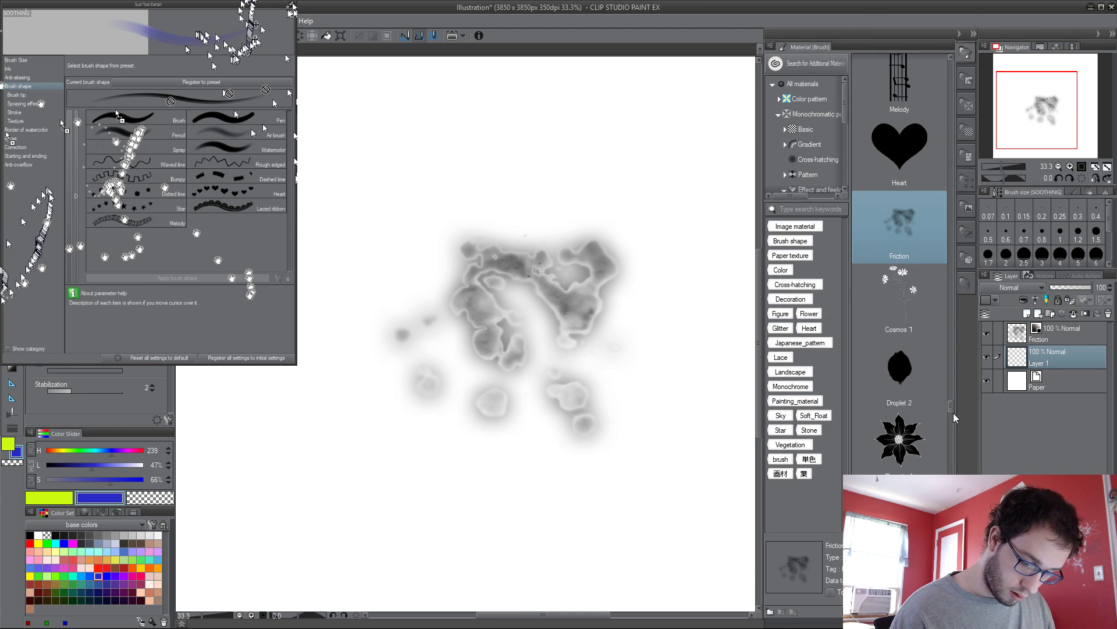
mouse_move(952, 409)
left_mouse_down()
mouse_move(952, 565)
mouse_move(957, 65)
mouse_move(960, 76)
left_mouse_up()
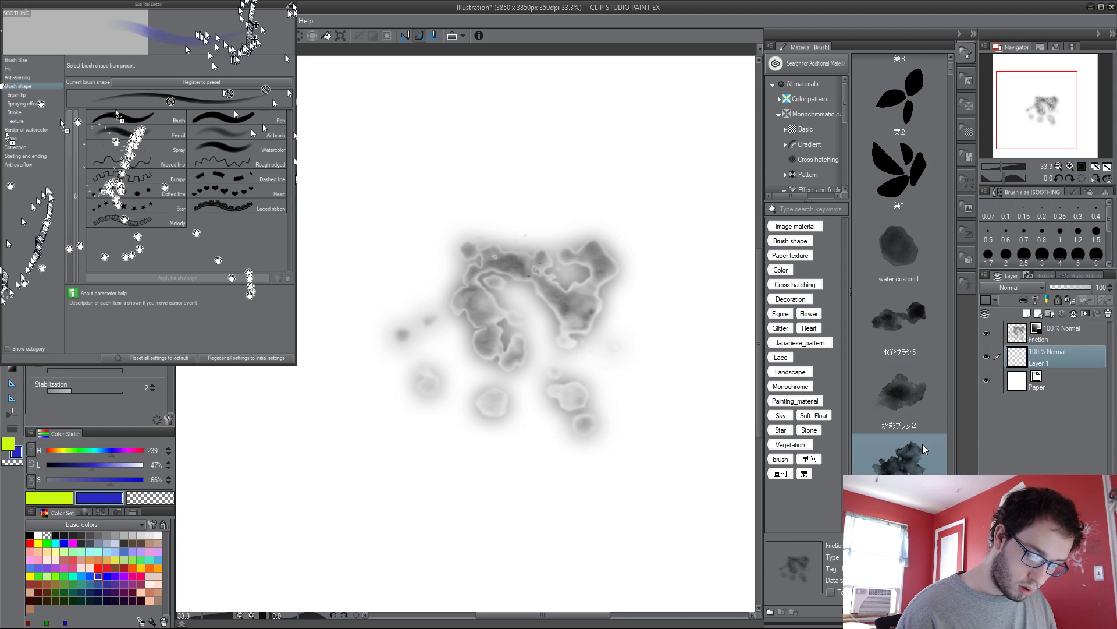
left_click_drag(925, 448, 303, 180)
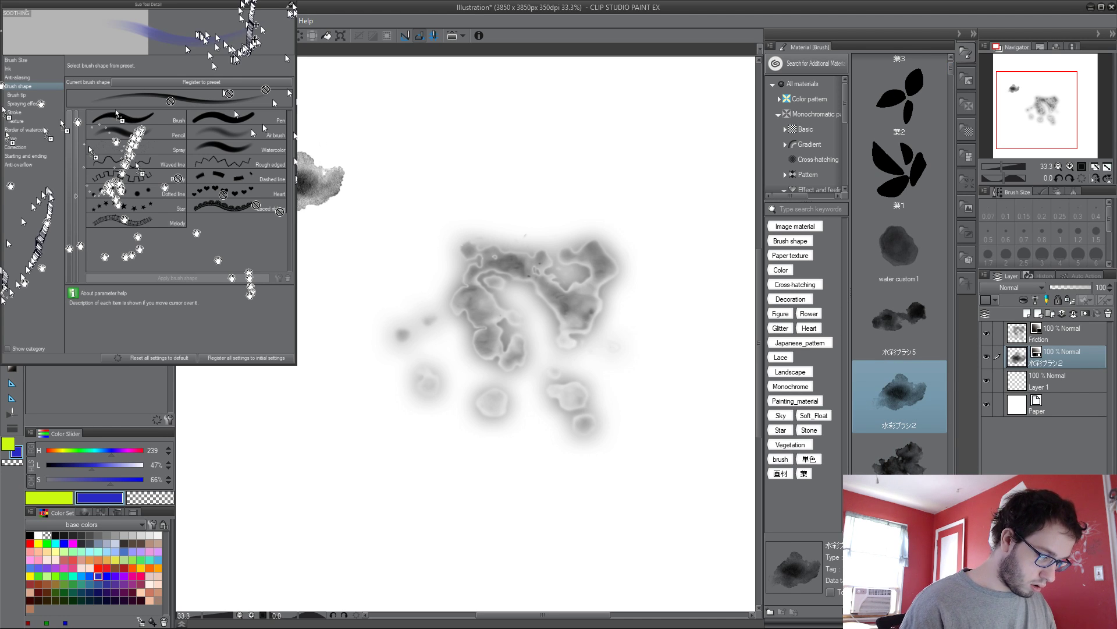
scroll(294, 195, "up", 4)
left_click_drag(529, 511, 344, 254)
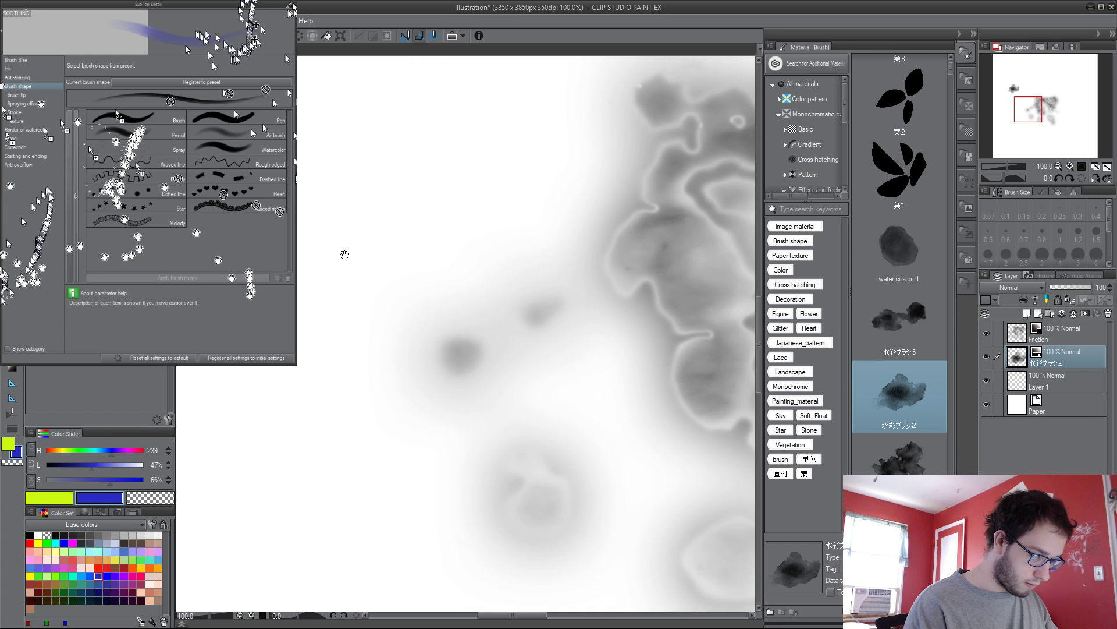
Step: Select the 水彩えんぴつ watercolor brush and inspect its texture and brush tip settings
scroll(362, 441, "down", 3)
left_click_drag(439, 476, 602, 499)
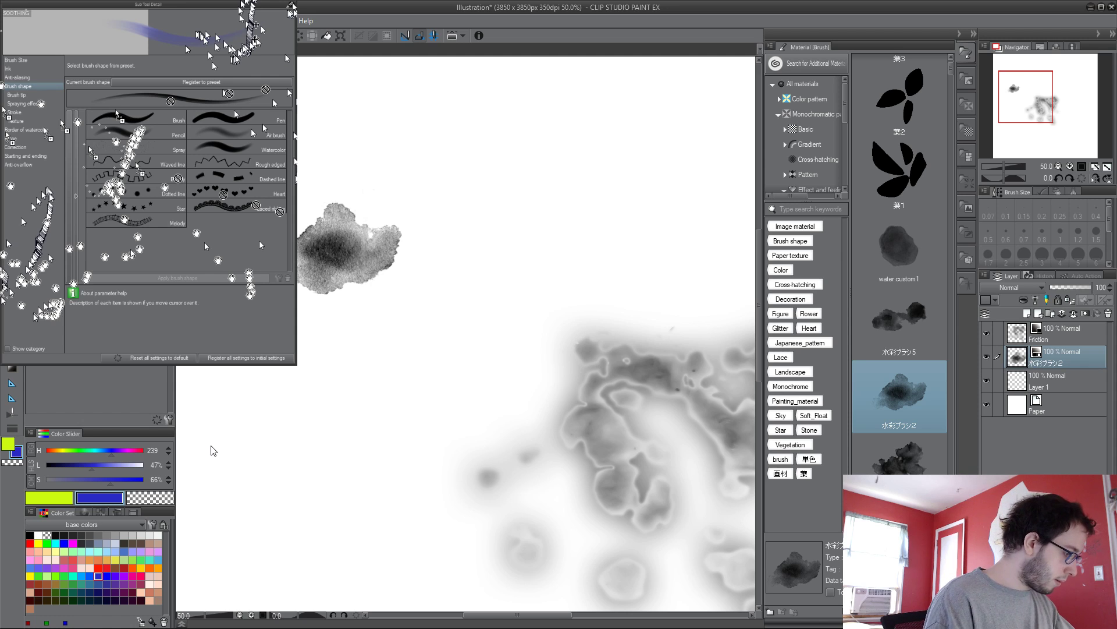
key("b")
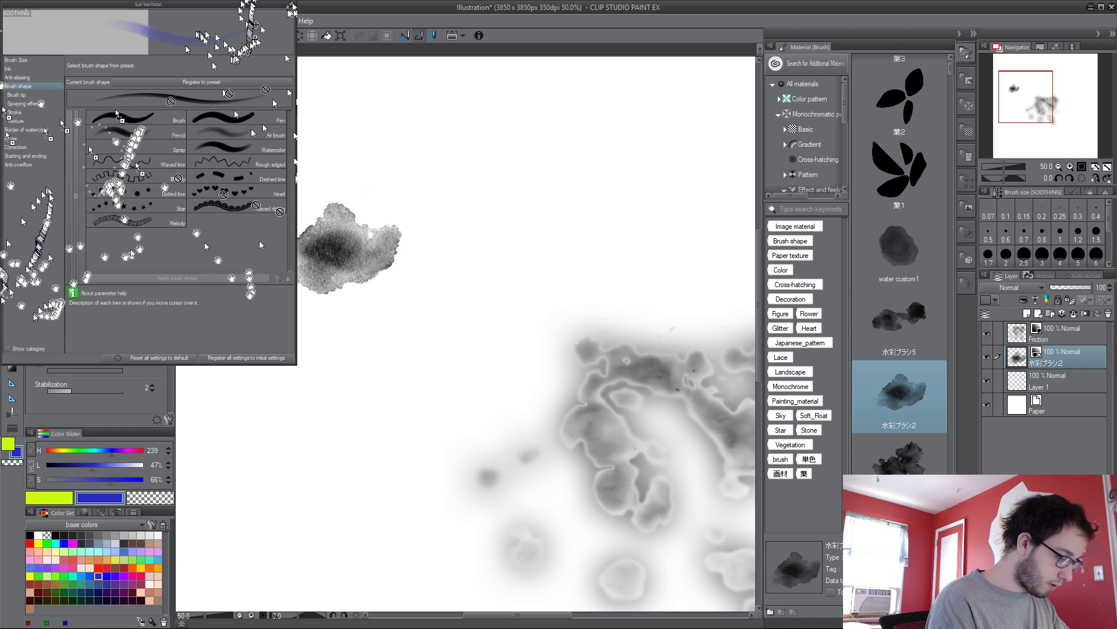
key("p")
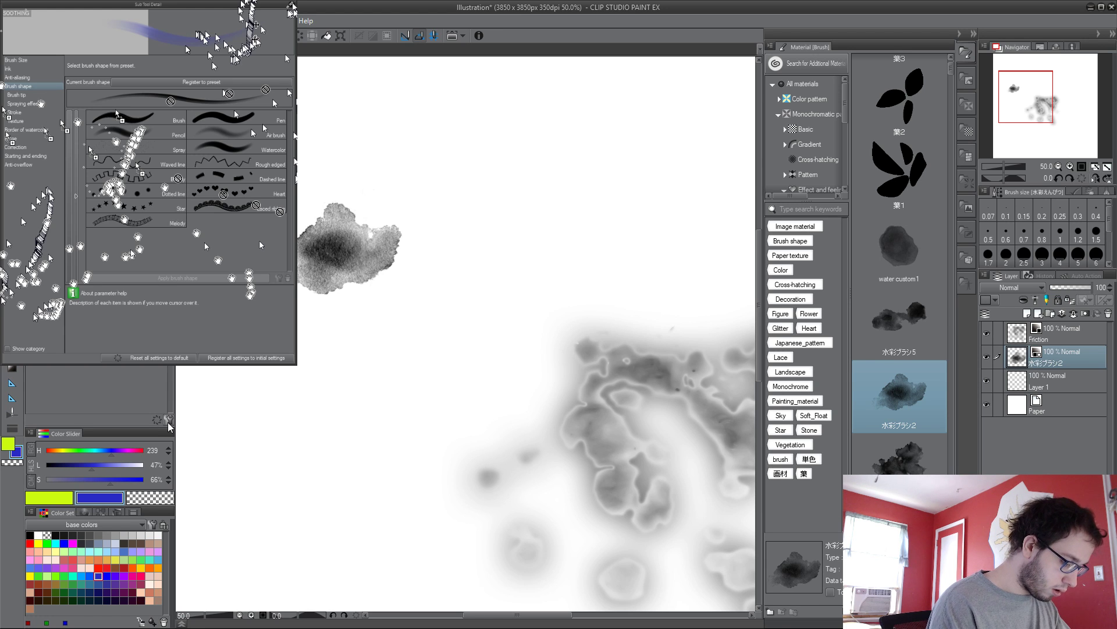
left_click(26, 129)
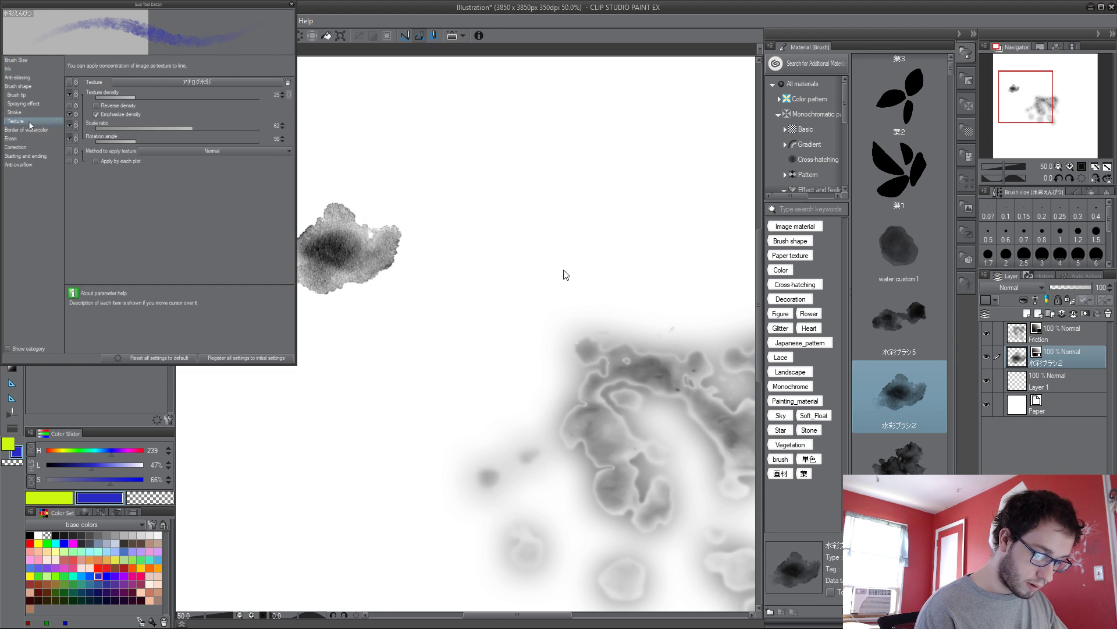
left_click(22, 96)
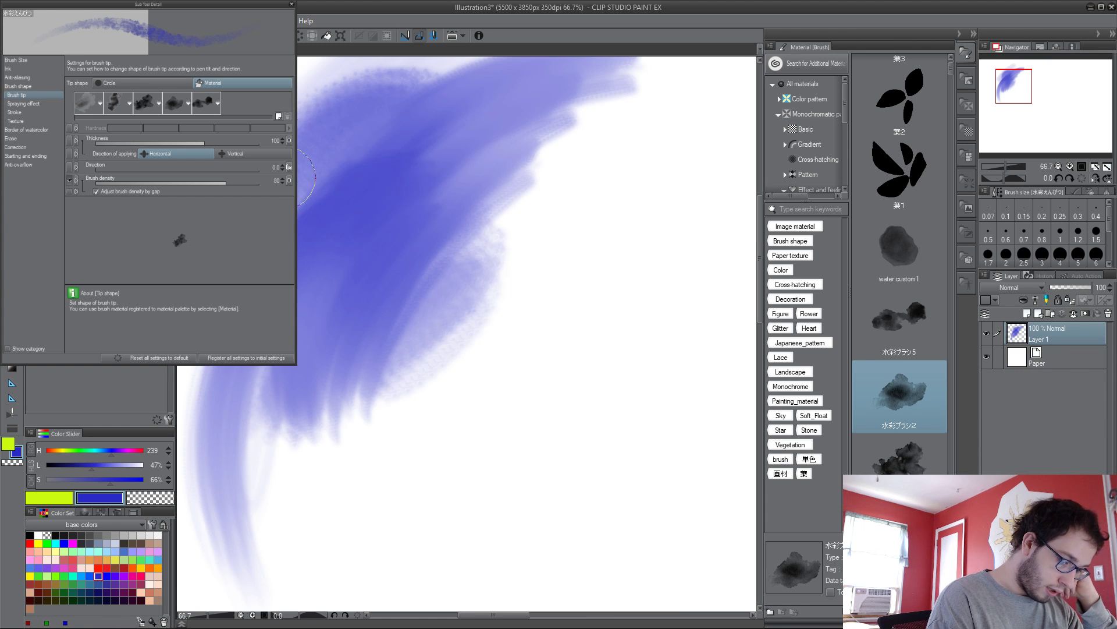
Step: Paint overlapping blue test patches with the 水彩えんぴつ brush in Illustration3, layering strokes below and across the existing painted sweep
mouse_move(459, 461)
left_mouse_down()
mouse_move(489, 412)
mouse_move(374, 489)
mouse_move(346, 484)
mouse_move(401, 417)
mouse_move(466, 417)
mouse_move(379, 448)
mouse_move(348, 478)
mouse_move(442, 429)
mouse_move(411, 433)
mouse_move(419, 421)
mouse_move(410, 487)
mouse_move(447, 484)
mouse_move(297, 460)
mouse_move(494, 398)
mouse_move(309, 517)
mouse_move(408, 397)
mouse_move(377, 540)
mouse_move(330, 435)
mouse_move(445, 493)
mouse_move(407, 435)
mouse_move(461, 460)
mouse_move(487, 428)
mouse_move(402, 521)
mouse_move(444, 545)
mouse_move(325, 566)
mouse_move(511, 406)
left_mouse_up()
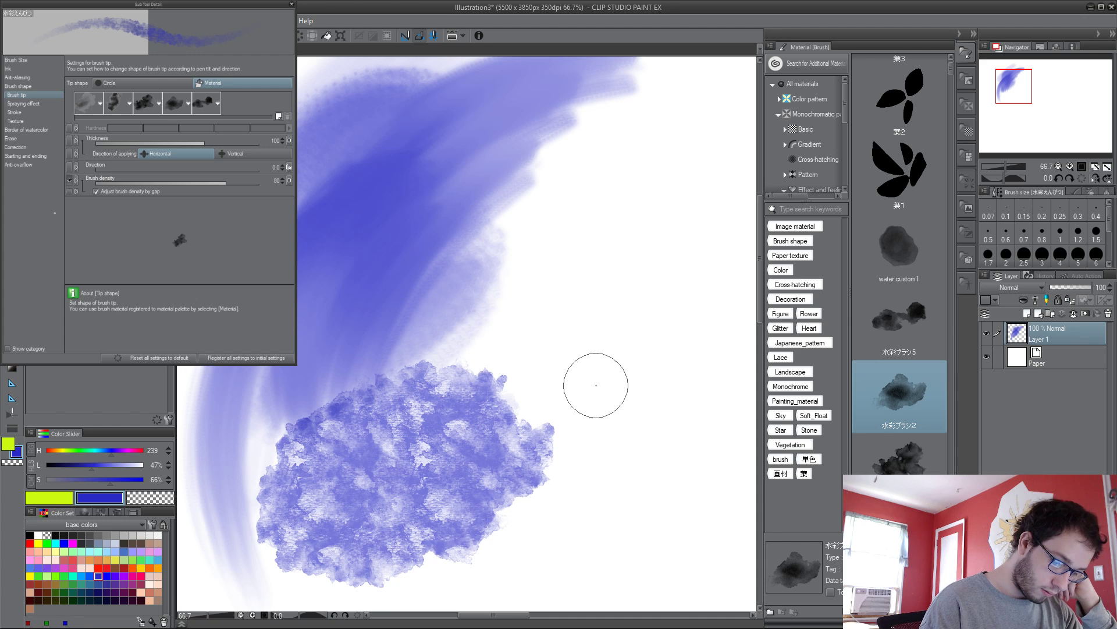
left_click_drag(456, 379, 491, 529)
left_click_drag(203, 401, 535, 280)
mouse_move(279, 384)
left_mouse_down()
mouse_move(474, 375)
mouse_move(449, 299)
mouse_move(384, 407)
mouse_move(465, 363)
mouse_move(378, 460)
mouse_move(454, 442)
mouse_move(349, 494)
mouse_move(332, 526)
mouse_move(454, 396)
mouse_move(326, 495)
mouse_move(487, 349)
mouse_move(380, 466)
mouse_move(362, 462)
mouse_move(402, 425)
mouse_move(466, 401)
mouse_move(344, 501)
mouse_move(405, 495)
mouse_move(447, 336)
left_mouse_up()
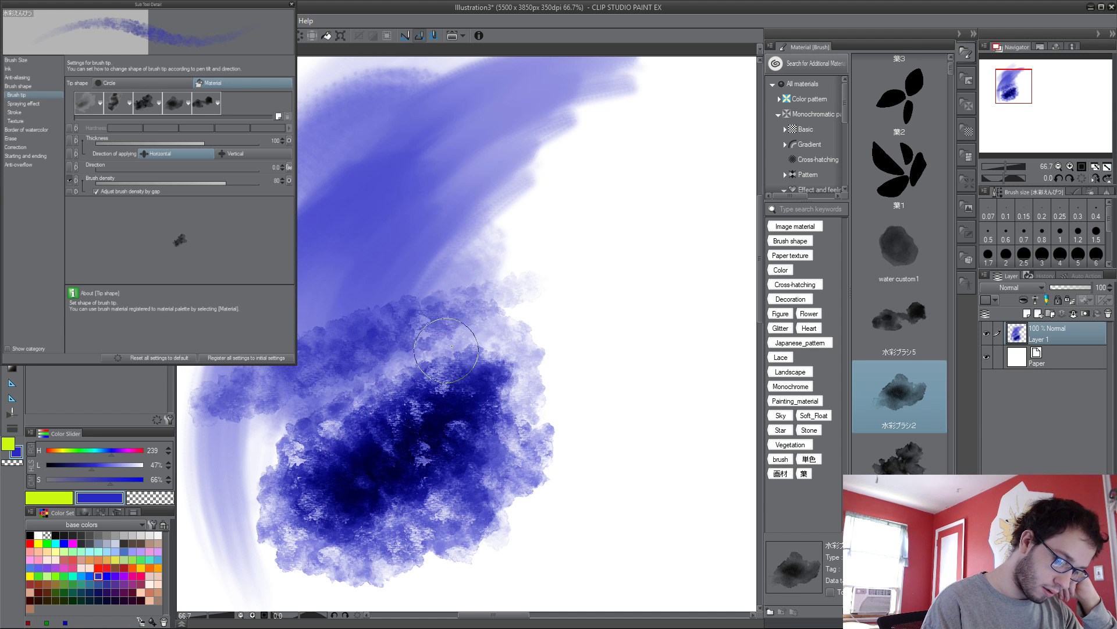
Step: Show the brush's ink settings and paint another blue stroke over the existing paint using the Multiply blending mode
left_click(23, 103)
left_click(11, 69)
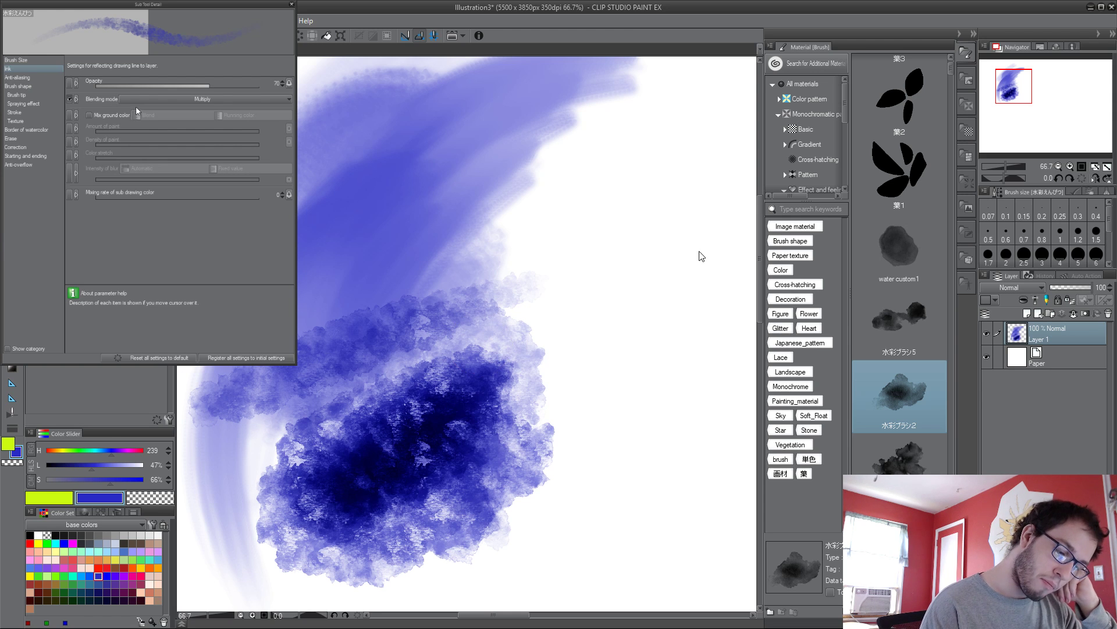
mouse_move(314, 237)
left_mouse_down()
mouse_move(443, 285)
mouse_move(542, 297)
mouse_move(349, 249)
mouse_move(431, 326)
left_mouse_up()
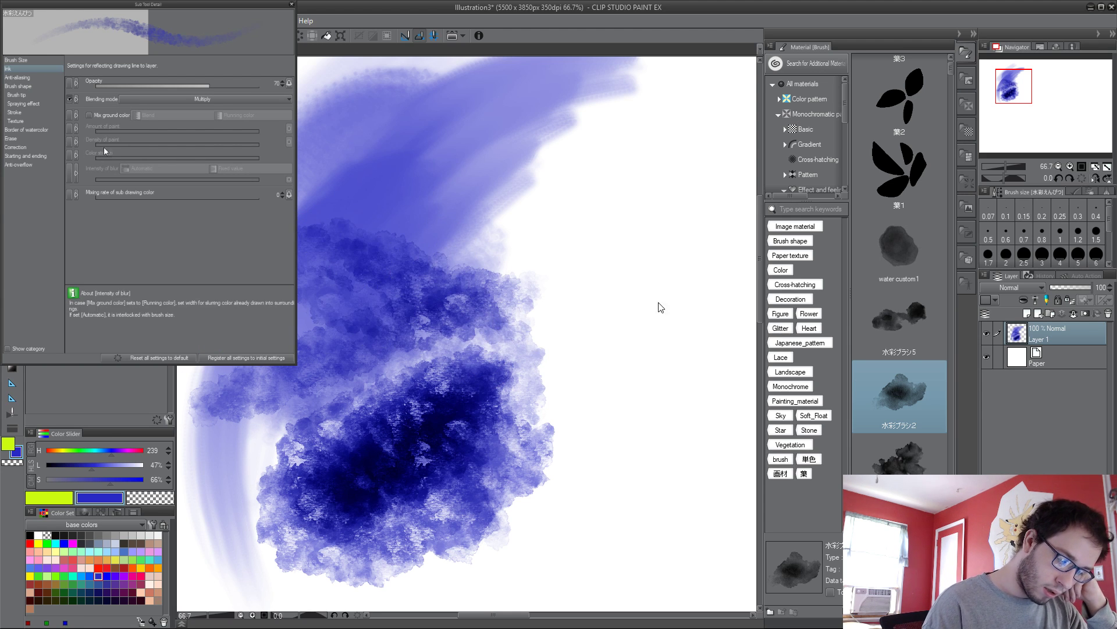
Step: Compare blue test strokes painted with Mix ground color enabled in Blend mode and with it disabled
left_click(89, 116)
mouse_move(314, 326)
left_mouse_down()
mouse_move(330, 406)
mouse_move(458, 352)
mouse_move(371, 387)
mouse_move(317, 454)
mouse_move(379, 475)
mouse_move(349, 517)
left_mouse_up()
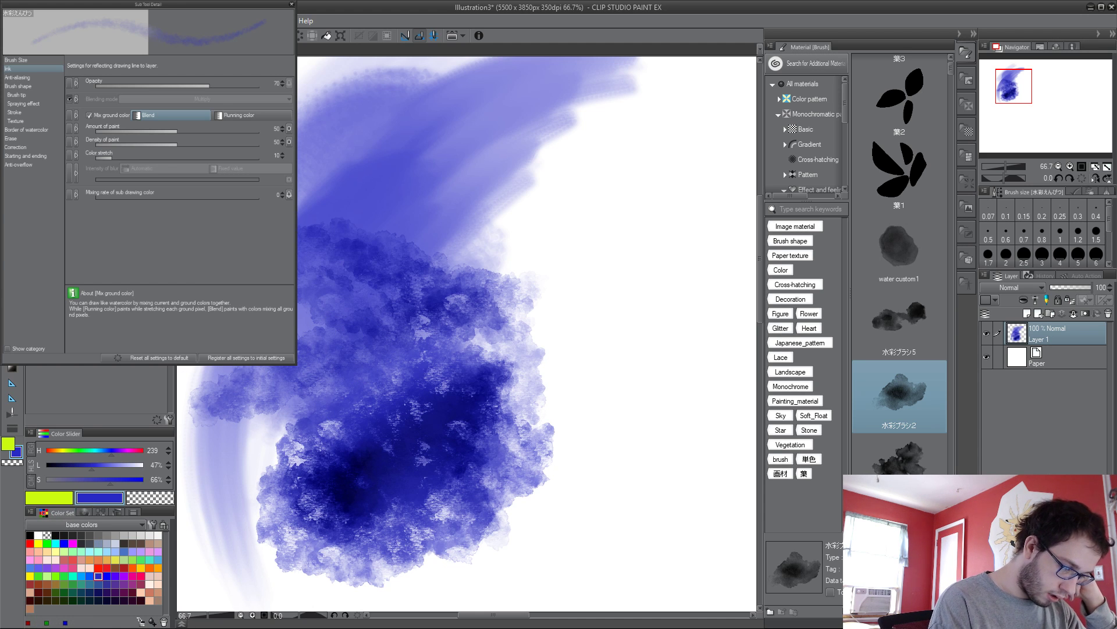
mouse_move(721, 80)
left_mouse_down()
mouse_move(708, 99)
mouse_move(746, 94)
mouse_move(738, 120)
mouse_move(634, 163)
left_mouse_up()
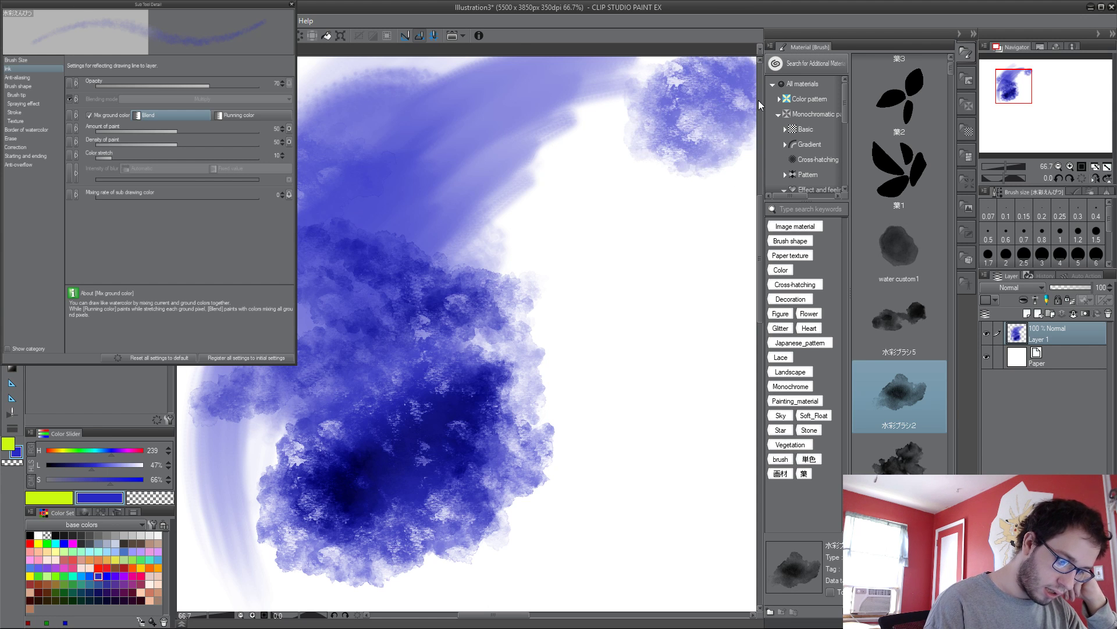
left_click(89, 115)
mouse_move(658, 84)
left_mouse_down()
mouse_move(589, 133)
mouse_move(425, 443)
mouse_move(482, 275)
mouse_move(404, 478)
mouse_move(483, 275)
mouse_move(287, 548)
mouse_move(349, 364)
mouse_move(441, 281)
mouse_move(341, 497)
left_mouse_up()
Step: Paint a thick solid blue stroke with the Running color brush and overlay it with a turquoise stroke
key("b")
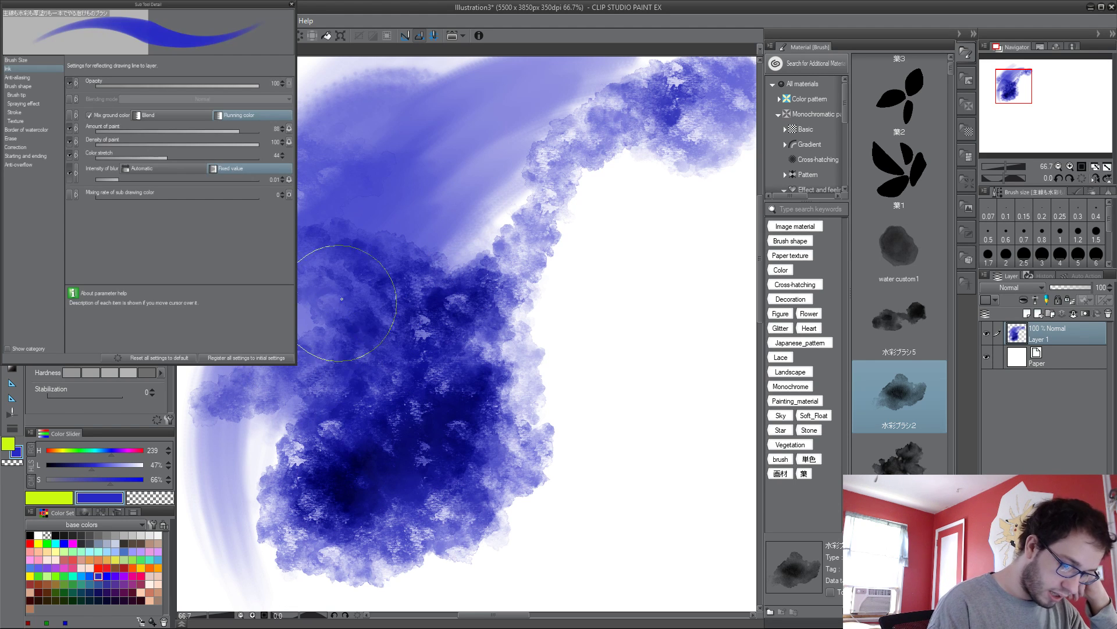
mouse_move(342, 298)
left_mouse_down()
mouse_move(436, 250)
mouse_move(475, 198)
left_mouse_up()
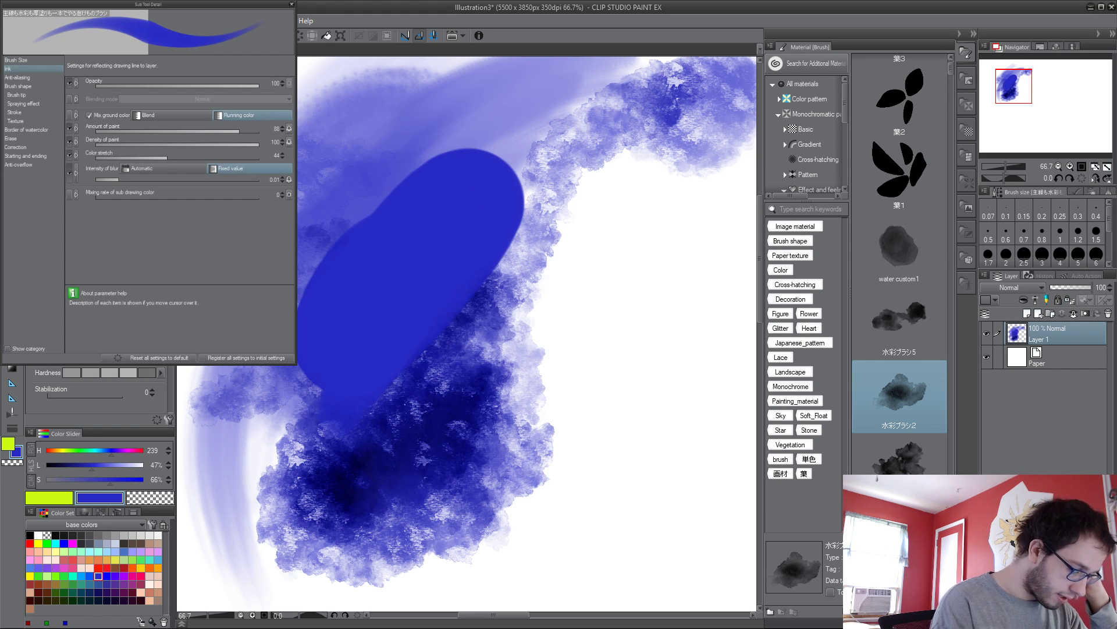
left_click(80, 576)
left_click(72, 576)
mouse_move(260, 527)
left_mouse_down()
mouse_move(399, 281)
mouse_move(421, 266)
mouse_move(314, 582)
mouse_move(257, 512)
left_mouse_up()
Step: Test the Blend mode brush and the Paint and apply brush across the turquoise and blue strokes
key("b")
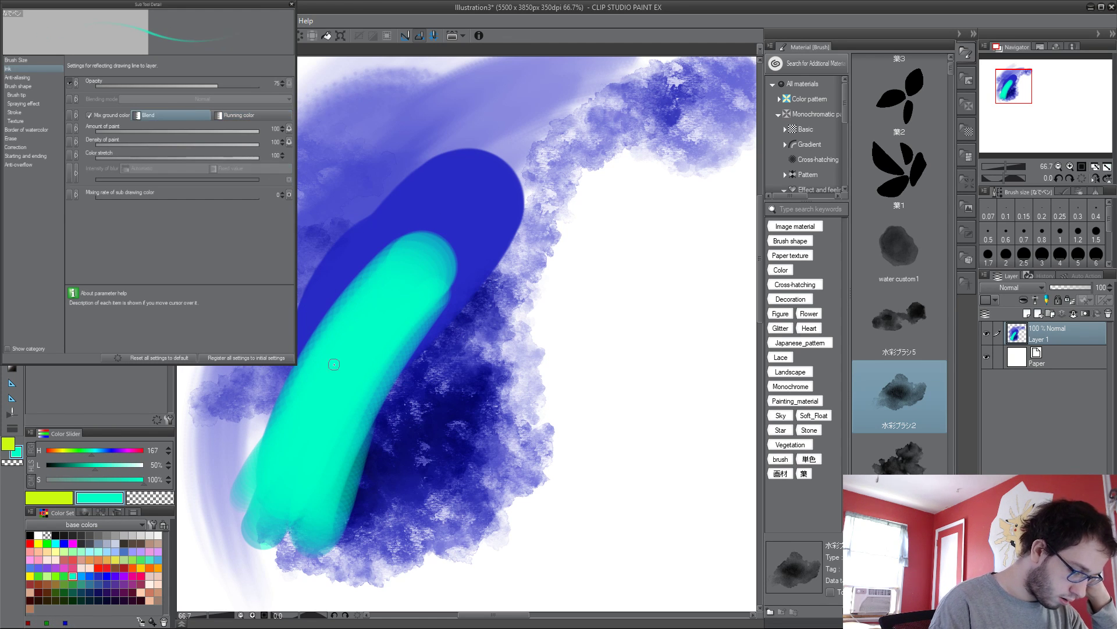
mouse_move(333, 365)
left_mouse_down()
mouse_move(424, 213)
mouse_move(408, 215)
mouse_move(305, 343)
mouse_move(295, 388)
mouse_move(284, 378)
mouse_move(307, 393)
mouse_move(357, 364)
left_mouse_up()
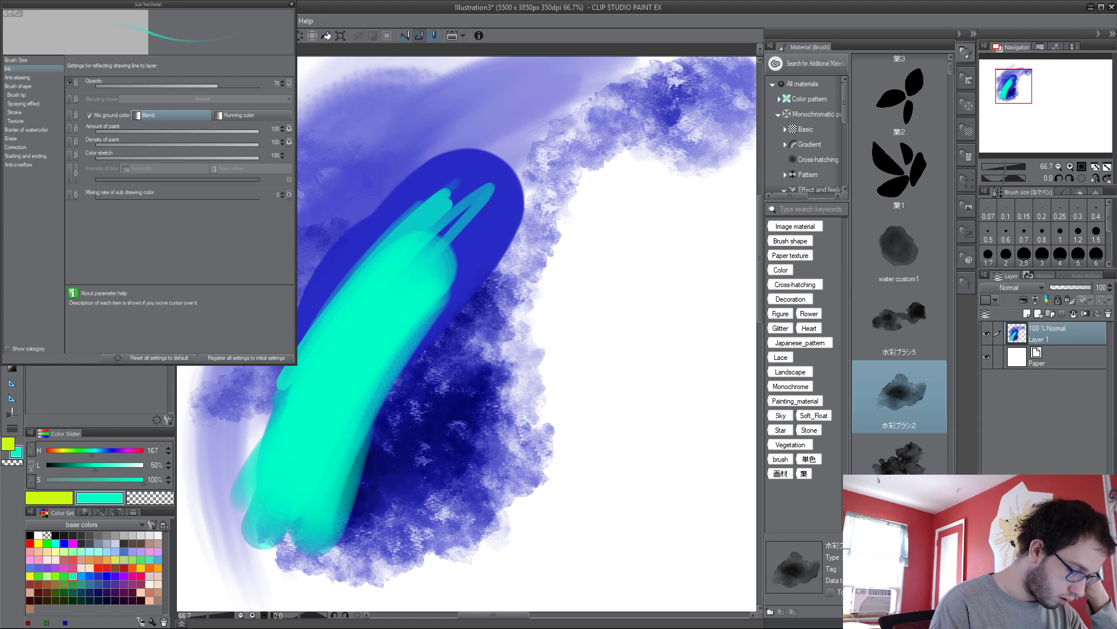
key("b")
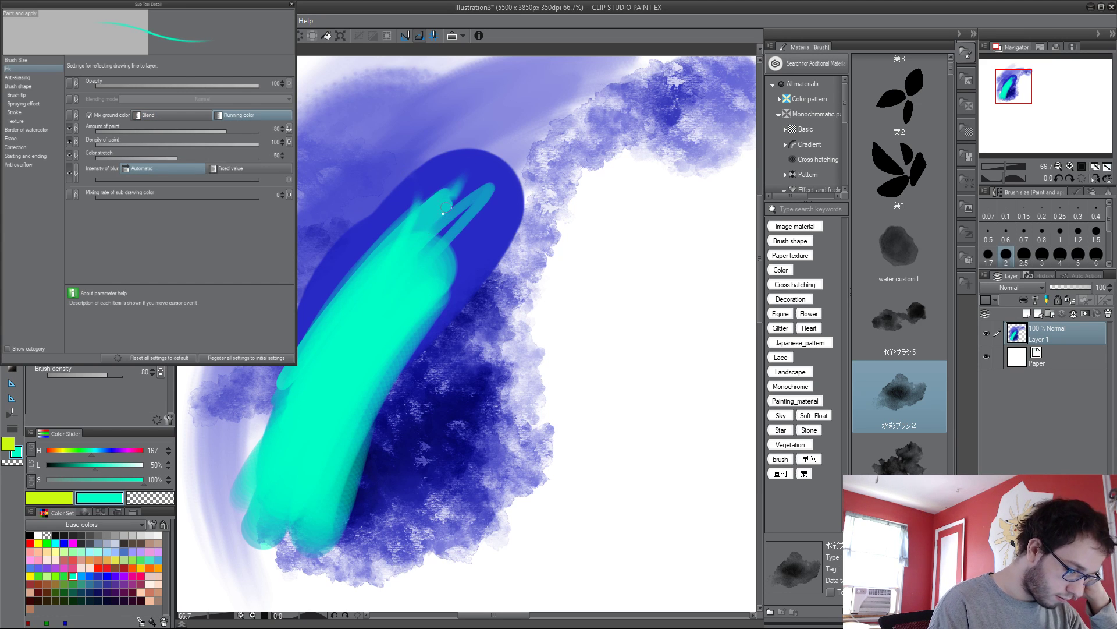
mouse_move(445, 206)
left_mouse_down()
mouse_move(488, 168)
mouse_move(431, 367)
left_mouse_up()
Step: Clear all the test painting from Layer 1 and fit the whole canvas in view
key("Delete")
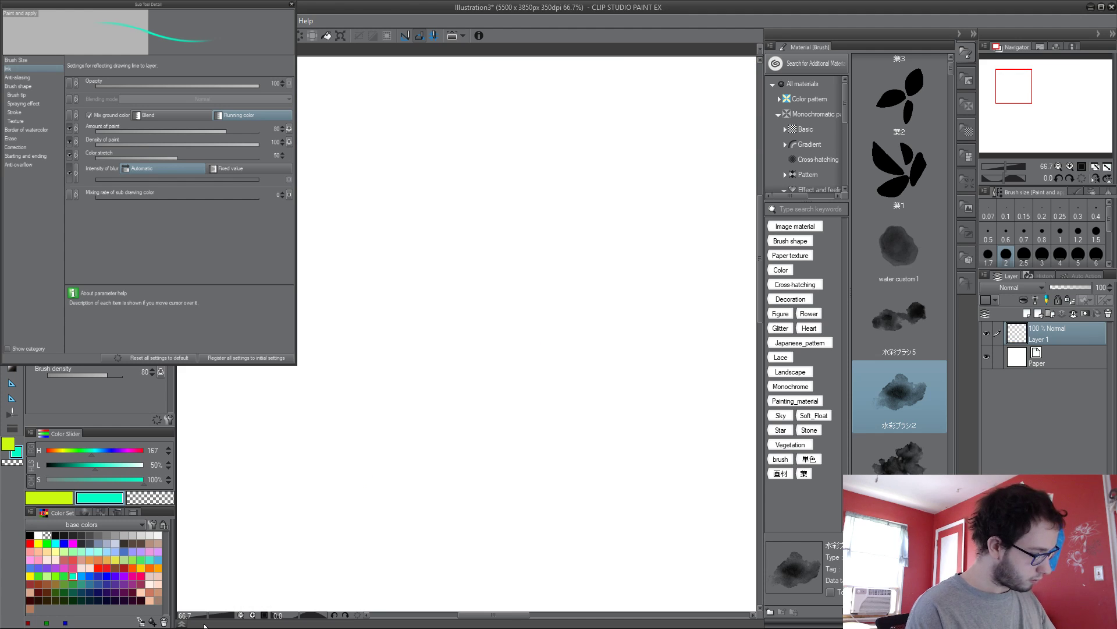
key("ctrl+minus")
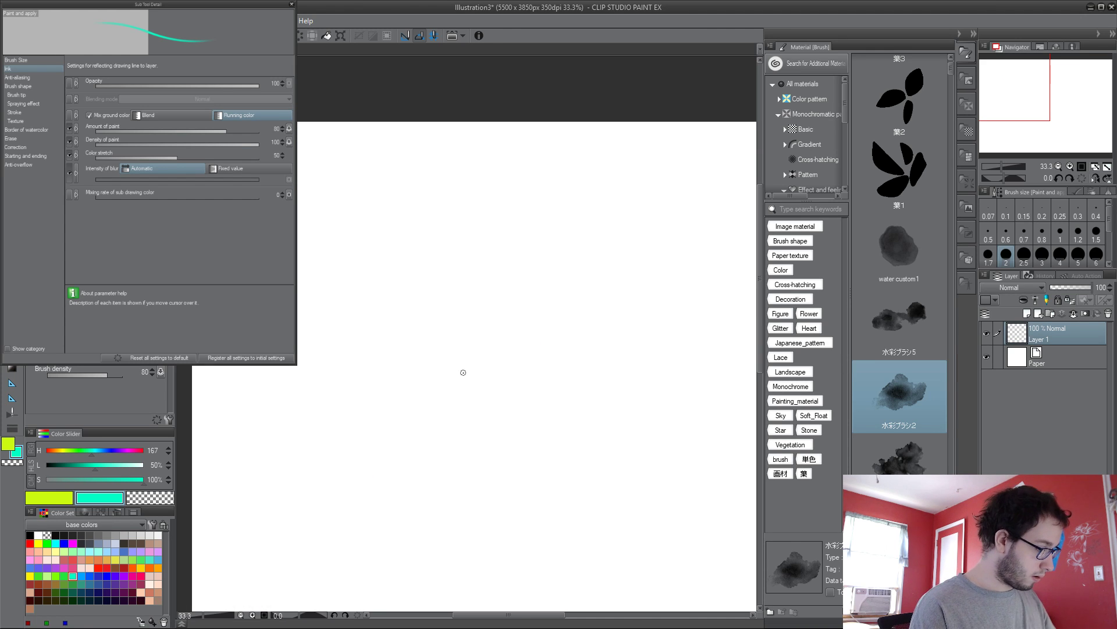
key("ctrl+0")
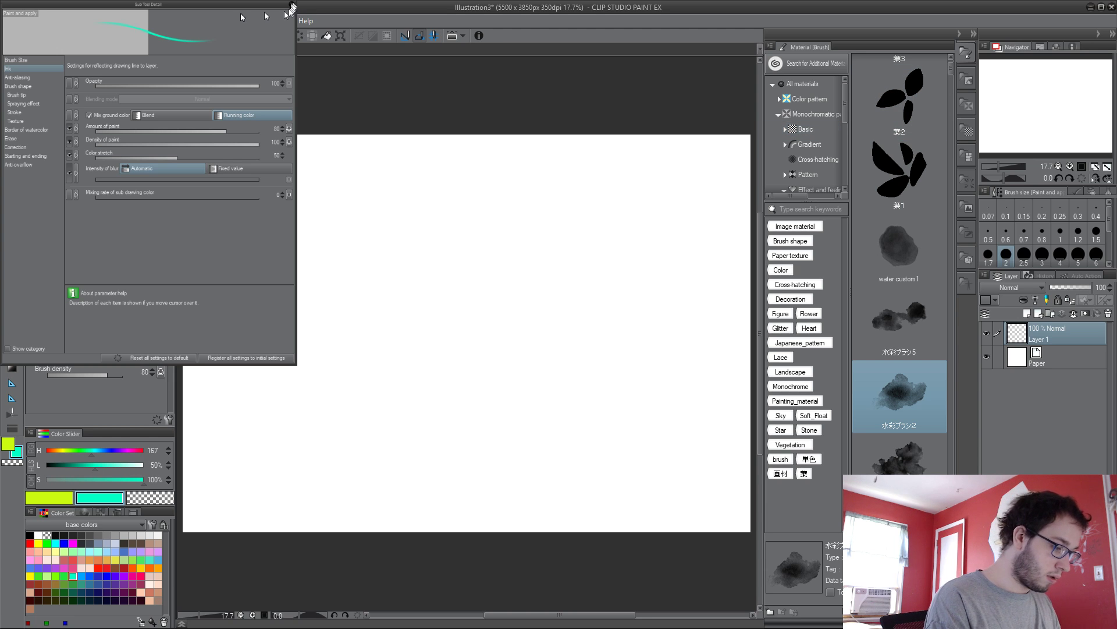
Step: Return to the Illustration document and collapse the material library to enlarge the canvas area
key("ctrl+Tab")
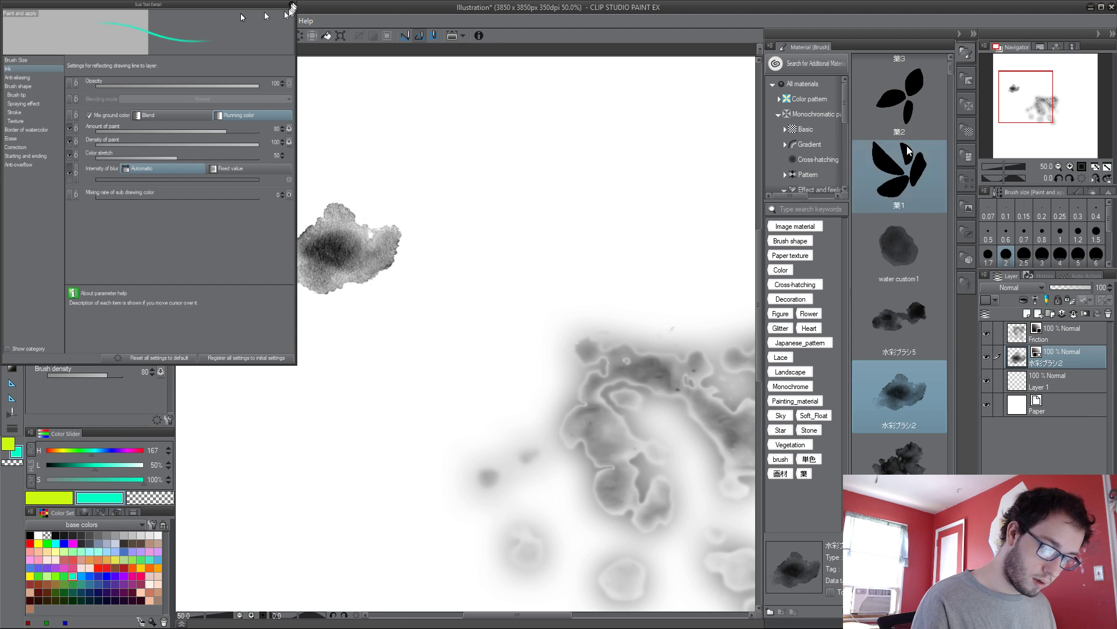
left_click(973, 34)
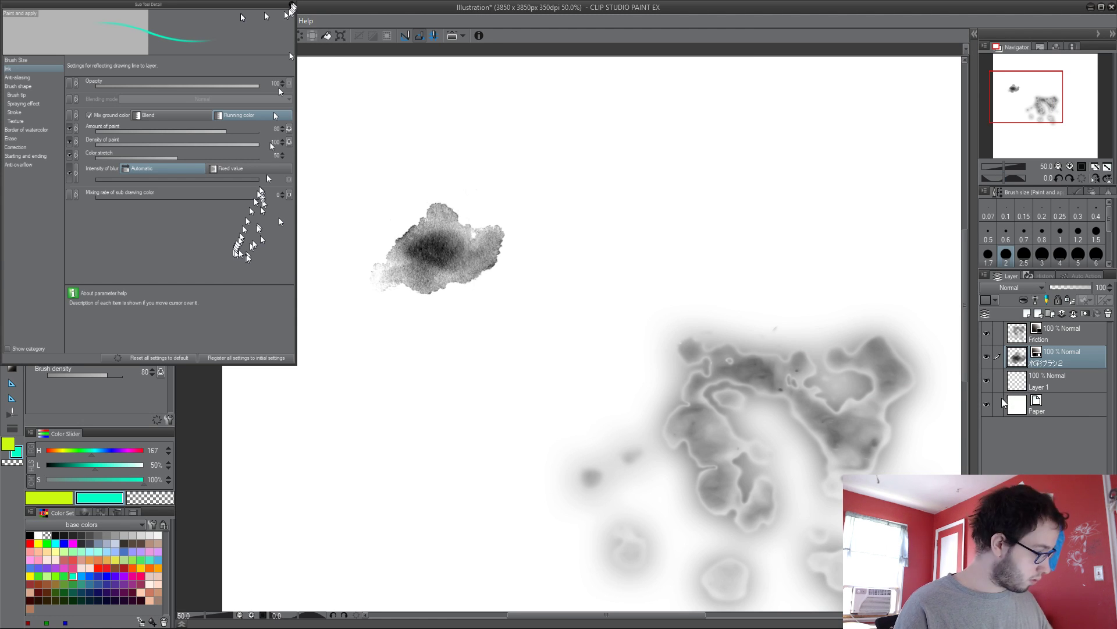
key("ctrl+minus")
Step: Add a new raster layer above the Friction layer, and hide the Friction and 水彩ブラシ2 layers
left_click(1030, 342)
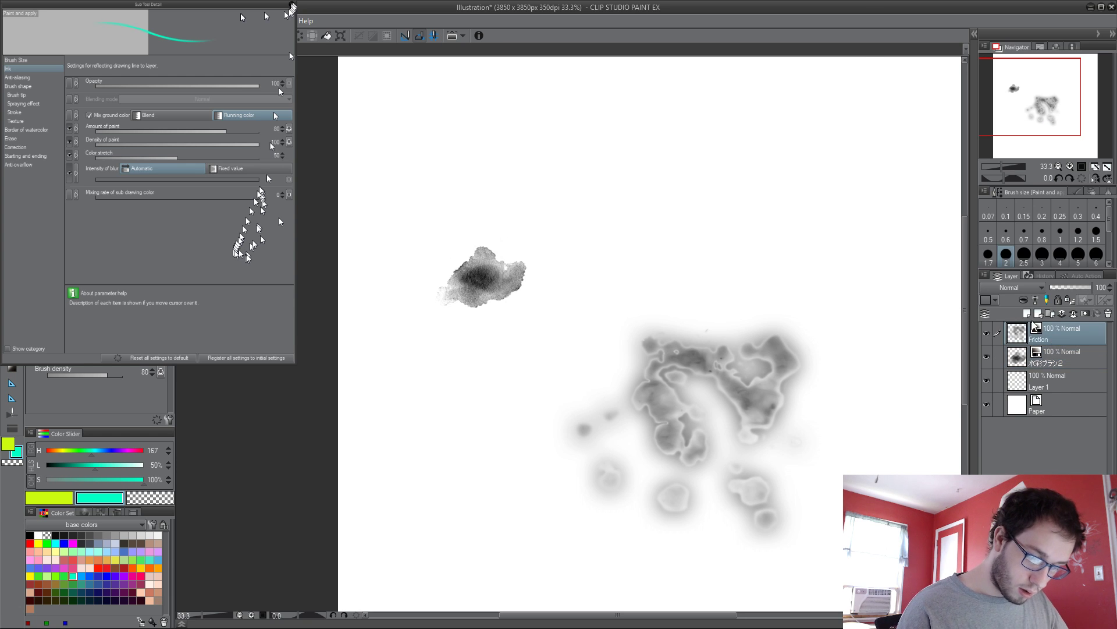
key("ctrl+shift+n")
left_click(986, 356)
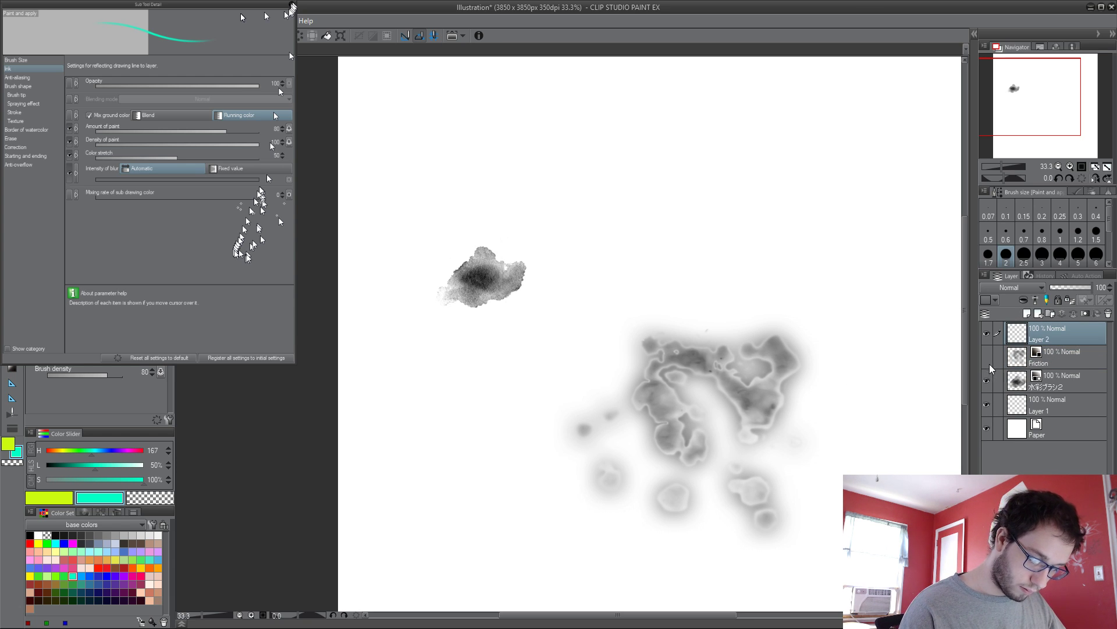
left_click(987, 380)
key("ctrl+minus")
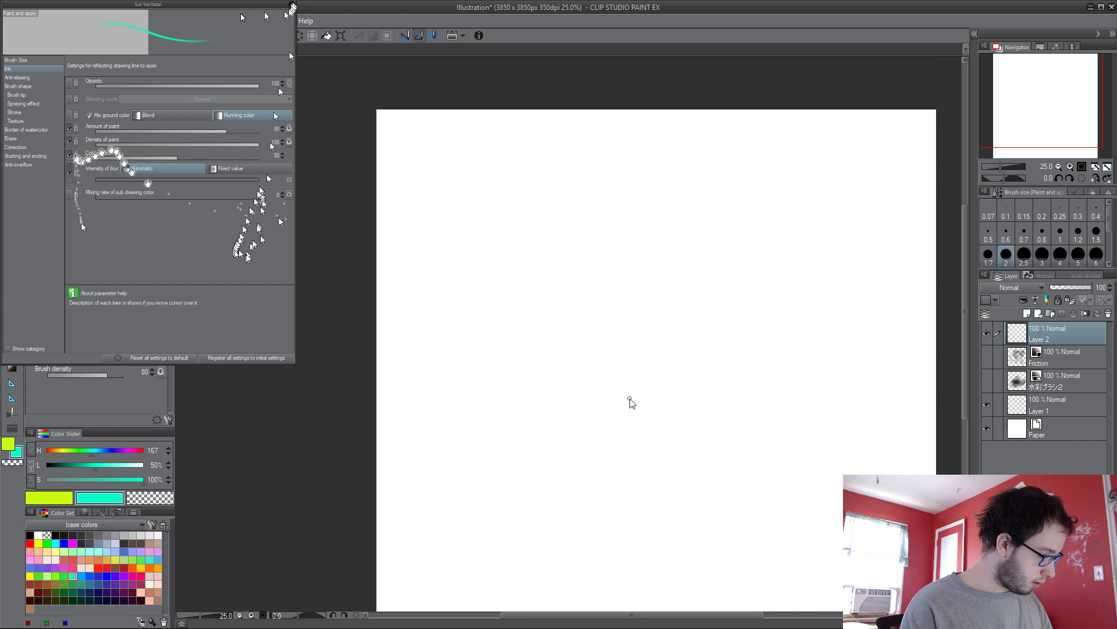
key("ctrl+0")
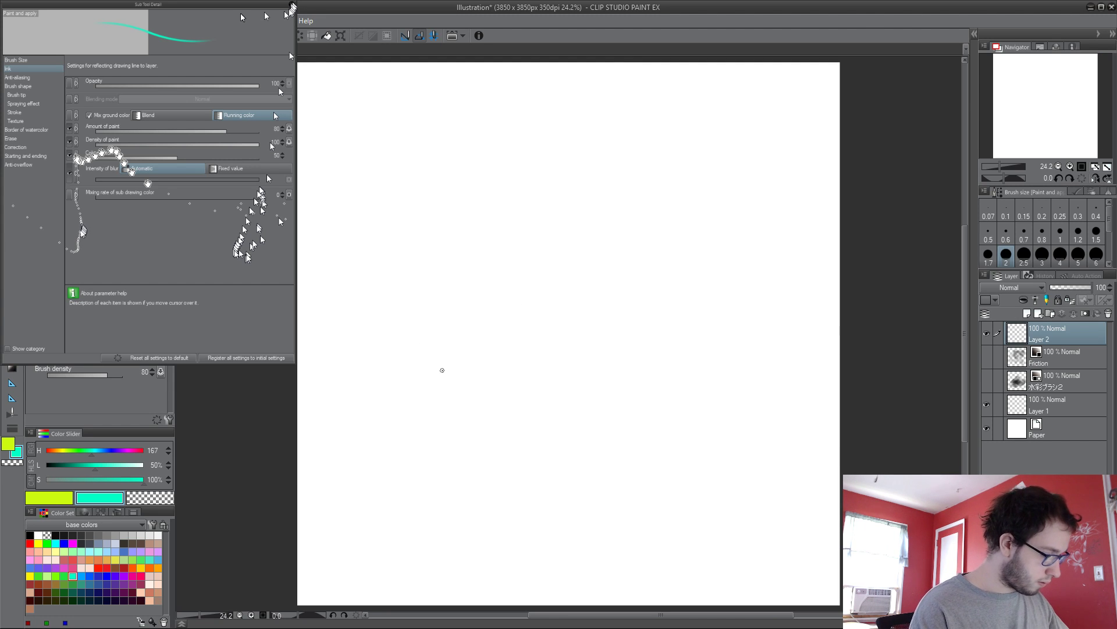
Step: Set the drawing color to black, then try a diagonal stroke with the PenLining brush and undo it
key("p")
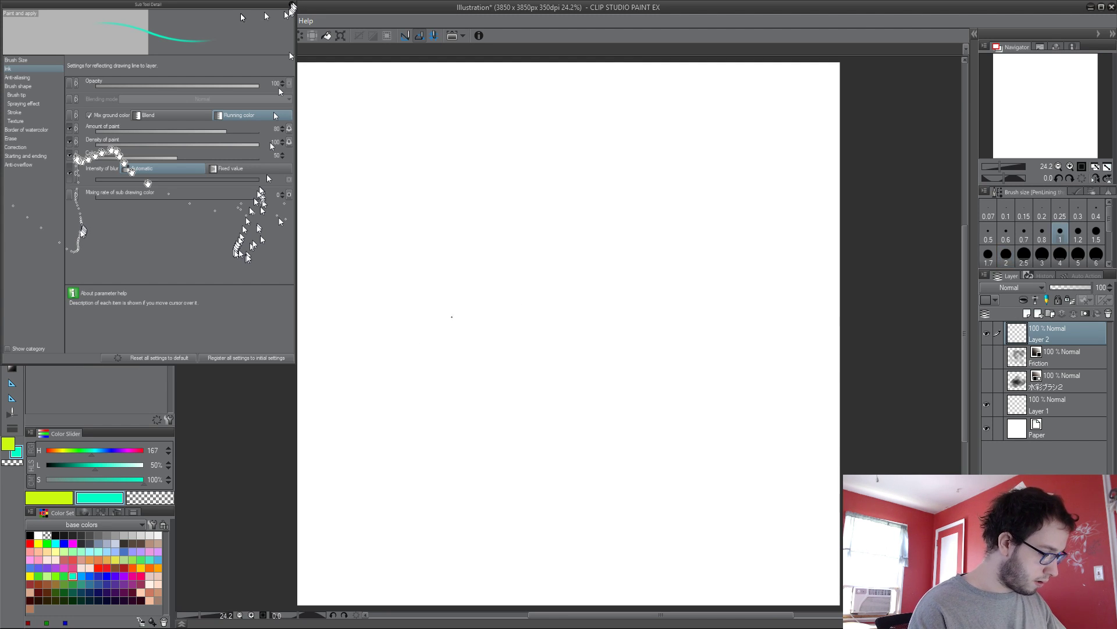
key("d")
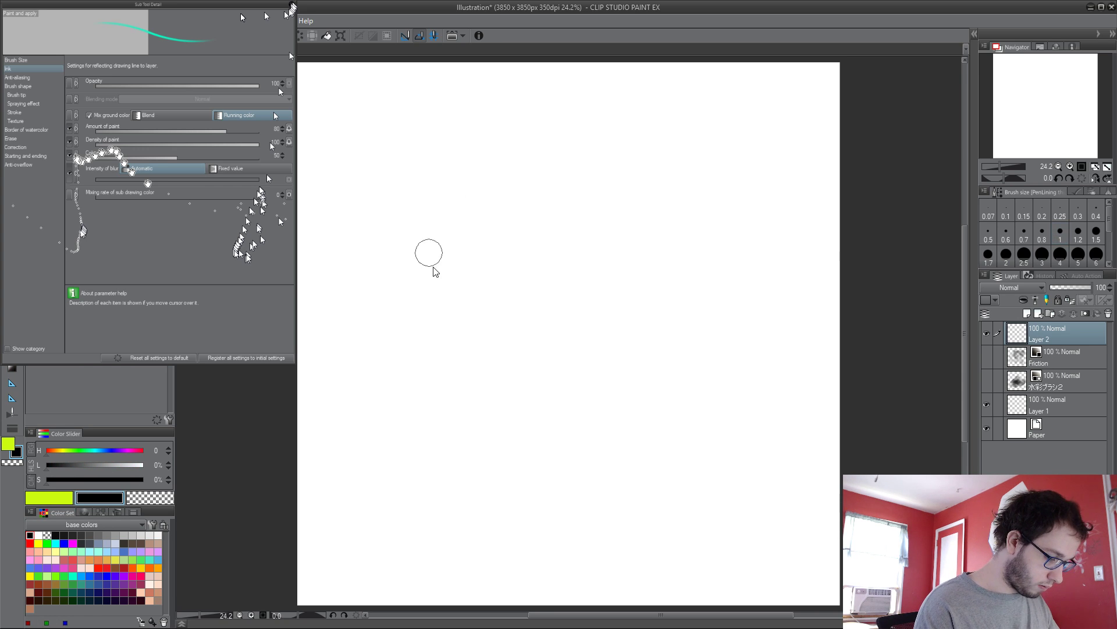
left_click_drag(373, 370, 537, 133)
key("ctrl+z")
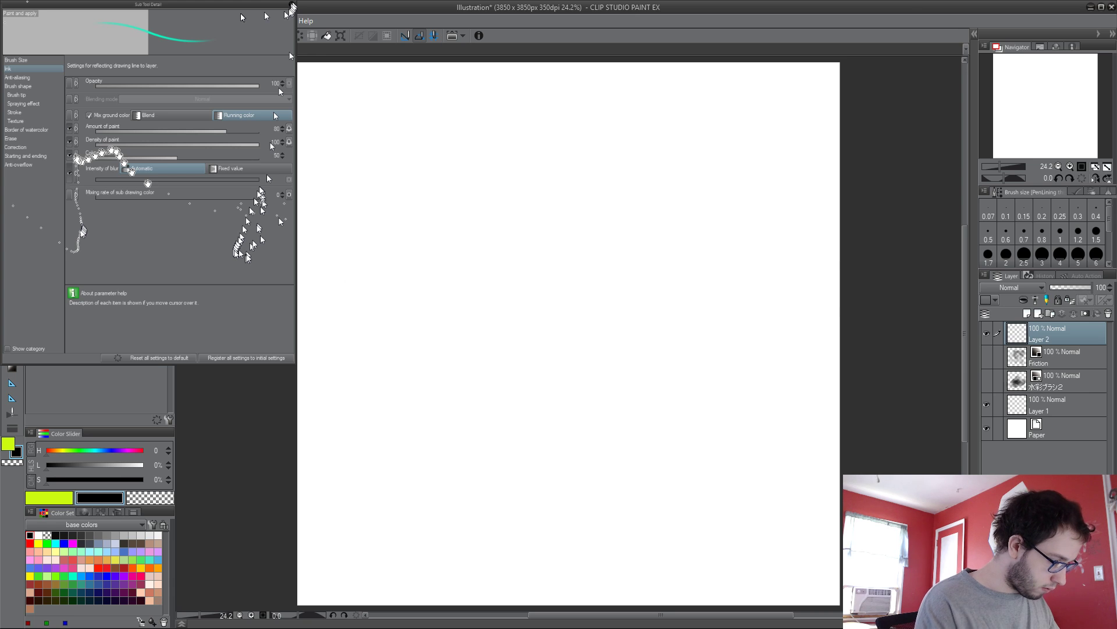
Step: Switch to the Real G-pen, then try two long diagonal strokes and undo both
key("p")
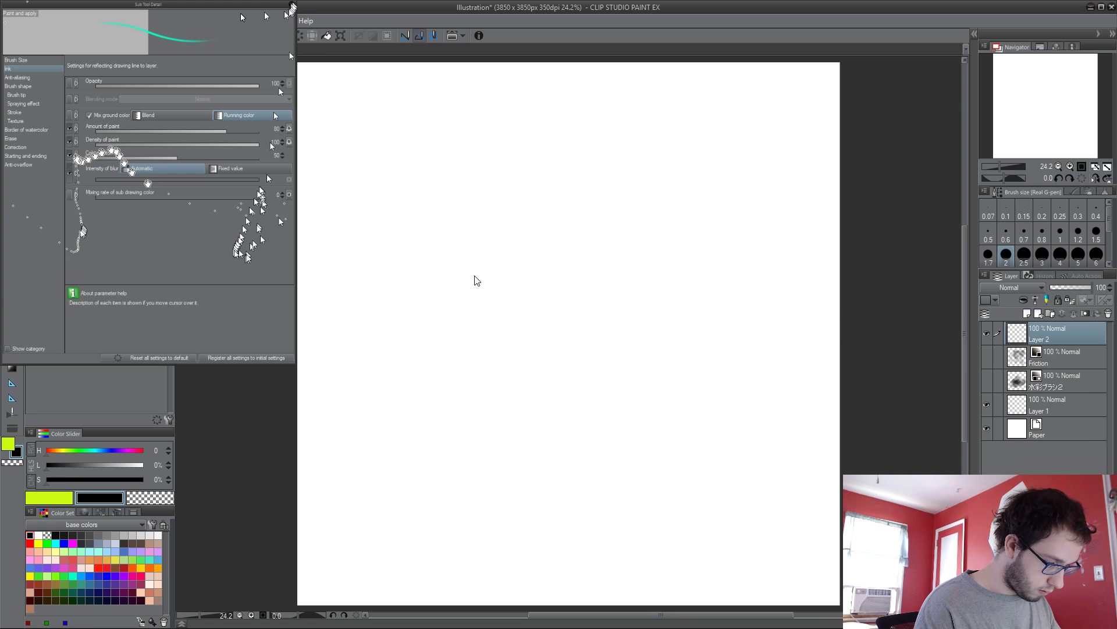
mouse_move(396, 371)
left_mouse_down()
mouse_move(504, 167)
mouse_move(541, 133)
left_mouse_up()
mouse_move(579, 119)
left_mouse_down()
mouse_move(481, 229)
mouse_move(408, 426)
left_mouse_up()
key("ctrl+z")
key("ctrl+z")
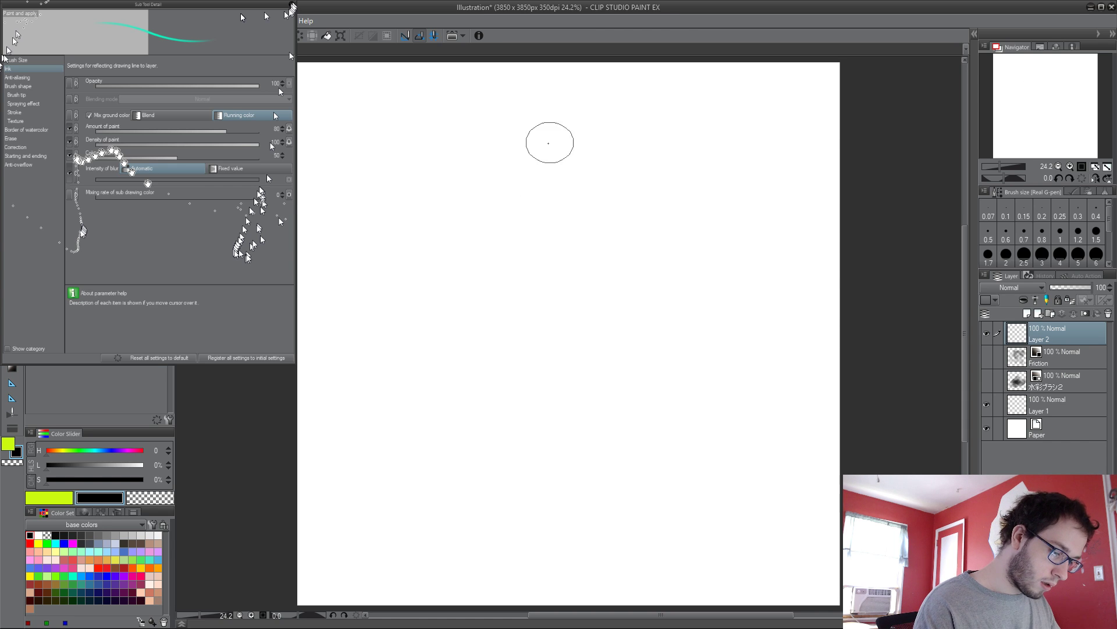
Step: Try a cluster of thick, tapering diagonal strokes with the Real G-pen at a large size, and undo them all
left_click_drag(566, 111, 410, 366)
mouse_move(563, 154)
left_mouse_down()
mouse_move(527, 183)
mouse_move(397, 431)
left_mouse_up()
mouse_move(586, 154)
left_mouse_down()
mouse_move(482, 294)
mouse_move(411, 475)
left_mouse_up()
left_click_drag(524, 194, 416, 407)
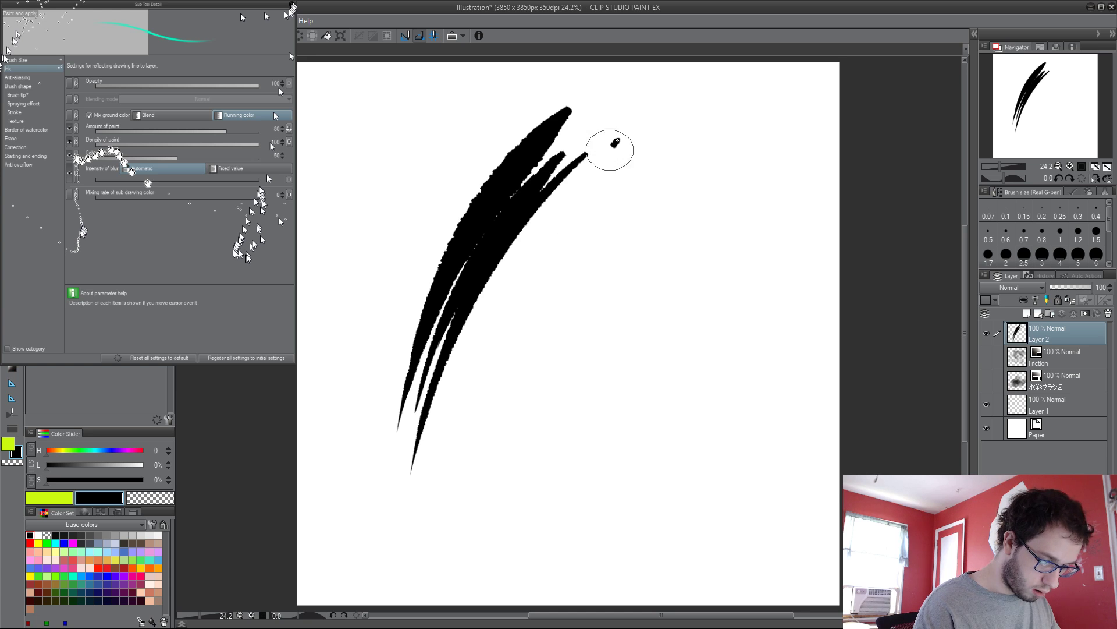
left_click_drag(617, 140, 508, 450)
key("ctrl+z")
key("ctrl+z")
key("ctrl+z")
key("ctrl+z")
key("ctrl+z")
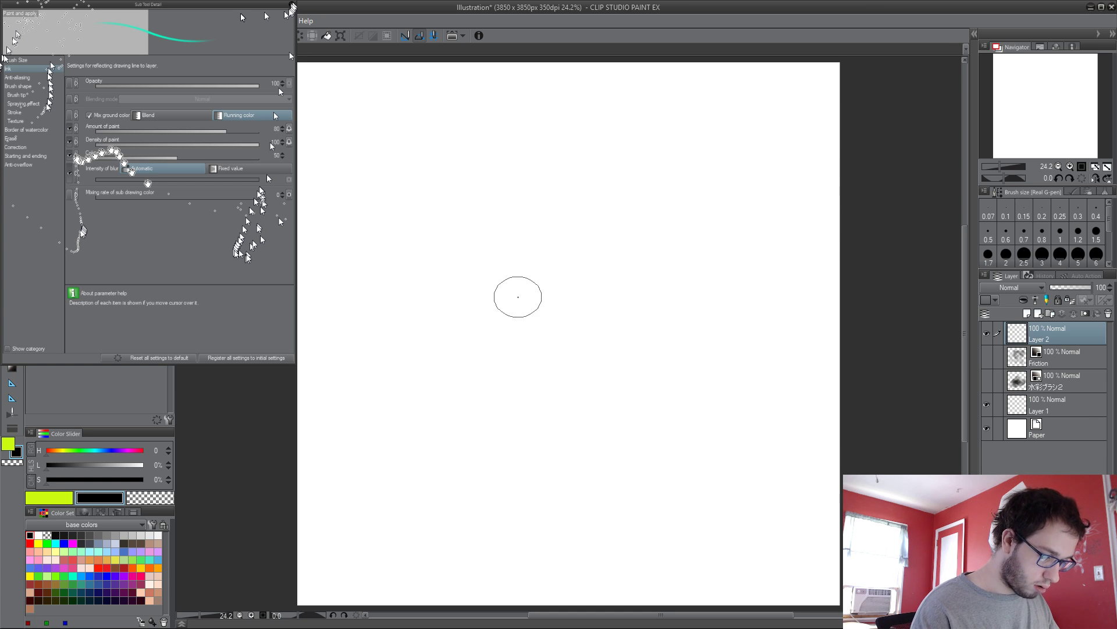
Step: Try two overlapping, downward-tapering Real G-pen strokes in the left half of the canvas, and undo them
left_click_drag(423, 164, 435, 377)
left_click_drag(426, 185, 489, 478)
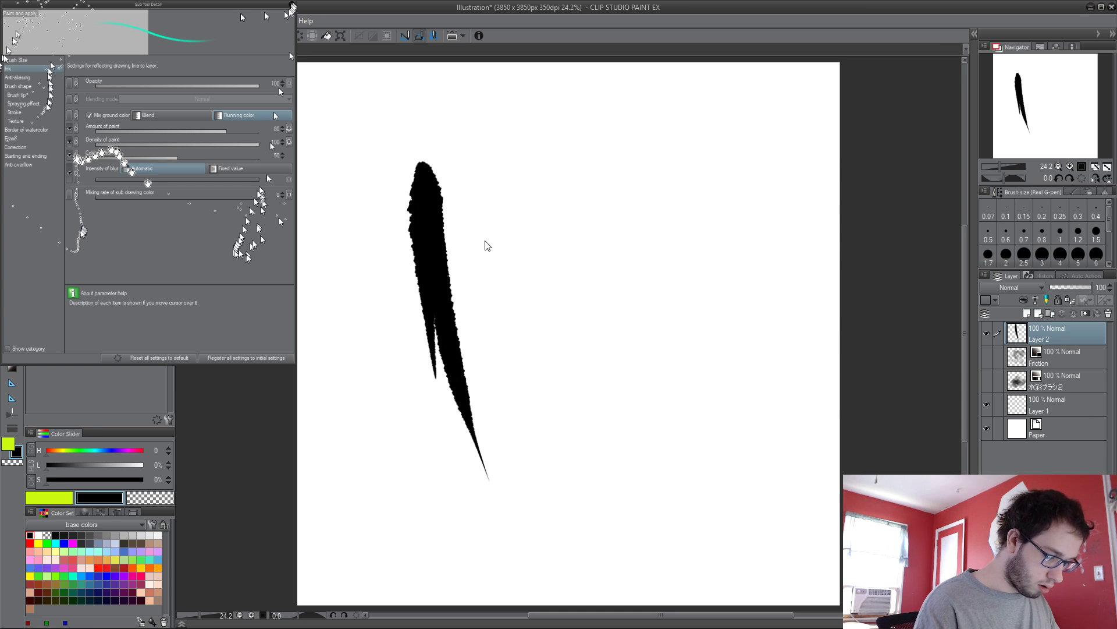
key("ctrl+z")
key("ctrl+z")
Step: Draw four separate black Real G-pen strokes on Layer 2, each slanting downward and tapering to a point
left_click_drag(399, 233, 464, 448)
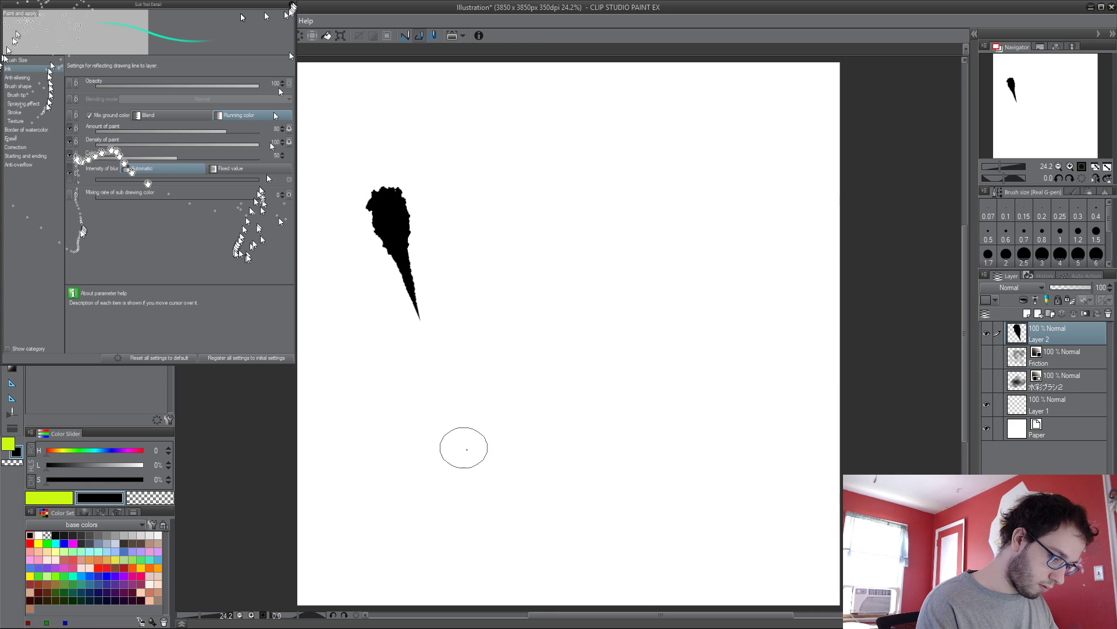
left_click_drag(477, 159, 536, 342)
left_click_drag(437, 230, 515, 473)
left_click_drag(591, 123, 675, 341)
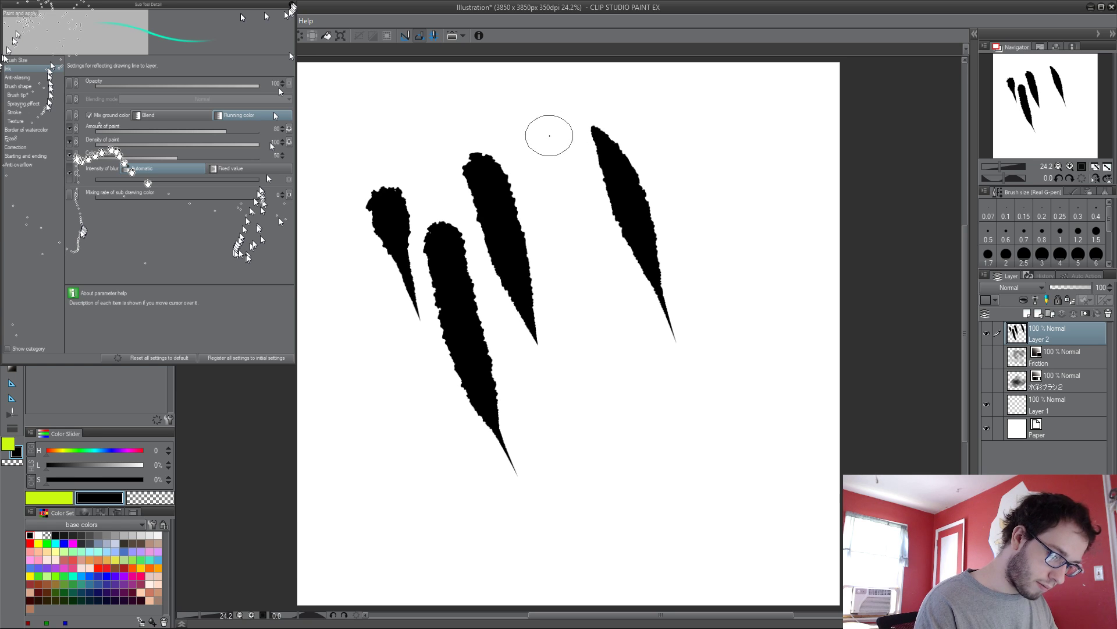
Step: Add a cluster of overlapping, downward-slanting G-pen strokes in the middle of the canvas, and clear all strokes from Layer 2
left_click_drag(543, 121, 642, 453)
left_click_drag(554, 236, 593, 372)
left_click_drag(566, 262, 576, 326)
left_click_drag(507, 319, 579, 544)
left_click_drag(577, 414, 623, 509)
left_click_drag(555, 395, 605, 500)
key("Delete")
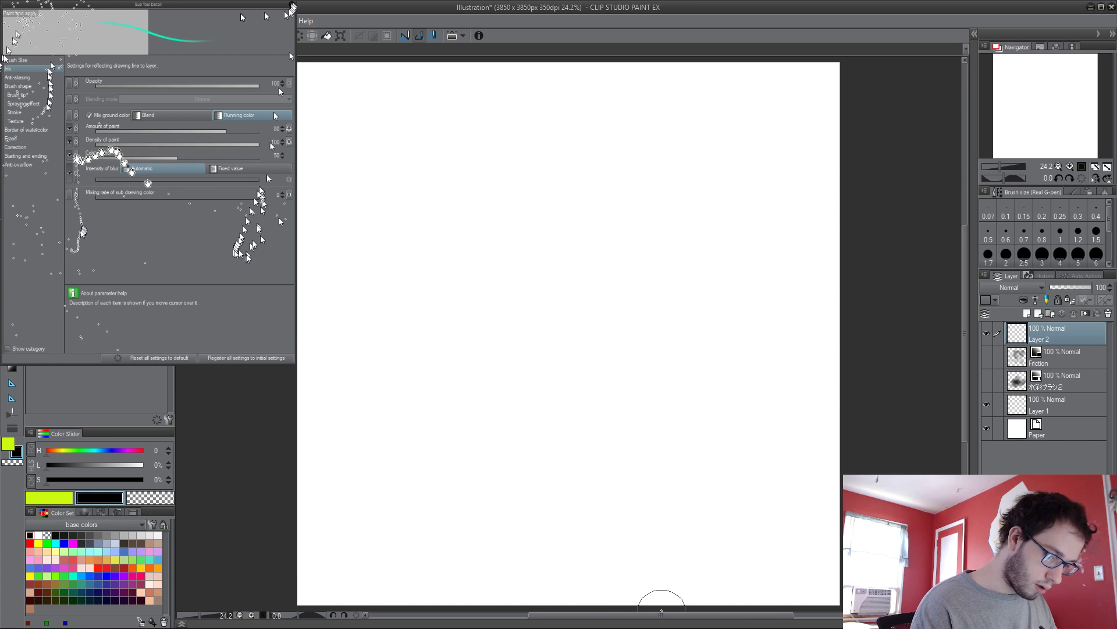
Step: Draw one long and one shorter thick black G-pen stroke in the left half of Layer 2, both slanting down to a point
mouse_move(416, 204)
left_mouse_down()
mouse_move(481, 486)
mouse_move(511, 469)
mouse_move(411, 166)
left_mouse_up()
key("Delete")
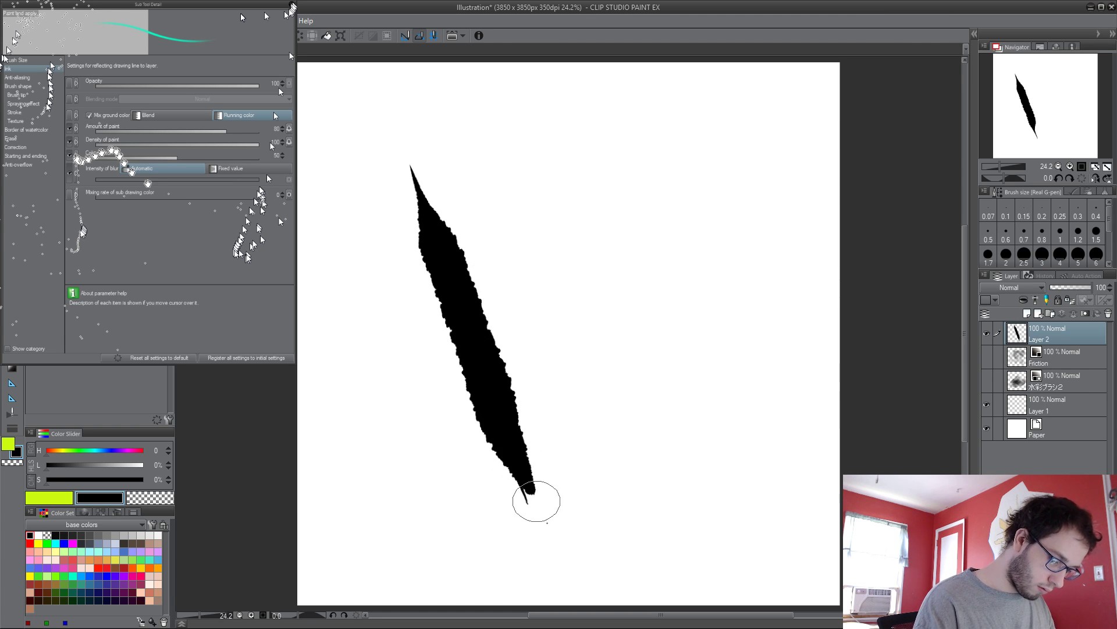
left_click_drag(537, 501, 547, 527)
left_click_drag(516, 279, 466, 170)
left_click_drag(477, 130, 558, 337)
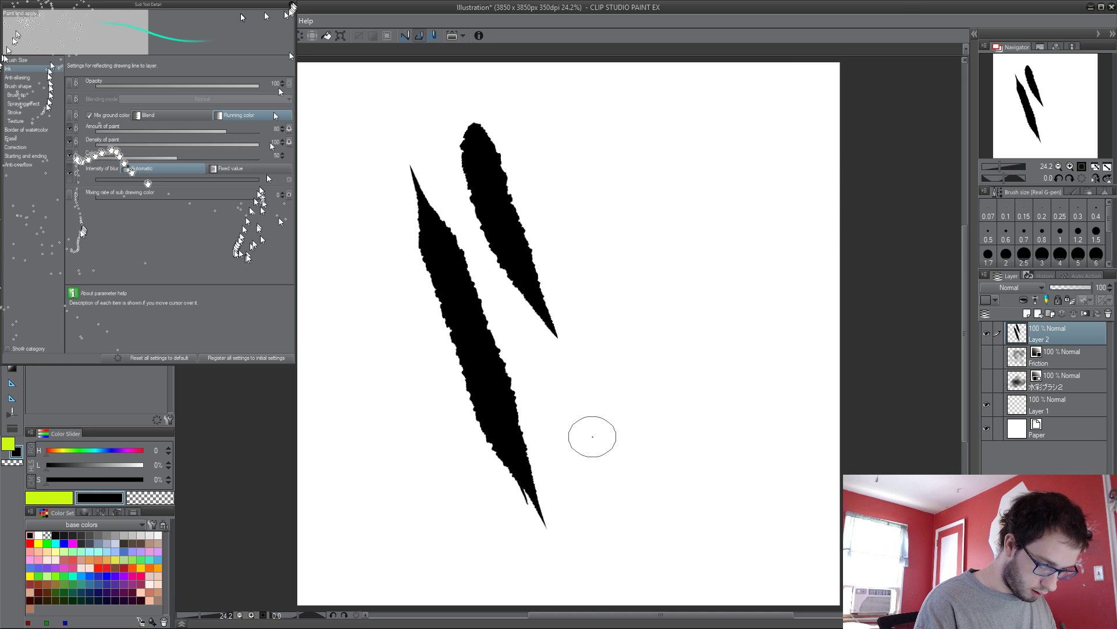
Step: Add two thick tapering strokes in the right half of the canvas and several thin strokes between and beside the thick ones
left_click_drag(500, 290, 557, 412)
left_click_drag(634, 100, 743, 353)
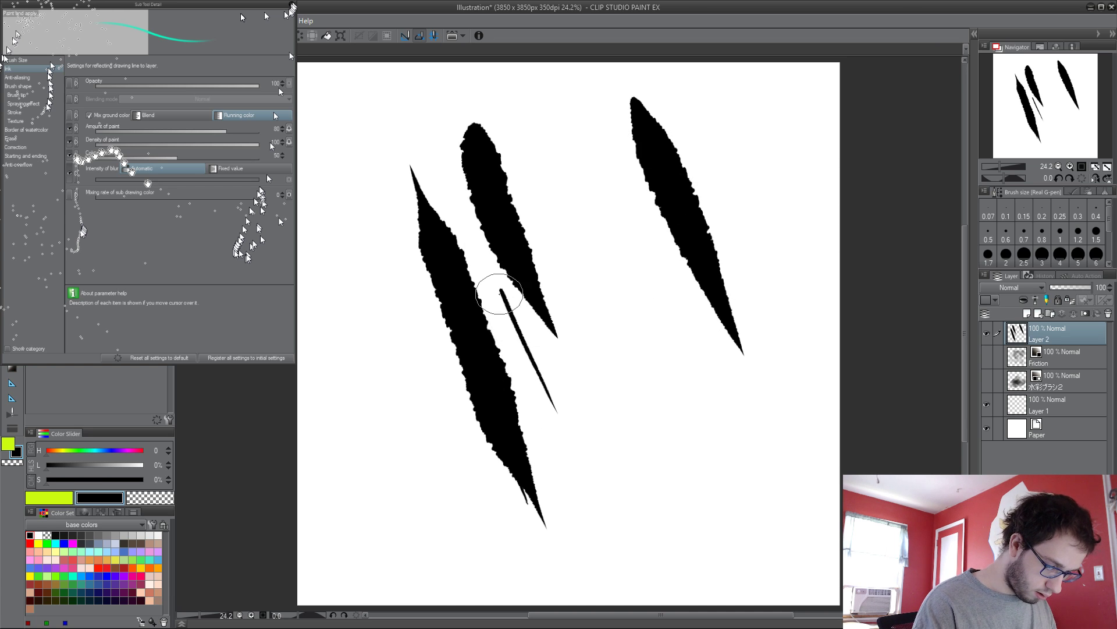
left_click_drag(500, 293, 566, 441)
left_click_drag(586, 244, 720, 550)
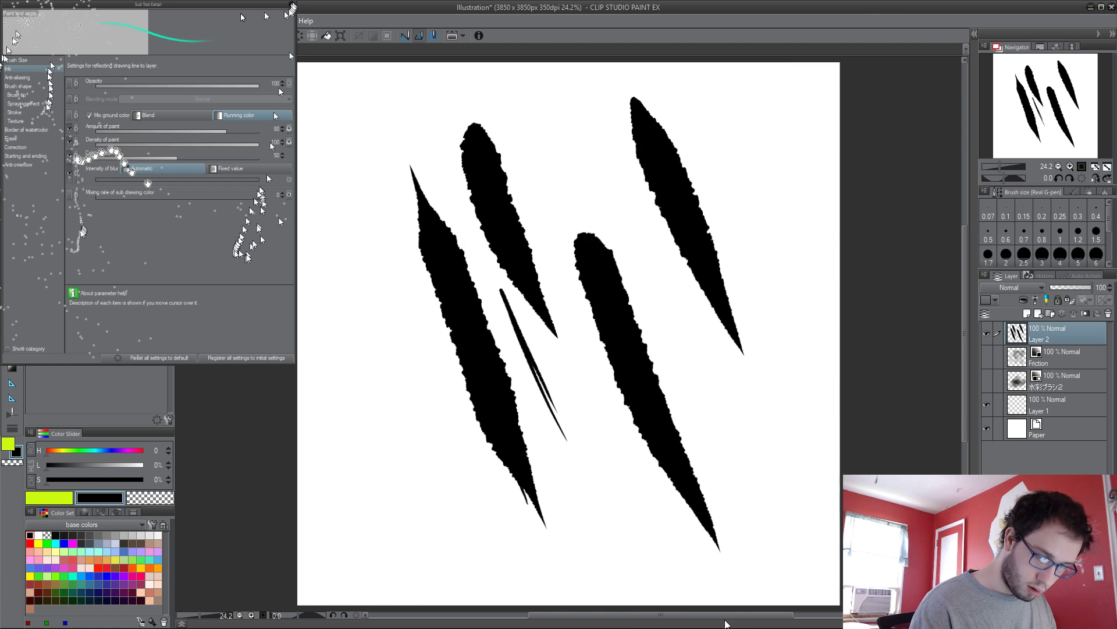
left_click_drag(679, 339, 710, 416)
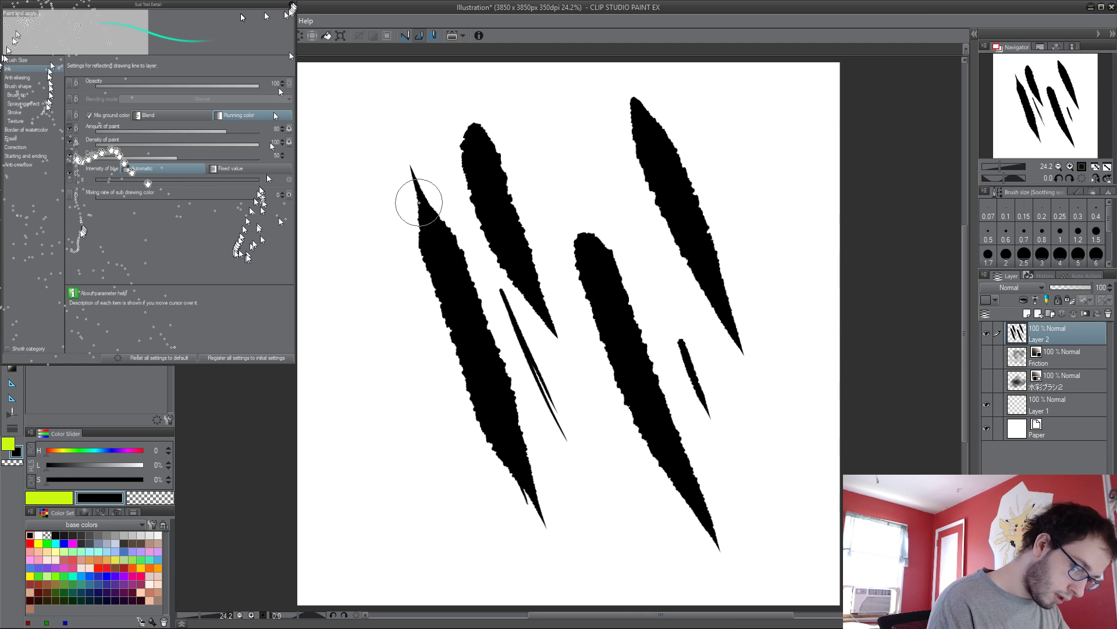
Step: Switch to the Blur by fiber brush and soften the long left stroke and the thin pair beside it, redoing the thin pair once
key("j")
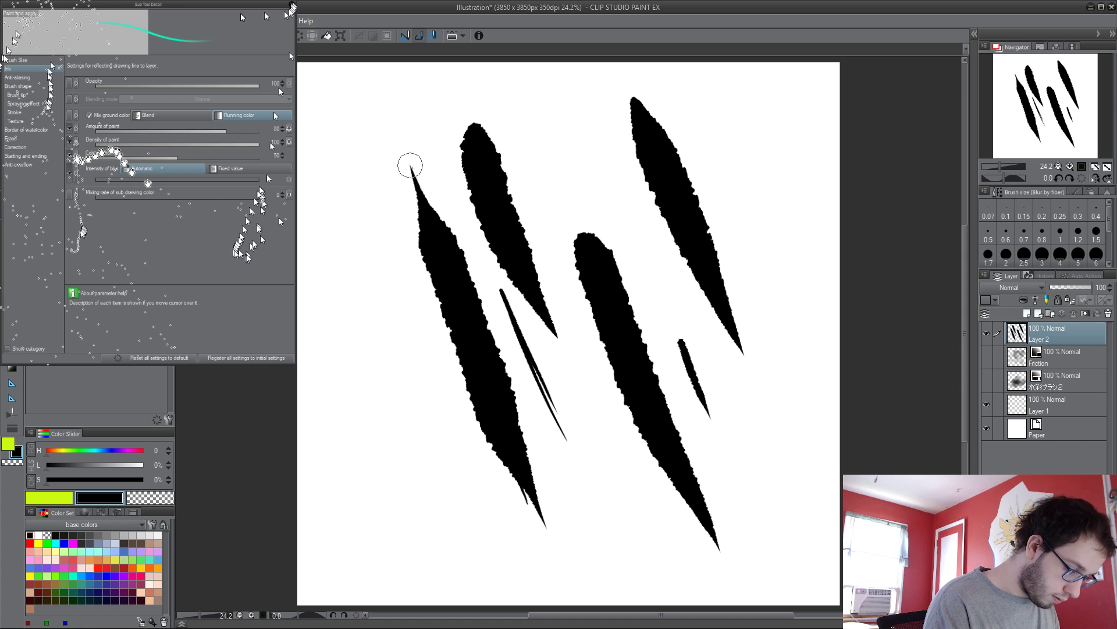
mouse_move(409, 172)
left_mouse_down()
mouse_move(428, 257)
mouse_move(415, 163)
mouse_move(490, 331)
mouse_move(463, 319)
mouse_move(425, 191)
mouse_move(457, 318)
mouse_move(489, 367)
mouse_move(433, 239)
mouse_move(515, 455)
mouse_move(469, 383)
mouse_move(437, 283)
mouse_move(487, 450)
mouse_move(559, 527)
mouse_move(484, 419)
mouse_move(508, 447)
mouse_move(510, 406)
mouse_move(524, 444)
mouse_move(443, 263)
mouse_move(457, 266)
mouse_move(520, 469)
mouse_move(419, 166)
mouse_move(468, 335)
mouse_move(409, 177)
mouse_move(574, 543)
left_mouse_up()
mouse_move(493, 282)
left_mouse_down()
mouse_move(558, 419)
mouse_move(543, 382)
left_mouse_up()
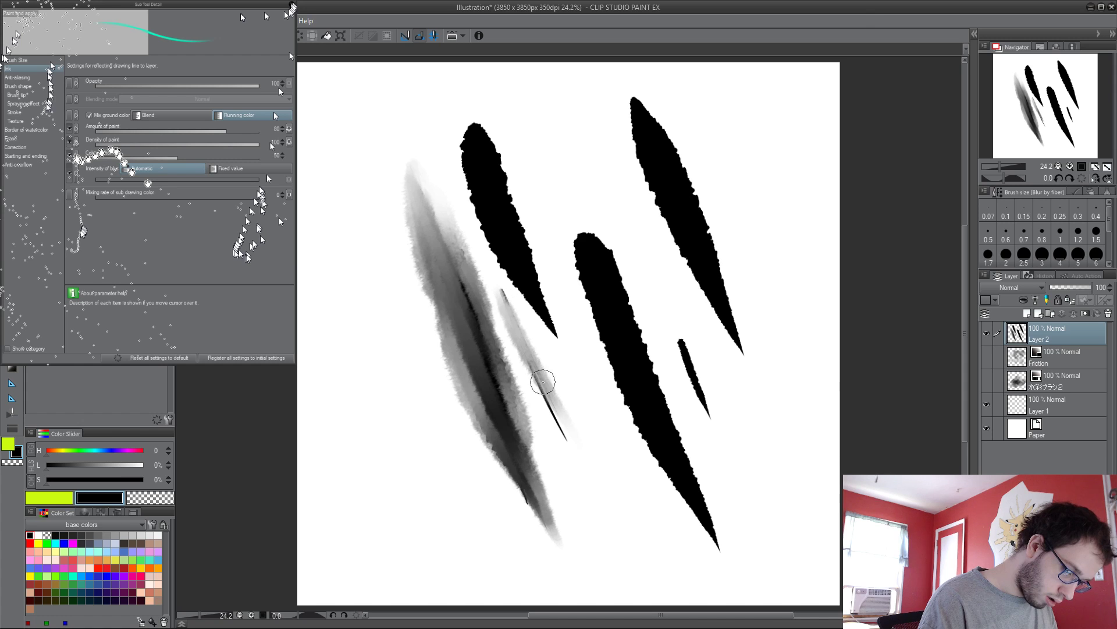
key("ctrl+z")
key("ctrl+z")
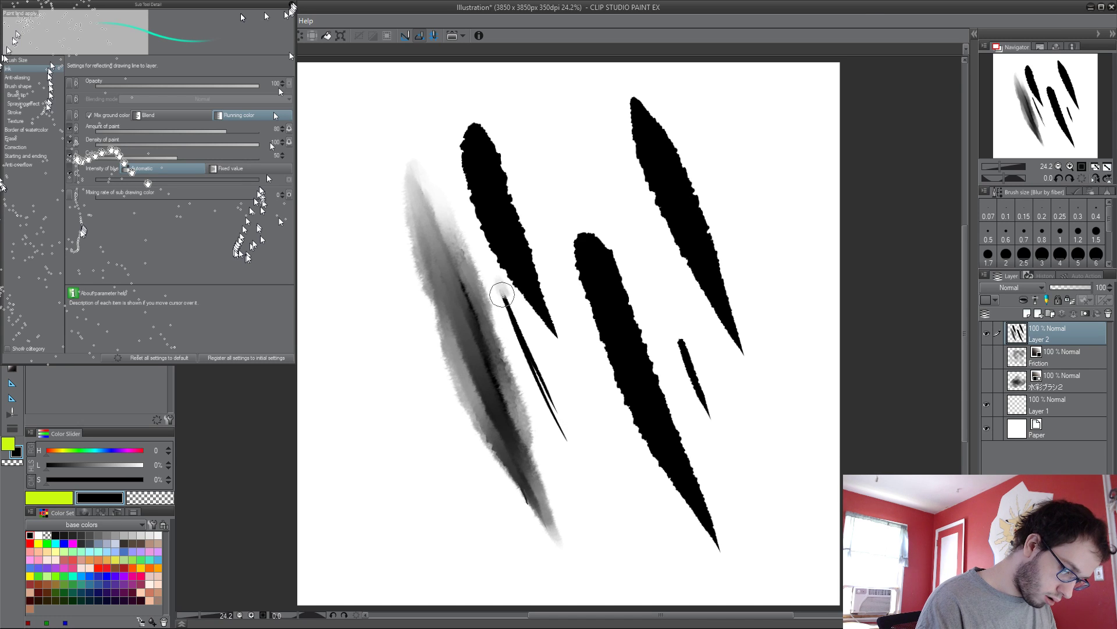
mouse_move(527, 355)
left_mouse_down()
mouse_move(564, 424)
mouse_move(501, 291)
left_mouse_up()
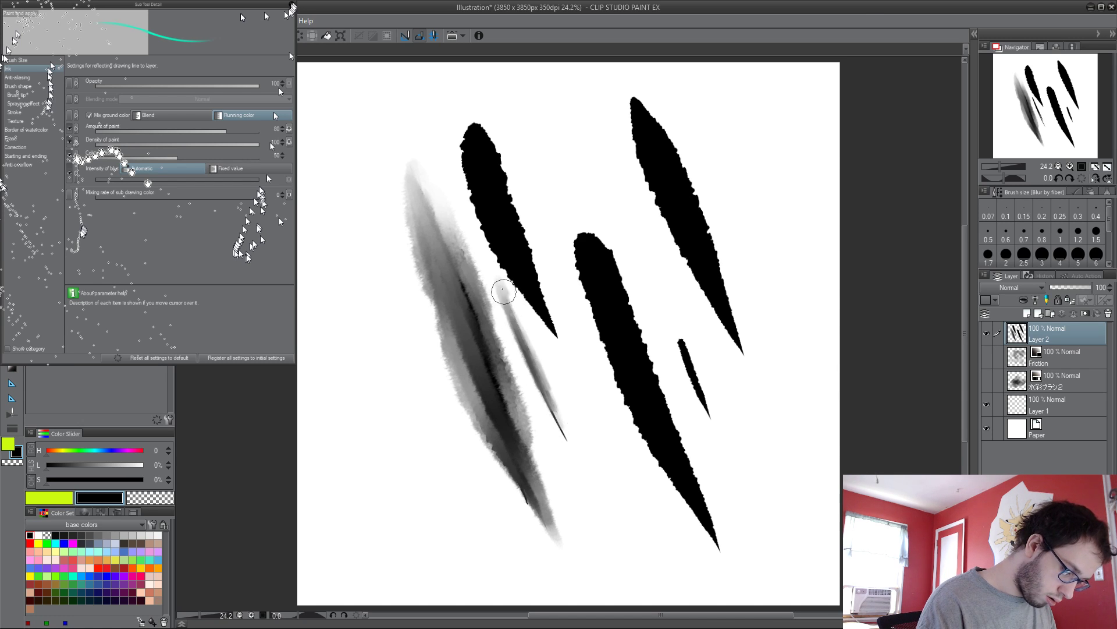
Step: Blur the remaining thick strokes and the small right one with the Blur by fiber brush until their edges look feathered
mouse_move(452, 130)
left_mouse_down()
mouse_move(510, 268)
mouse_move(559, 324)
mouse_move(481, 136)
mouse_move(483, 233)
mouse_move(531, 279)
mouse_move(450, 76)
mouse_move(453, 108)
mouse_move(526, 239)
mouse_move(518, 215)
mouse_move(561, 323)
mouse_move(516, 180)
mouse_move(578, 249)
mouse_move(623, 392)
mouse_move(581, 256)
mouse_move(679, 492)
mouse_move(735, 558)
mouse_move(578, 187)
mouse_move(599, 281)
mouse_move(564, 155)
mouse_move(619, 289)
mouse_move(686, 379)
mouse_move(701, 369)
mouse_move(671, 314)
mouse_move(681, 223)
left_mouse_up()
key("ctrl+z")
mouse_move(673, 332)
left_mouse_down()
mouse_move(724, 439)
mouse_move(679, 332)
left_mouse_up()
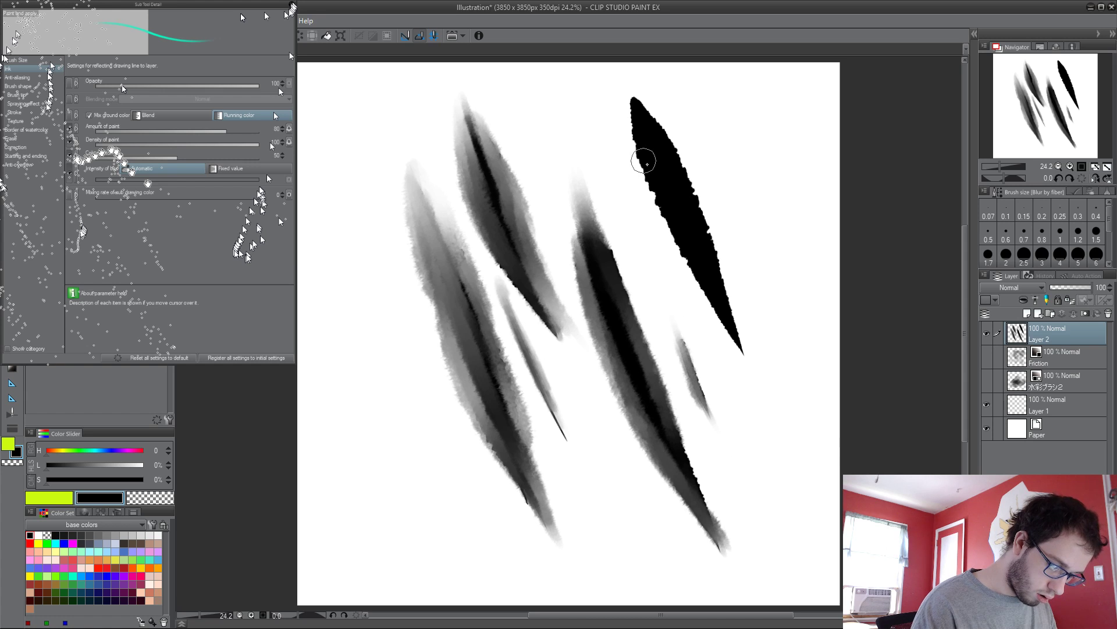
mouse_move(628, 111)
left_mouse_down()
mouse_move(762, 400)
mouse_move(681, 250)
mouse_move(617, 64)
mouse_move(643, 114)
mouse_move(633, 126)
mouse_move(668, 154)
mouse_move(725, 320)
mouse_move(660, 148)
mouse_move(720, 303)
mouse_move(708, 267)
mouse_move(721, 286)
mouse_move(793, 526)
left_mouse_up()
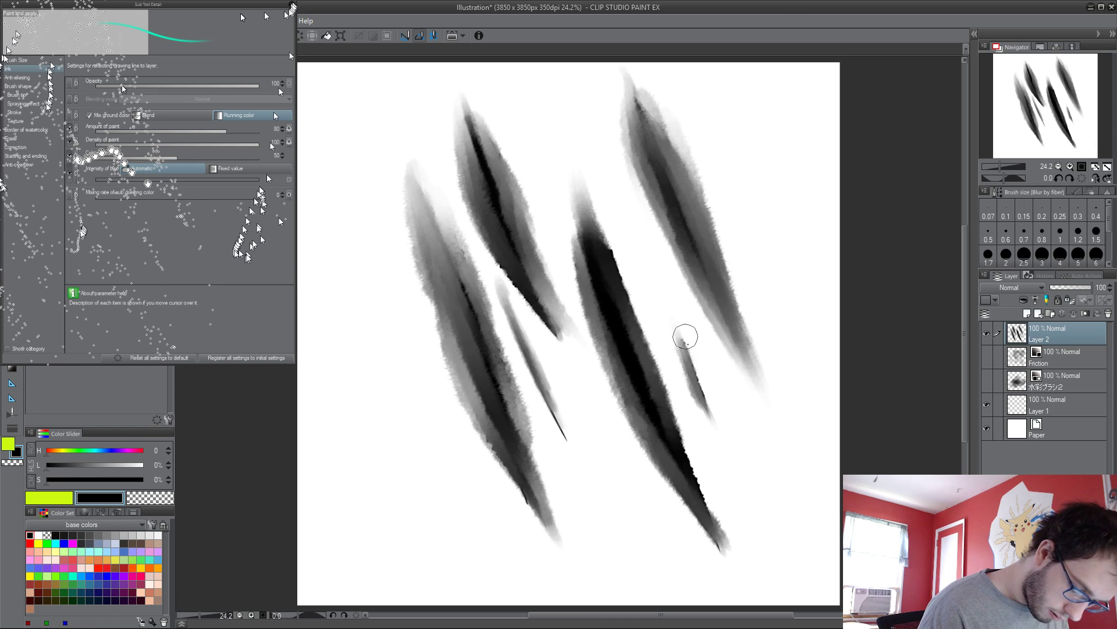
left_click_drag(686, 336, 708, 443)
Step: Smooth the dark cores of the long central, left and upper-left strokes with further Blur by fiber passes
mouse_move(589, 221)
left_mouse_down()
mouse_move(616, 332)
mouse_move(599, 233)
mouse_move(654, 394)
mouse_move(658, 445)
left_mouse_up()
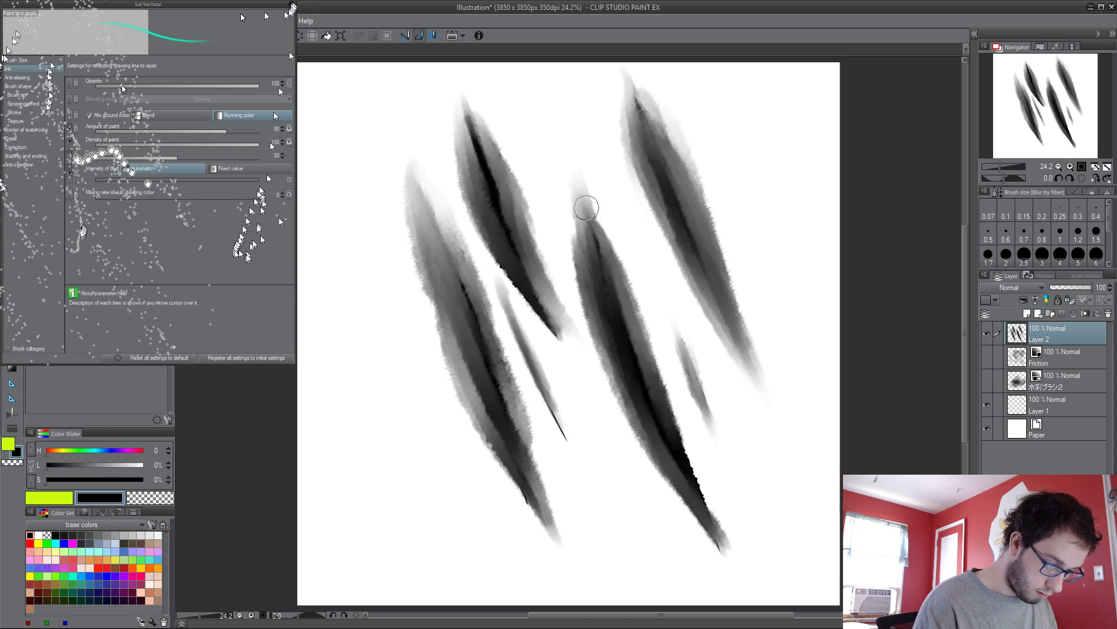
mouse_move(586, 208)
left_mouse_down()
mouse_move(604, 290)
mouse_move(624, 299)
mouse_move(649, 427)
mouse_move(721, 574)
mouse_move(707, 512)
mouse_move(669, 444)
mouse_move(739, 600)
left_mouse_up()
mouse_move(677, 505)
left_mouse_down()
mouse_move(645, 466)
mouse_move(620, 356)
mouse_move(723, 549)
mouse_move(629, 340)
mouse_move(638, 401)
mouse_move(674, 469)
mouse_move(691, 464)
mouse_move(712, 482)
mouse_move(706, 499)
left_mouse_up()
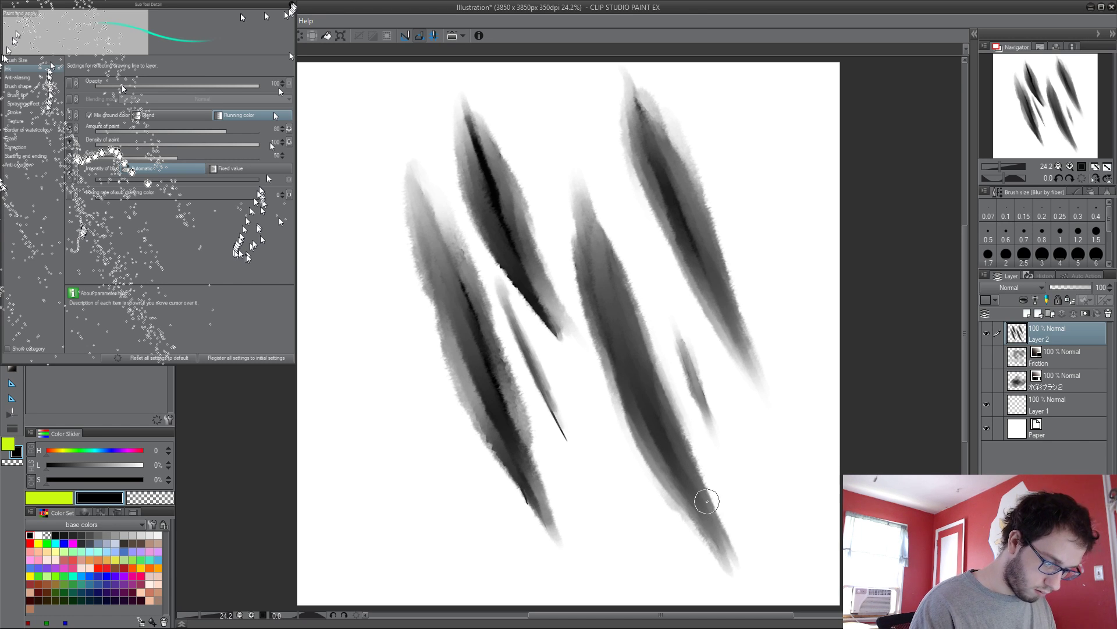
left_click_drag(471, 252, 484, 466)
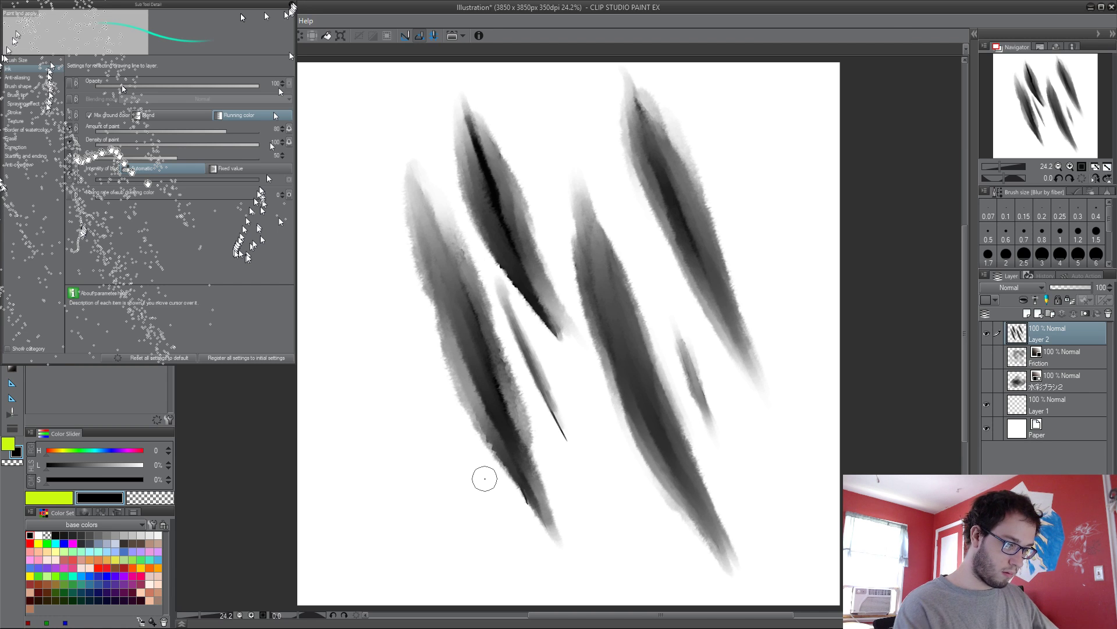
left_click_drag(476, 97, 549, 393)
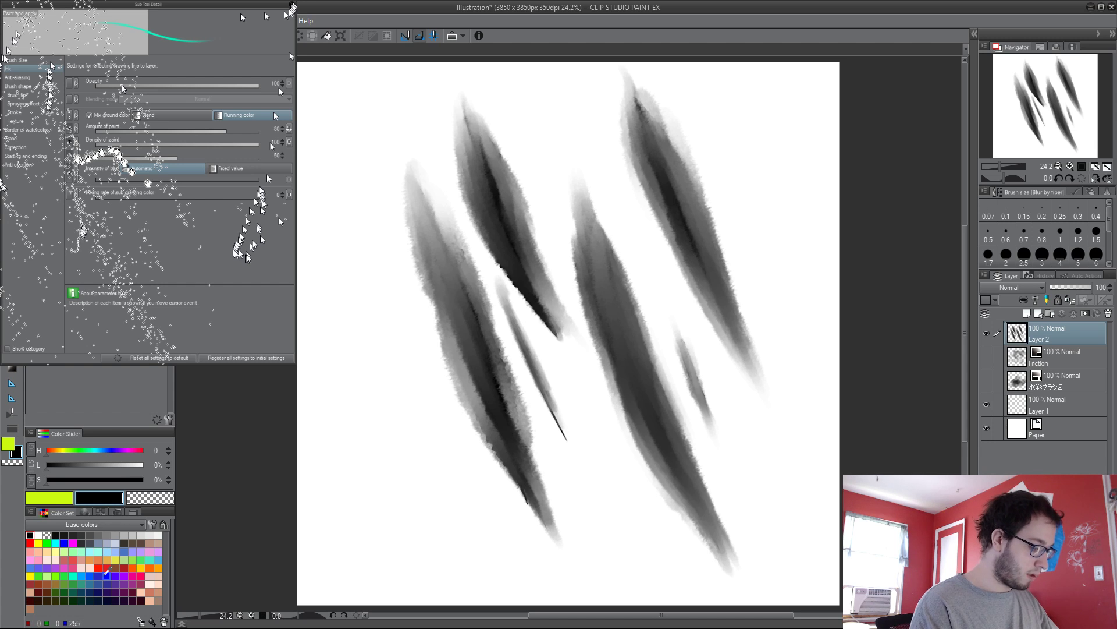
Step: Set the drawing color to 50% grey and work over the upper-left stroke's dark core with the SOOTHING brush
key("b")
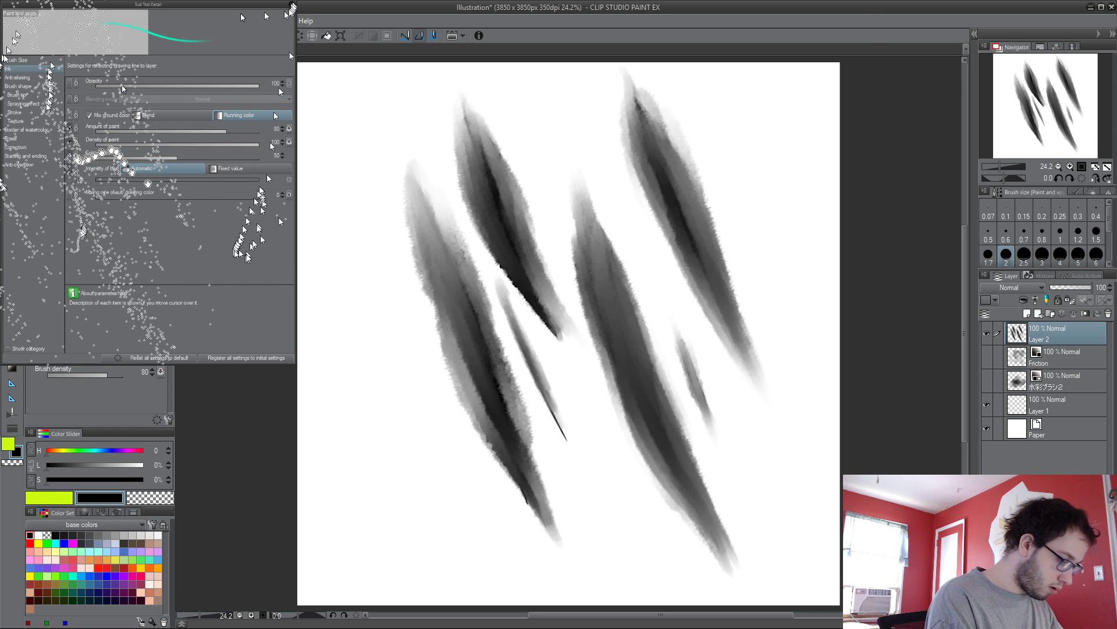
key("j")
left_click(106, 534)
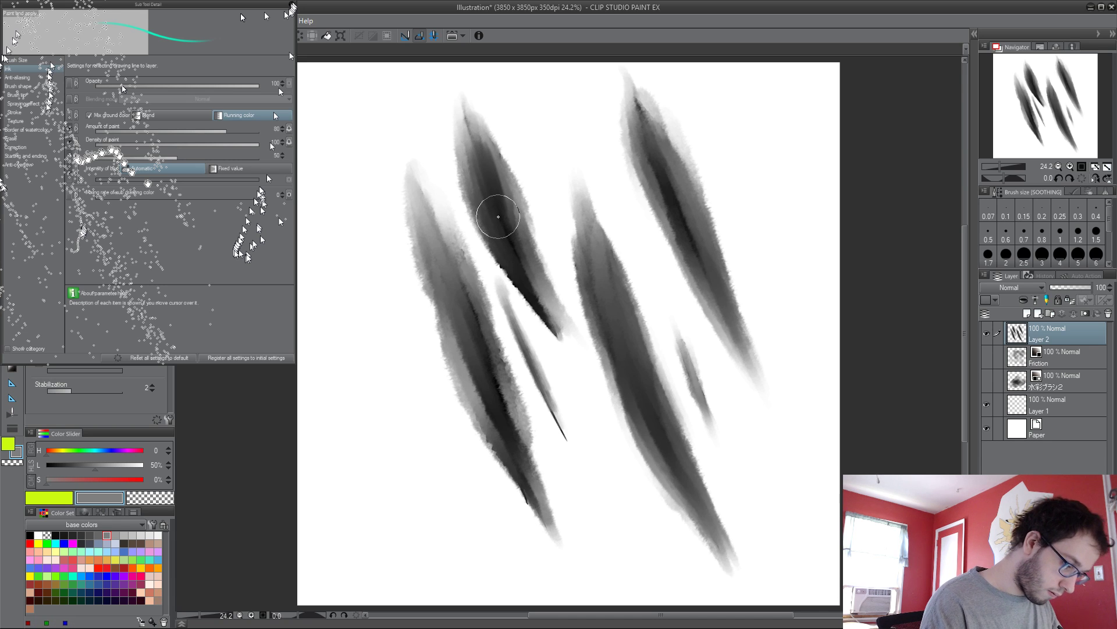
mouse_move(495, 186)
left_mouse_down()
mouse_move(486, 162)
mouse_move(500, 233)
mouse_move(474, 140)
mouse_move(500, 245)
left_mouse_up()
mouse_move(539, 299)
left_mouse_down()
mouse_move(467, 170)
mouse_move(483, 201)
mouse_move(462, 115)
mouse_move(516, 237)
mouse_move(483, 173)
mouse_move(484, 238)
mouse_move(479, 159)
mouse_move(520, 268)
mouse_move(473, 123)
mouse_move(533, 295)
mouse_move(482, 167)
mouse_move(524, 279)
left_mouse_up()
Step: Soften the dark lower part and tip of the long left stroke with the blending brush
key("j")
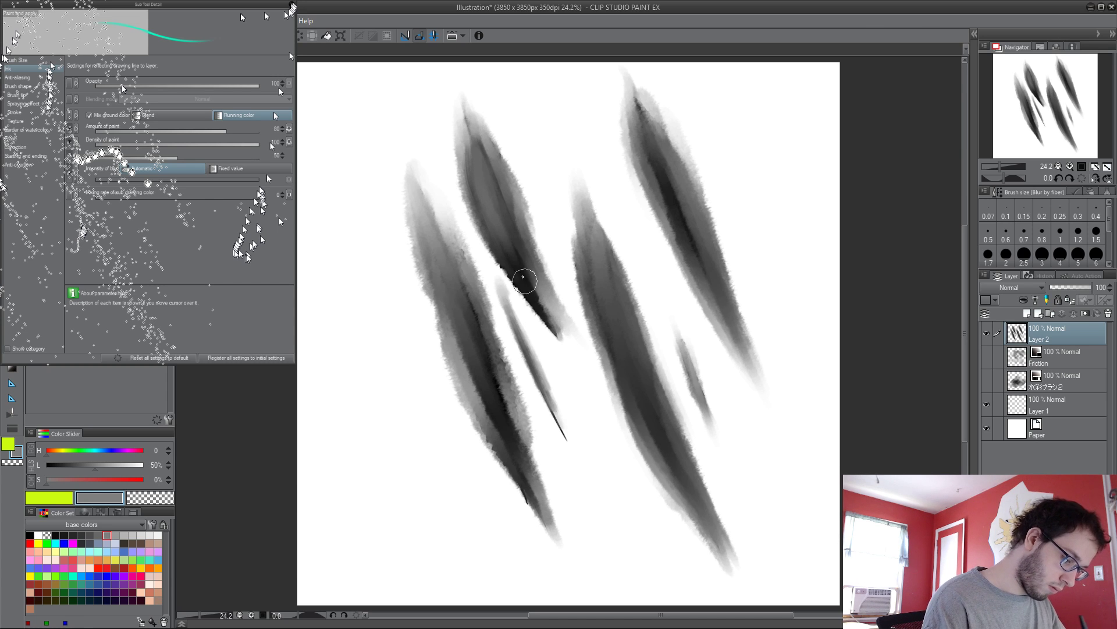
mouse_move(471, 379)
left_mouse_down()
mouse_move(491, 404)
mouse_move(495, 437)
left_mouse_up()
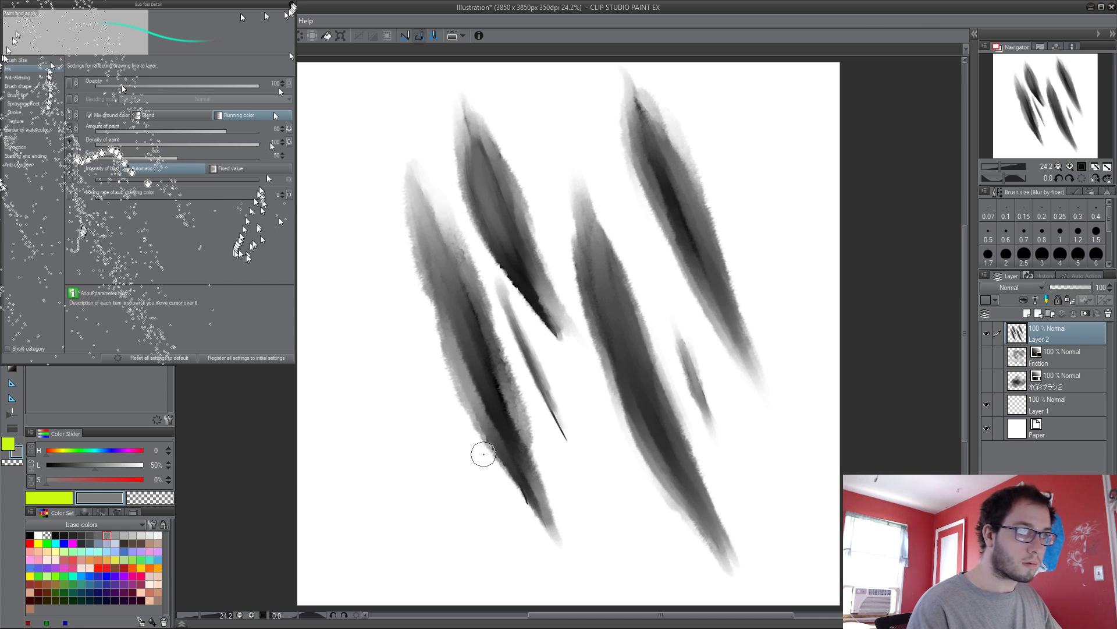
key("b")
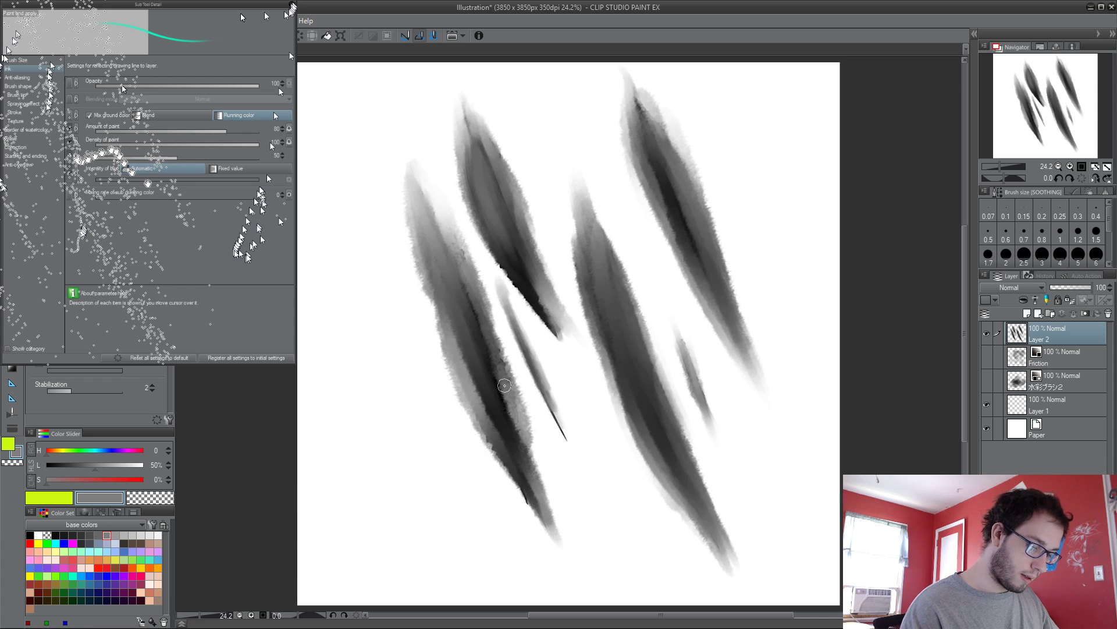
key("j")
mouse_move(493, 365)
left_mouse_down()
mouse_move(486, 339)
mouse_move(534, 469)
mouse_move(495, 362)
mouse_move(562, 607)
left_mouse_up()
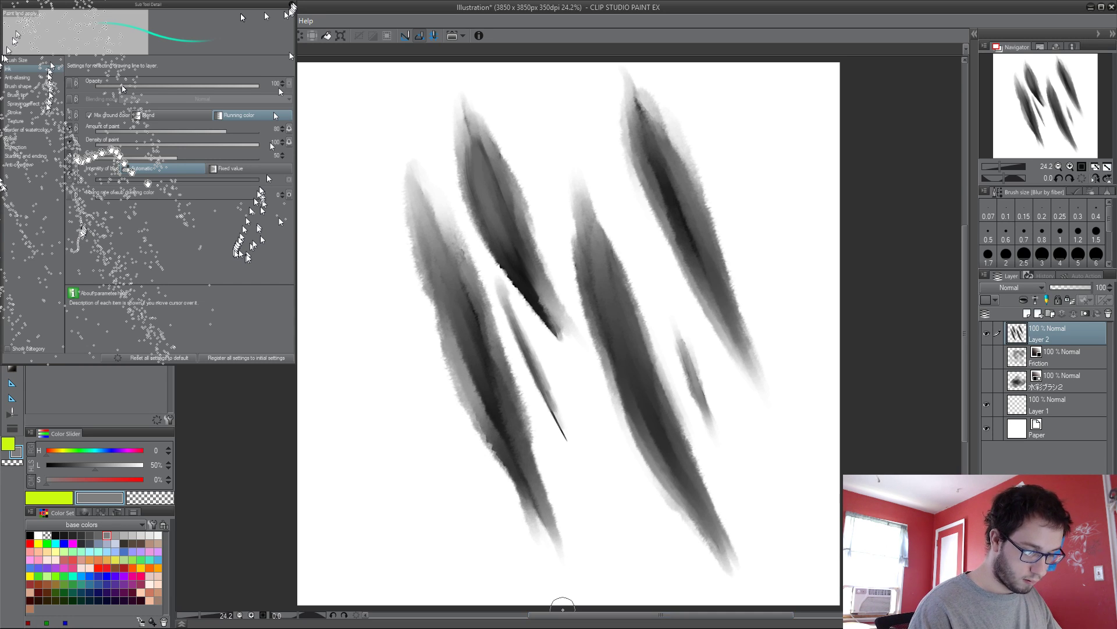
Step: Lasso all the blurred strokes, scale them down to roughly half size, and move them to the left-center of the canvas
key("space")
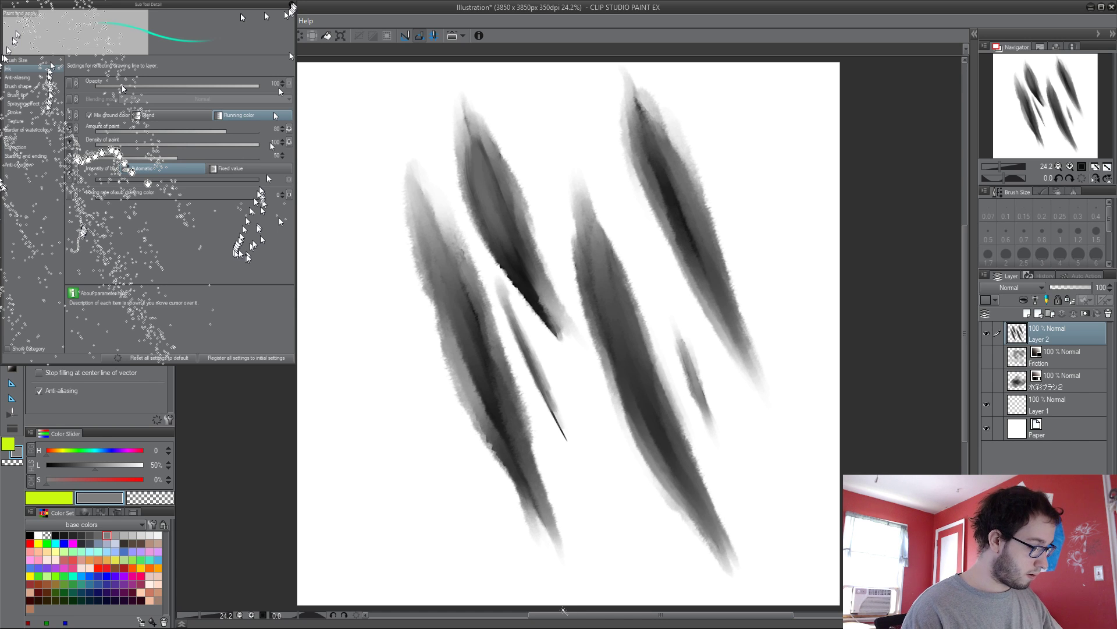
mouse_move(338, 191)
left_mouse_down()
mouse_move(419, 491)
mouse_move(617, 579)
mouse_move(835, 450)
mouse_move(827, 140)
mouse_move(553, 58)
mouse_move(358, 149)
left_mouse_up()
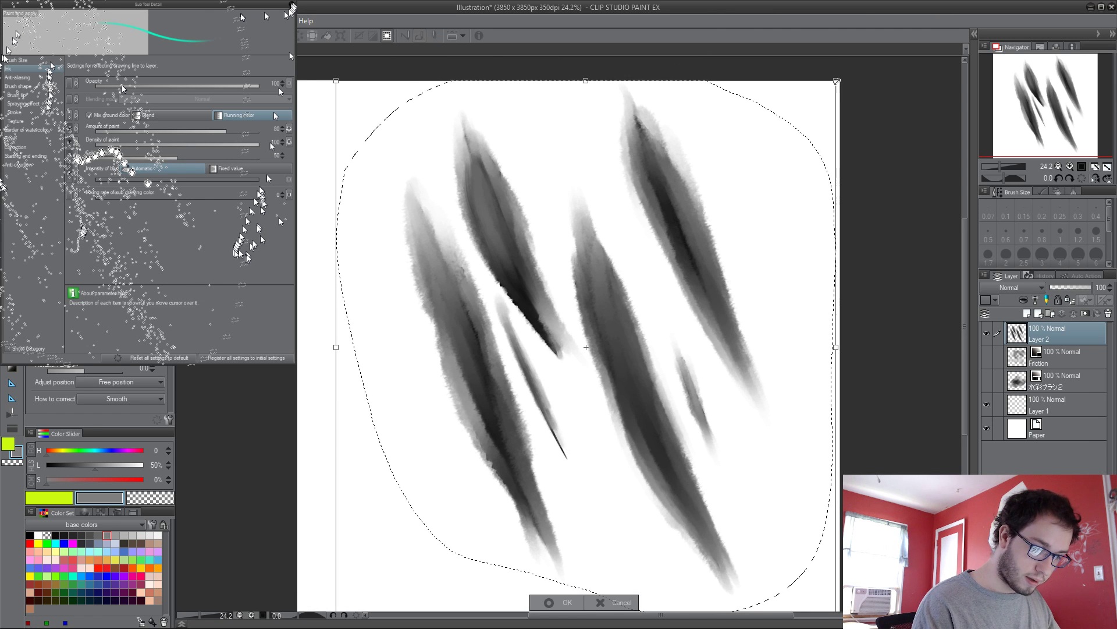
key("ctrl+t")
left_click_drag(799, 114, 602, 327)
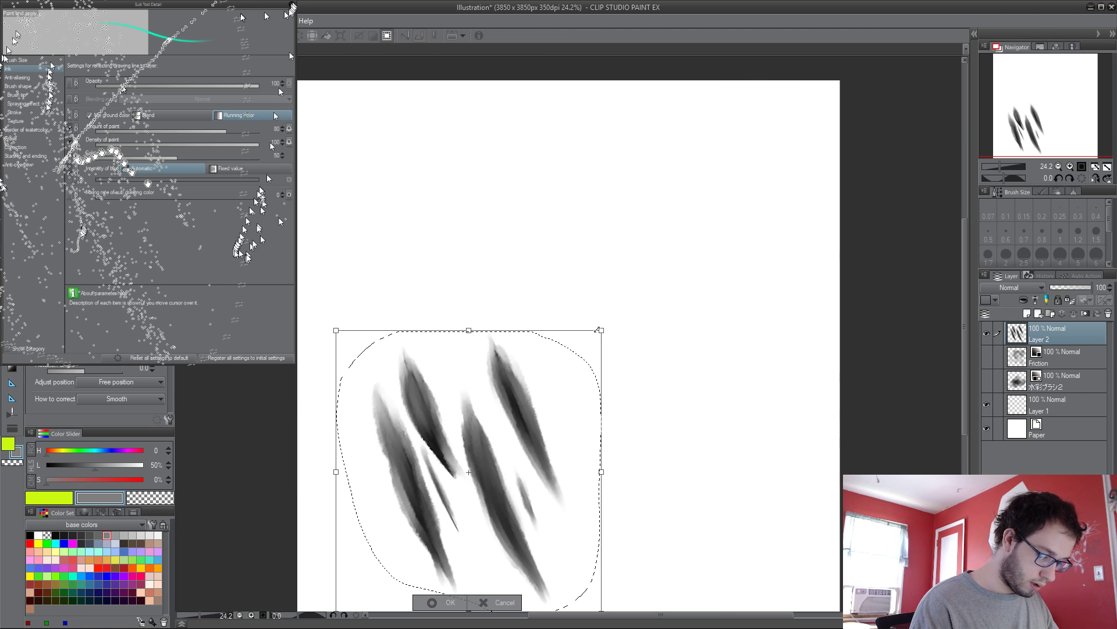
left_click_drag(542, 502, 555, 397)
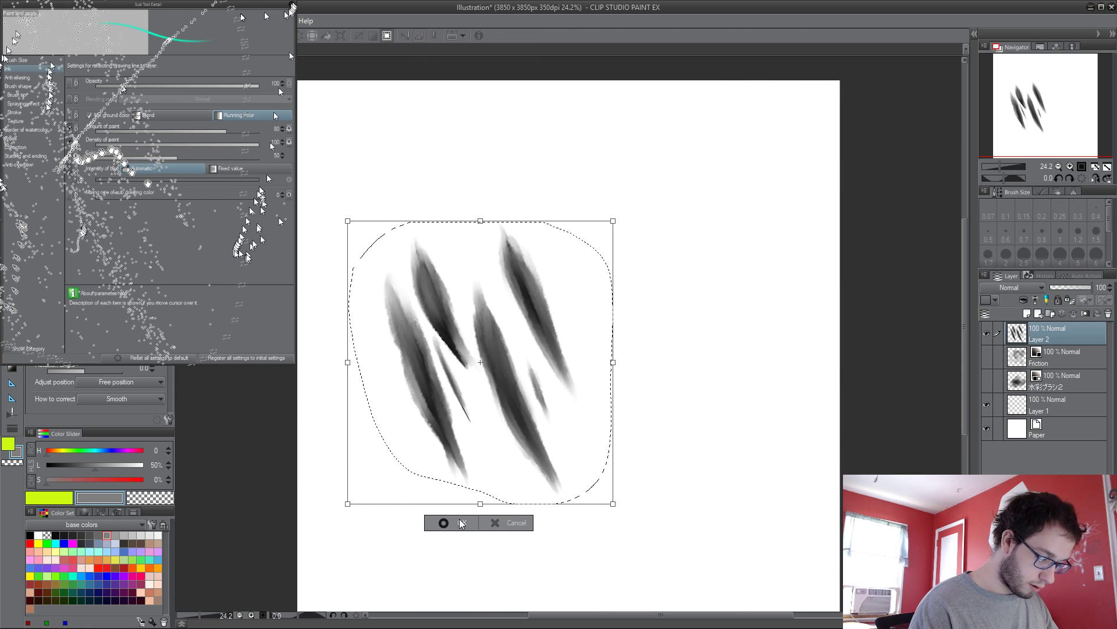
left_click(462, 522)
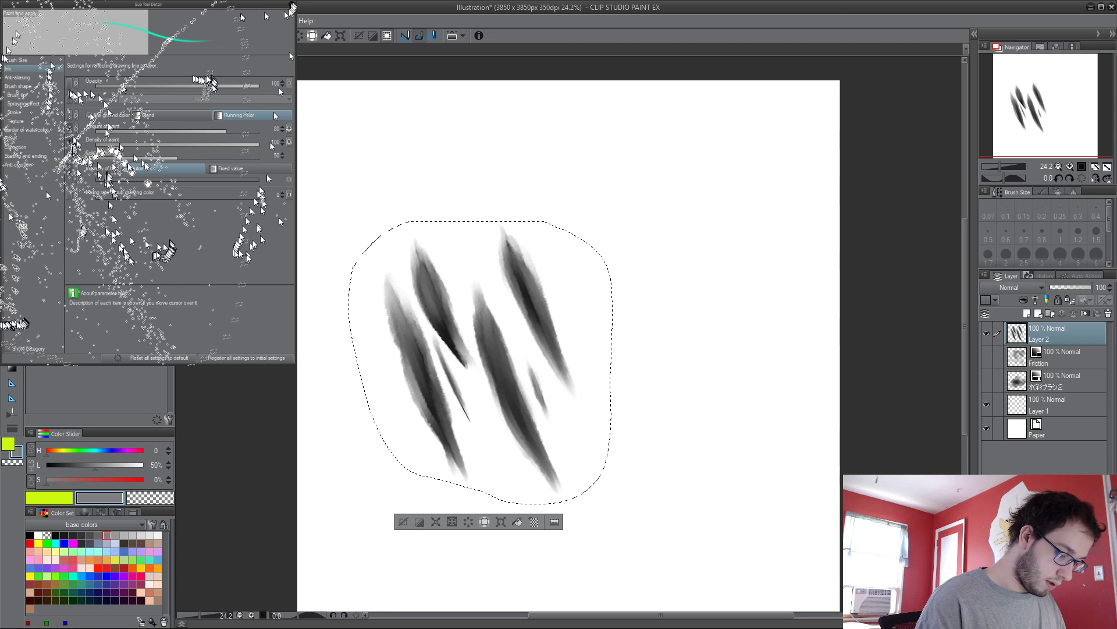
Step: Switch to the Illustration3 canvas and open the custom1 brush's brush tip settings
key("ctrl+Tab")
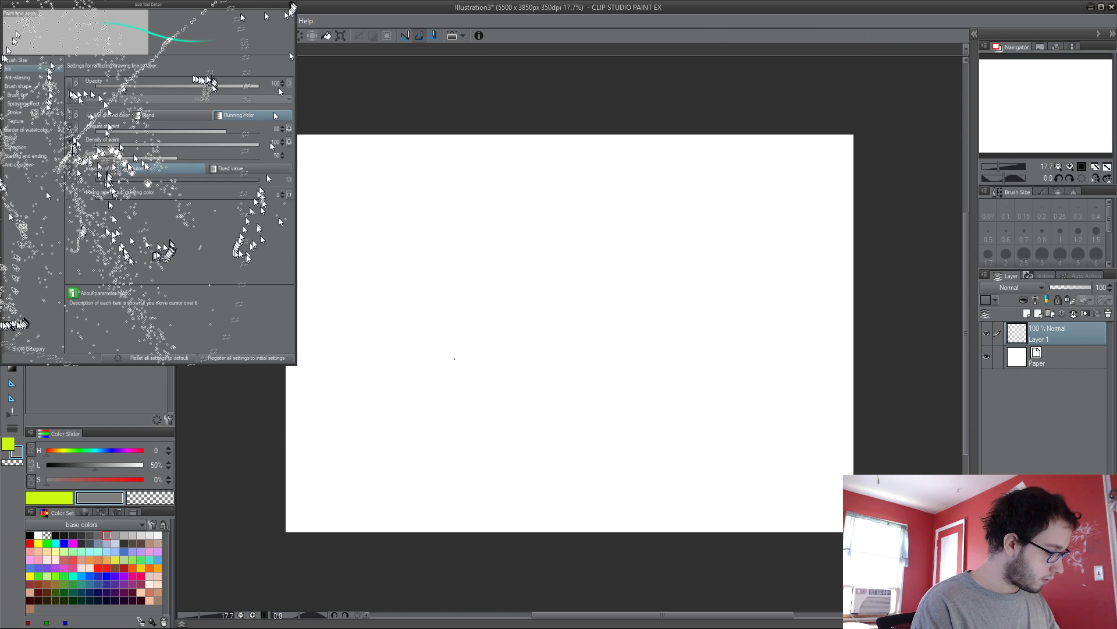
key("b")
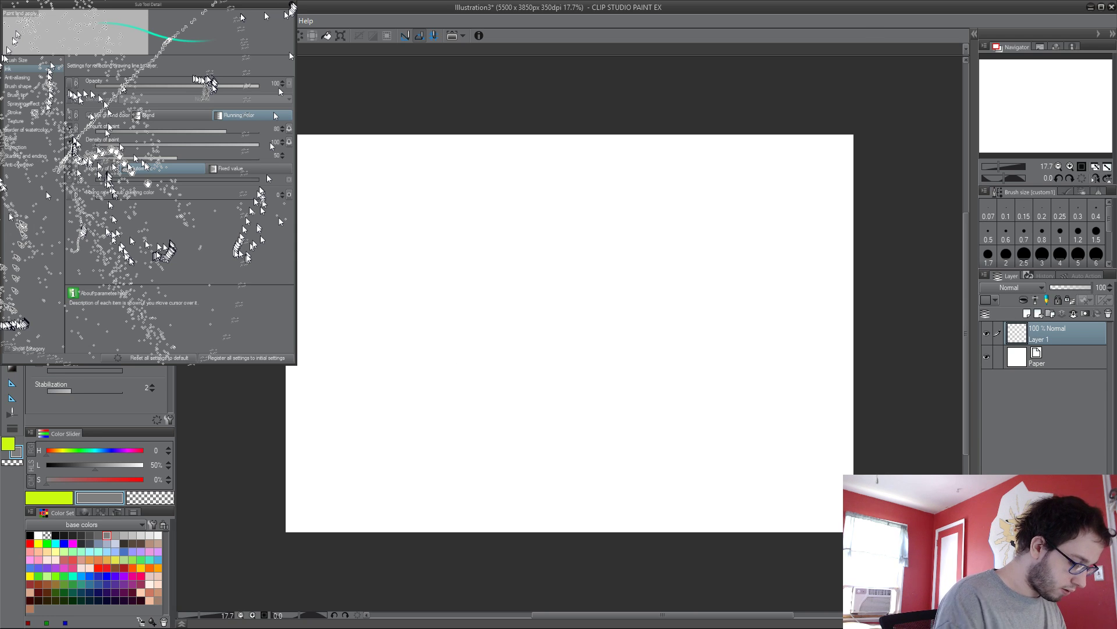
left_click(167, 420)
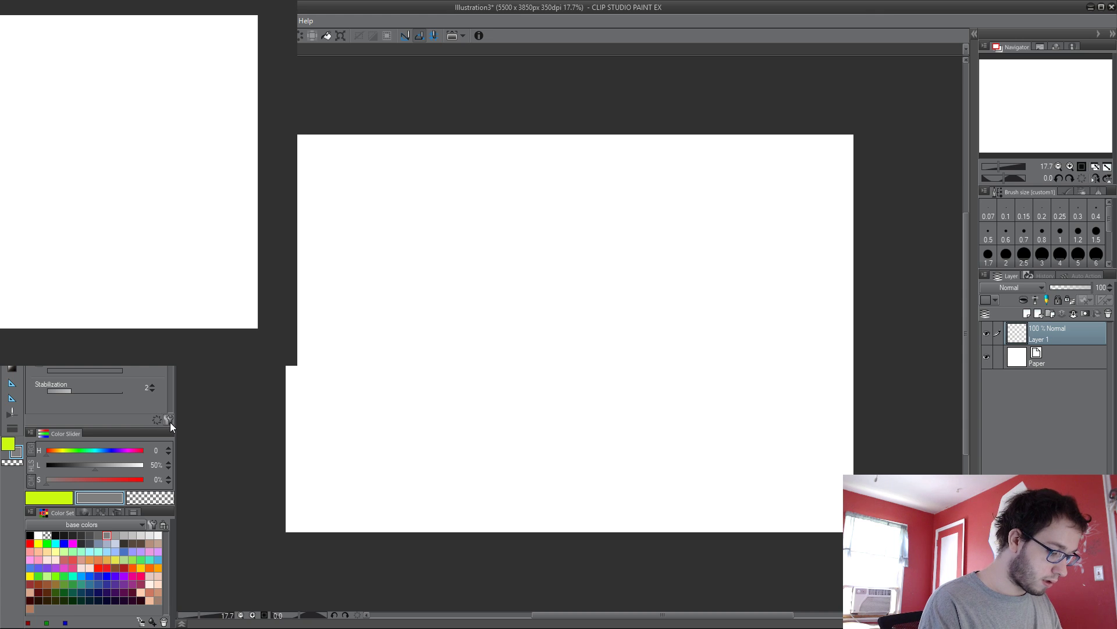
left_click(169, 420)
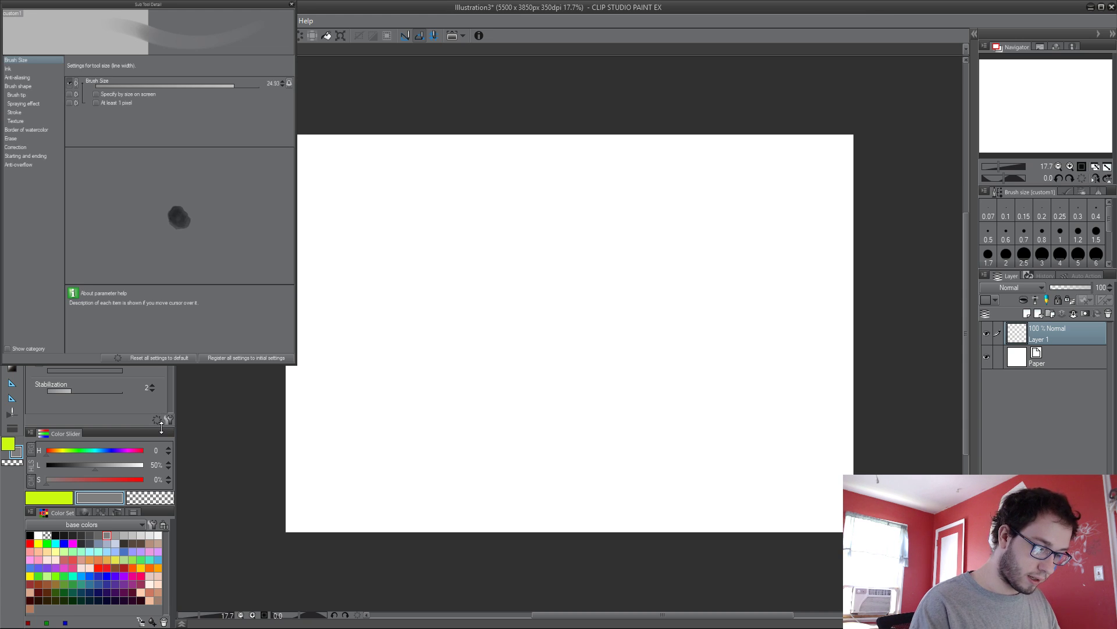
left_click(17, 95)
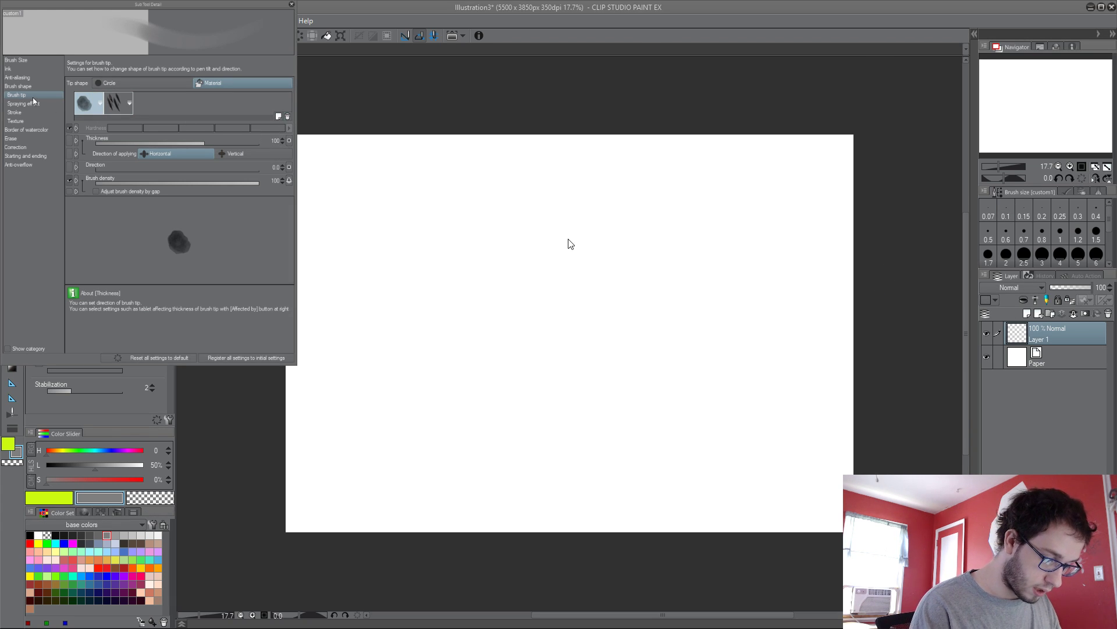
Step: Paint broad, overlapping curved grey test strokes on Layer 1 with custom1, using only its streaked tip material
key("ctrl+z")
mouse_move(419, 256)
left_mouse_down()
mouse_move(407, 270)
mouse_move(419, 374)
mouse_move(402, 291)
mouse_move(451, 425)
left_mouse_up()
mouse_move(457, 304)
left_mouse_down()
mouse_move(415, 458)
mouse_move(470, 258)
mouse_move(429, 437)
mouse_move(379, 305)
mouse_move(573, 317)
left_mouse_up()
scroll(448, 356, "up", 4)
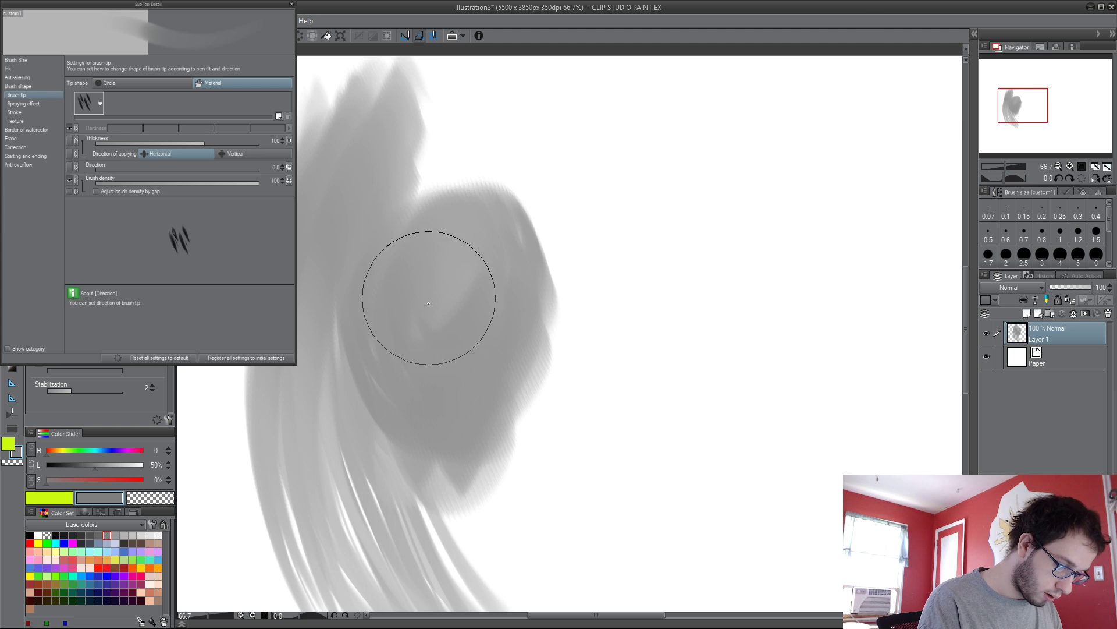
mouse_move(481, 88)
left_mouse_down()
mouse_move(367, 529)
mouse_move(422, 273)
mouse_move(367, 512)
left_mouse_up()
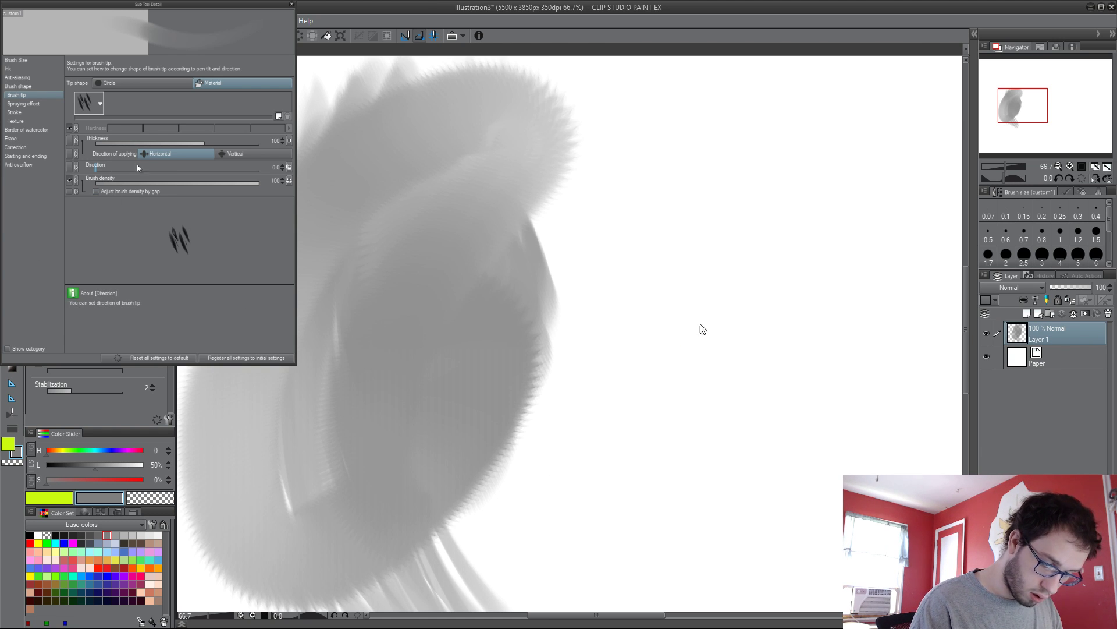
Step: Rotate the custom1 brush tip's direction to 148.2, painting a curved test stroke over the grey shape between adjustments
left_click_drag(138, 168, 157, 168)
mouse_move(498, 287)
left_mouse_down()
mouse_move(393, 564)
mouse_move(279, 244)
left_mouse_up()
left_click_drag(158, 169, 166, 176)
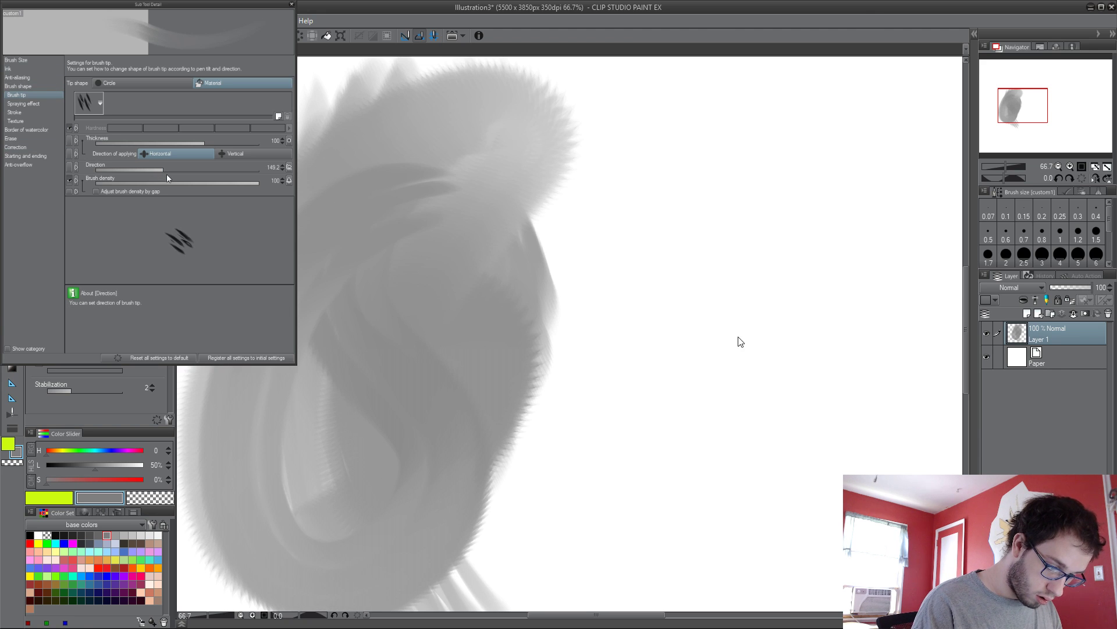
Step: Rotate the custom1 brush tip's direction to 102.9 and paint long vertical and looping grey test strokes over the grey shape
mouse_move(256, 381)
left_mouse_down()
mouse_move(320, 543)
mouse_move(227, 478)
left_mouse_up()
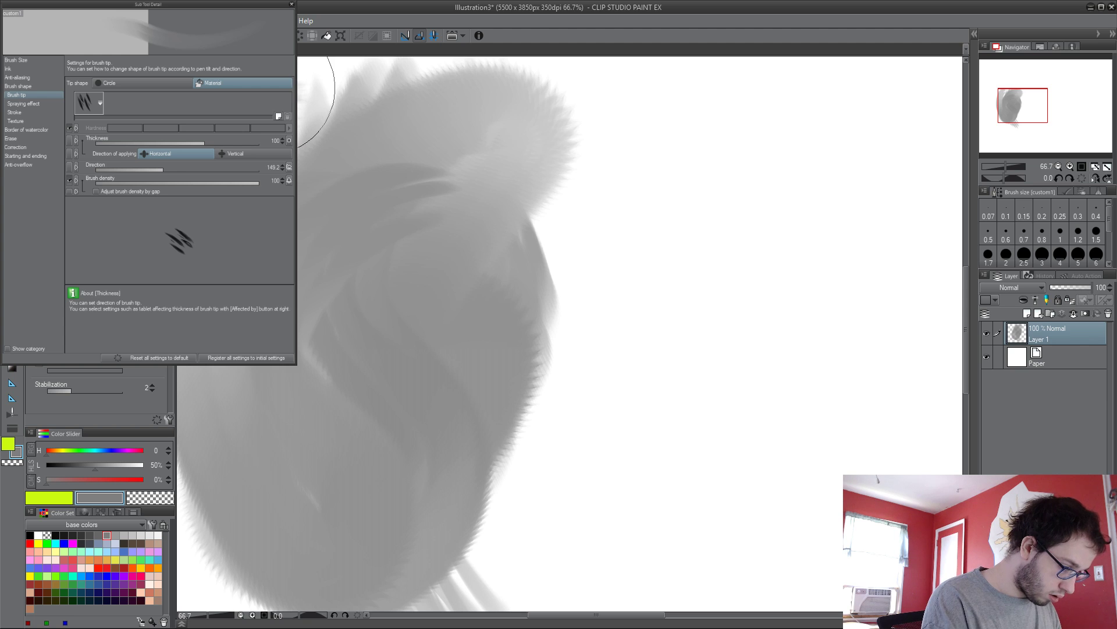
left_click_drag(163, 169, 144, 173)
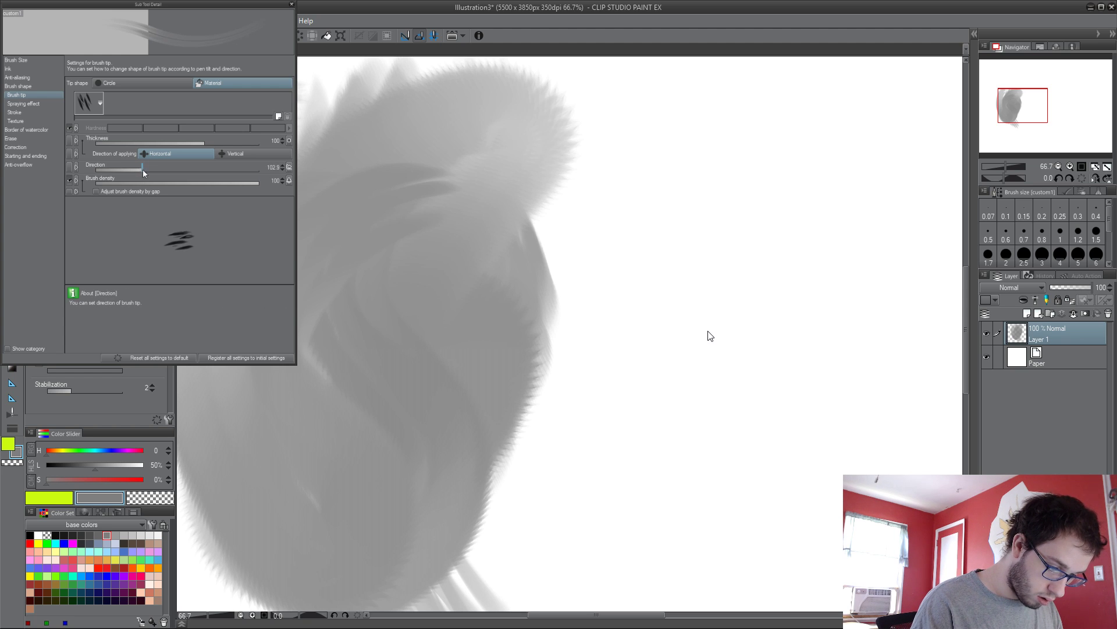
mouse_move(430, 122)
left_mouse_down()
mouse_move(429, 424)
mouse_move(408, 535)
left_mouse_up()
key("ctrl+minus")
key("ctrl+minus")
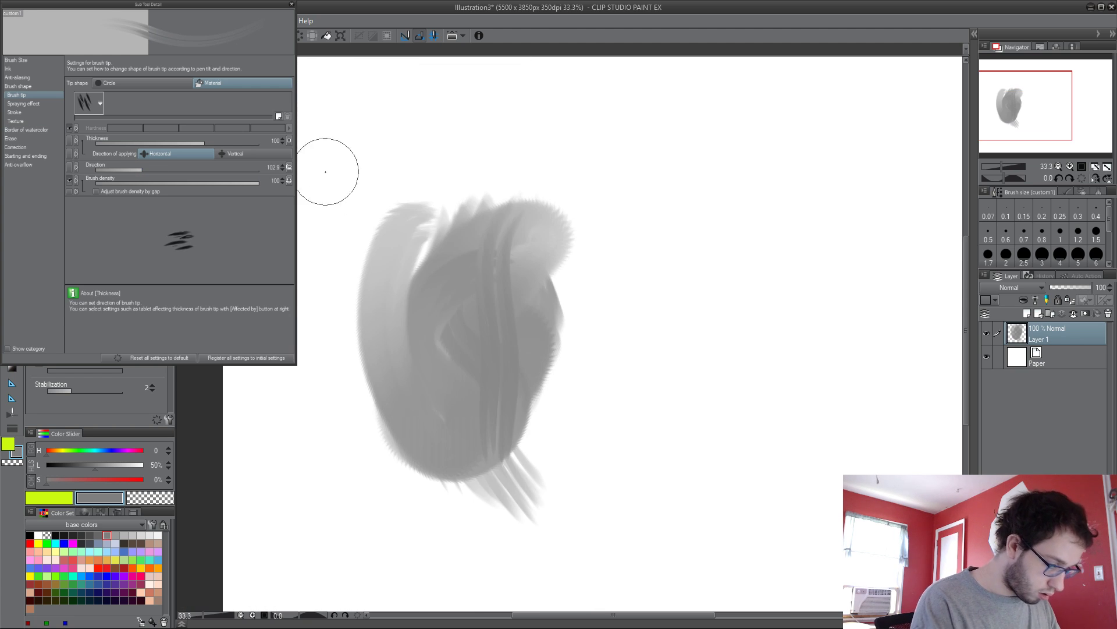
mouse_move(326, 172)
left_mouse_down()
mouse_move(332, 147)
mouse_move(428, 123)
mouse_move(459, 199)
mouse_move(271, 291)
mouse_move(472, 241)
mouse_move(364, 139)
mouse_move(315, 415)
mouse_move(311, 184)
mouse_move(380, 412)
mouse_move(288, 267)
mouse_move(329, 237)
mouse_move(358, 247)
mouse_move(379, 326)
mouse_move(325, 296)
mouse_move(292, 329)
left_mouse_up()
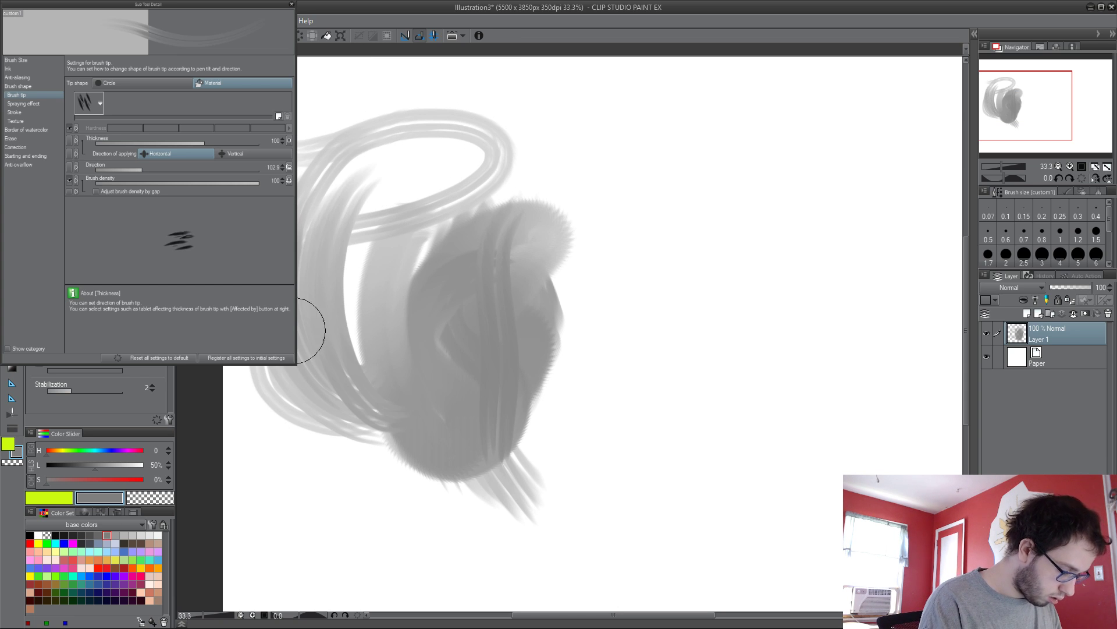
Step: Clear Layer 1 and paint overlapping, crossing black vertical hair-like strands with custom1
left_click(30, 535)
key("Delete")
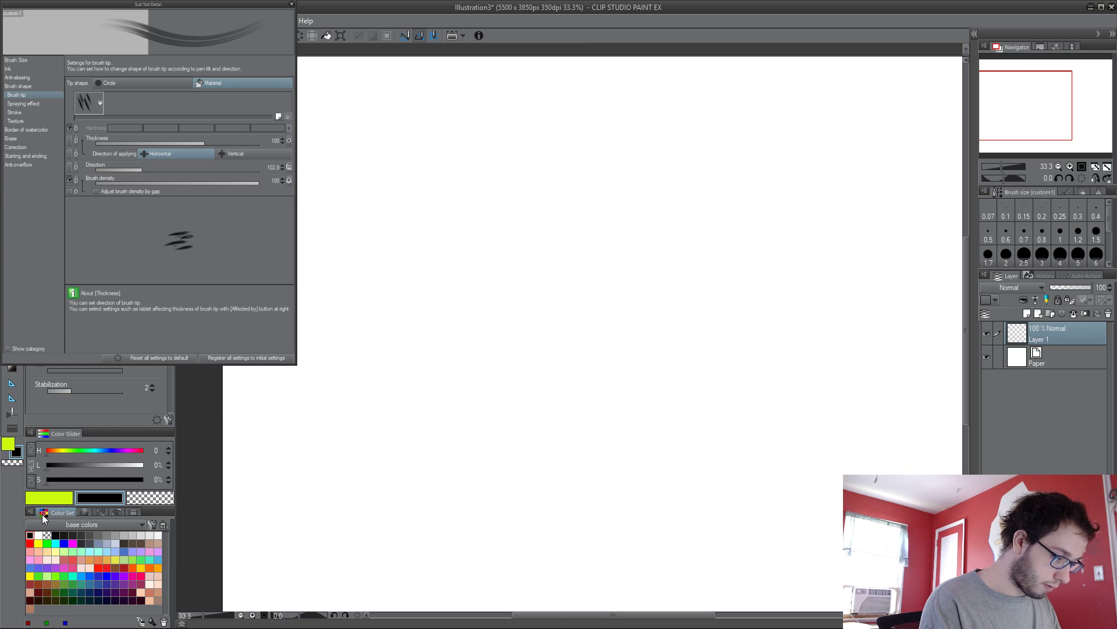
mouse_move(372, 168)
left_mouse_down()
mouse_move(374, 394)
mouse_move(363, 186)
mouse_move(460, 550)
left_mouse_up()
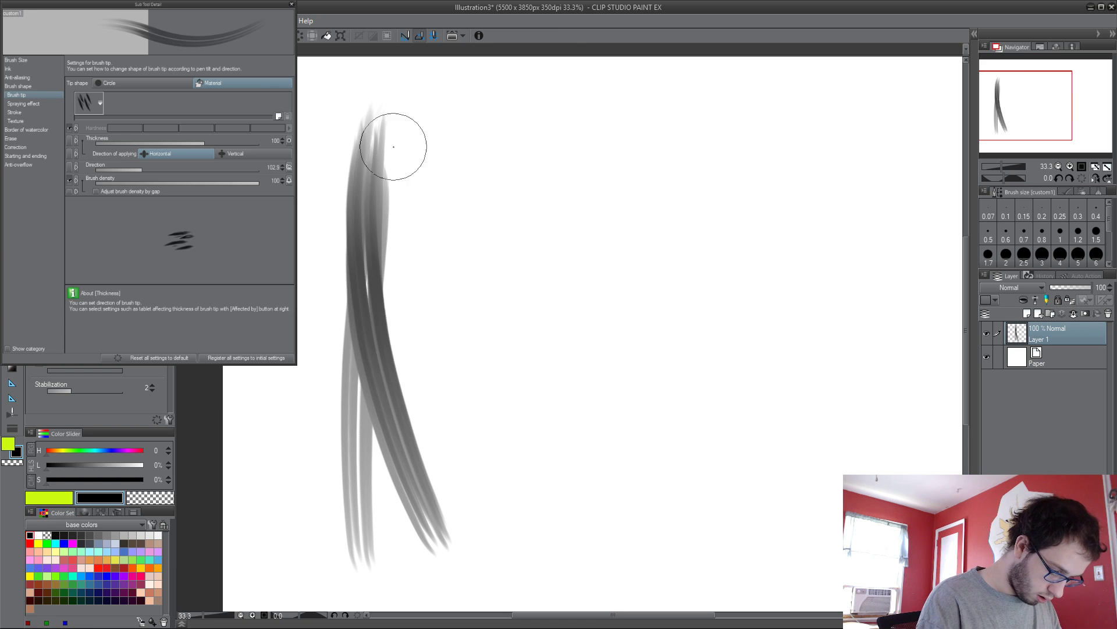
left_click_drag(399, 145, 477, 495)
left_click_drag(379, 174, 472, 533)
mouse_move(403, 218)
left_mouse_down()
mouse_move(434, 192)
mouse_move(447, 122)
mouse_move(439, 349)
mouse_move(473, 124)
mouse_move(448, 512)
left_mouse_up()
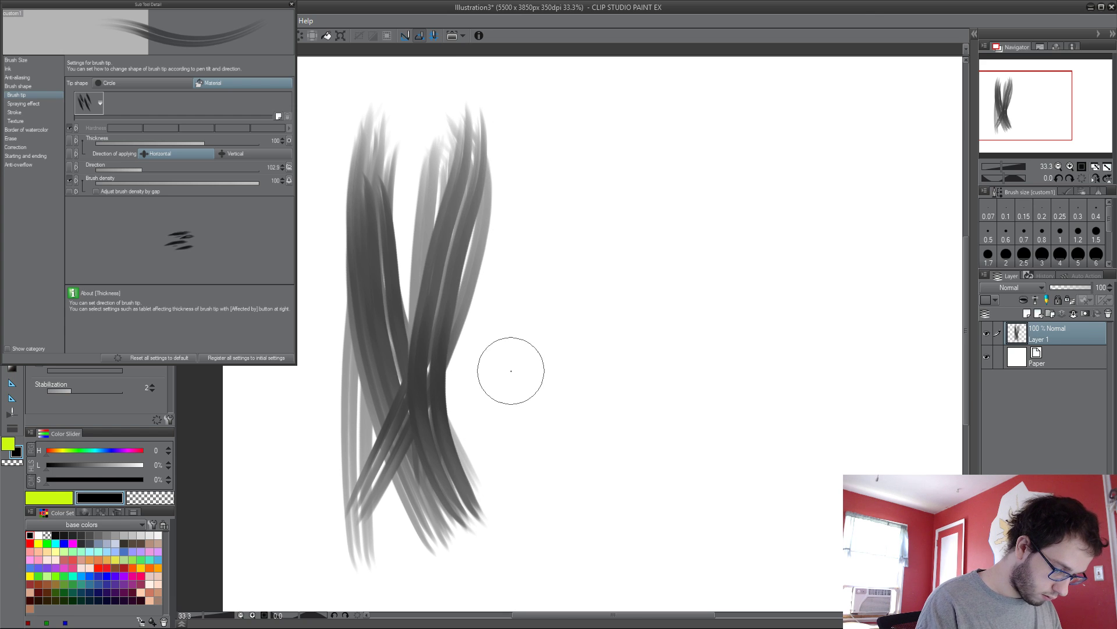
mouse_move(433, 151)
left_mouse_down()
mouse_move(440, 319)
mouse_move(445, 183)
mouse_move(456, 183)
mouse_move(411, 333)
mouse_move(414, 111)
mouse_move(439, 74)
mouse_move(383, 199)
mouse_move(431, 465)
left_mouse_up()
Step: Paint white strands along the middle and lower part of the black hair strokes as highlights
left_click(39, 535)
left_click_drag(407, 303, 424, 456)
mouse_move(407, 221)
left_mouse_down()
mouse_move(435, 456)
mouse_move(401, 279)
mouse_move(425, 448)
mouse_move(399, 411)
mouse_move(394, 424)
mouse_move(386, 350)
mouse_move(399, 357)
mouse_move(419, 187)
mouse_move(435, 164)
mouse_move(424, 358)
mouse_move(435, 136)
mouse_move(387, 362)
mouse_move(472, 483)
left_mouse_up()
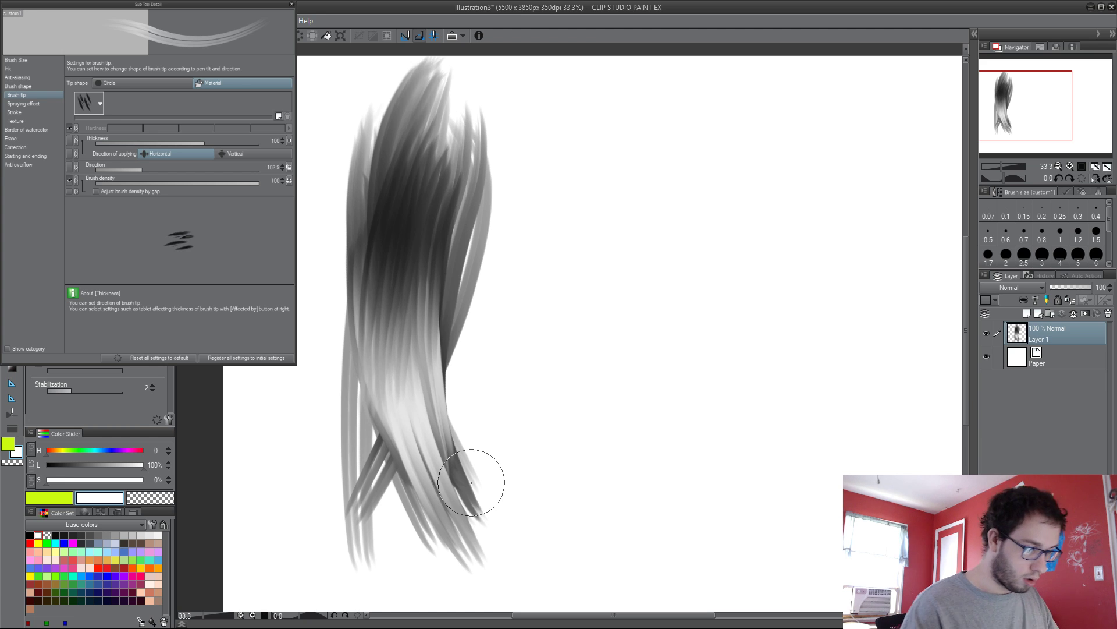
Step: Clear Layer 1 and paint several overlapping curved turquoise strokes with custom1
scroll(407, 349, "down", 3)
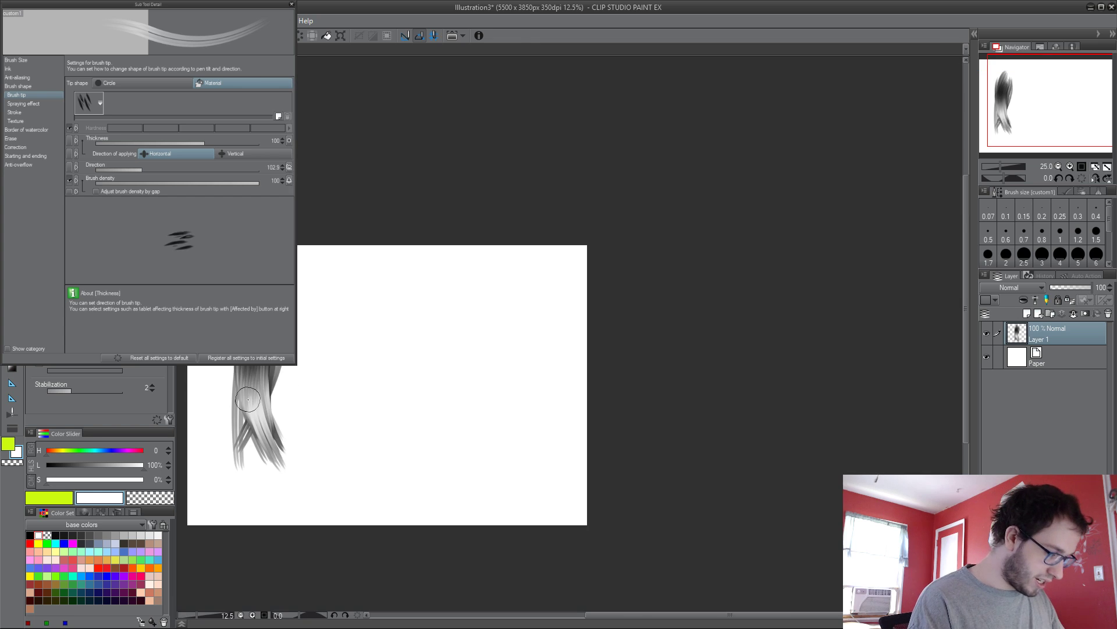
scroll(382, 323, "up", 1)
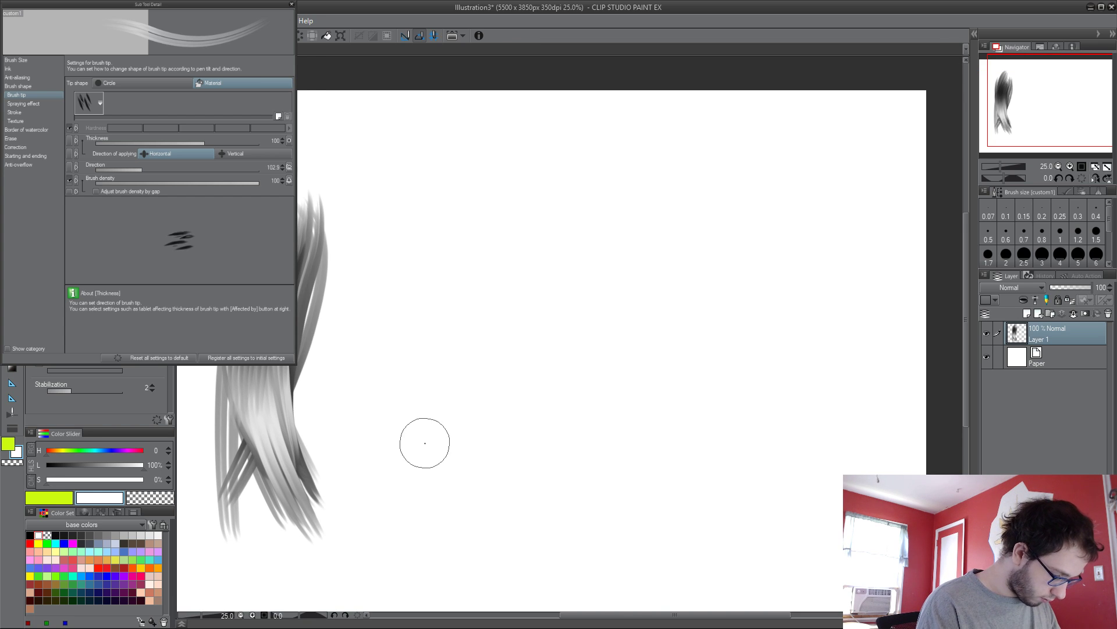
key("Delete")
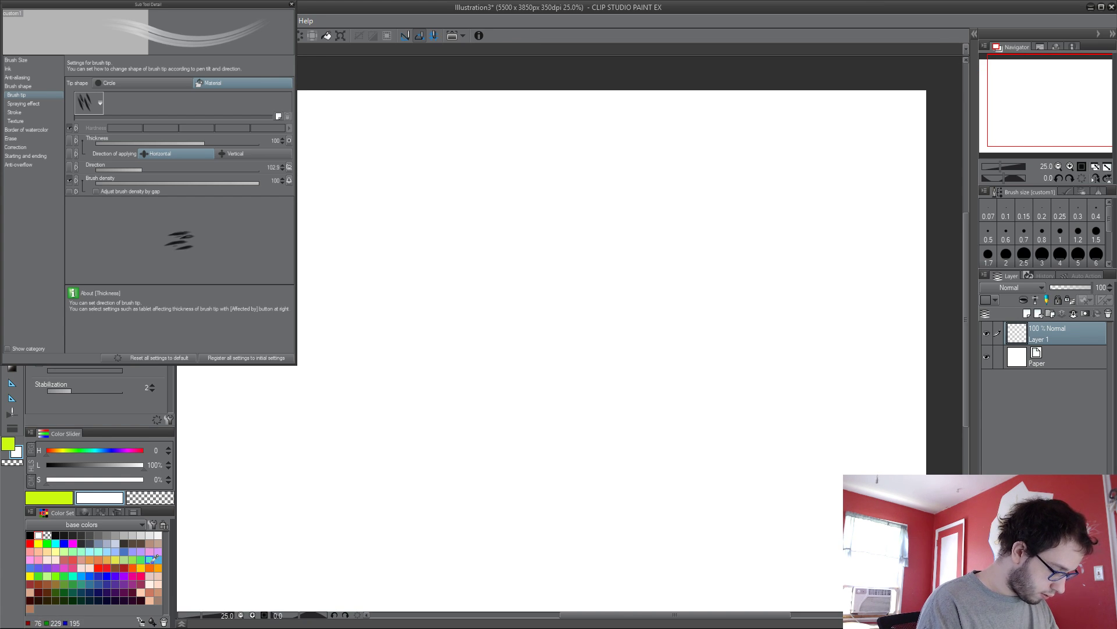
left_click(150, 559)
mouse_move(388, 106)
left_mouse_down()
mouse_move(355, 232)
mouse_move(349, 429)
left_mouse_up()
left_click_drag(374, 171, 349, 419)
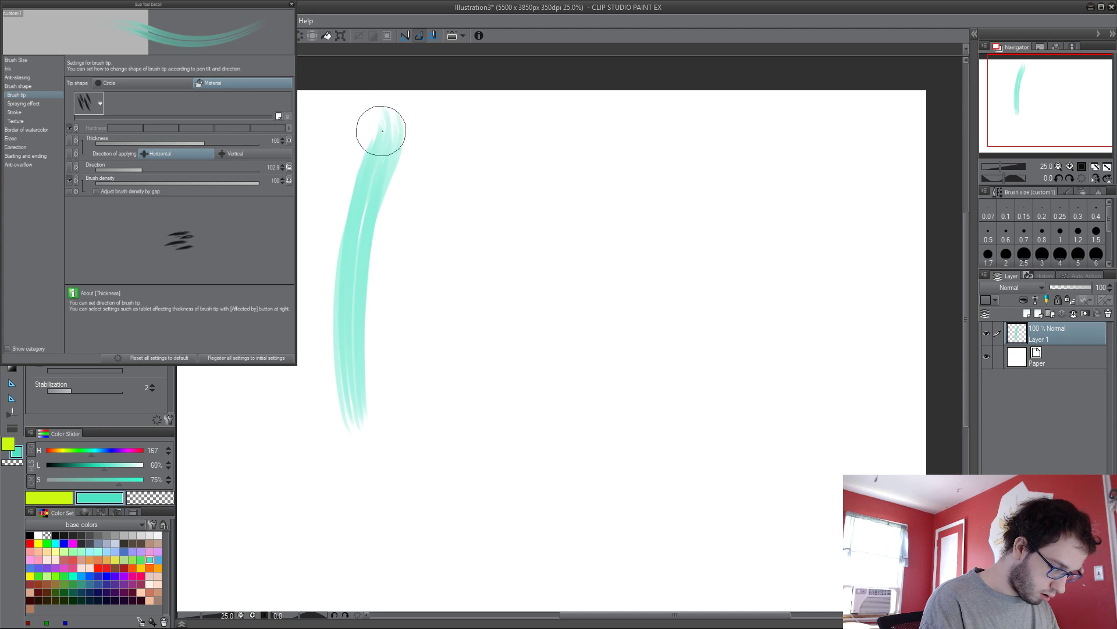
left_click_drag(384, 111, 329, 372)
left_click_drag(377, 137, 350, 430)
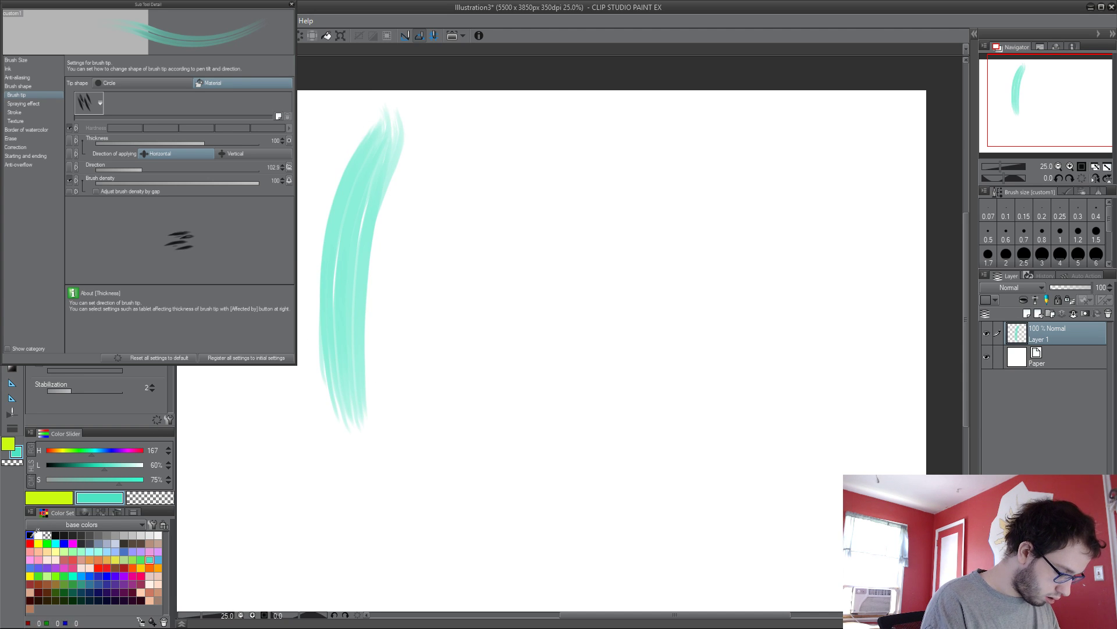
Step: Paint black strokes up from the lower end of the turquoise lock and blend the two colors into a streaked gradient
left_click(29, 535)
mouse_move(391, 498)
left_mouse_down()
mouse_move(365, 284)
mouse_move(382, 506)
mouse_move(354, 363)
mouse_move(381, 500)
mouse_move(336, 349)
mouse_move(361, 453)
mouse_move(357, 254)
left_mouse_up()
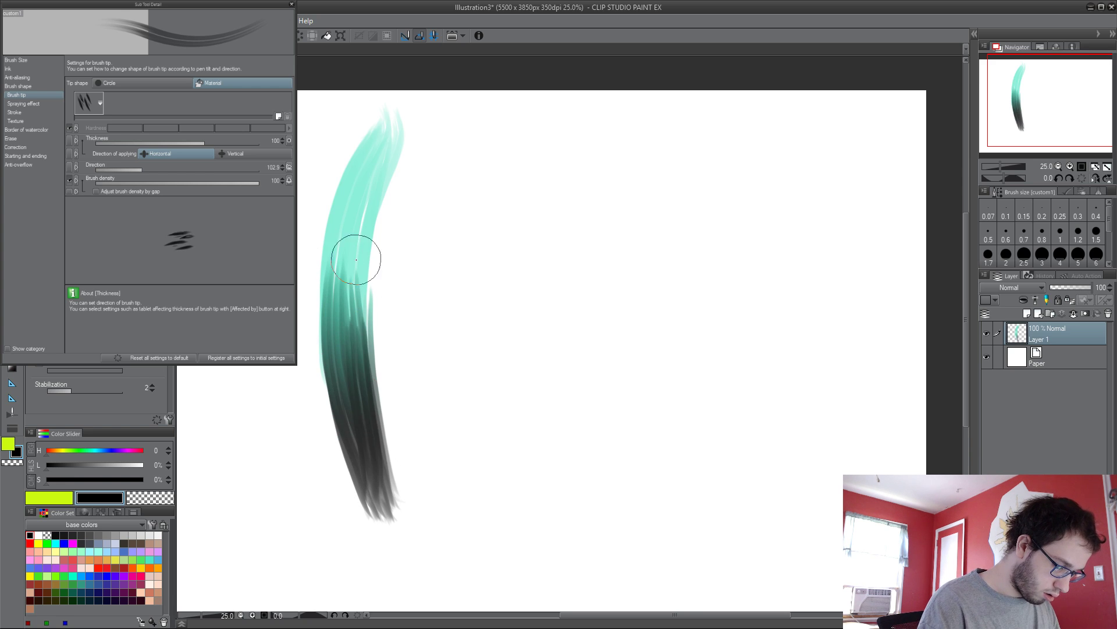
left_click_drag(379, 454, 355, 239)
left_click_drag(373, 192, 352, 237)
left_click_drag(353, 390, 339, 299)
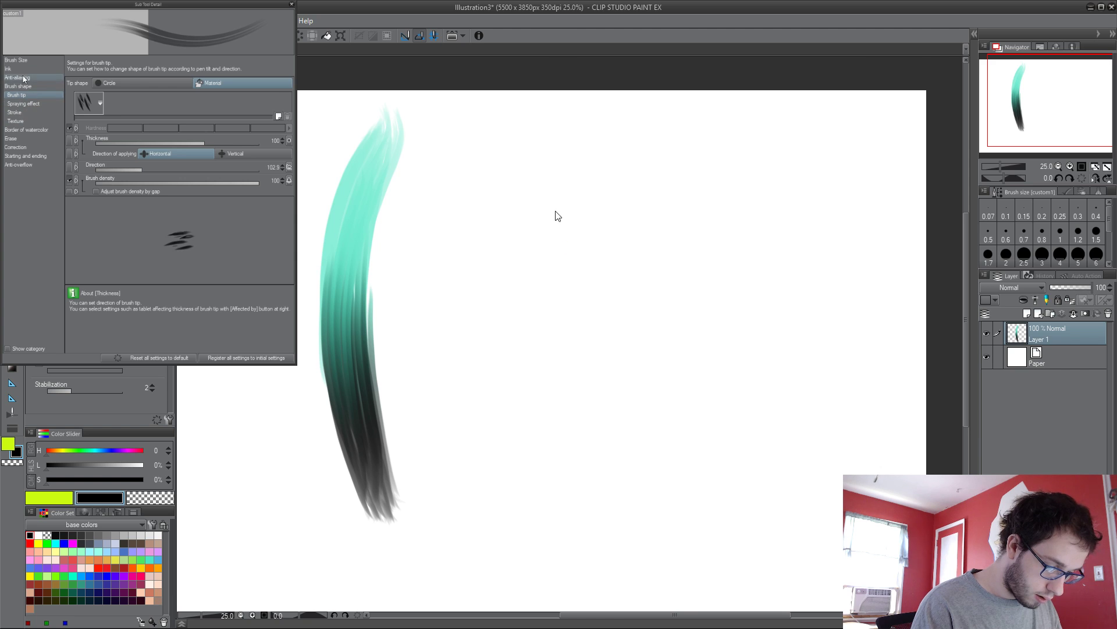
Step: Turn off Mix ground color in custom1's ink settings, try a stroke in pale pink beside the turquoise lock and undo it
left_click(8, 69)
left_click(89, 116)
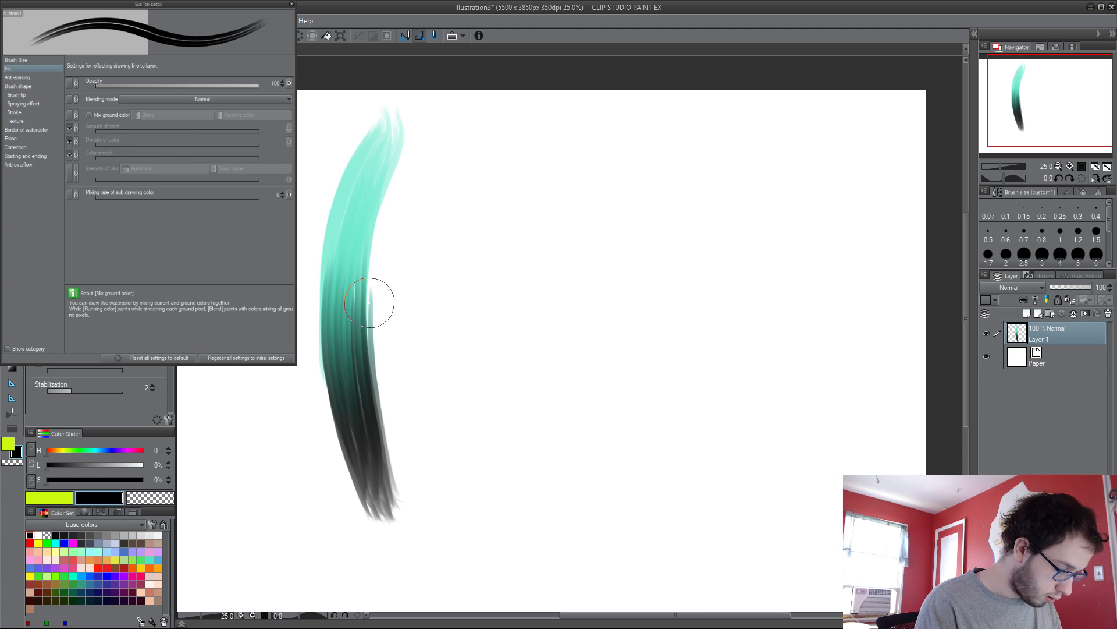
left_click(56, 559)
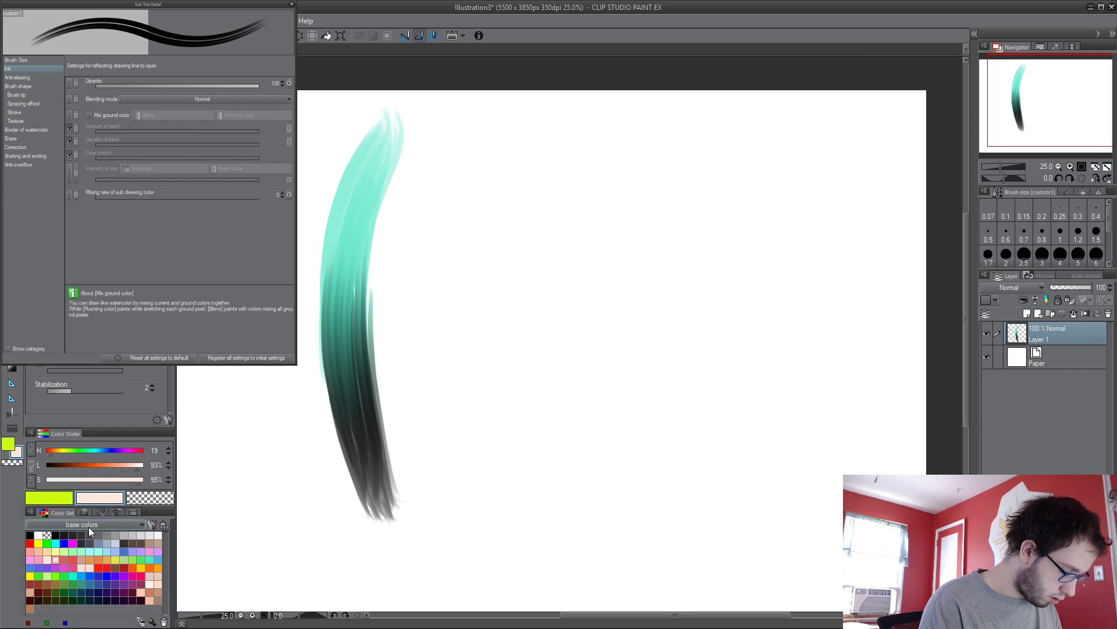
left_click_drag(478, 168, 416, 504)
key("ctrl+z")
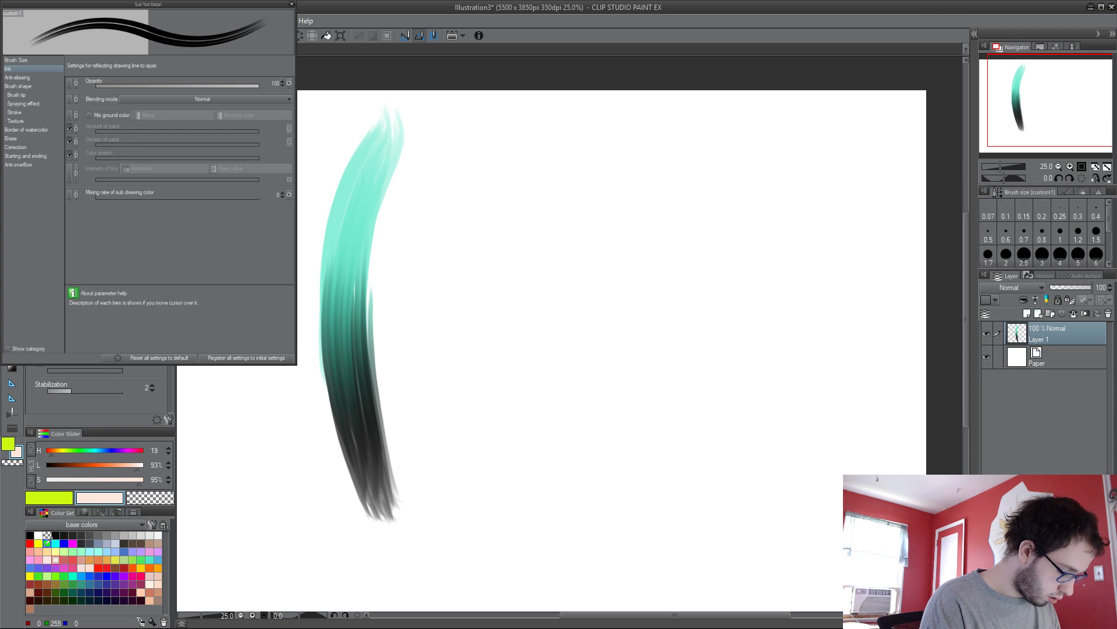
Step: Try a long curved stroke with another pale pink beside the turquoise lock, and remove all strokes from Layer 1
left_click(47, 559)
left_click_drag(516, 140, 464, 274)
left_click_drag(464, 322, 489, 495)
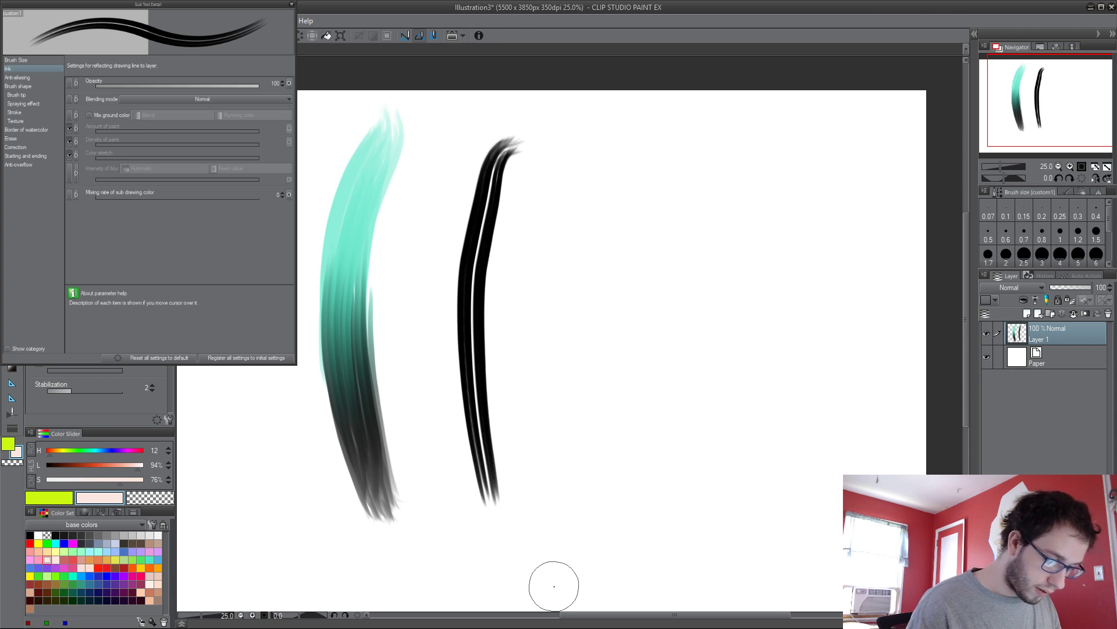
key("ctrl+z")
key("ctrl+z")
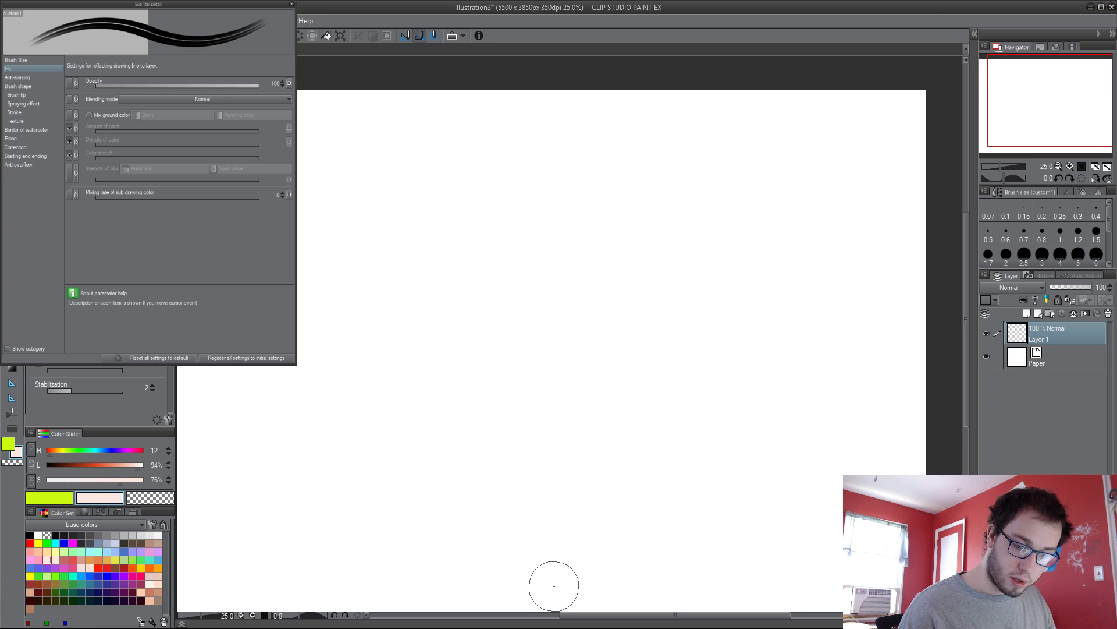
Step: Show the materials tagged brush and place the Layer 2 streak material on the Illustration3 canvas
left_click(974, 34)
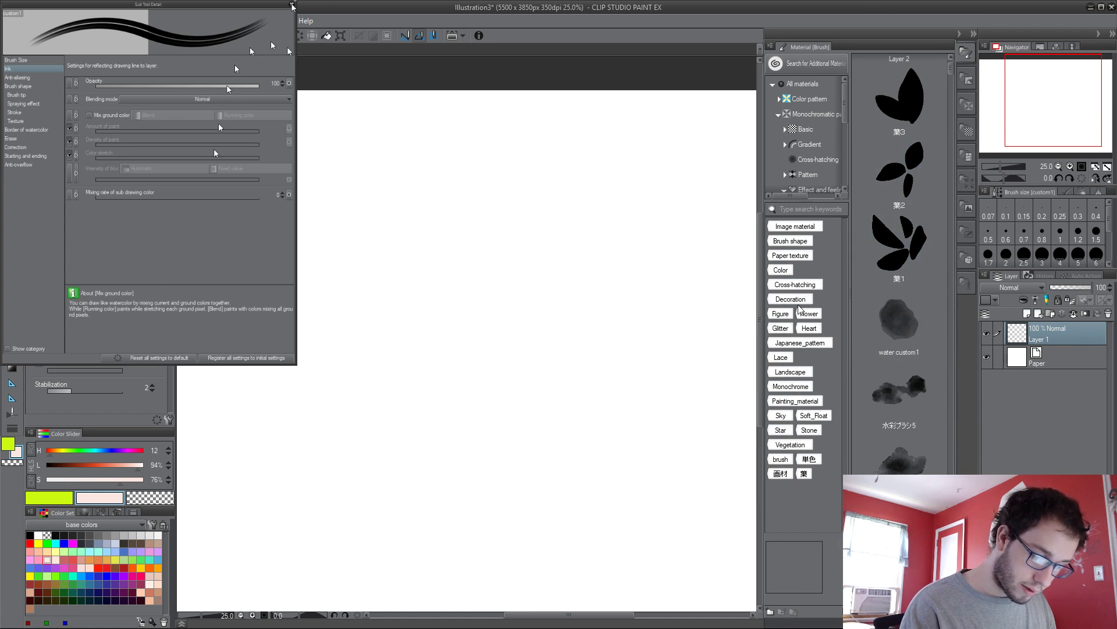
left_click(781, 460)
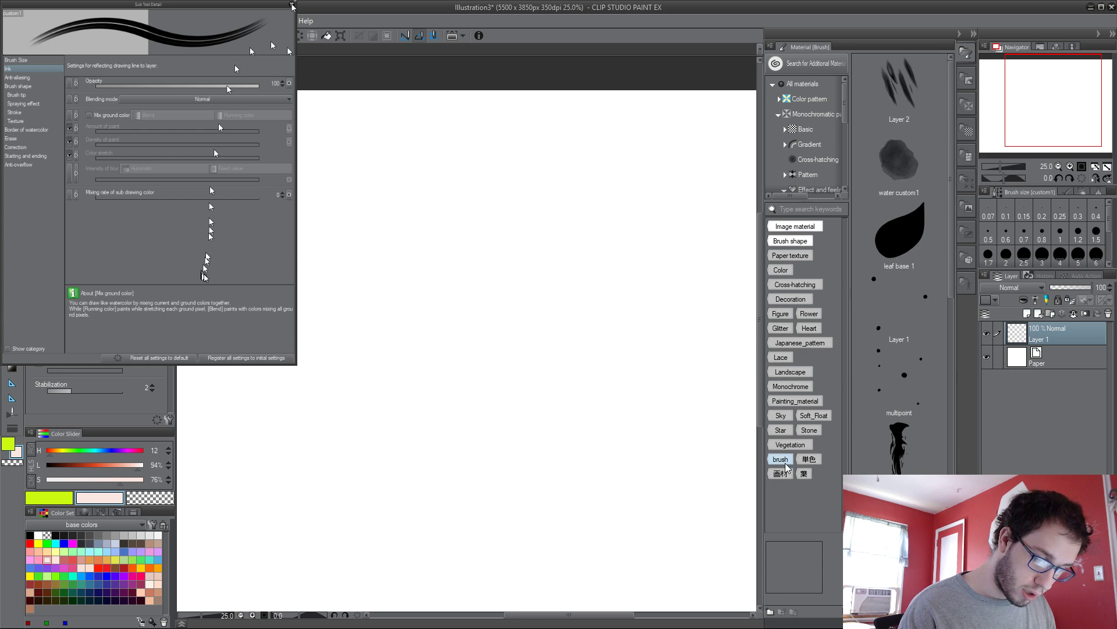
left_click(907, 84)
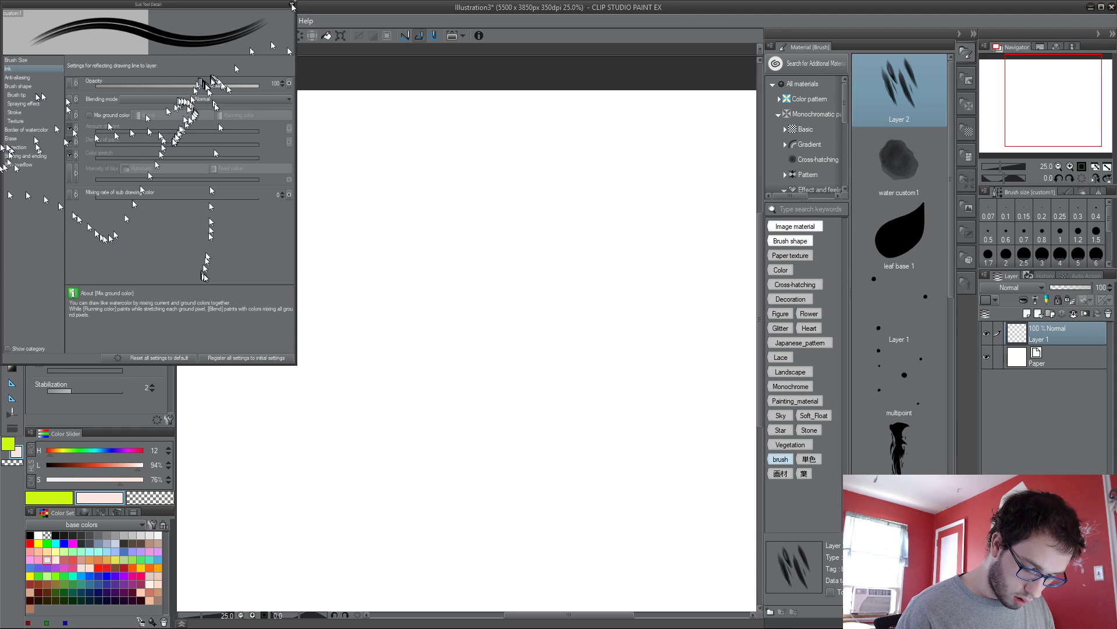
left_click_drag(899, 88, 422, 366)
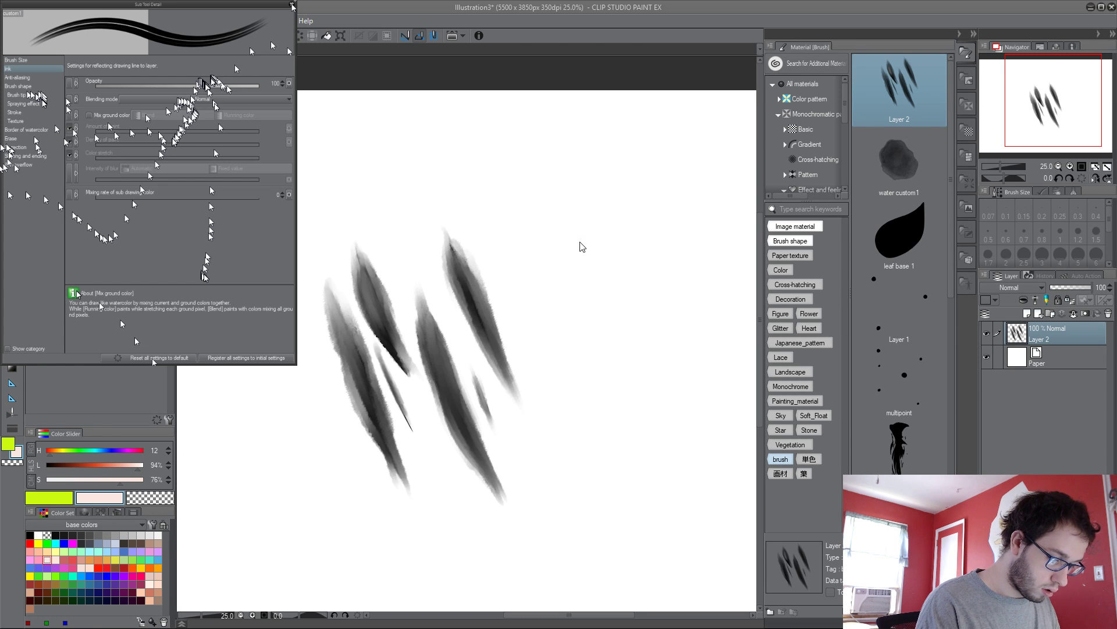
Step: Switch to the Illustration canvas, set Layer 2's expression color to Gray, and register it as the brush material Hair fixed
key("ctrl+Tab")
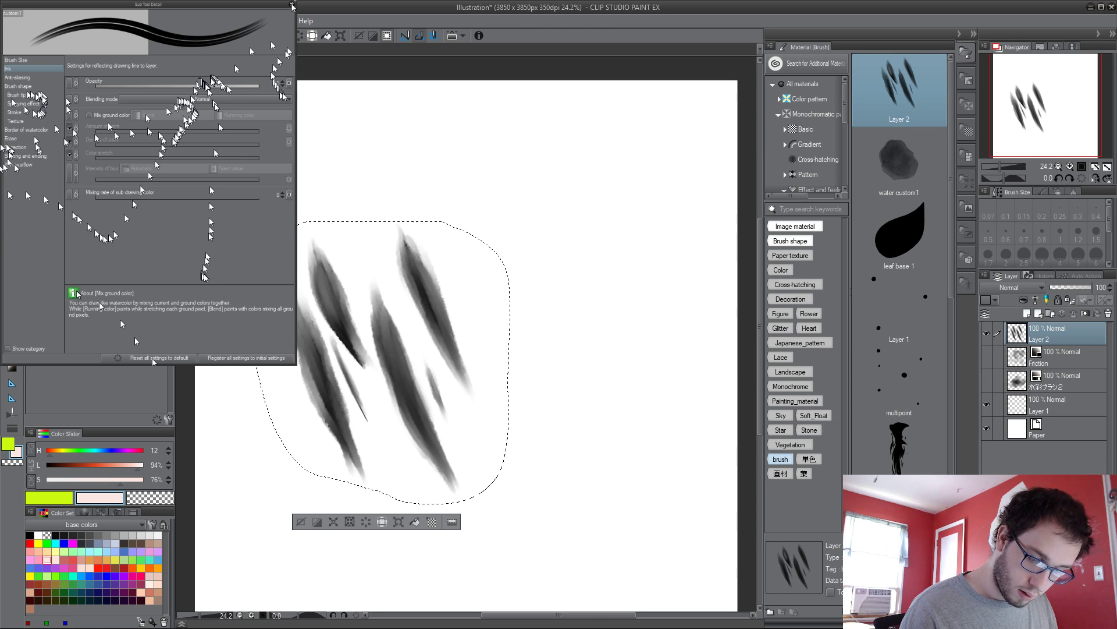
left_click(1041, 192)
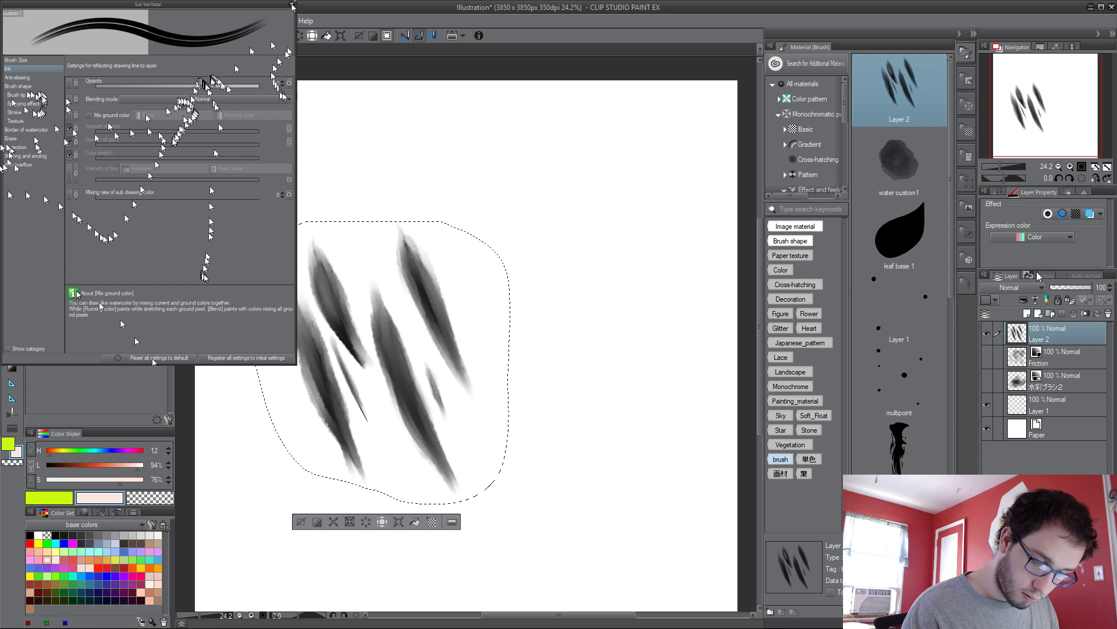
left_click(1037, 301)
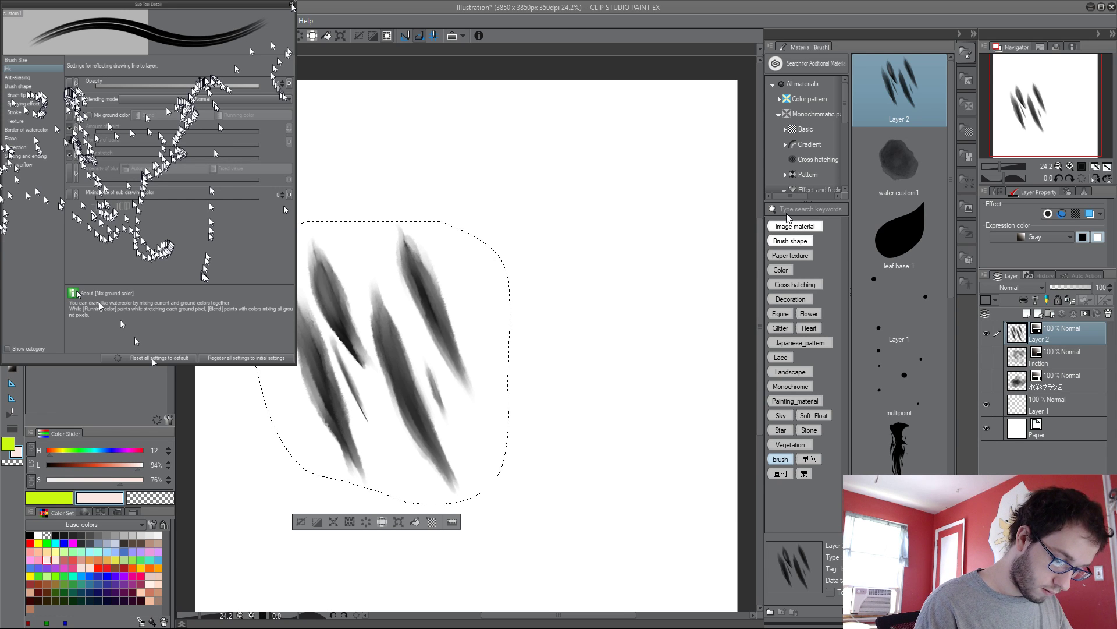
left_click(913, 173)
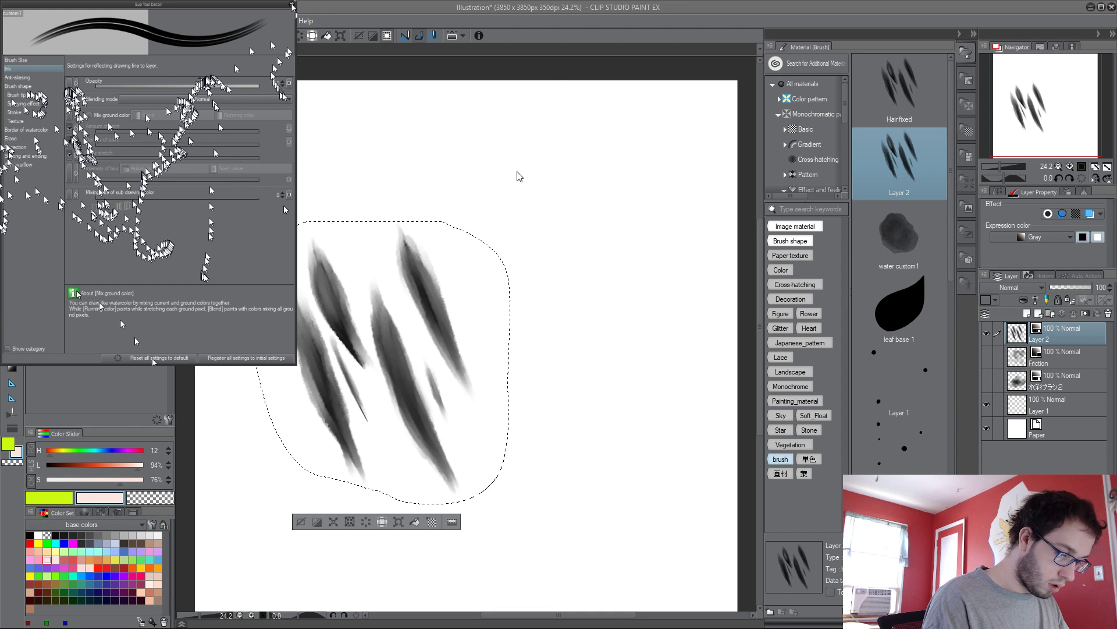
Step: Return to the Illustration3 canvas and replace custom1's brush tip material with Hair fixed
key("ctrl+Tab")
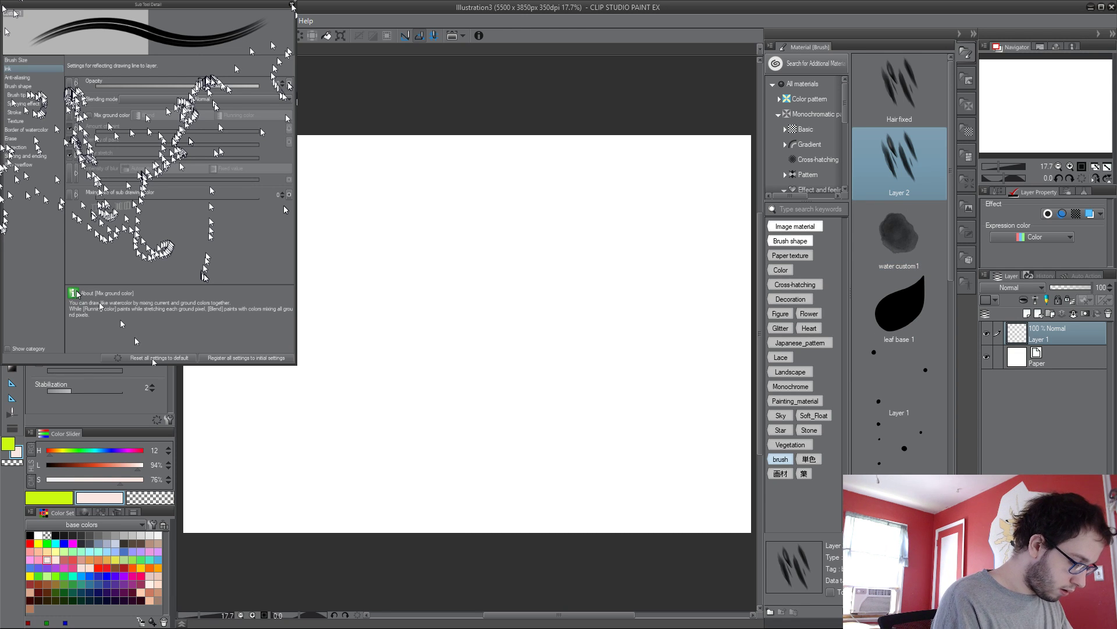
left_click(15, 60)
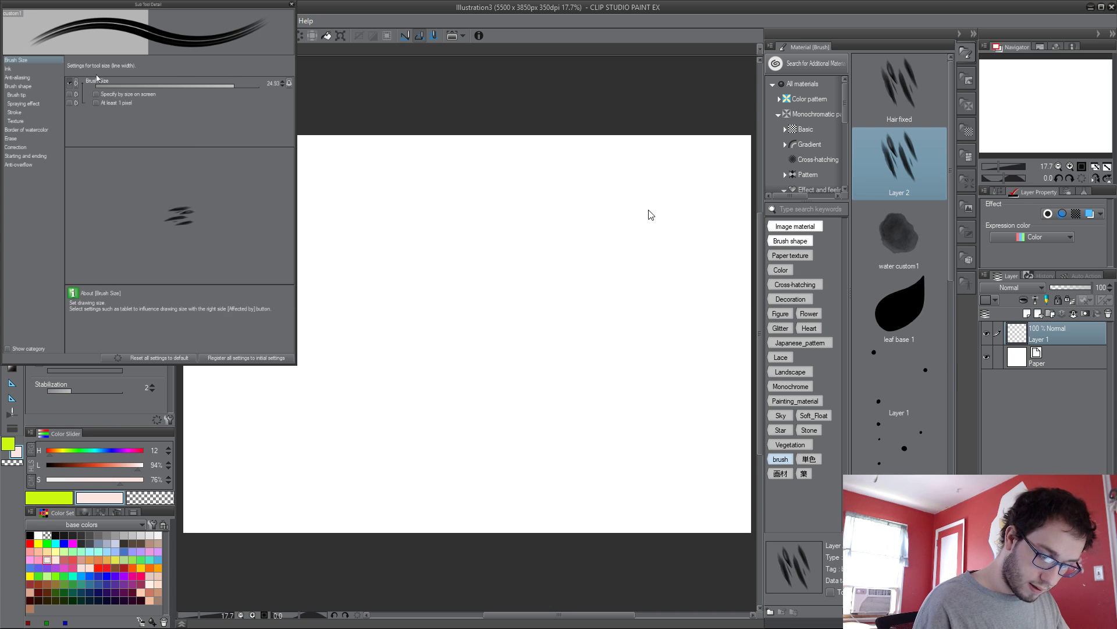
left_click(17, 95)
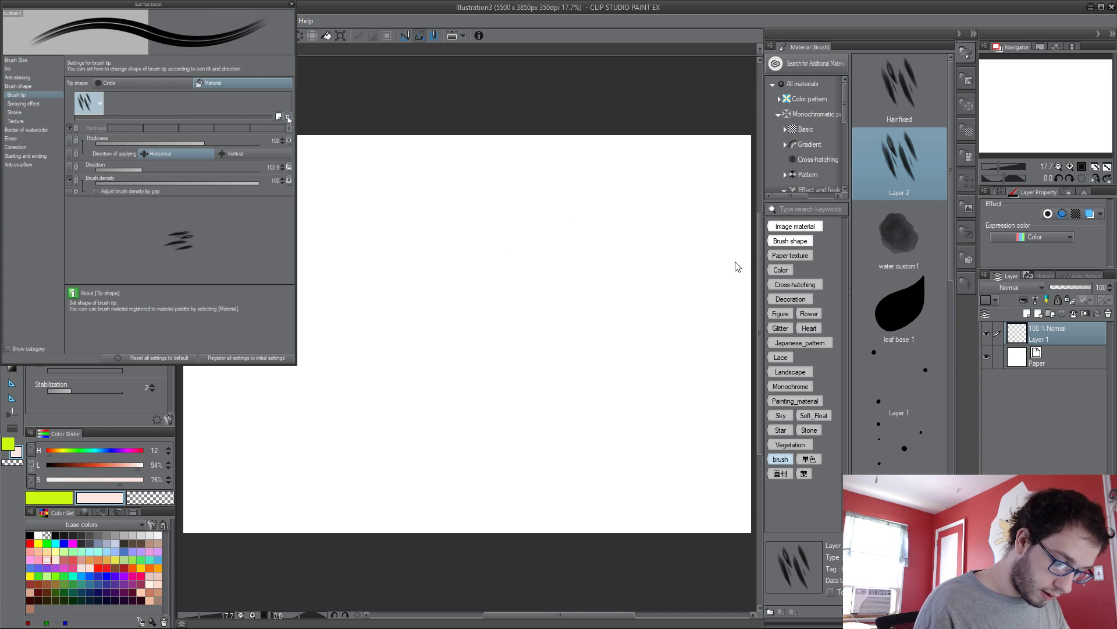
key("Delete")
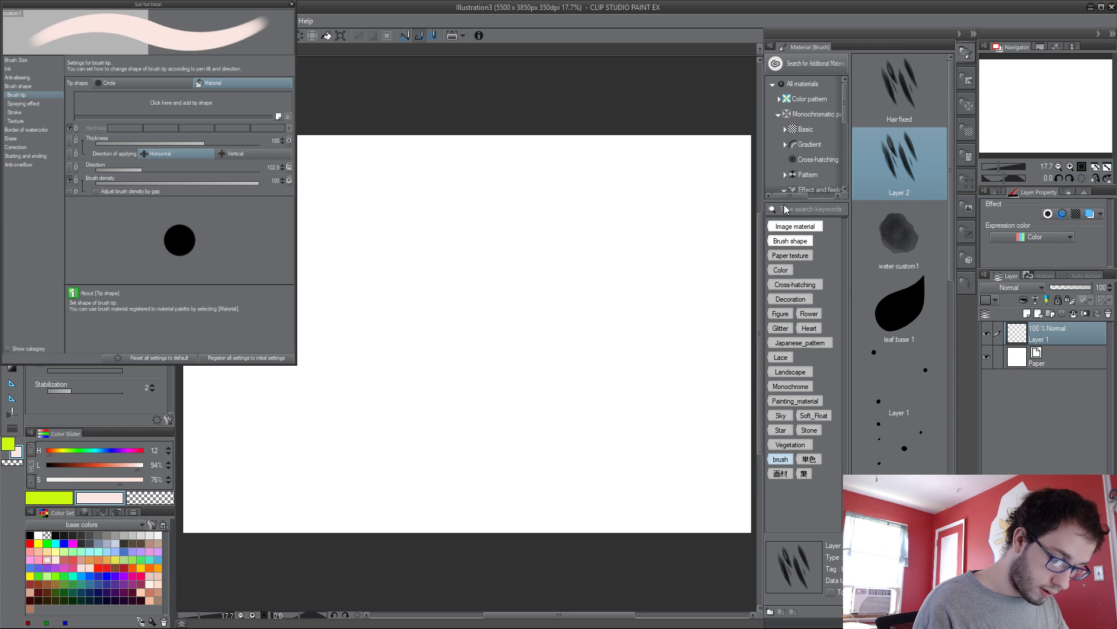
left_click_drag(899, 87, 618, 357)
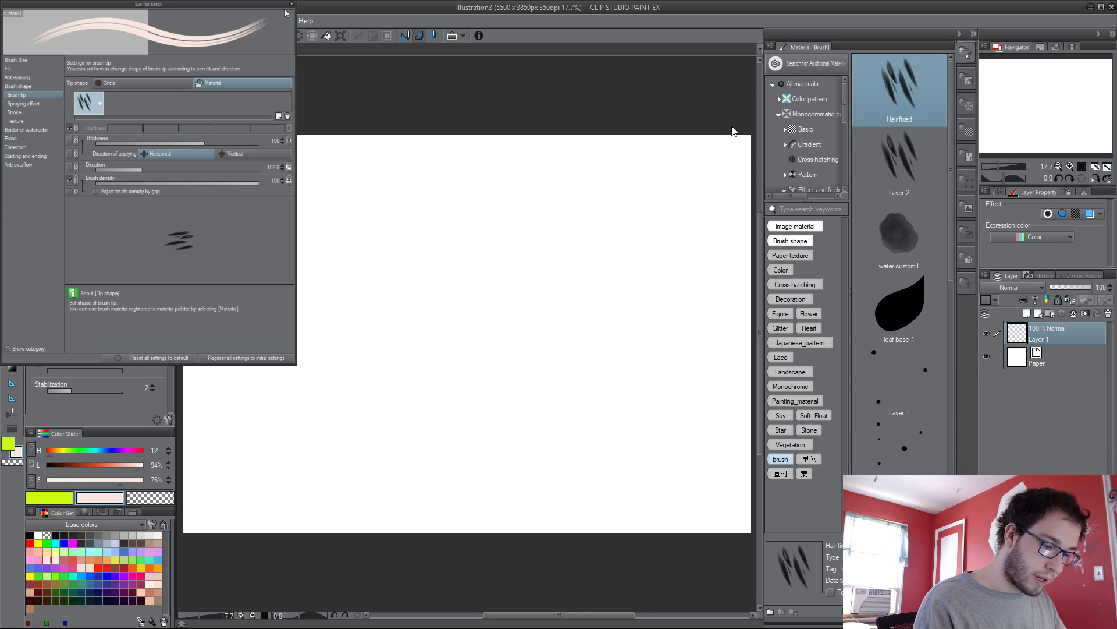
Step: Paint a mass of red strokes with custom1 and add lavender strokes over its lower end to test the new tip
left_click(30, 543)
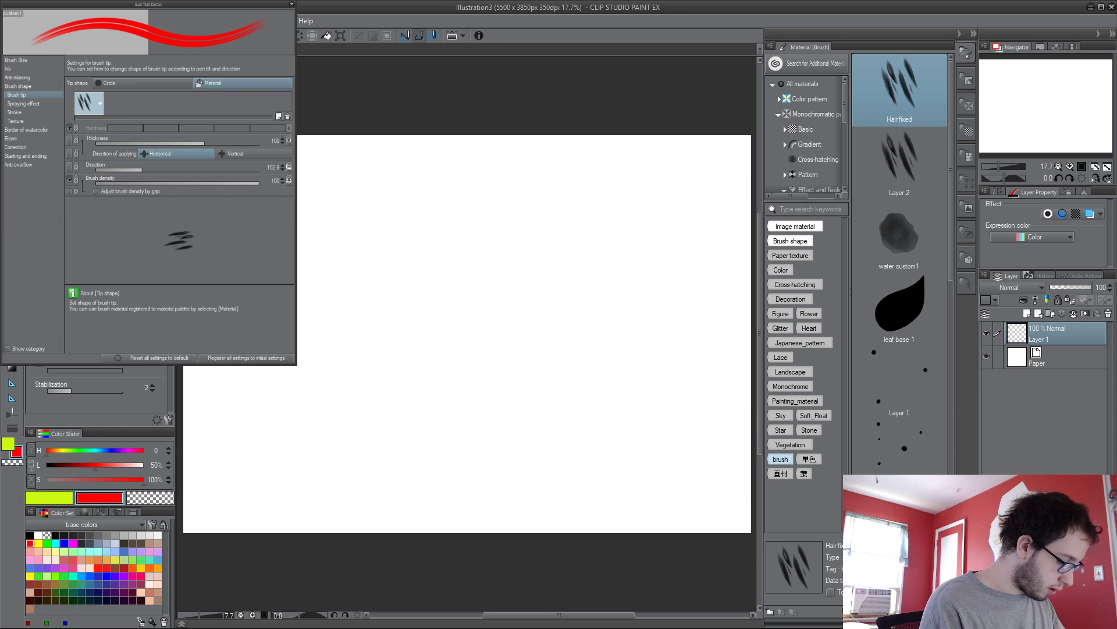
mouse_move(349, 190)
left_mouse_down()
mouse_move(308, 256)
mouse_move(312, 312)
mouse_move(344, 221)
mouse_move(328, 283)
mouse_move(326, 221)
mouse_move(315, 256)
mouse_move(297, 396)
left_mouse_up()
left_click(133, 551)
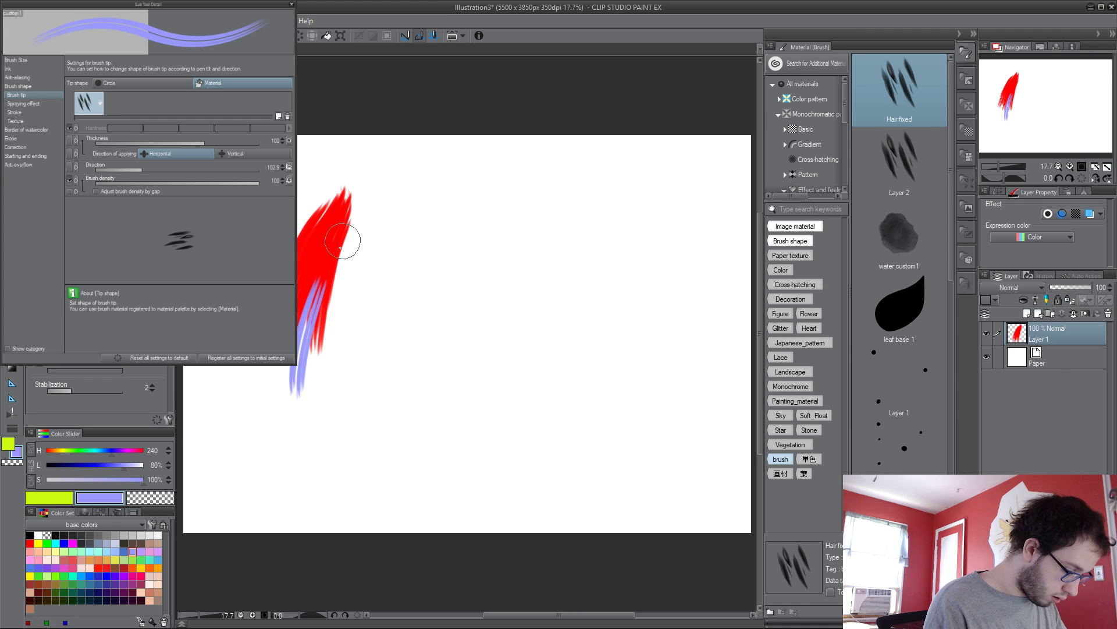
Step: Add more lavender strokes over the red mass, and enable Mix ground color with Blend in custom1's ink settings
mouse_move(319, 280)
left_mouse_down()
mouse_move(285, 388)
mouse_move(270, 364)
left_mouse_up()
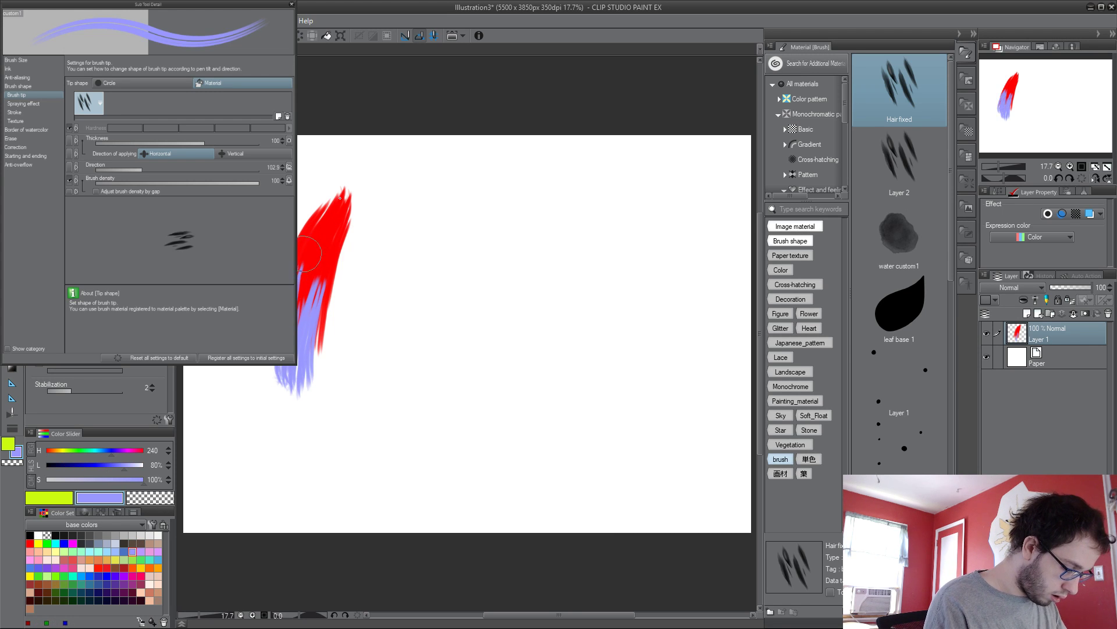
mouse_move(341, 215)
left_mouse_down()
mouse_move(300, 335)
mouse_move(314, 305)
left_mouse_up()
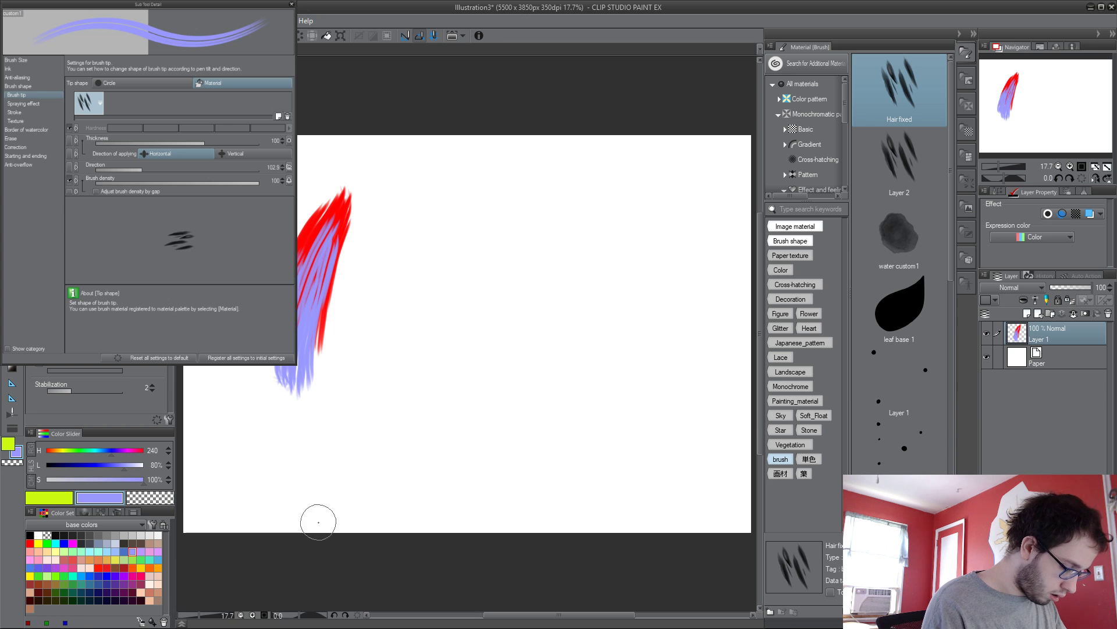
left_click(21, 121)
left_click(18, 95)
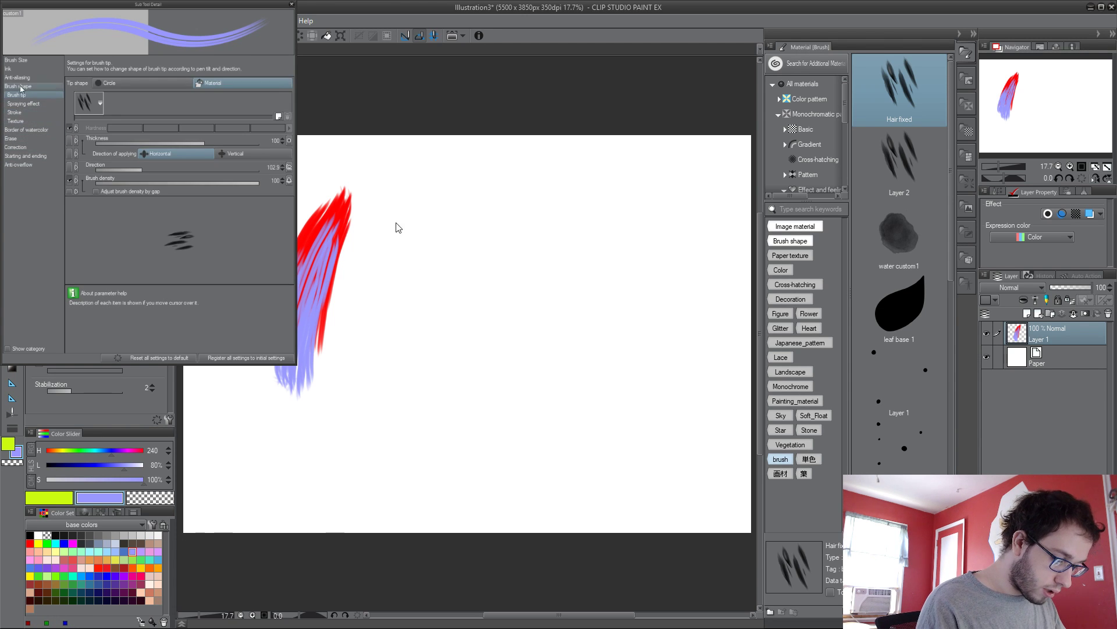
left_click(8, 69)
left_click(89, 115)
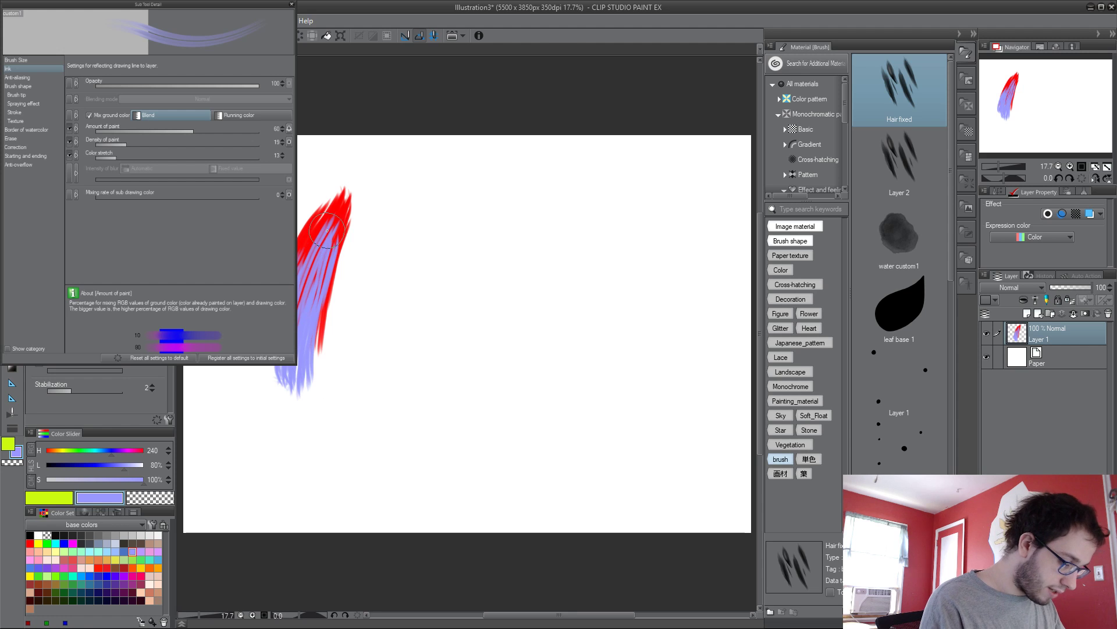
Step: Test the color mixing by blending lavender strokes up into the red and painting peach strokes beside the mass's lower end
mouse_move(327, 230)
left_mouse_down()
mouse_move(314, 282)
mouse_move(300, 277)
left_mouse_up()
mouse_move(348, 207)
left_mouse_down()
mouse_move(319, 317)
mouse_move(318, 262)
mouse_move(300, 286)
left_mouse_up()
left_click_drag(315, 210, 300, 265)
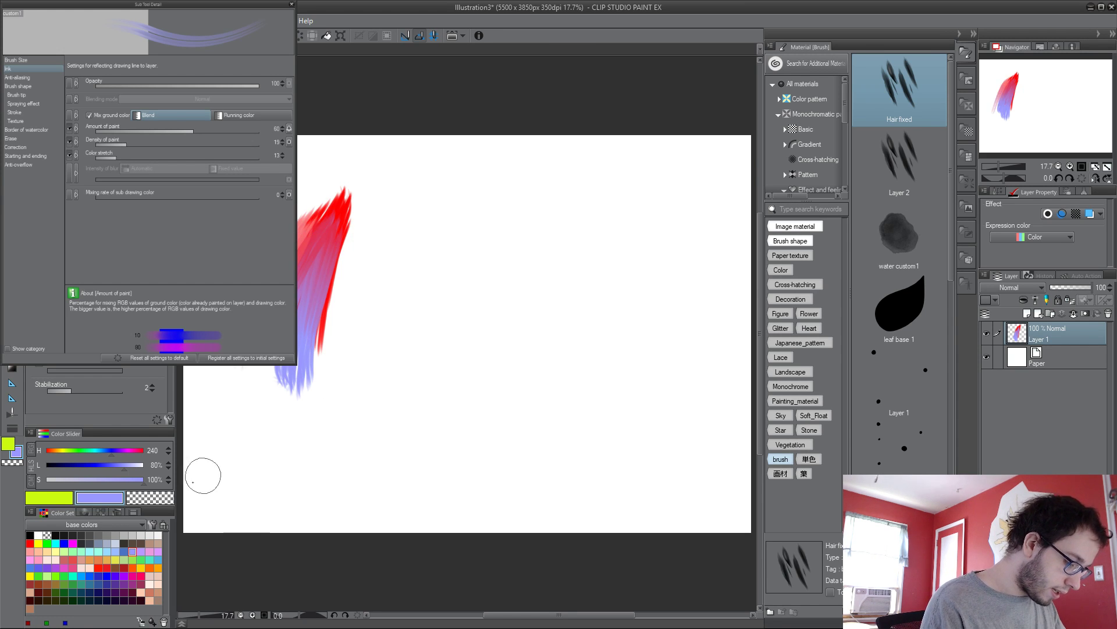
left_click(38, 551)
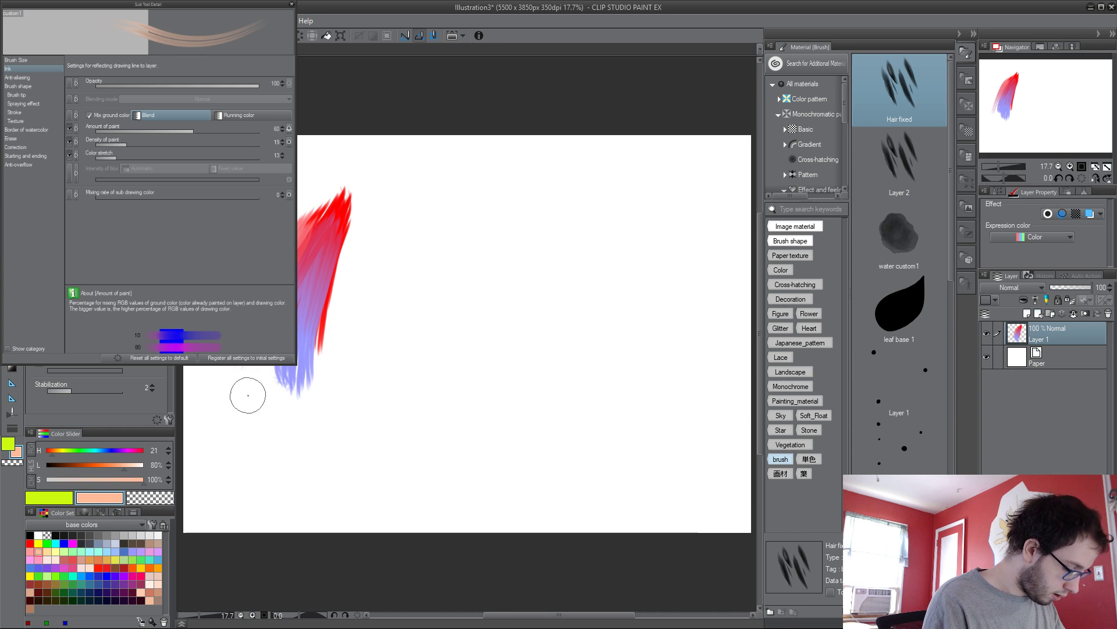
mouse_move(262, 366)
left_mouse_down()
mouse_move(238, 419)
mouse_move(262, 422)
left_mouse_up()
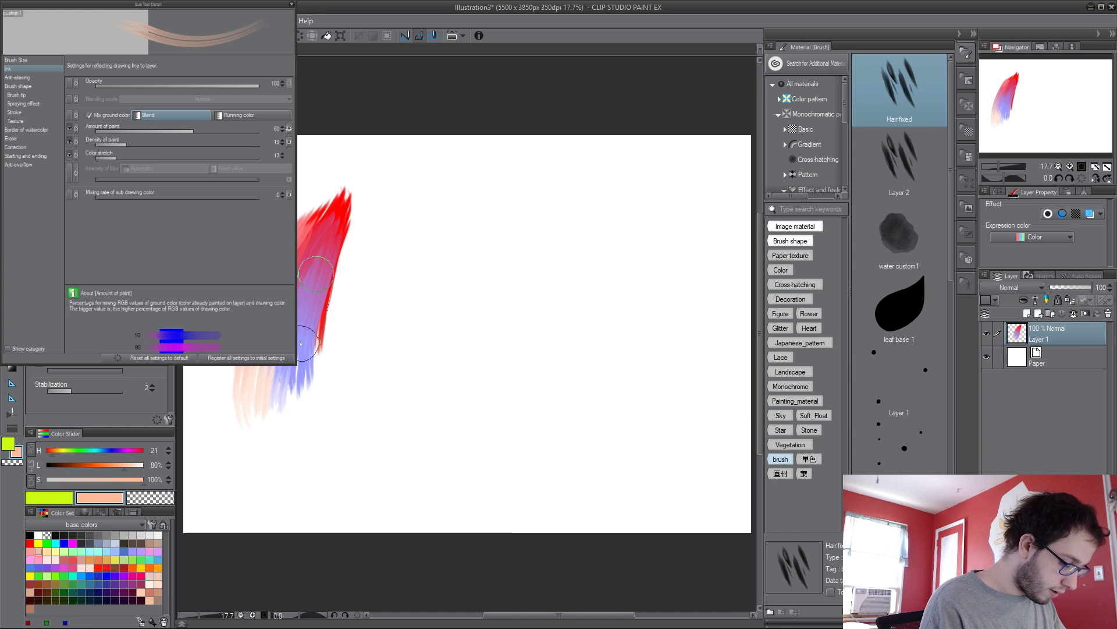
Step: Clear the layer and paint a fresh mass of pure blue strokes with custom1
key("Delete")
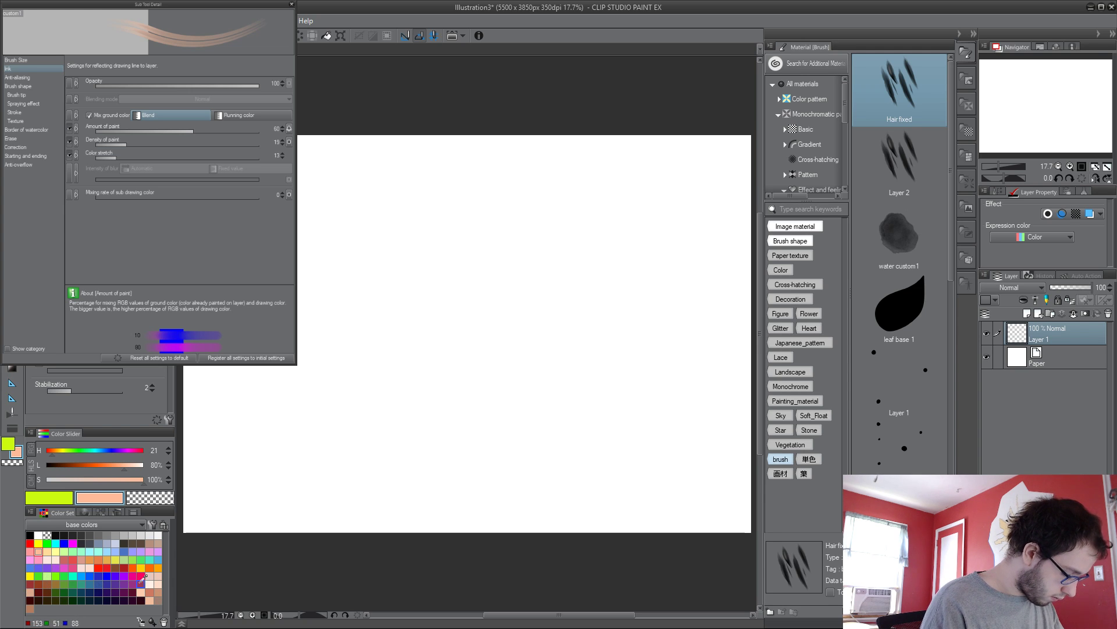
left_click(31, 591)
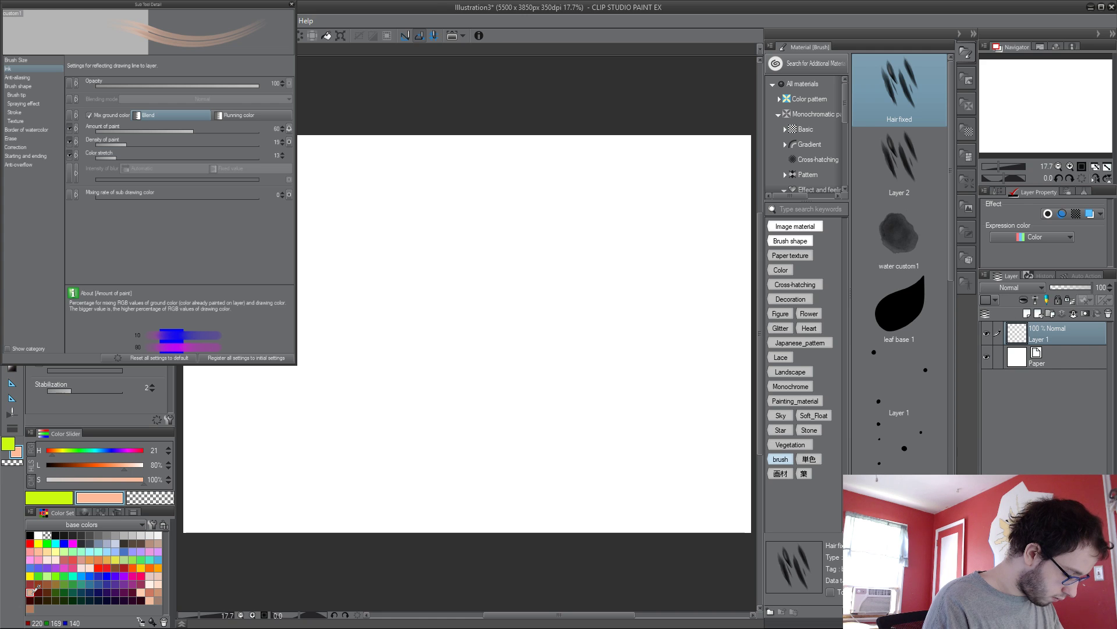
left_click(149, 584)
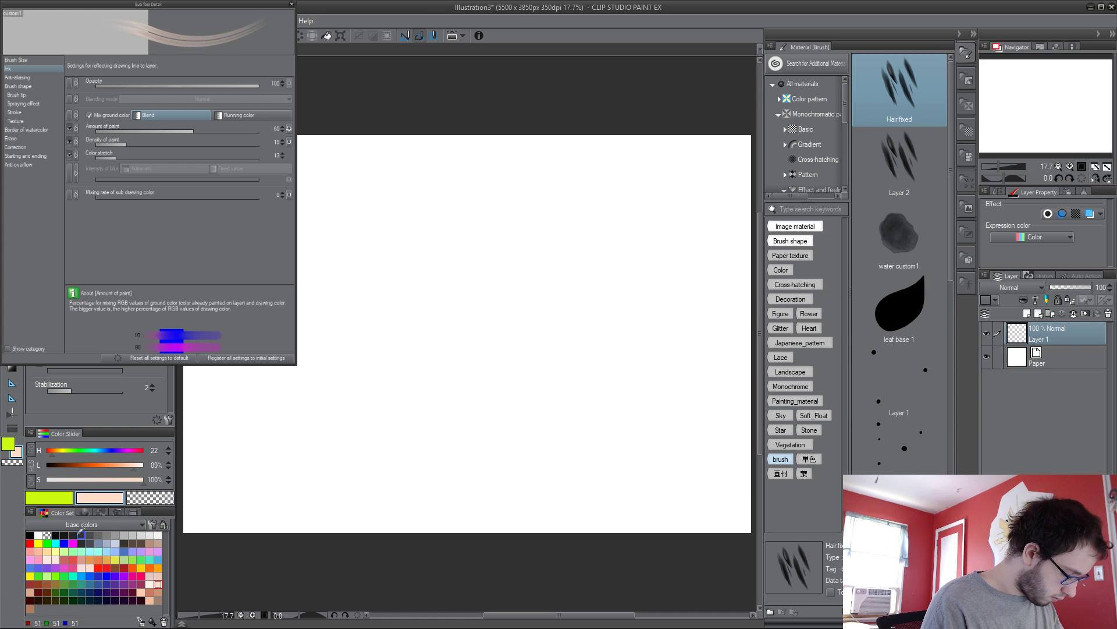
left_click(53, 501)
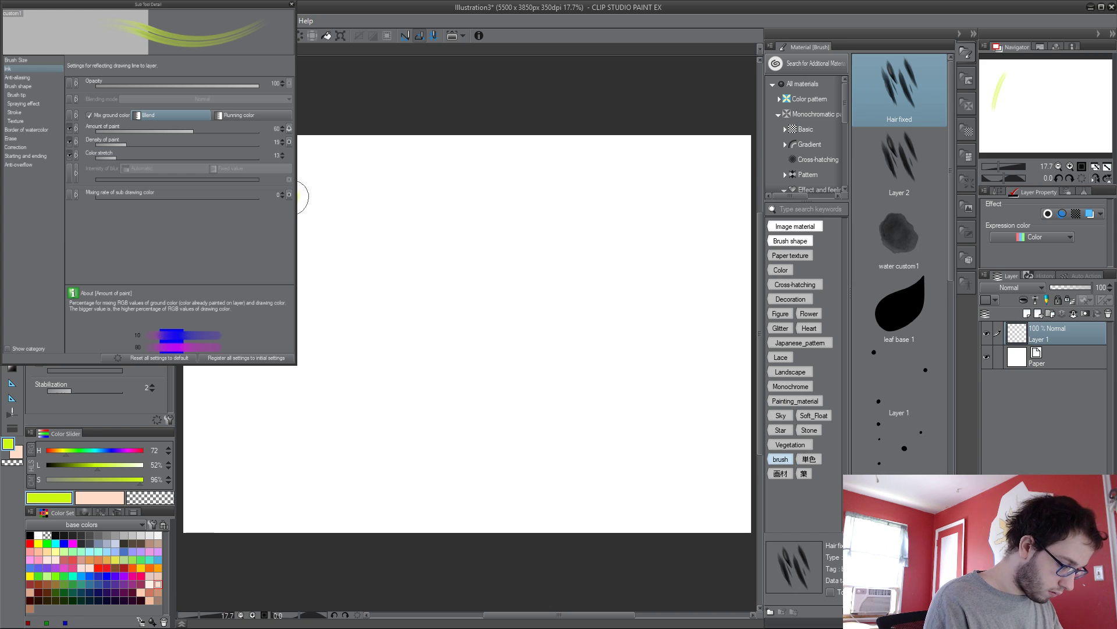
left_click(89, 560)
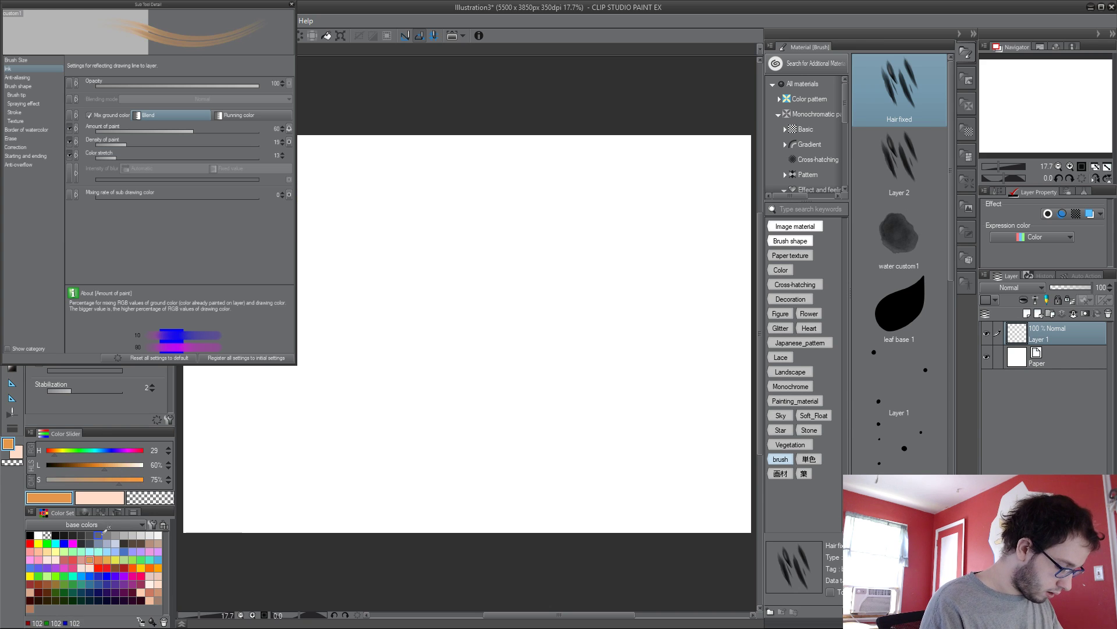
left_click(108, 575)
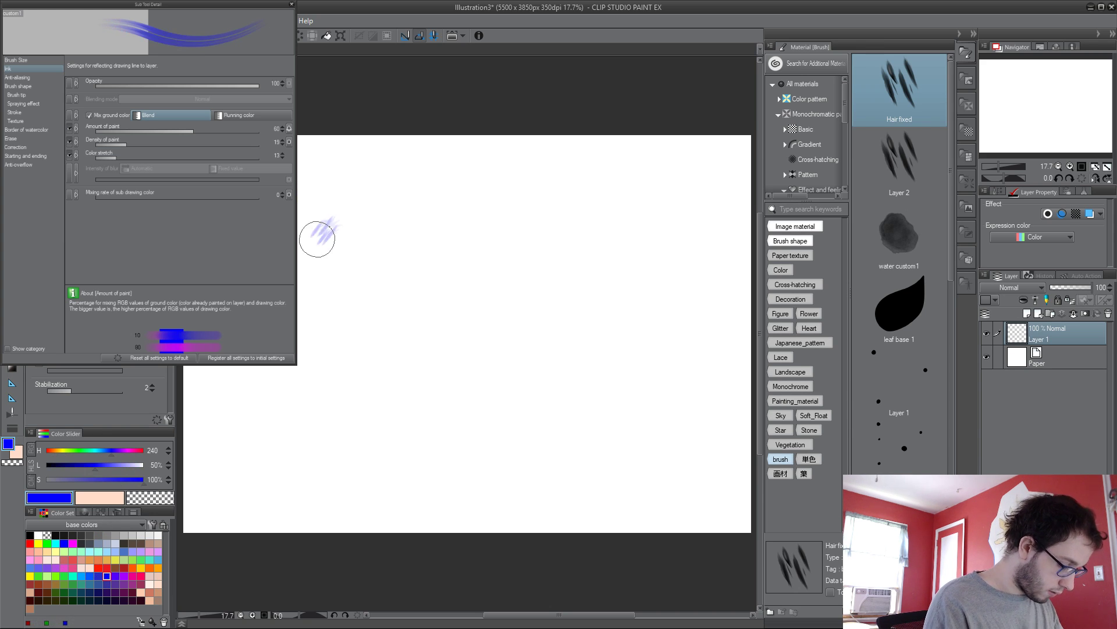
mouse_move(335, 221)
left_mouse_down()
mouse_move(301, 299)
mouse_move(340, 204)
mouse_move(291, 366)
mouse_move(303, 375)
left_mouse_up()
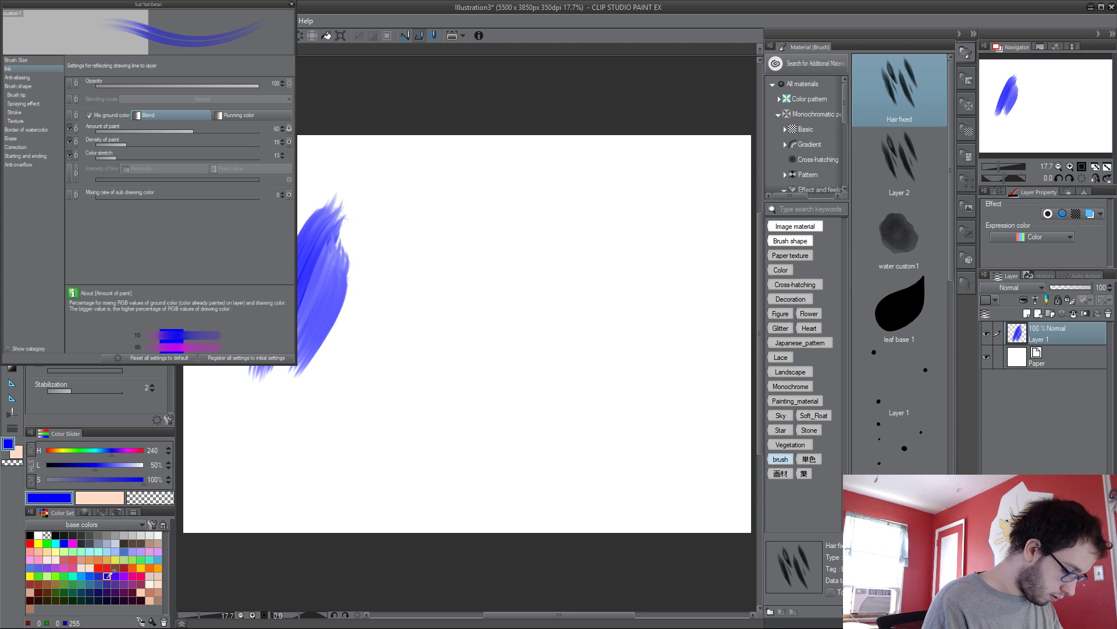
Step: Paint green strokes at the lower end of the blue mass, blending them up into the blue
left_click(140, 559)
mouse_move(286, 419)
left_mouse_down()
mouse_move(307, 353)
mouse_move(285, 404)
mouse_move(303, 303)
mouse_move(299, 337)
mouse_move(256, 411)
left_mouse_up()
mouse_move(305, 250)
left_mouse_down()
mouse_move(295, 349)
mouse_move(321, 284)
mouse_move(306, 272)
mouse_move(268, 360)
mouse_move(310, 254)
mouse_move(269, 365)
mouse_move(332, 221)
left_mouse_up()
Step: Work light aqua strokes down through the blue-green mass and extend its lower end with longer green strokes
left_click(98, 551)
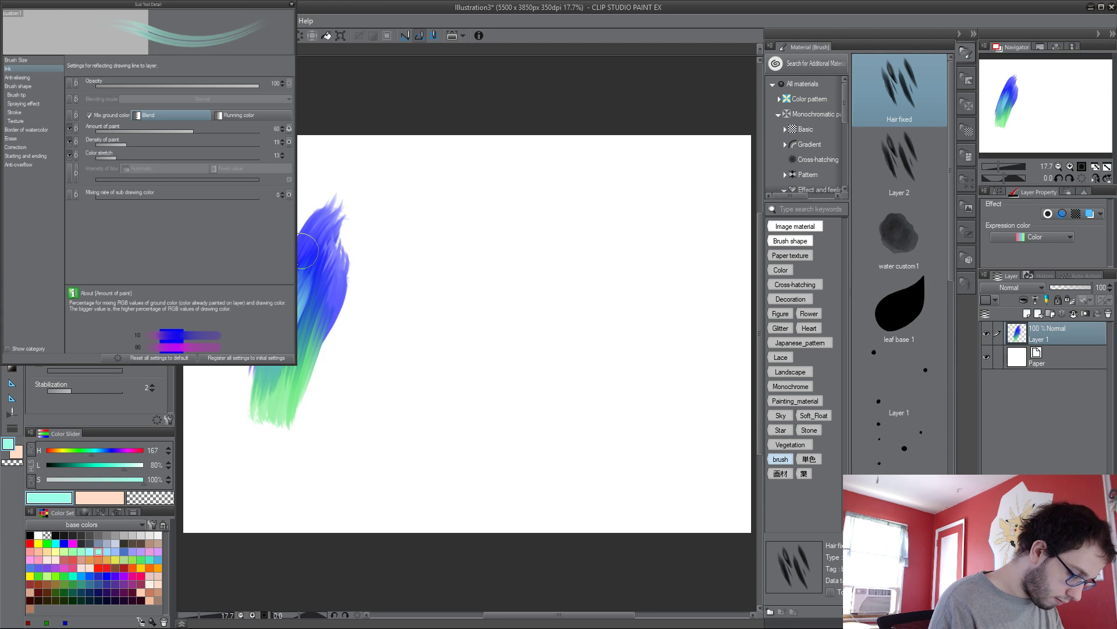
left_click_drag(315, 299, 267, 410)
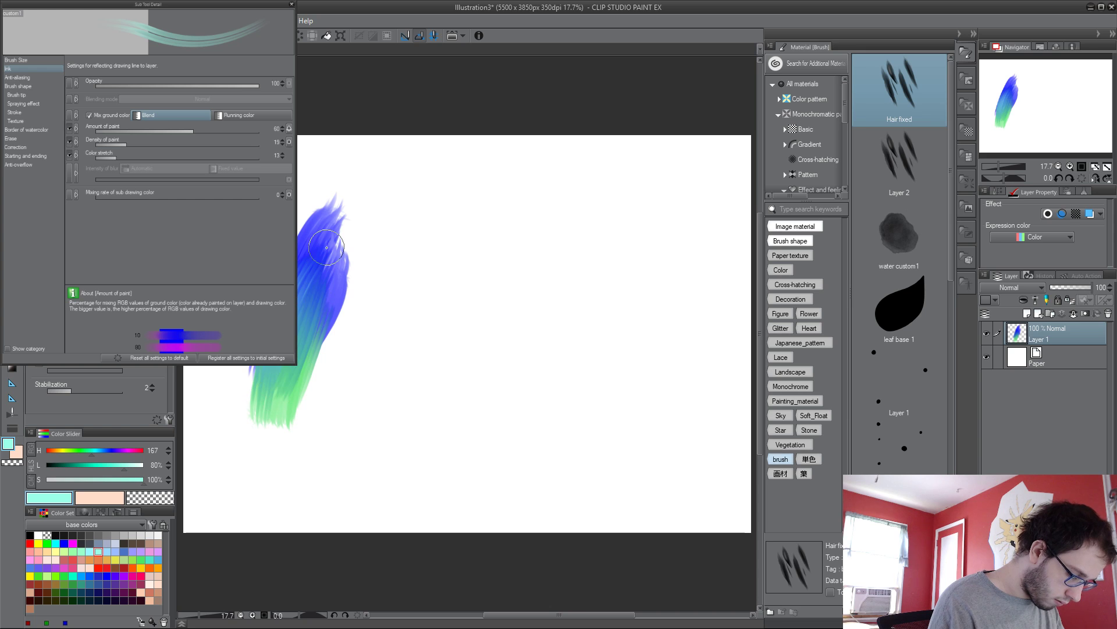
left_click_drag(326, 239, 294, 381)
left_click_drag(311, 297, 269, 439)
left_click_drag(262, 382, 255, 442)
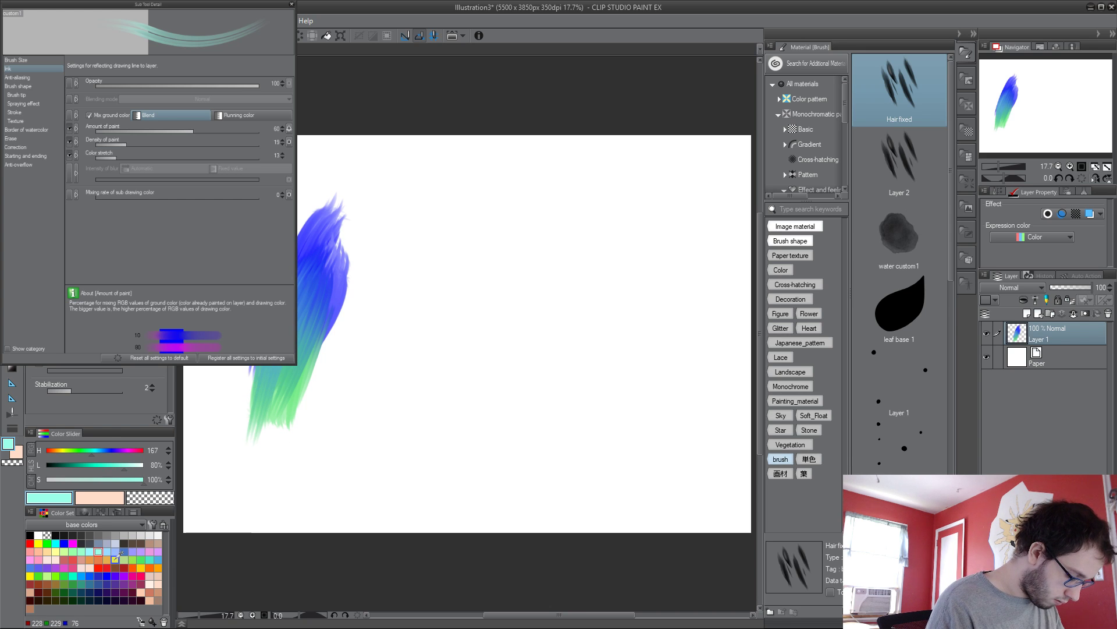
left_click(141, 560)
mouse_move(275, 391)
left_mouse_down()
mouse_move(259, 491)
mouse_move(252, 459)
mouse_move(277, 469)
left_mouse_up()
mouse_move(326, 238)
left_mouse_down()
mouse_move(300, 309)
mouse_move(302, 290)
left_mouse_up()
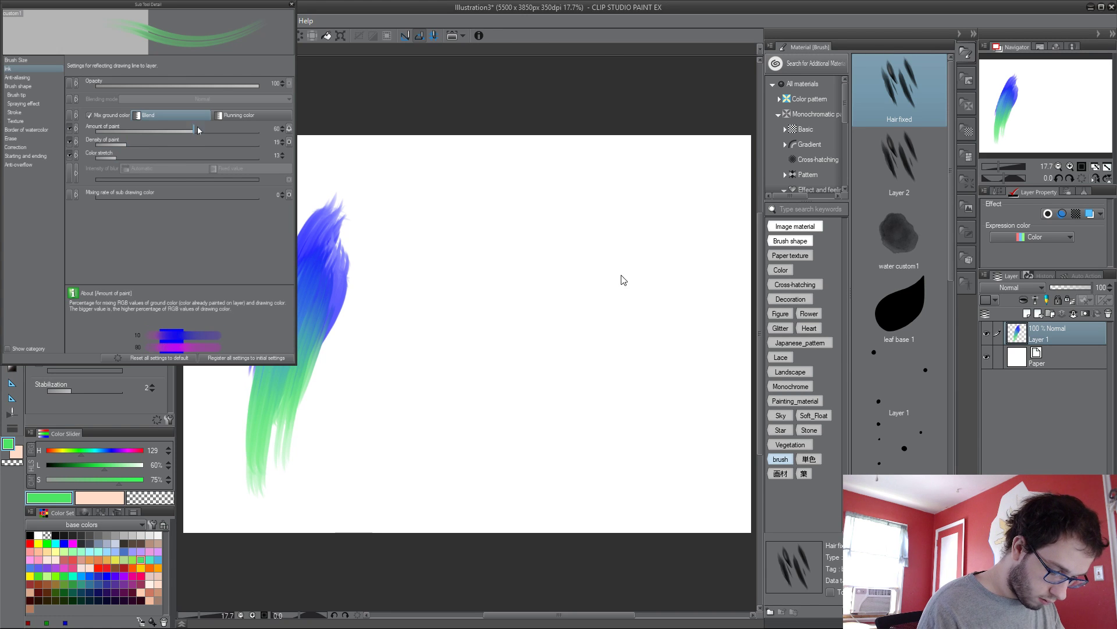
Step: Set the Amount of paint to 47 and test it with green and yellow strokes beside the blue-green mass
left_click_drag(192, 133, 172, 135)
left_click_drag(302, 150, 224, 372)
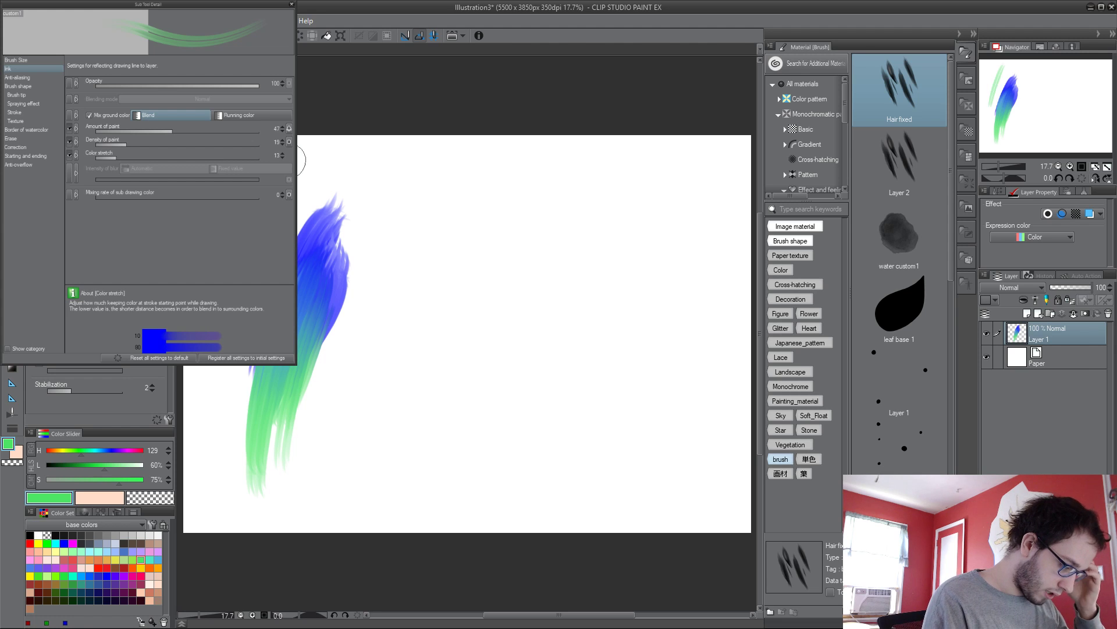
left_click(132, 560)
left_click(115, 560)
left_click_drag(222, 424, 214, 368)
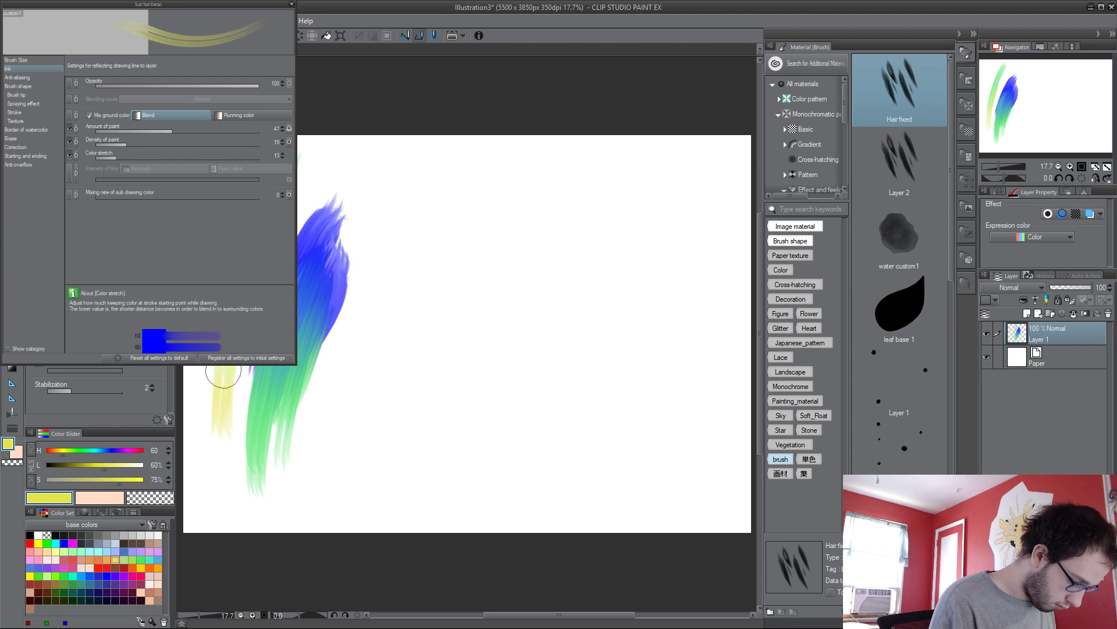
left_click_drag(221, 430, 218, 373)
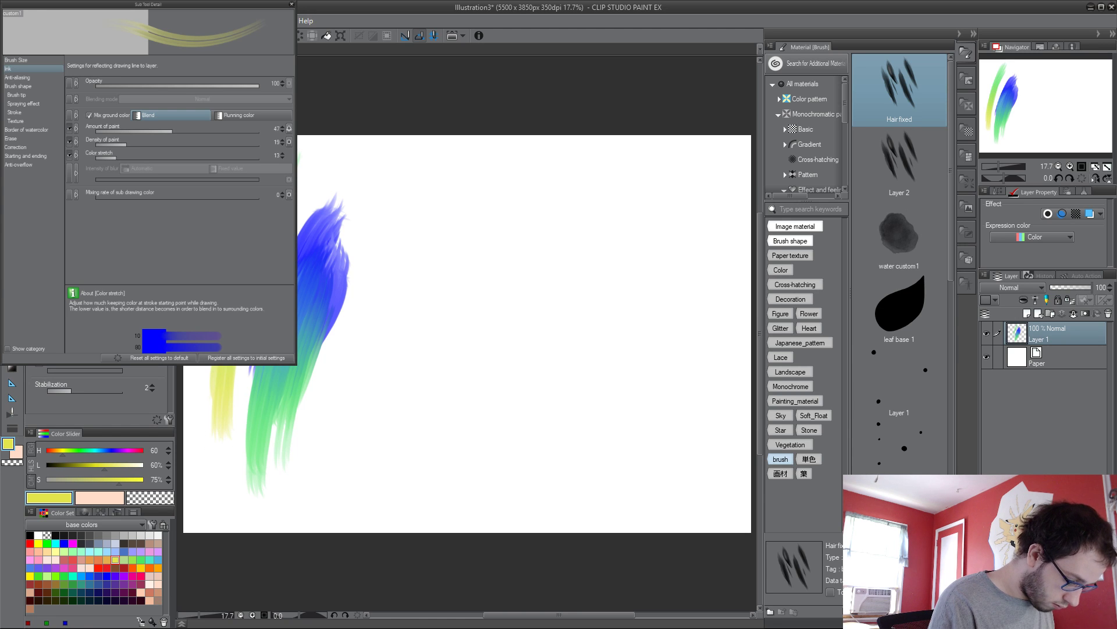
Step: Set Amount of paint to 53, Density of paint to 25 and Color stretch to 8, and clear the layer
left_click(182, 131)
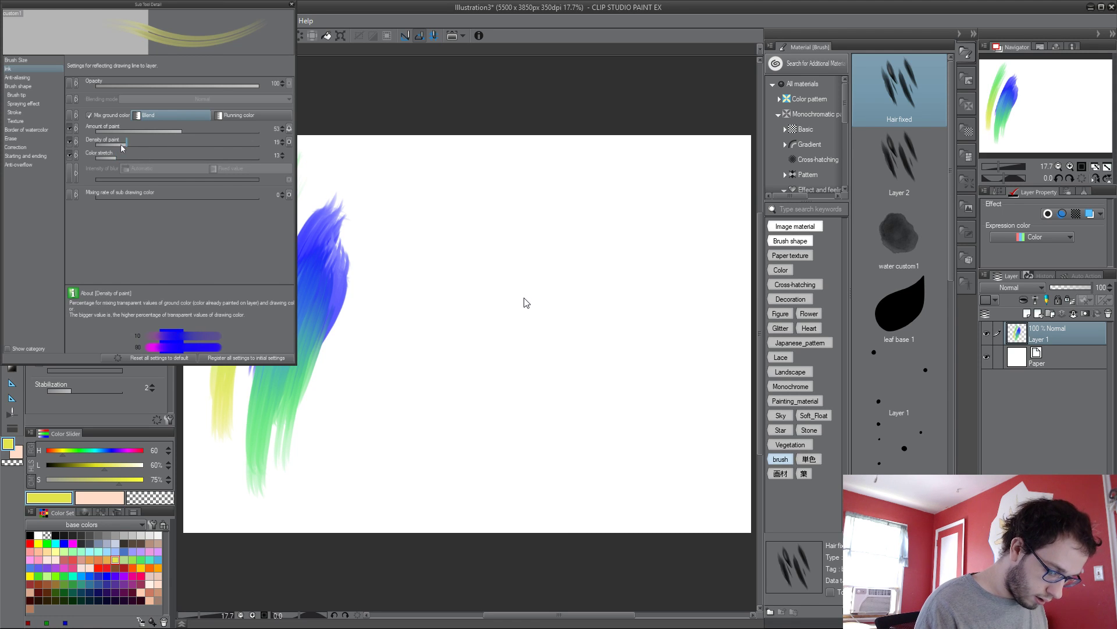
left_click(136, 145)
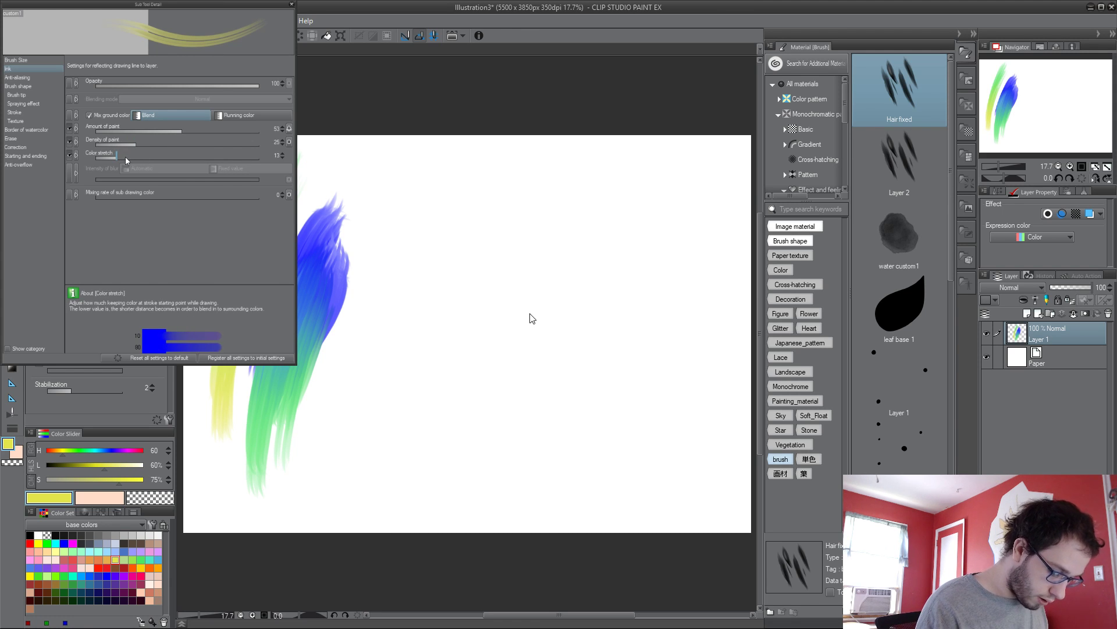
left_click_drag(116, 158, 109, 158)
key("Delete")
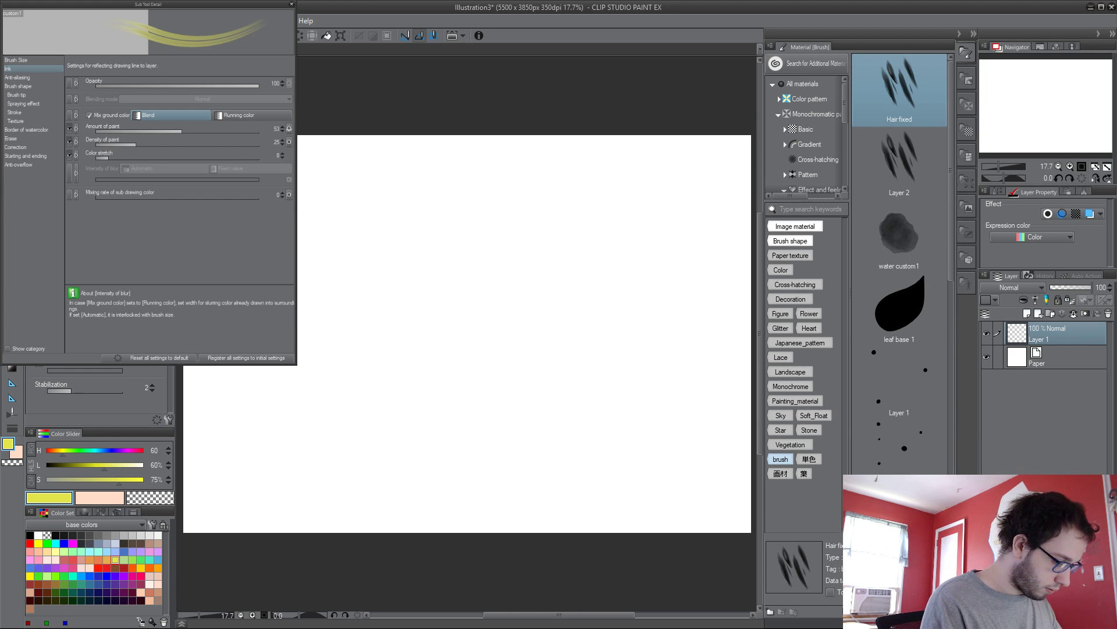
Step: Paint long curved yellow strokes near the canvas's left edge and a second yellow hair-like lock near its center
left_click_drag(257, 393, 302, 153)
left_click_drag(298, 232, 308, 495)
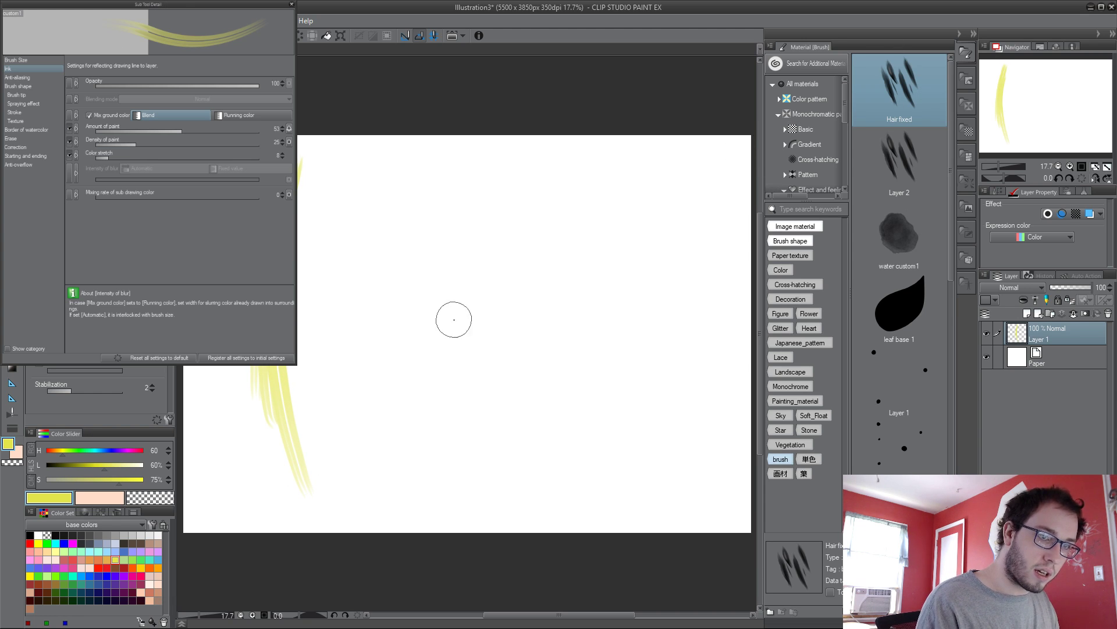
left_click_drag(489, 235, 449, 414)
left_click_drag(479, 209, 465, 379)
left_click_drag(485, 184, 407, 436)
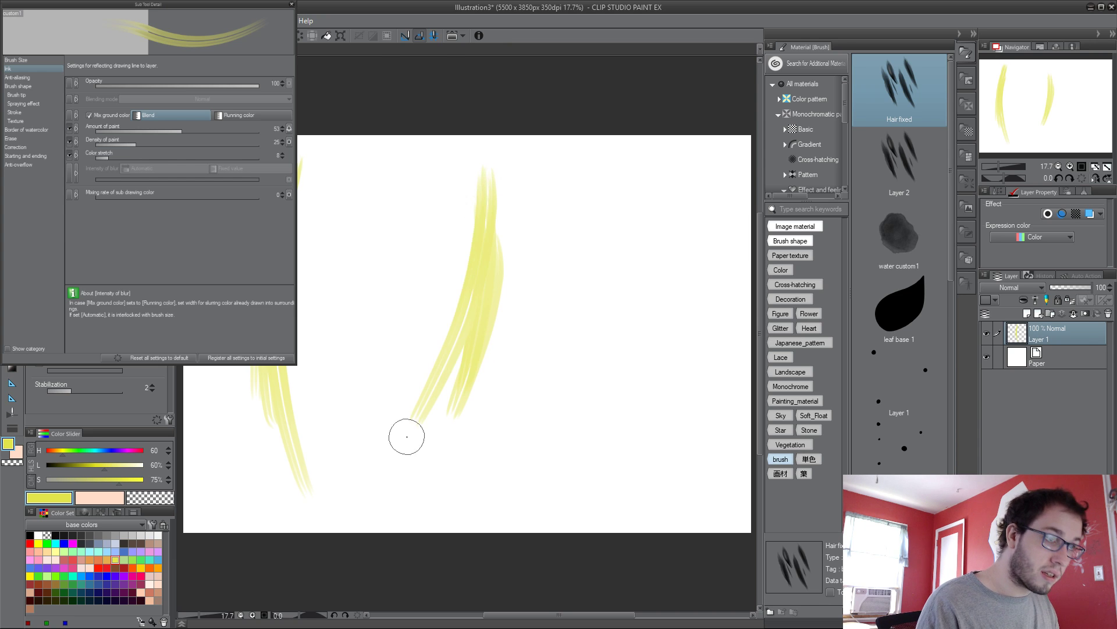
left_click_drag(486, 212, 452, 326)
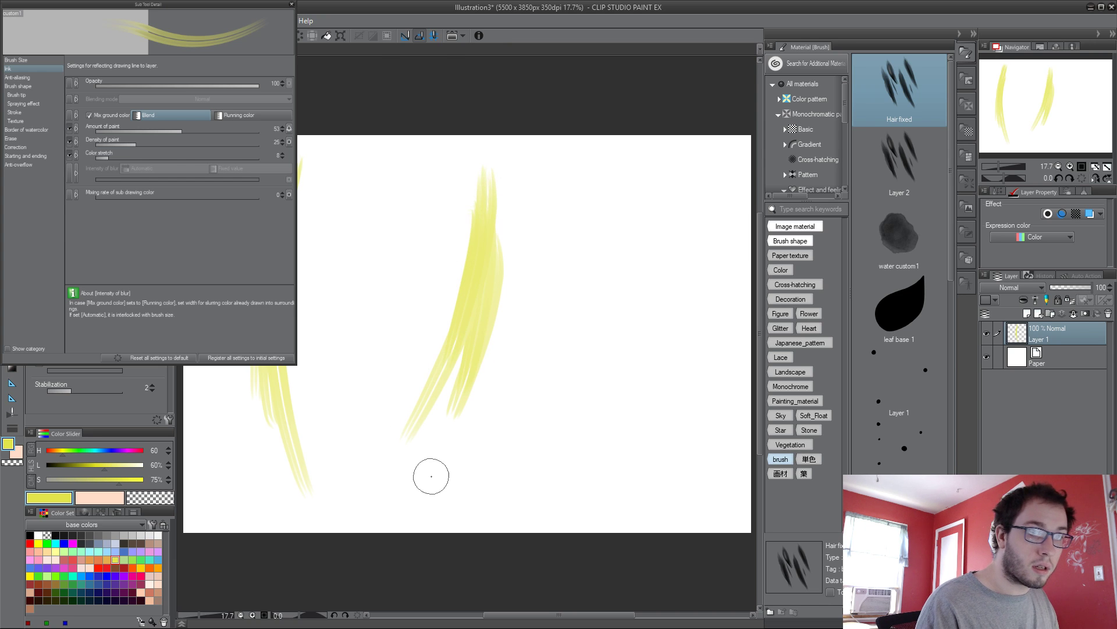
Step: Blend orange strokes through the central yellow lock, extending its lower end and reworking its upper part
left_click(149, 567)
left_click_drag(405, 450, 489, 259)
mouse_move(410, 475)
left_mouse_down()
mouse_move(448, 431)
mouse_move(482, 245)
mouse_move(407, 491)
left_mouse_up()
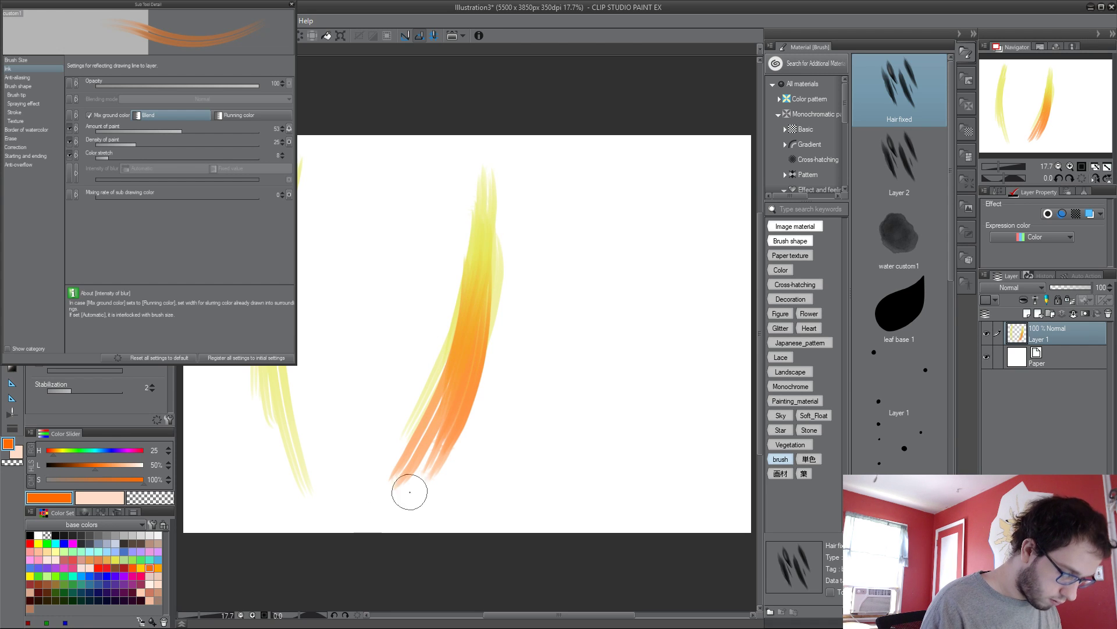
left_click_drag(474, 294, 411, 454)
left_click_drag(489, 227, 428, 454)
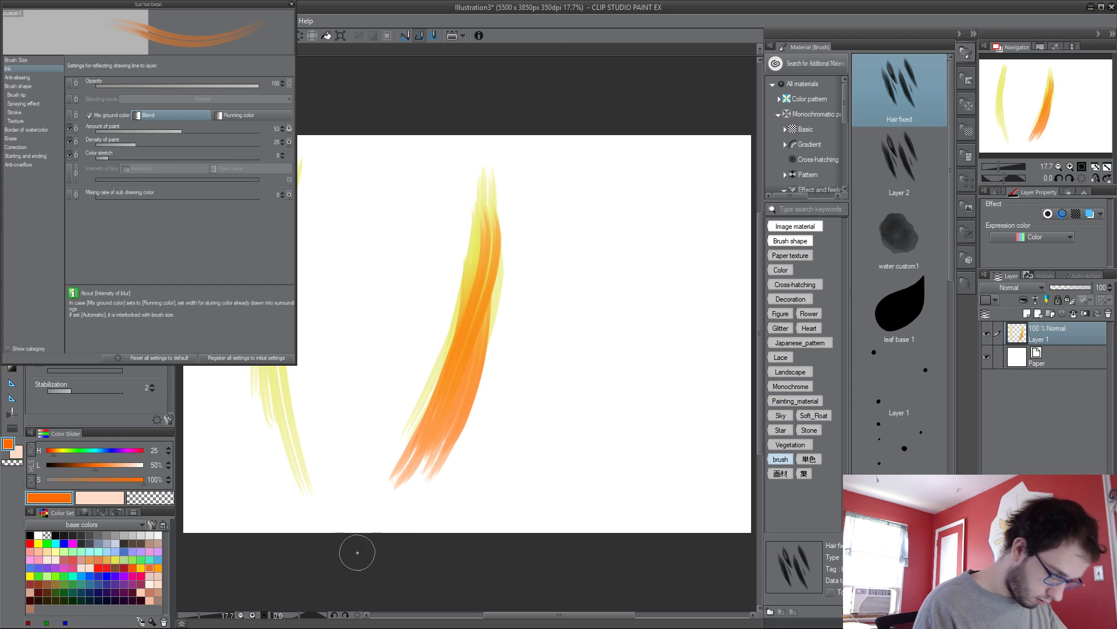
mouse_move(476, 237)
left_mouse_down()
mouse_move(484, 176)
mouse_move(486, 274)
left_mouse_up()
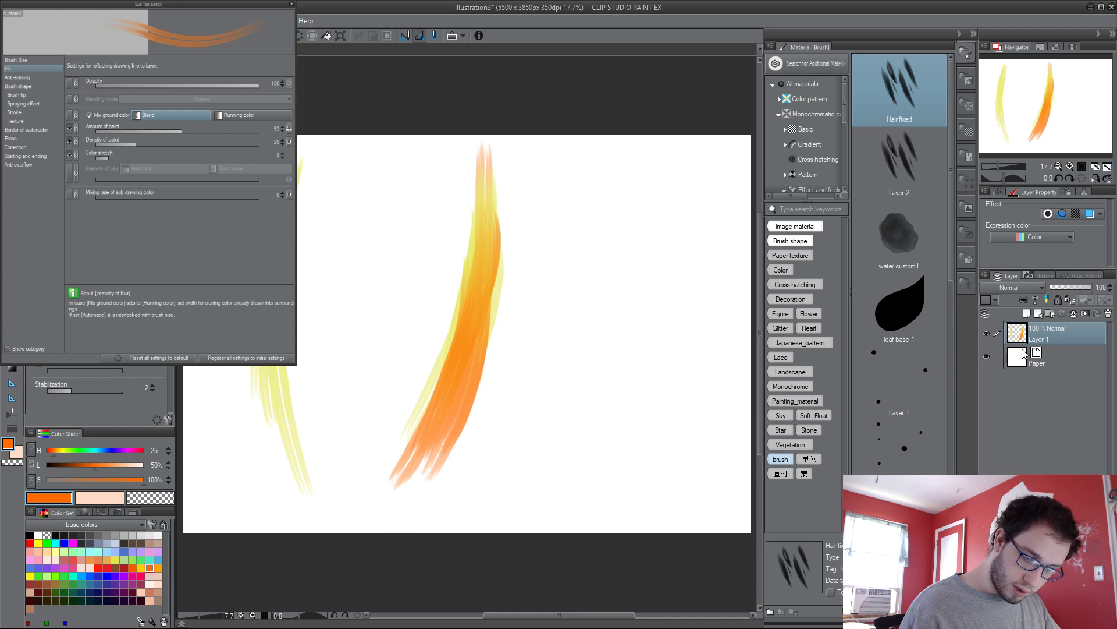
Step: Add a new layer between Layer 1 and Paper and paint thick black Real G-pen strokes behind the orange lock
left_click(1048, 358)
left_click(1027, 313)
key("p")
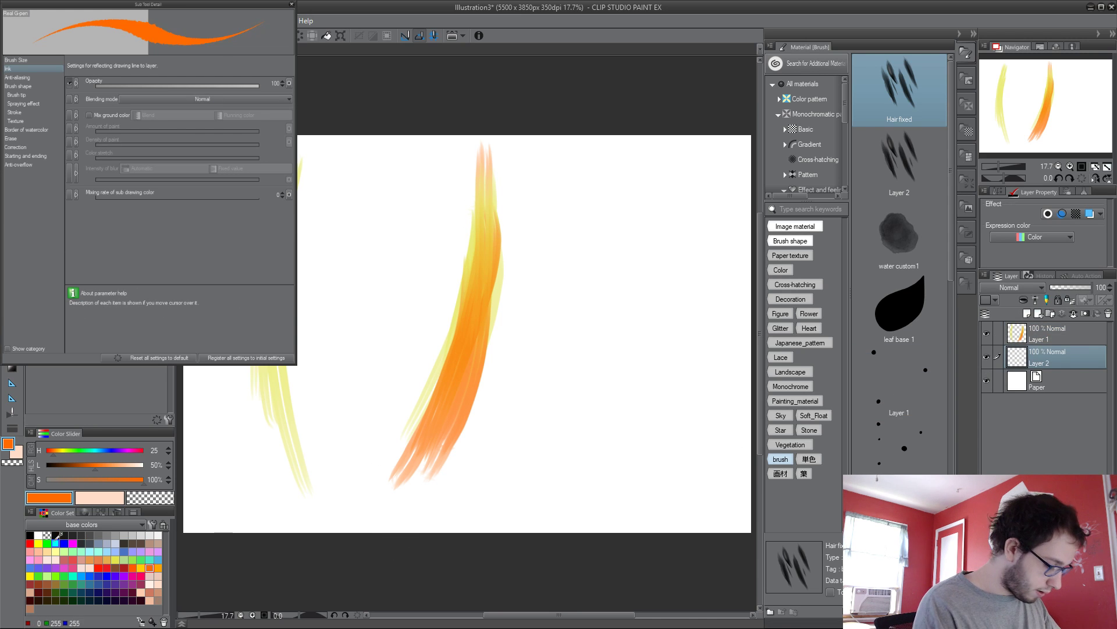
left_click(30, 534)
mouse_move(414, 302)
left_mouse_down()
mouse_move(544, 320)
mouse_move(501, 314)
mouse_move(464, 355)
mouse_move(473, 274)
mouse_move(379, 473)
mouse_move(460, 408)
mouse_move(418, 457)
left_mouse_up()
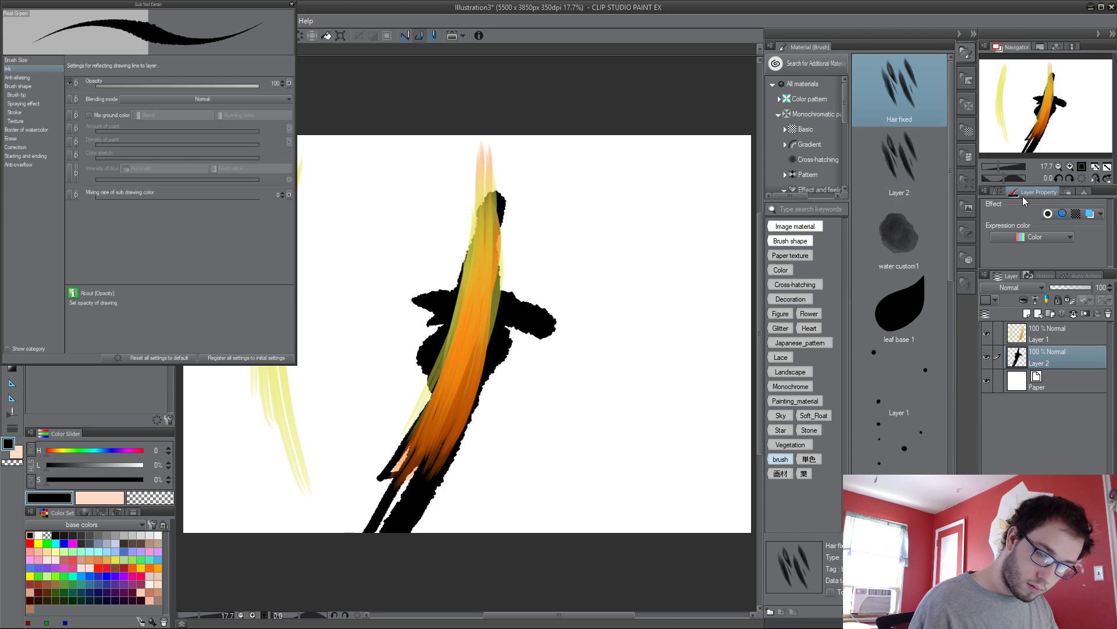
Step: Draw a thin curve beside the lock with the Real G-pen at size 1, and clear all of Layer 2's black marks
left_click(996, 191)
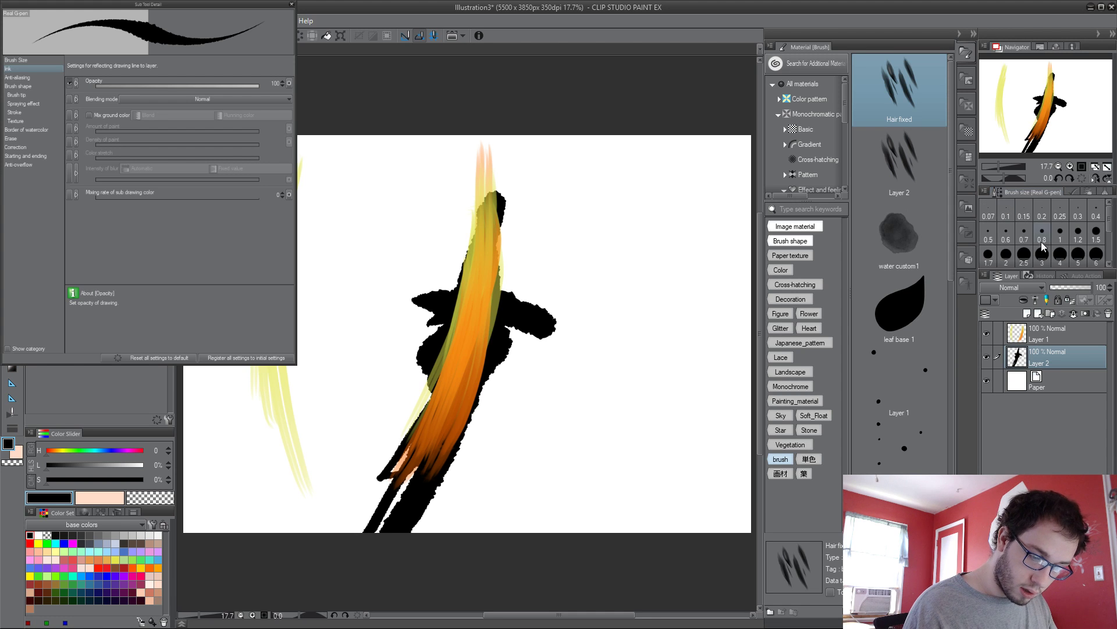
left_click(1063, 235)
left_click_drag(420, 271, 375, 407)
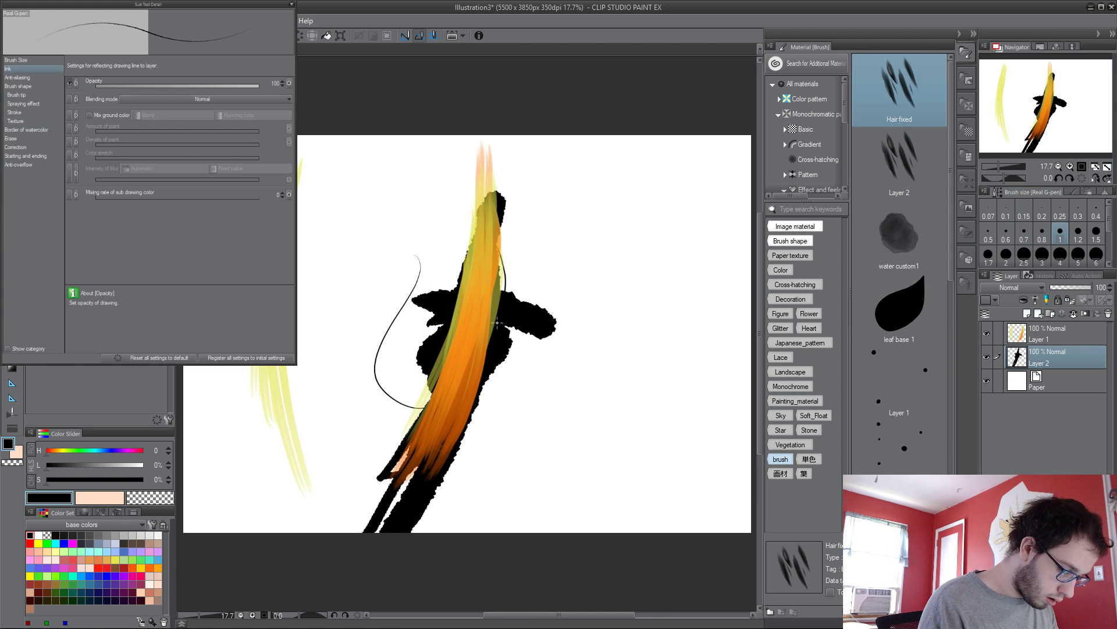
key("Delete")
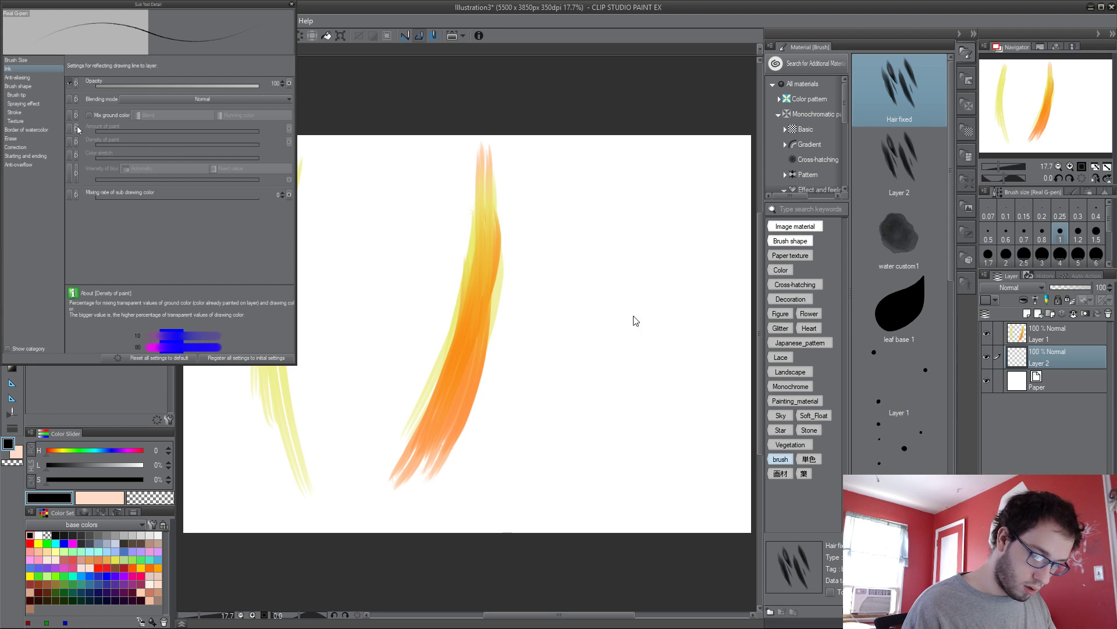
Step: Delete the Layer 2 brush material from the material library and return to the 3850 x 3850 px brush-tip illustration
left_click_drag(431, 250, 500, 460)
key("Delete")
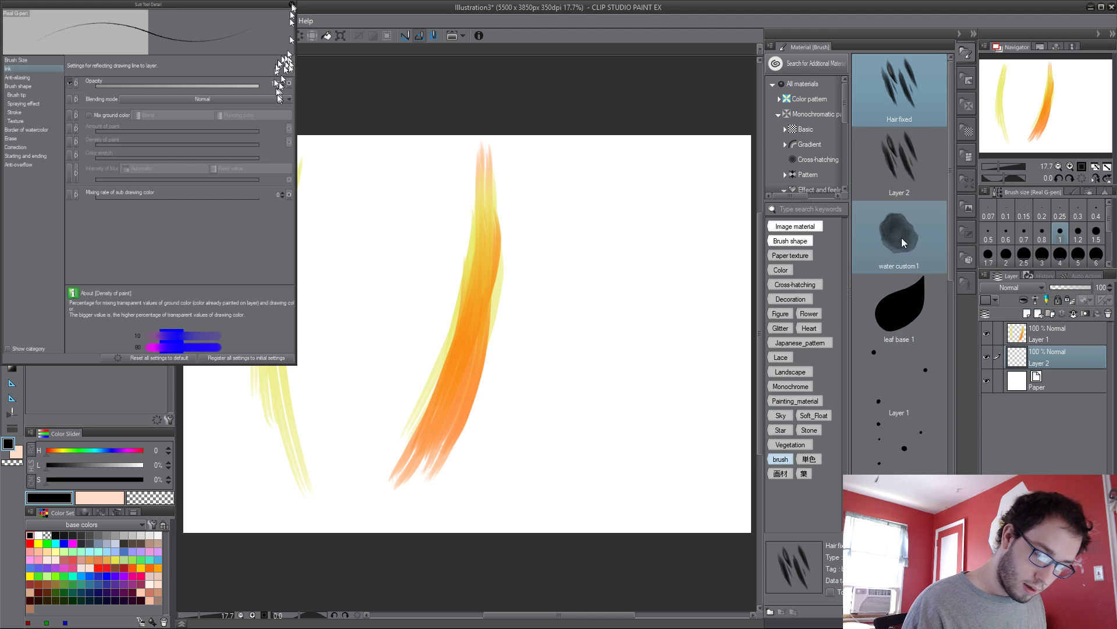
left_click(895, 165)
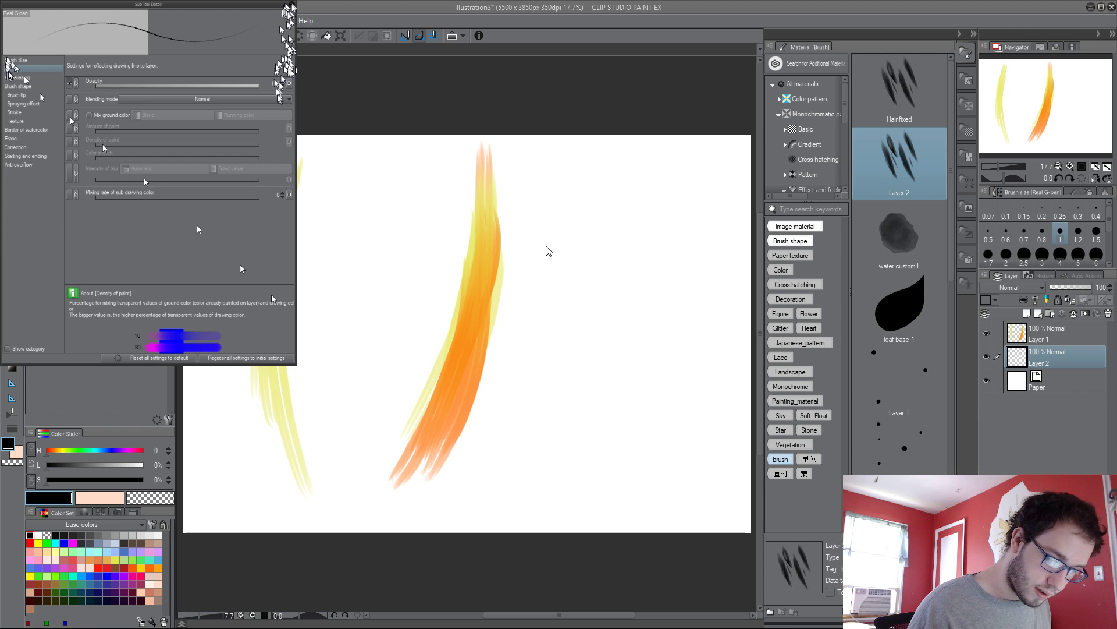
key("Delete")
left_click(931, 265)
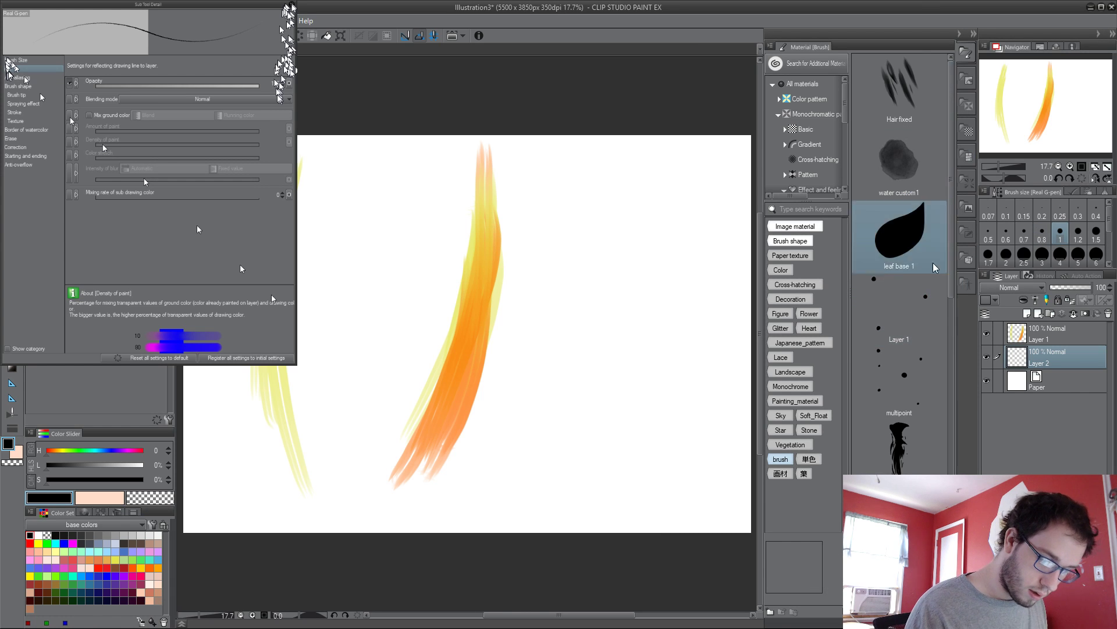
left_click(974, 34)
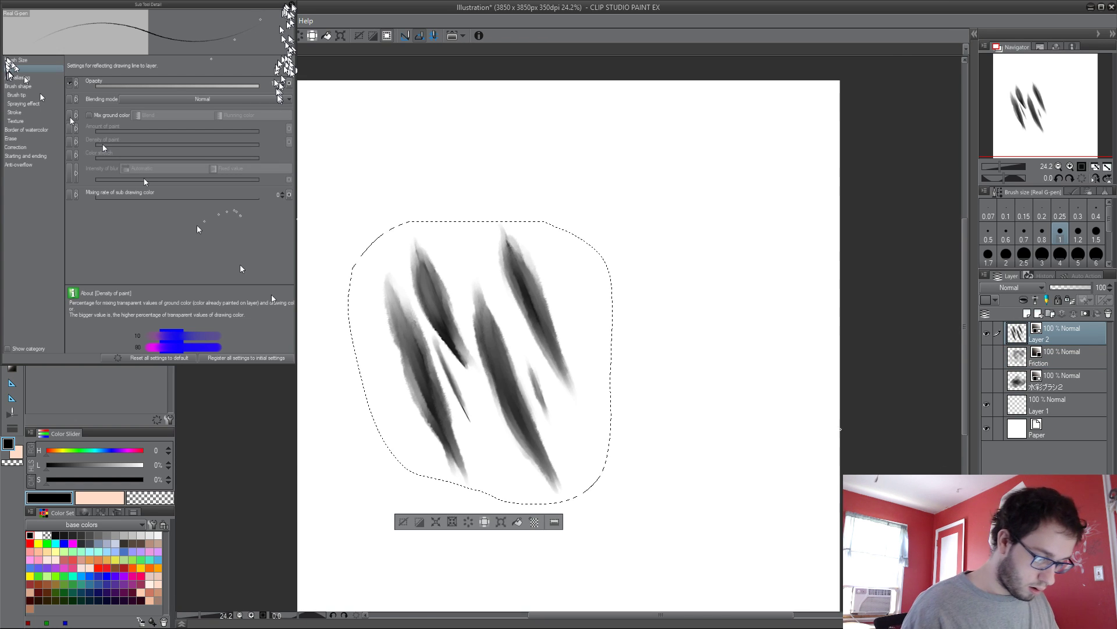
Step: Clear the selected gray hair streaks from Layer 2 and remove the selection
key("Delete")
left_click_drag(815, 532, 810, 527)
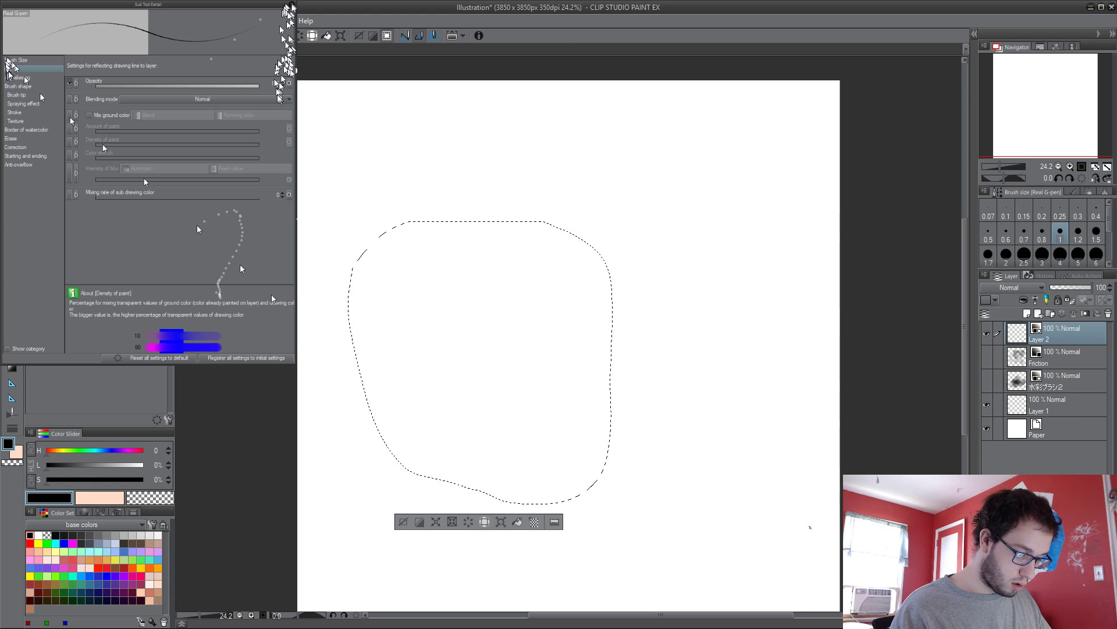
key("ctrl+d")
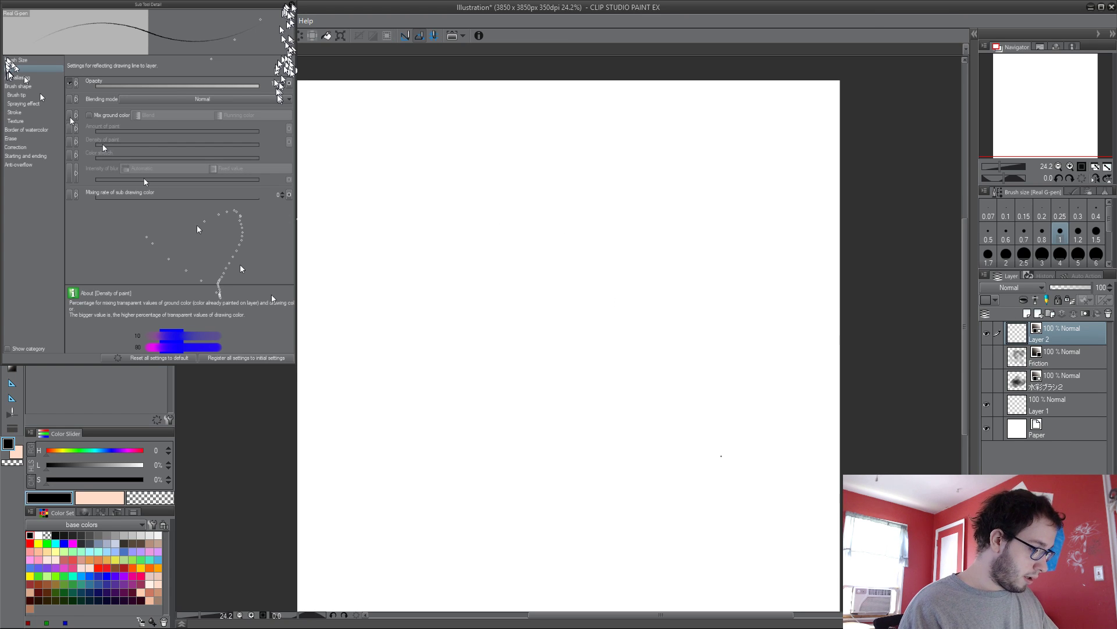
Step: Try thin curved strokes with the Real G-pen on Layer 2 and undo them
key("p")
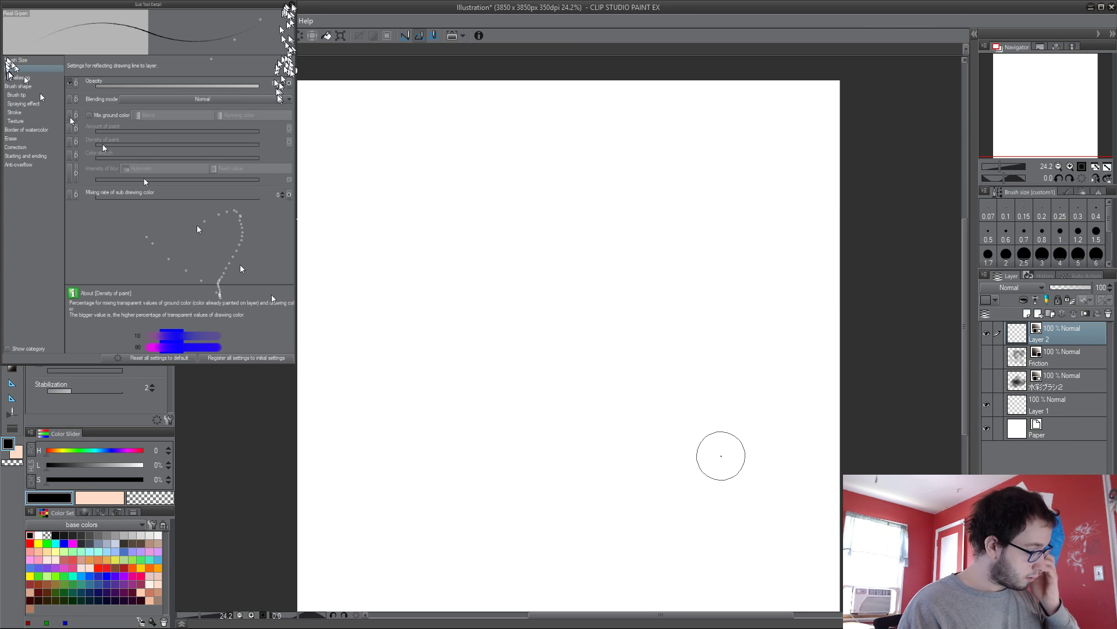
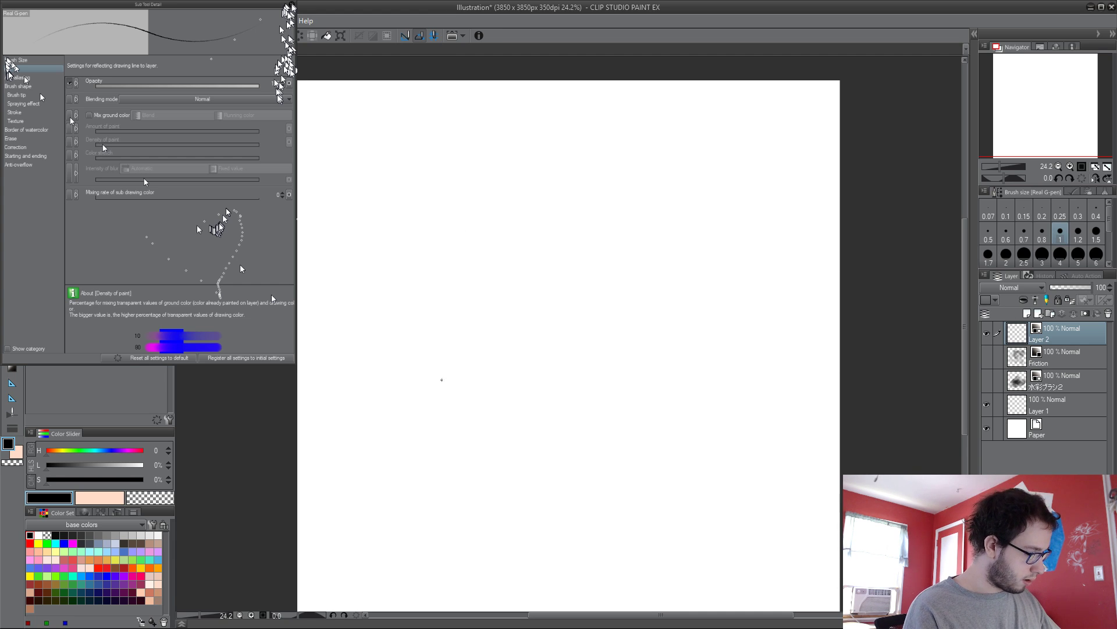
mouse_move(429, 187)
left_mouse_down()
mouse_move(438, 313)
mouse_move(460, 337)
left_mouse_up()
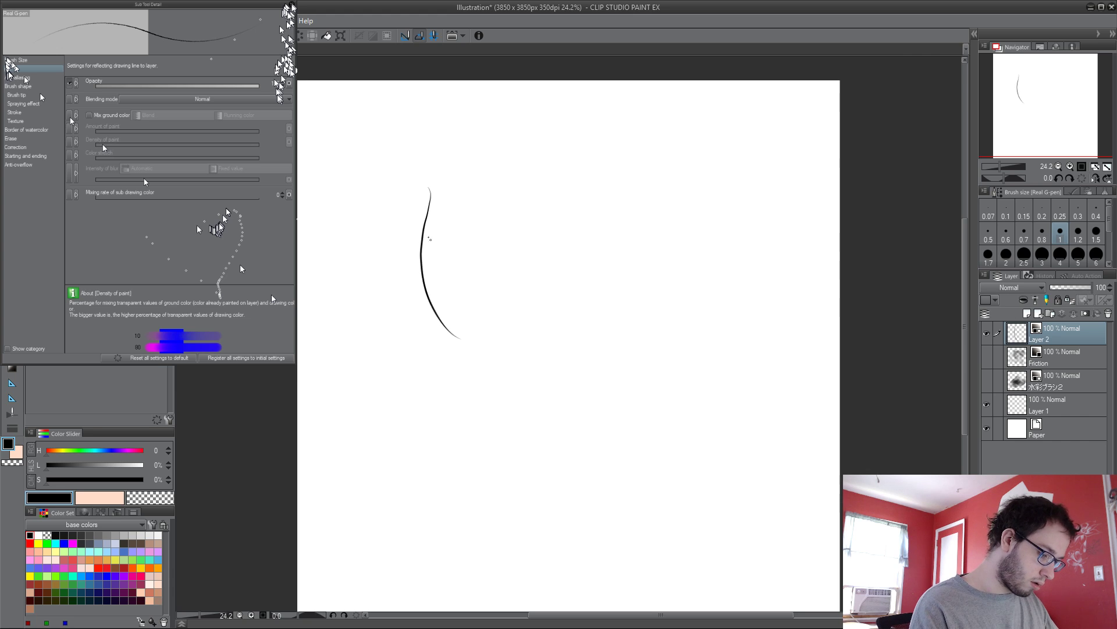
left_click_drag(431, 188, 472, 349)
key("ctrl+z")
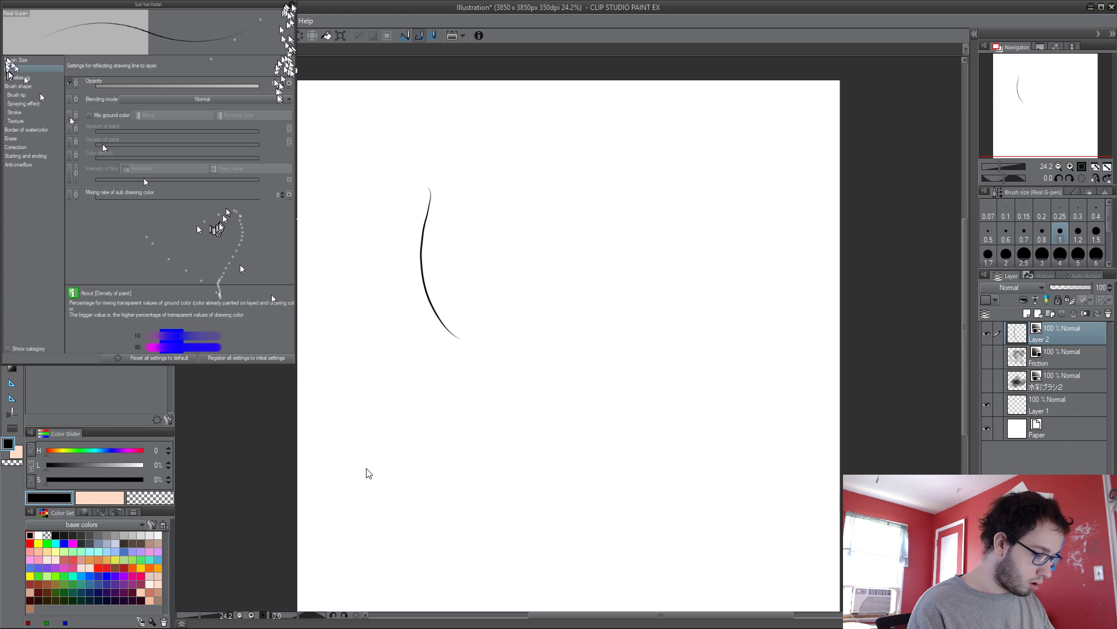
key("ctrl+z")
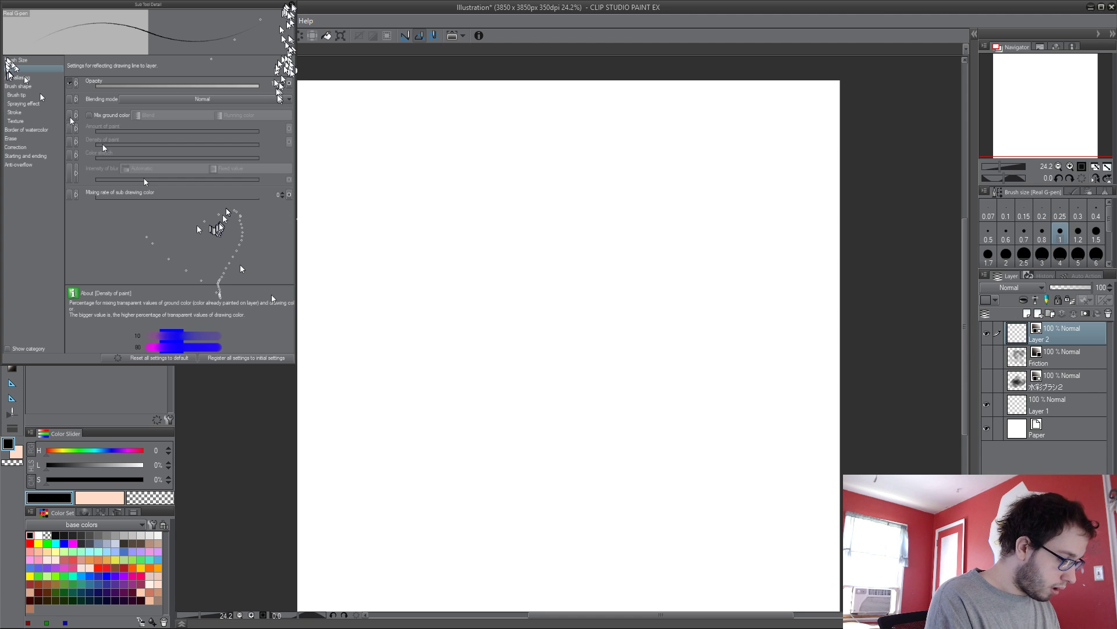
Step: Switch to the foliage brush and enable Spraying effect in its detailed settings
key("b")
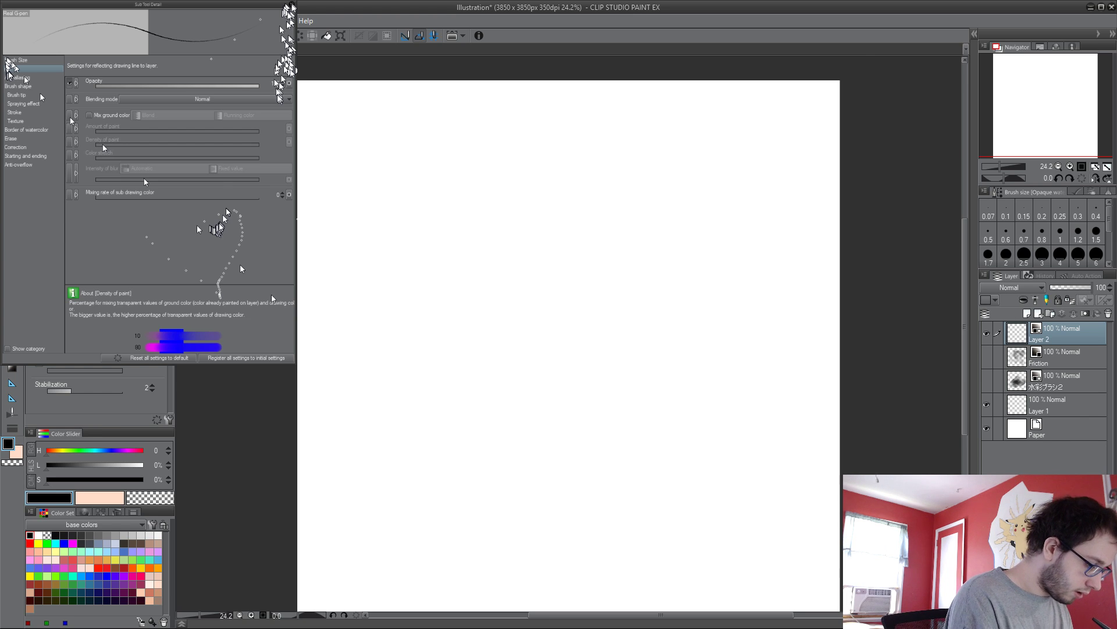
key("b")
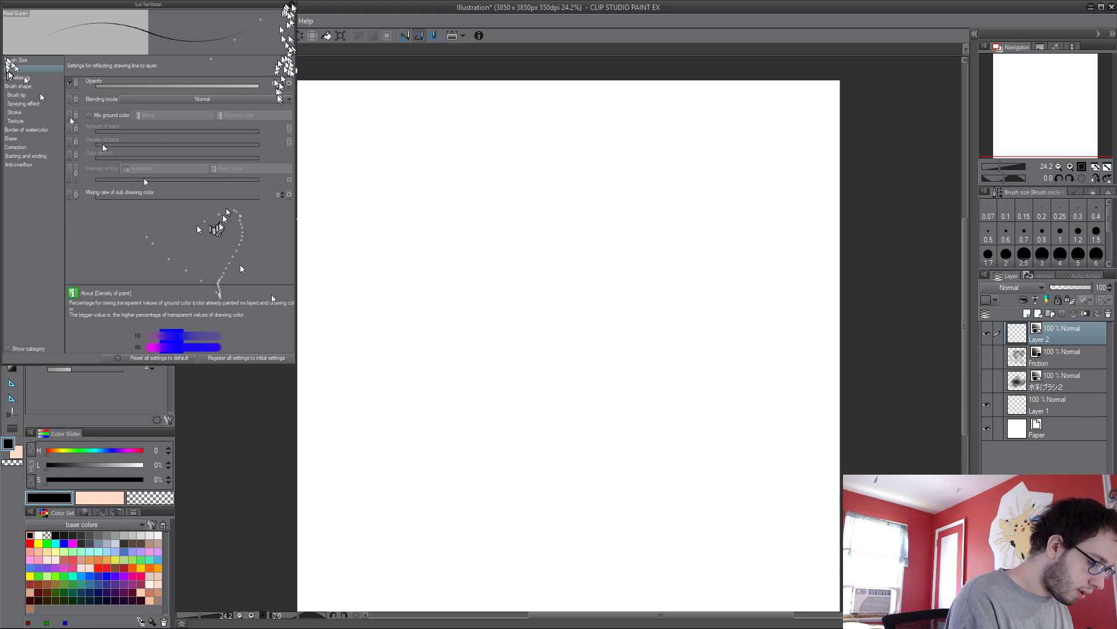
key("b")
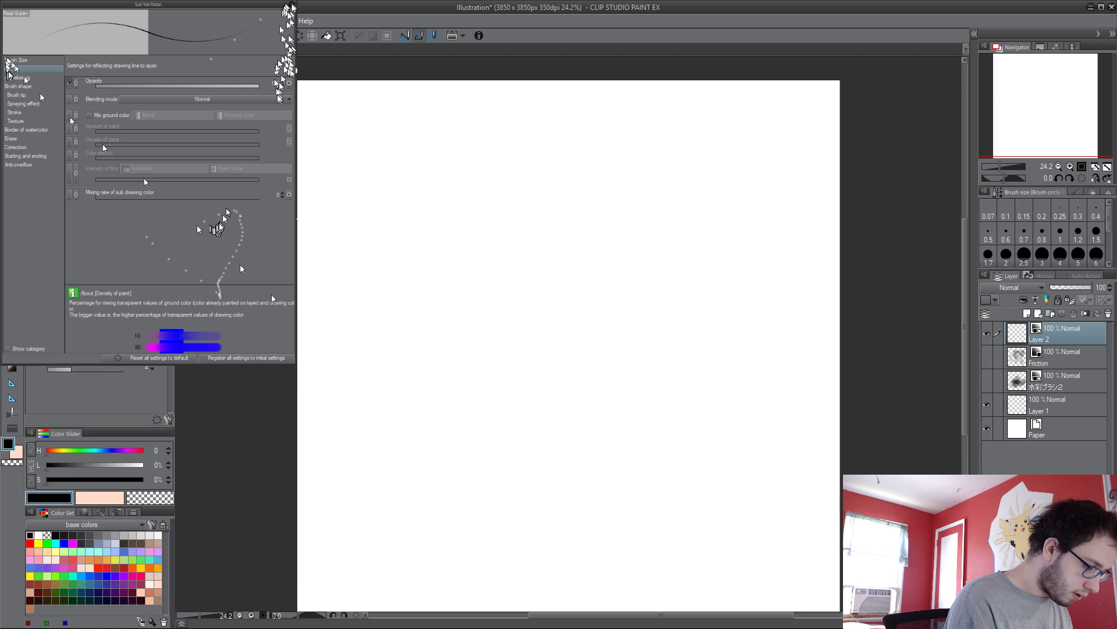
key("p")
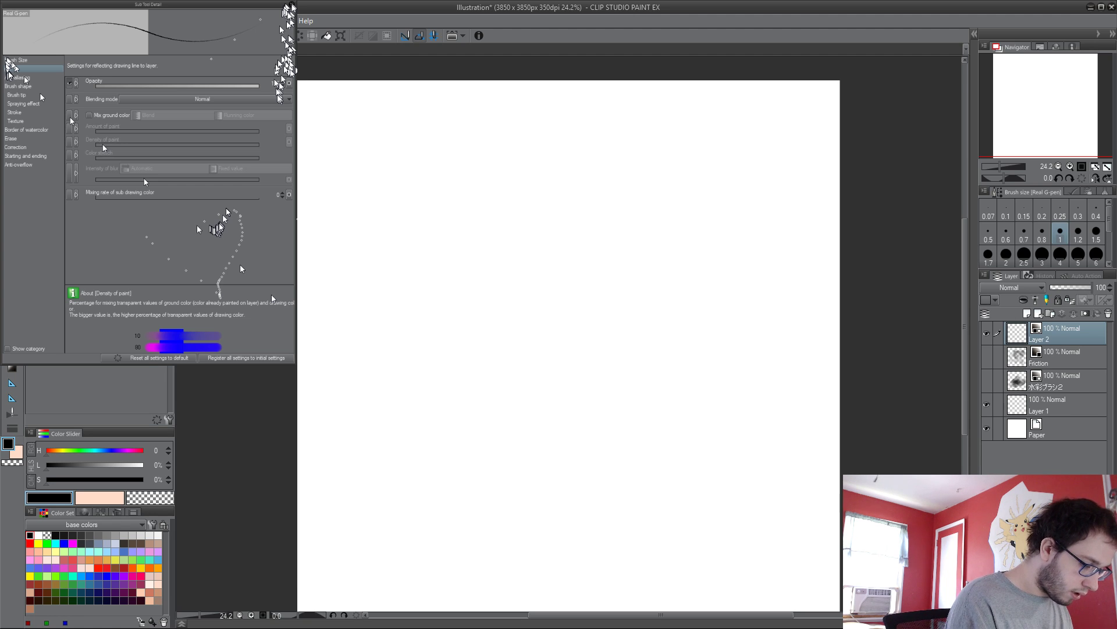
key("p")
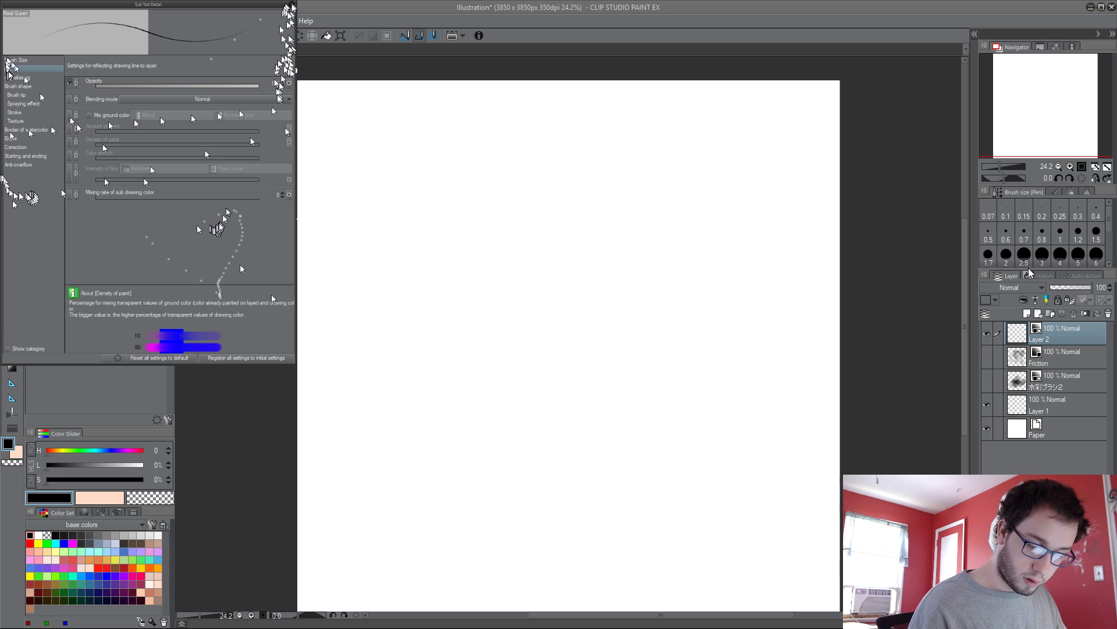
key("b")
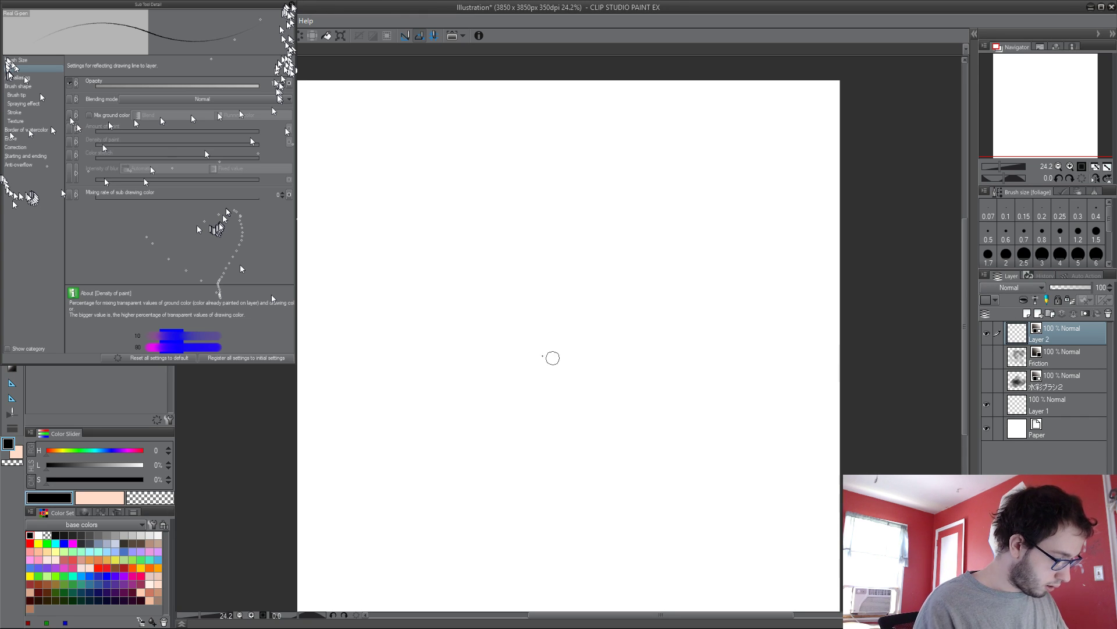
left_click(169, 418)
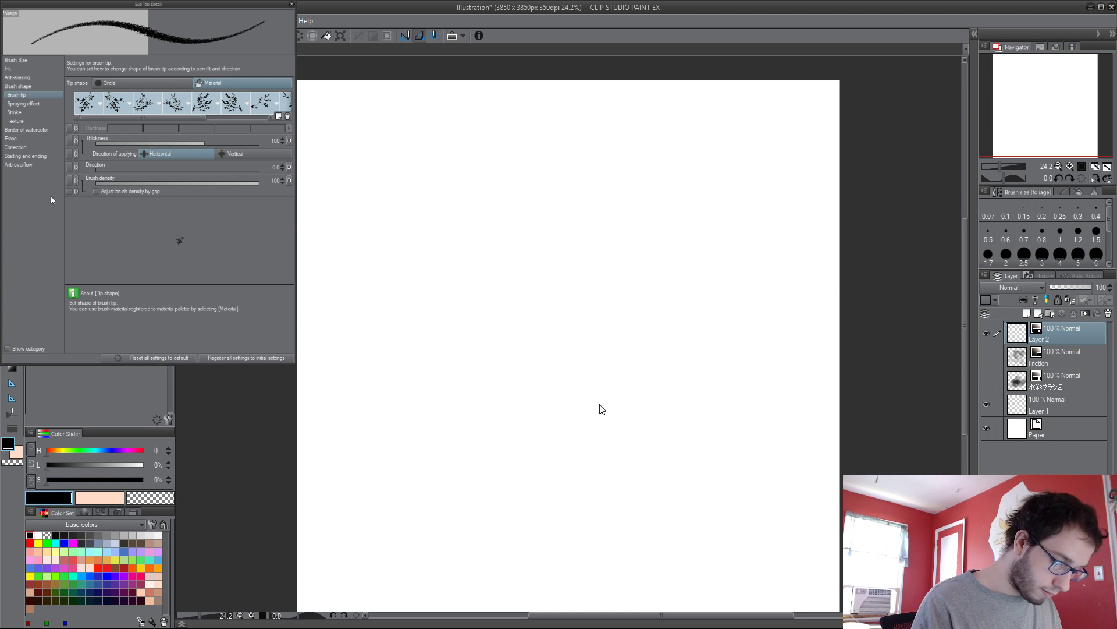
left_click(24, 104)
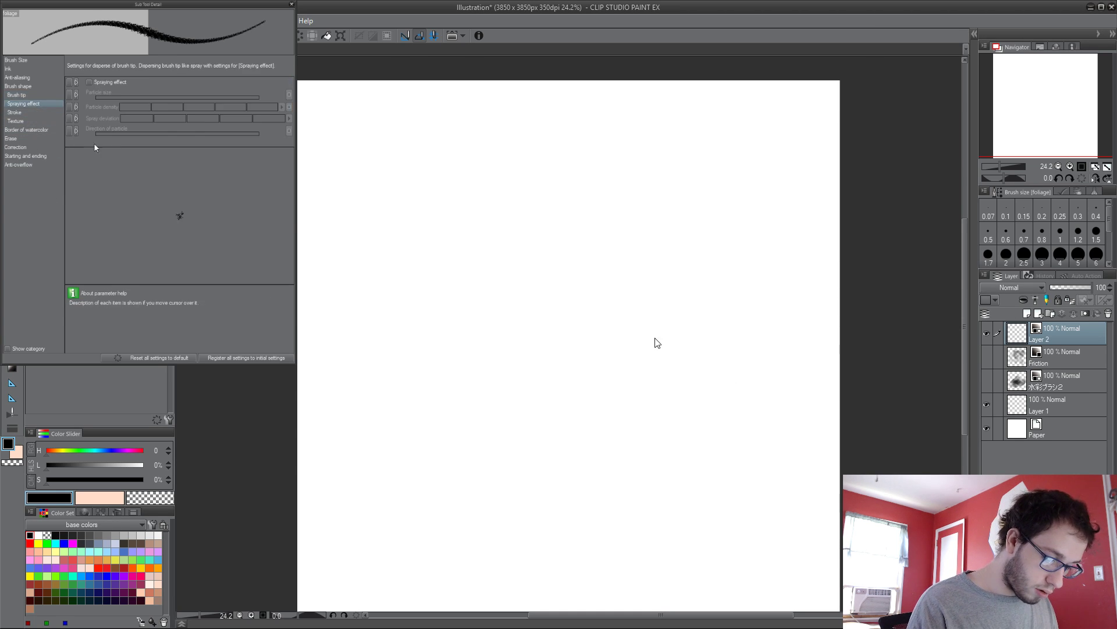
left_click(89, 83)
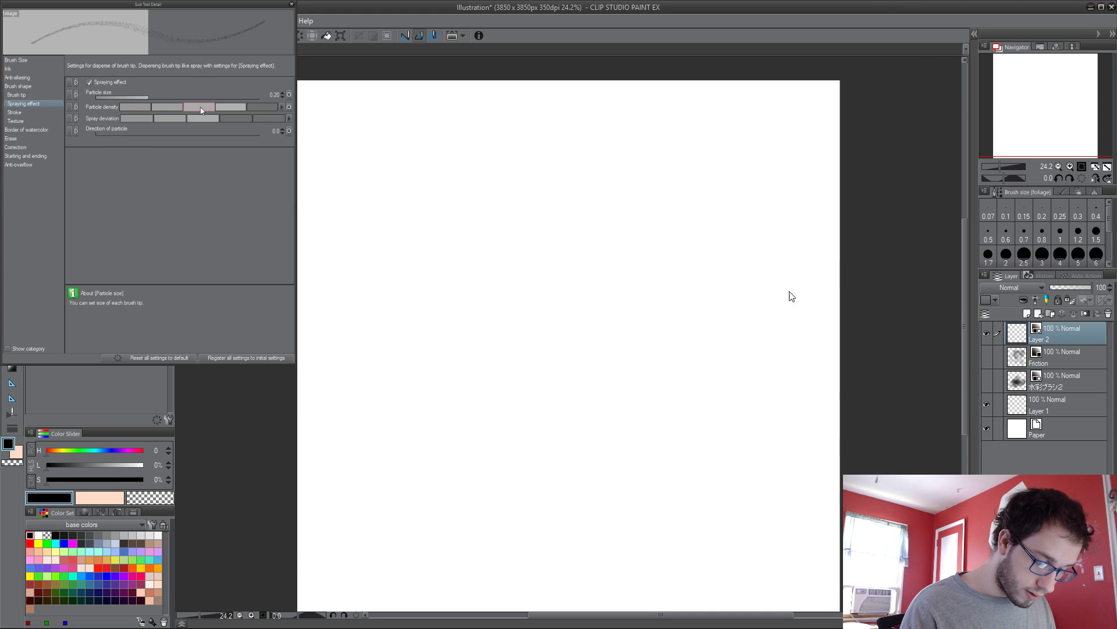
Step: Increase the foliage brush's particle size in two stages, undo the first test stroke and paint a dense clump of leaves
left_click_drag(149, 97, 189, 98)
mouse_move(418, 246)
left_mouse_down()
mouse_move(438, 369)
mouse_move(416, 479)
left_mouse_up()
key("ctrl+z")
key("ctrl+z")
left_click_drag(189, 97, 244, 95)
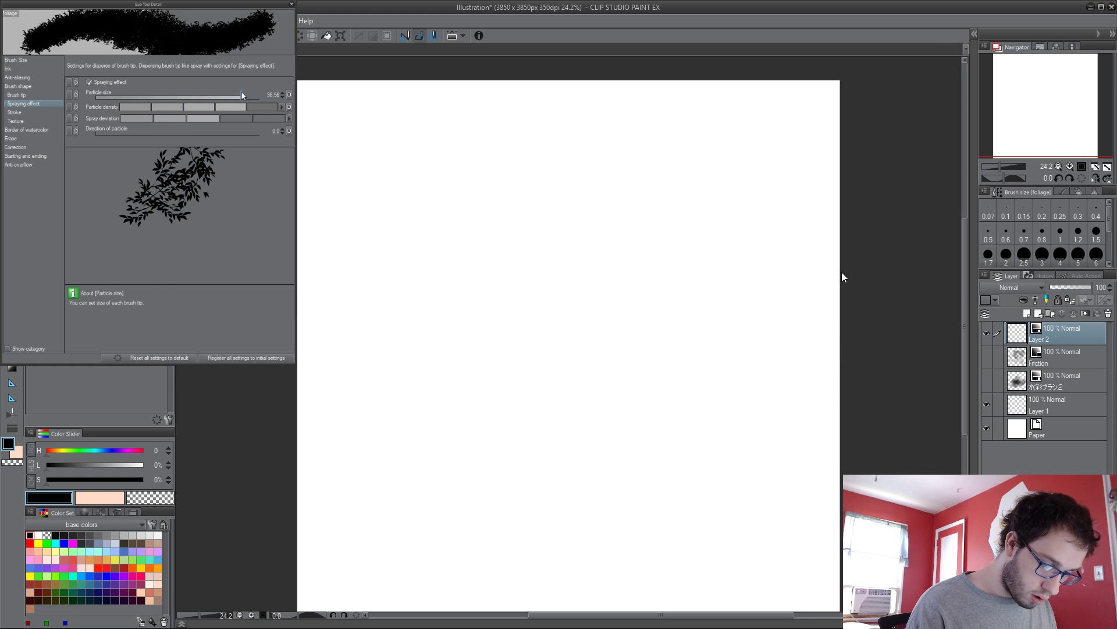
mouse_move(466, 315)
left_mouse_down()
mouse_move(426, 340)
mouse_move(431, 359)
mouse_move(465, 231)
mouse_move(407, 317)
left_mouse_up()
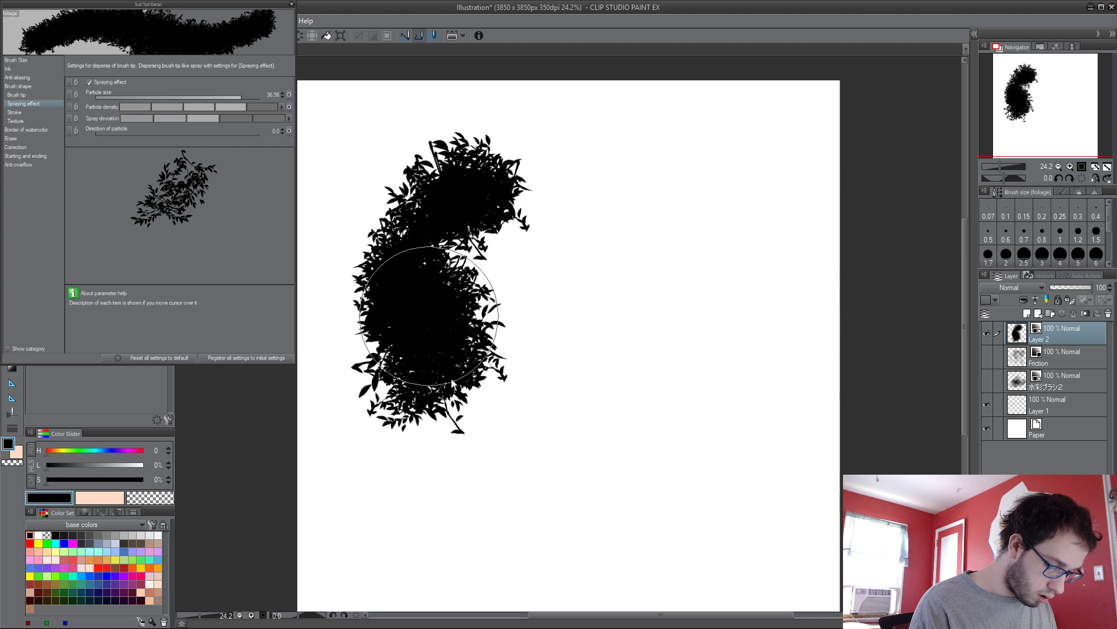
Step: Lower the foliage brush's particle density to its minimum level, test it below the dense clump, and undo the leaf strokes
left_click(135, 107)
left_click(399, 487)
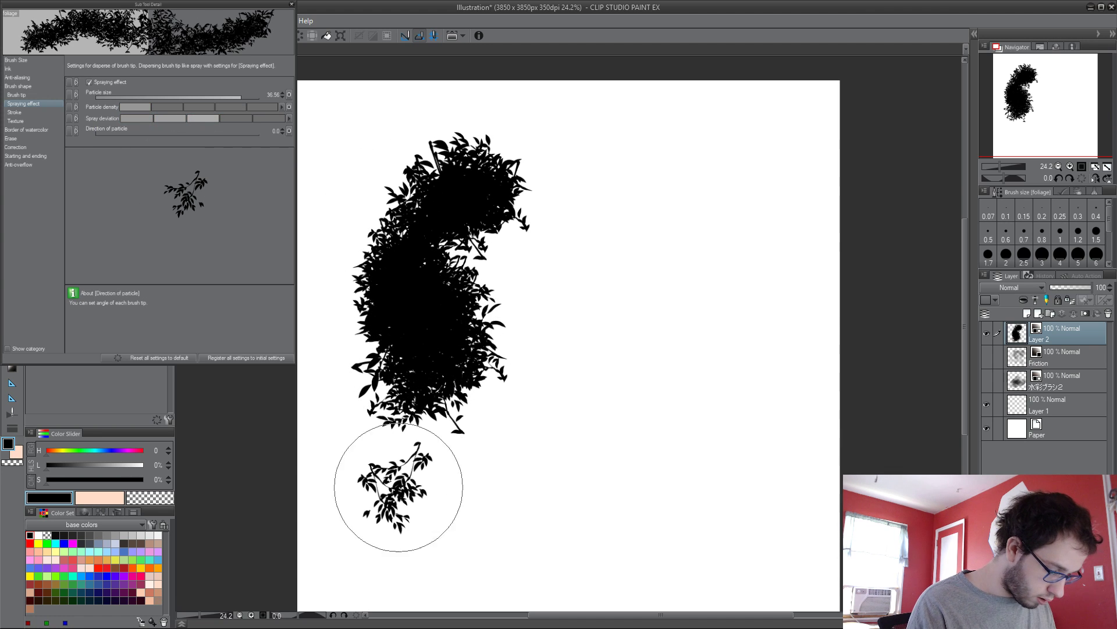
mouse_move(398, 487)
left_mouse_down()
mouse_move(486, 473)
mouse_move(561, 411)
mouse_move(524, 462)
mouse_move(576, 444)
left_mouse_up()
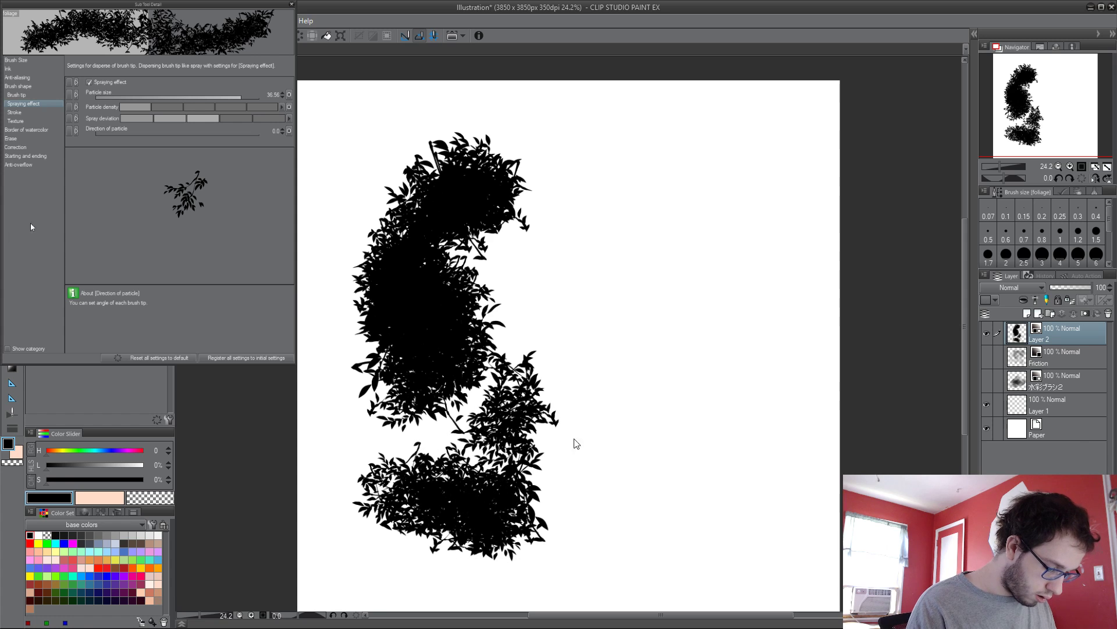
key("ctrl+z")
key("ctrl+z")
key("ctrl+z")
key("ctrl+z")
key("ctrl+z")
Step: Paint test foliage on the cleared canvas, reduce the spray deviation to its lowest level, and paint further leaf clusters near the upper edge
mouse_move(367, 460)
left_mouse_down()
mouse_move(386, 372)
mouse_move(440, 329)
mouse_move(533, 303)
mouse_move(434, 449)
mouse_move(503, 383)
mouse_move(522, 333)
mouse_move(460, 210)
left_mouse_up()
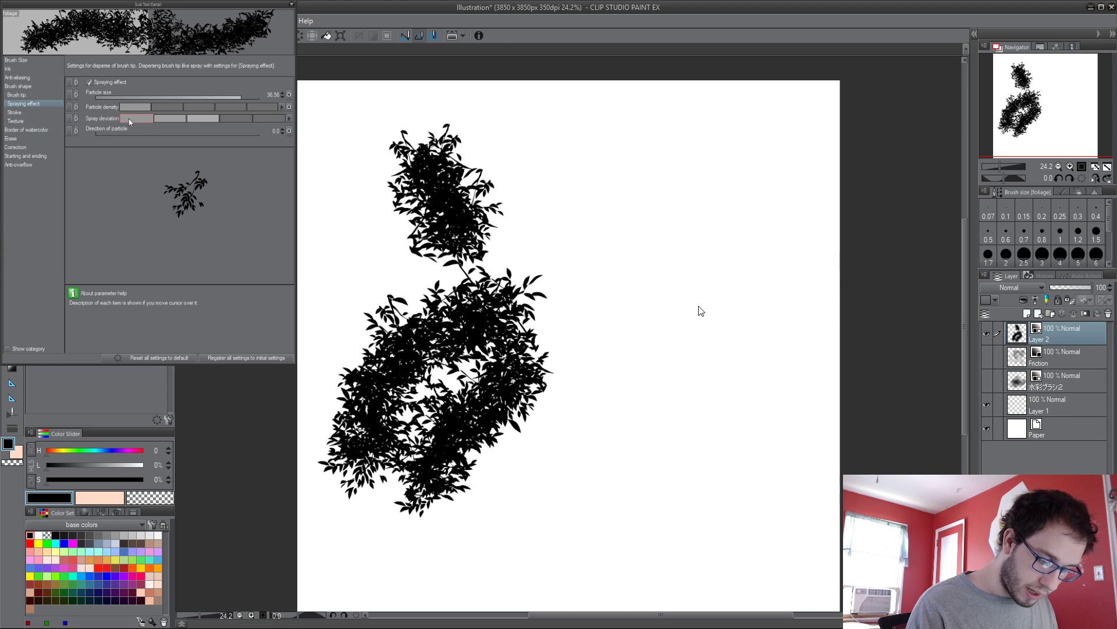
left_click(153, 118)
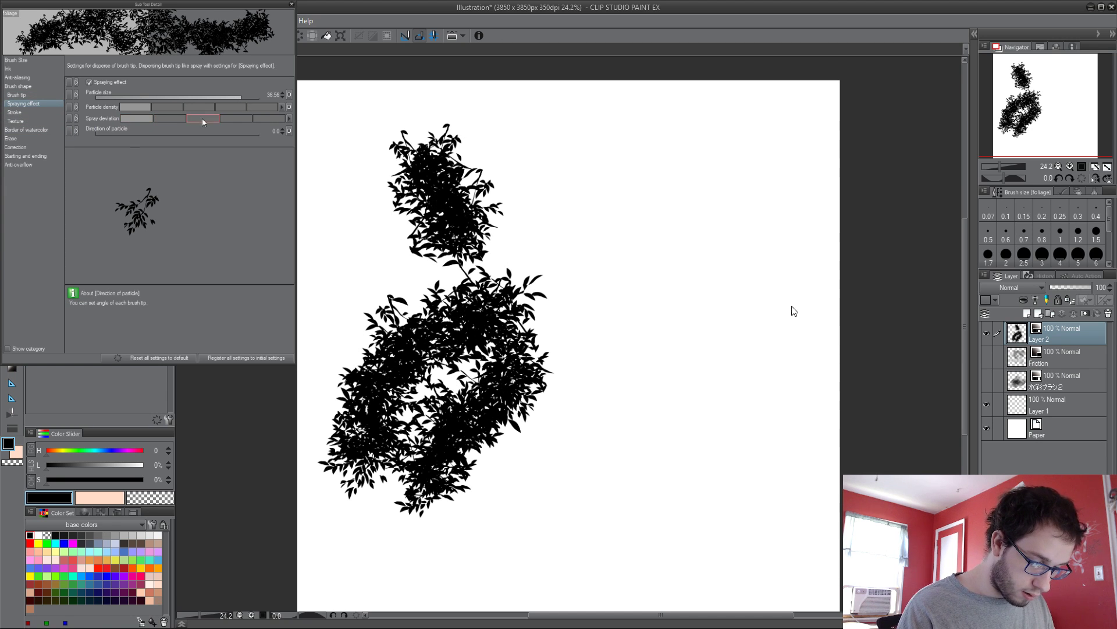
mouse_move(420, 256)
left_mouse_down()
mouse_move(333, 276)
mouse_move(362, 318)
mouse_move(535, 141)
mouse_move(593, 130)
left_mouse_up()
left_click_drag(675, 127, 768, 129)
Step: Choose the foliage brush's first stroke gap option and fourth repeat method, painting test leaves after each change
left_click(23, 111)
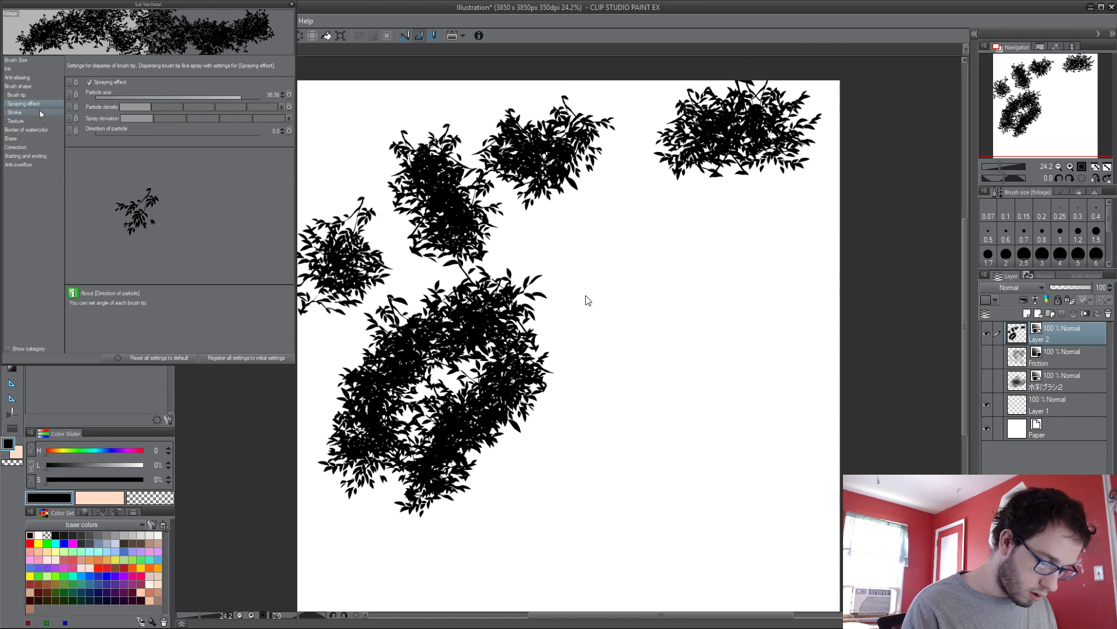
left_click(241, 82)
mouse_move(440, 201)
left_mouse_down()
mouse_move(355, 142)
mouse_move(365, 212)
mouse_move(442, 372)
mouse_move(474, 553)
mouse_move(361, 477)
mouse_move(372, 454)
left_mouse_up()
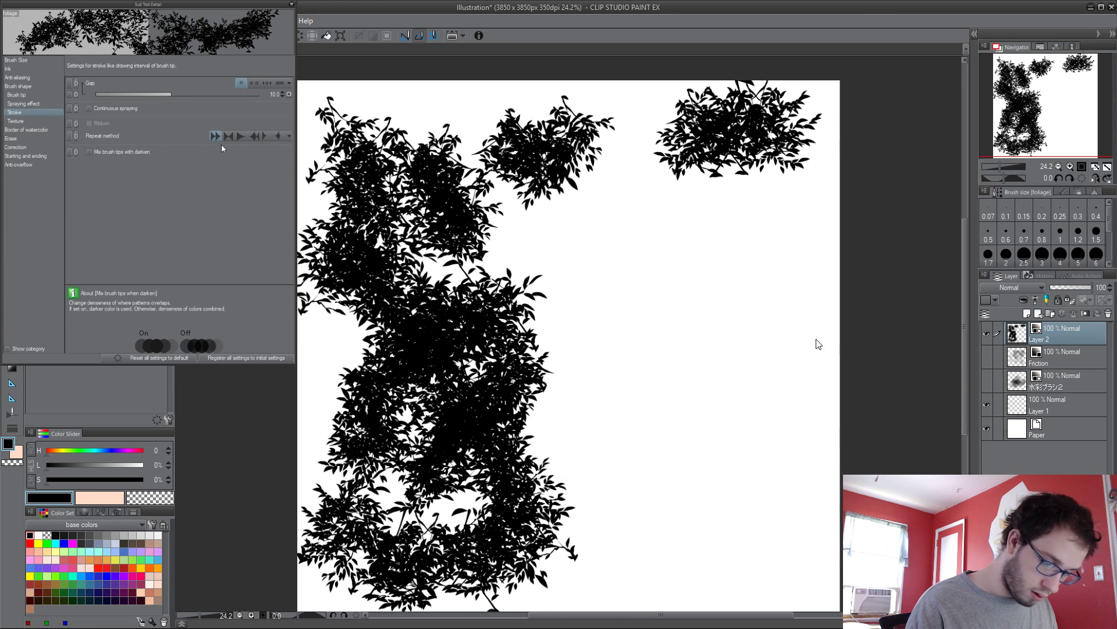
left_click(254, 137)
left_click_drag(434, 111, 484, 134)
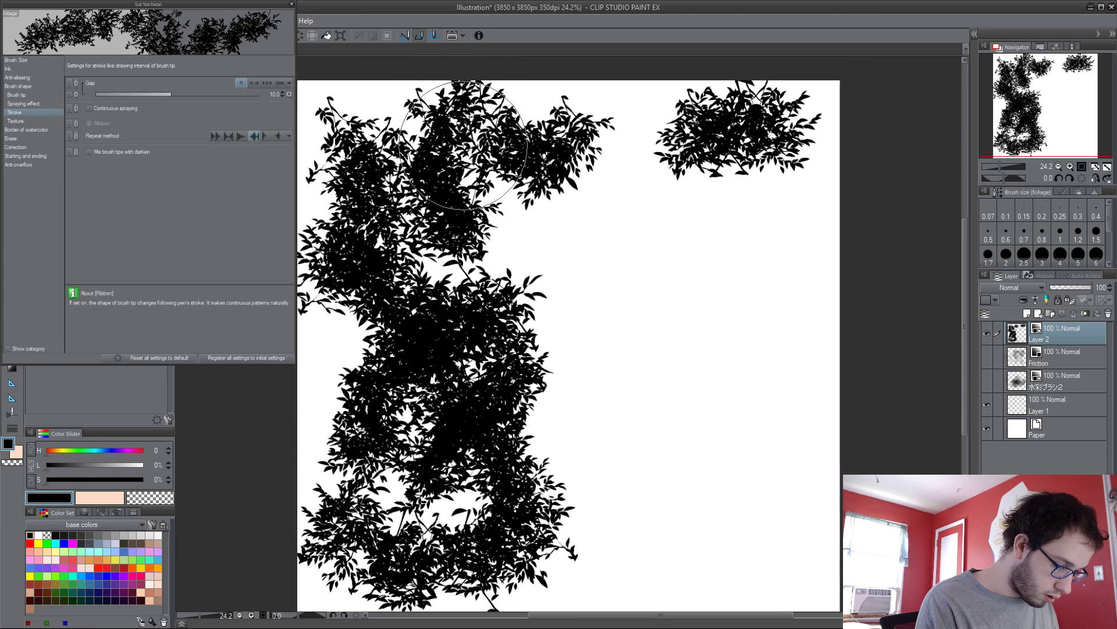
Step: Clear Layer 2 and paint scattered foliage clusters down the canvas's left side and along its upper edge
key("Delete")
mouse_move(411, 187)
left_mouse_down()
mouse_move(458, 237)
mouse_move(506, 256)
left_mouse_up()
mouse_move(444, 392)
left_mouse_down()
mouse_move(462, 370)
mouse_move(477, 384)
mouse_move(495, 366)
mouse_move(413, 447)
mouse_move(374, 461)
mouse_move(444, 489)
left_mouse_up()
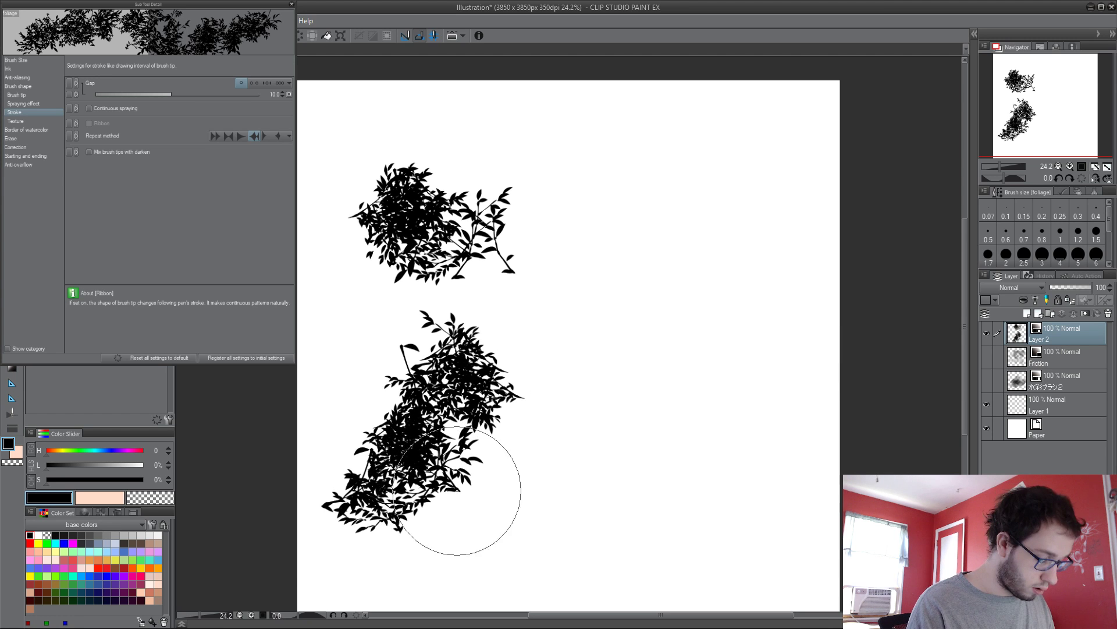
left_click(477, 544)
left_click(507, 308)
left_click(379, 320)
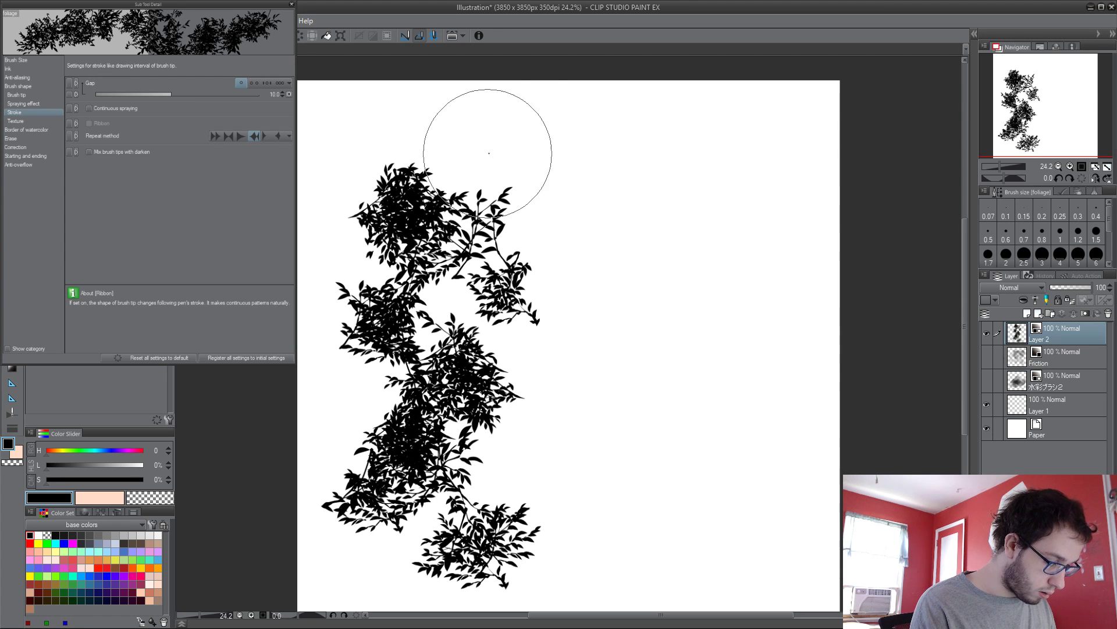
left_click_drag(481, 137, 594, 129)
mouse_move(661, 125)
left_mouse_down()
mouse_move(711, 125)
mouse_move(728, 152)
left_mouse_up()
Step: Reduce the foliage brush's sprayed particle size slightly, paint test strokes over the leaves, and clear Layer 2
left_click(16, 120)
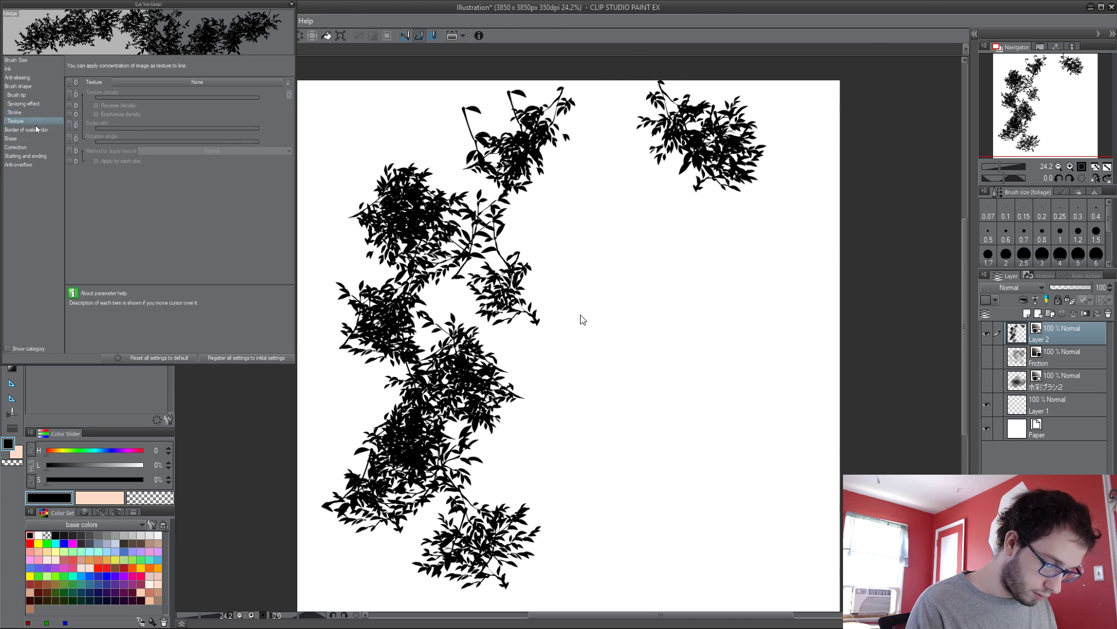
left_click(23, 104)
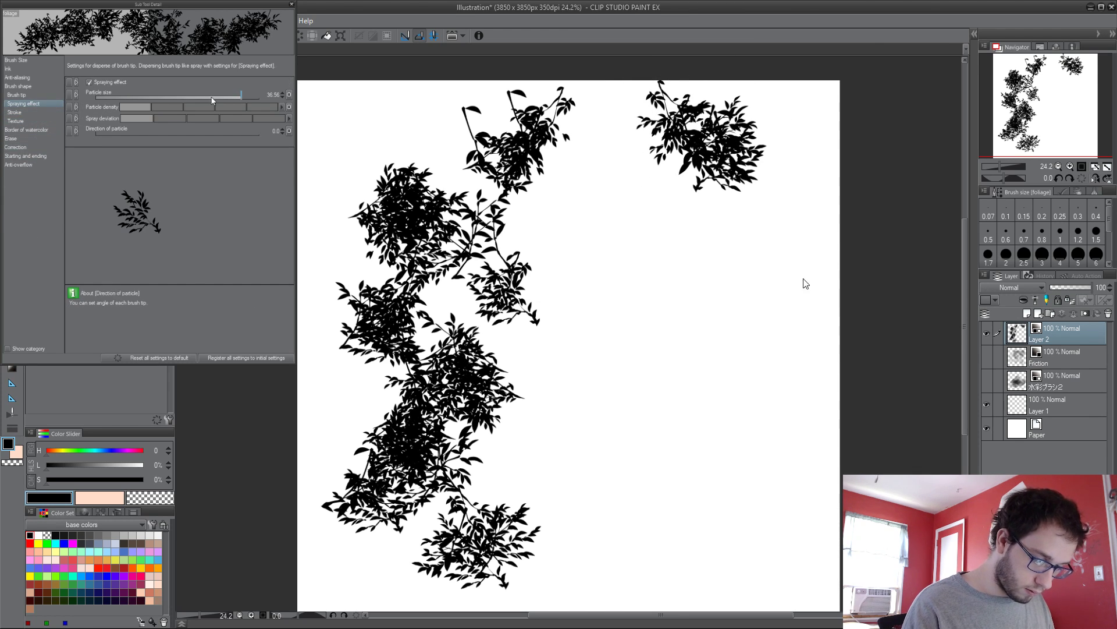
left_click(229, 97)
left_click(230, 98)
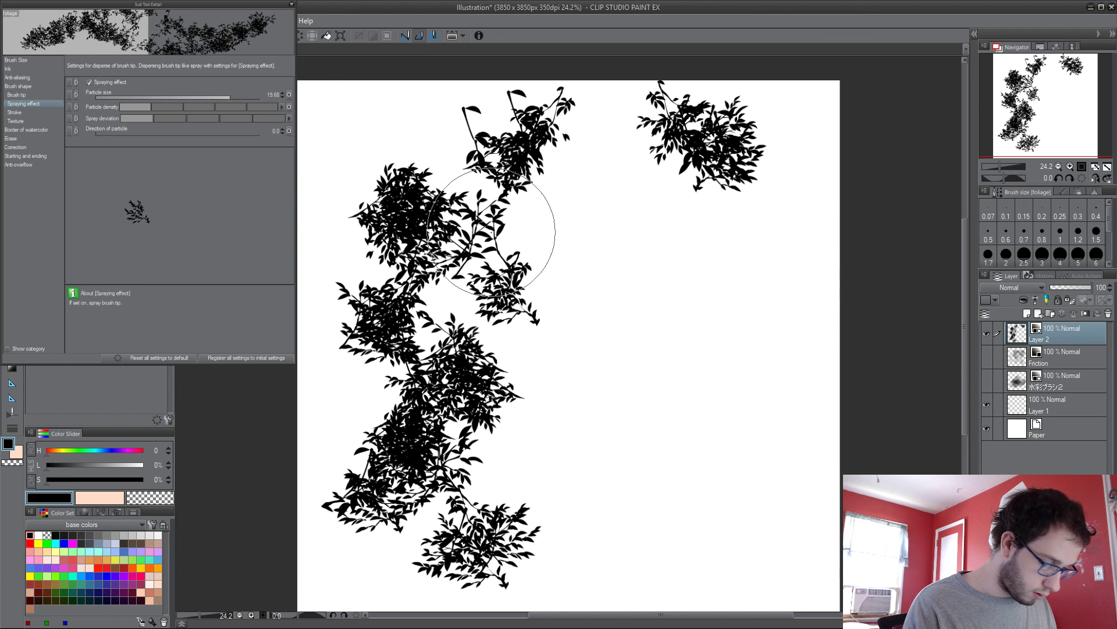
mouse_move(373, 137)
left_mouse_down()
mouse_move(435, 147)
mouse_move(381, 167)
mouse_move(317, 238)
mouse_move(342, 258)
mouse_move(323, 298)
mouse_move(328, 460)
left_mouse_up()
mouse_move(460, 323)
left_mouse_down()
mouse_move(477, 460)
mouse_move(495, 477)
mouse_move(582, 448)
left_mouse_up()
key("Delete")
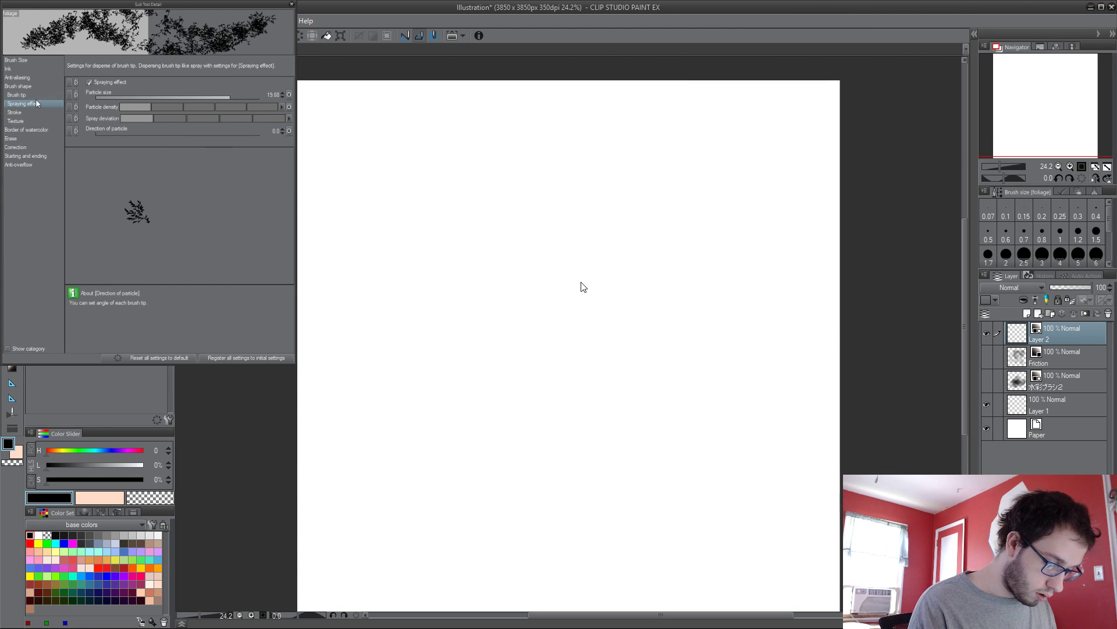
Step: Paint a large foliage test clump on Layer 2, and with a much smaller brush size paint thin leaf strokes beside it
left_click(16, 94)
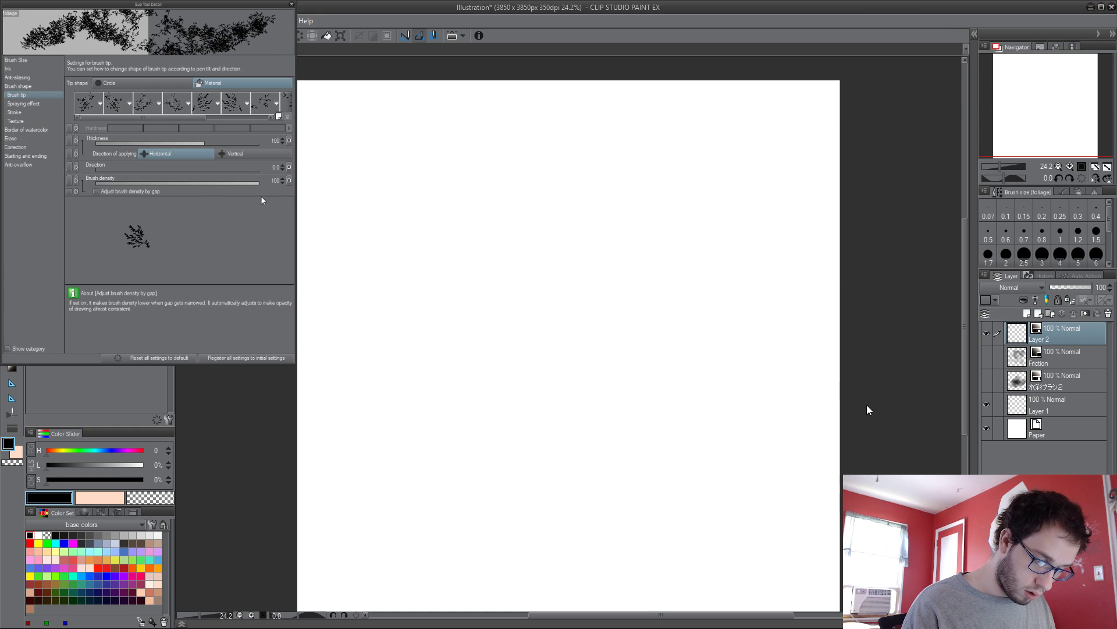
left_click(8, 69)
left_click(15, 60)
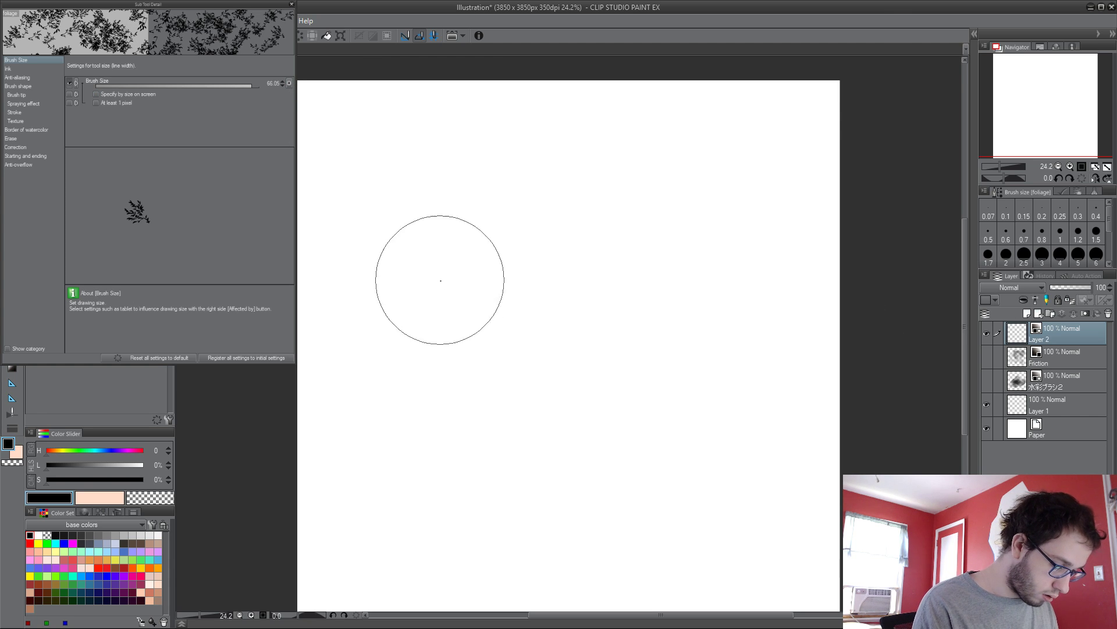
mouse_move(440, 280)
left_mouse_down()
mouse_move(426, 326)
mouse_move(495, 349)
mouse_move(524, 326)
left_mouse_up()
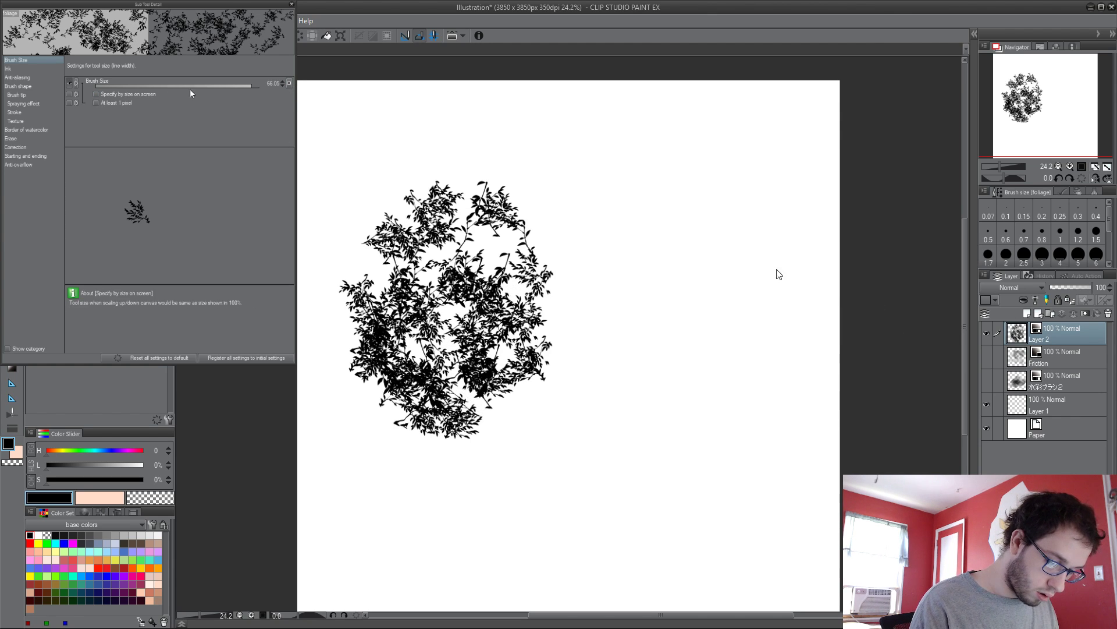
key("[")
mouse_move(348, 170)
left_mouse_down()
mouse_move(430, 137)
mouse_move(460, 141)
left_mouse_up()
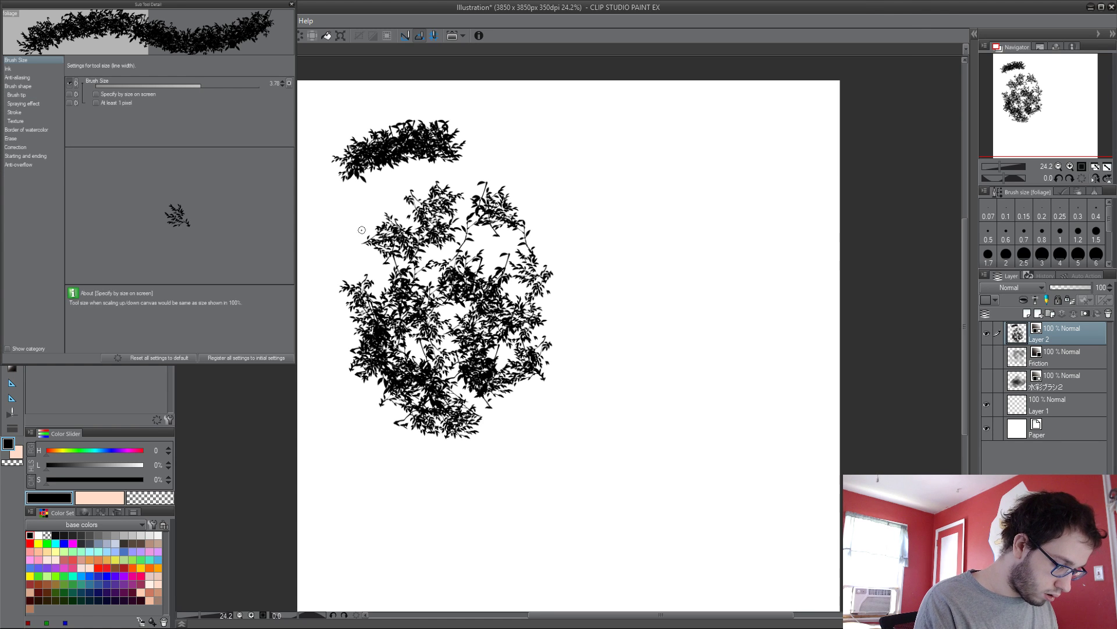
mouse_move(352, 212)
left_mouse_down()
mouse_move(332, 224)
mouse_move(349, 258)
mouse_move(336, 360)
mouse_move(401, 518)
mouse_move(524, 582)
mouse_move(407, 466)
left_mouse_up()
Step: Enlarge the foliage brush to about 26.7, clear Layer 2, and paint a broad black tree canopy across the upper canvas
key("]")
key("]")
key("]")
key("]")
key("]")
key("]")
key("Delete")
mouse_move(401, 308)
left_mouse_down()
mouse_move(453, 265)
mouse_move(468, 311)
mouse_move(471, 263)
mouse_move(366, 303)
mouse_move(541, 224)
mouse_move(337, 256)
mouse_move(513, 338)
mouse_move(349, 372)
mouse_move(622, 314)
mouse_move(649, 250)
left_mouse_up()
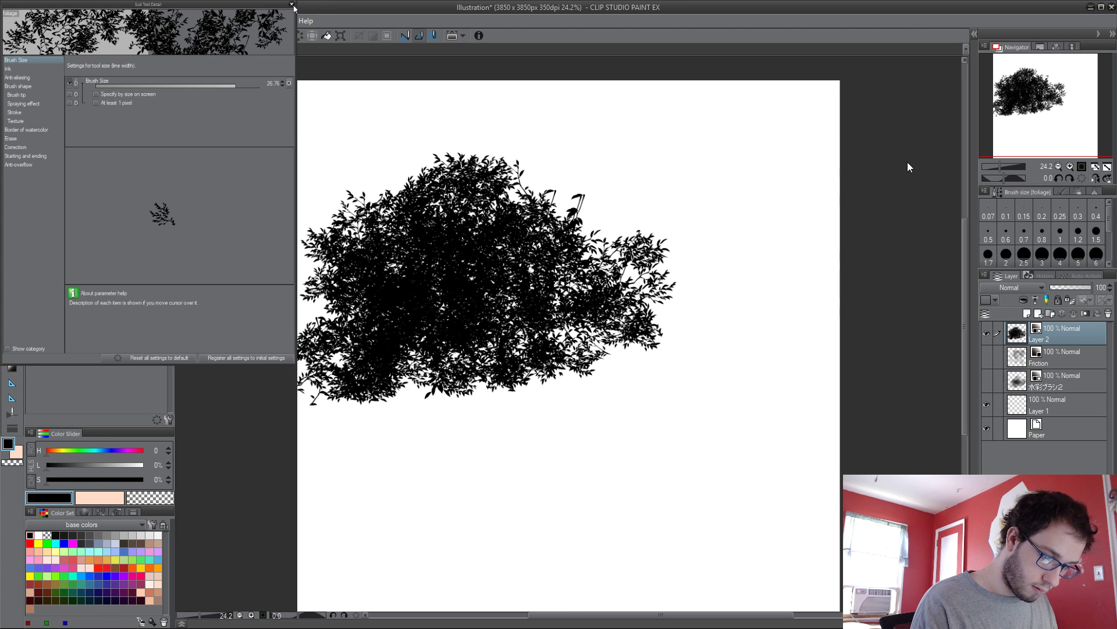
mouse_move(617, 314)
left_mouse_down()
mouse_move(621, 212)
mouse_move(571, 158)
mouse_move(516, 171)
mouse_move(434, 314)
mouse_move(648, 340)
mouse_move(704, 325)
mouse_move(748, 285)
mouse_move(659, 258)
mouse_move(639, 287)
mouse_move(718, 330)
mouse_move(473, 261)
mouse_move(434, 366)
mouse_move(401, 401)
left_mouse_up()
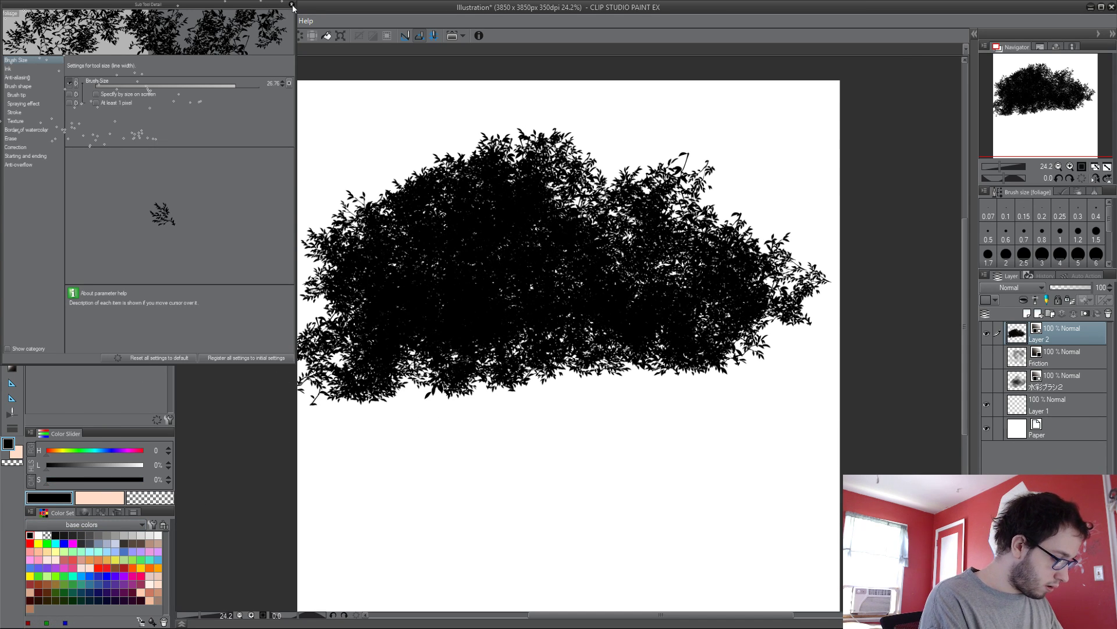
Step: Sketch thin trunk and branch lines beneath the black canopy with the Real G-pen, undoing unwanted strokes
key("p")
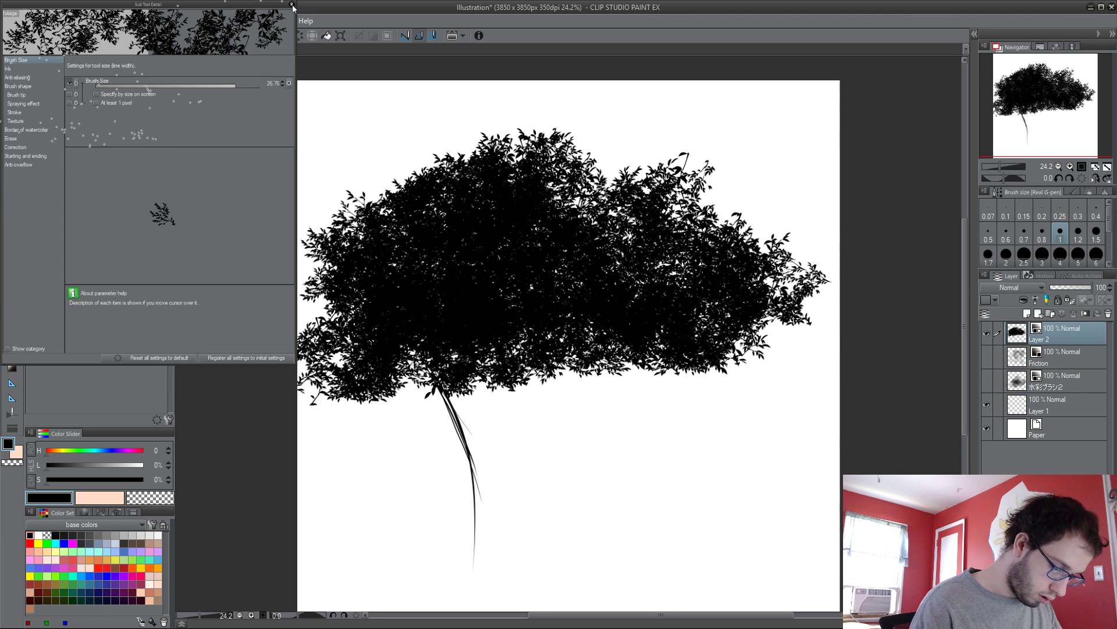
key("ctrl+z")
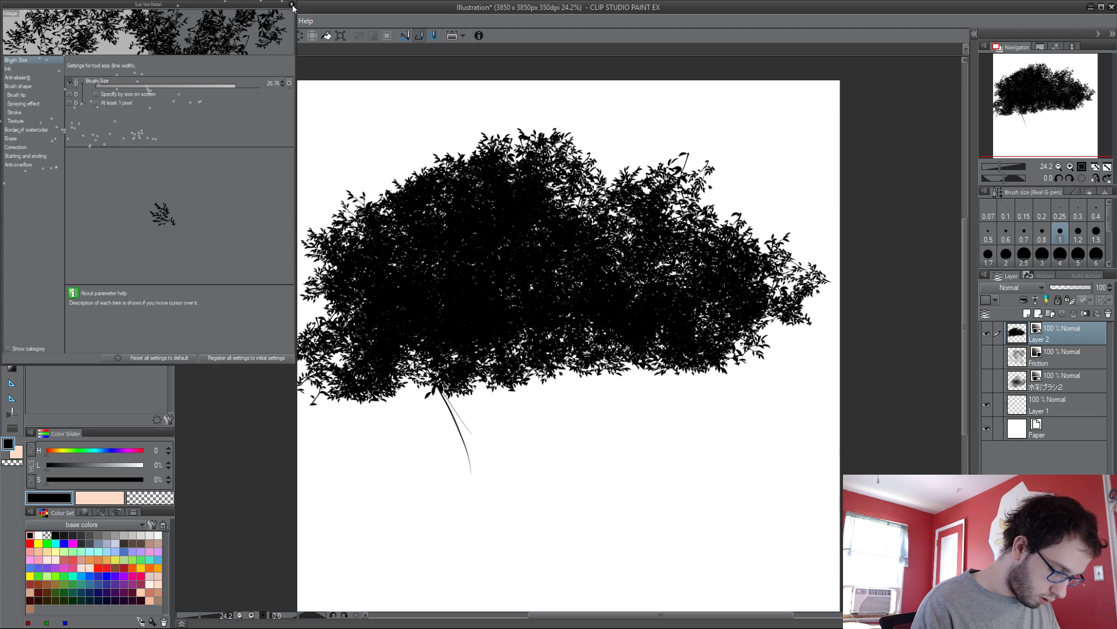
key("ctrl+z")
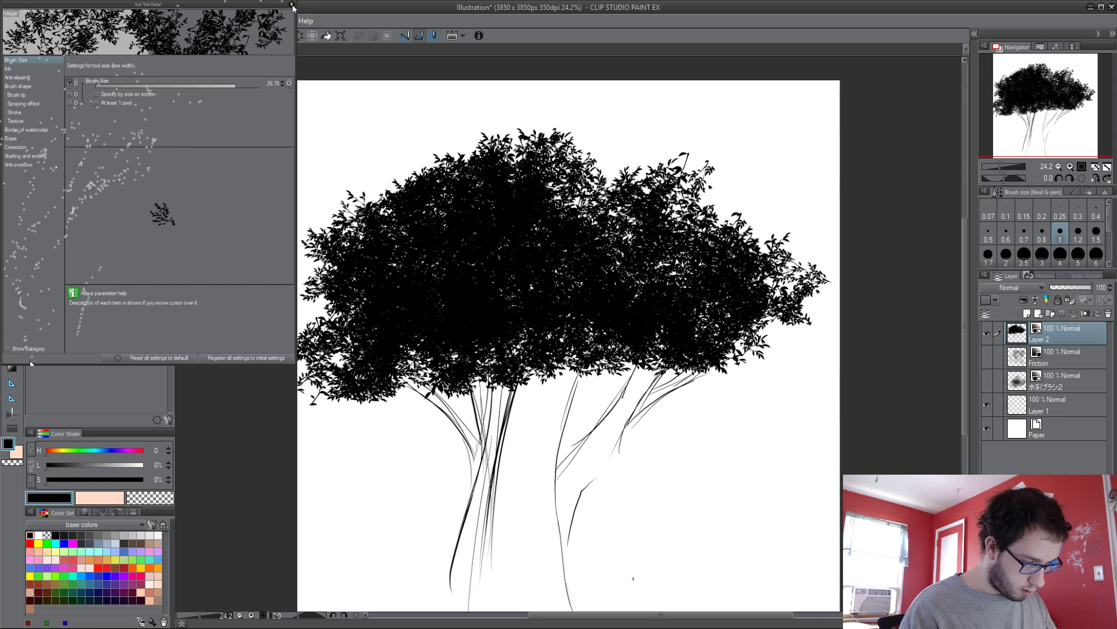
Step: Paint mid-gray foliage over the black canopy and add near-white leaf highlights across its upper part
left_click(115, 534)
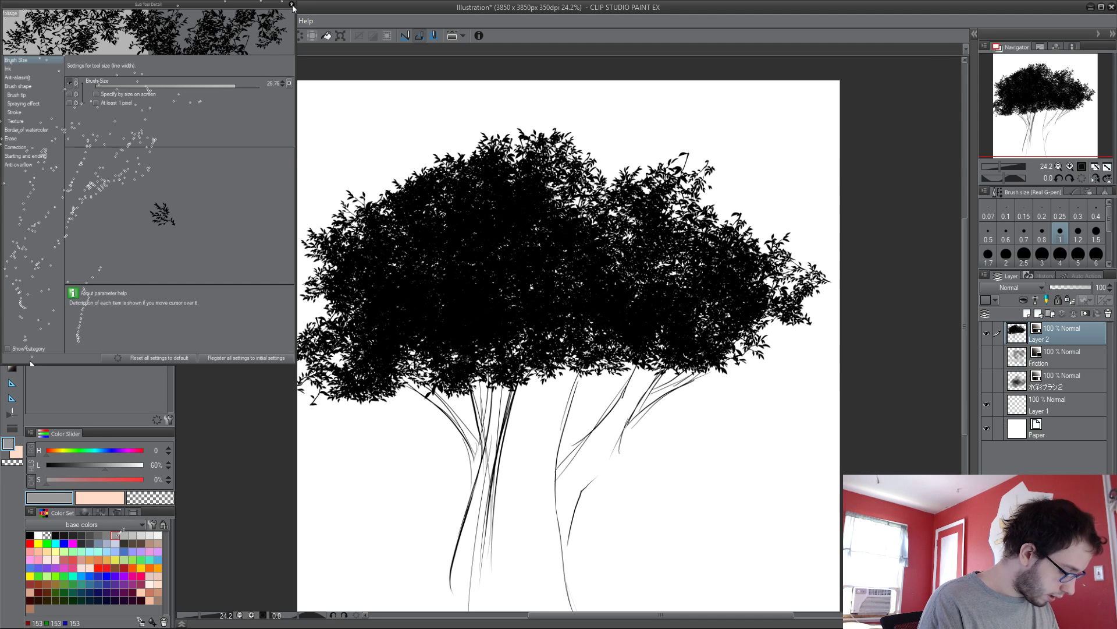
mouse_move(454, 215)
left_mouse_down()
mouse_move(560, 264)
mouse_move(673, 282)
mouse_move(610, 273)
mouse_move(333, 334)
mouse_move(519, 307)
mouse_move(524, 239)
mouse_move(422, 213)
mouse_move(481, 213)
mouse_move(492, 326)
left_mouse_up()
left_click(157, 534)
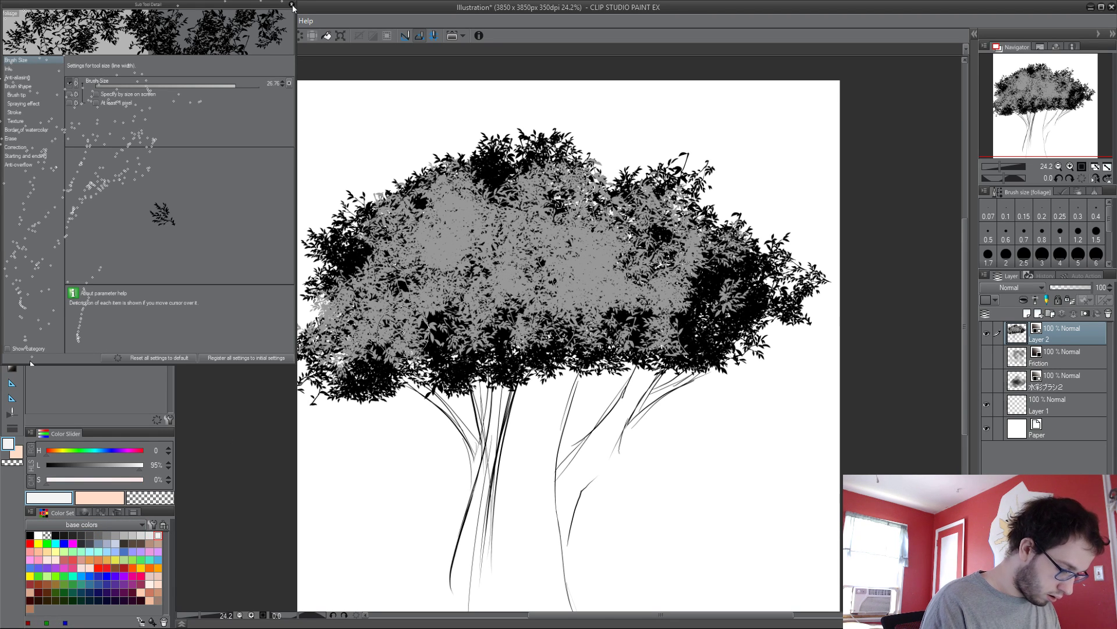
mouse_move(471, 230)
left_mouse_down()
mouse_move(710, 274)
mouse_move(588, 198)
mouse_move(417, 246)
left_mouse_up()
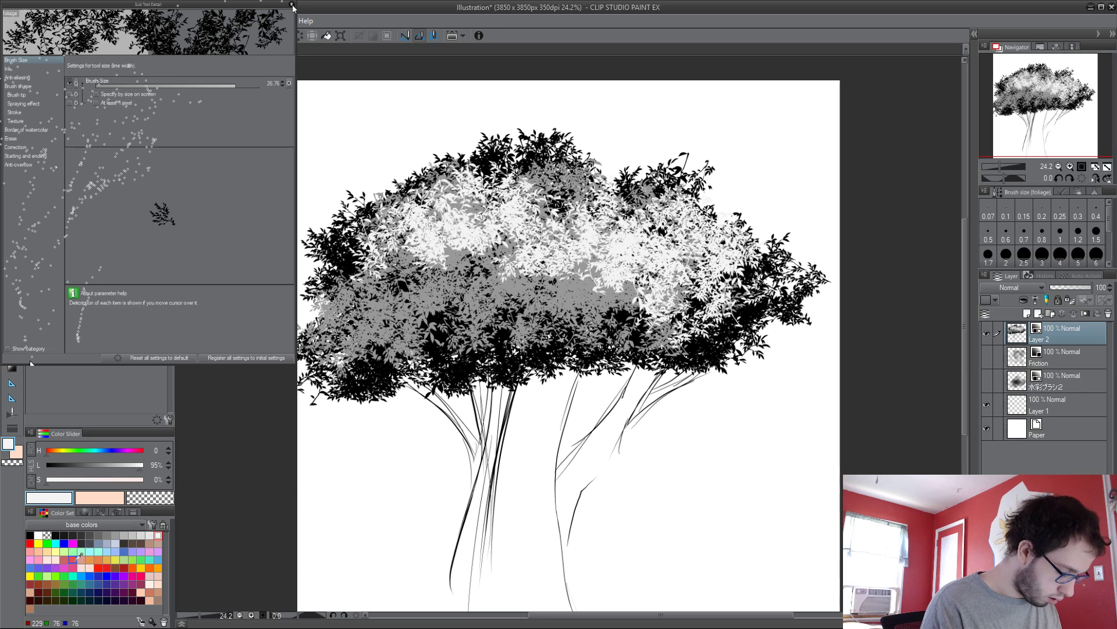
Step: Paint dark gray leaves over the canopy and along its outer edges, undoing and repainting the first stroke
left_click(89, 535)
mouse_move(664, 344)
left_mouse_down()
mouse_move(715, 315)
mouse_move(603, 266)
mouse_move(523, 193)
mouse_move(373, 303)
mouse_move(617, 314)
mouse_move(718, 336)
mouse_move(745, 385)
mouse_move(466, 378)
mouse_move(554, 400)
mouse_move(715, 279)
mouse_move(681, 210)
left_mouse_up()
key("ctrl+z")
mouse_move(649, 368)
left_mouse_down()
mouse_move(774, 387)
mouse_move(669, 303)
left_mouse_up()
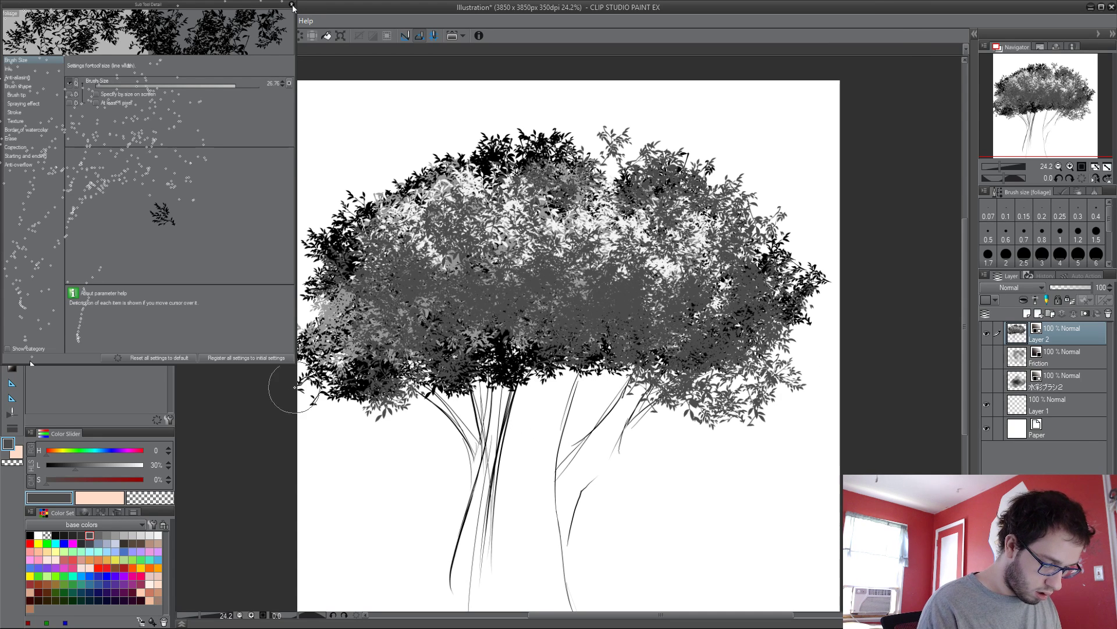
mouse_move(282, 386)
left_mouse_down()
mouse_move(343, 232)
mouse_move(742, 200)
mouse_move(804, 230)
left_mouse_up()
Step: Scatter light gray leaves over the tree canopy, and clear Layer 2
left_click(141, 535)
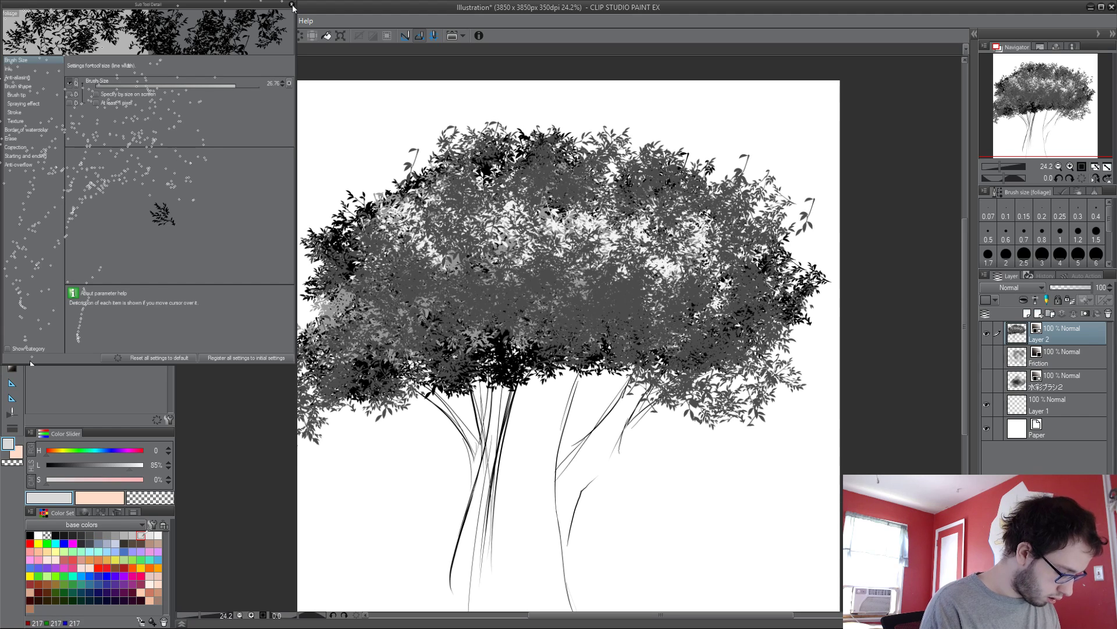
mouse_move(411, 209)
left_mouse_down()
mouse_move(485, 325)
mouse_move(683, 292)
mouse_move(578, 314)
mouse_move(396, 316)
mouse_move(572, 180)
mouse_move(510, 171)
mouse_move(649, 205)
mouse_move(654, 276)
mouse_move(623, 313)
mouse_move(524, 252)
mouse_move(586, 288)
mouse_move(571, 297)
mouse_move(713, 273)
mouse_move(681, 177)
mouse_move(718, 195)
mouse_move(445, 166)
mouse_move(559, 175)
left_mouse_up()
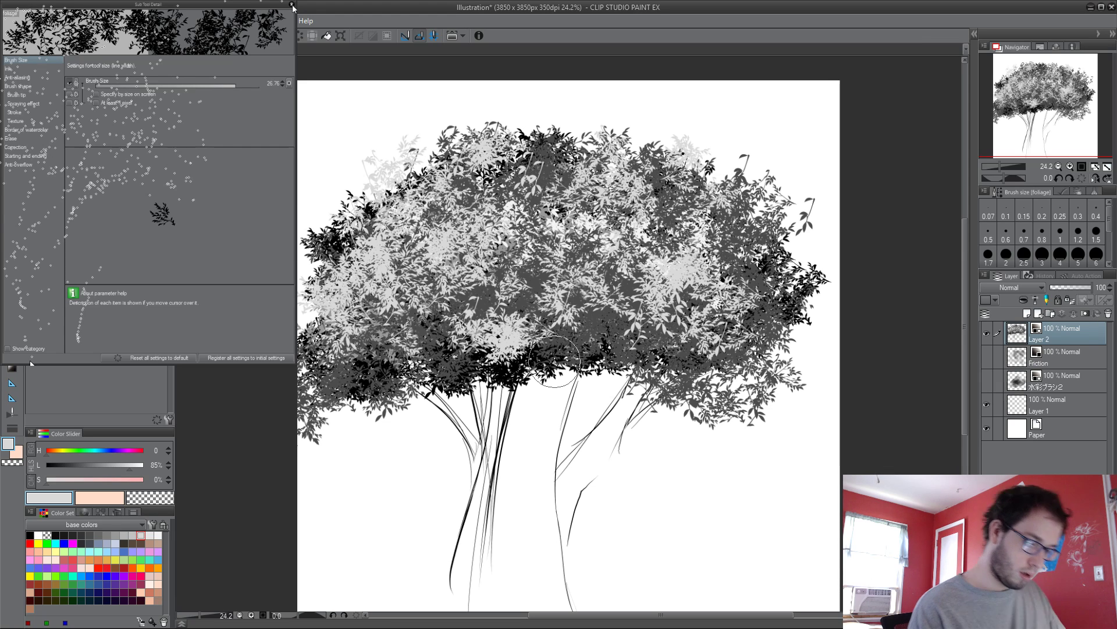
key("Delete")
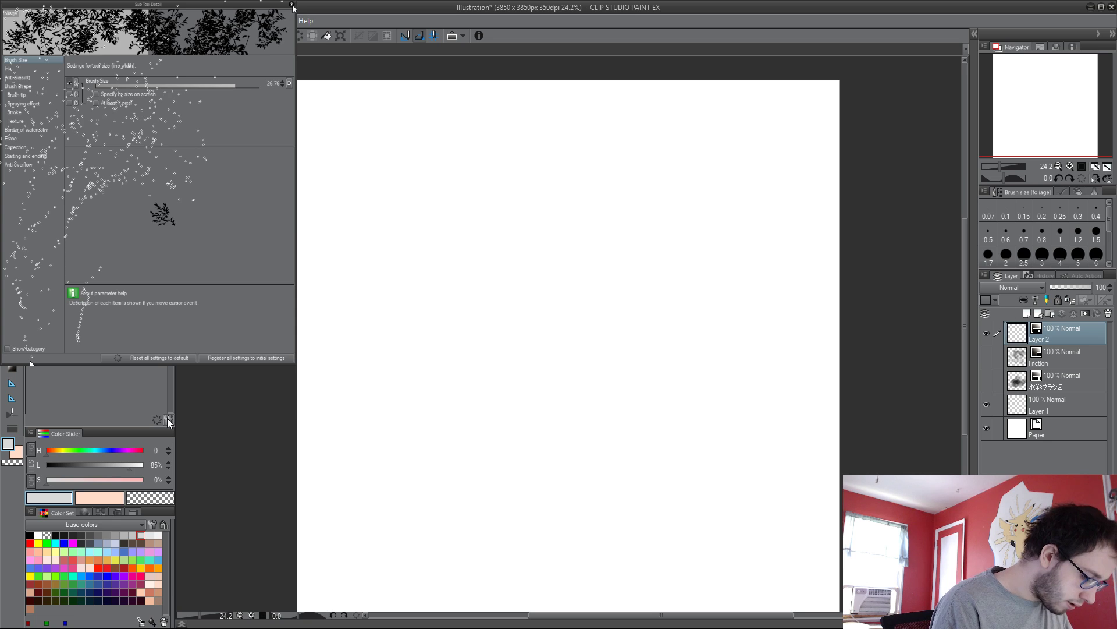
Step: Remove the surplus tip materials from the foliage brush, keeping only the first five leaf tips
left_click(21, 94)
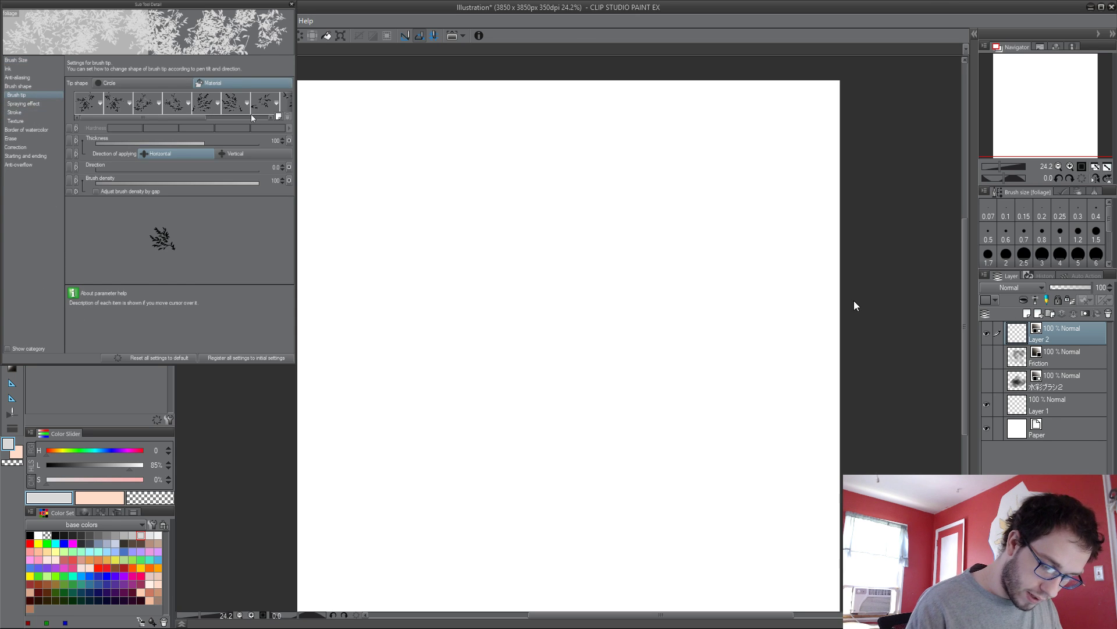
left_click_drag(162, 124, 265, 120)
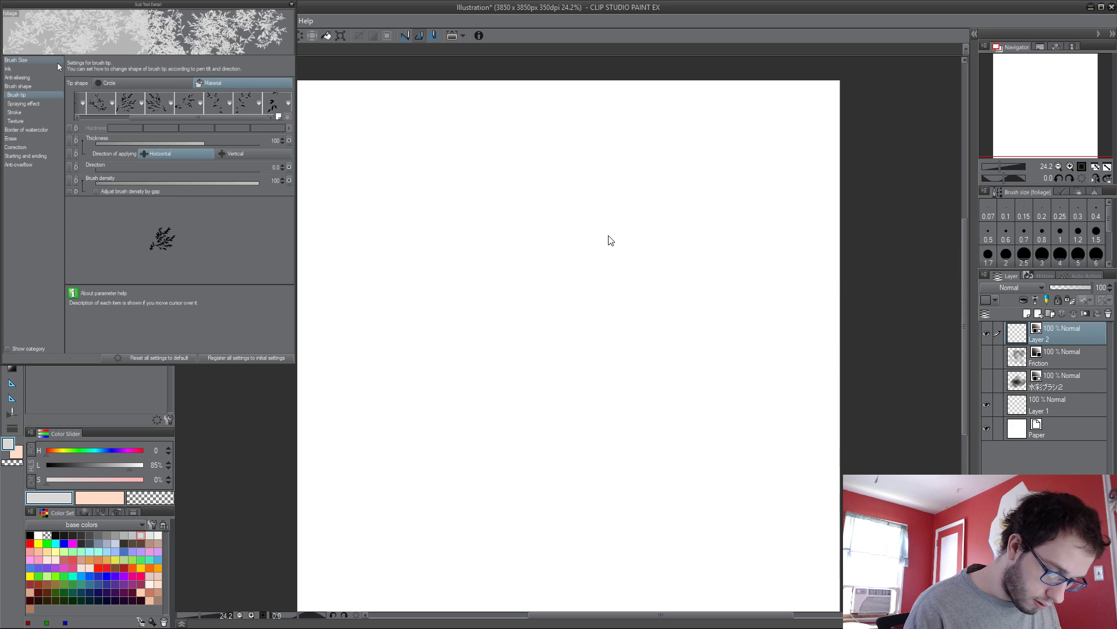
left_click(278, 108)
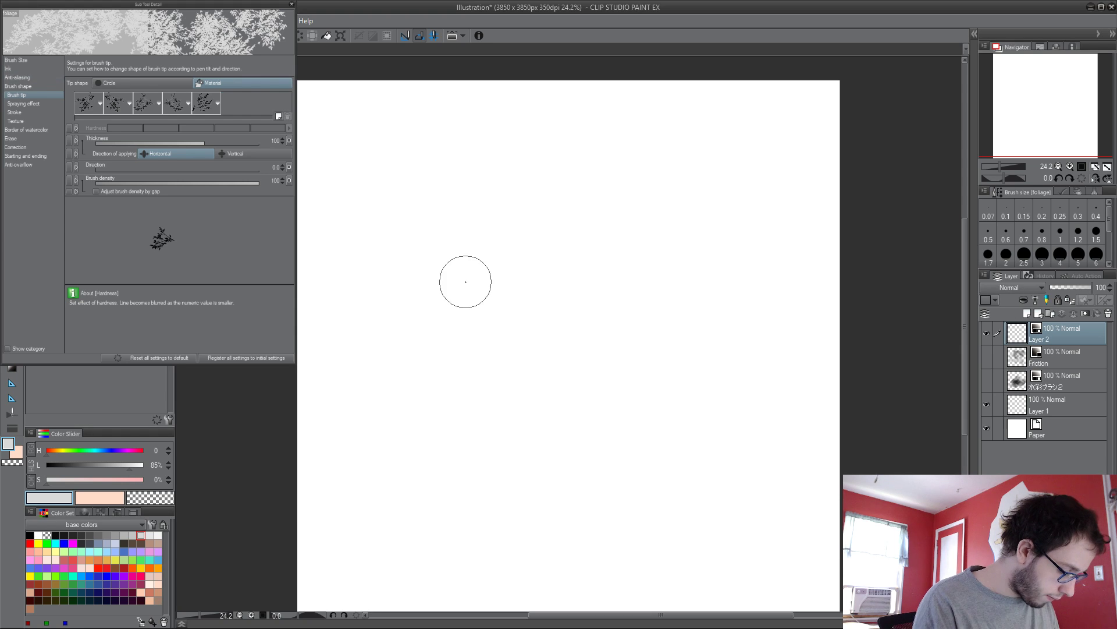
Step: Paint a black foliage clump with the reduced tip set, undo it, and repaint it across the upper canvas
left_click(30, 535)
mouse_move(448, 180)
left_mouse_down()
mouse_move(401, 286)
mouse_move(550, 314)
mouse_move(417, 332)
mouse_move(454, 187)
mouse_move(350, 151)
mouse_move(582, 151)
mouse_move(440, 333)
mouse_move(640, 312)
left_mouse_up()
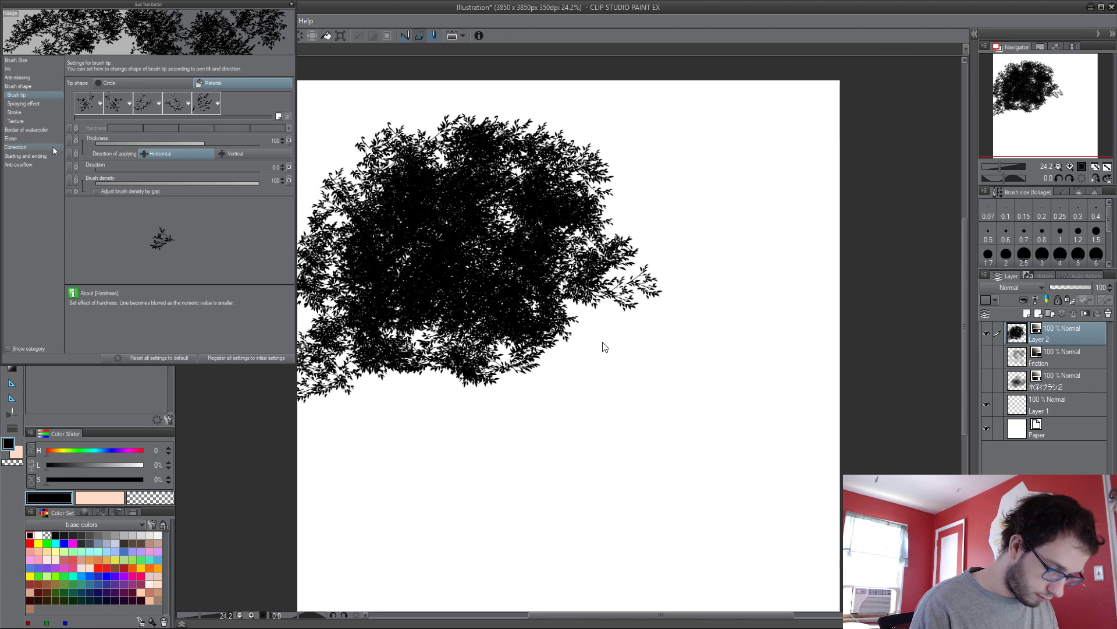
key("ctrl+z")
mouse_move(364, 279)
left_mouse_down()
mouse_move(486, 287)
mouse_move(623, 237)
mouse_move(423, 229)
mouse_move(350, 314)
mouse_move(611, 291)
mouse_move(349, 204)
mouse_move(608, 262)
left_mouse_up()
Step: Layer dark gray, black and light gray leaves over the foliage clump, and clear Layer 2
left_click(89, 535)
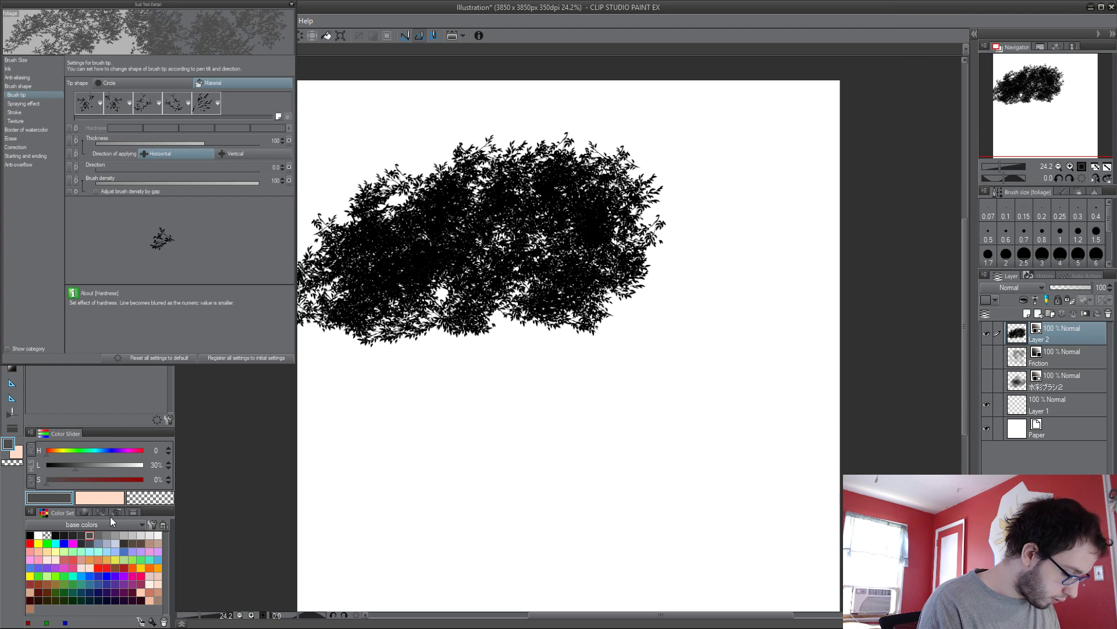
mouse_move(349, 273)
left_mouse_down()
mouse_move(431, 233)
mouse_move(692, 209)
mouse_move(347, 238)
mouse_move(669, 192)
mouse_move(599, 155)
mouse_move(640, 163)
left_mouse_up()
left_click(30, 535)
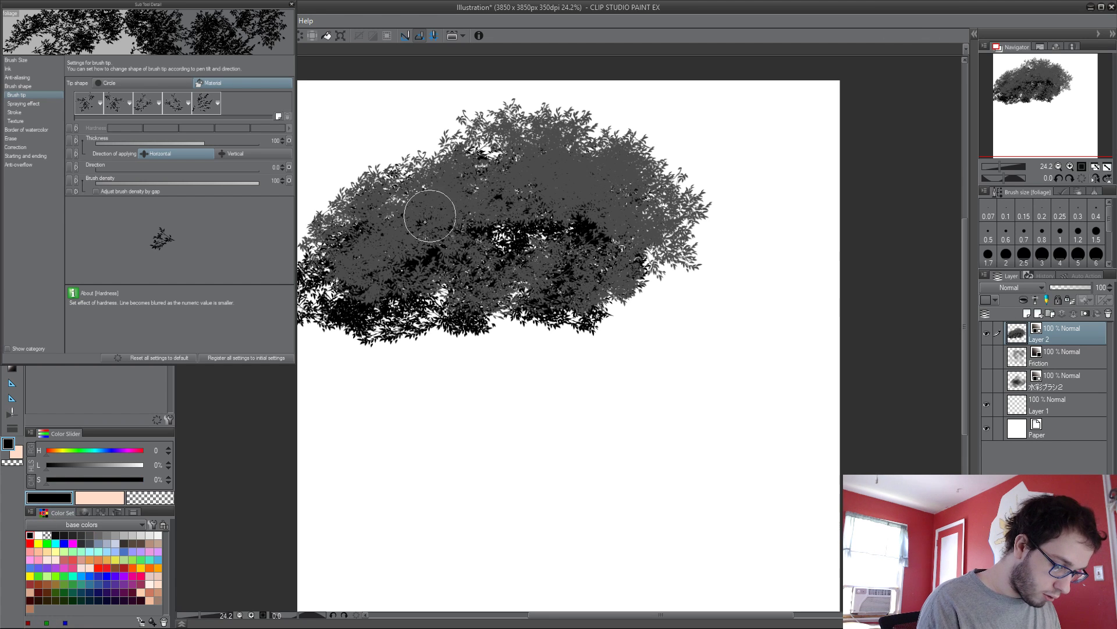
mouse_move(424, 204)
left_mouse_down()
mouse_move(493, 173)
mouse_move(326, 280)
left_mouse_up()
left_click(124, 534)
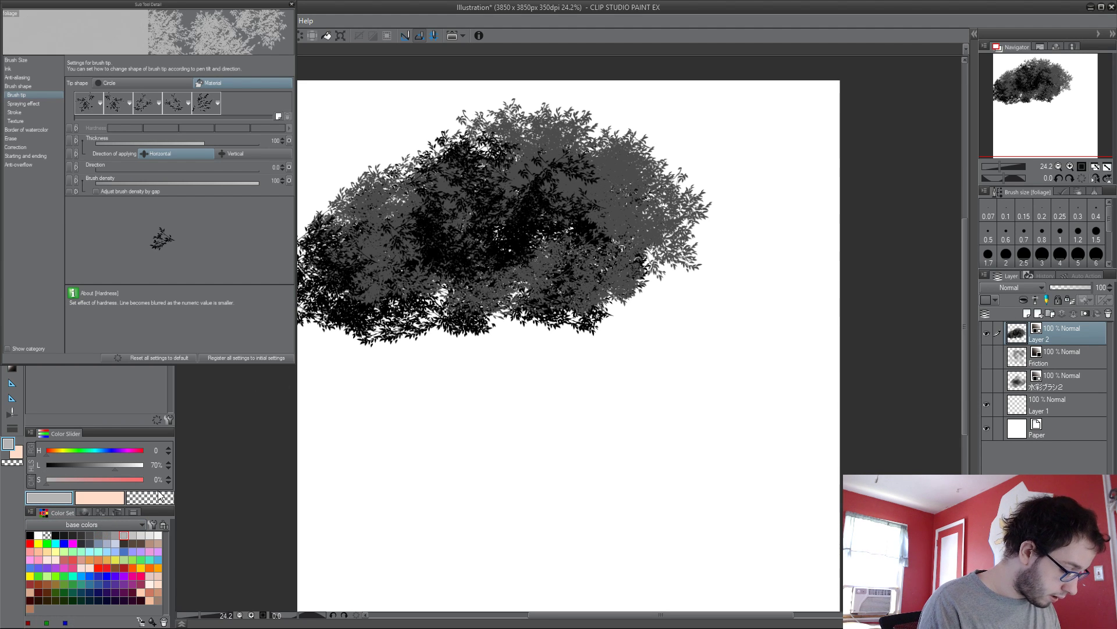
mouse_move(367, 227)
left_mouse_down()
mouse_move(518, 128)
mouse_move(577, 125)
mouse_move(692, 209)
left_mouse_up()
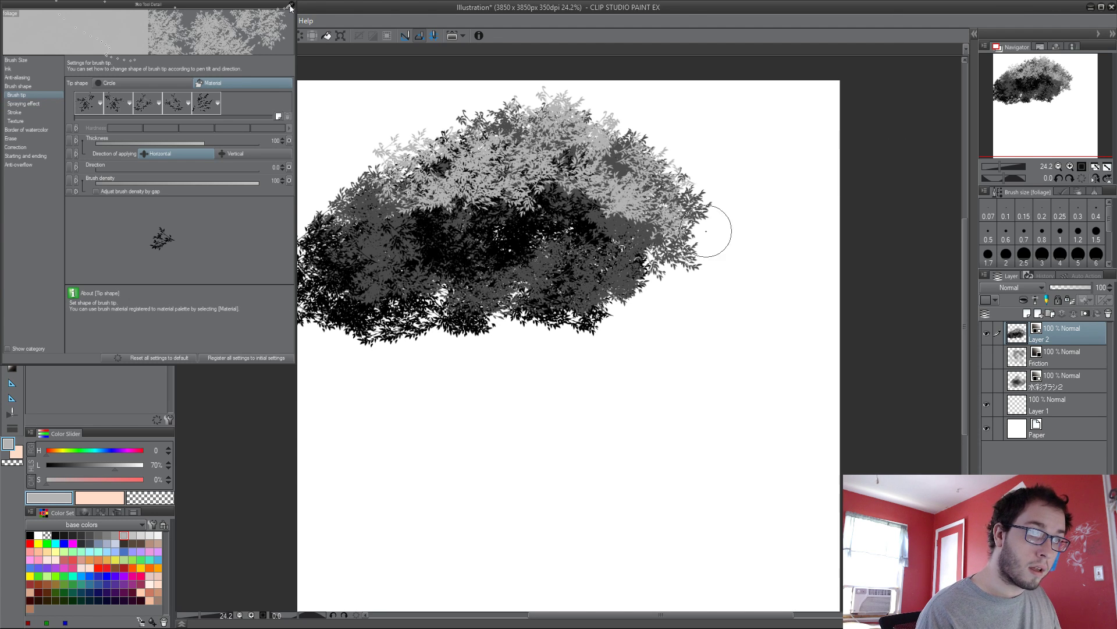
mouse_move(693, 224)
left_mouse_down()
mouse_move(751, 273)
mouse_move(512, 326)
mouse_move(731, 282)
left_mouse_up()
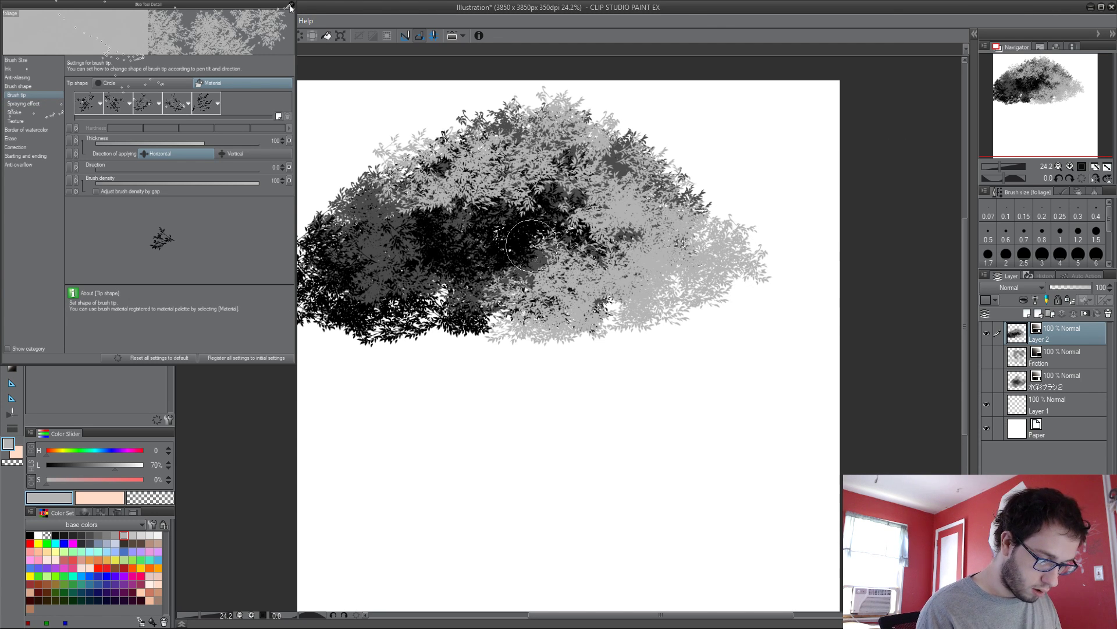
key("Delete")
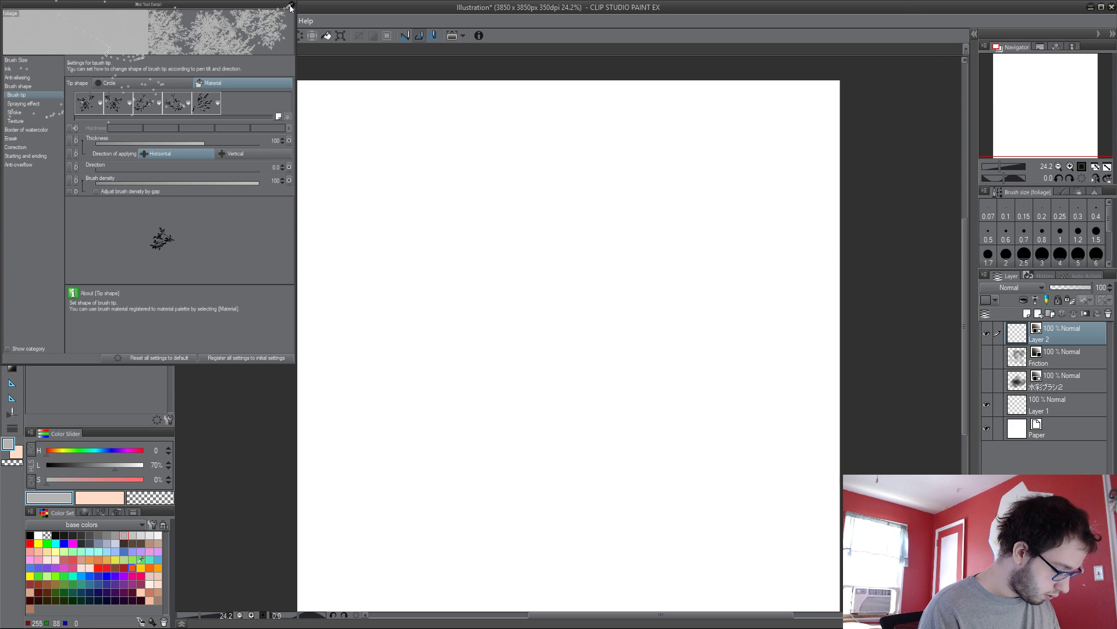
Step: Paint overlapping foliage on Layer 2 in two different green swatch colors
left_click(133, 559)
mouse_move(483, 174)
left_mouse_down()
mouse_move(459, 161)
mouse_move(635, 204)
mouse_move(627, 191)
mouse_move(459, 199)
mouse_move(394, 337)
mouse_move(633, 281)
mouse_move(611, 304)
mouse_move(659, 280)
mouse_move(454, 292)
mouse_move(619, 232)
mouse_move(745, 284)
mouse_move(658, 323)
mouse_move(475, 369)
mouse_move(465, 395)
left_mouse_up()
left_click(141, 559)
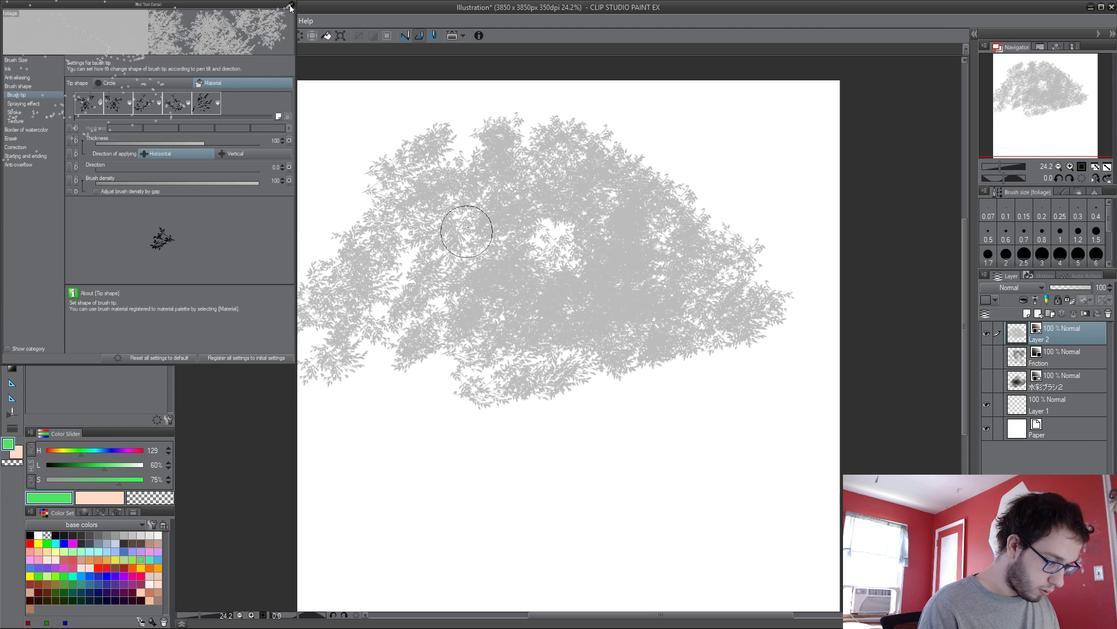
mouse_move(466, 231)
left_mouse_down()
mouse_move(621, 211)
mouse_move(451, 175)
mouse_move(631, 200)
mouse_move(671, 285)
mouse_move(651, 321)
mouse_move(525, 386)
left_mouse_up()
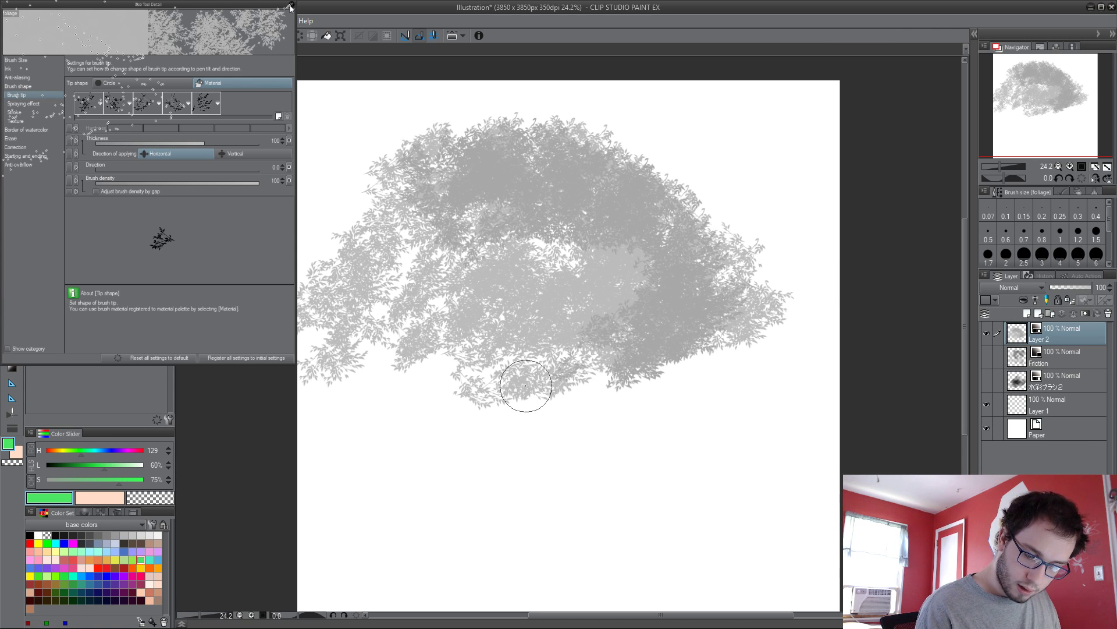
Step: Add a new layer above Layer 2 and clear Layer 2's foliage
left_click(1029, 316)
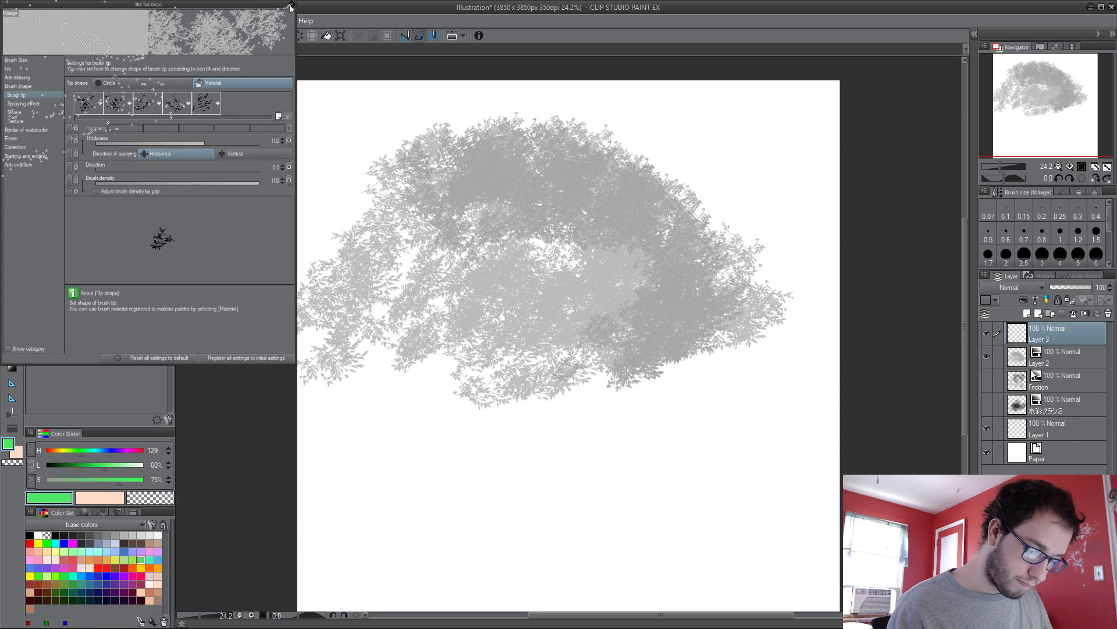
left_click(1057, 356)
key("Delete")
left_click(1056, 381)
left_click(1054, 405)
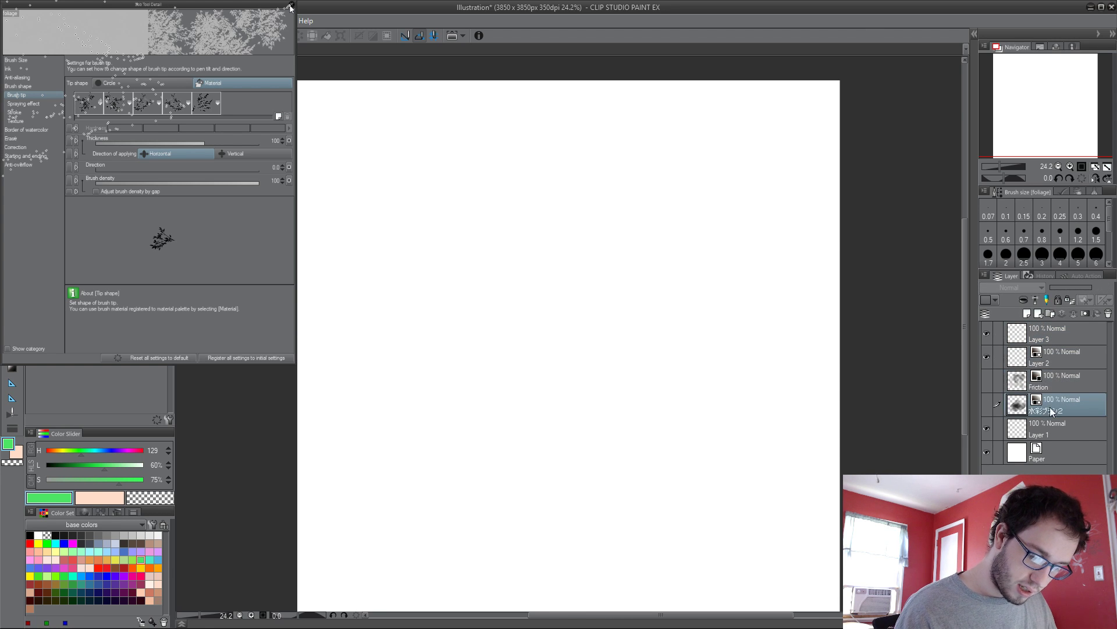
Step: Paint a broad band of bright green foliage across the upper canvas on the new top layer
left_click(1033, 336)
mouse_move(381, 181)
left_mouse_down()
mouse_move(568, 175)
mouse_move(727, 238)
mouse_move(350, 227)
mouse_move(751, 268)
mouse_move(738, 297)
mouse_move(756, 307)
left_mouse_up()
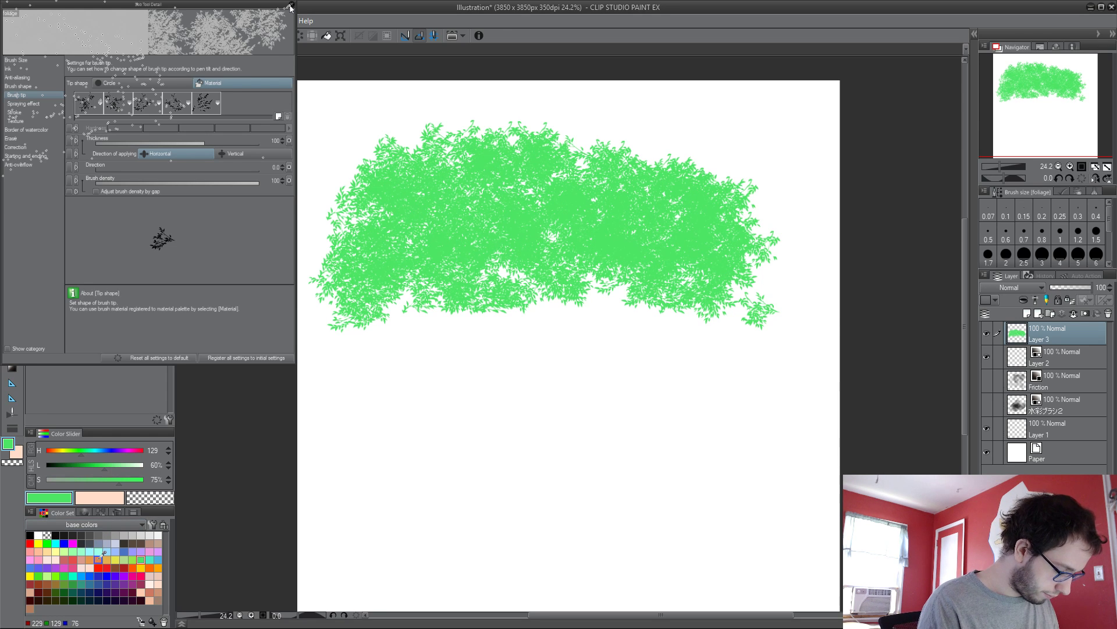
Step: Try golden yellow and lighter yellow leaves over the green foliage, undoing each attempt
left_click(141, 568)
mouse_move(448, 140)
left_mouse_down()
mouse_move(774, 227)
mouse_move(378, 186)
left_mouse_up()
key("ctrl+z")
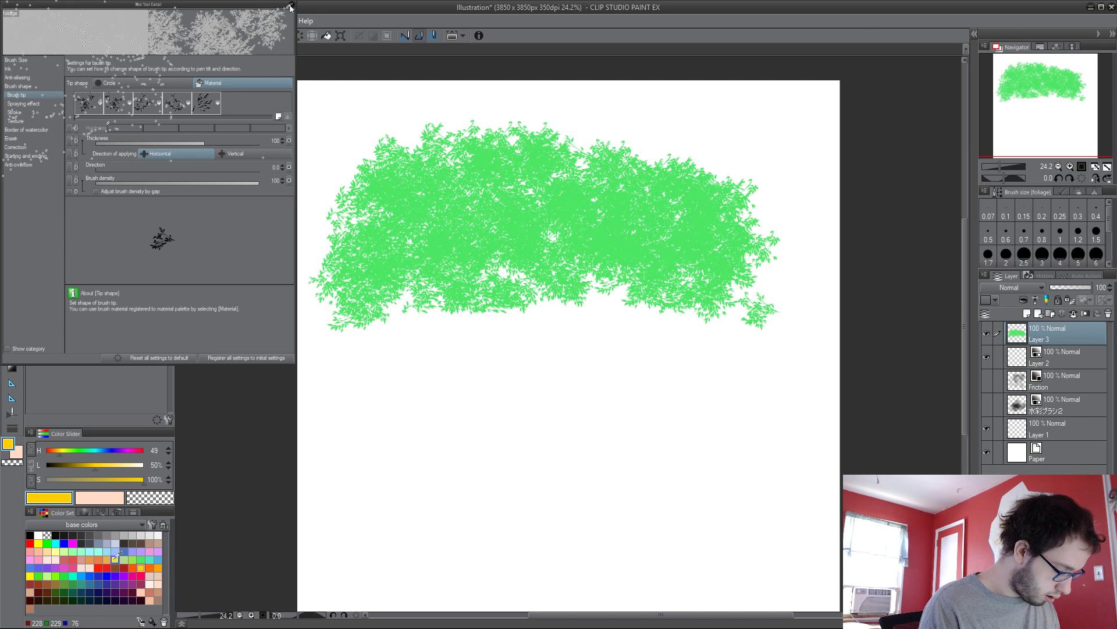
left_click(116, 559)
mouse_move(553, 152)
left_mouse_down()
mouse_move(631, 185)
mouse_move(344, 204)
mouse_move(485, 194)
mouse_move(752, 250)
mouse_move(733, 284)
mouse_move(354, 313)
mouse_move(725, 313)
mouse_move(737, 299)
mouse_move(466, 298)
mouse_move(704, 267)
mouse_move(493, 214)
mouse_move(598, 311)
left_mouse_up()
key("ctrl+z")
Step: Paint pale yellow-green leaves over the bright green foliage and add yellow-olive leaves across its middle and lower edge
left_click(63, 551)
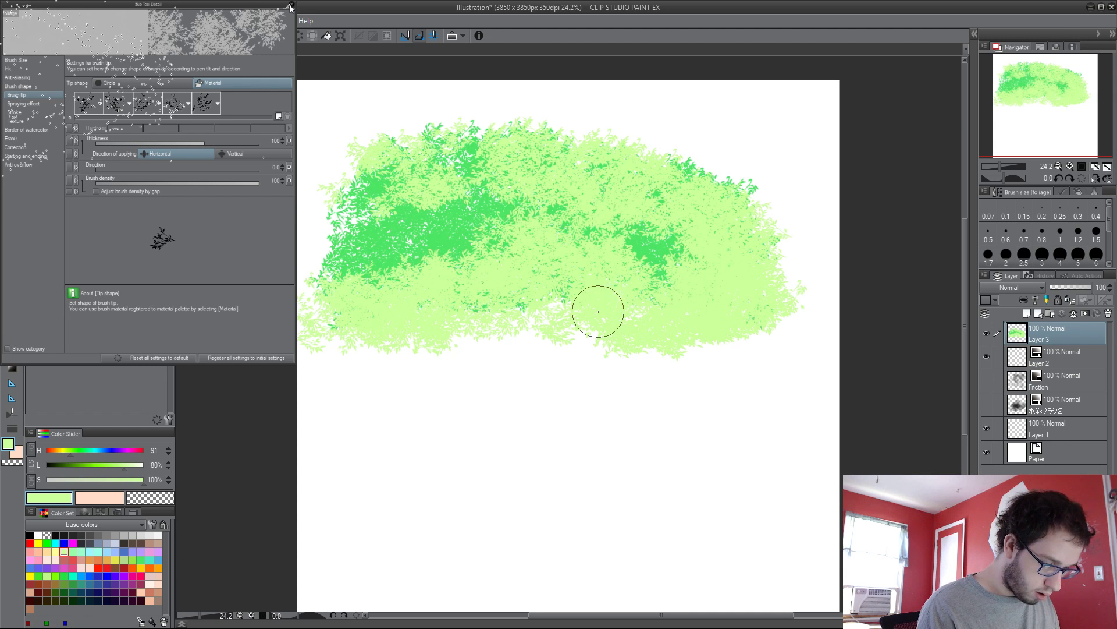
left_click(141, 559)
left_click(132, 559)
mouse_move(384, 259)
left_mouse_down()
mouse_move(520, 235)
mouse_move(593, 261)
mouse_move(727, 267)
mouse_move(649, 230)
mouse_move(346, 310)
mouse_move(777, 303)
mouse_move(731, 315)
mouse_move(331, 300)
mouse_move(521, 308)
mouse_move(337, 361)
left_mouse_up()
Step: Cover the canopy with more bright green leaves and add pale mint green highlights over its upper and outer areas
left_click(141, 560)
mouse_move(460, 174)
left_mouse_down()
mouse_move(674, 165)
mouse_move(770, 240)
mouse_move(765, 229)
mouse_move(792, 270)
mouse_move(760, 304)
mouse_move(702, 160)
mouse_move(404, 191)
mouse_move(334, 256)
mouse_move(418, 314)
mouse_move(614, 261)
mouse_move(411, 270)
mouse_move(462, 282)
mouse_move(744, 289)
mouse_move(698, 283)
mouse_move(695, 217)
mouse_move(355, 279)
left_mouse_up()
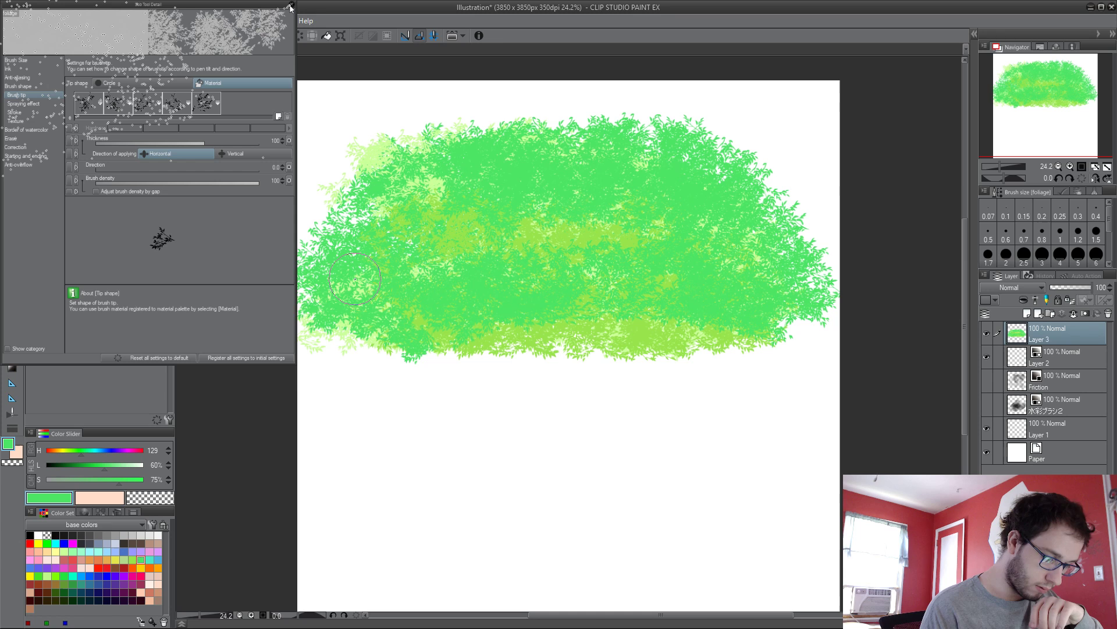
left_click(72, 551)
mouse_move(424, 233)
left_mouse_down()
mouse_move(525, 181)
mouse_move(747, 253)
mouse_move(737, 262)
mouse_move(777, 242)
mouse_move(626, 169)
mouse_move(564, 168)
mouse_move(461, 287)
mouse_move(695, 285)
mouse_move(628, 301)
mouse_move(747, 340)
left_mouse_up()
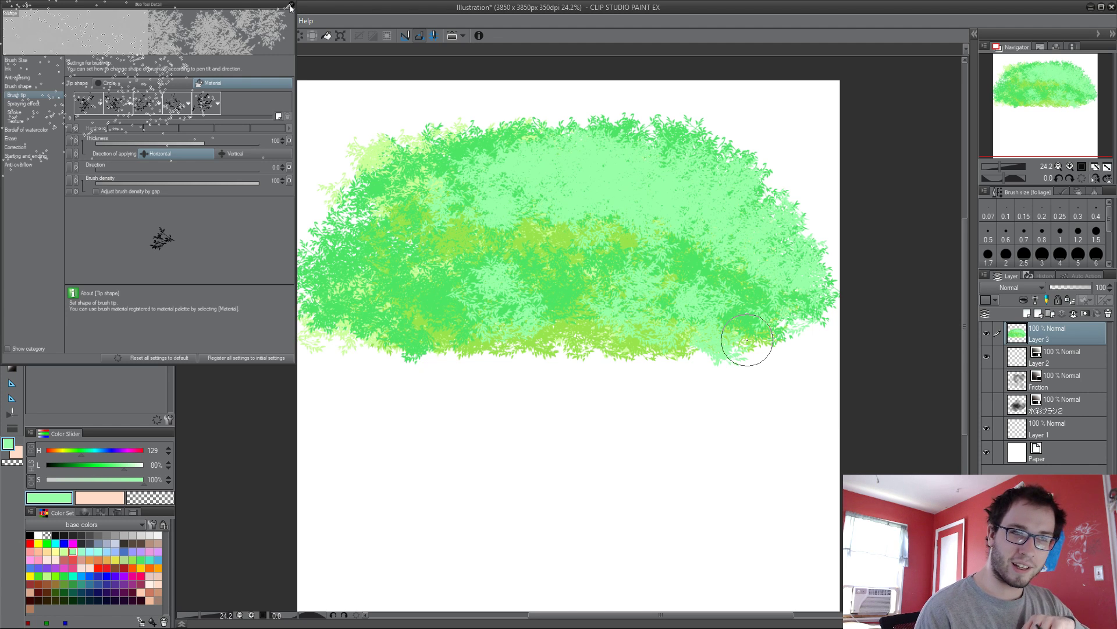
Step: Add more mint green leaves over the canopy's middle and lower areas and close the foliage brush's detailed settings
mouse_move(572, 269)
left_mouse_down()
mouse_move(660, 266)
mouse_move(649, 275)
mouse_move(663, 308)
left_mouse_up()
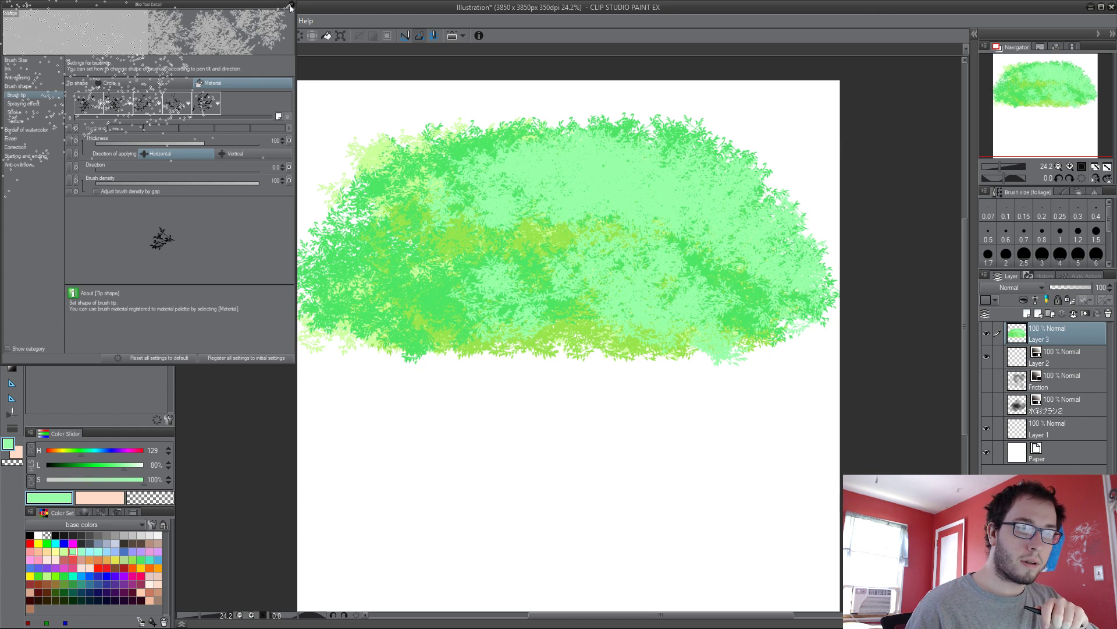
left_click(291, 5)
left_click(168, 239)
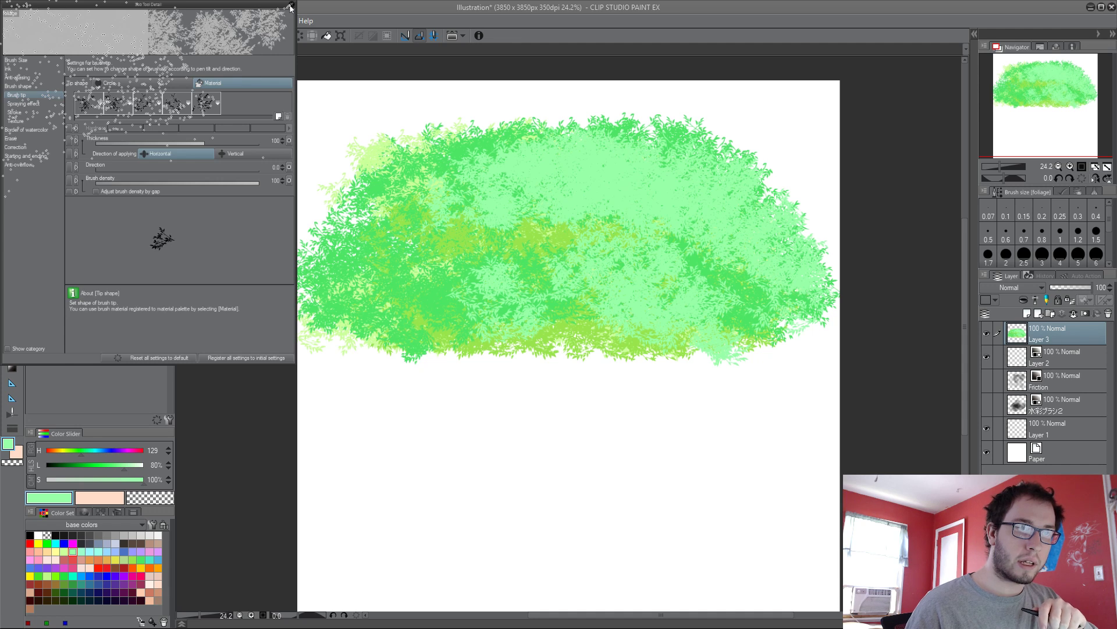
left_click(291, 6)
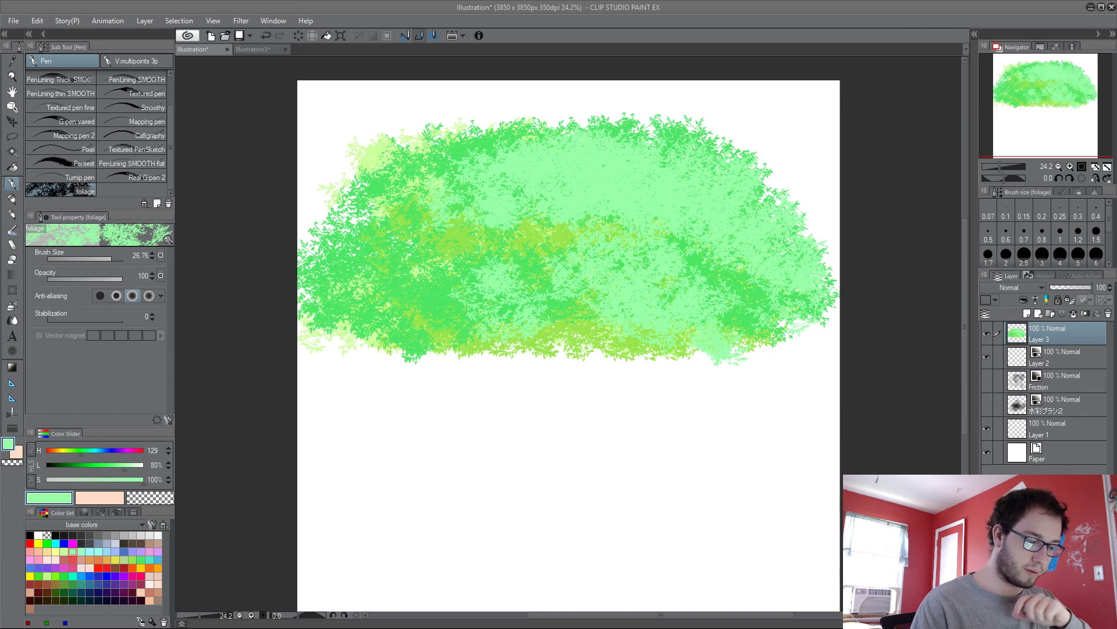
mouse_move(361, 326)
left_mouse_down()
mouse_move(579, 291)
mouse_move(411, 204)
mouse_move(524, 197)
left_mouse_up()
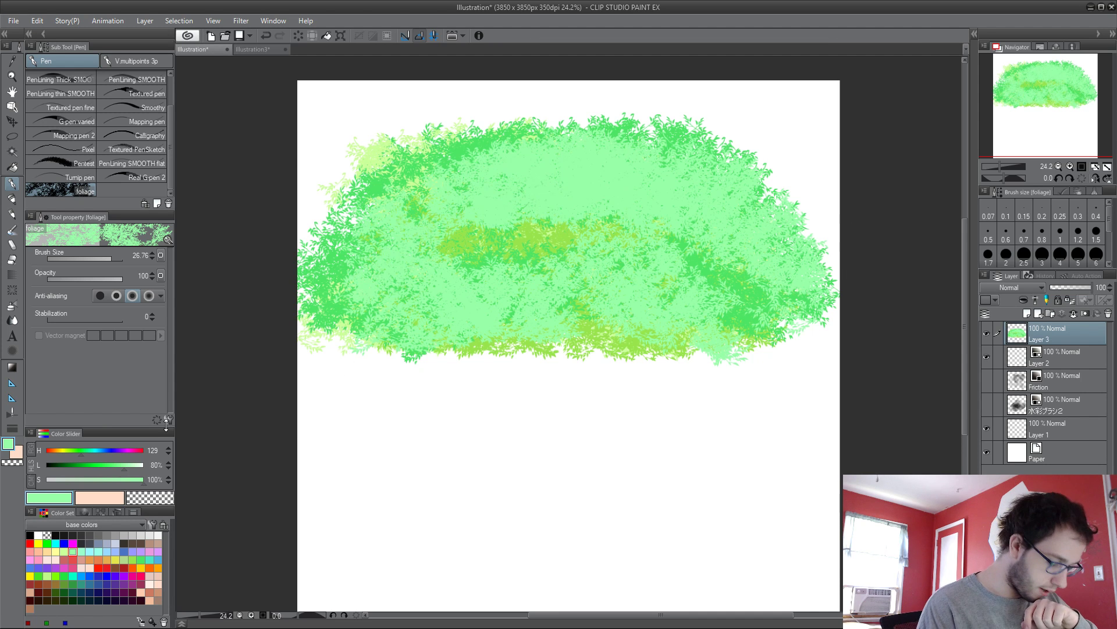
Step: Paint white leaves over the canopy's upper right, upper middle and lower areas
left_click(39, 535)
mouse_move(637, 140)
left_mouse_down()
mouse_move(728, 219)
mouse_move(724, 236)
left_mouse_up()
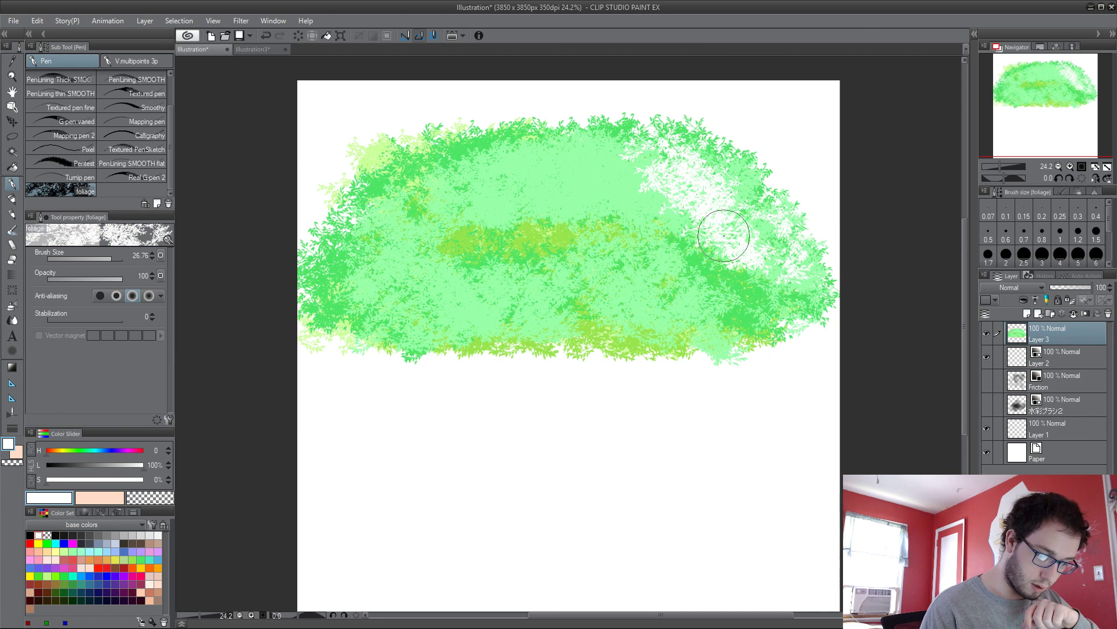
mouse_move(567, 158)
left_mouse_down()
mouse_move(437, 174)
mouse_move(441, 191)
mouse_move(742, 248)
left_mouse_up()
mouse_move(737, 308)
left_mouse_down()
mouse_move(542, 312)
mouse_move(669, 297)
left_mouse_up()
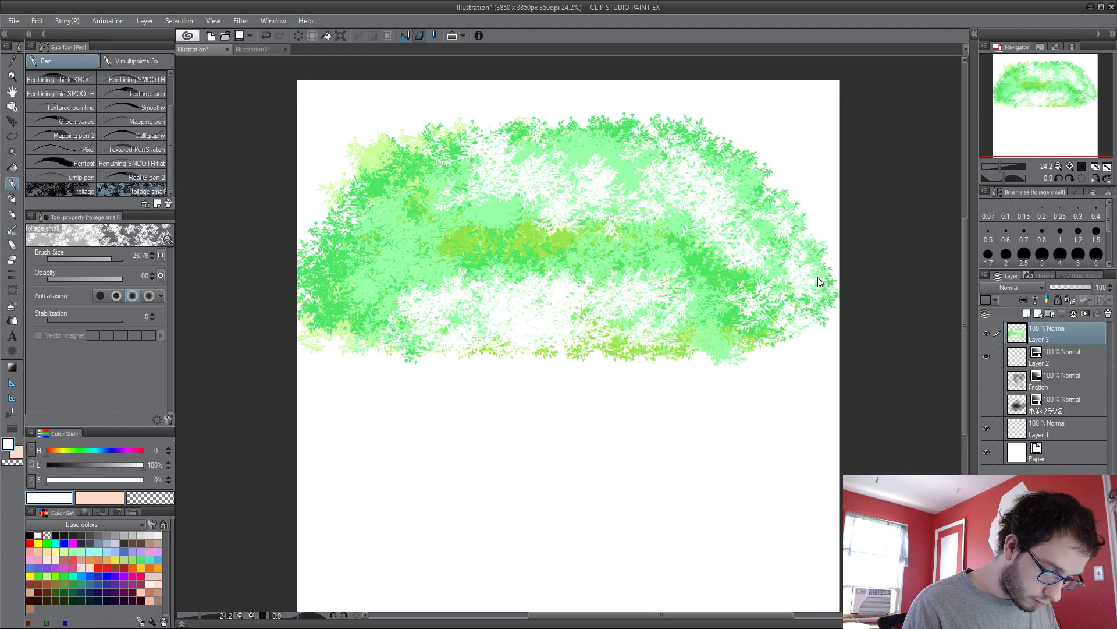
Step: Try strokes across the canopy with the foliage small brush at size 11.65, undoing each attempt
mouse_move(419, 254)
left_mouse_down()
mouse_move(500, 260)
mouse_move(487, 291)
mouse_move(436, 214)
mouse_move(504, 215)
mouse_move(380, 287)
left_mouse_up()
key("ctrl+z")
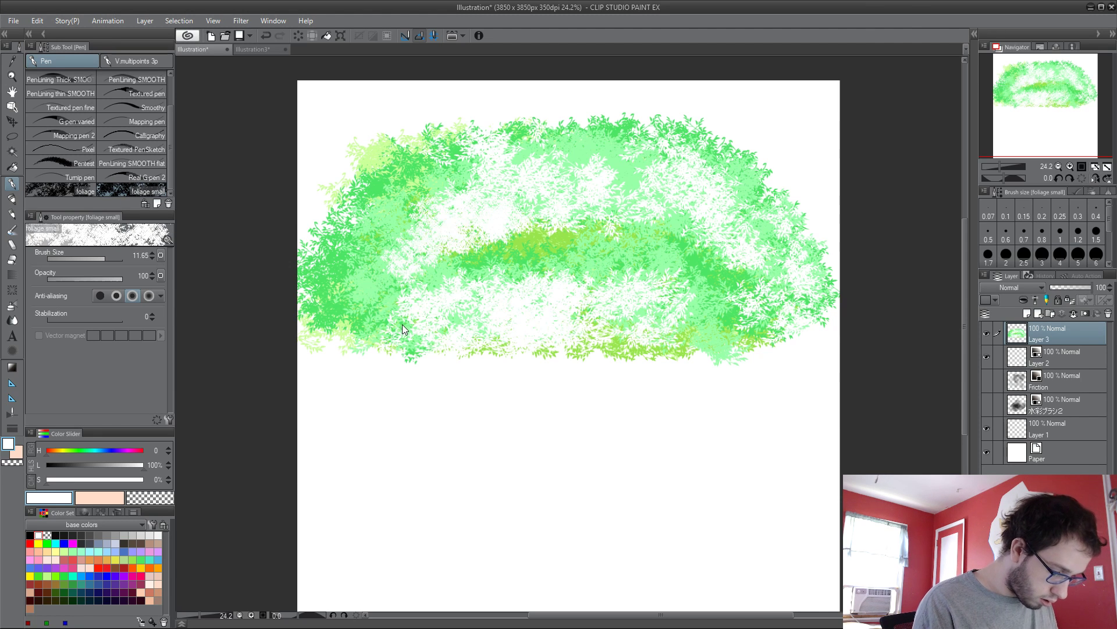
key("ctrl+z")
mouse_move(372, 169)
left_mouse_down()
mouse_move(386, 150)
mouse_move(457, 146)
mouse_move(459, 134)
mouse_move(582, 128)
mouse_move(752, 167)
left_mouse_up()
key("ctrl+z")
Step: Paint small yellow-green leaves along the canopy's upper edge and over its middle left area
left_click(132, 558)
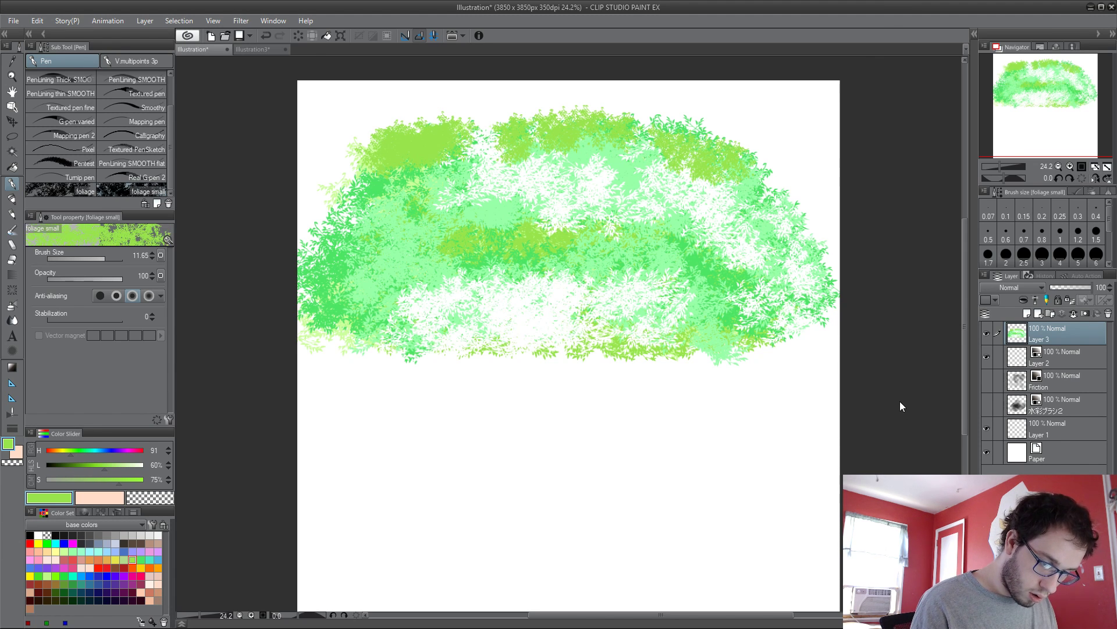
mouse_move(400, 303)
left_mouse_down()
mouse_move(437, 250)
mouse_move(520, 291)
mouse_move(434, 256)
mouse_move(422, 273)
mouse_move(371, 267)
mouse_move(482, 223)
mouse_move(539, 242)
mouse_move(448, 294)
mouse_move(417, 356)
left_mouse_up()
key("ctrl+z")
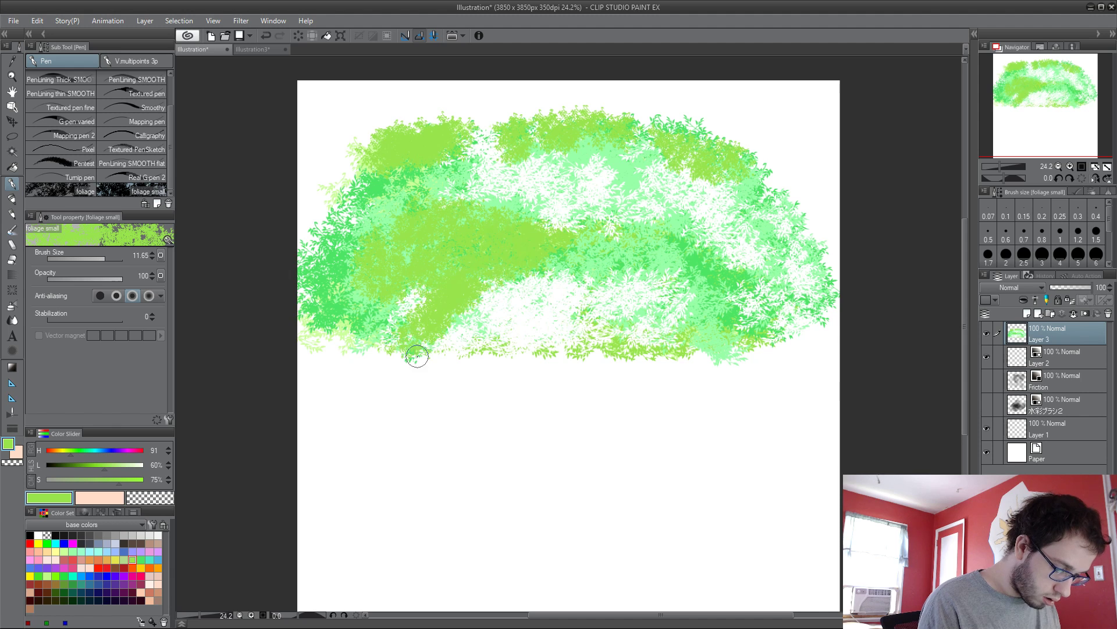
mouse_move(383, 230)
left_mouse_down()
mouse_move(446, 194)
mouse_move(398, 314)
left_mouse_up()
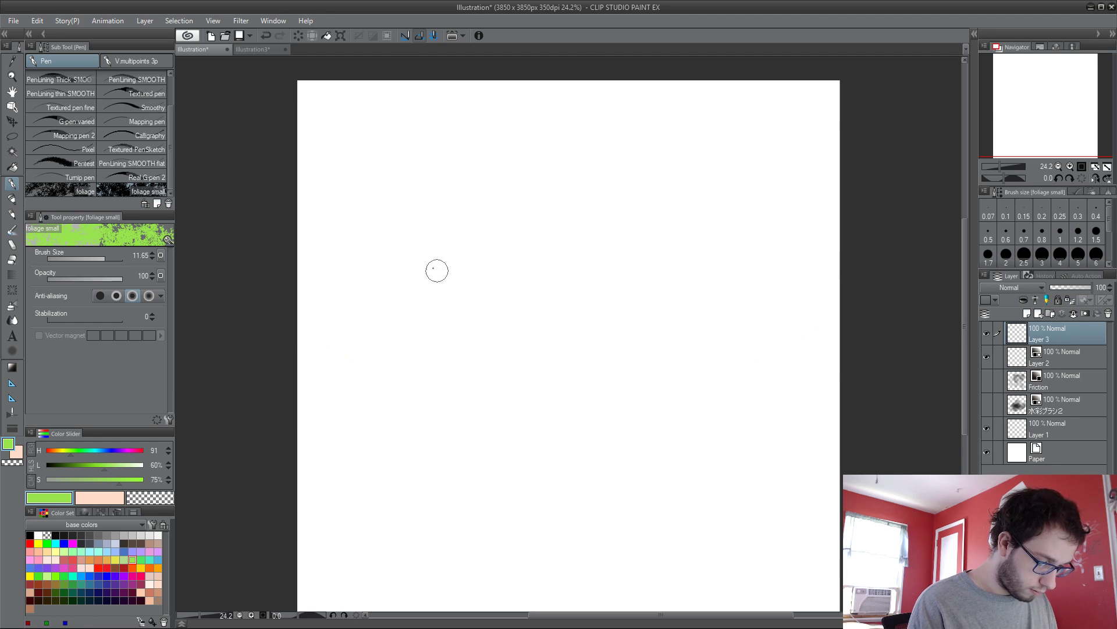
Step: Paint two yellow-green leaf clusters, one above the other, on the emptied layer with the foliage small brush
mouse_move(437, 267)
left_mouse_down()
mouse_move(428, 234)
mouse_move(512, 243)
mouse_move(456, 240)
mouse_move(385, 273)
mouse_move(485, 264)
mouse_move(512, 275)
mouse_move(342, 294)
mouse_move(555, 285)
mouse_move(396, 304)
mouse_move(326, 270)
mouse_move(463, 197)
mouse_move(541, 233)
mouse_move(425, 224)
mouse_move(339, 285)
mouse_move(336, 251)
mouse_move(523, 240)
left_mouse_up()
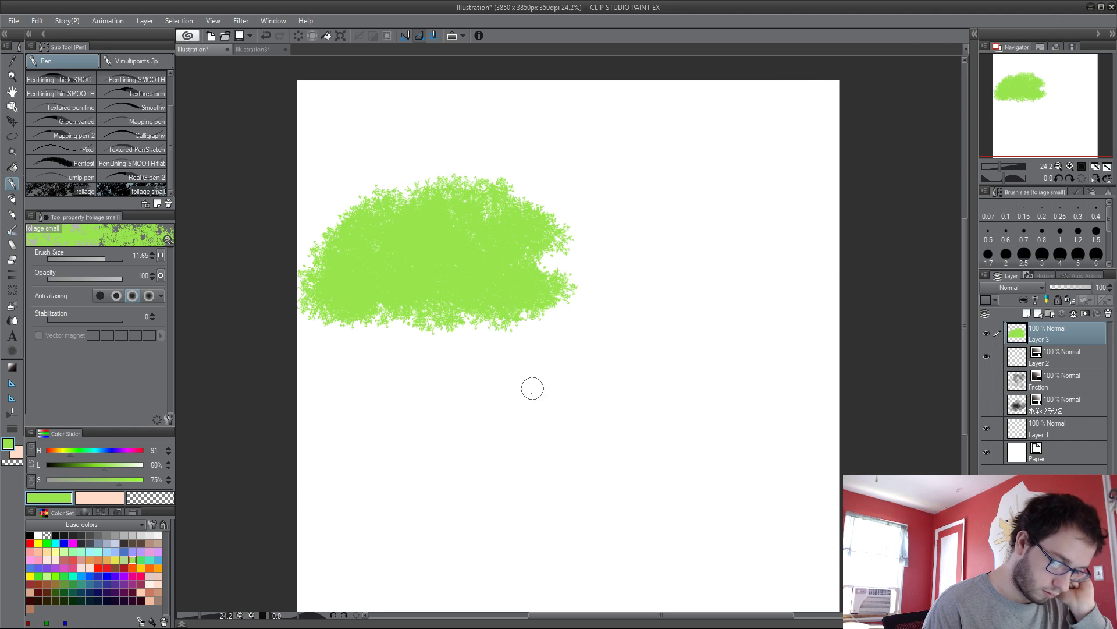
mouse_move(430, 369)
left_mouse_down()
mouse_move(463, 375)
mouse_move(324, 426)
mouse_move(528, 423)
mouse_move(394, 412)
mouse_move(520, 397)
left_mouse_up()
mouse_move(351, 364)
left_mouse_down()
mouse_move(376, 368)
mouse_move(386, 438)
left_mouse_up()
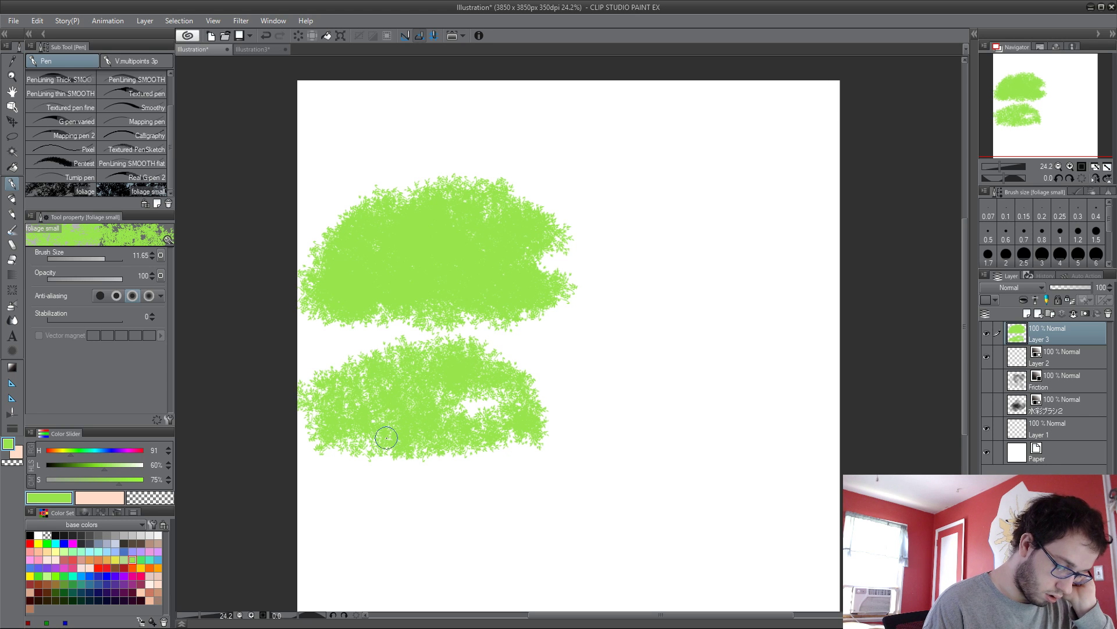
Step: Erase leafy gaps in the lower cluster and fill them with muted green and more yellow-green leaves
key("c")
mouse_move(416, 379)
left_mouse_down()
mouse_move(356, 392)
mouse_move(495, 395)
mouse_move(459, 408)
mouse_move(521, 410)
mouse_move(353, 404)
mouse_move(493, 402)
left_mouse_up()
left_click(124, 559)
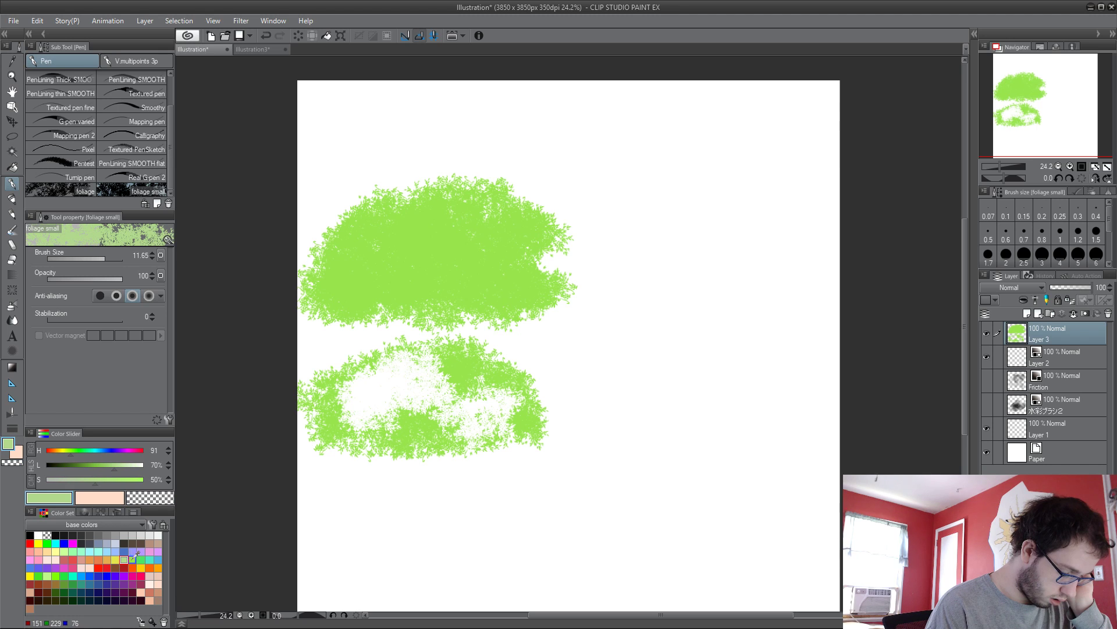
mouse_move(382, 395)
left_mouse_down()
mouse_move(473, 399)
mouse_move(489, 425)
left_mouse_up()
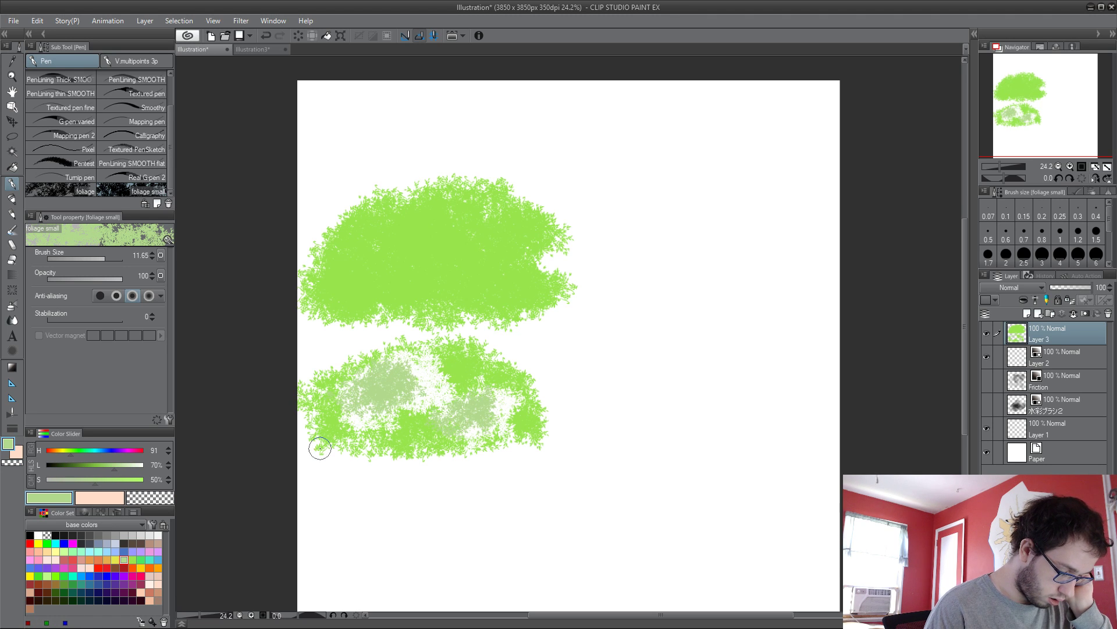
left_click(132, 559)
mouse_move(367, 397)
left_mouse_down()
mouse_move(444, 394)
mouse_move(497, 409)
mouse_move(413, 370)
mouse_move(400, 371)
mouse_move(385, 417)
mouse_move(482, 418)
mouse_move(514, 393)
mouse_move(500, 424)
mouse_move(341, 419)
mouse_move(435, 399)
mouse_move(422, 374)
mouse_move(354, 396)
mouse_move(520, 368)
mouse_move(511, 337)
mouse_move(546, 387)
mouse_move(453, 483)
left_mouse_up()
Step: Paint bright green leaves over and below the lower cluster, and clear the whole layer
left_click(141, 559)
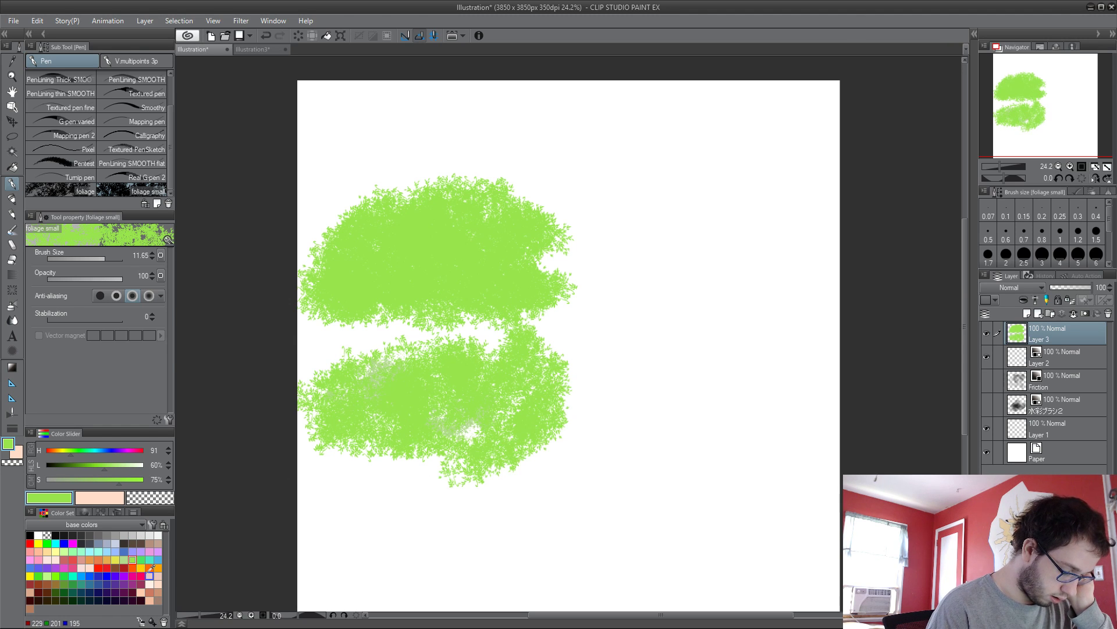
mouse_move(369, 420)
left_mouse_down()
mouse_move(524, 421)
mouse_move(341, 402)
mouse_move(511, 398)
mouse_move(454, 397)
mouse_move(360, 445)
left_mouse_up()
mouse_move(465, 460)
left_mouse_down()
mouse_move(349, 454)
mouse_move(494, 512)
mouse_move(407, 483)
left_mouse_up()
mouse_move(448, 541)
left_mouse_down()
mouse_move(529, 579)
mouse_move(410, 559)
mouse_move(518, 521)
mouse_move(429, 576)
mouse_move(460, 600)
mouse_move(360, 587)
mouse_move(477, 605)
left_mouse_up()
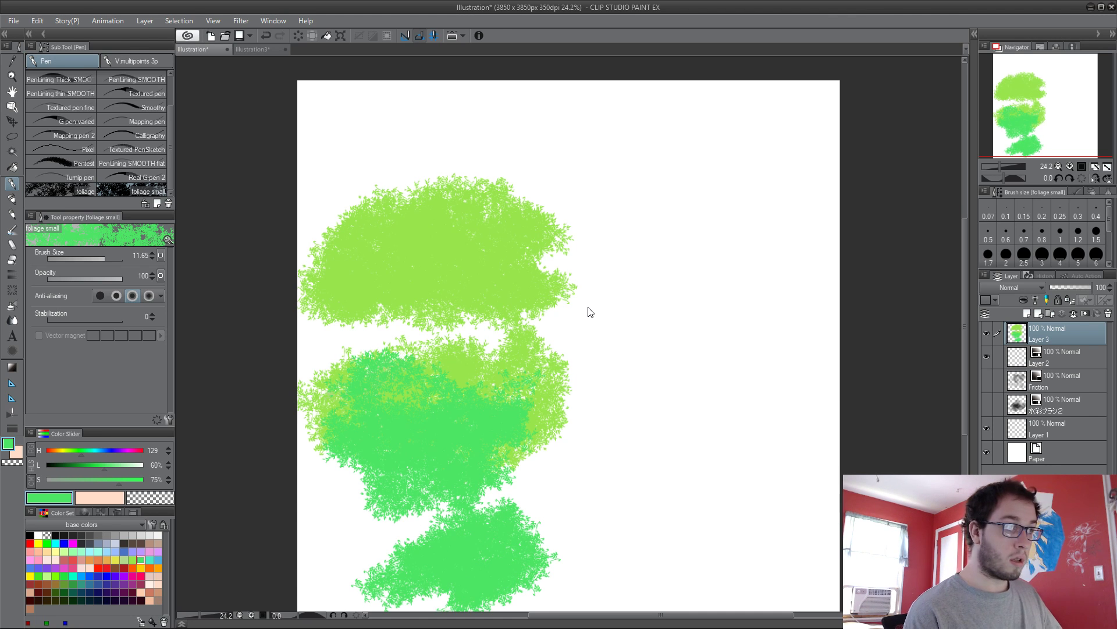
key("Delete")
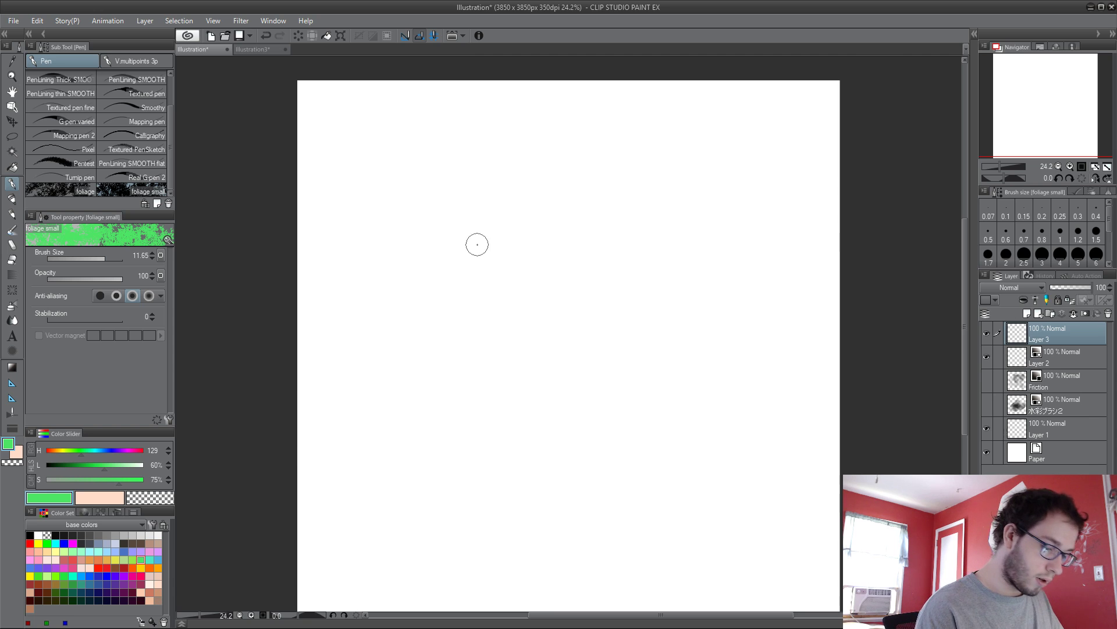
Step: Paint a wide bright green canopy across the upper canvas with the foliage small brush and switch to the foliage brush
mouse_move(477, 245)
left_mouse_down()
mouse_move(593, 204)
mouse_move(626, 222)
mouse_move(543, 241)
mouse_move(533, 266)
mouse_move(683, 259)
mouse_move(582, 292)
mouse_move(534, 273)
mouse_move(524, 299)
mouse_move(707, 279)
mouse_move(691, 245)
mouse_move(379, 290)
mouse_move(517, 164)
mouse_move(514, 192)
mouse_move(494, 215)
mouse_move(700, 190)
mouse_move(714, 242)
mouse_move(752, 285)
mouse_move(552, 300)
mouse_move(698, 329)
mouse_move(739, 318)
left_mouse_up()
left_click_drag(442, 317, 395, 323)
left_click(82, 191)
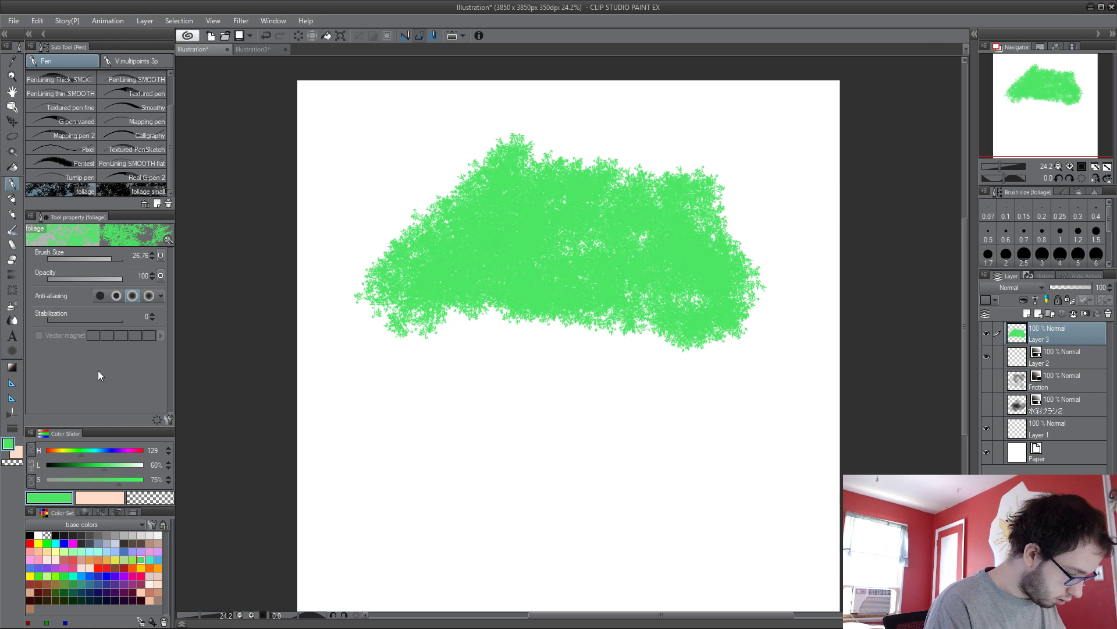
Step: Add a new layer beneath the canopy layer and set the colour to dark green with H 137, L 38% and S 75%
left_click(1032, 313)
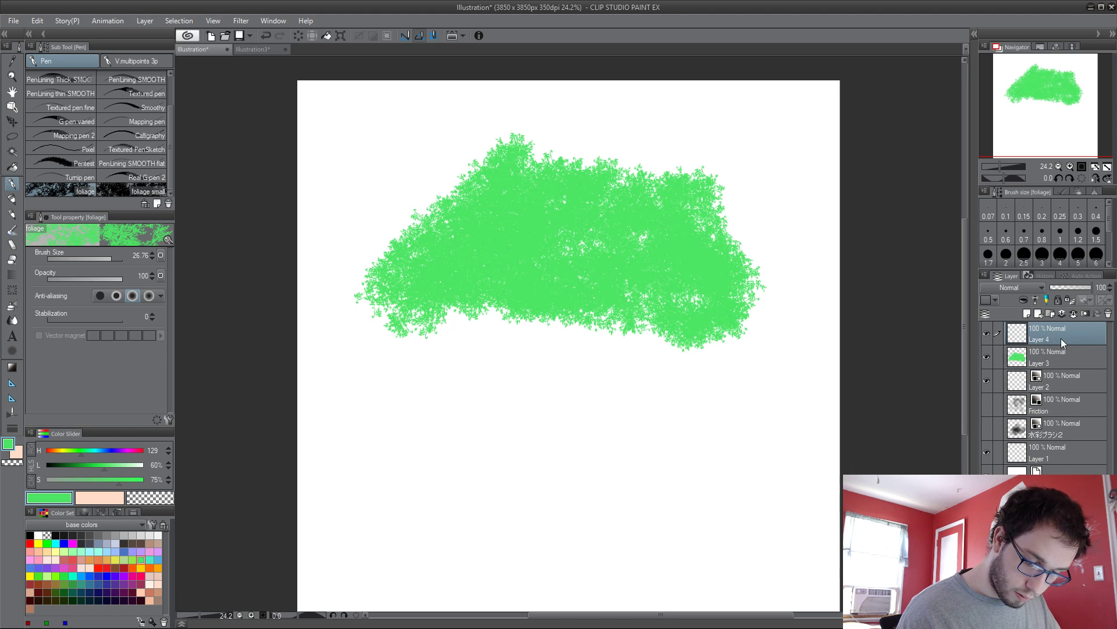
left_click_drag(1065, 371, 1038, 364)
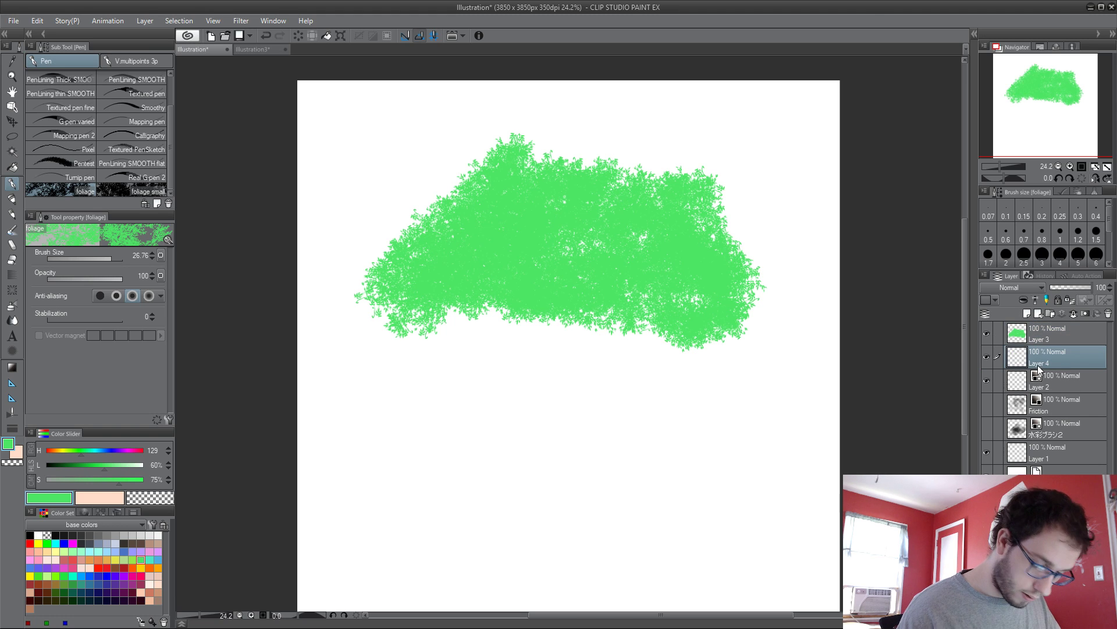
left_click(97, 470)
left_click_drag(77, 455, 83, 454)
left_click(83, 465)
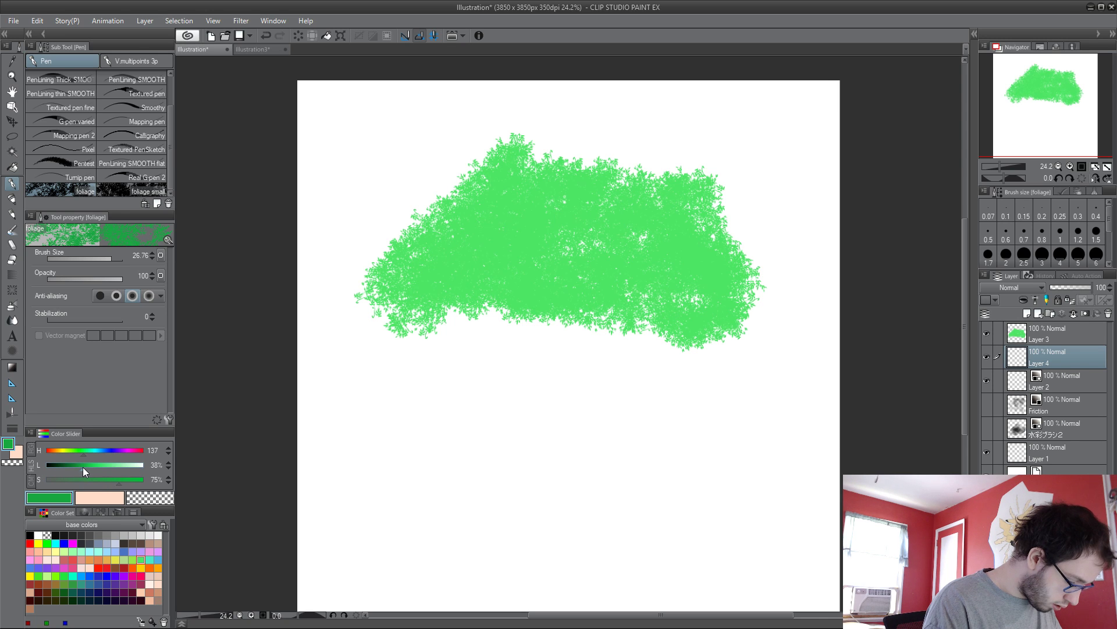
Step: Try dark green leaves around the canopy's edges on the layer beneath it, and clear that layer
mouse_move(352, 300)
left_mouse_down()
mouse_move(448, 313)
mouse_move(742, 308)
mouse_move(393, 306)
mouse_move(482, 189)
mouse_move(432, 238)
mouse_move(593, 187)
mouse_move(640, 202)
mouse_move(572, 166)
mouse_move(670, 307)
left_mouse_up()
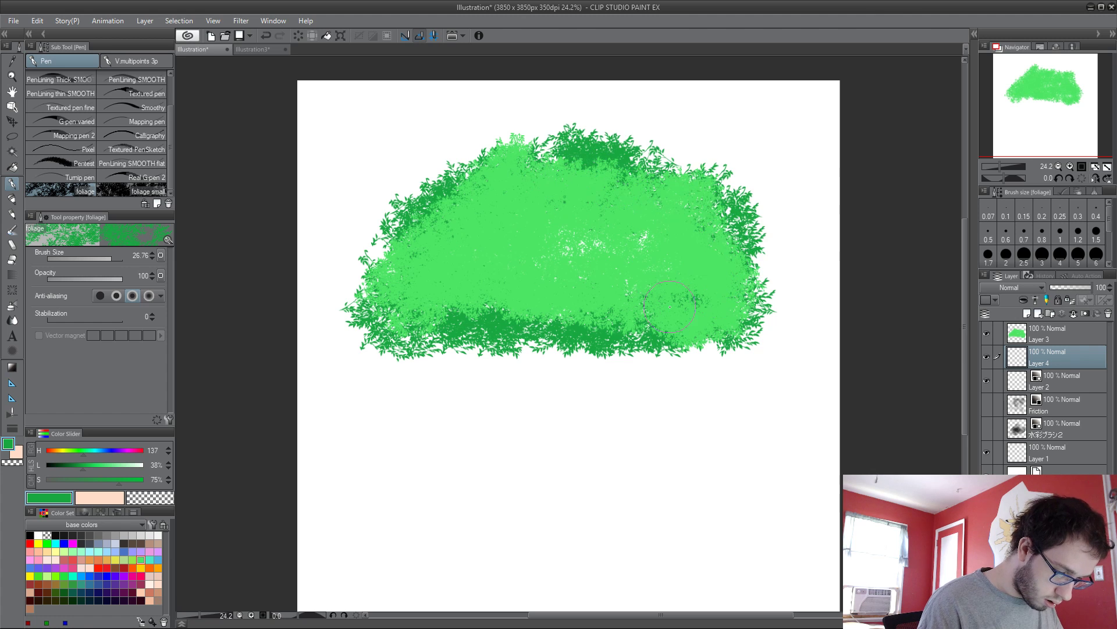
key("ctrl+z")
mouse_move(535, 155)
left_mouse_down()
mouse_move(459, 187)
mouse_move(462, 206)
mouse_move(640, 244)
mouse_move(431, 321)
mouse_move(751, 309)
mouse_move(395, 297)
mouse_move(387, 232)
left_mouse_up()
key("Delete")
Step: On the canopy layer, cover the foliage with dark green leaves and add yellow-green leaves across its middle
left_click(982, 336)
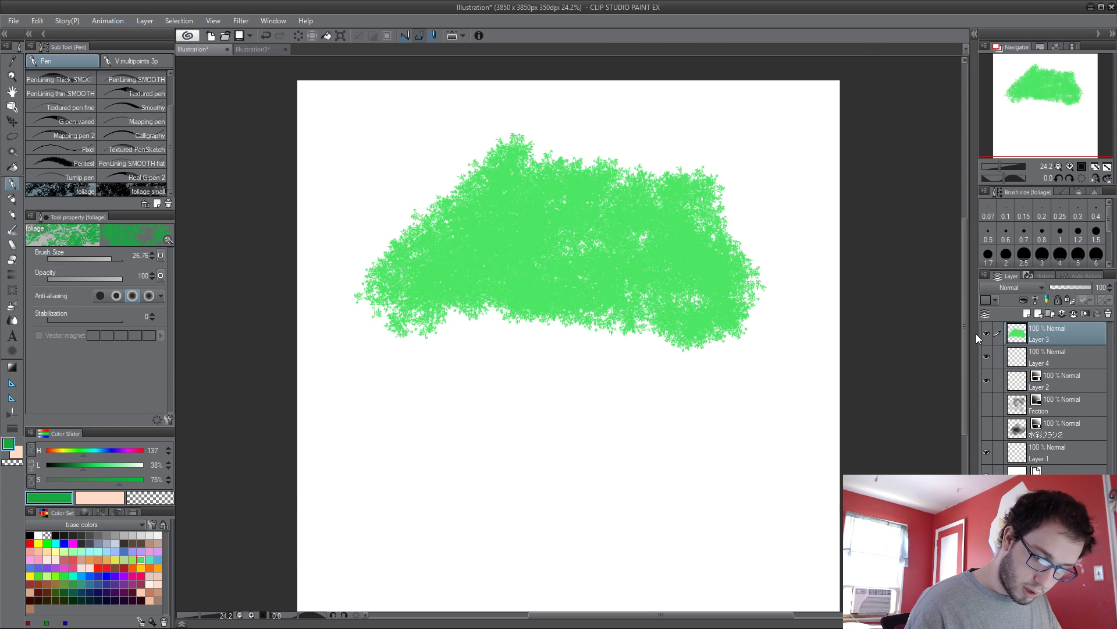
mouse_move(460, 198)
left_mouse_down()
mouse_move(454, 262)
mouse_move(710, 250)
mouse_move(664, 267)
mouse_move(487, 219)
mouse_move(690, 227)
mouse_move(733, 274)
mouse_move(524, 174)
mouse_move(675, 239)
mouse_move(658, 303)
mouse_move(367, 312)
mouse_move(452, 361)
left_mouse_up()
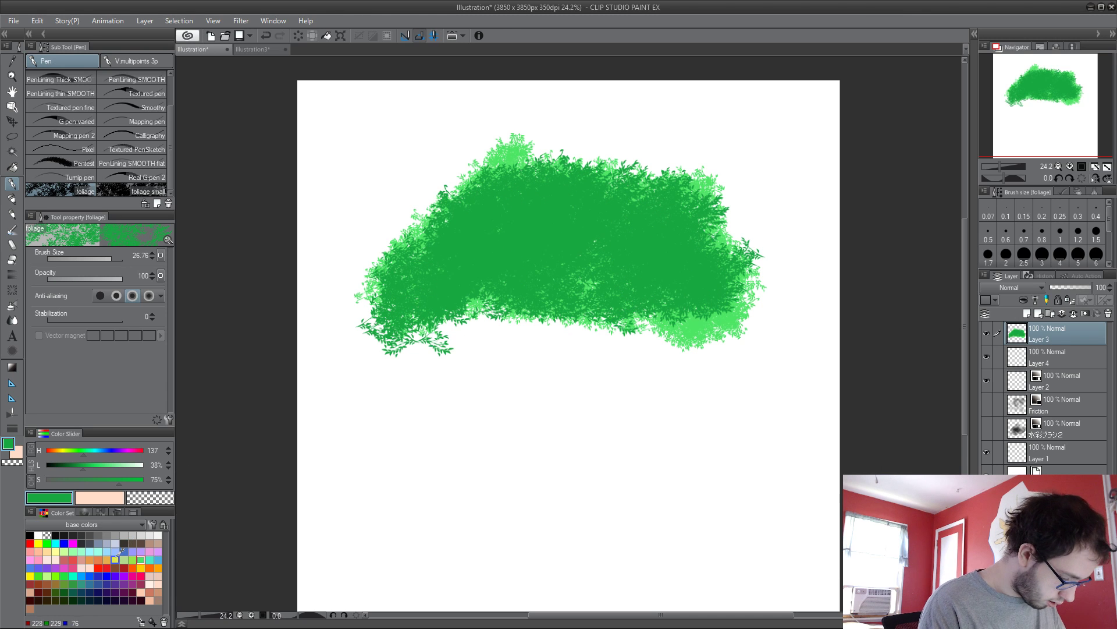
left_click(132, 560)
mouse_move(460, 274)
left_mouse_down()
mouse_move(514, 247)
mouse_move(668, 262)
mouse_move(697, 280)
mouse_move(579, 209)
mouse_move(478, 226)
mouse_move(410, 293)
mouse_move(695, 287)
mouse_move(553, 292)
mouse_move(521, 325)
left_mouse_up()
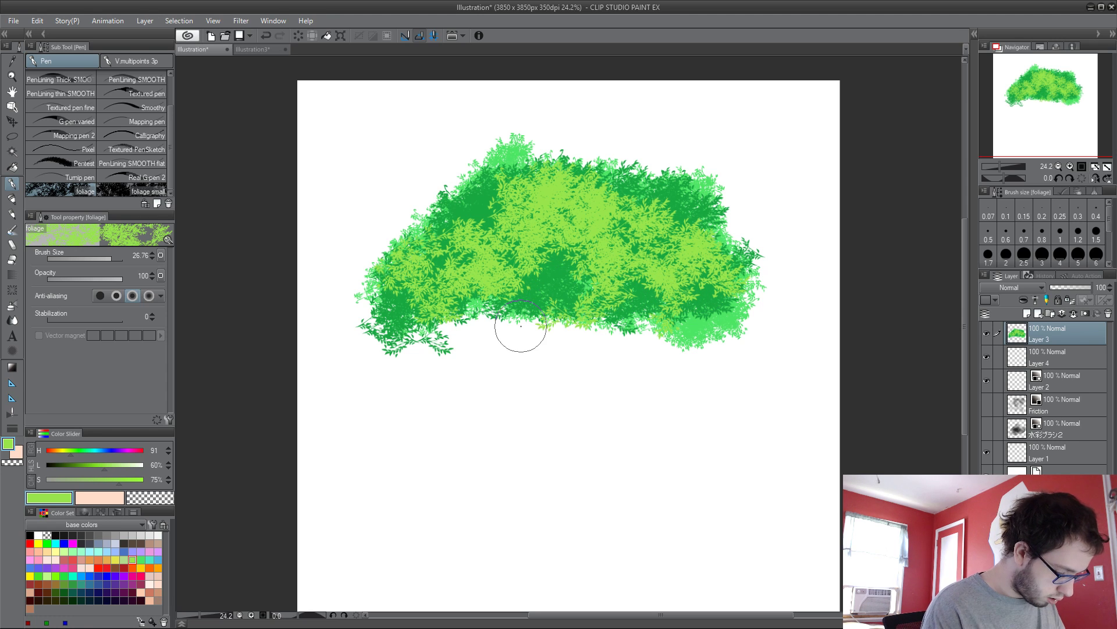
Step: Paint mint green highlights over the canopy's top, sides and lower right area with the foliage small brush
left_click(155, 192)
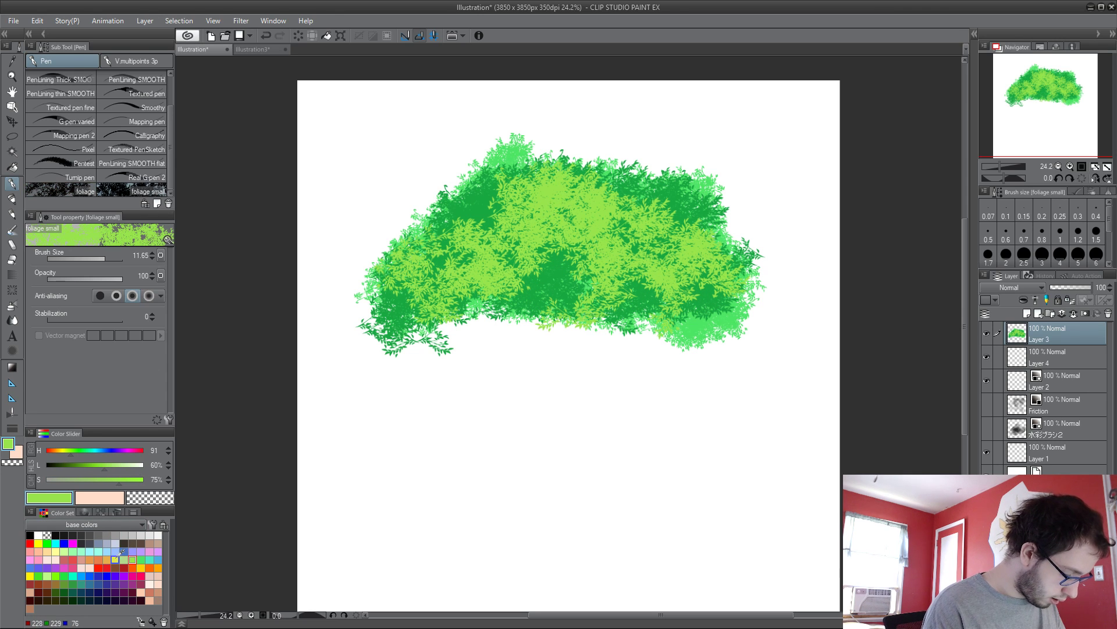
left_click(72, 551)
mouse_move(504, 208)
left_mouse_down()
mouse_move(614, 213)
mouse_move(705, 241)
mouse_move(663, 194)
mouse_move(476, 203)
mouse_move(407, 302)
mouse_move(413, 282)
mouse_move(513, 190)
mouse_move(480, 184)
mouse_move(491, 164)
mouse_move(586, 163)
mouse_move(694, 181)
left_mouse_up()
mouse_move(719, 308)
left_mouse_down()
mouse_move(736, 317)
mouse_move(387, 308)
mouse_move(668, 302)
left_mouse_up()
Step: Add a new layer clipped to the canopy layer and choose the Soft airbrush
left_click(1037, 313)
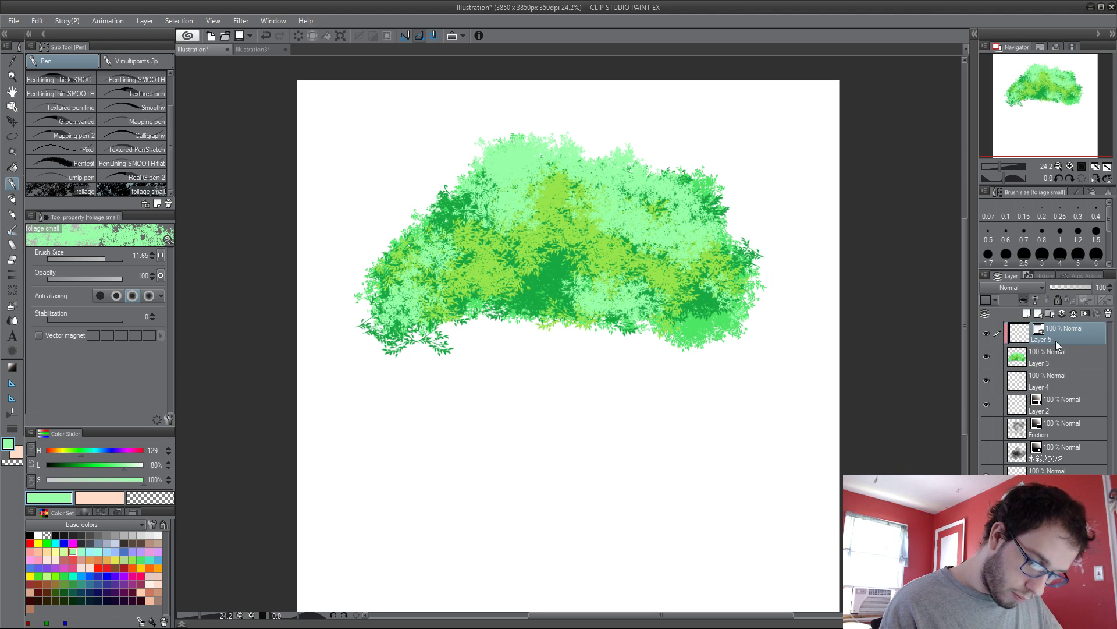
key("b")
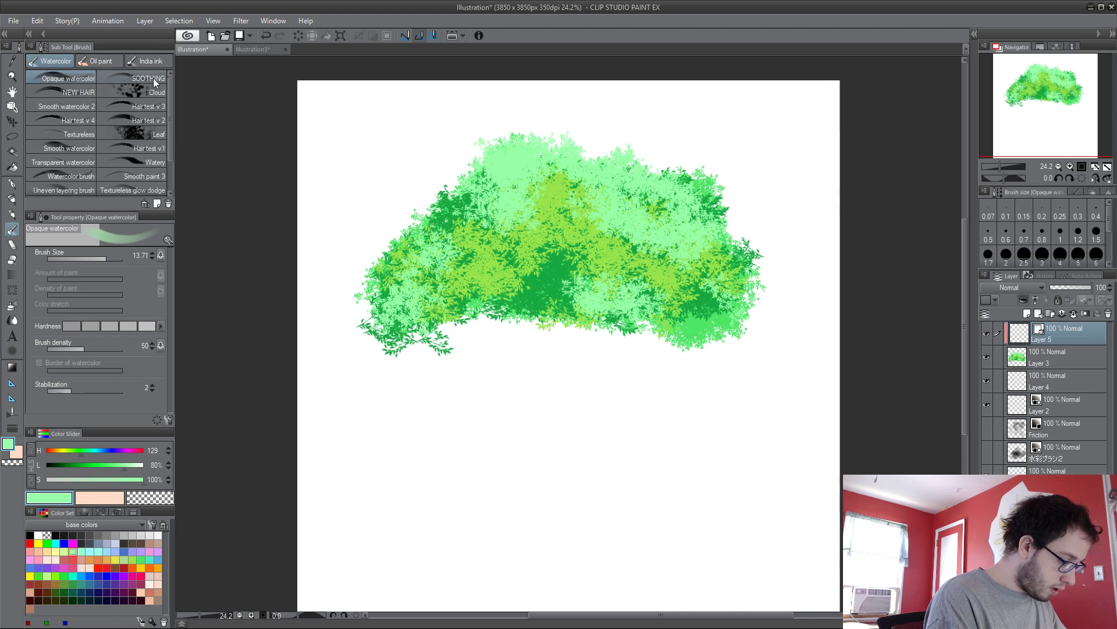
key("b")
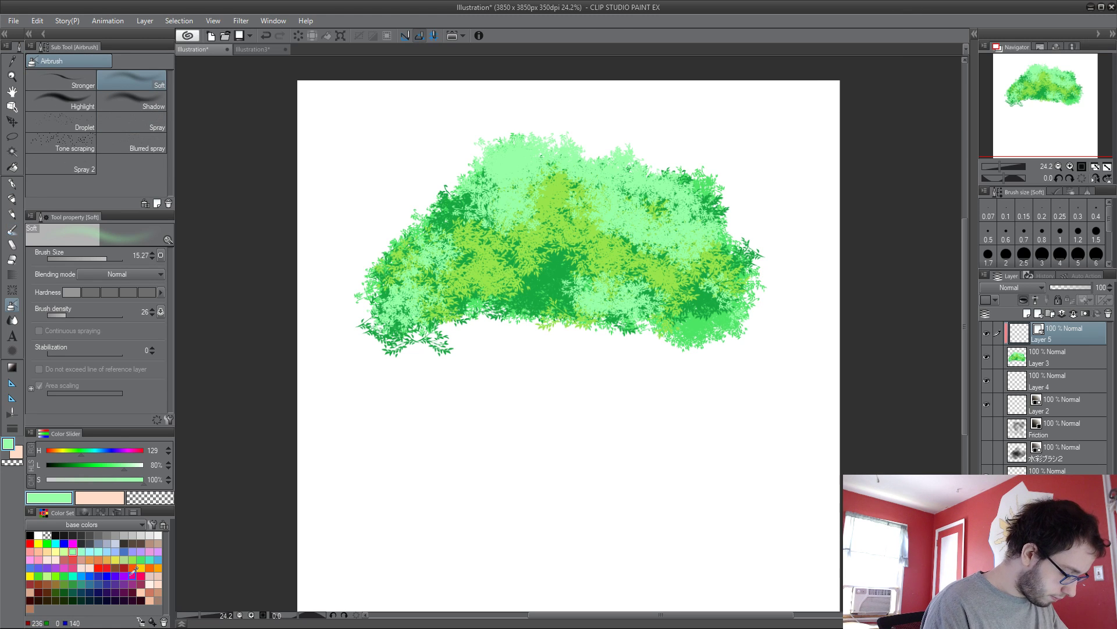
Step: Set the clipped layer to Multiply and airbrush blue over the lower foliage and pale yellow over the upper foliage at brush size 100
left_click(90, 575)
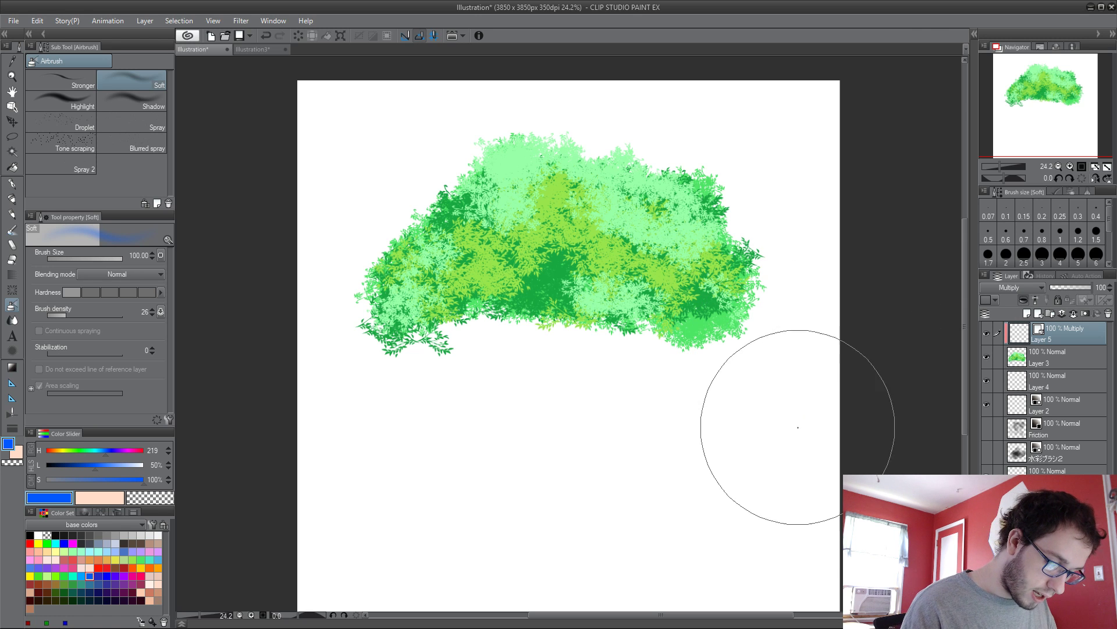
mouse_move(798, 428)
left_mouse_down()
mouse_move(789, 321)
mouse_move(368, 350)
mouse_move(666, 240)
mouse_move(715, 322)
mouse_move(656, 281)
mouse_move(300, 355)
mouse_move(737, 335)
mouse_move(525, 308)
mouse_move(440, 328)
left_mouse_up()
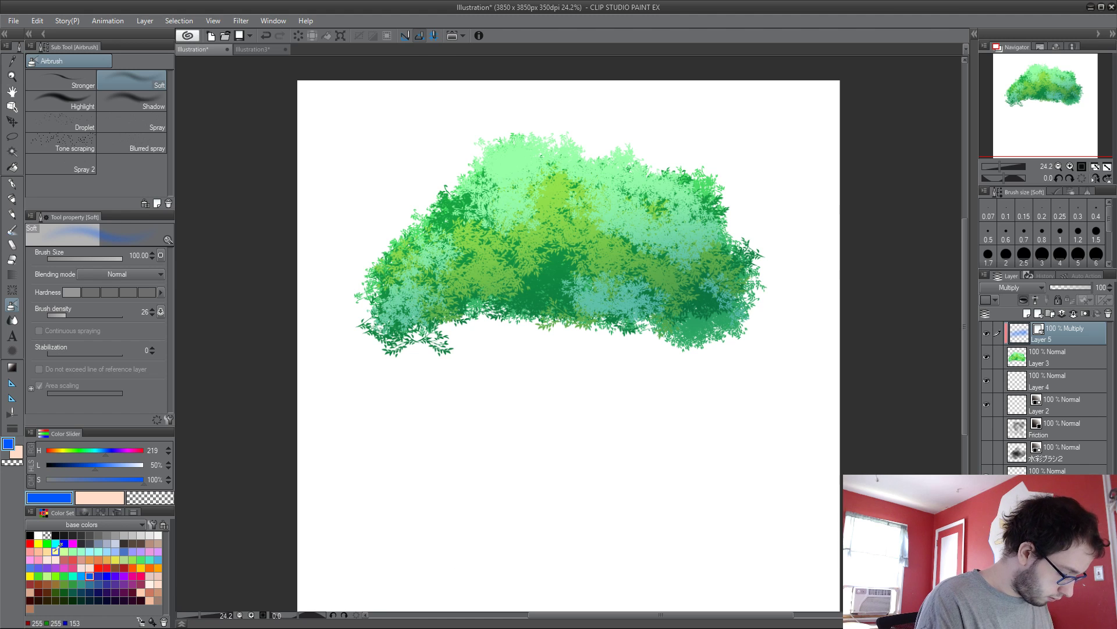
left_click(56, 551)
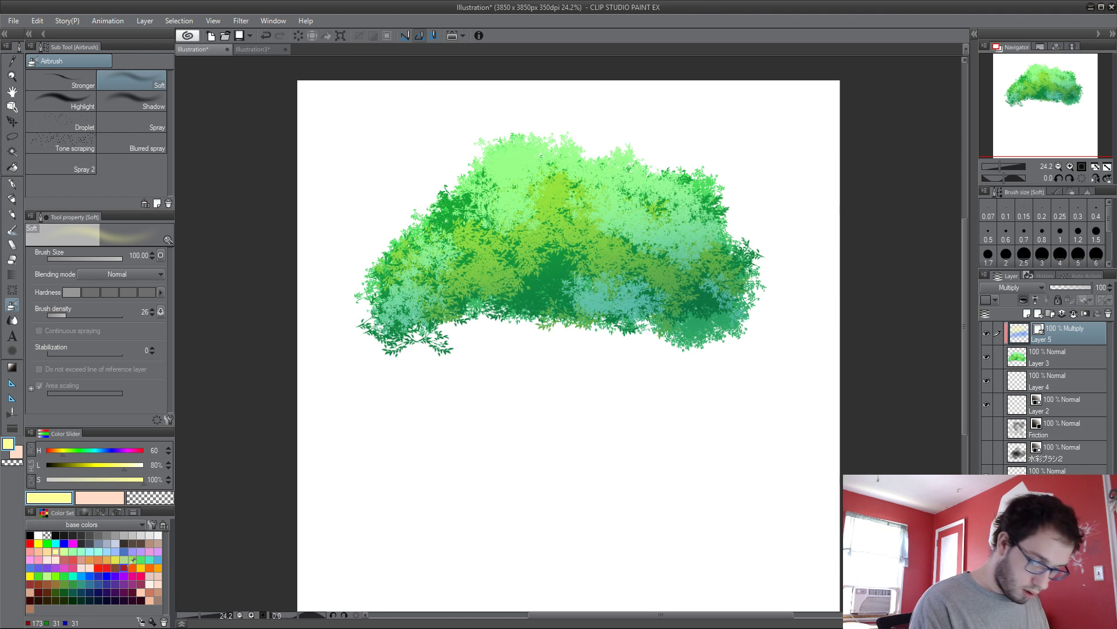
Step: Find the texture materials and place the Kimono 01 texture on the canvas above the painted canopy
left_click(973, 34)
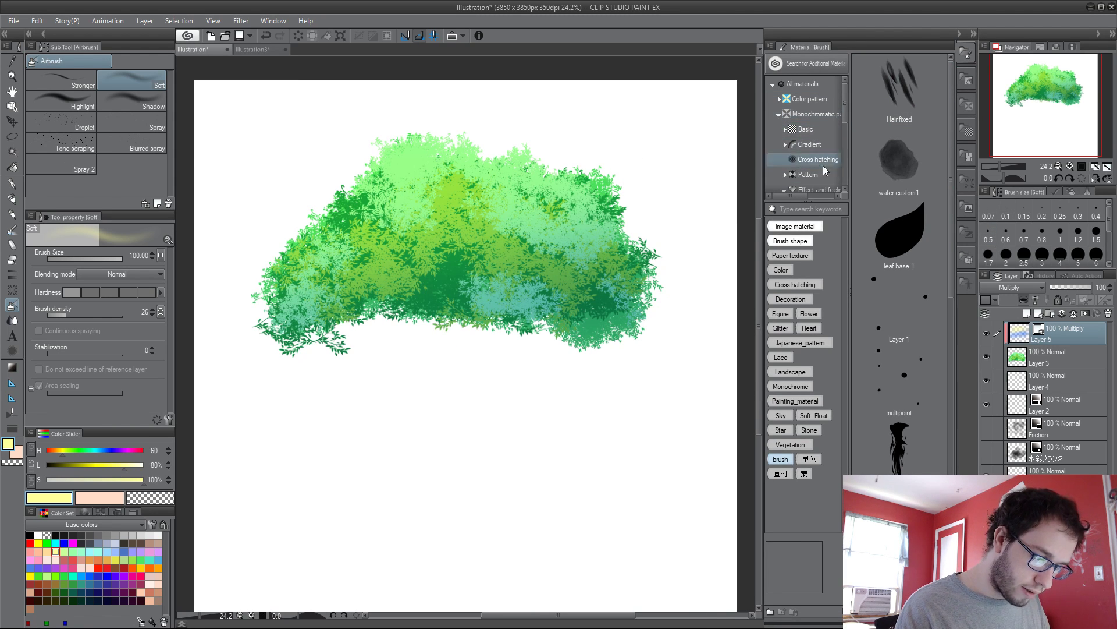
left_click_drag(841, 109, 842, 147)
left_click(809, 137)
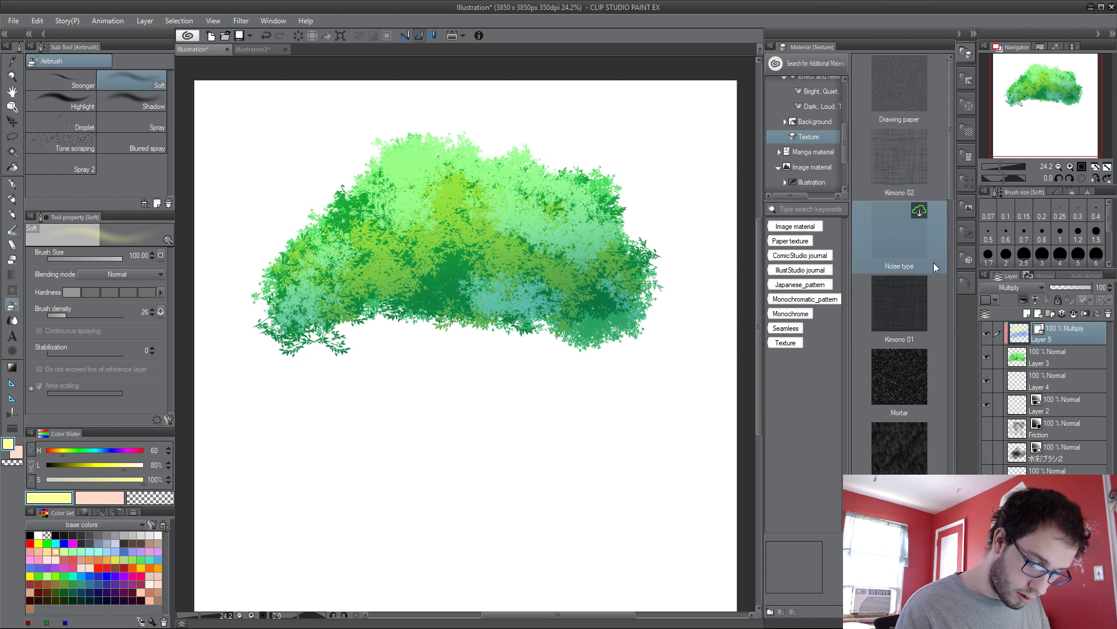
left_click_drag(911, 302, 271, 322)
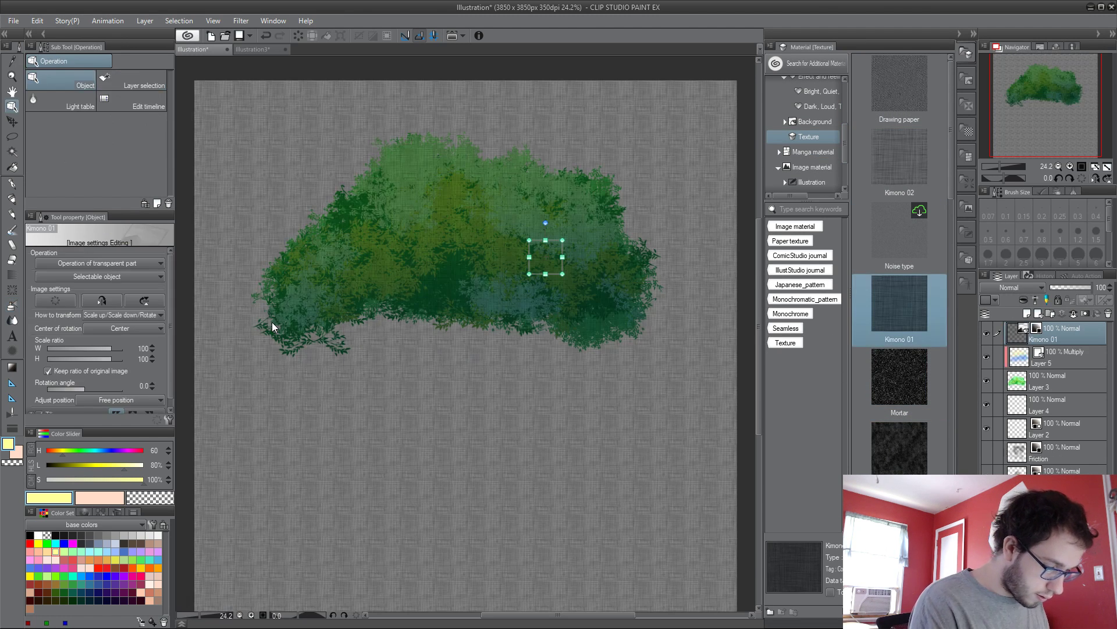
Step: Clip the Kimono 01 texture layer to the painted canopy and set its blending mode to Overlay
left_click(1035, 298)
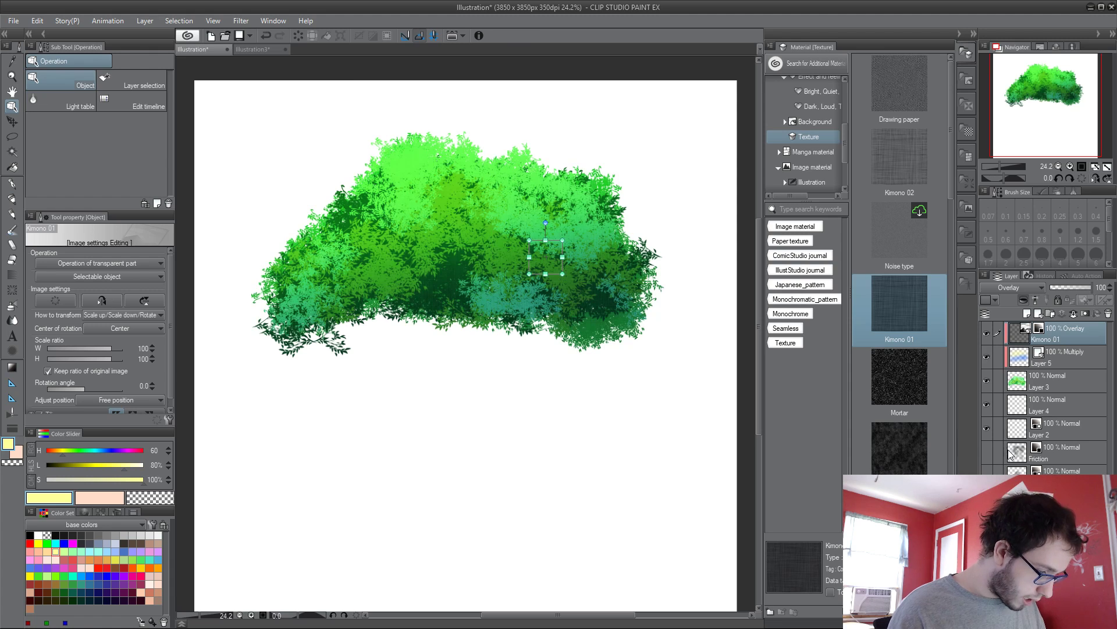
left_click_drag(968, 36, 976, 37)
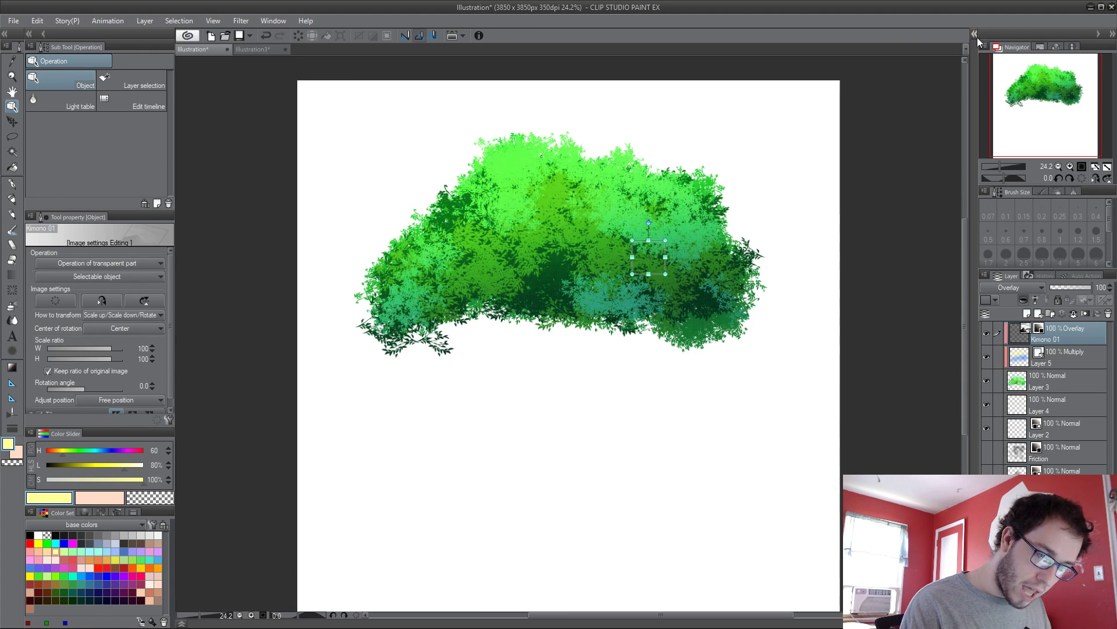
scroll(656, 492, "up", 4)
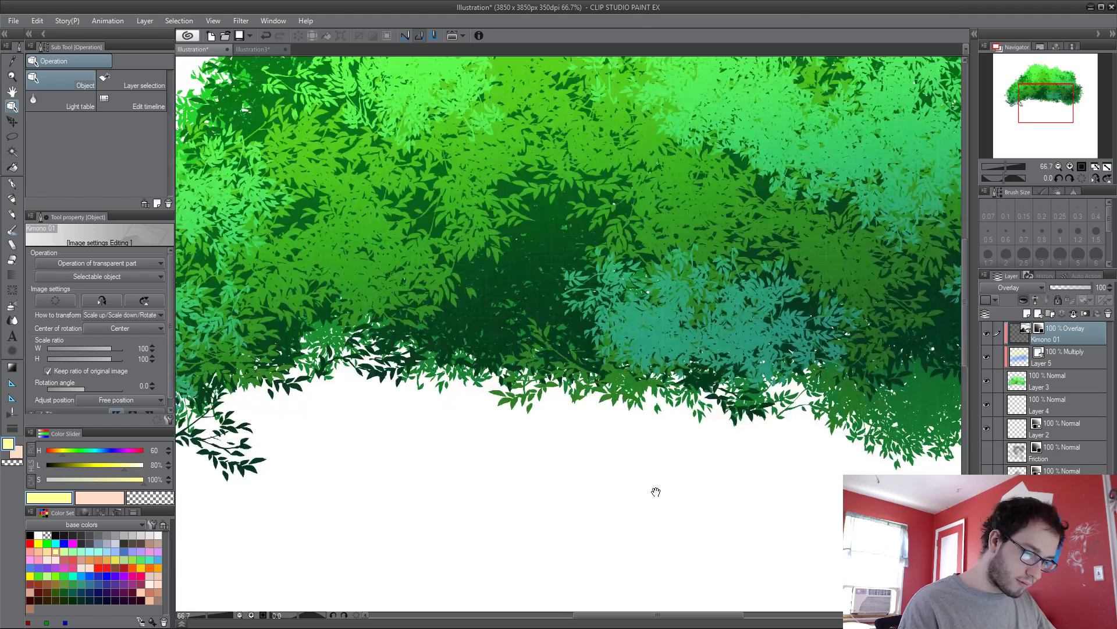
left_click_drag(656, 492, 704, 544)
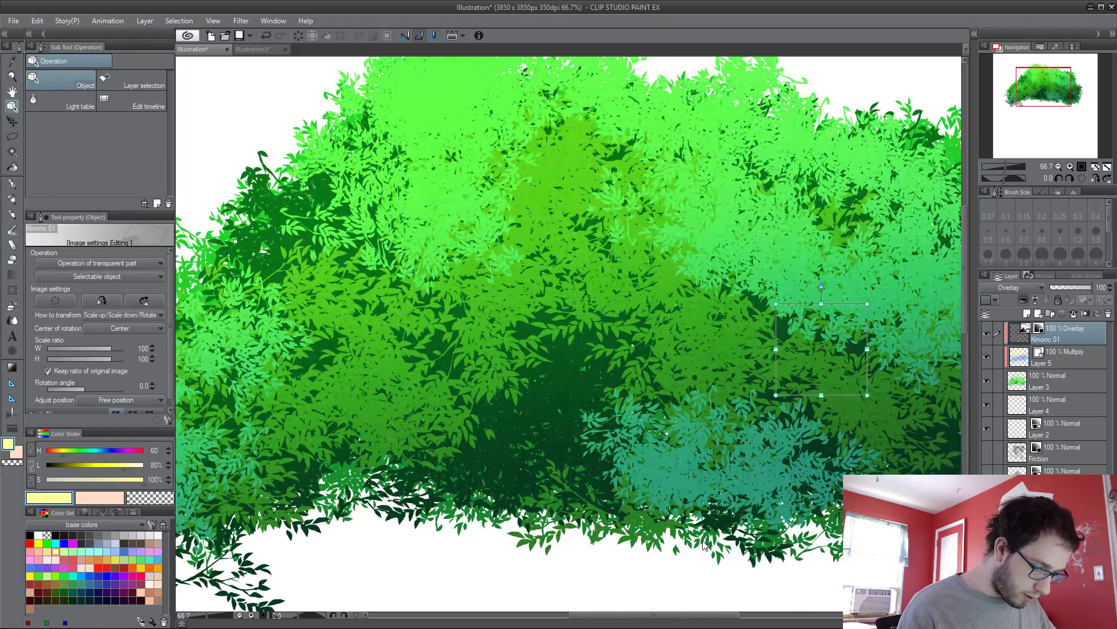
scroll(704, 550, "down", 3)
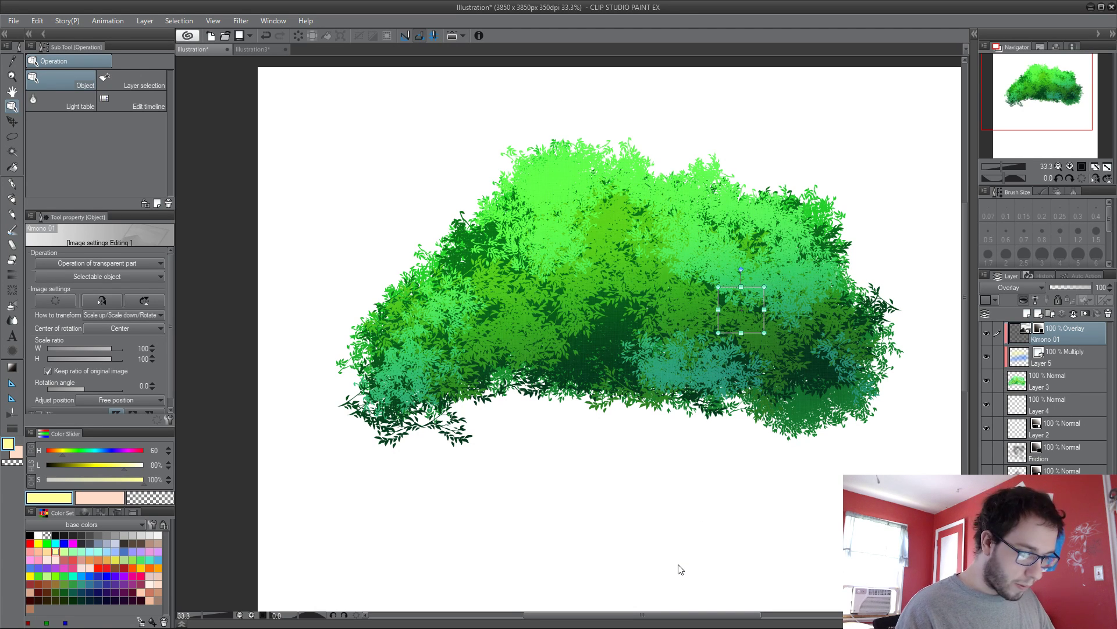
left_click_drag(788, 490, 772, 419)
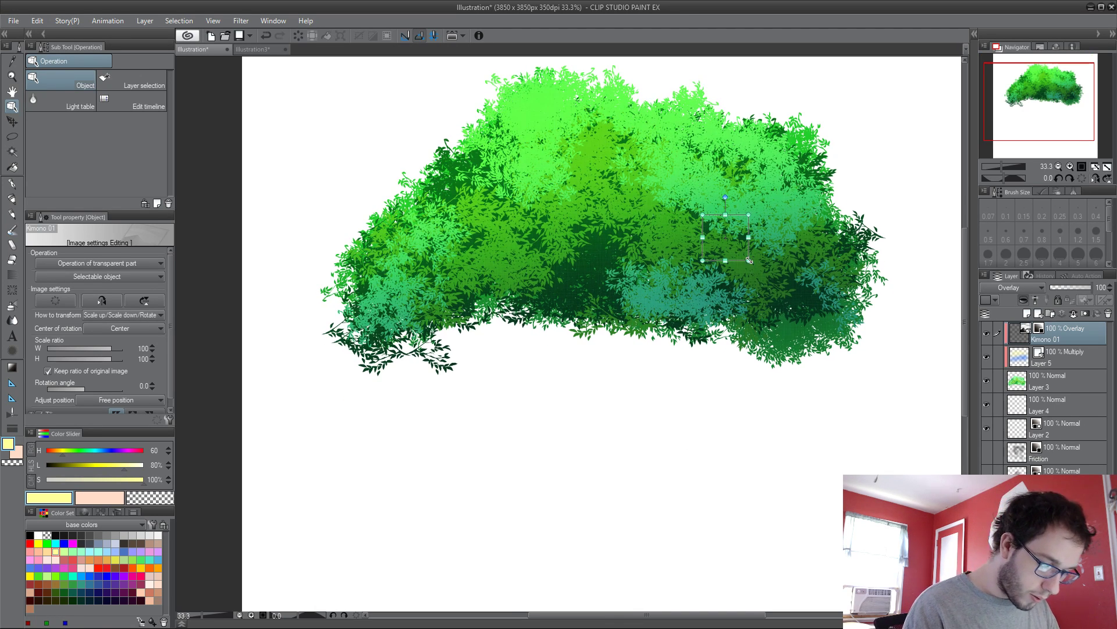
left_click_drag(766, 273, 791, 307)
Step: Rasterize the clipped Multiply layer that holds the canopy's airbrush shading
left_click(1062, 375)
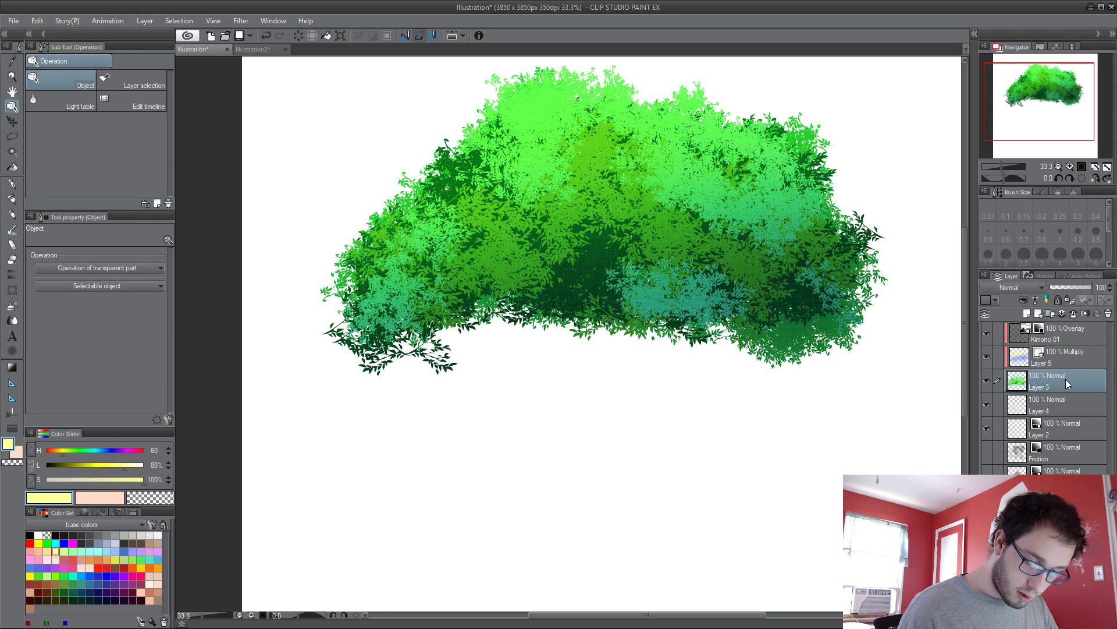
left_click(1060, 355)
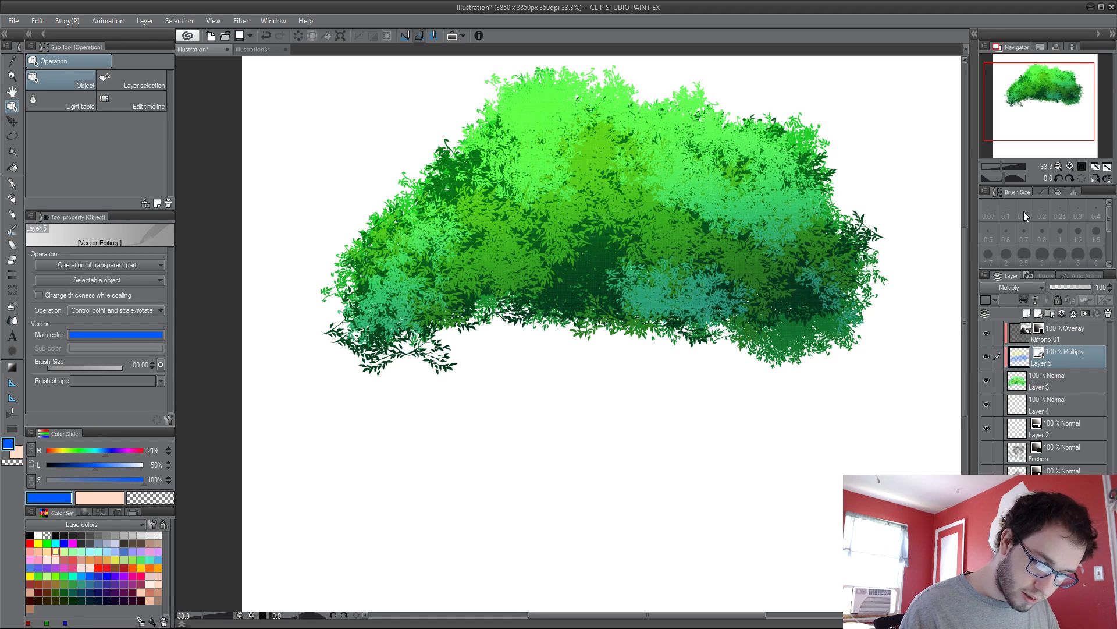
left_click(1043, 365)
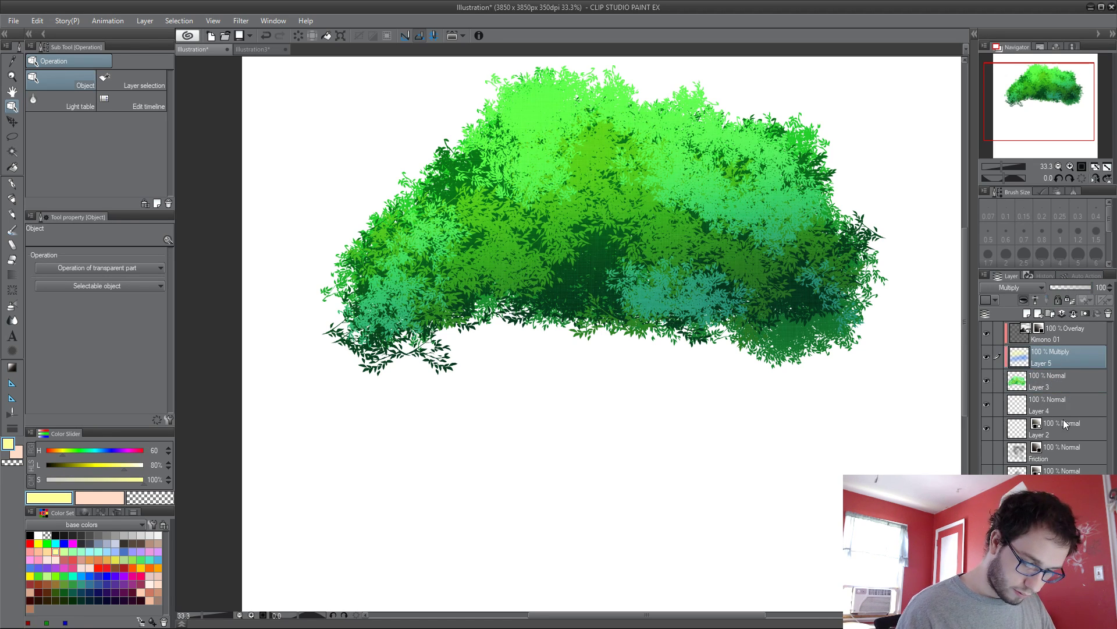
key("ctrl+minus")
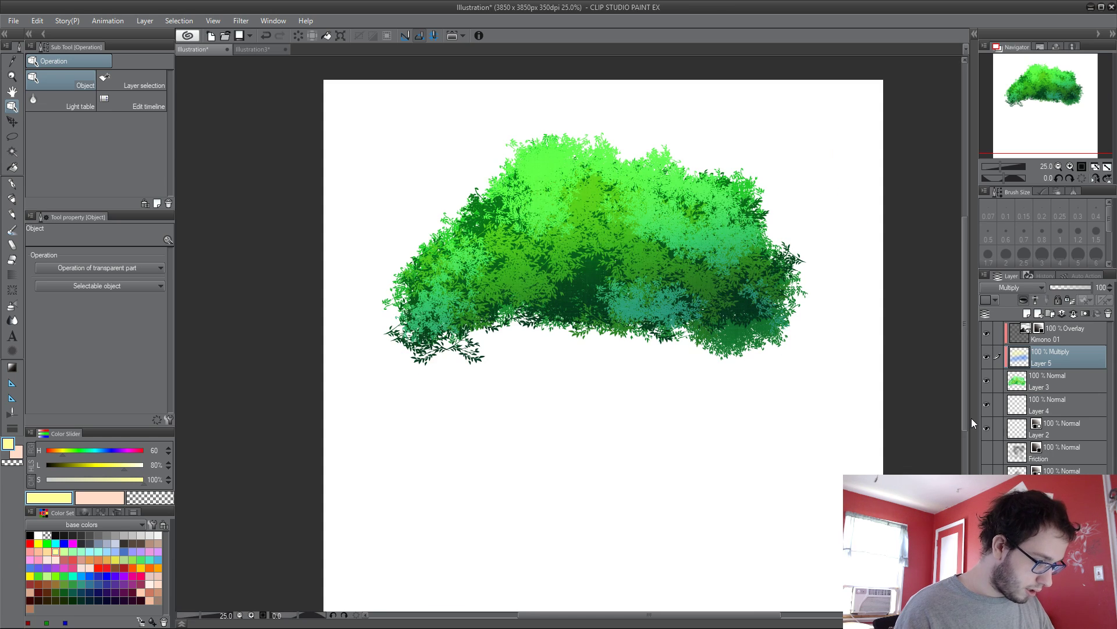
Step: Close the second illustration document and delete all the leftover layers between the canopy layer and the Paper layer
left_click(279, 50)
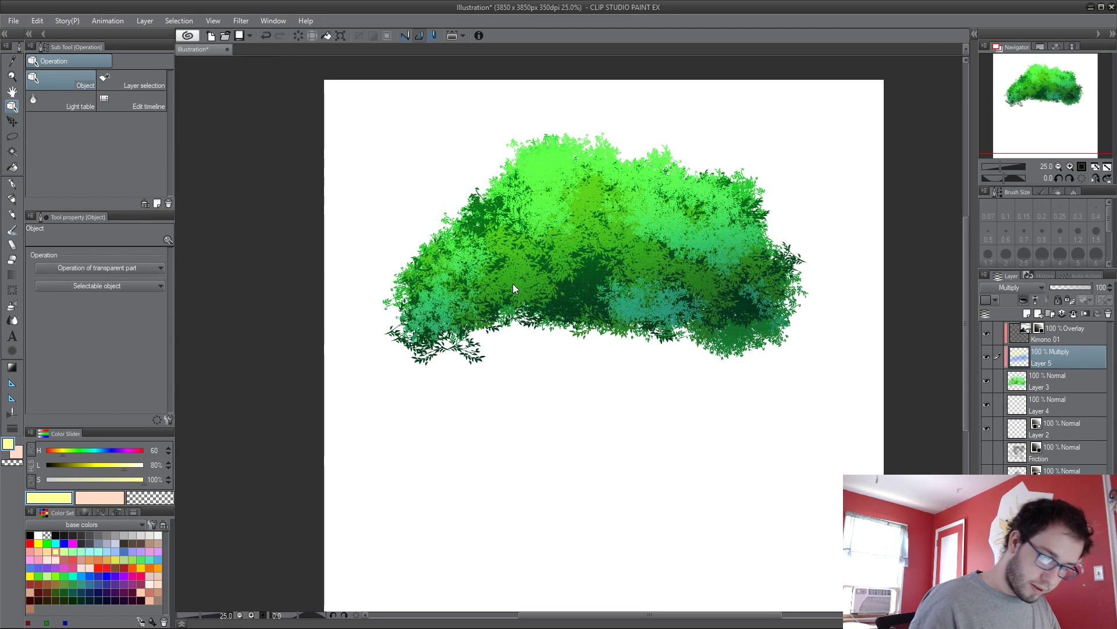
left_click(1065, 405)
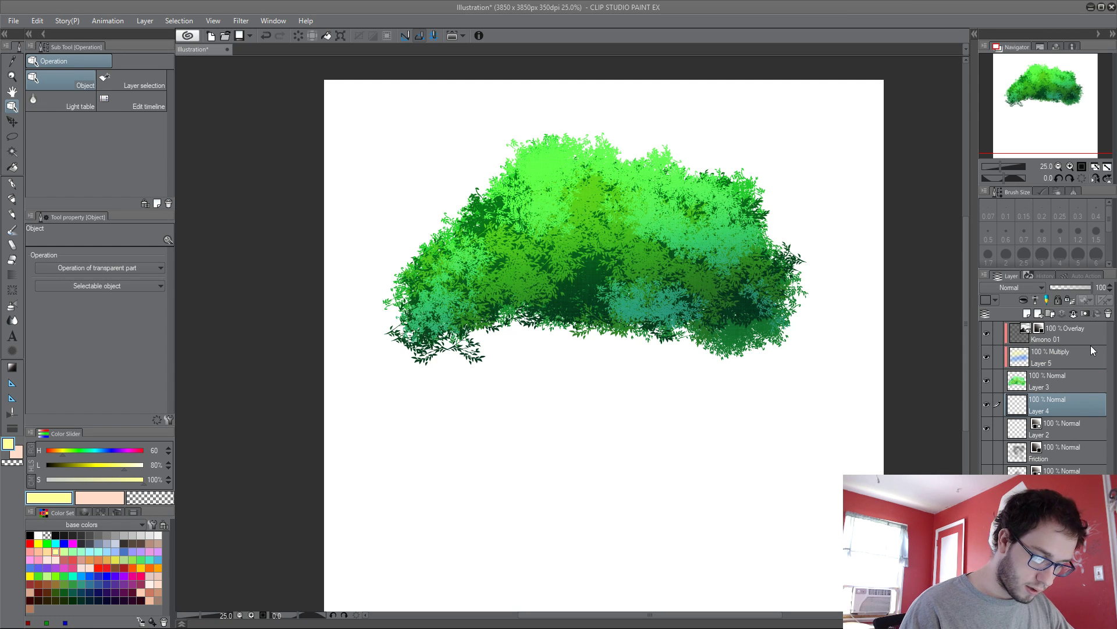
key("Delete")
left_click(1109, 314)
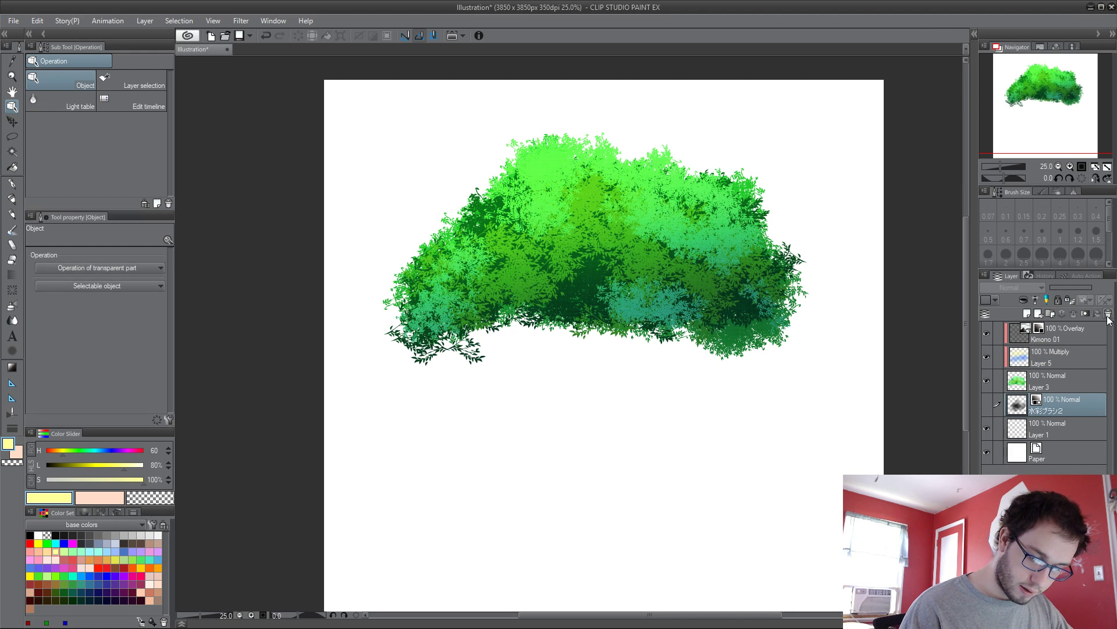
left_click(1109, 314)
left_click(1109, 316)
key("Delete")
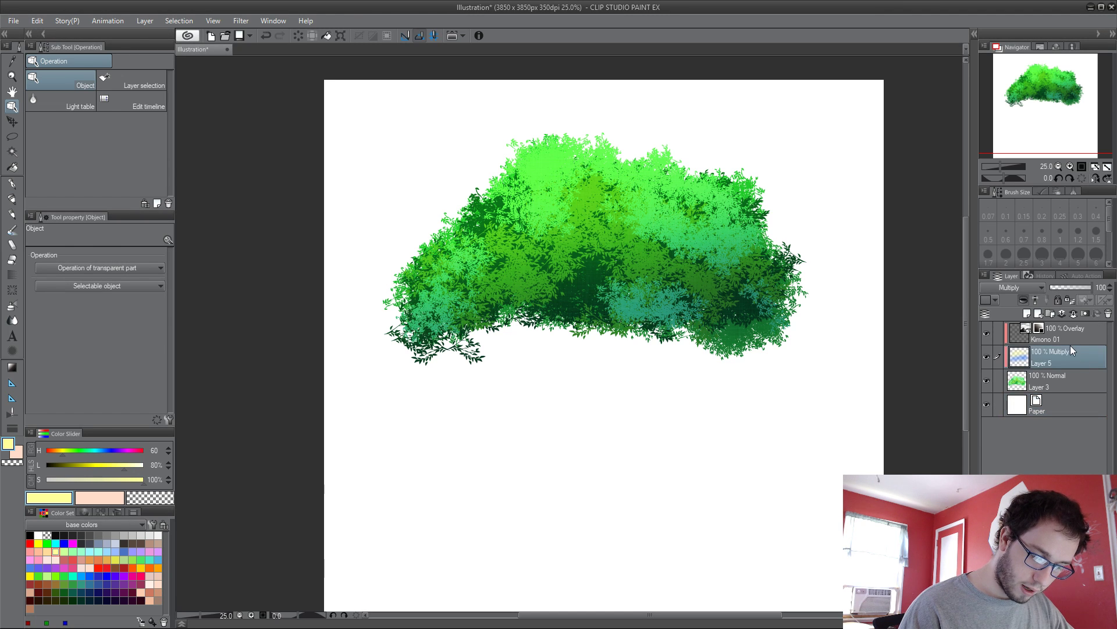
Step: Group the canopy, shading and texture layers in a new folder named foliage cool and collapse it
left_click(1055, 313)
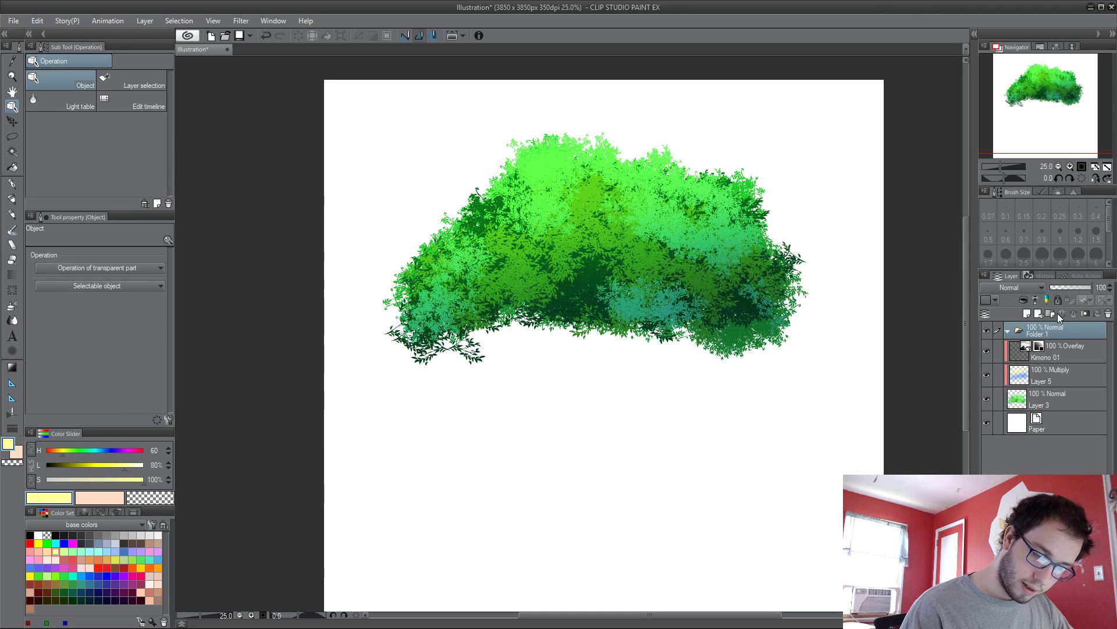
left_click(1064, 389, "shift")
left_click_drag(1064, 389, 1071, 332)
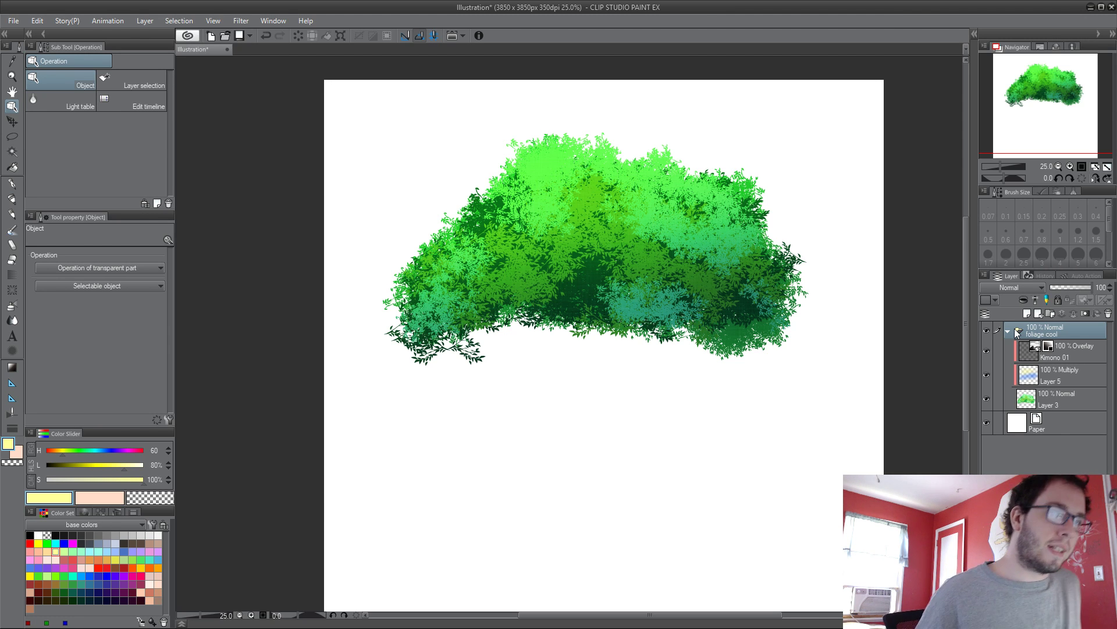
left_click(1008, 332)
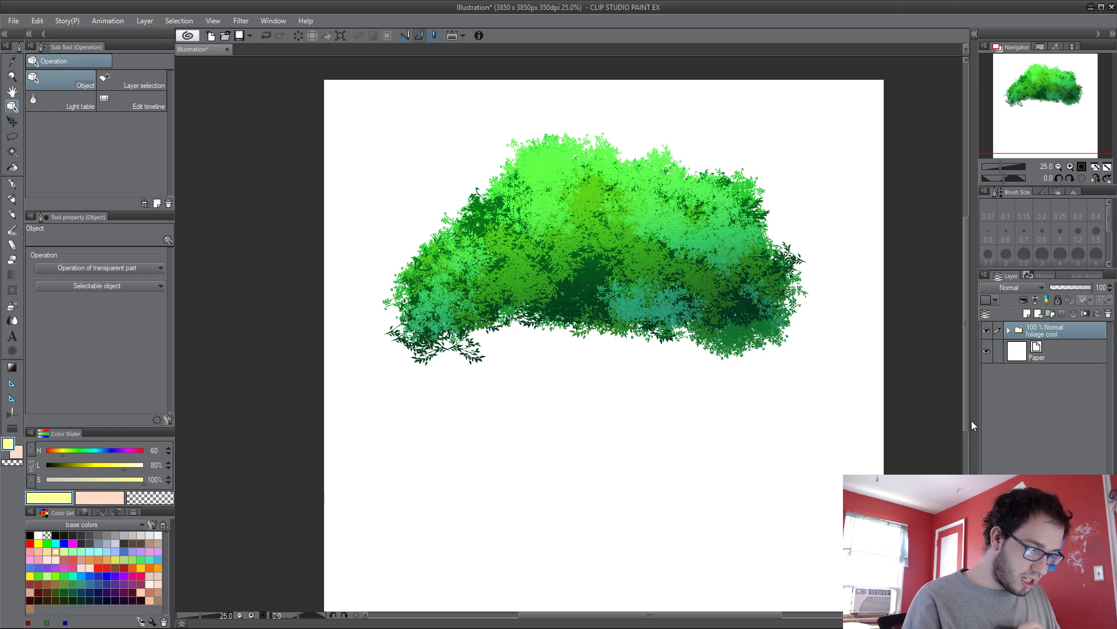
Step: Add a new empty layer above the foliage cool folder
scroll(543, 278, "up", 2)
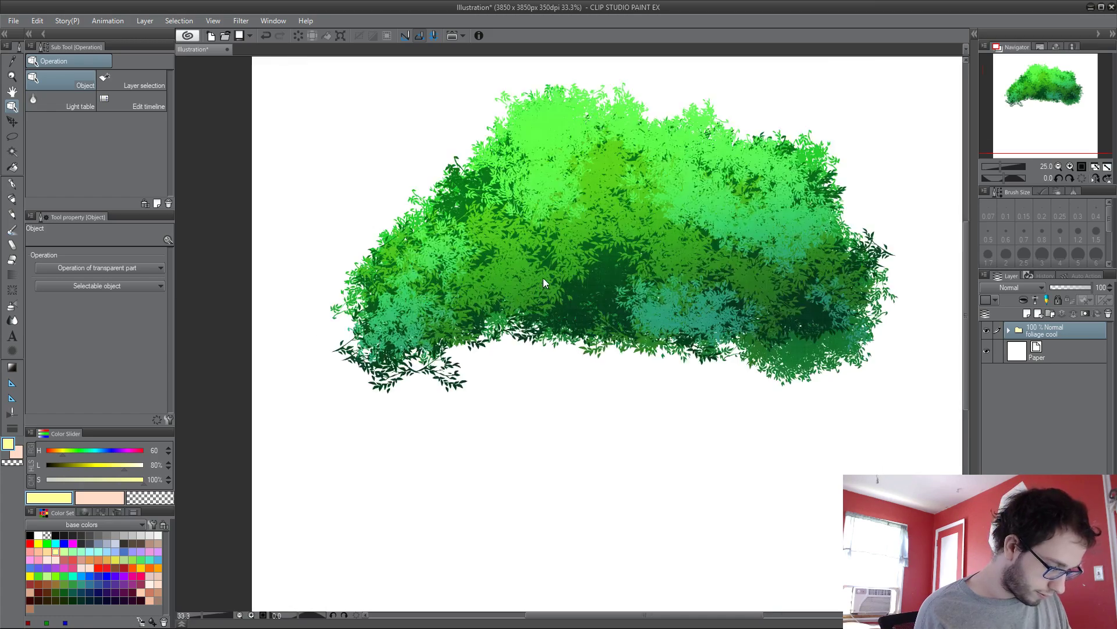
scroll(391, 355, "down", 2)
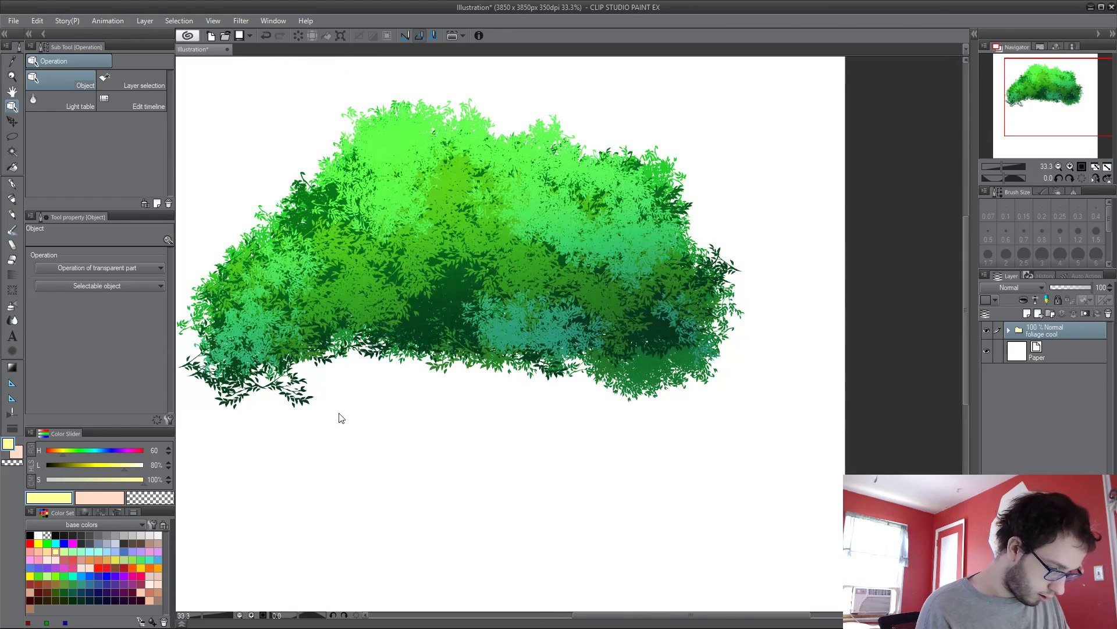
left_click_drag(466, 343, 542, 347)
scroll(538, 343, "down", 1)
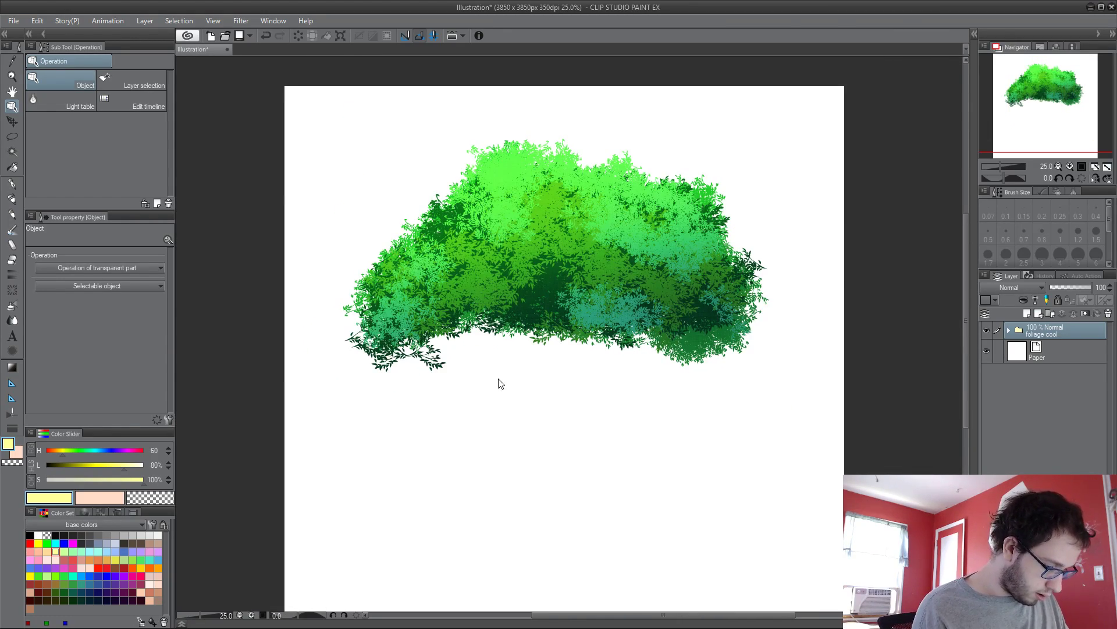
scroll(501, 384, "up", 2)
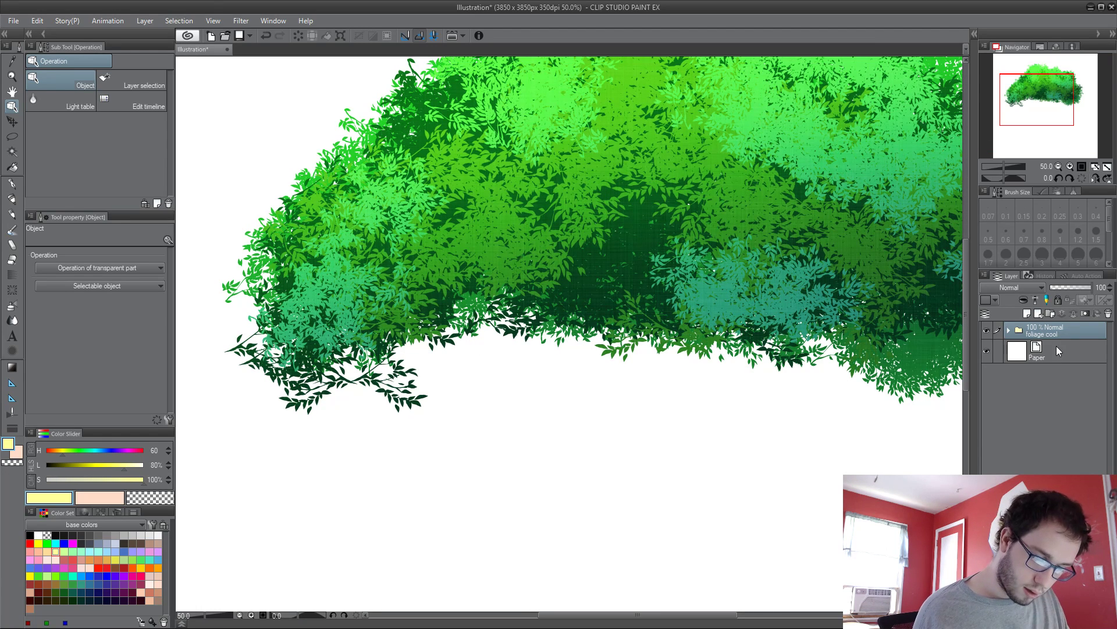
key("ctrl+shift+n")
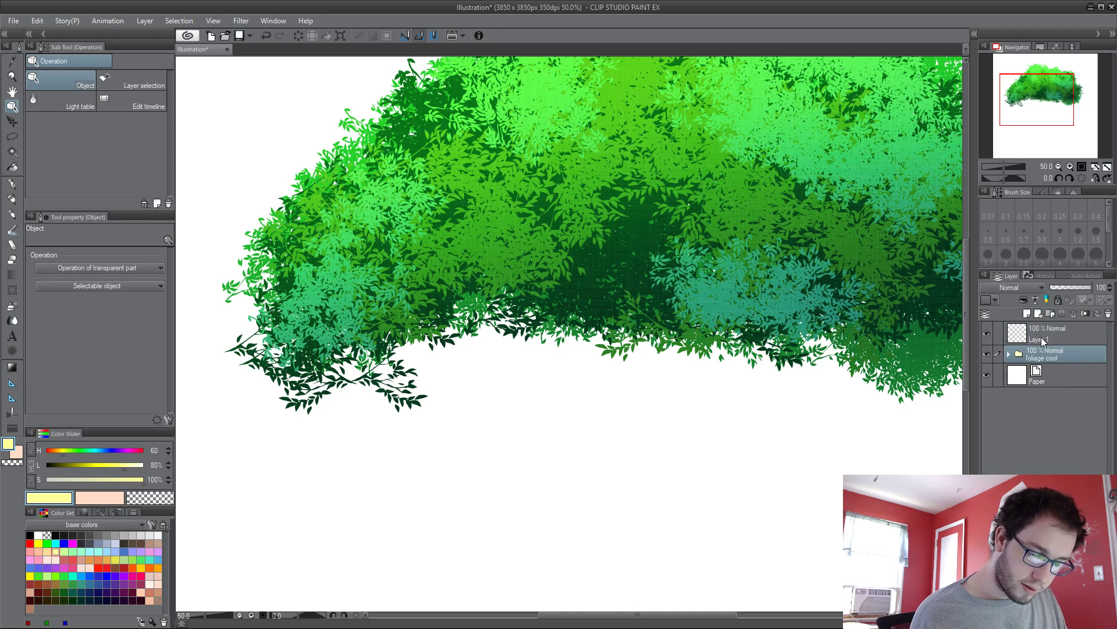
Step: Move the foliage brush out of the Pen group into its own new sub tool group
key("b")
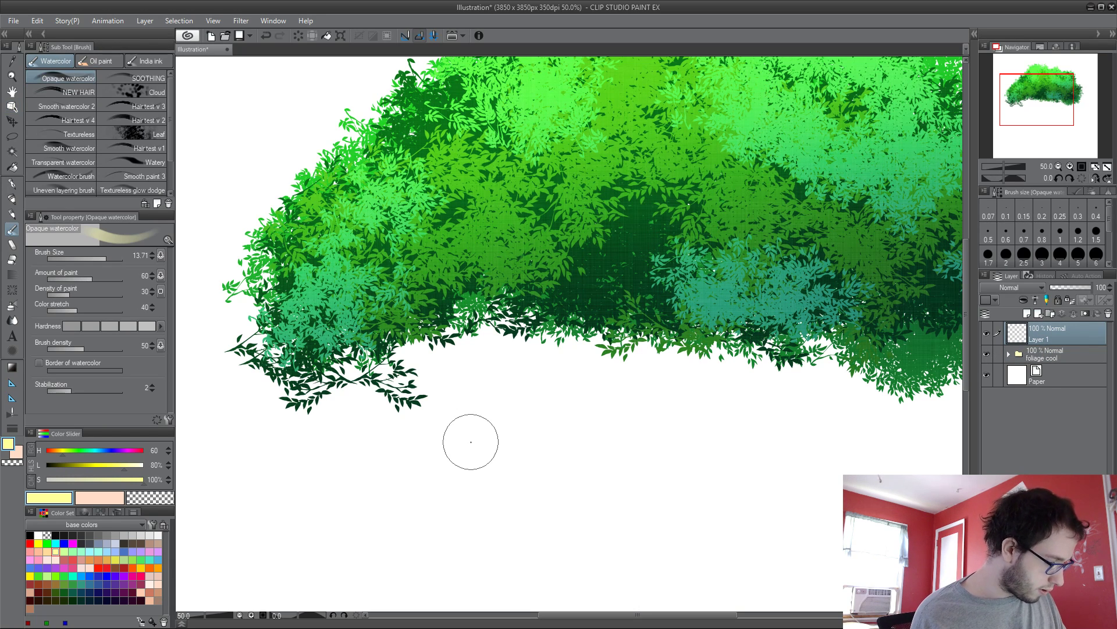
key("p")
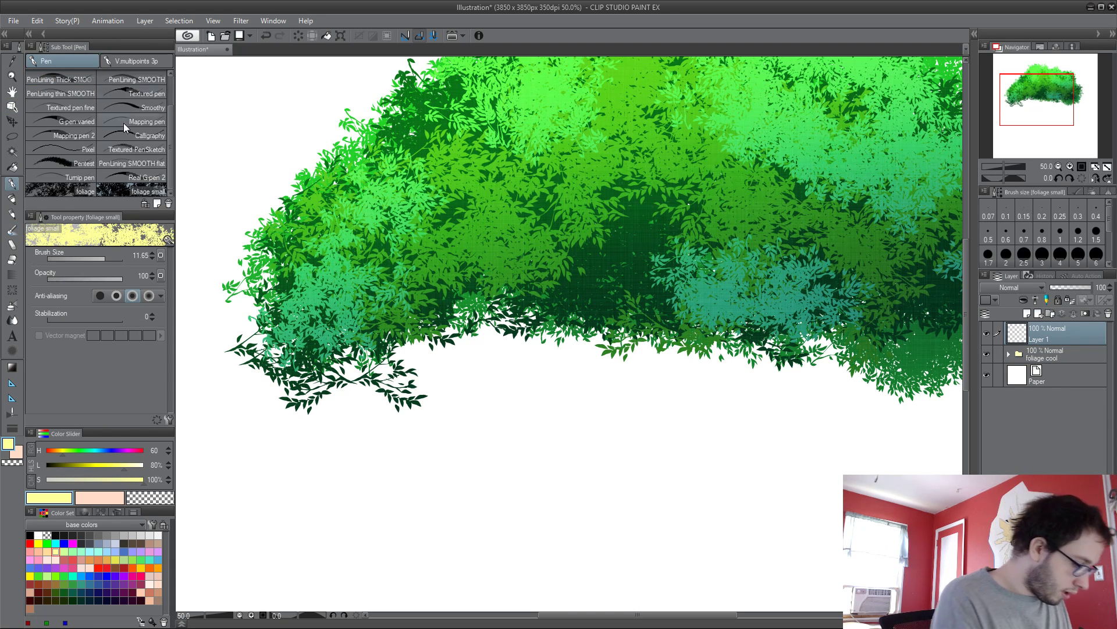
left_click_drag(74, 194, 105, 59)
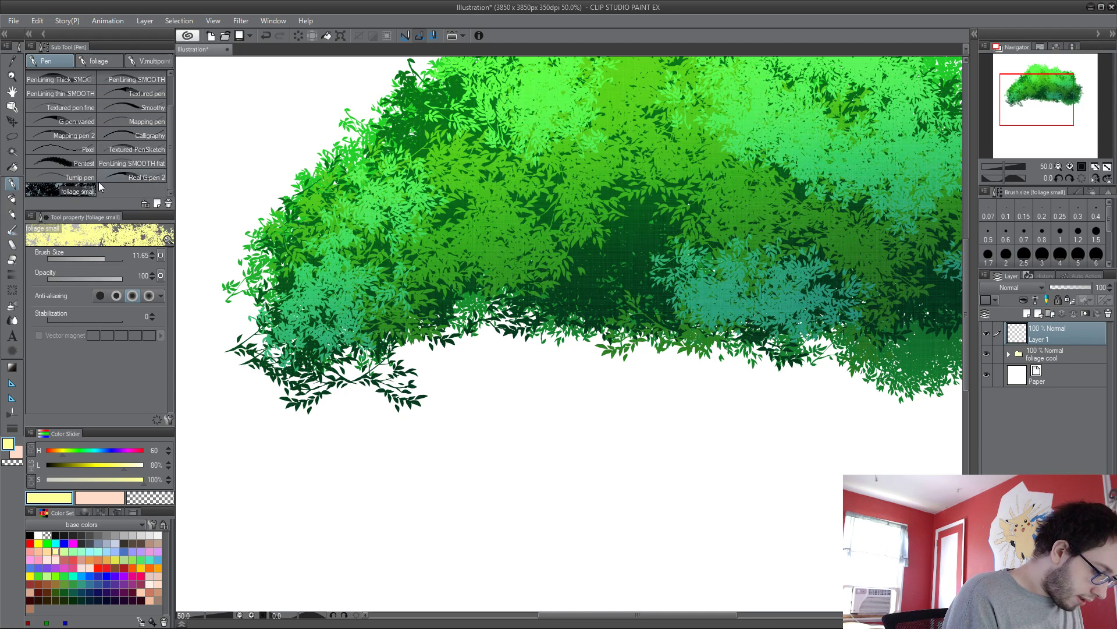
Step: Move the foliage small brush into the foliage sub tool group
left_click(108, 64)
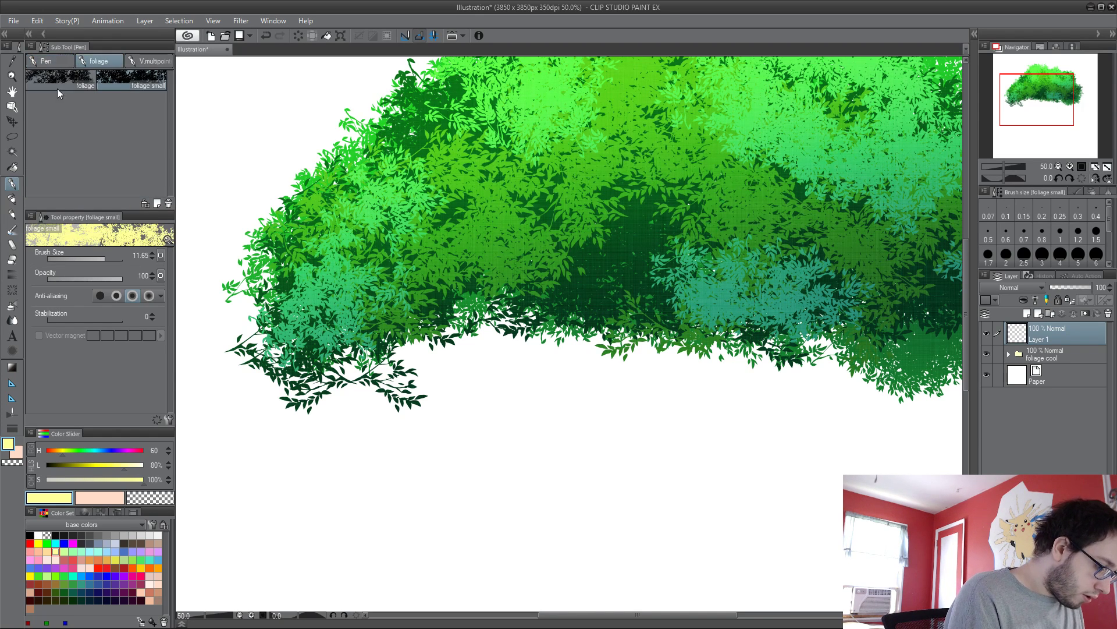
left_click(48, 60)
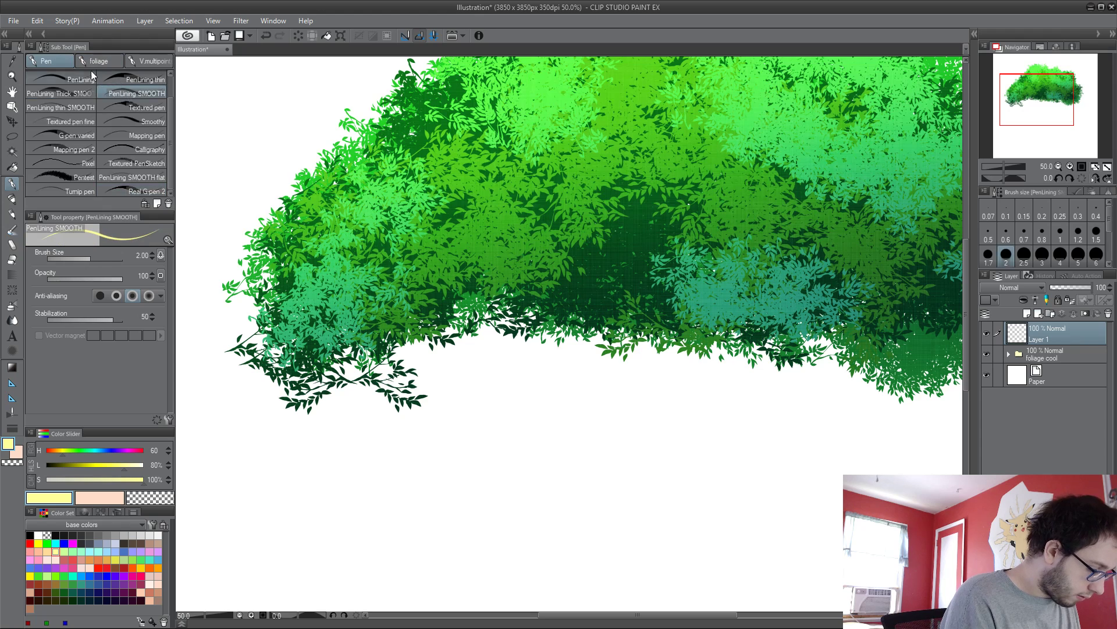
left_click(99, 61)
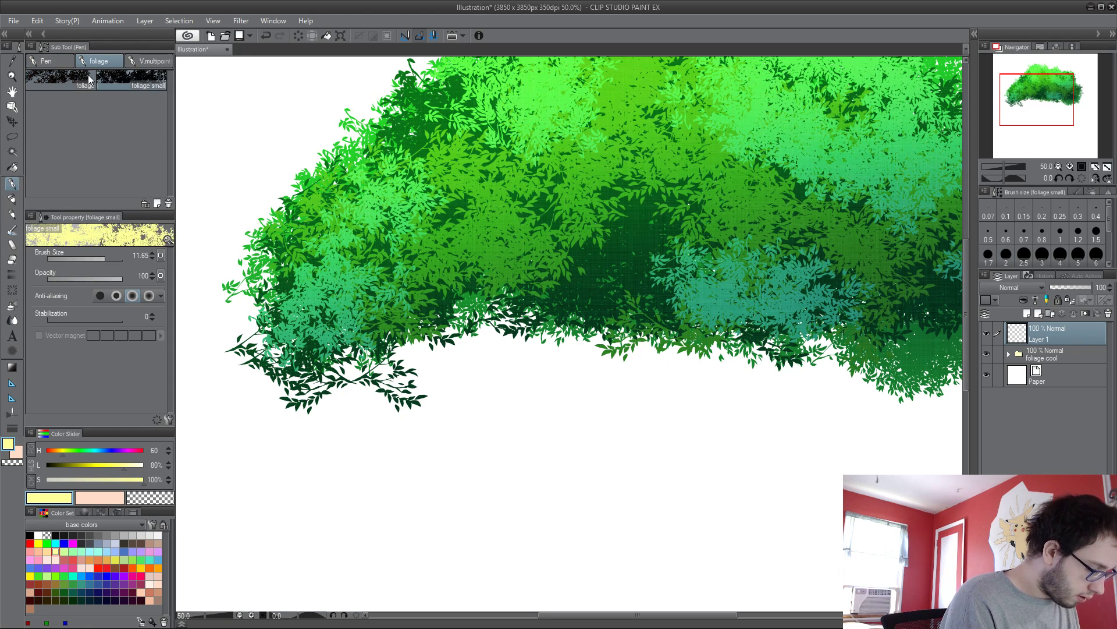
left_click(56, 64)
Step: Delete all four brushes of the V multipoints sub tool group and return to the foliage group
left_click(153, 60)
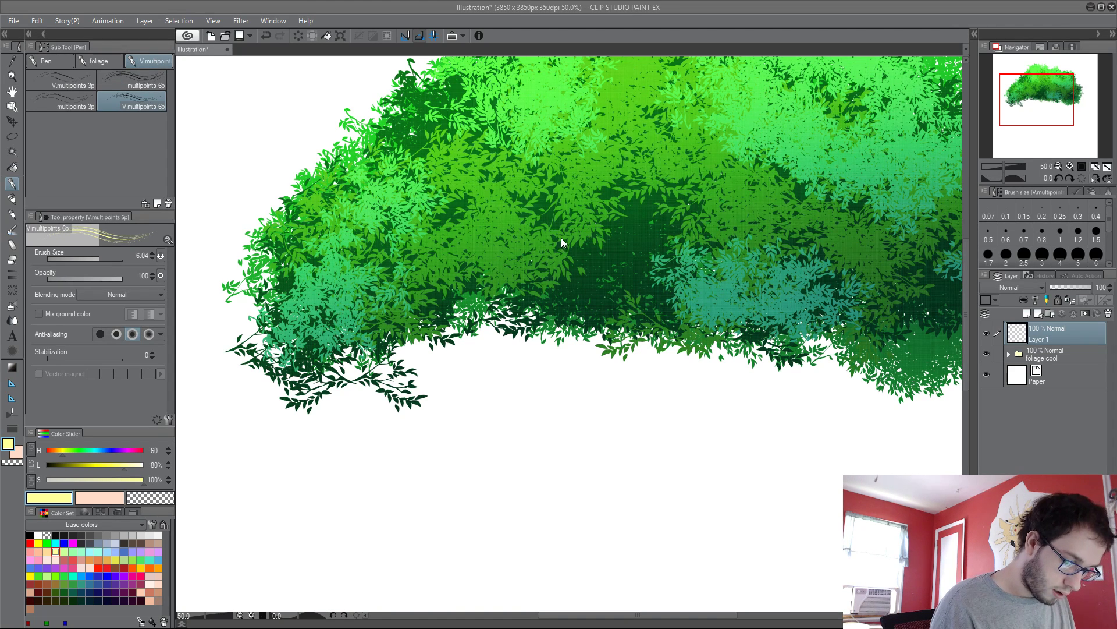
key("ctrl+z")
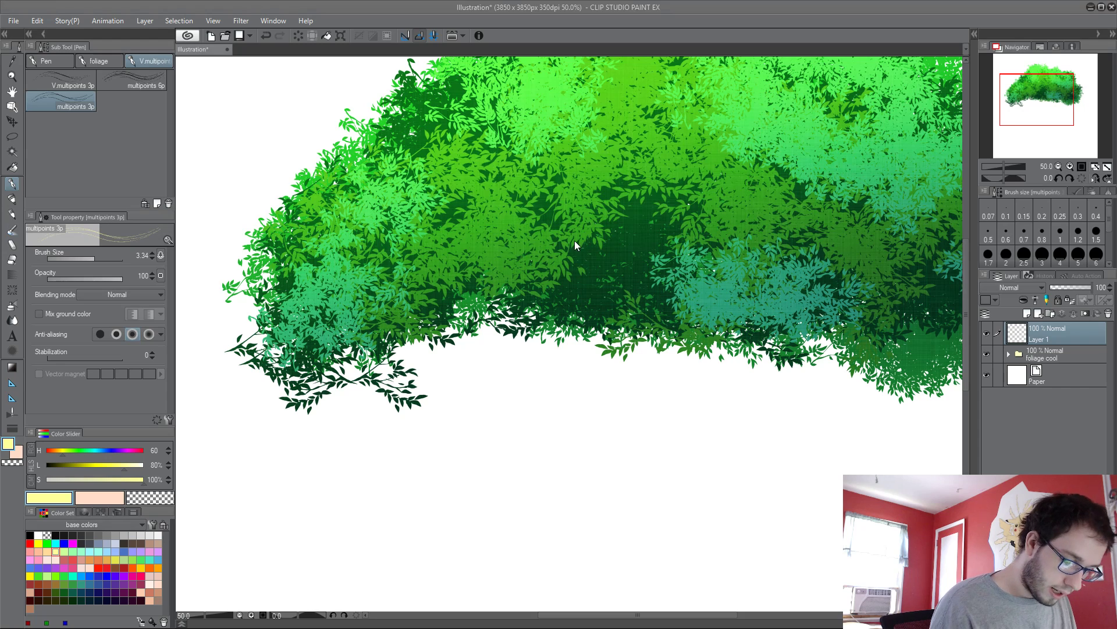
key("ctrl+z")
key("ctrl+z")
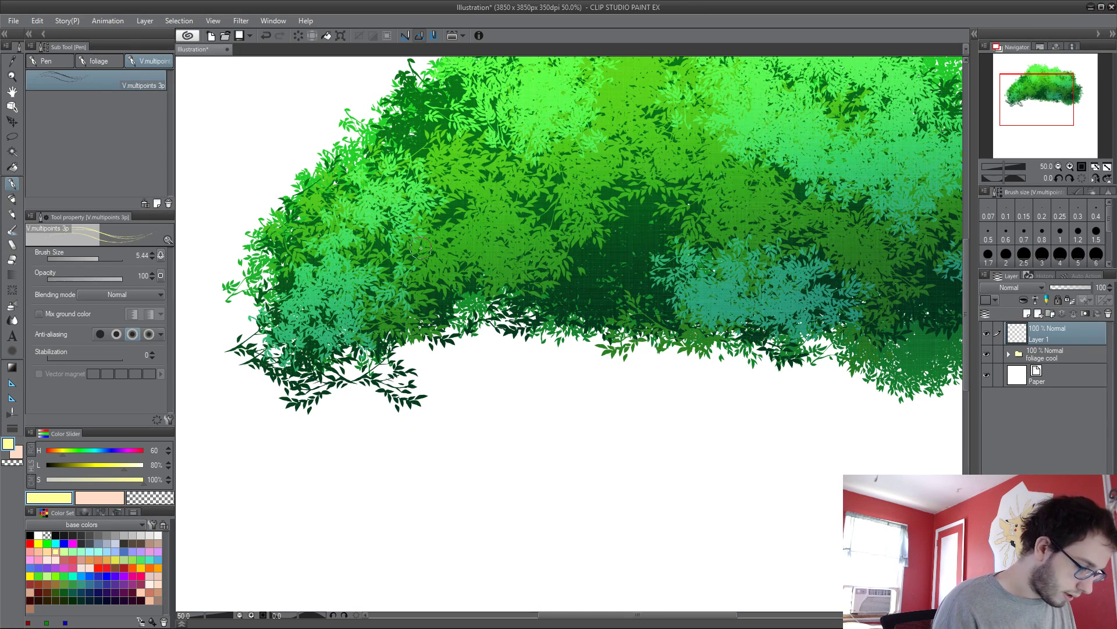
key("ctrl+z")
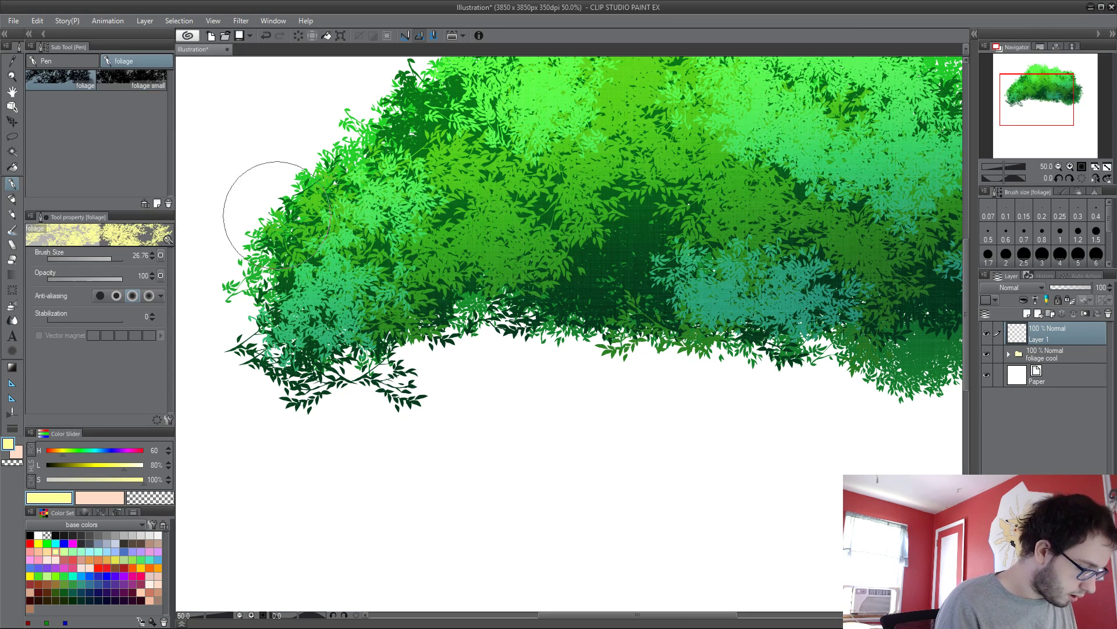
left_click(77, 58)
left_click(129, 63)
Step: Add a new raster layer directly above the Paper layer, beneath the foliage cool folder
key("ctrl+minus")
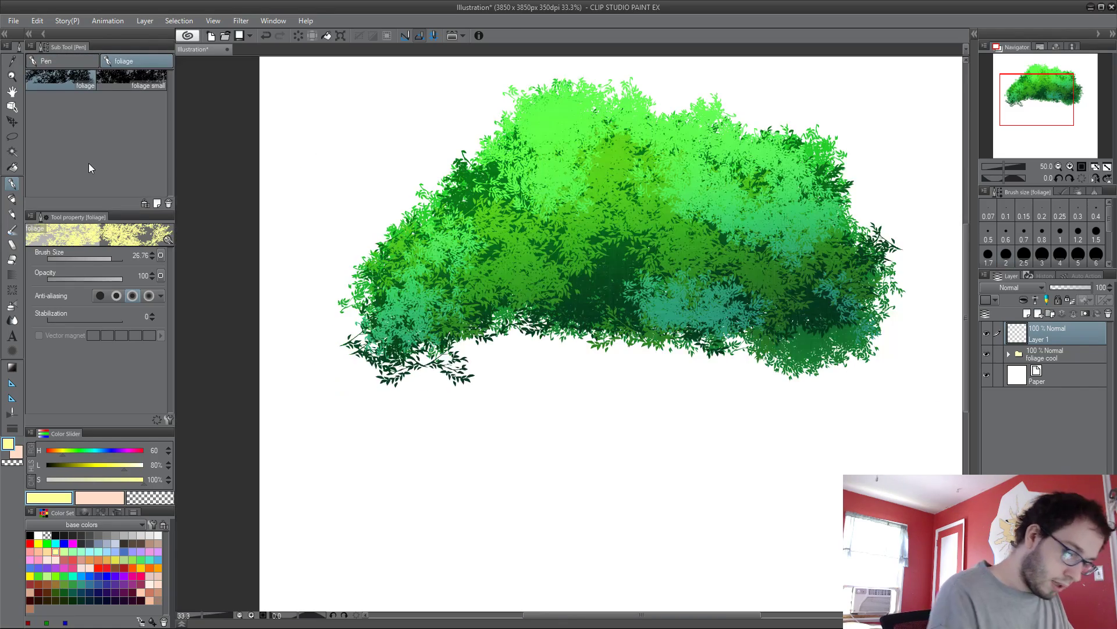
scroll(678, 269, "up", 3)
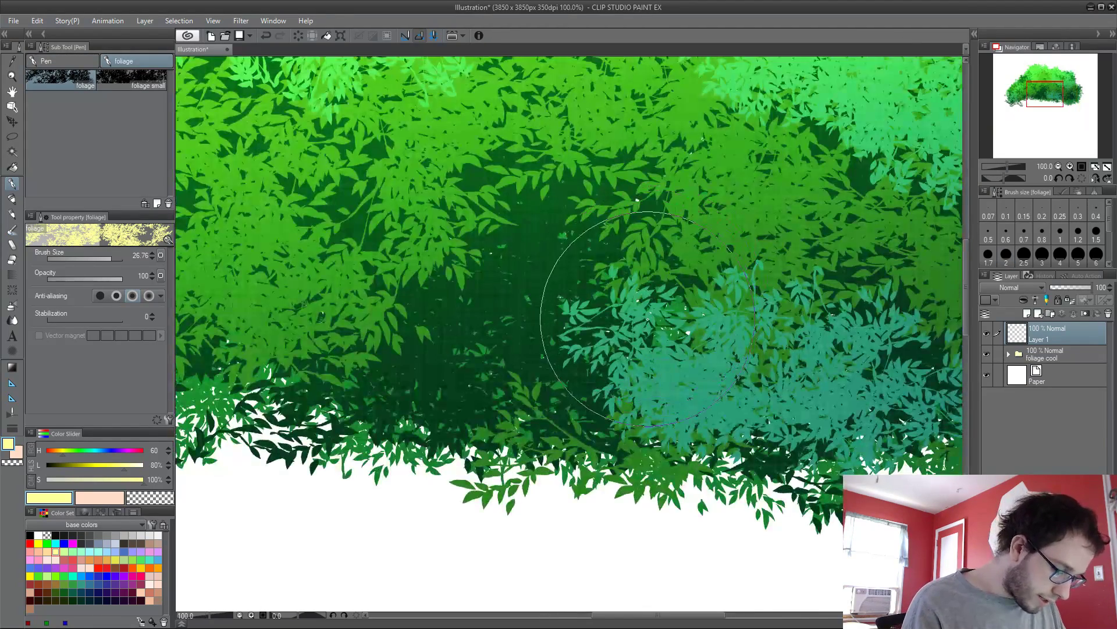
scroll(643, 328, "down", 3)
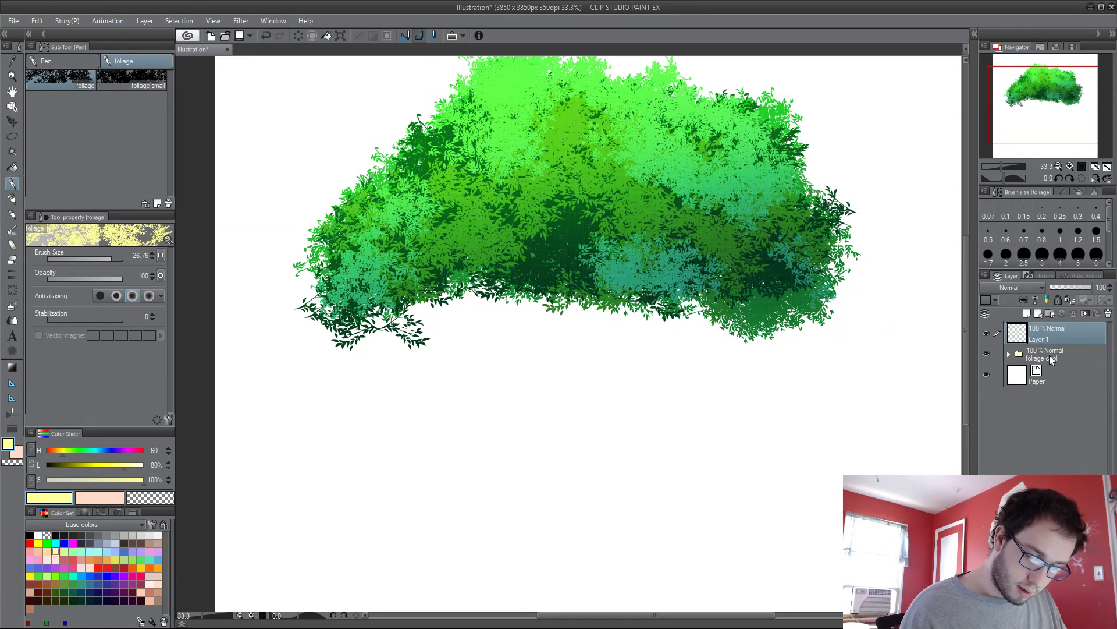
left_click(1042, 375)
left_click(1027, 314)
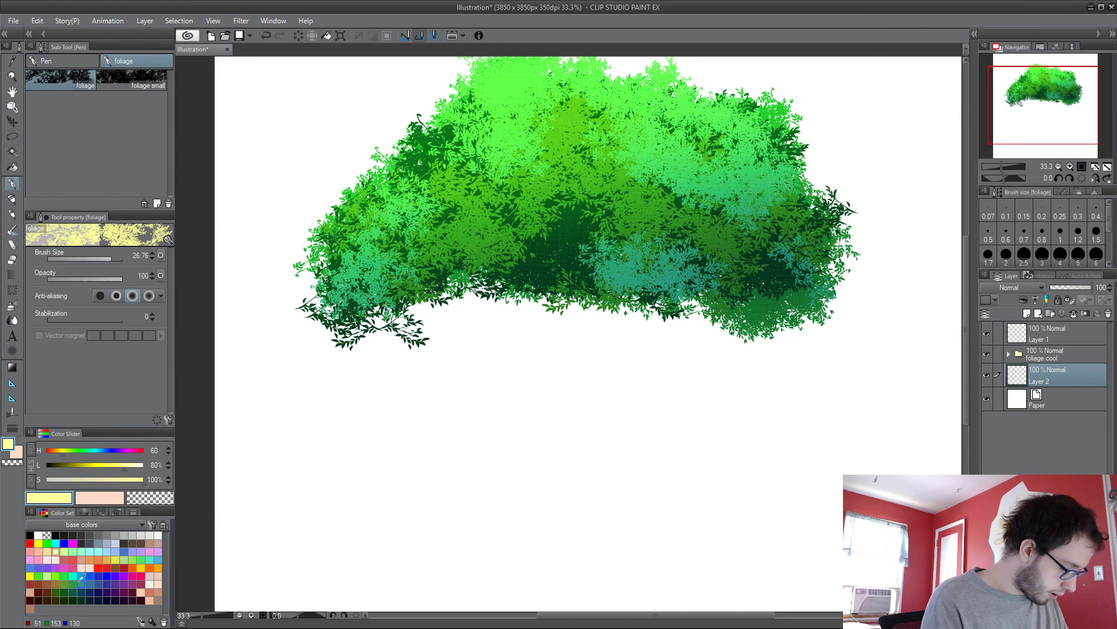
left_click(149, 542)
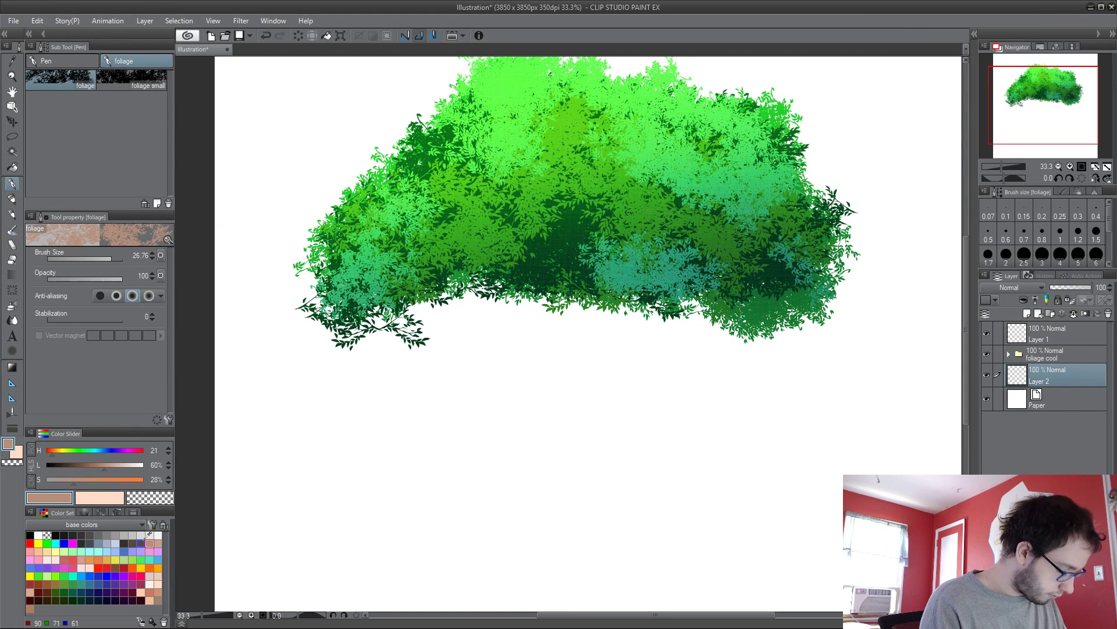
left_click(143, 541)
left_click(150, 542)
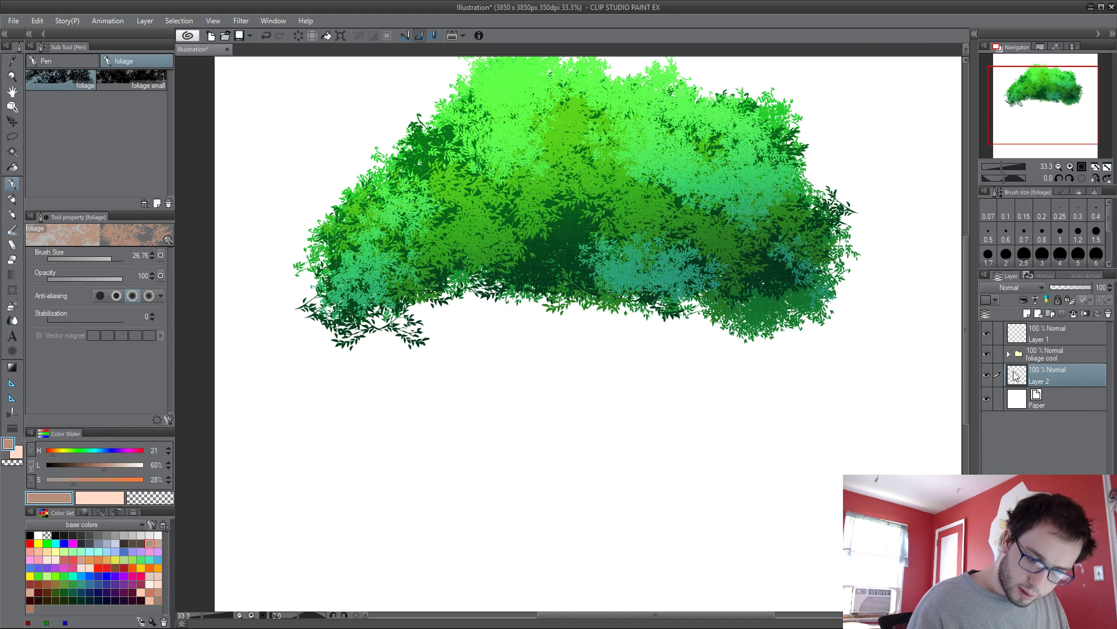
Step: Set the drawing colour to black and choose the Real G-pen for painting below the foliage
left_click_drag(607, 420, 612, 331)
left_click(29, 535)
left_click(63, 61)
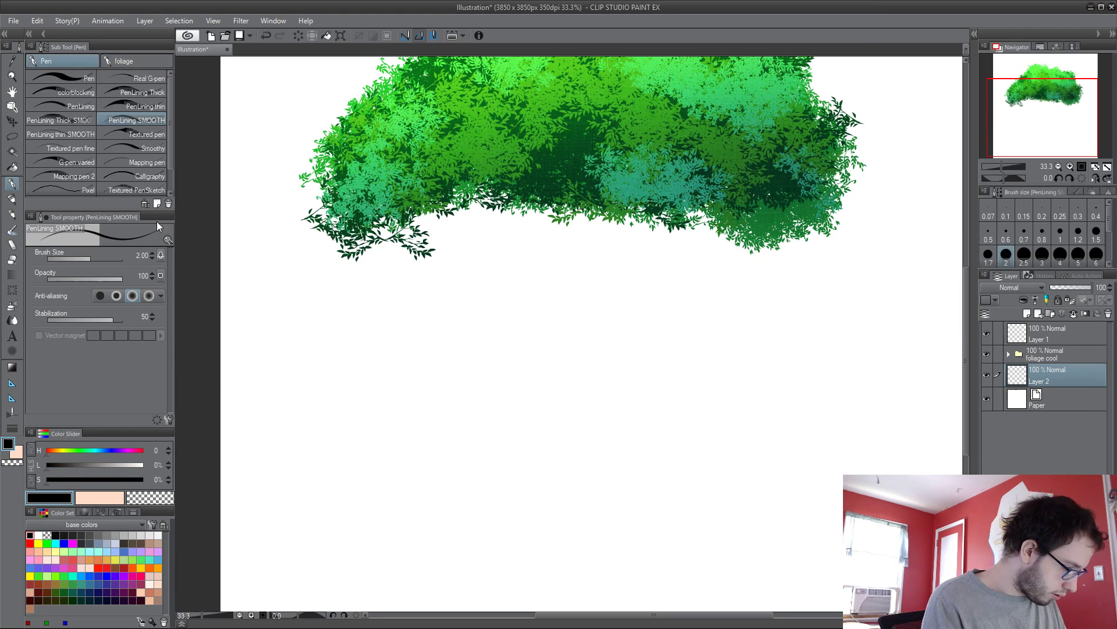
left_click(136, 60)
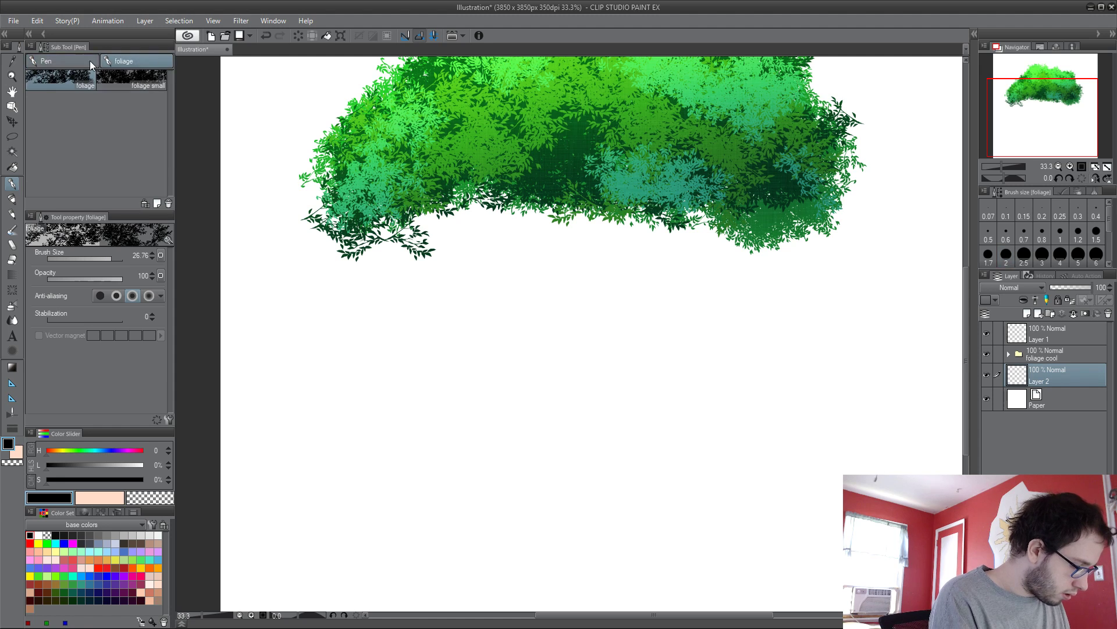
left_click(90, 60)
left_click(141, 93)
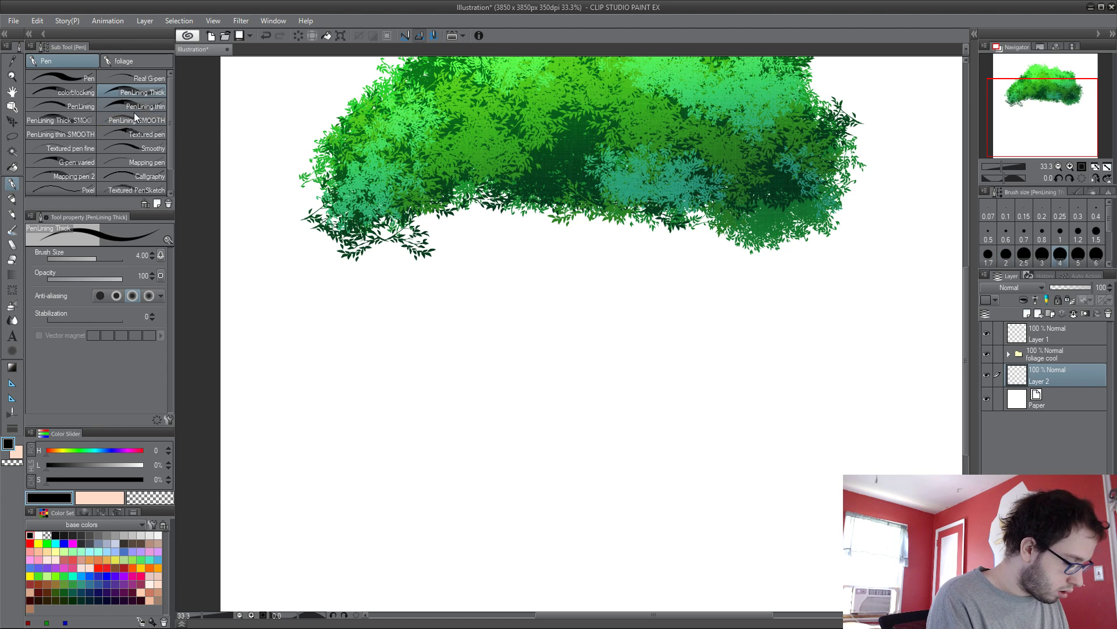
left_click(140, 77)
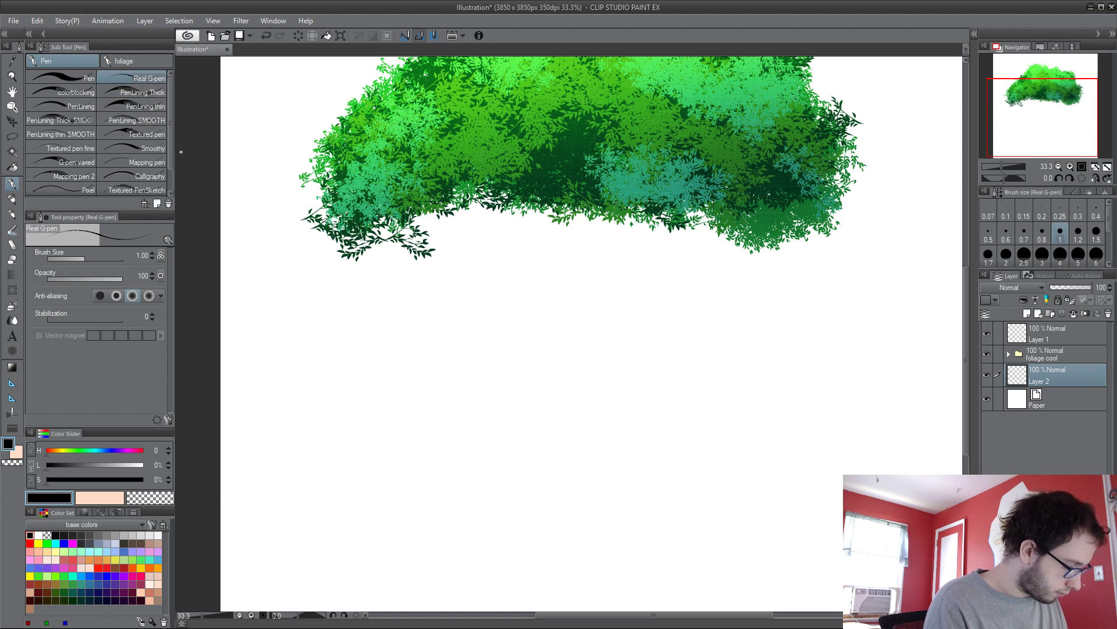
Step: Paint a solid black block of rough, near-vertical strokes below the foliage using brush size 9.82
left_click_drag(541, 421, 516, 339)
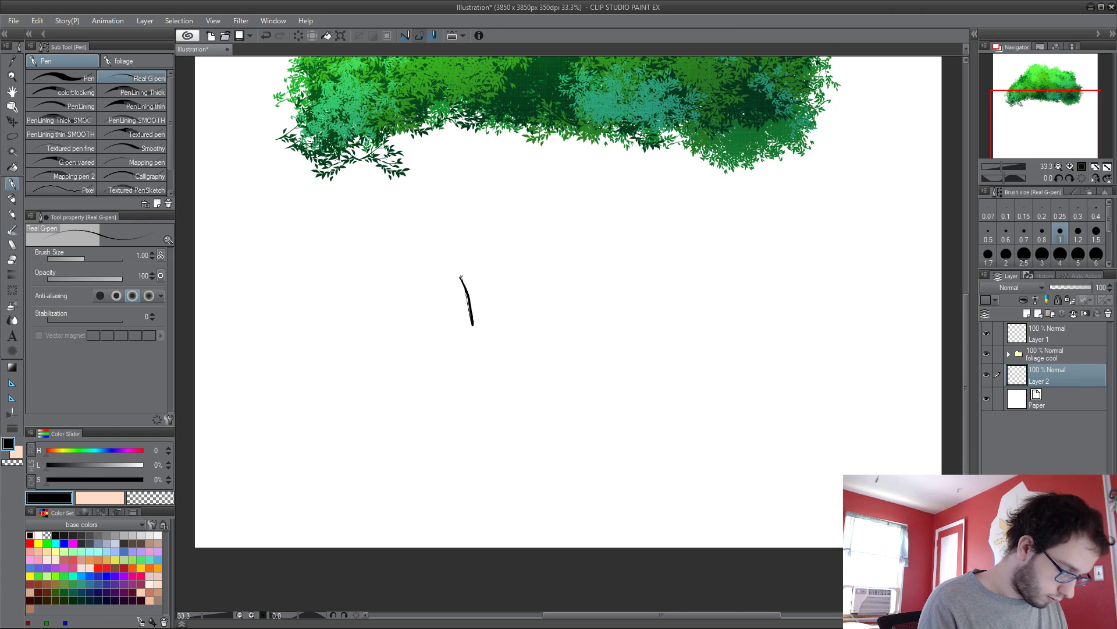
mouse_move(483, 322)
left_mouse_down()
mouse_move(464, 303)
mouse_move(459, 255)
mouse_move(462, 287)
mouse_move(471, 270)
mouse_move(496, 292)
mouse_move(488, 275)
mouse_move(472, 285)
mouse_move(509, 293)
mouse_move(517, 308)
mouse_move(521, 277)
mouse_move(528, 347)
mouse_move(491, 307)
mouse_move(483, 327)
mouse_move(451, 321)
mouse_move(437, 288)
left_mouse_up()
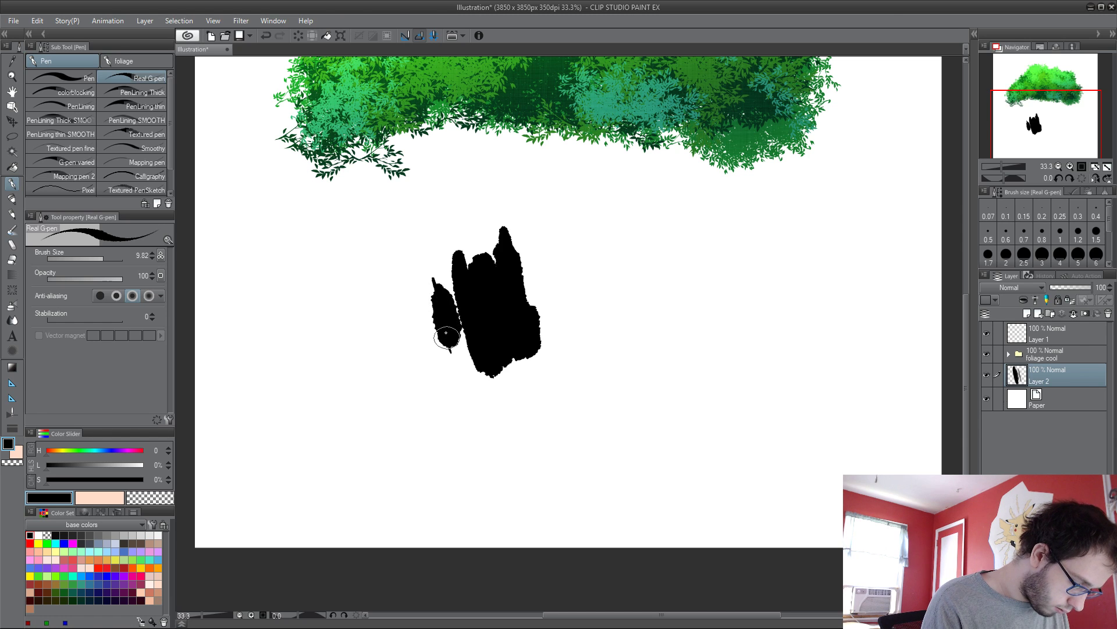
mouse_move(446, 336)
left_mouse_down()
mouse_move(453, 305)
mouse_move(464, 323)
mouse_move(528, 338)
mouse_move(537, 267)
mouse_move(567, 321)
mouse_move(550, 298)
mouse_move(544, 254)
mouse_move(555, 320)
mouse_move(537, 287)
mouse_move(552, 347)
mouse_move(554, 317)
mouse_move(549, 306)
mouse_move(539, 325)
mouse_move(540, 373)
mouse_move(539, 345)
mouse_move(560, 350)
mouse_move(524, 335)
mouse_move(482, 386)
mouse_move(518, 386)
mouse_move(528, 405)
mouse_move(529, 367)
left_mouse_up()
Step: Switch to the transparent colour and trim the pointed stroke ends along the black block's upper and lower edges
key("c")
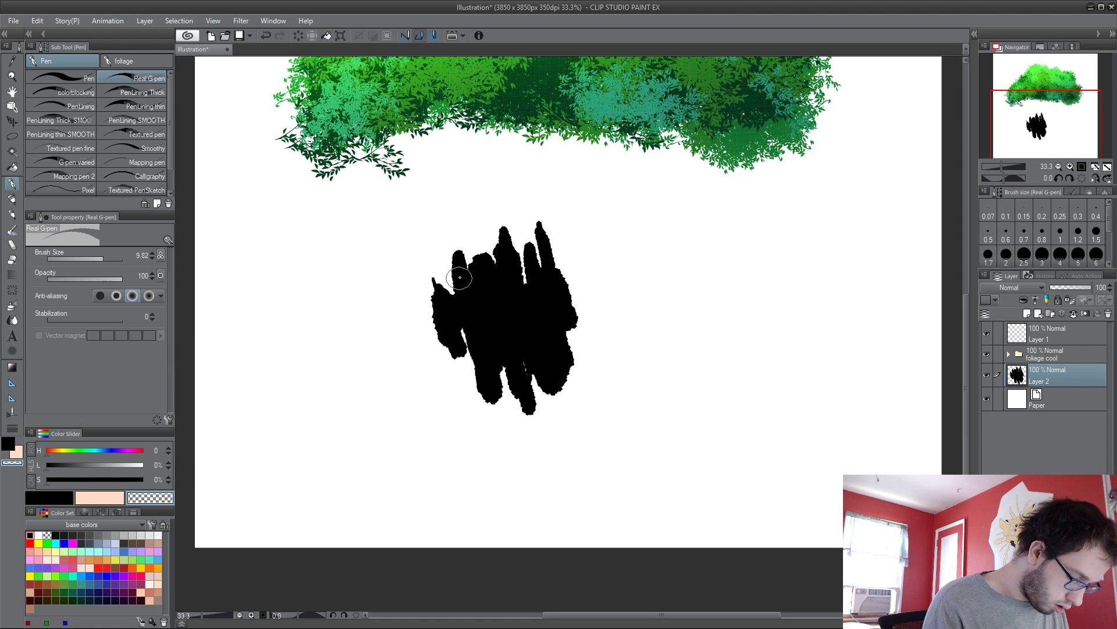
mouse_move(460, 278)
left_mouse_down()
mouse_move(430, 264)
mouse_move(428, 288)
mouse_move(457, 229)
mouse_move(455, 252)
mouse_move(496, 220)
mouse_move(493, 241)
mouse_move(536, 224)
left_mouse_up()
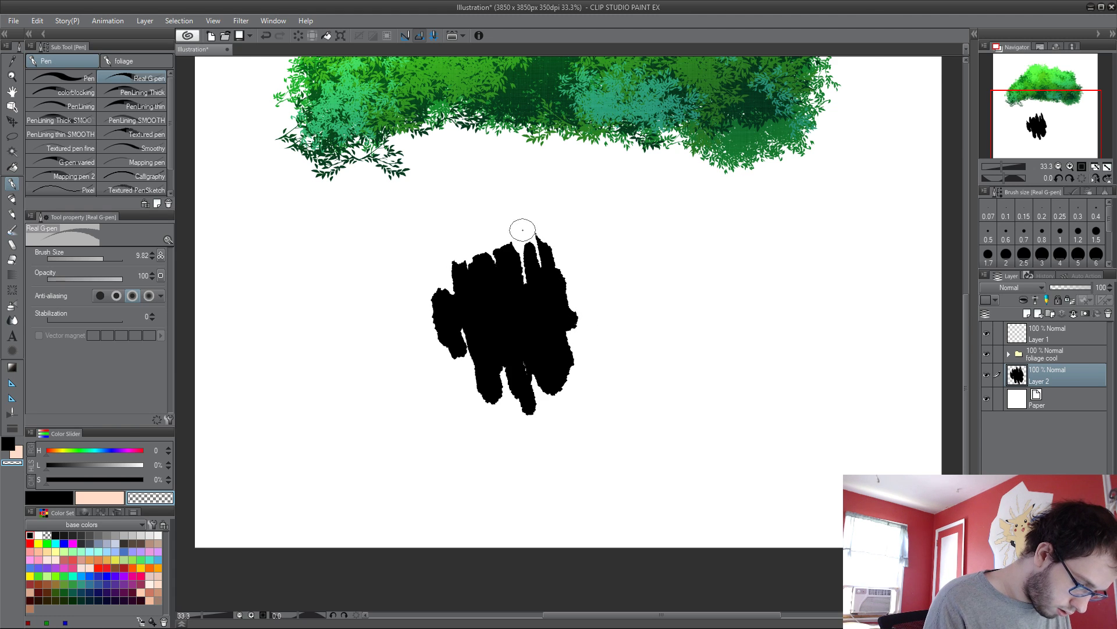
mouse_move(606, 379)
left_mouse_down()
mouse_move(572, 373)
mouse_move(540, 415)
mouse_move(545, 406)
mouse_move(507, 395)
left_mouse_up()
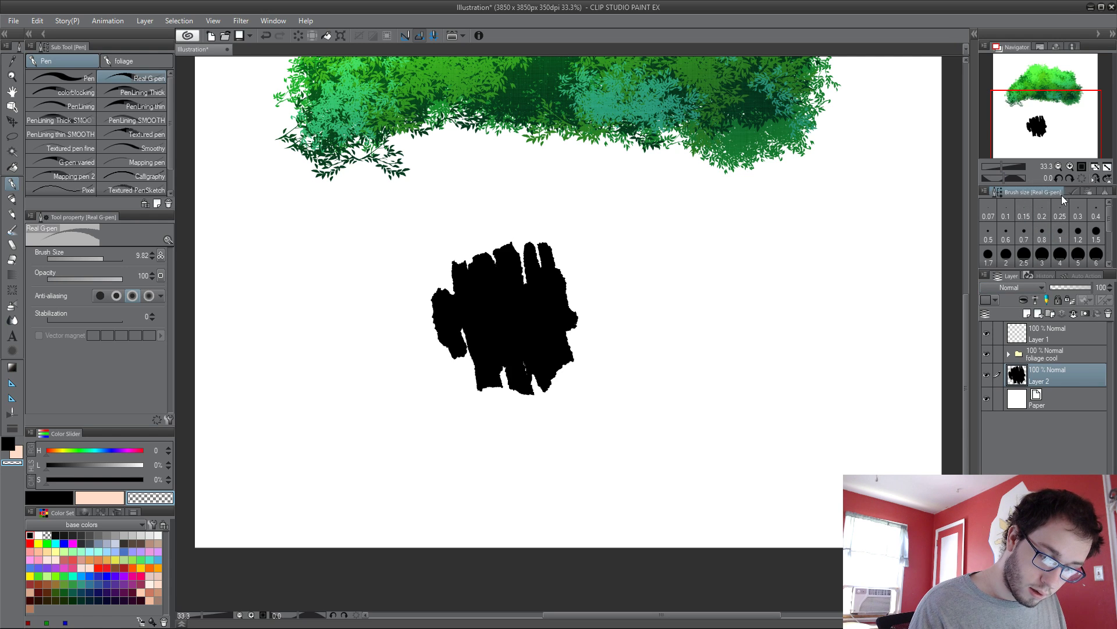
Step: Try Monochrome as the expression colour of the black block's layer, with the block's edge magnified to 800%
left_click(1077, 192)
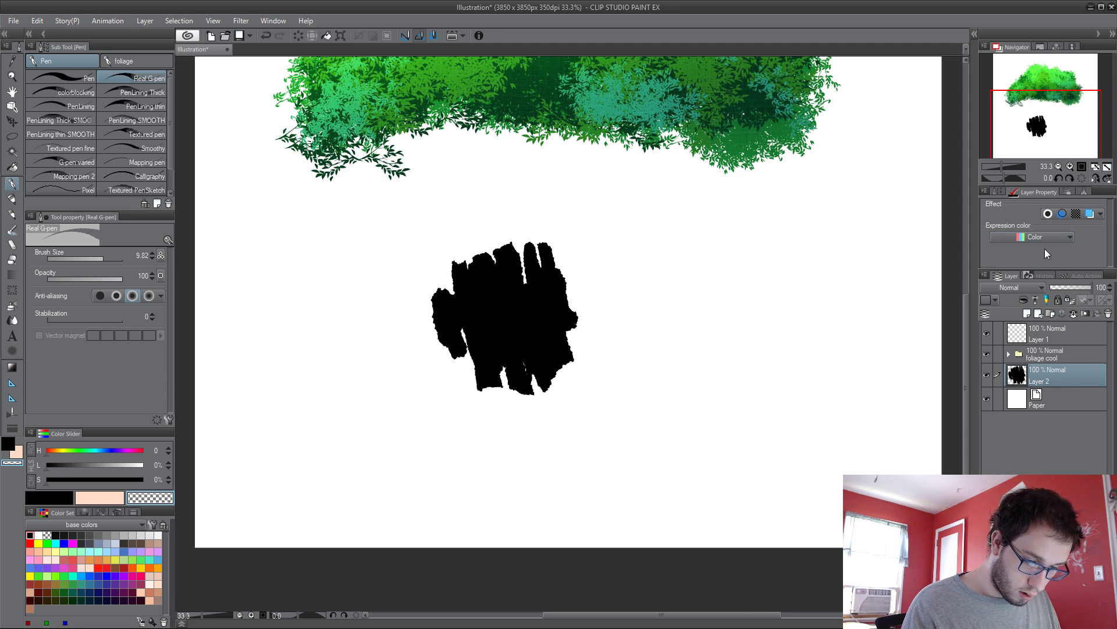
scroll(823, 267, "up", 10)
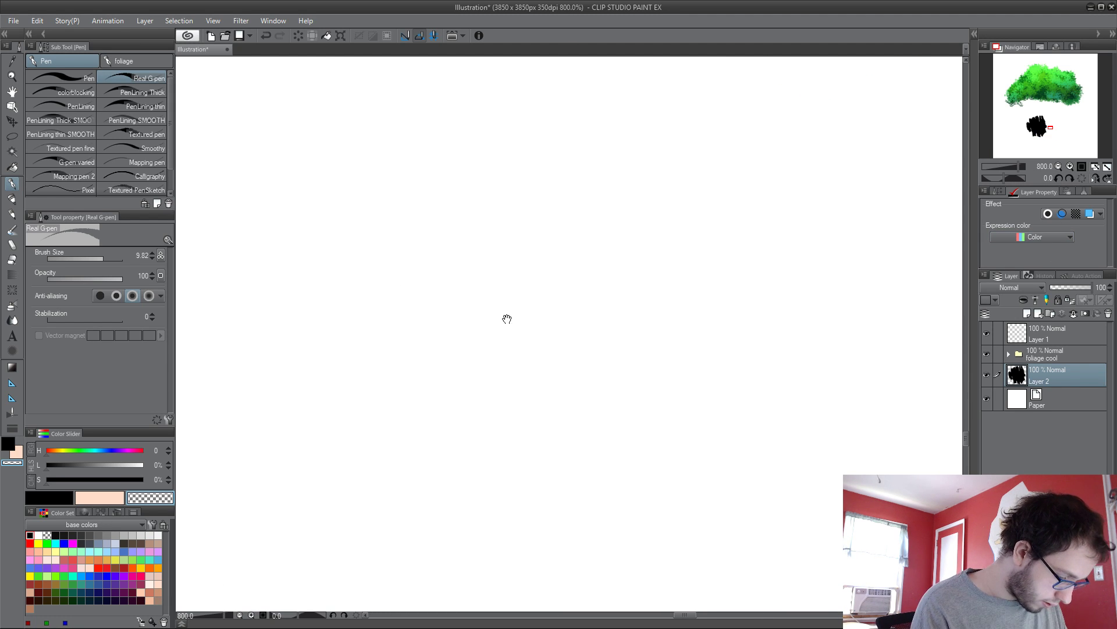
left_click_drag(507, 319, 589, 319)
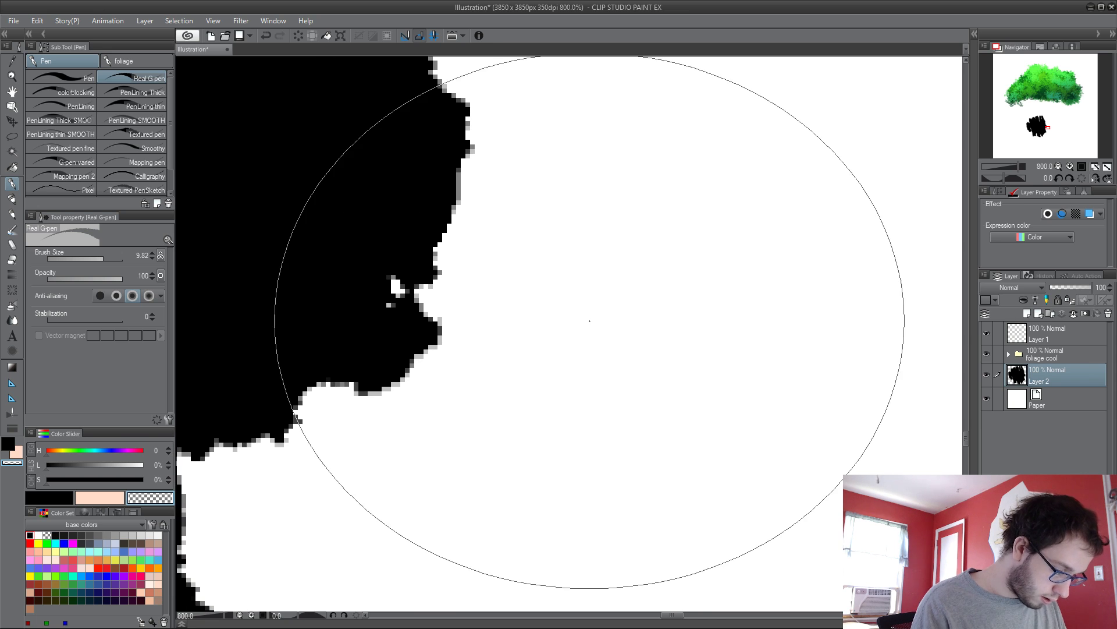
left_click(1042, 240)
left_click(1042, 291)
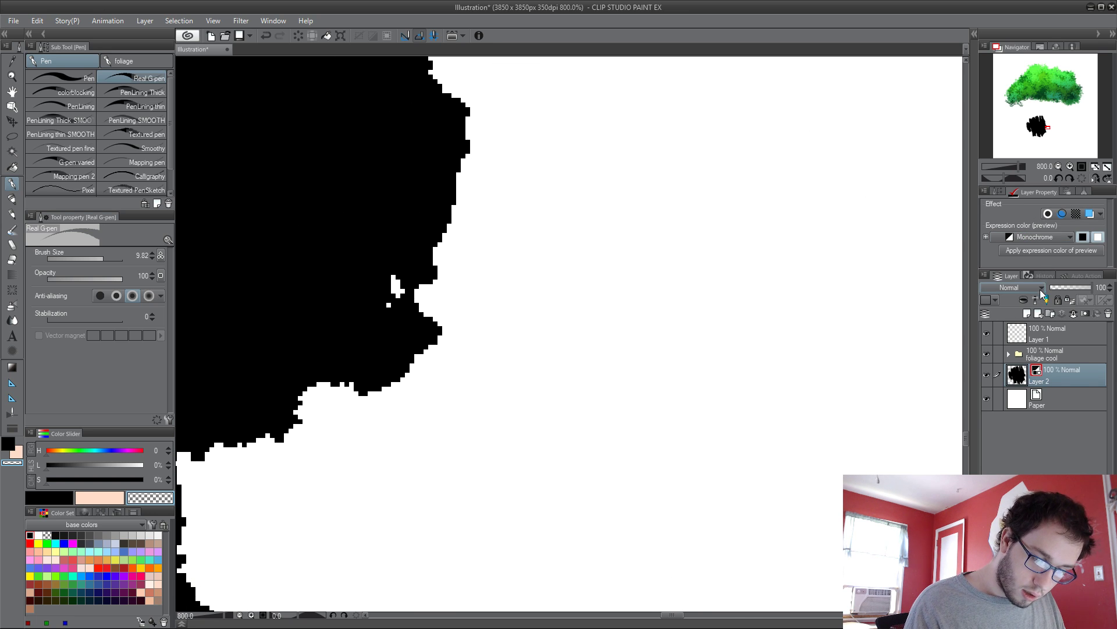
Step: Inspect the block's edge pixels and set its layer's expression colour to Gray
scroll(687, 404, "down", 7)
scroll(687, 405, "up", 1)
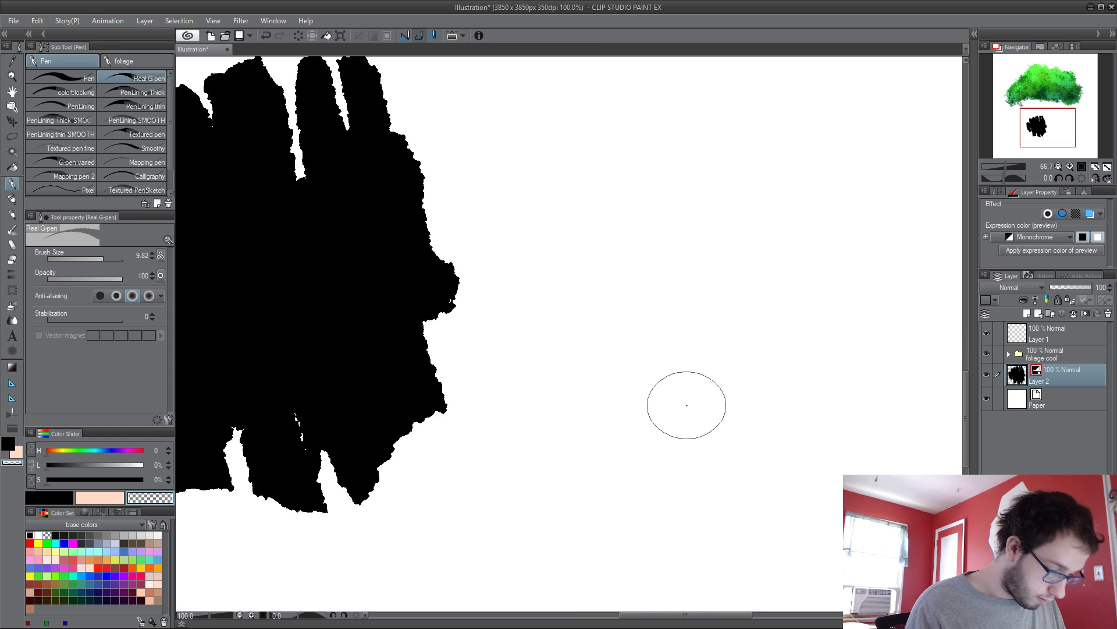
scroll(687, 404, "up", 4)
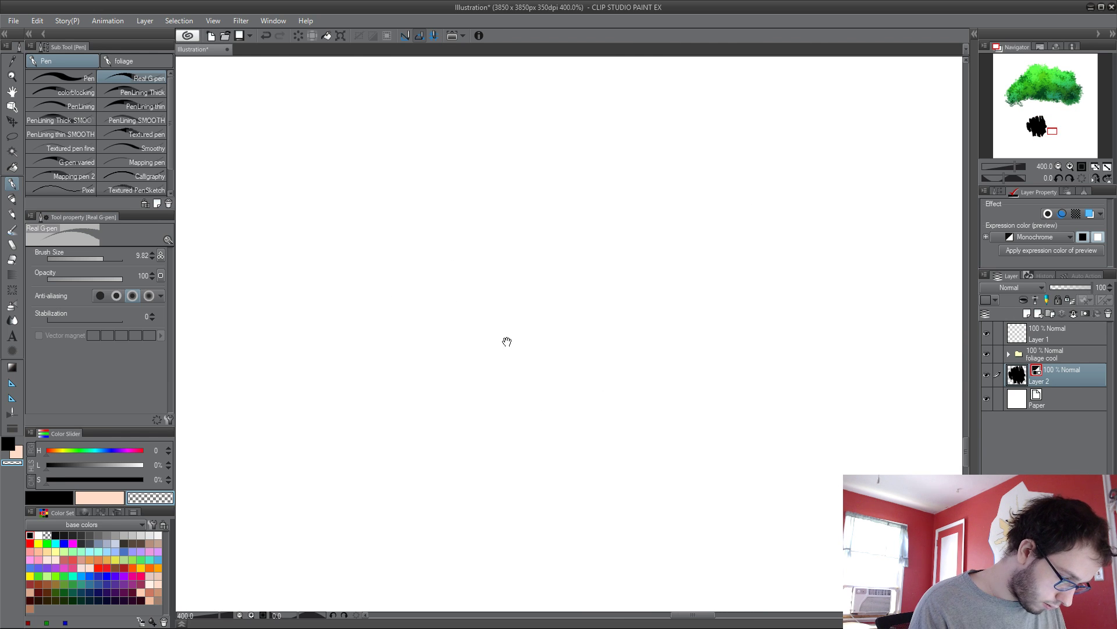
left_click_drag(507, 341, 776, 321)
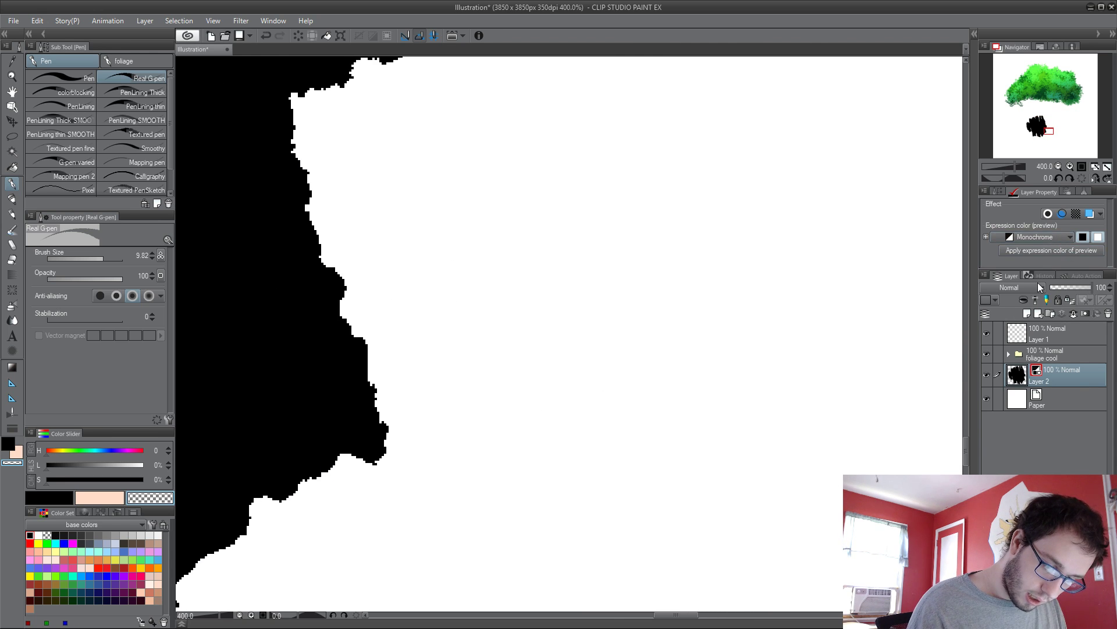
left_click(1037, 252)
scroll(835, 349, "down", 5)
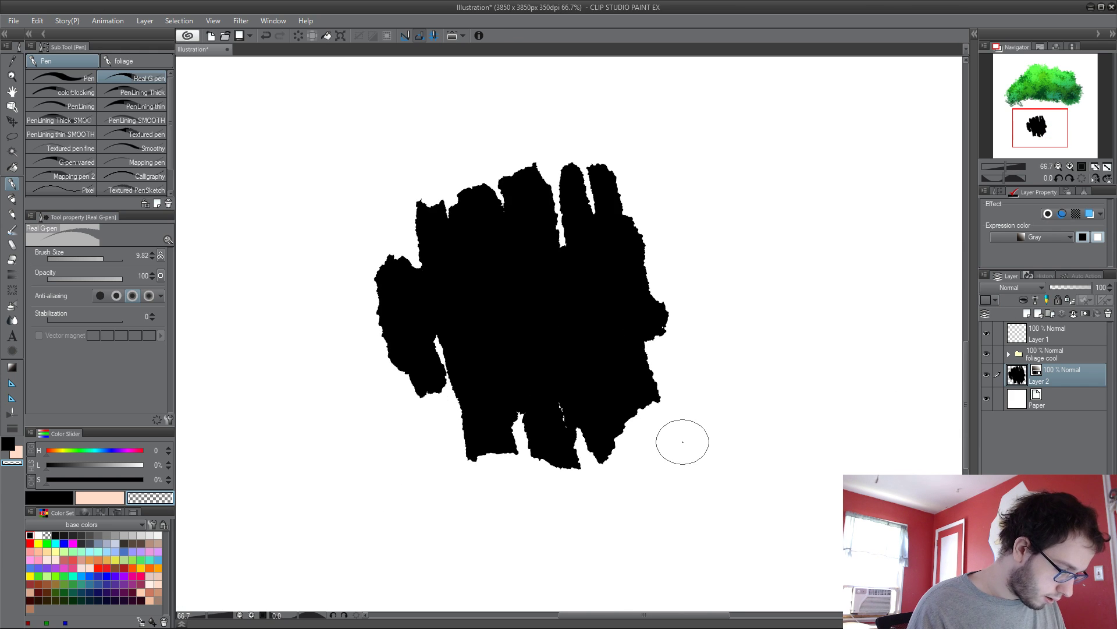
Step: Erase a horizontal notch into the black block's left lobe with the trunk test pen at size 6.79 in transparent colour
left_click_drag(696, 392, 701, 424)
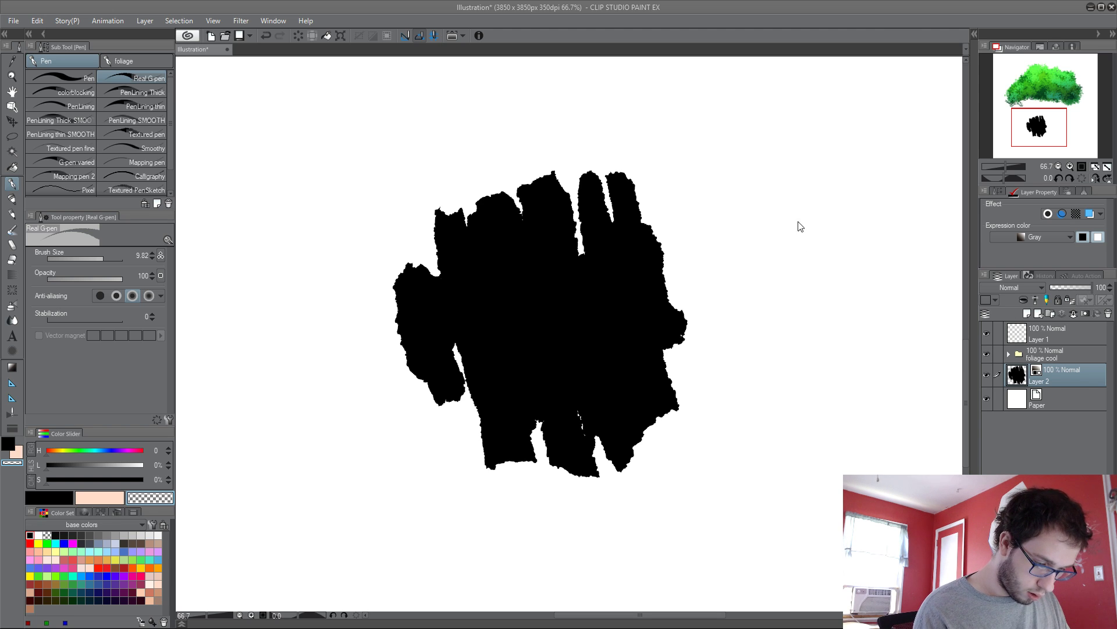
scroll(780, 255, "down", 2)
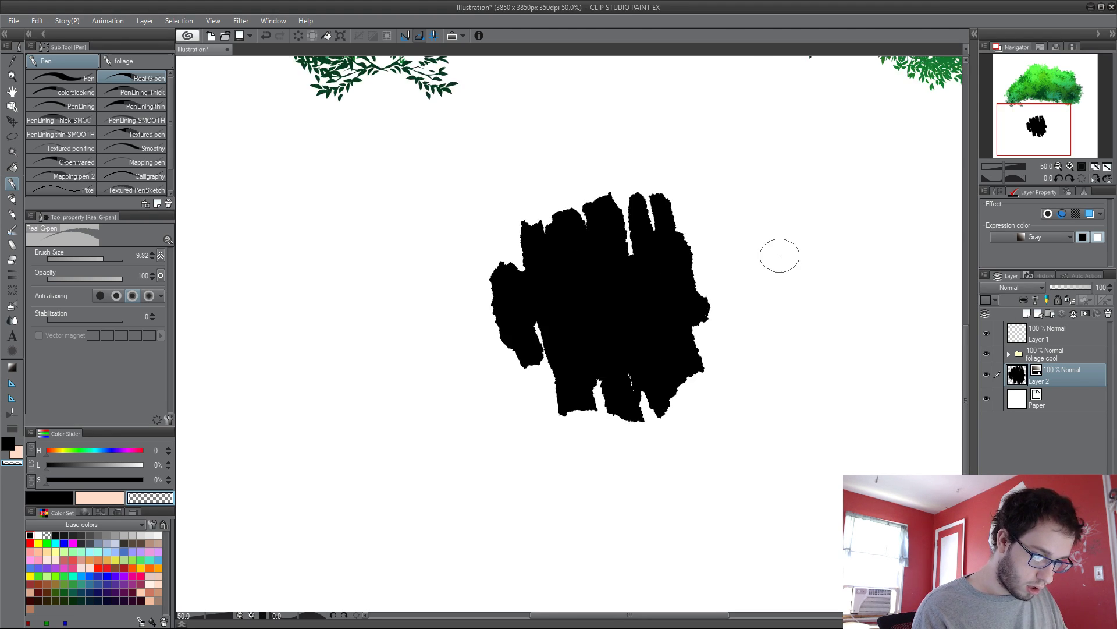
mouse_move(569, 267)
left_mouse_down()
mouse_move(489, 281)
mouse_move(456, 305)
left_mouse_up()
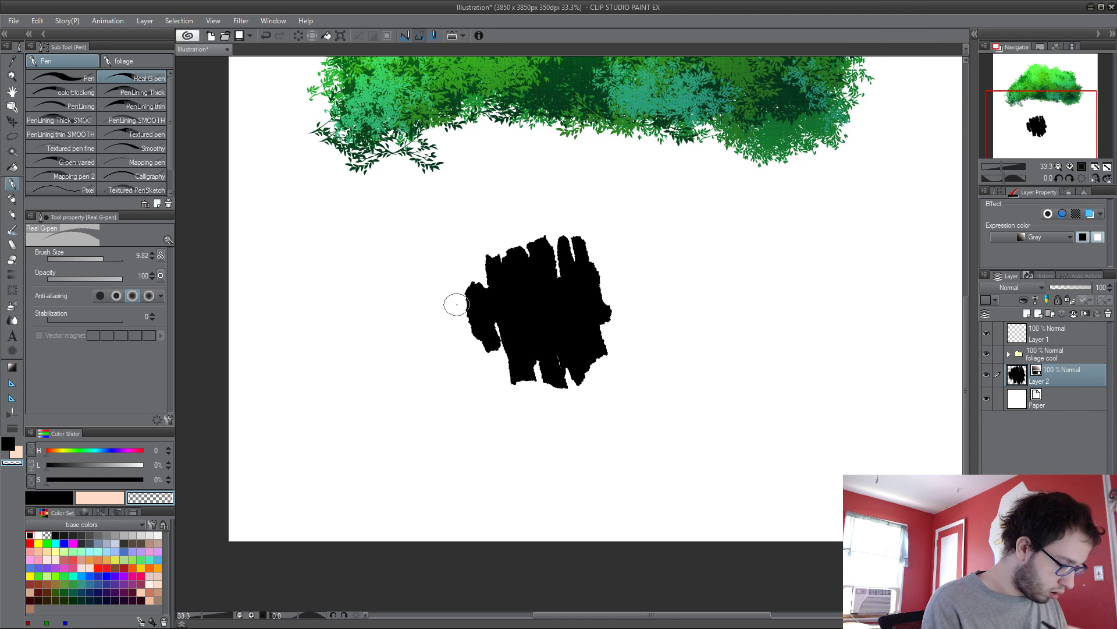
left_click(81, 81)
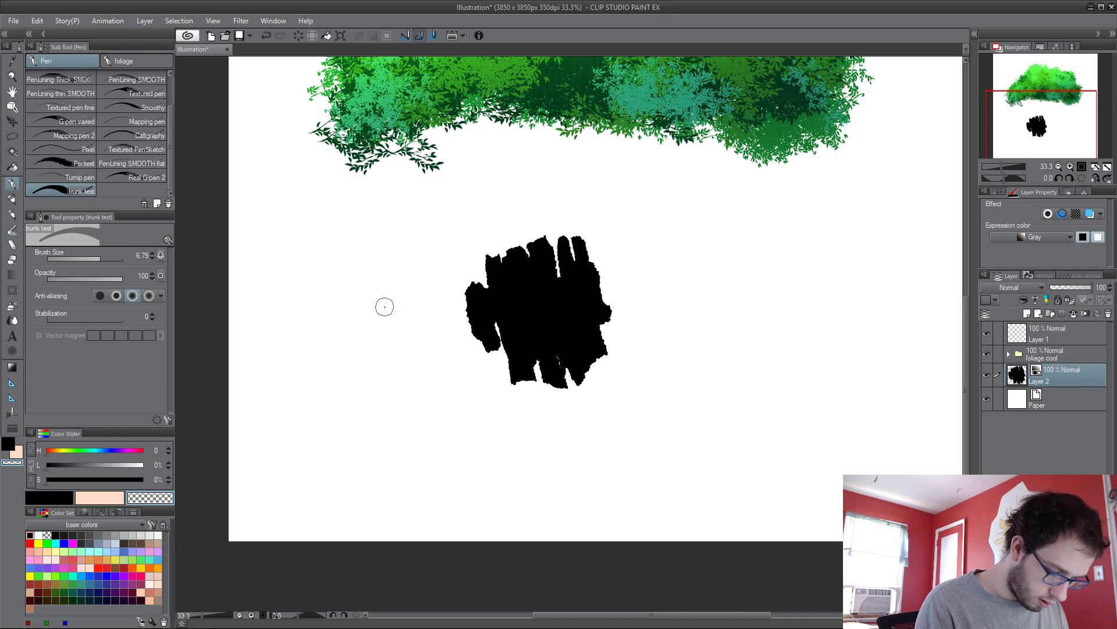
mouse_move(457, 309)
left_mouse_down()
mouse_move(455, 338)
mouse_move(496, 314)
left_mouse_up()
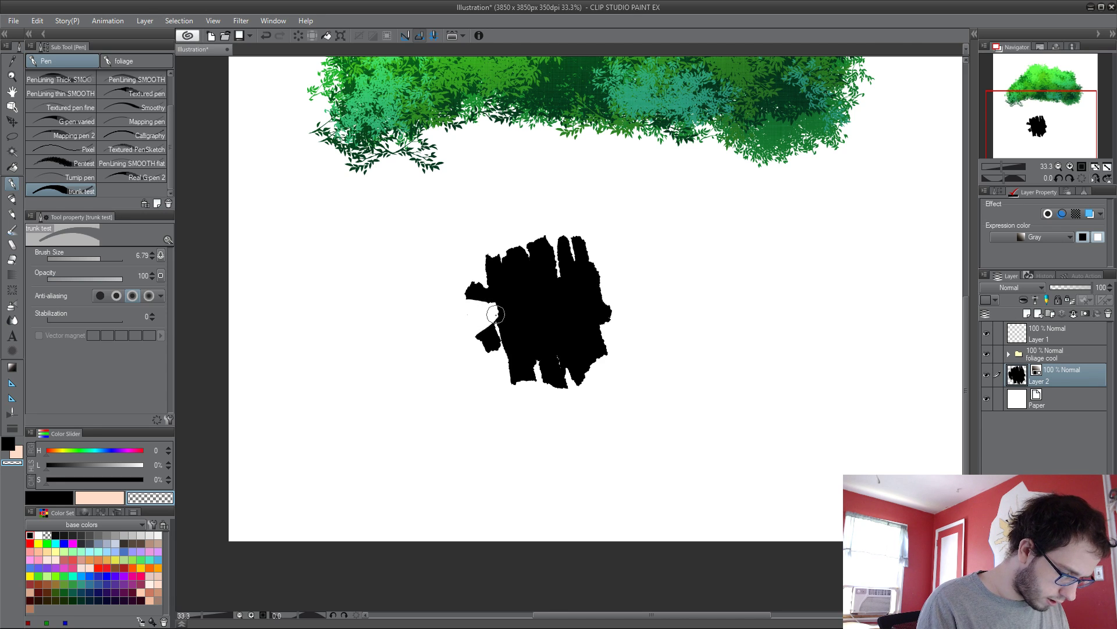
Step: Paint a black patch and a brown (H 29, L 29%, S 17%) curved stroke beside the black block on the Gray layer
left_click(65, 496)
mouse_move(375, 320)
left_mouse_down()
mouse_move(380, 358)
mouse_move(378, 308)
mouse_move(413, 335)
mouse_move(388, 357)
mouse_move(386, 417)
left_mouse_up()
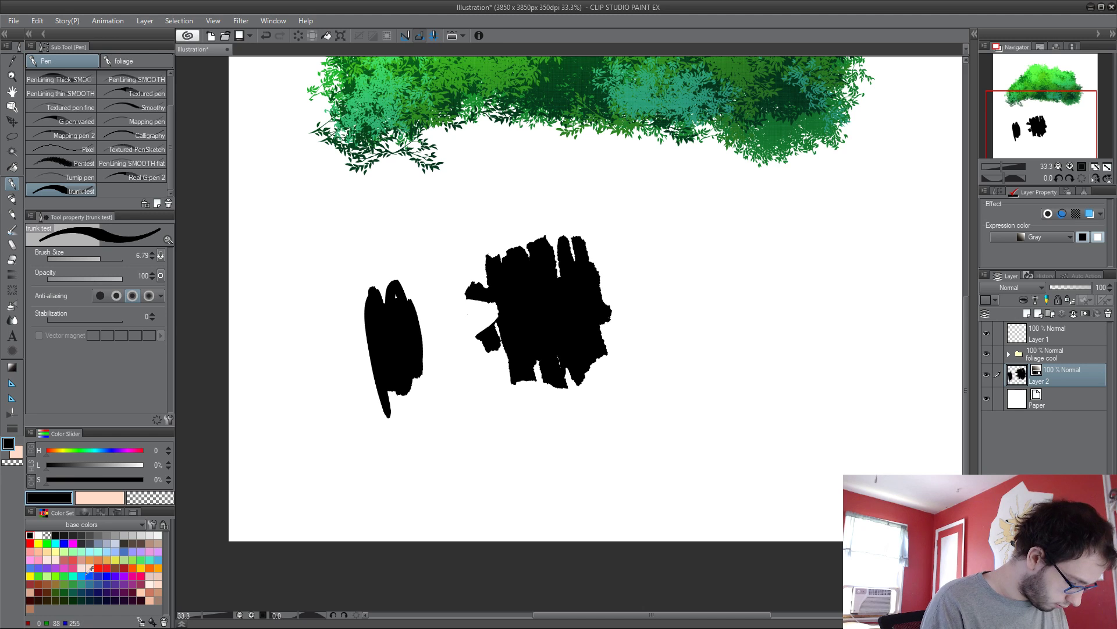
left_click(132, 543)
mouse_move(314, 332)
left_mouse_down()
mouse_move(323, 372)
mouse_move(335, 303)
mouse_move(345, 341)
mouse_move(327, 379)
mouse_move(350, 449)
mouse_move(314, 356)
mouse_move(288, 497)
mouse_move(320, 477)
left_mouse_up()
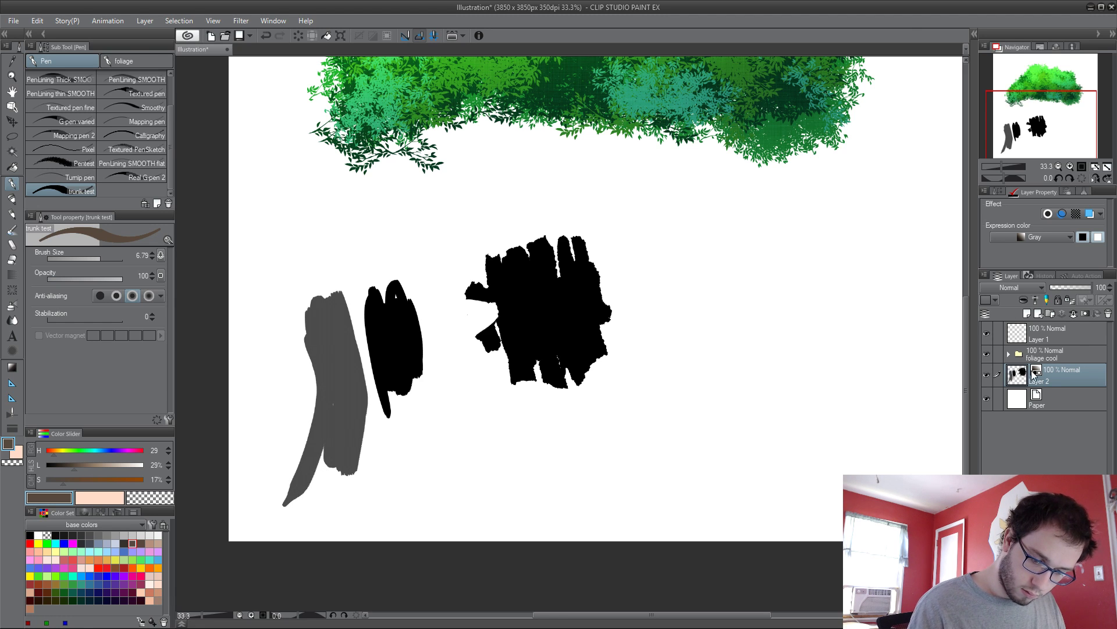
Step: Clear Layer 2 and set its expression colour to Color
key("Delete")
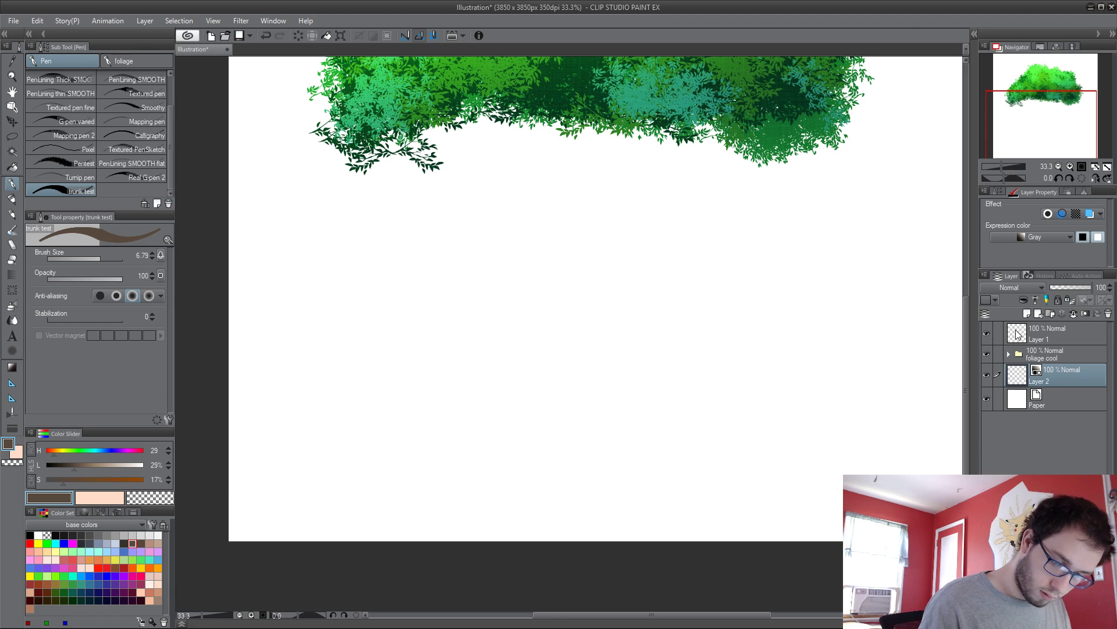
left_click(1038, 237)
left_click(1033, 249)
Step: Paint a cluster of vertical dark brown strokes with the trunk test pen and layer tan and dark brown streaks over its upper end
mouse_move(381, 333)
left_mouse_down()
mouse_move(392, 372)
mouse_move(382, 417)
mouse_move(382, 366)
mouse_move(409, 279)
mouse_move(410, 433)
left_mouse_up()
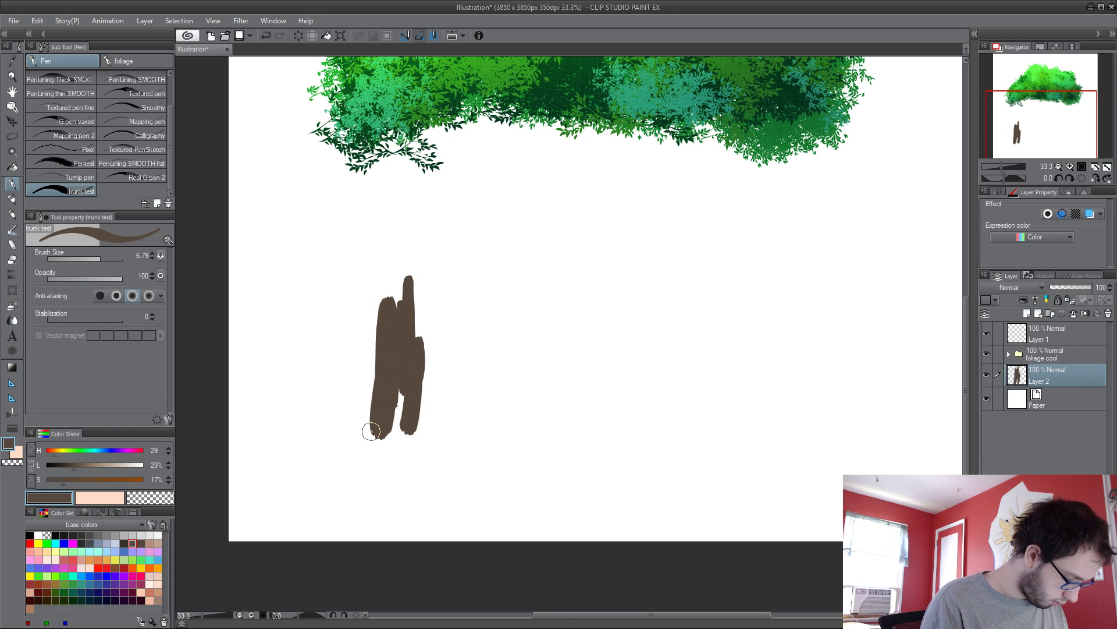
left_click(150, 543)
mouse_move(389, 285)
left_mouse_down()
mouse_move(391, 349)
mouse_move(408, 265)
mouse_move(410, 355)
mouse_move(387, 302)
mouse_move(411, 366)
mouse_move(389, 251)
left_mouse_up()
left_click(132, 543)
left_click_drag(389, 251, 396, 363)
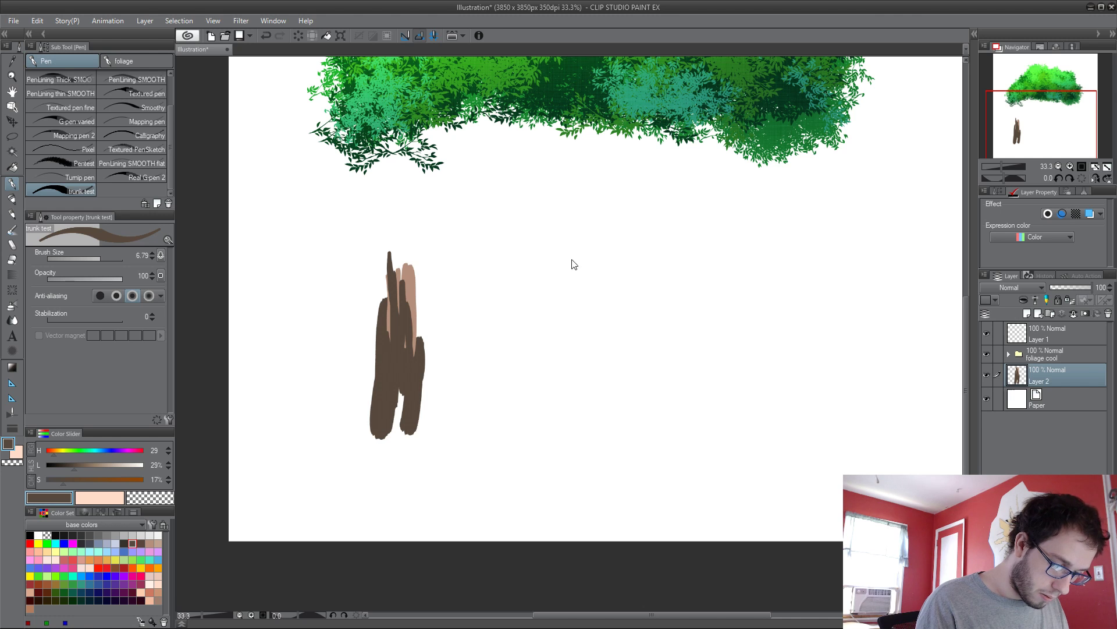
Step: Paint a second vertical dark brown band beside the first cluster and cover its middle with tan (H 21, L 60%, S 28%)
mouse_move(486, 349)
left_mouse_down()
mouse_move(487, 297)
mouse_move(492, 398)
mouse_move(496, 364)
mouse_move(514, 418)
left_mouse_up()
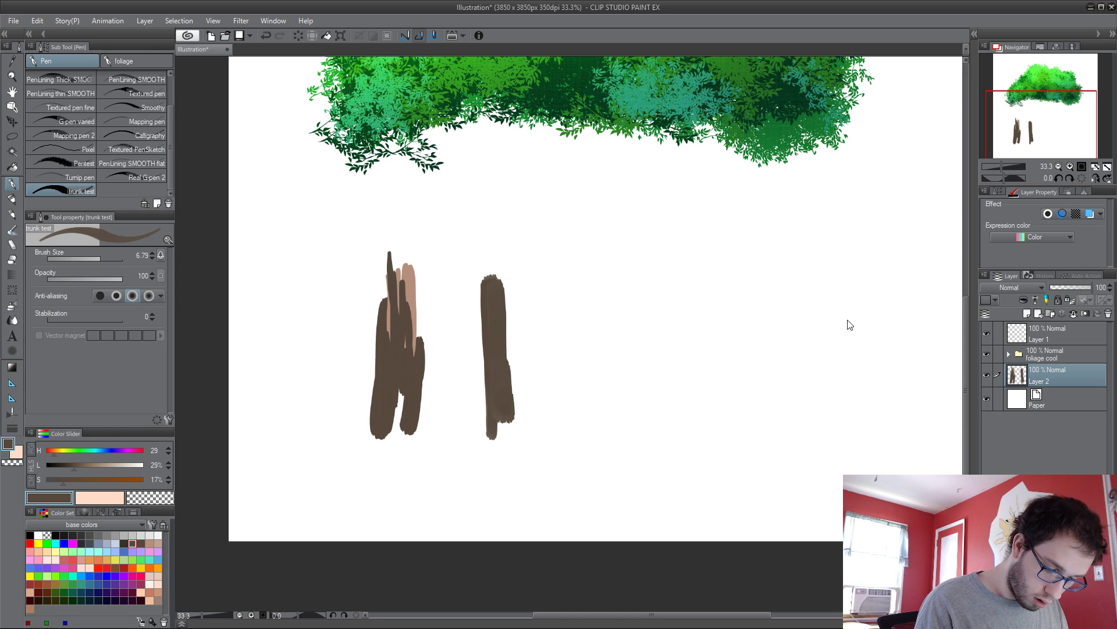
left_click_drag(471, 299, 492, 369)
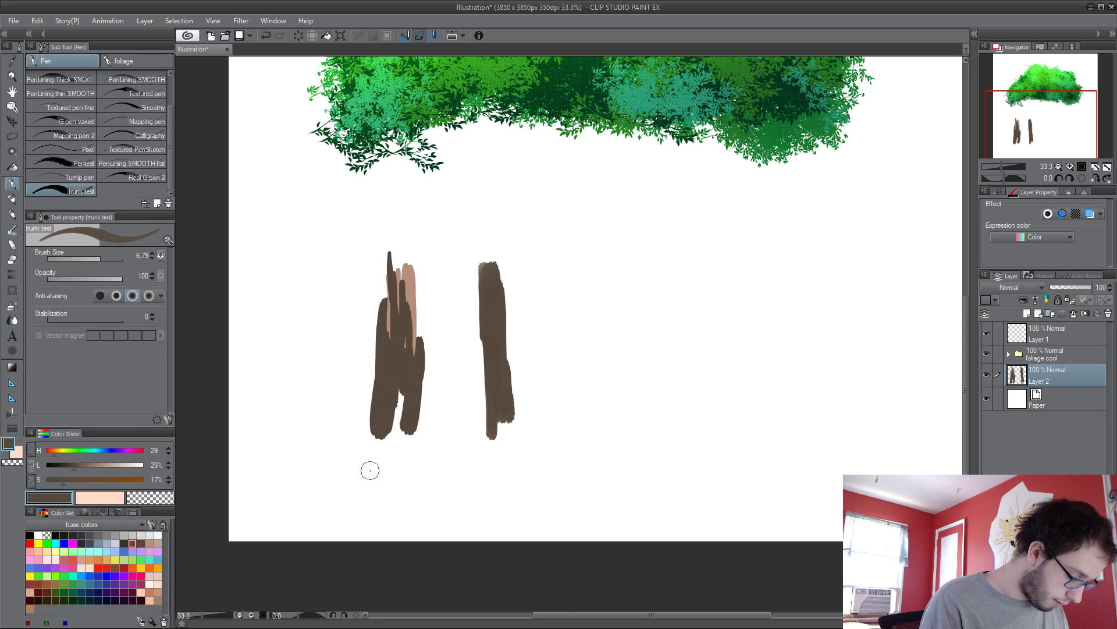
left_click(150, 543)
mouse_move(489, 267)
left_mouse_down()
mouse_move(494, 396)
mouse_move(504, 374)
mouse_move(494, 423)
mouse_move(484, 304)
mouse_move(490, 442)
left_mouse_up()
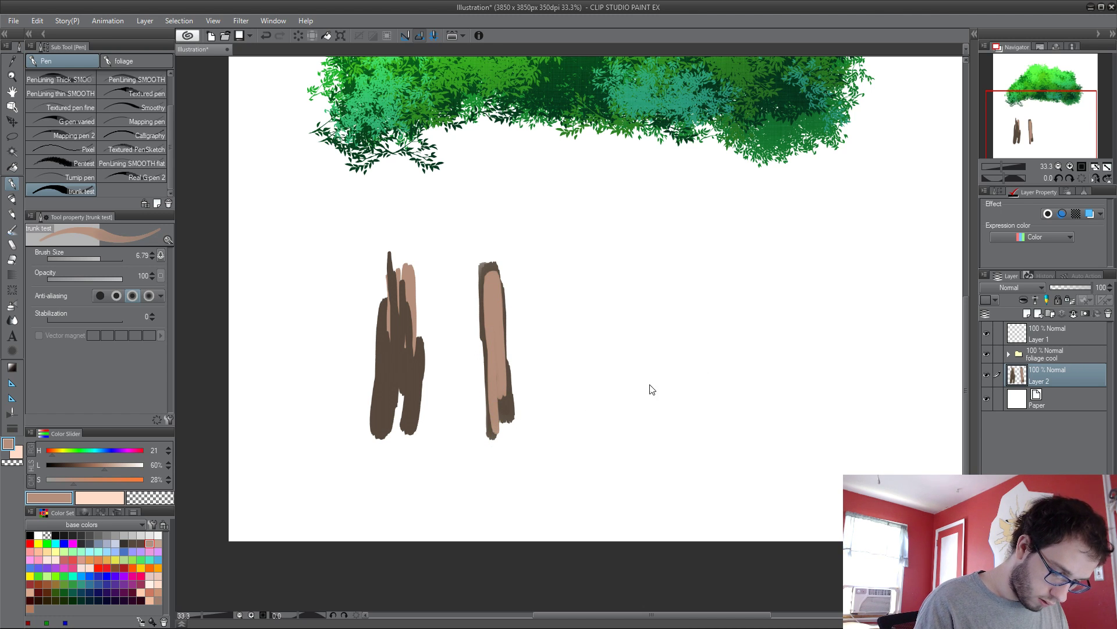
left_click_drag(488, 265, 489, 380)
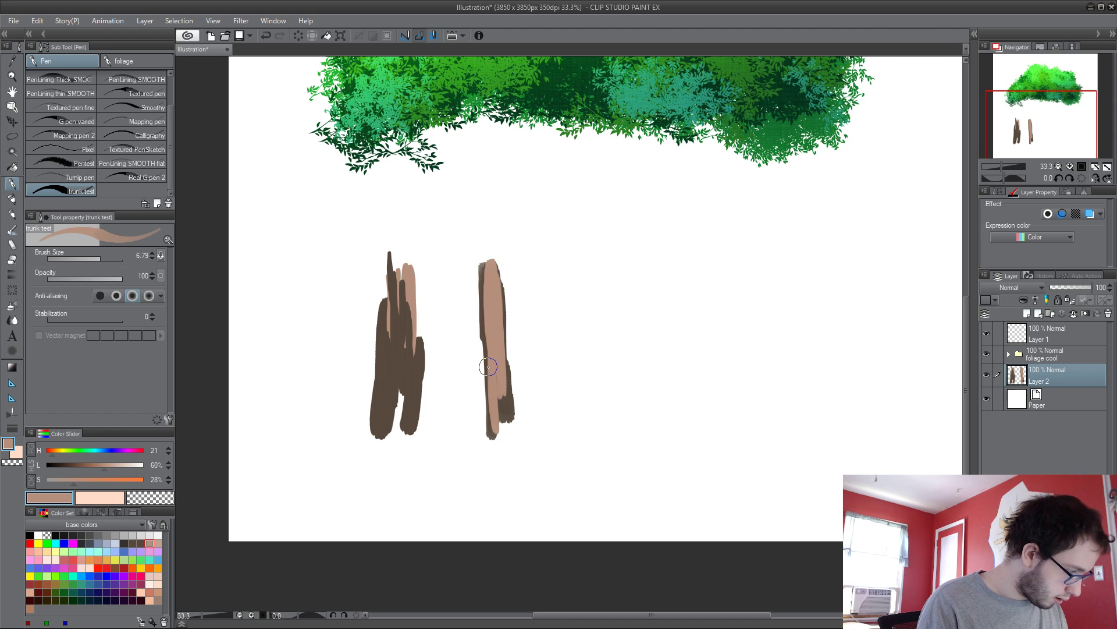
Step: Layer dark grey-brown and medium brown streaks over the tan centre of the second band
left_click(124, 543)
mouse_move(491, 271)
left_mouse_down()
mouse_move(494, 398)
mouse_move(496, 351)
left_mouse_up()
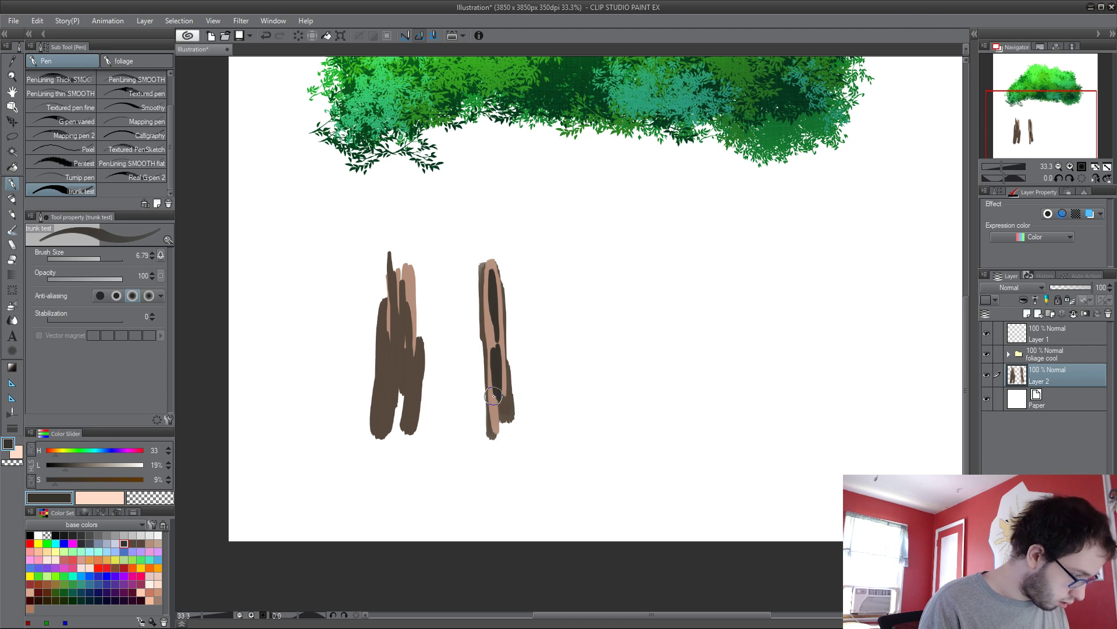
left_click(134, 543)
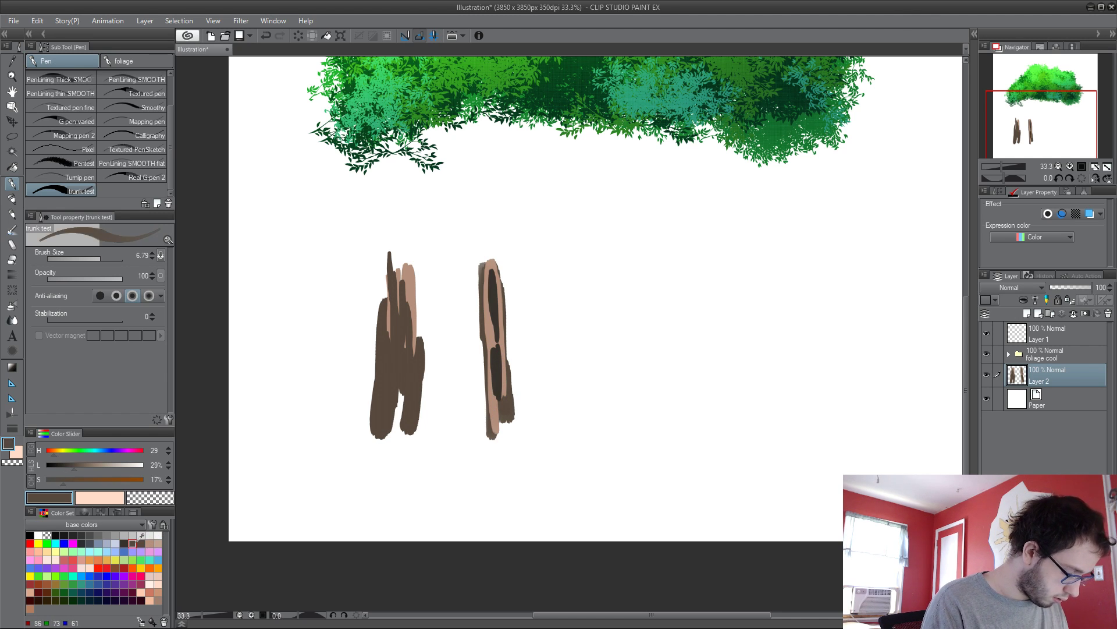
left_click_drag(486, 283, 490, 332)
left_click_drag(492, 285, 498, 357)
left_click_drag(493, 308, 497, 431)
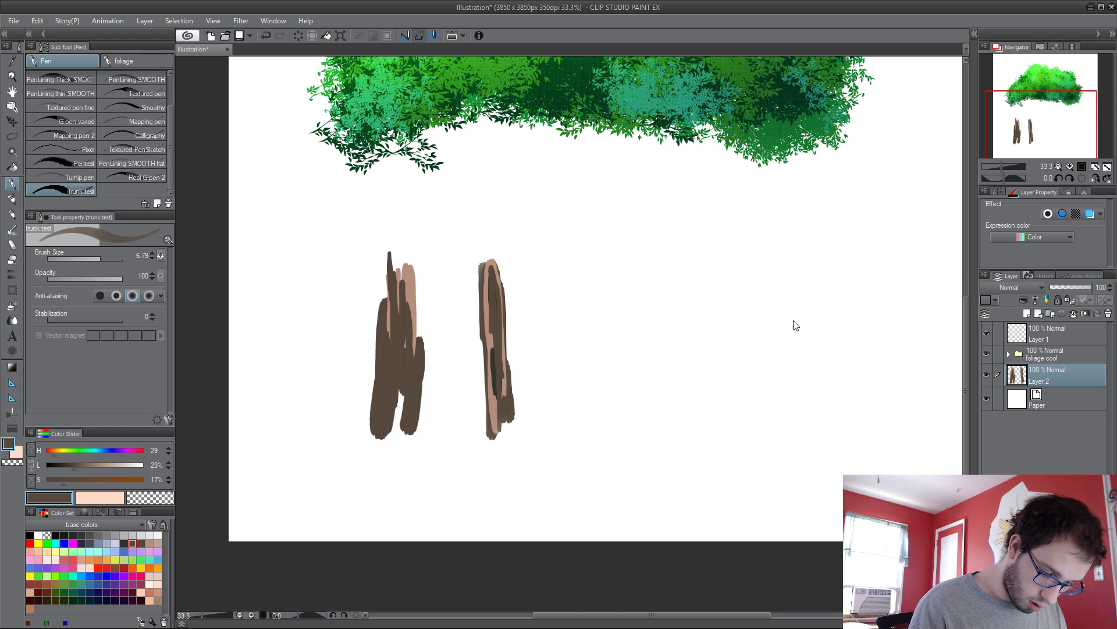
Step: Widen the second band toward the first cluster with overlapping medium brown strokes and loops that blend at their ends
mouse_move(501, 309)
left_mouse_down()
mouse_move(492, 288)
mouse_move(484, 414)
mouse_move(468, 336)
mouse_move(474, 283)
mouse_move(466, 301)
mouse_move(460, 293)
mouse_move(462, 320)
left_mouse_up()
left_click_drag(474, 460, 466, 399)
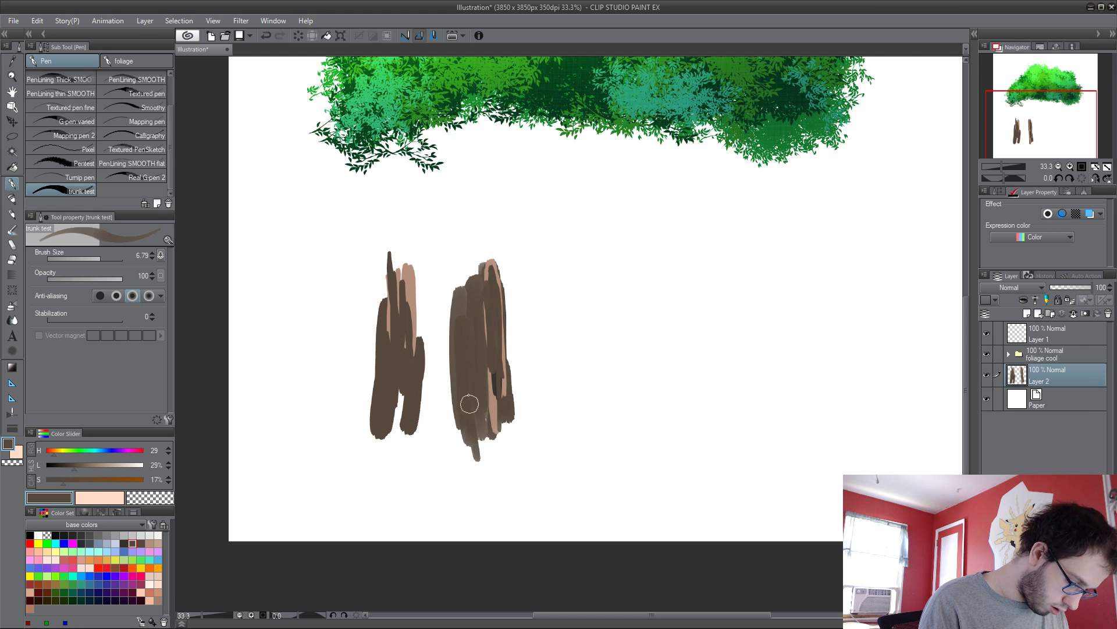
left_click_drag(459, 294, 451, 419)
scroll(482, 331, "up", 4)
mouse_move(399, 225)
left_mouse_down()
mouse_move(379, 204)
mouse_move(397, 177)
mouse_move(444, 162)
mouse_move(349, 367)
mouse_move(309, 252)
mouse_move(270, 286)
mouse_move(273, 402)
left_mouse_up()
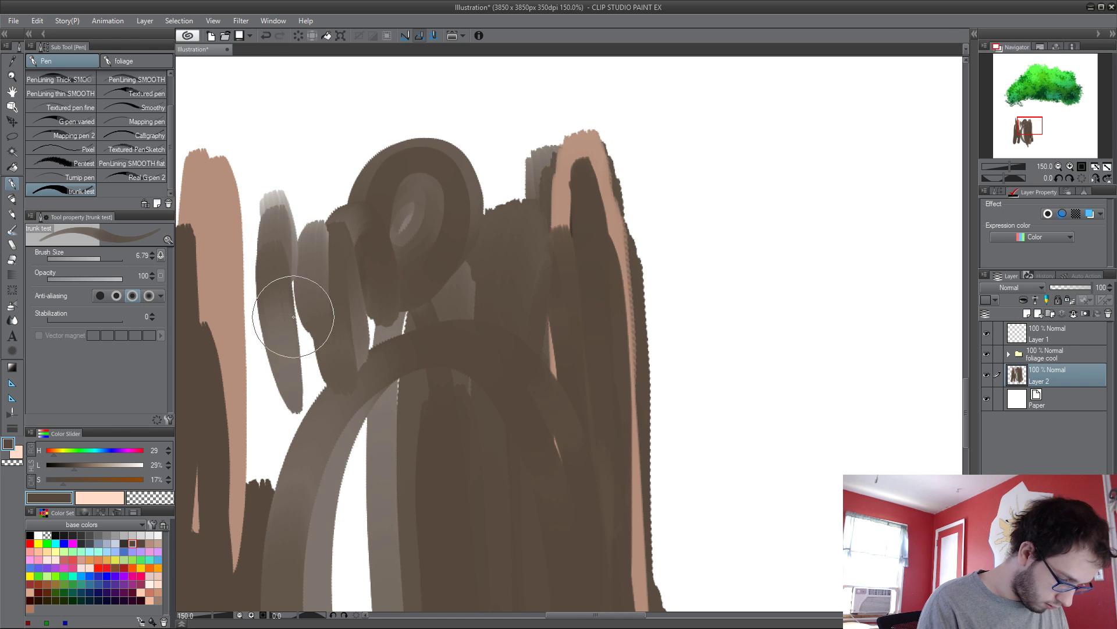
mouse_move(291, 320)
left_mouse_down()
mouse_move(313, 317)
mouse_move(335, 474)
left_mouse_up()
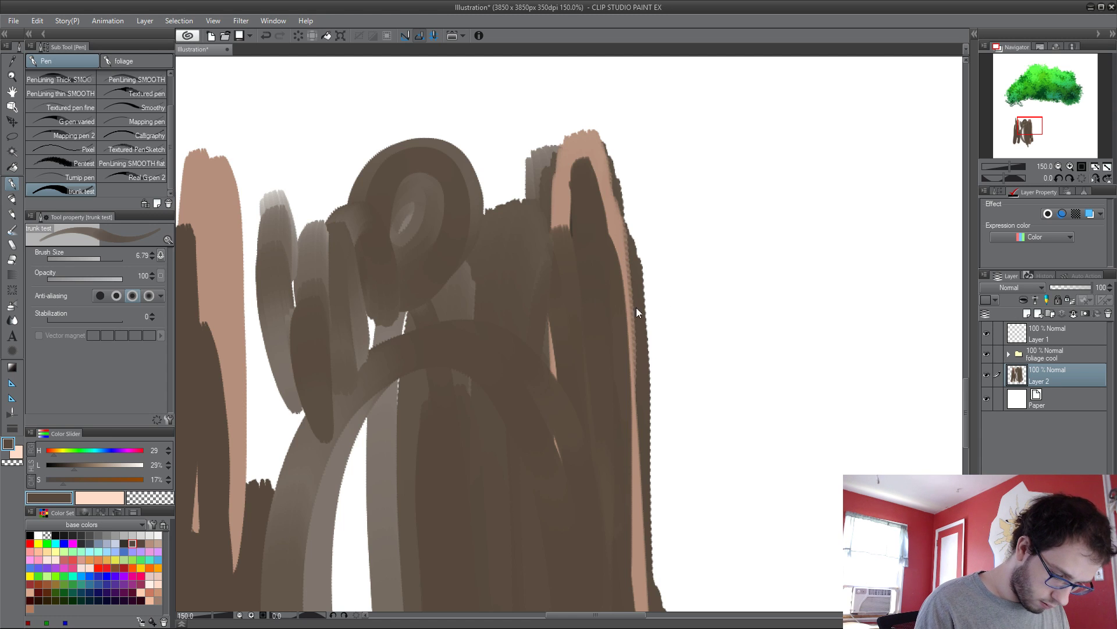
Step: Test the rougher trunk test tip with a speckled stroke and a broad brown patch, and cover the patch's centre with peach
left_click_drag(486, 111, 469, 268)
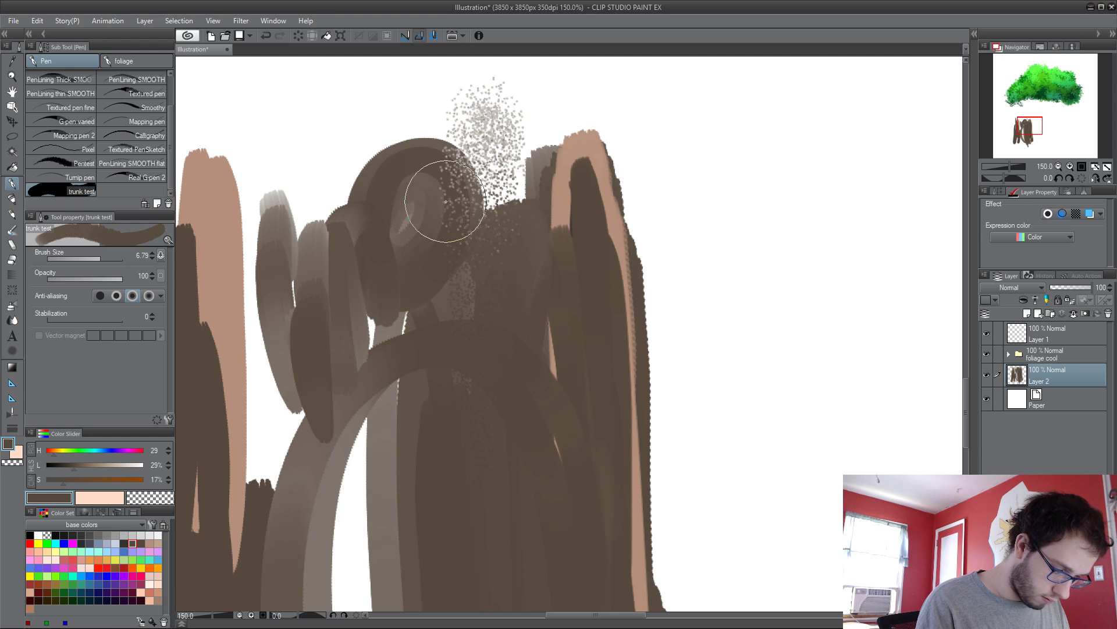
mouse_move(446, 201)
left_mouse_down()
mouse_move(355, 132)
mouse_move(334, 235)
mouse_move(359, 168)
mouse_move(404, 254)
mouse_move(380, 200)
mouse_move(411, 436)
mouse_move(393, 309)
mouse_move(328, 421)
mouse_move(306, 174)
mouse_move(266, 205)
mouse_move(324, 179)
left_mouse_up()
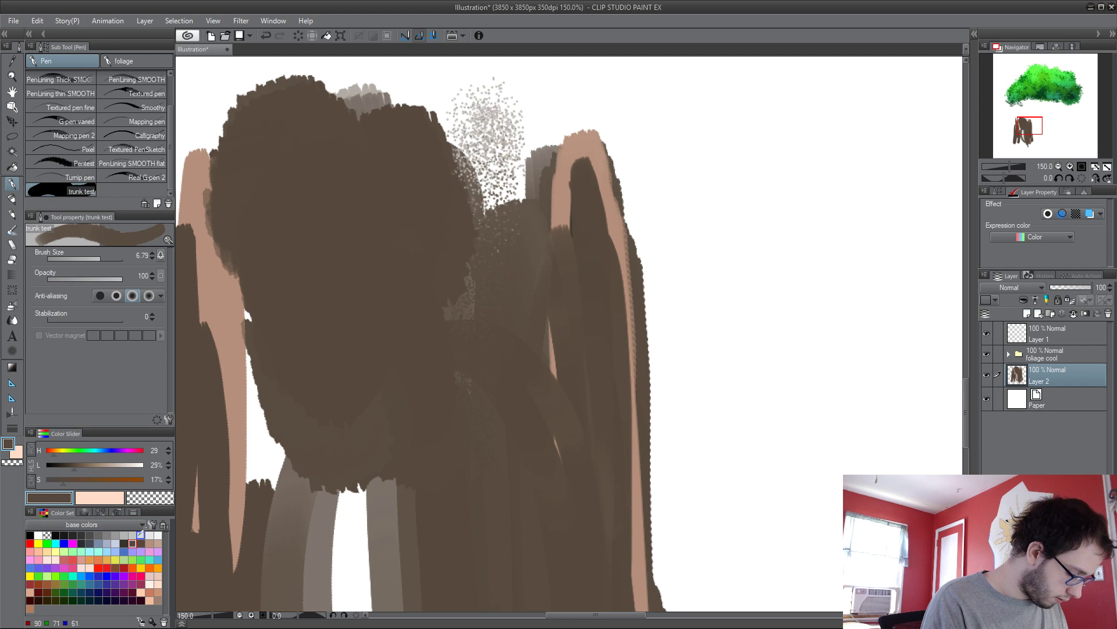
left_click(99, 498)
mouse_move(308, 146)
left_mouse_down()
mouse_move(312, 287)
mouse_move(408, 325)
left_mouse_up()
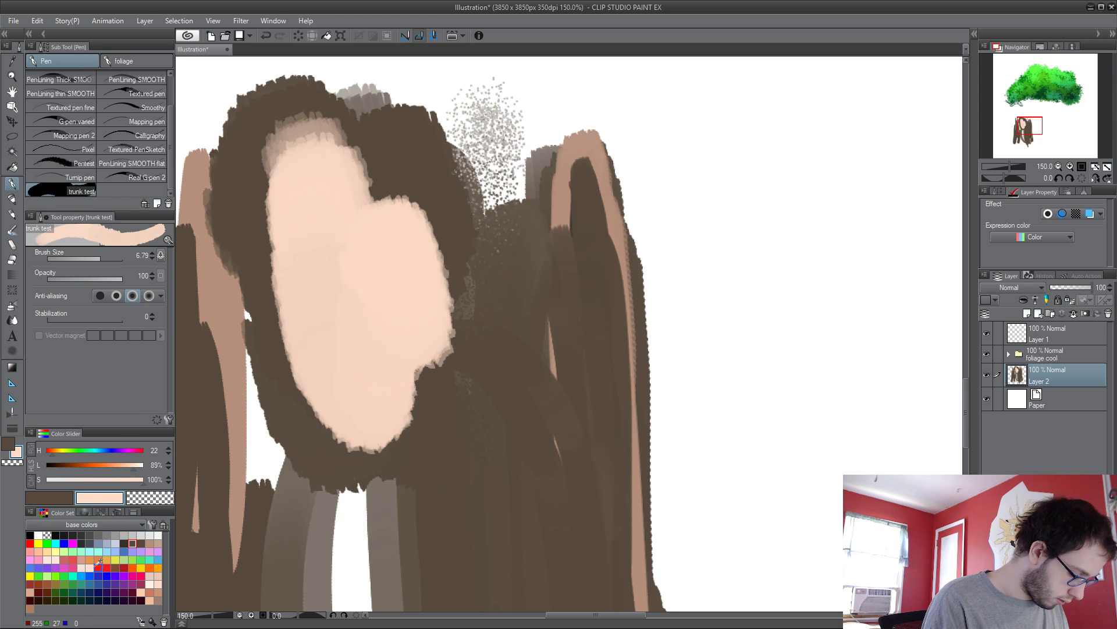
Step: Paint tan (H 21, L 60%, S 28%) over the peach area and most of the brown patch
left_click(150, 543)
mouse_move(273, 186)
left_mouse_down()
mouse_move(294, 336)
mouse_move(397, 233)
mouse_move(292, 129)
mouse_move(367, 369)
mouse_move(361, 385)
left_mouse_up()
scroll(373, 349, "down", 2)
mouse_move(384, 272)
left_mouse_down()
mouse_move(399, 310)
mouse_move(394, 411)
mouse_move(423, 225)
mouse_move(398, 208)
mouse_move(458, 433)
mouse_move(450, 352)
mouse_move(384, 433)
mouse_move(366, 424)
mouse_move(361, 456)
left_mouse_up()
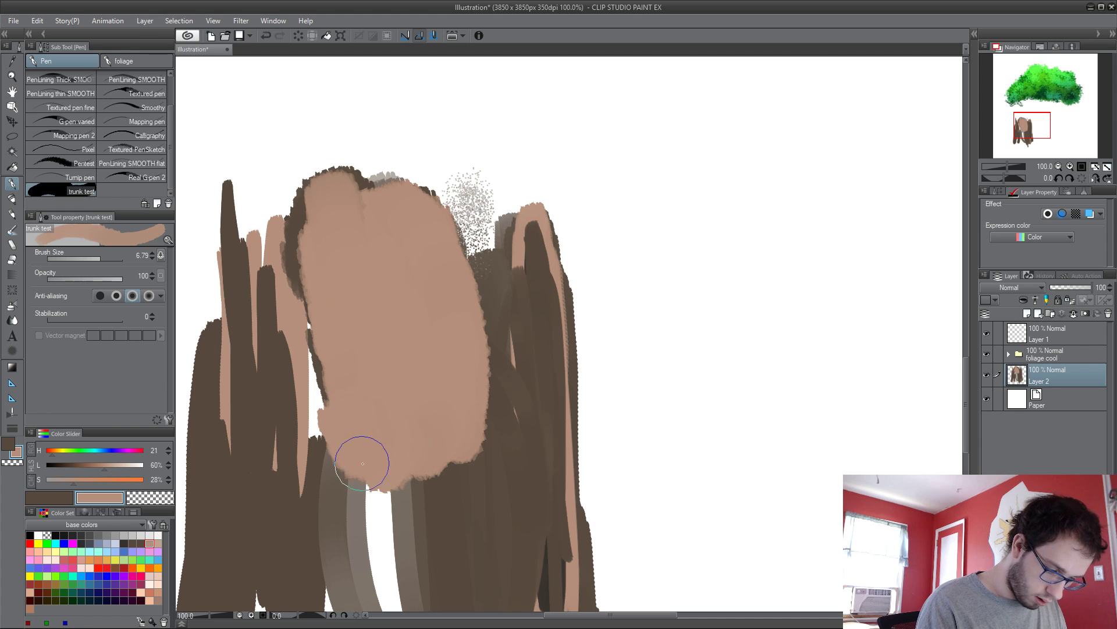
Step: Layer dark grey-brown (H 33, L 19%, S 9%) strokes over the tan patch and clear Layer 2
left_click(124, 543)
mouse_move(349, 334)
left_mouse_down()
mouse_move(342, 451)
mouse_move(425, 316)
mouse_move(387, 320)
mouse_move(380, 263)
mouse_move(417, 367)
mouse_move(312, 574)
mouse_move(386, 320)
mouse_move(450, 265)
mouse_move(464, 395)
left_mouse_up()
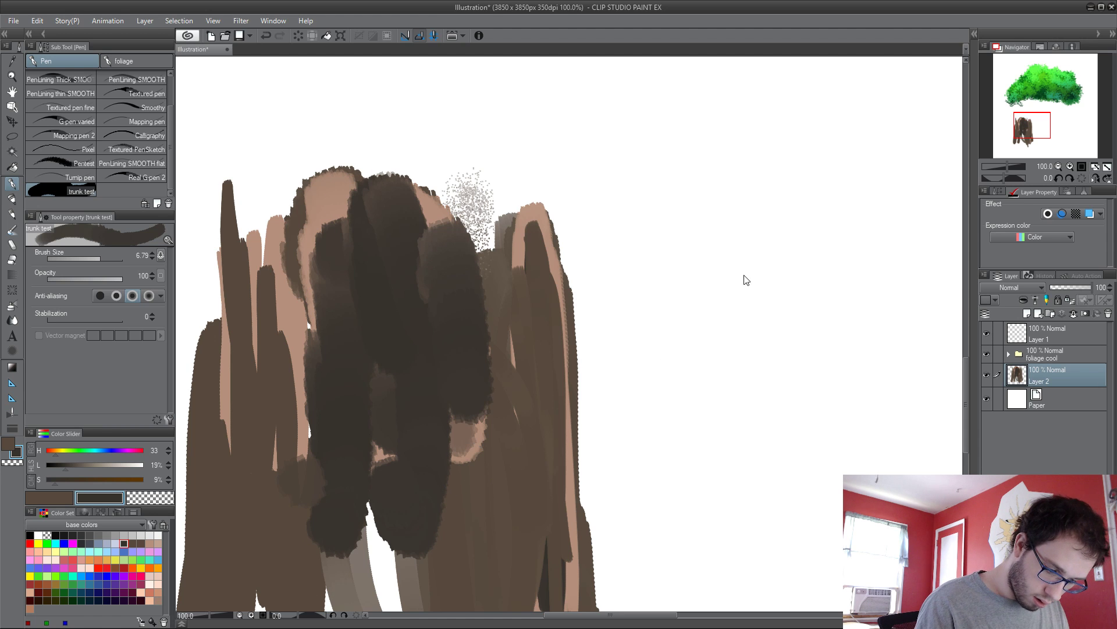
mouse_move(424, 249)
left_mouse_down()
mouse_move(424, 138)
mouse_move(487, 309)
mouse_move(487, 536)
left_mouse_up()
key("Delete")
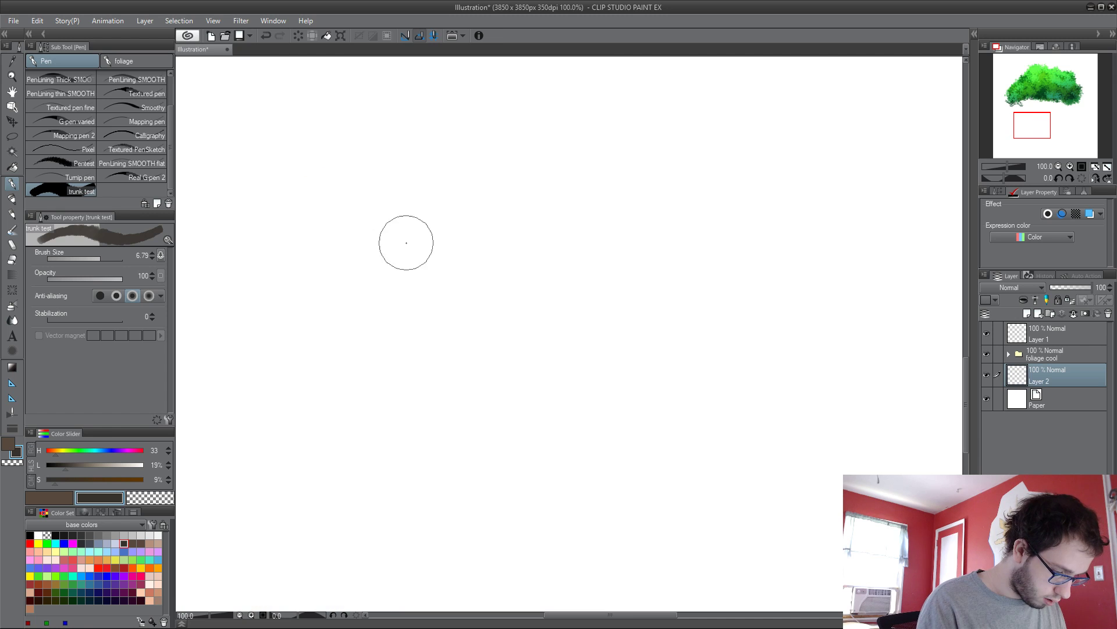
Step: Paint a few dark grey-brown test strokes below the foliage and clear Layer 2 again
mouse_move(404, 242)
left_mouse_down()
mouse_move(395, 329)
mouse_move(409, 188)
mouse_move(426, 432)
mouse_move(437, 296)
mouse_move(479, 318)
mouse_move(499, 430)
mouse_move(483, 319)
mouse_move(420, 307)
mouse_move(407, 494)
left_mouse_up()
scroll(425, 471, "down", 2)
left_click_drag(472, 448, 419, 511)
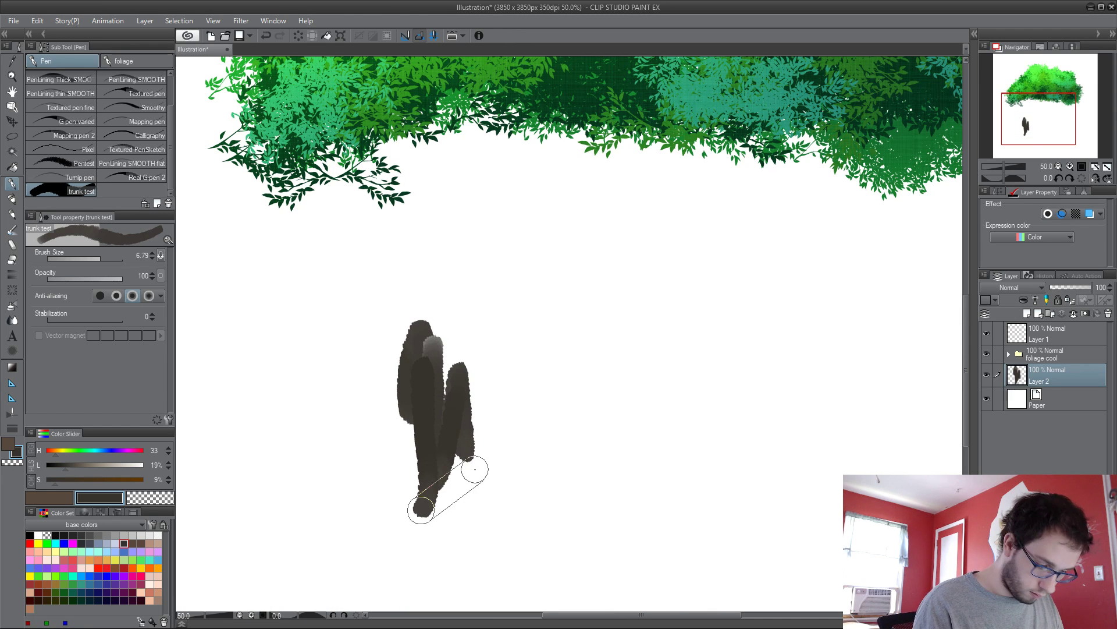
key("Delete")
Step: Paint a thick brown (H 21, L 30%, S 19%) trunk piece below the foliage and add thinner branches with the brush size at about 1.5
left_click(141, 543)
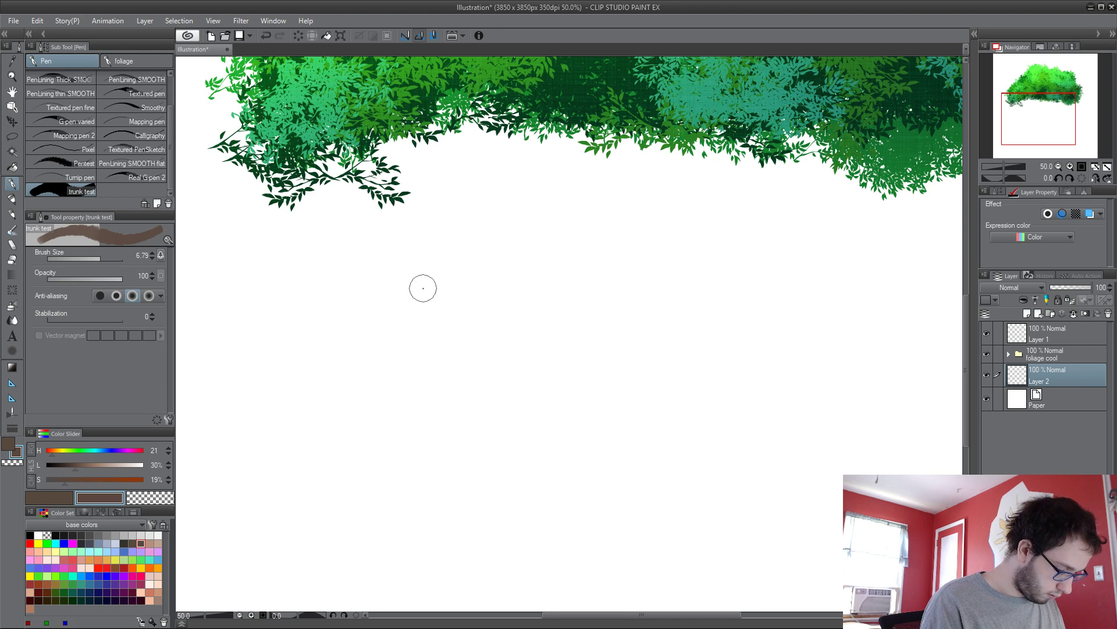
mouse_move(457, 116)
left_mouse_down()
mouse_move(492, 239)
mouse_move(508, 226)
mouse_move(474, 150)
mouse_move(444, 135)
mouse_move(501, 279)
mouse_move(482, 241)
left_mouse_up()
key("bracketleft")
key("bracketleft")
key("bracketleft")
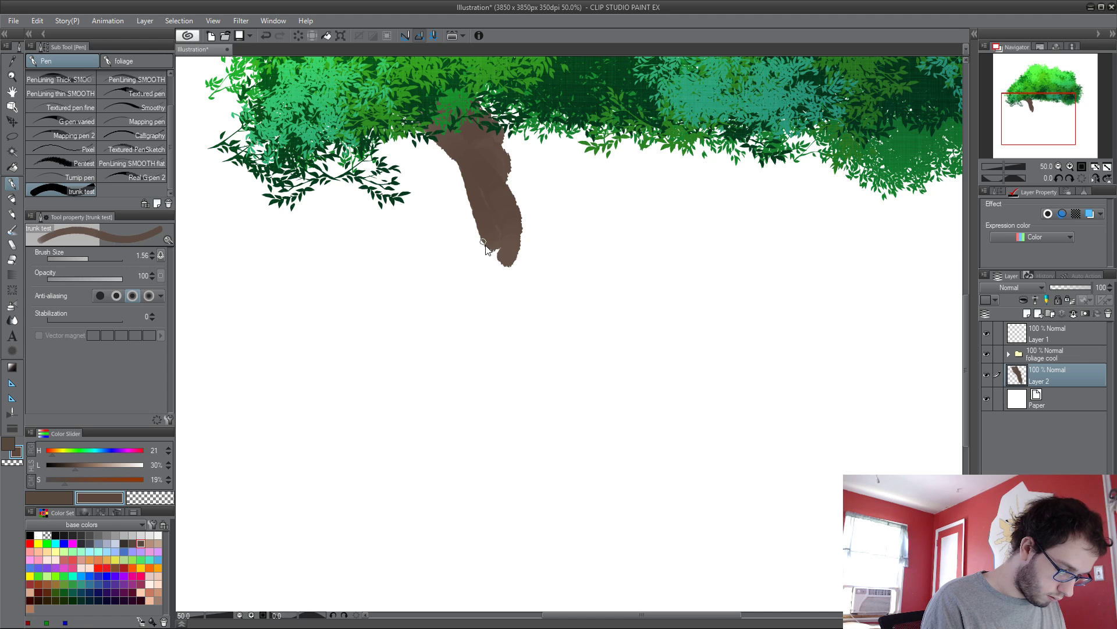
mouse_move(450, 201)
left_mouse_down()
mouse_move(474, 279)
mouse_move(464, 434)
mouse_move(494, 238)
mouse_move(541, 122)
mouse_move(643, 134)
left_mouse_up()
left_click_drag(687, 146, 707, 250)
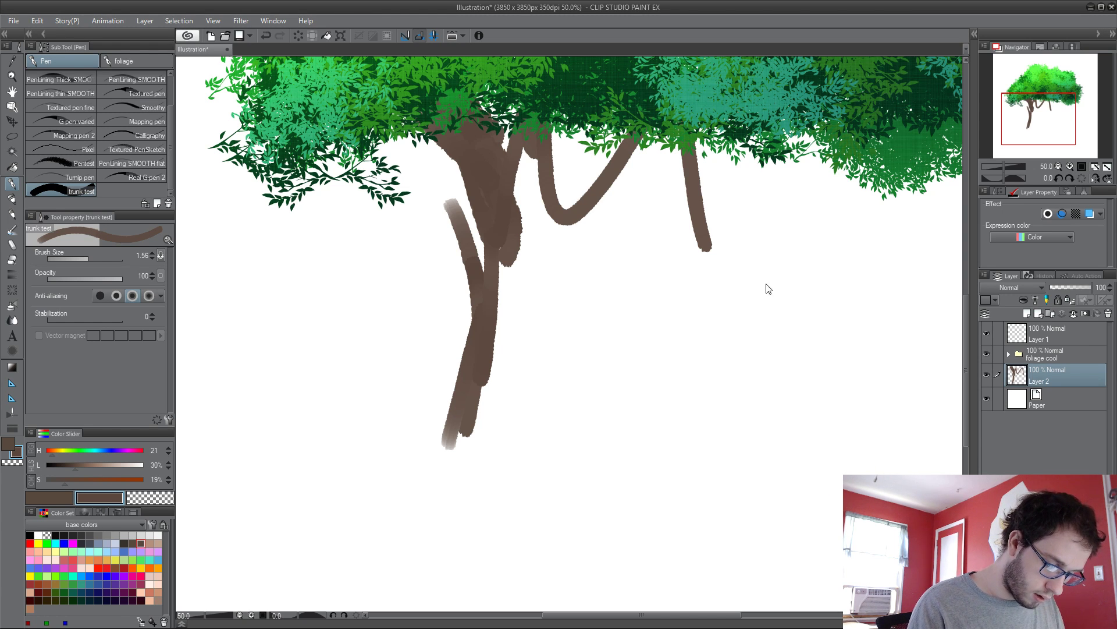
Step: Add long slanted brown trunk strokes and thin hanging strands to the left of the thick trunk piece
mouse_move(408, 137)
left_mouse_down()
mouse_move(418, 256)
mouse_move(395, 422)
left_mouse_up()
left_click_drag(440, 259, 434, 408)
left_click_drag(422, 457, 356, 608)
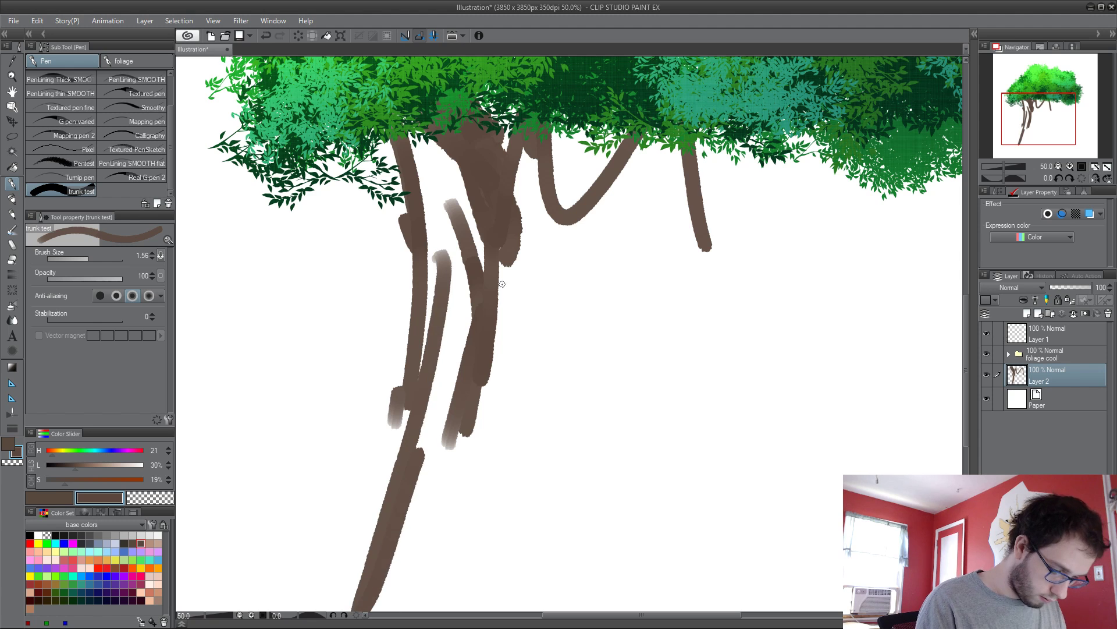
left_click_drag(457, 158, 445, 271)
left_click_drag(435, 143, 449, 256)
left_click_drag(454, 256, 425, 462)
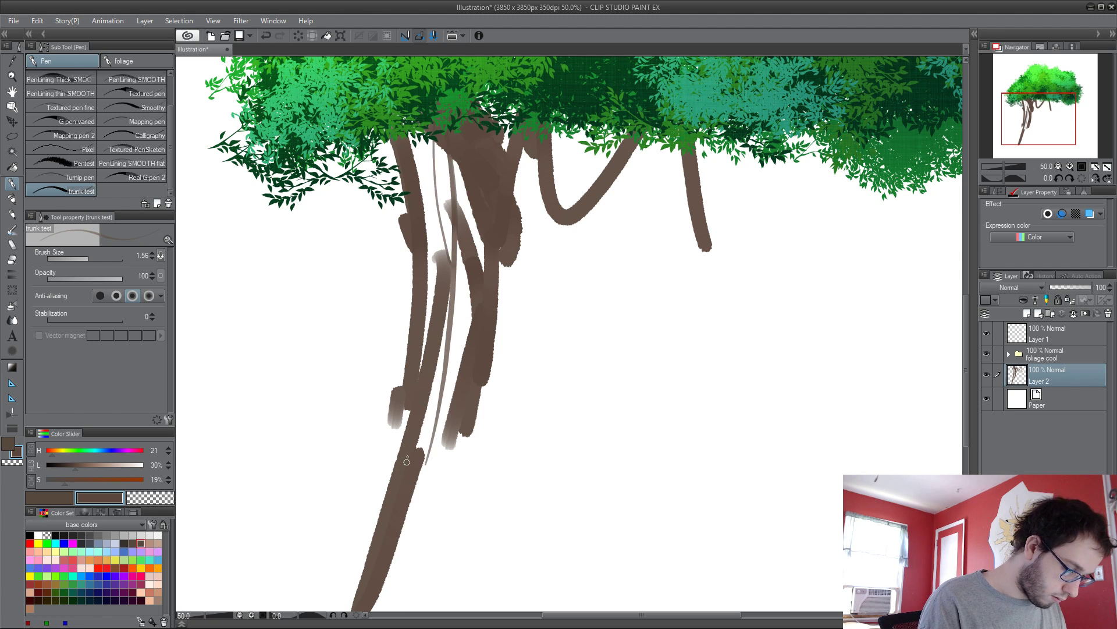
Step: Enlarge the brush to 7.92 and extend the thick trunk piece downward with long tapering strokes
key("bracketright")
key("bracketright")
key("bracketright")
key("bracketright")
key("bracketright")
left_click_drag(515, 119, 501, 323)
left_click_drag(509, 235, 462, 544)
left_click_drag(513, 192, 474, 541)
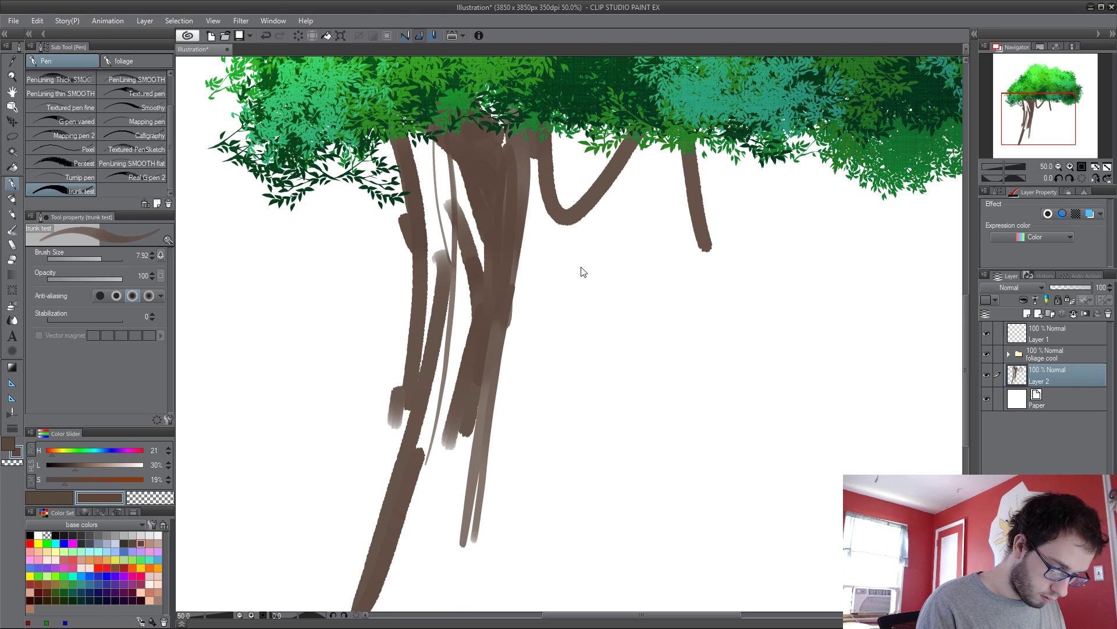
Step: Paint two more groups of crossing, tapered trunk strokes below the foliage's middle and right part, and clear Layer 2
mouse_move(648, 119)
left_mouse_down()
mouse_move(617, 217)
mouse_move(579, 560)
left_mouse_up()
left_click_drag(625, 143, 607, 534)
mouse_move(702, 251)
left_mouse_down()
mouse_move(674, 467)
mouse_move(692, 550)
left_mouse_up()
left_click_drag(687, 379, 713, 546)
left_click_drag(702, 433, 719, 506)
left_click_drag(709, 146, 727, 499)
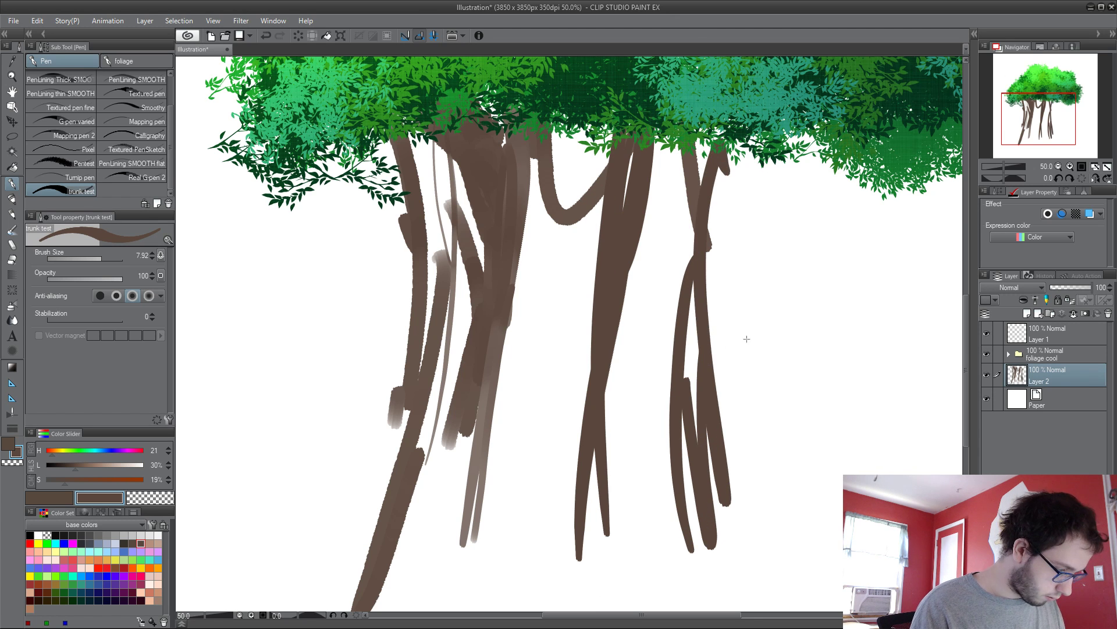
key("Delete")
Step: Lasso a trunk outline on Layer 2 from under the foliage, around wide flared roots and up the trunk's right side
scroll(658, 359, "down", 1)
scroll(526, 369, "down", 1)
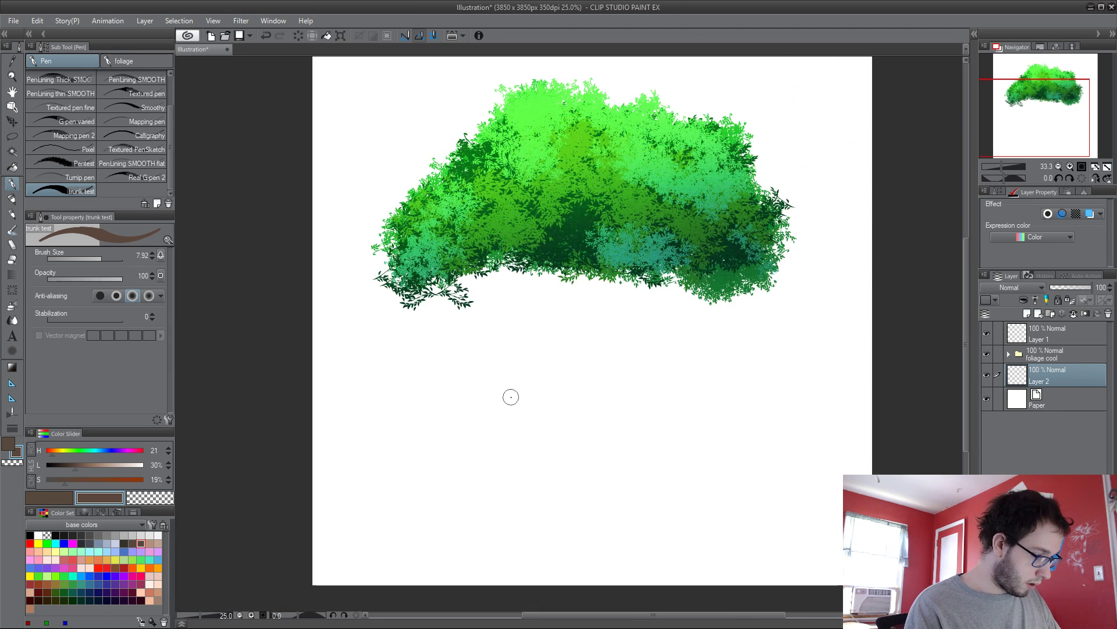
key("m")
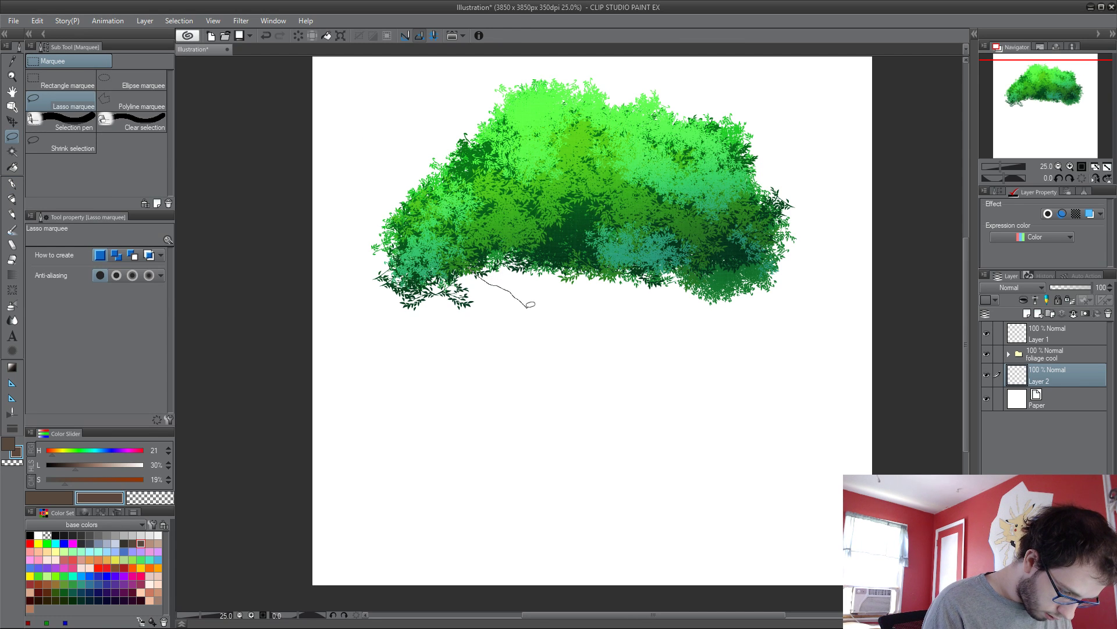
left_click_drag(508, 349, 525, 384)
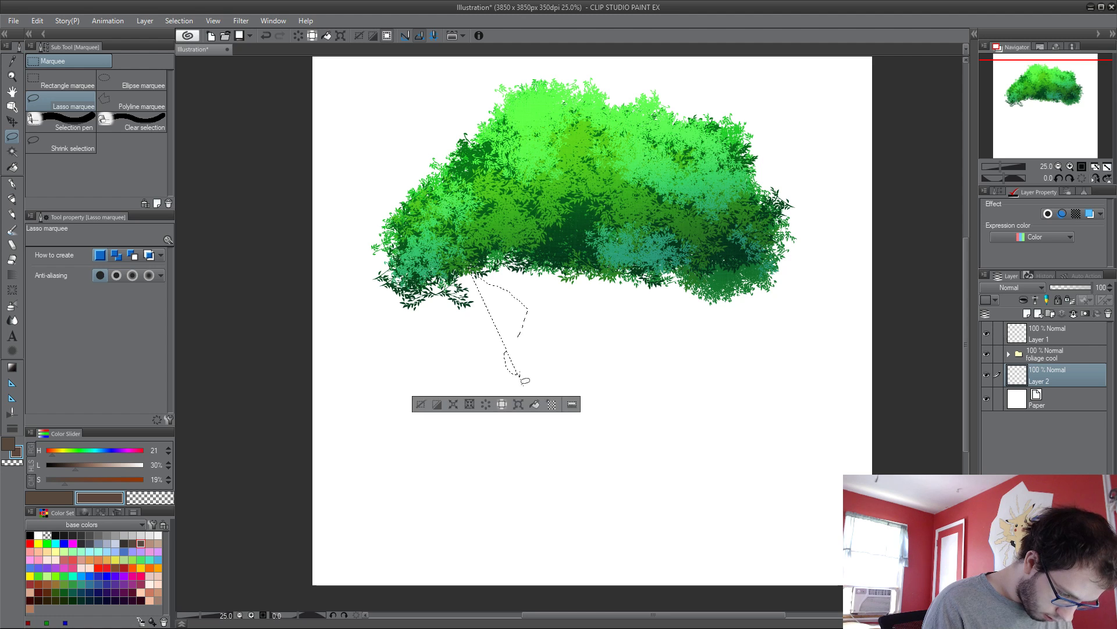
left_click(477, 262)
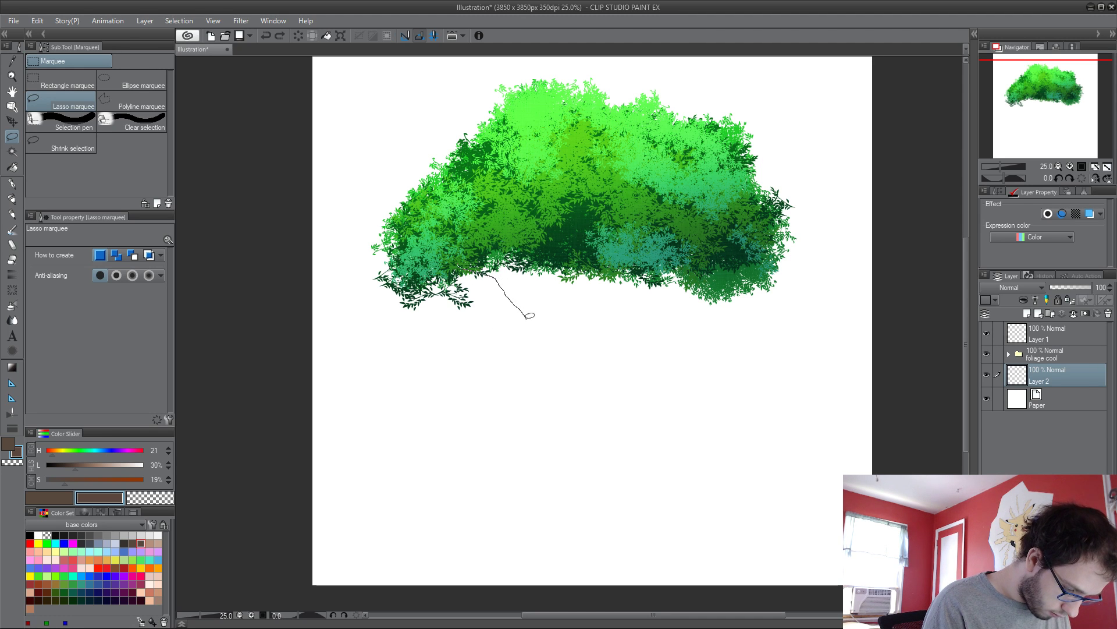
left_click_drag(530, 315, 536, 348)
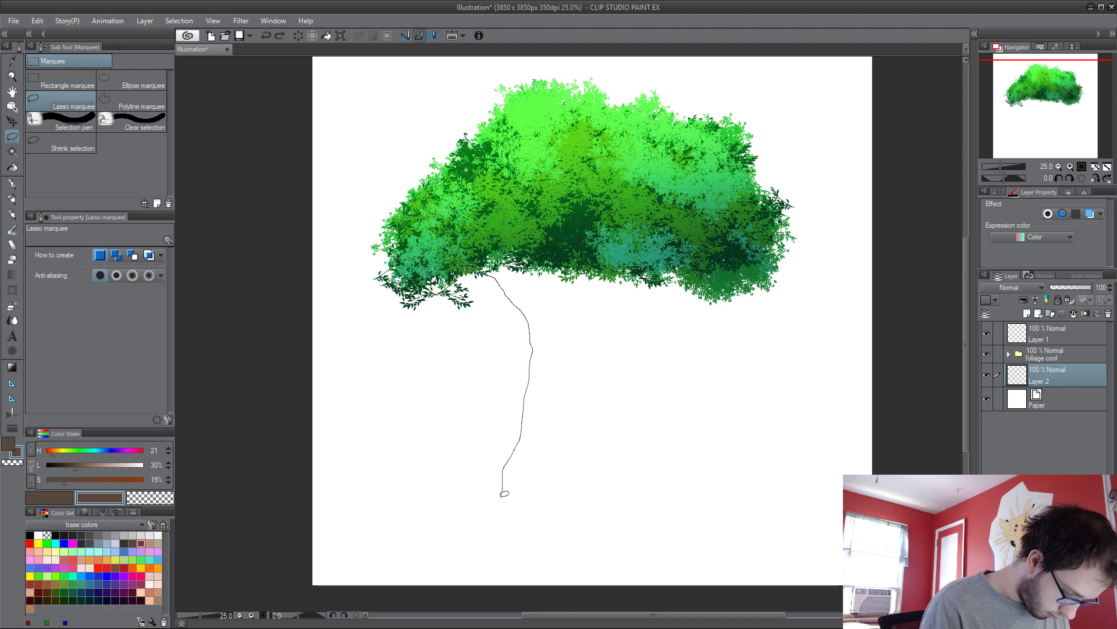
mouse_move(446, 549)
left_mouse_down()
mouse_move(404, 569)
mouse_move(510, 565)
mouse_move(589, 588)
mouse_move(638, 573)
left_mouse_up()
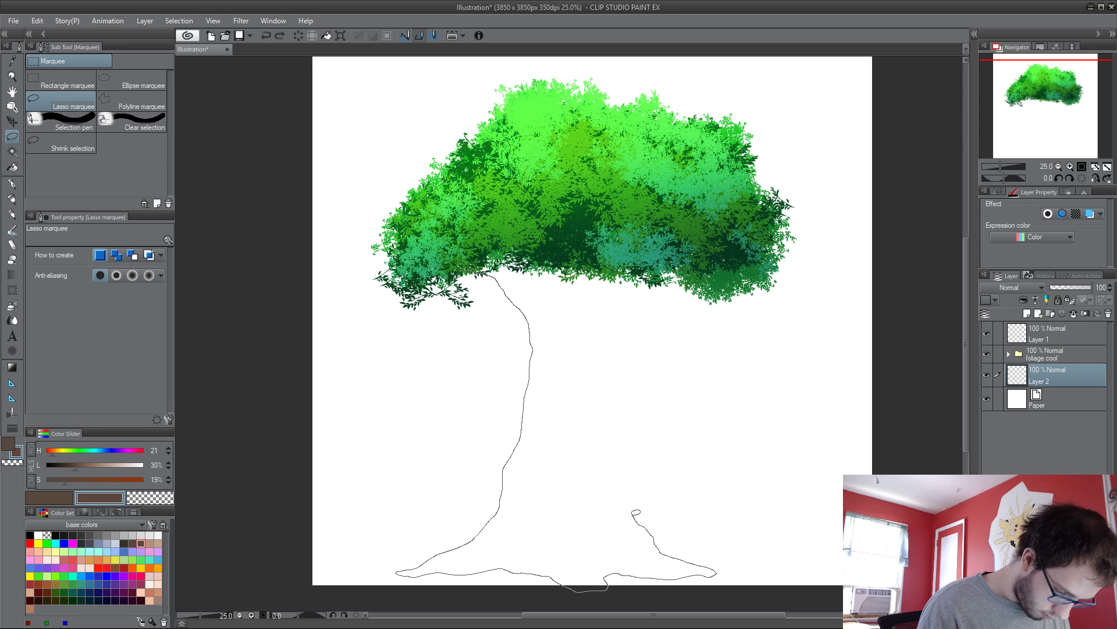
left_click_drag(636, 512, 619, 473)
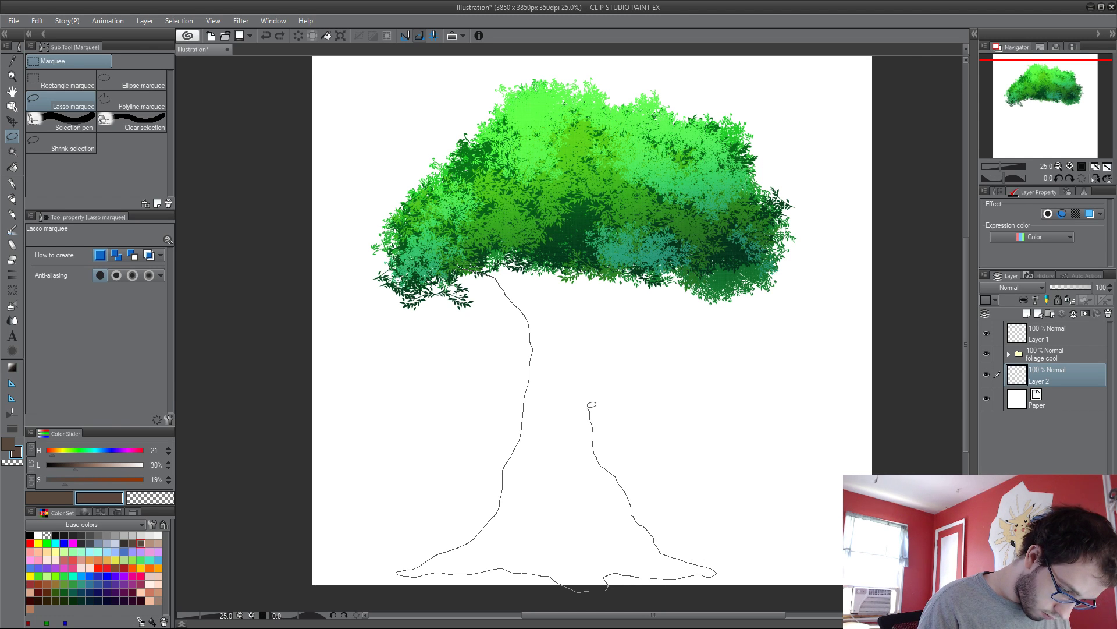
Step: Extend the lasso around a forked side branch and upper branches into the foliage, fill it with brown (H 21, L 30%, S 19%), and deselect
mouse_move(590, 406)
left_mouse_down()
mouse_move(585, 394)
mouse_move(626, 377)
left_mouse_up()
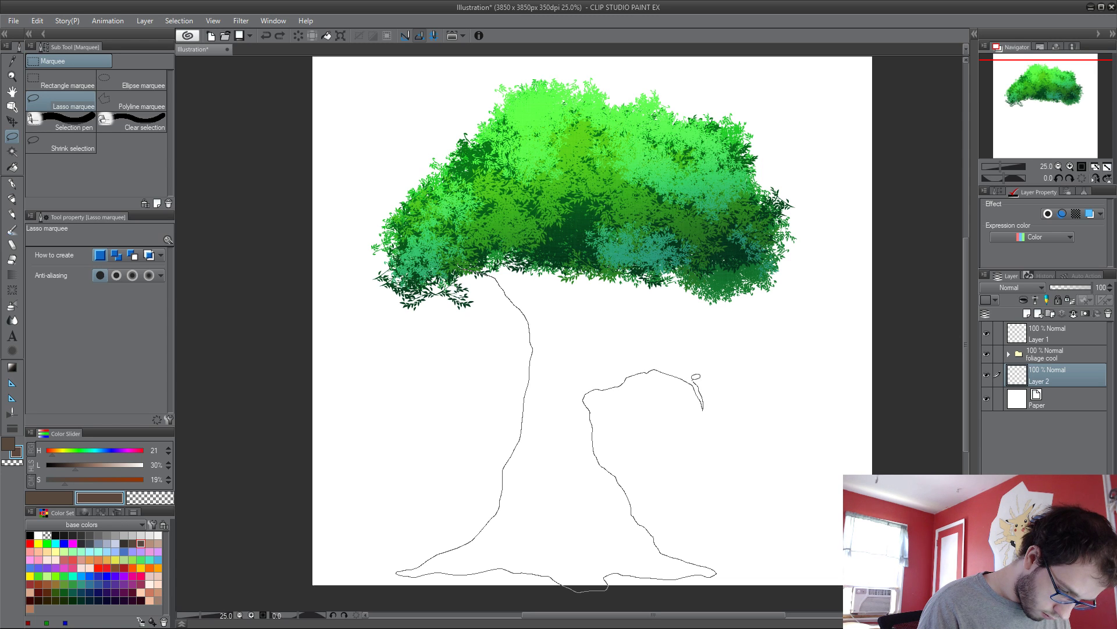
mouse_move(710, 371)
left_mouse_down()
mouse_move(738, 353)
mouse_move(698, 364)
left_mouse_up()
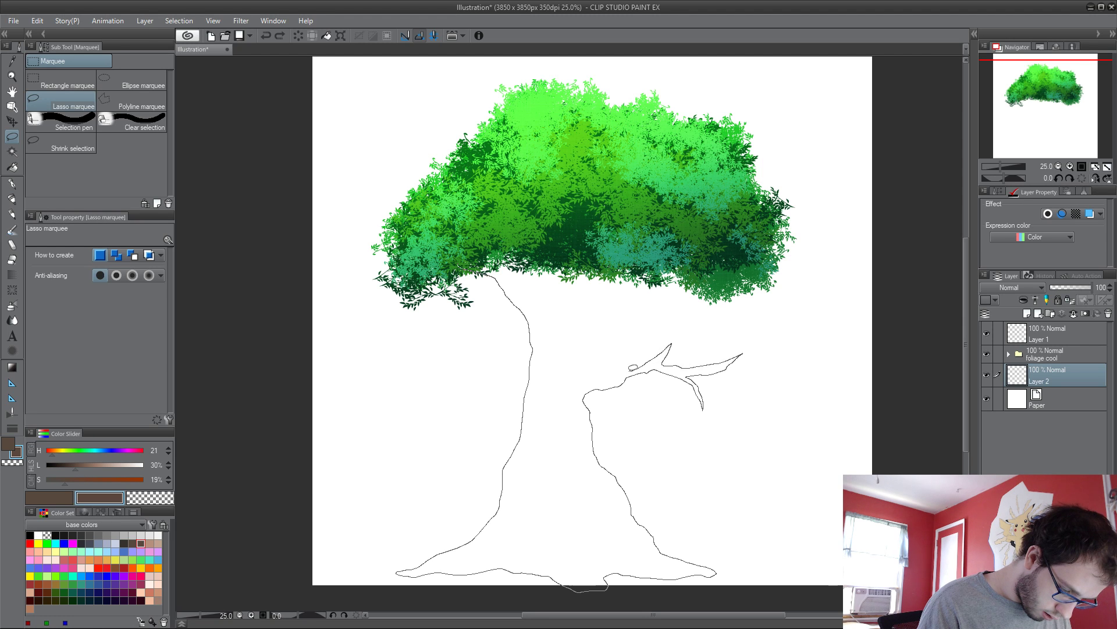
mouse_move(609, 351)
left_mouse_down()
mouse_move(626, 322)
mouse_move(653, 307)
left_mouse_up()
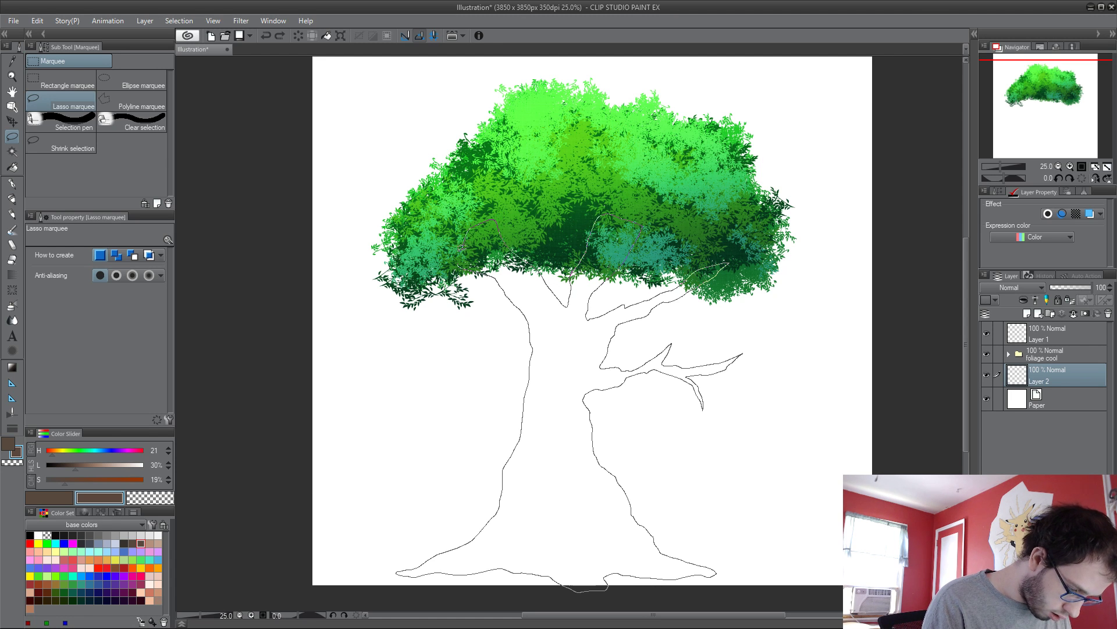
left_click_drag(728, 263, 728, 262)
key("alt+Delete")
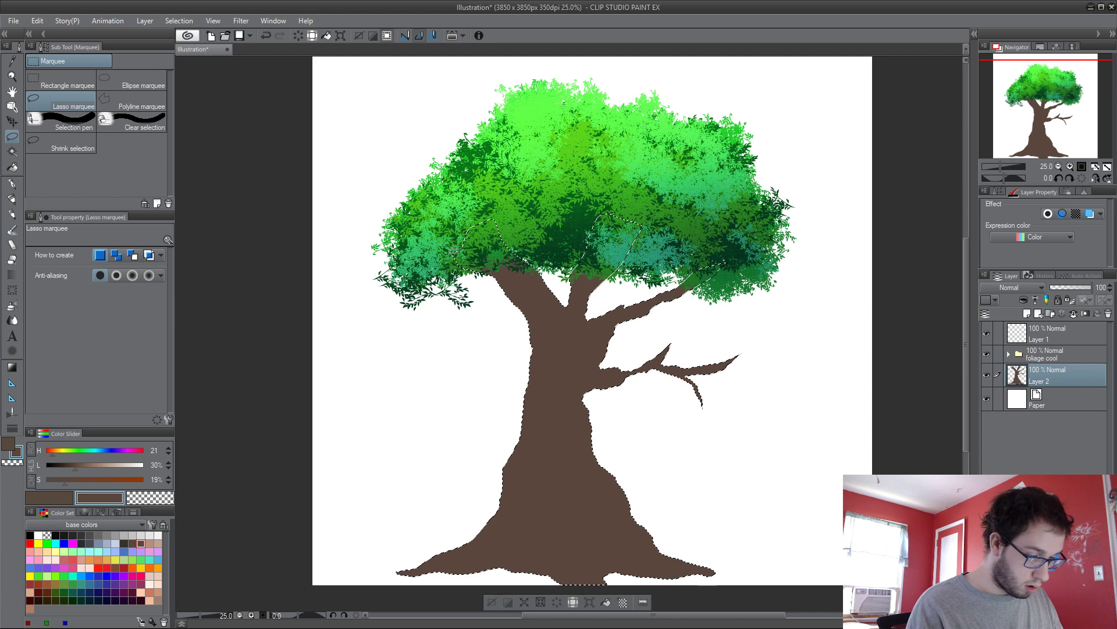
key("ctrl+d")
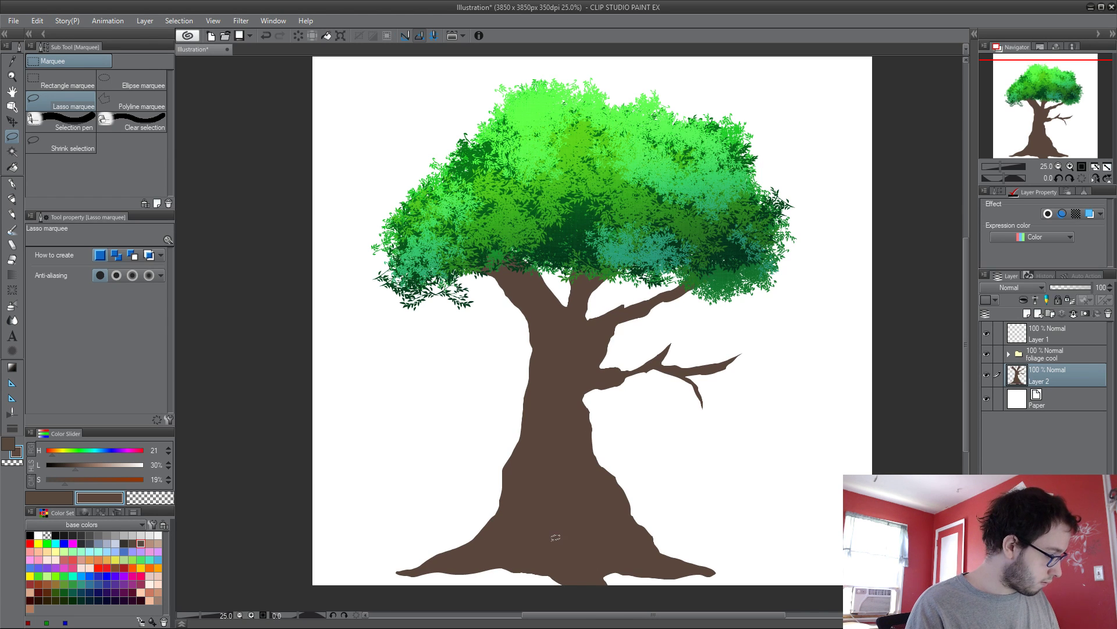
Step: Erase the low forked side branch from the trunk's right side with the Paint erase eraser
key("e")
mouse_move(728, 375)
left_mouse_down()
mouse_move(682, 420)
mouse_move(655, 405)
mouse_move(655, 362)
left_mouse_up()
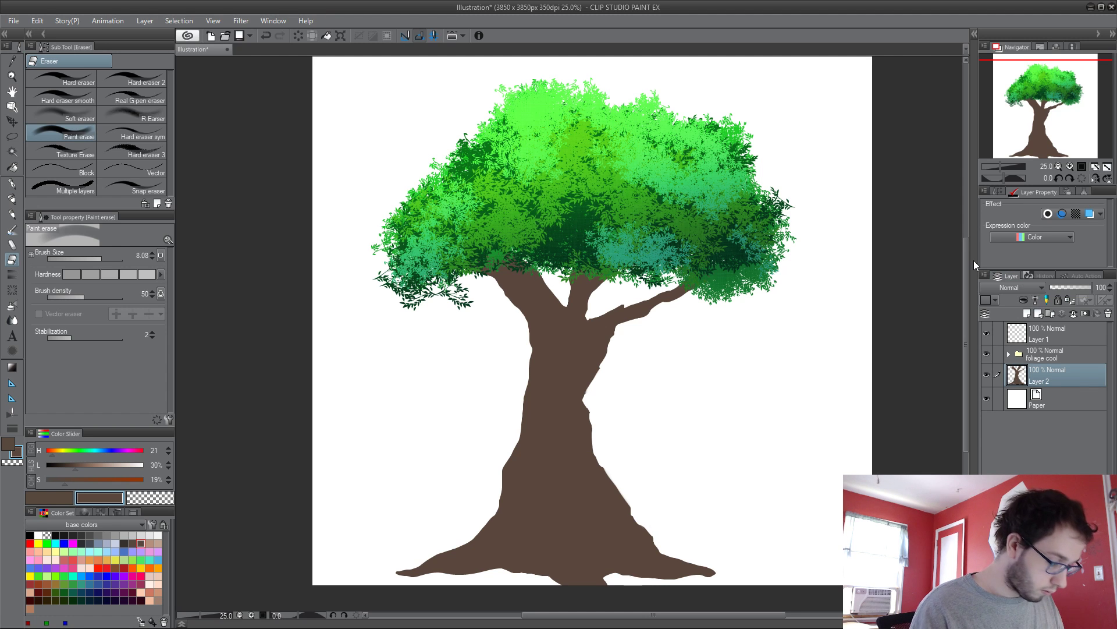
key("p")
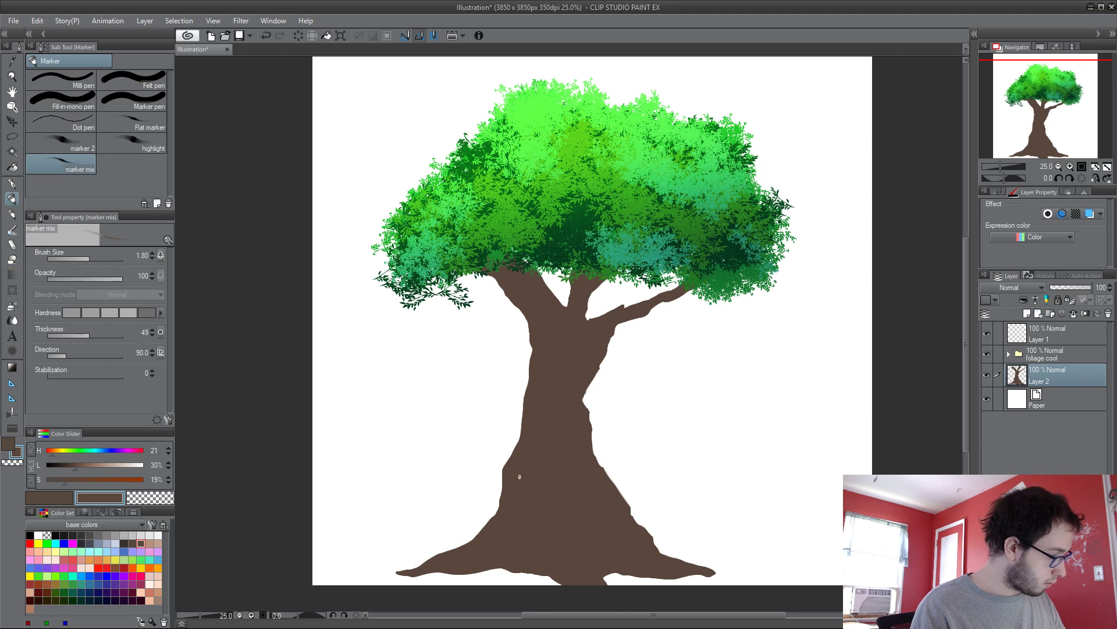
Step: Try tan (H 21, L 60%, S 28%) SOOTHING brush strokes on the upper-left branch, undo them, and lock Layer 2's transparent pixels
key("b")
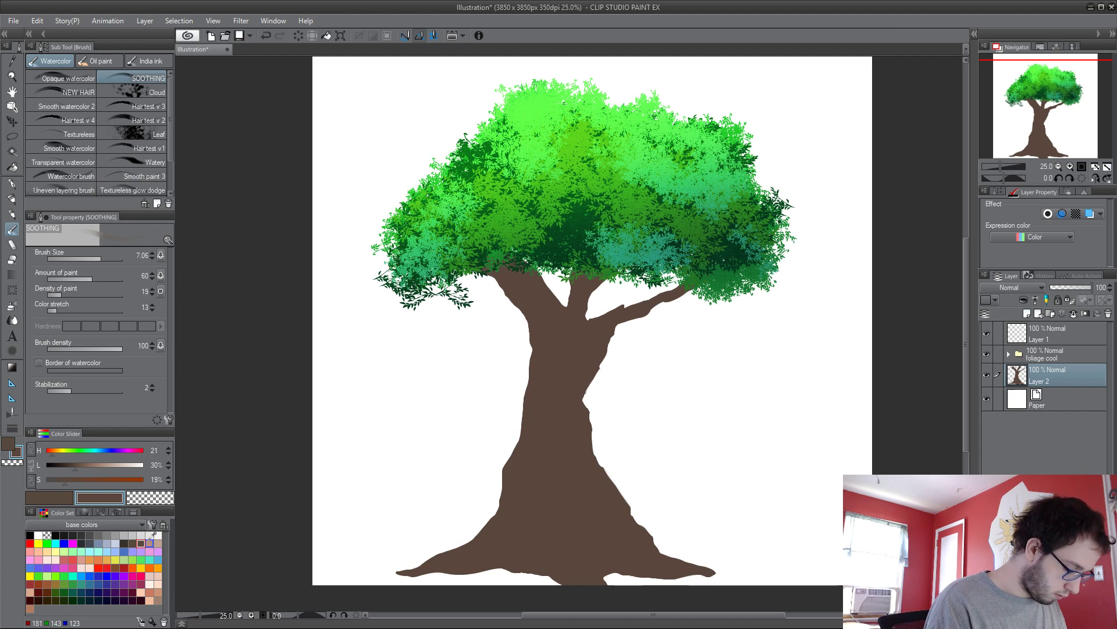
left_click(149, 542)
left_click_drag(488, 257, 532, 313)
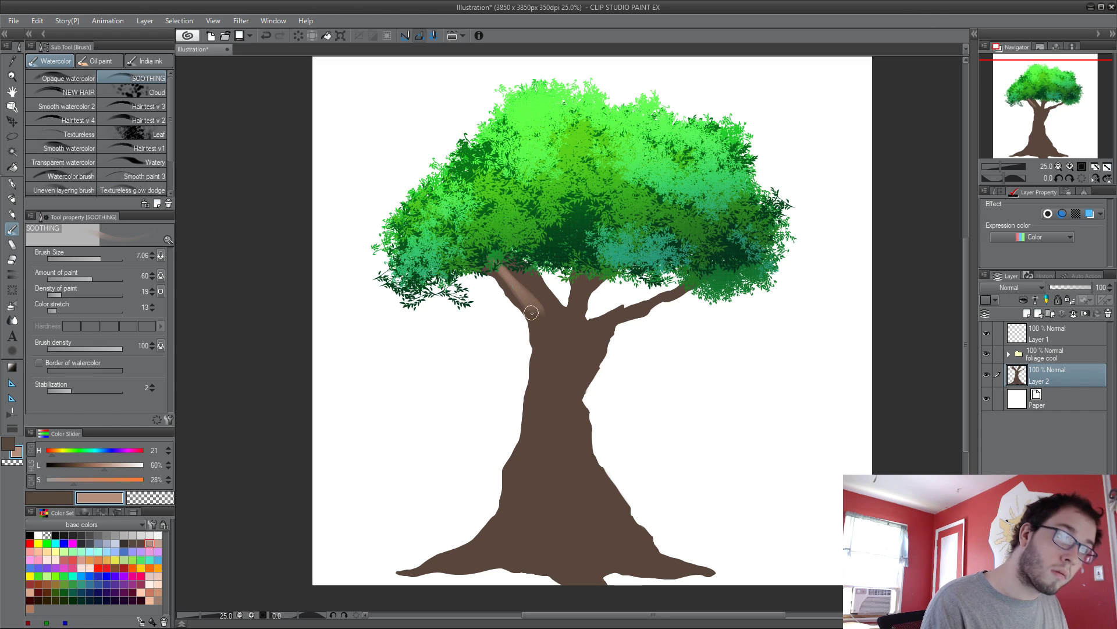
mouse_move(492, 265)
left_mouse_down()
mouse_move(469, 254)
mouse_move(539, 337)
left_mouse_up()
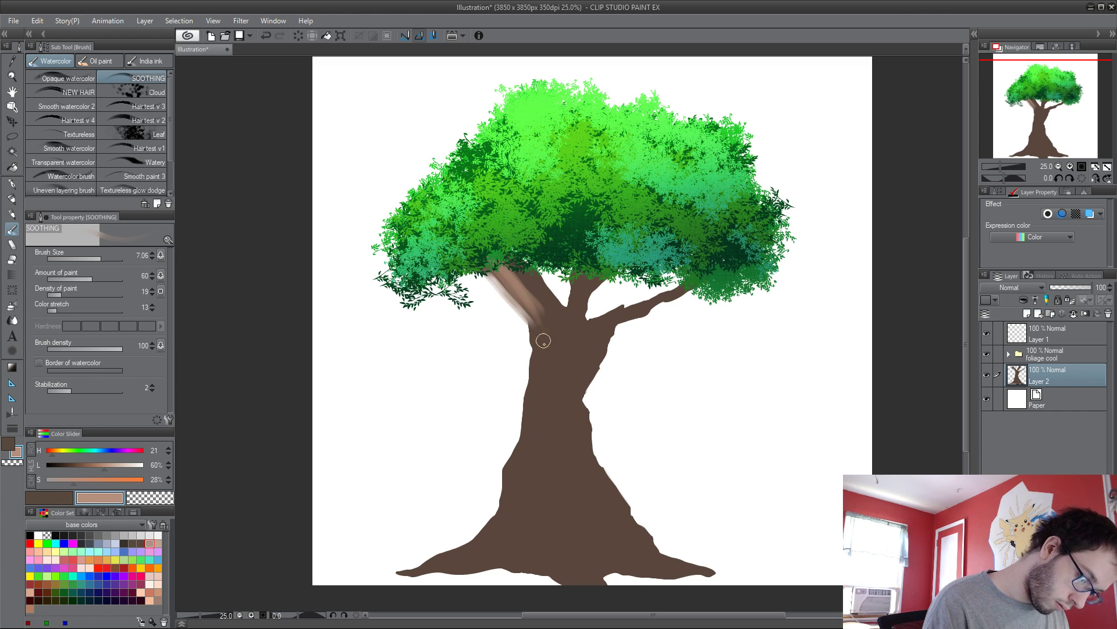
left_click_drag(494, 271, 544, 355)
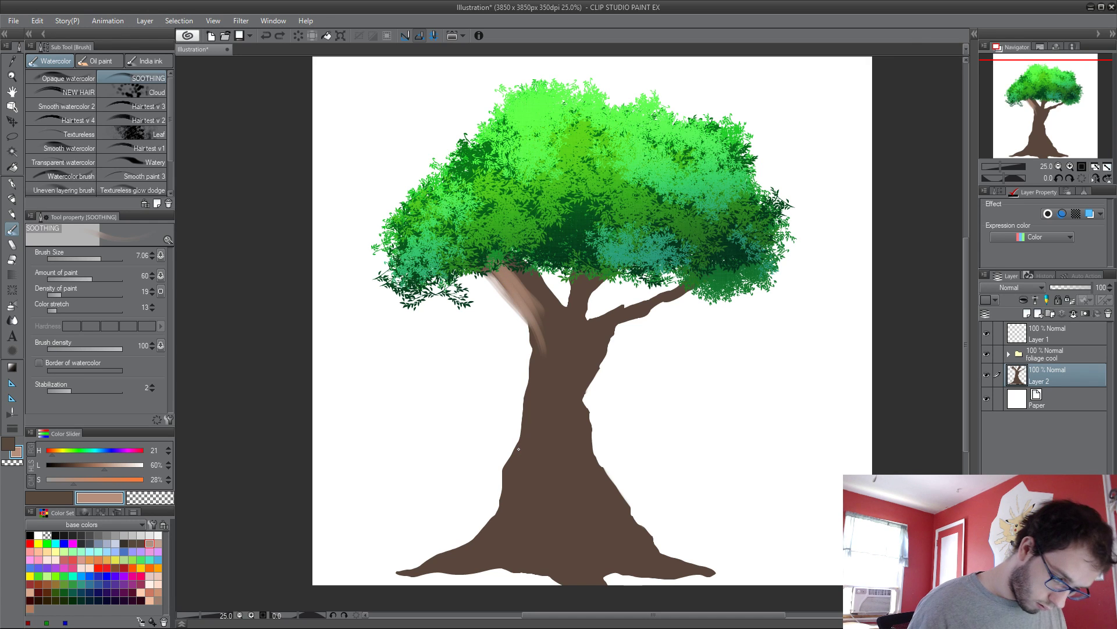
key("ctrl+z")
key("ctrl+z")
key("ctrl+z")
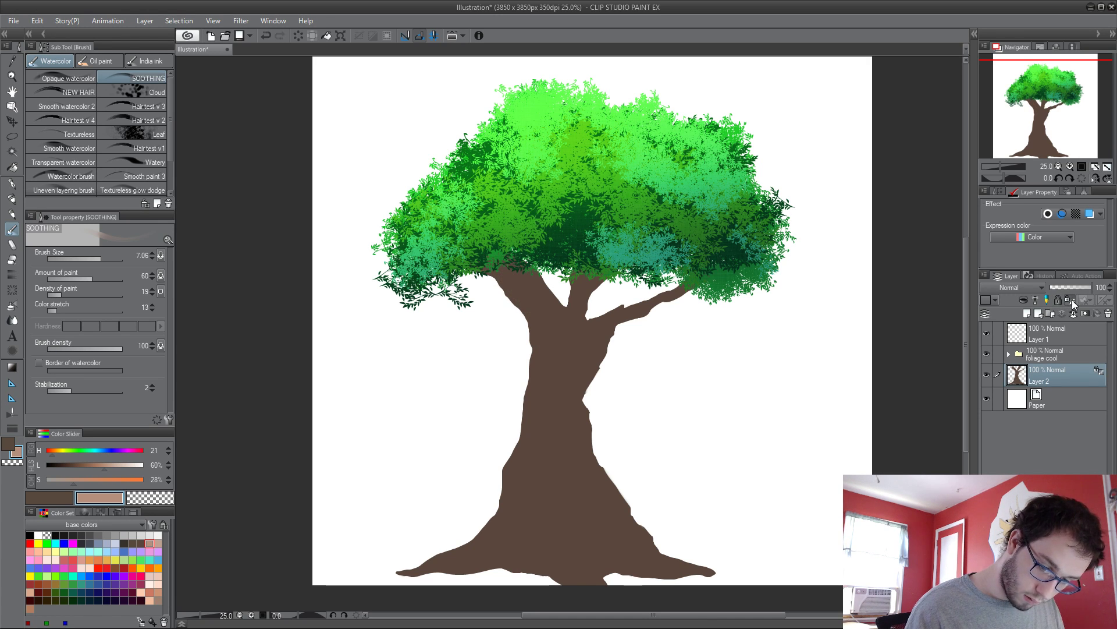
Step: Paint long tan highlight strokes with the SOOTHING brush along the upper branches and down the trunk into the roots
mouse_move(492, 269)
left_mouse_down()
mouse_move(547, 335)
mouse_move(547, 314)
left_mouse_up()
left_click_drag(521, 259, 556, 323)
left_click_drag(594, 256, 565, 401)
mouse_move(585, 319)
left_mouse_down()
mouse_move(569, 473)
mouse_move(637, 573)
left_mouse_up()
left_click_drag(573, 489, 646, 577)
mouse_move(608, 320)
left_mouse_down()
mouse_move(694, 286)
mouse_move(576, 369)
left_mouse_up()
left_click_drag(508, 461, 500, 567)
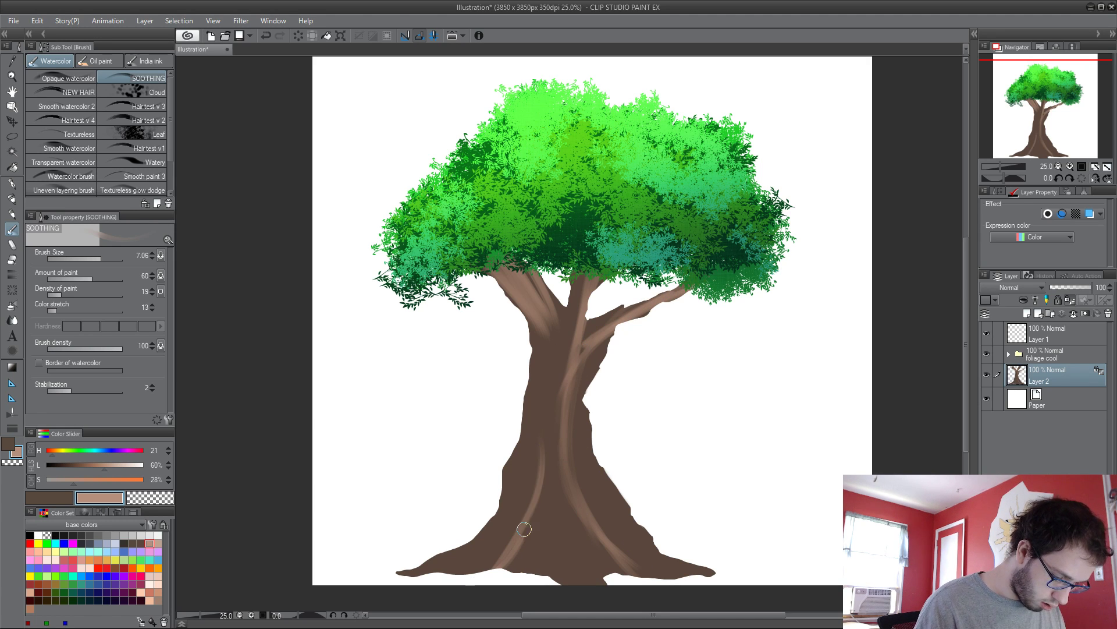
left_click_drag(540, 313, 524, 539)
mouse_move(538, 349)
left_mouse_down()
mouse_move(542, 472)
mouse_move(550, 437)
mouse_move(558, 474)
left_mouse_up()
left_click_drag(568, 396, 551, 577)
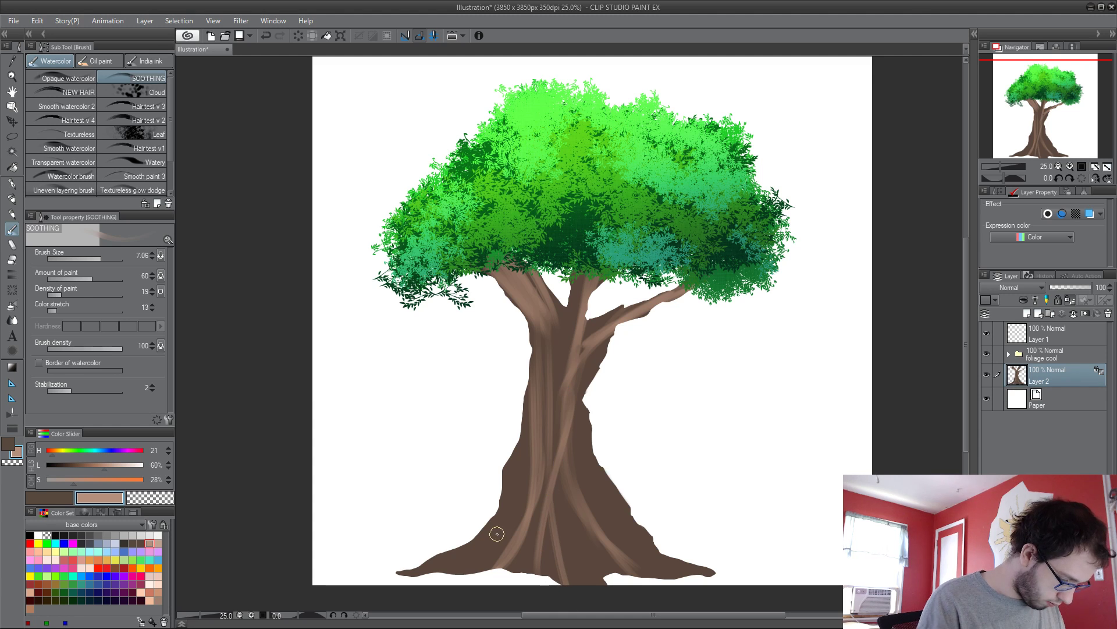
Step: Paint dark brown (H 33, L 19%, S 9%) shadow strokes between the trunk's highlights and restore the layer after clearing it
left_click(124, 542)
mouse_move(540, 504)
left_mouse_down()
mouse_move(575, 302)
mouse_move(551, 501)
left_mouse_up()
left_click_drag(569, 390, 552, 507)
left_click_drag(577, 381, 584, 521)
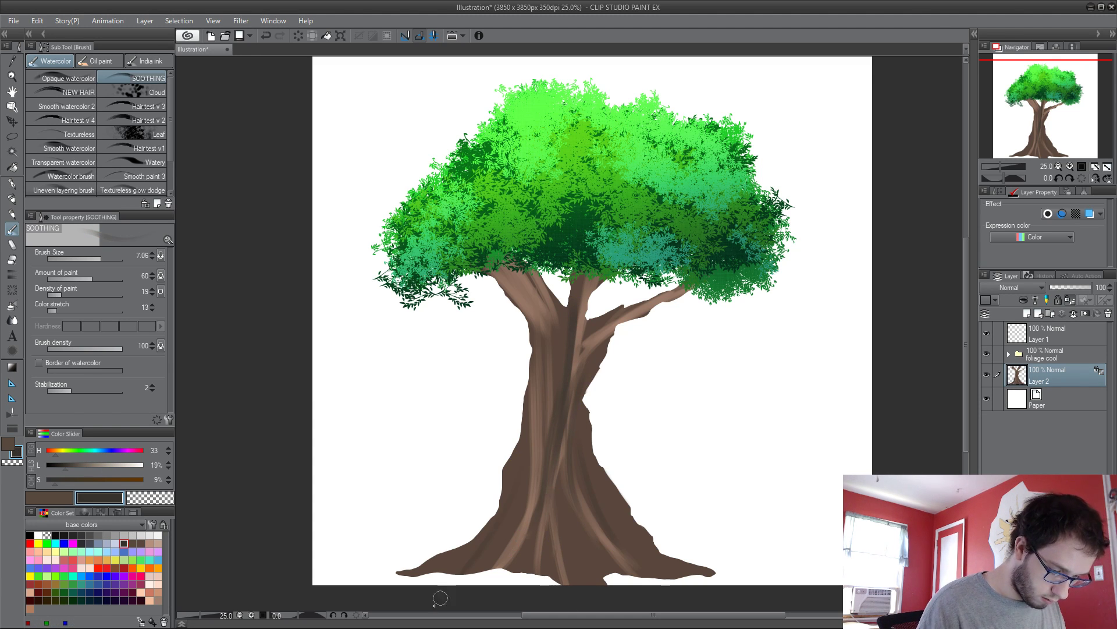
key("Delete")
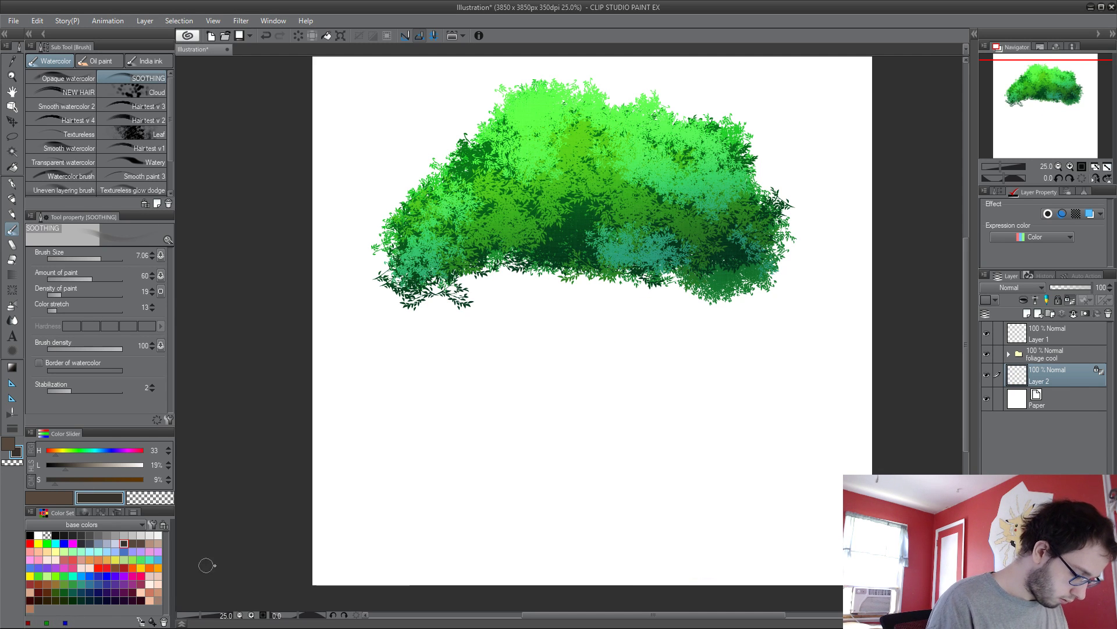
key("ctrl+z")
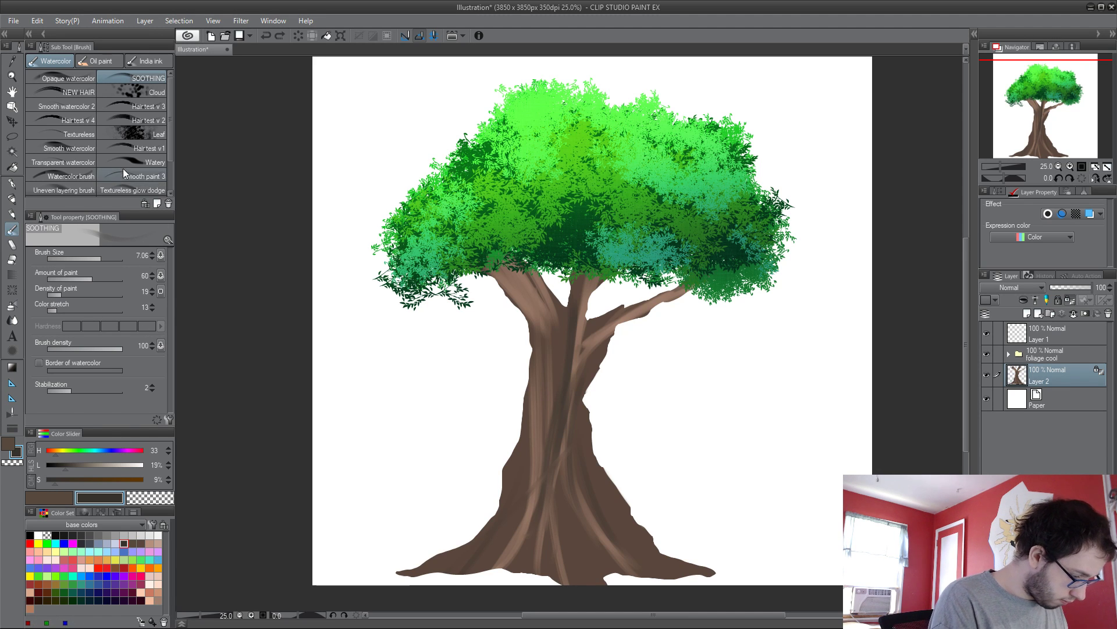
Step: Paint broad dark strokes down the middle of the trunk with the oil paint Brush 2 at size 7.56
left_click(92, 62)
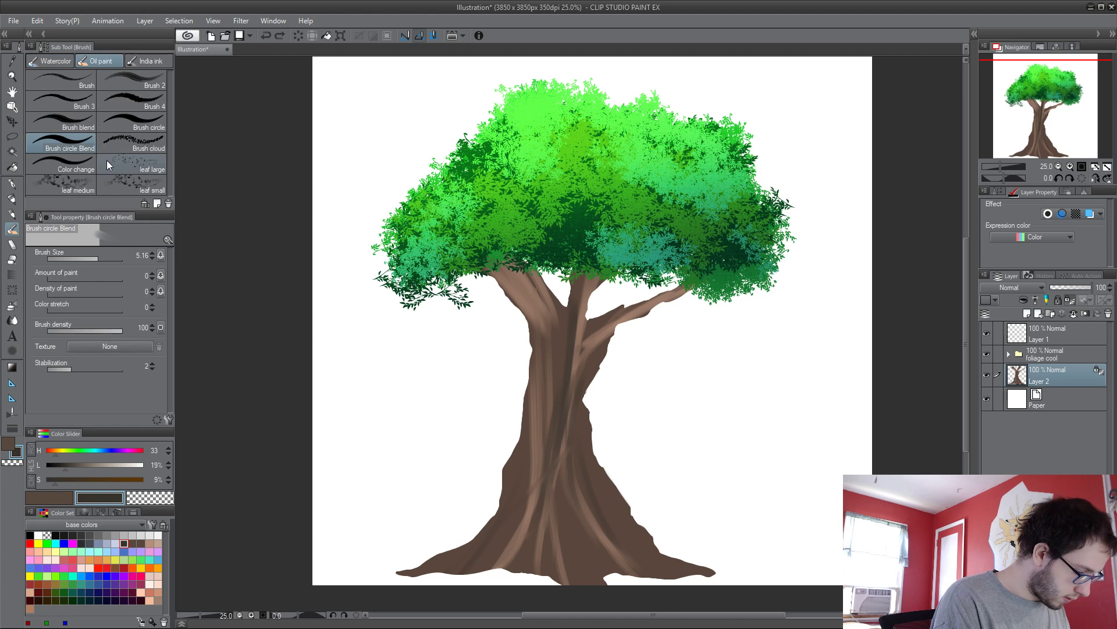
left_click(132, 80)
mouse_move(547, 309)
left_mouse_down()
mouse_move(512, 292)
mouse_move(506, 302)
mouse_move(523, 549)
mouse_move(549, 453)
mouse_move(558, 517)
left_mouse_up()
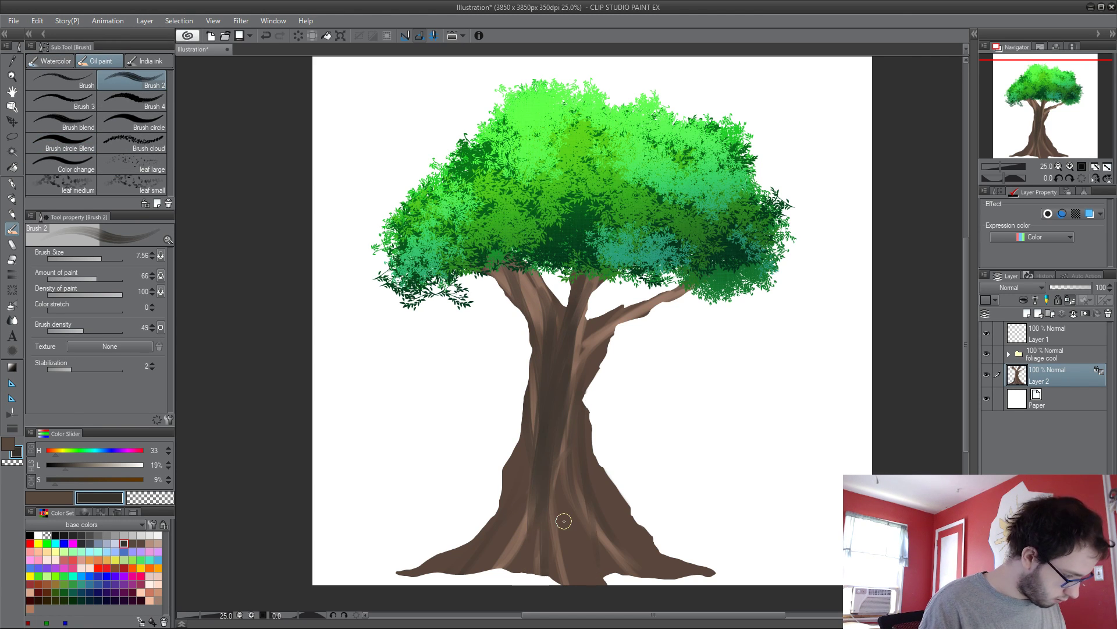
Step: Test the textured 水彩えんぴつ watercolour brush in Multiply mode at size 12 with dark strokes over the trunk
left_click(51, 61)
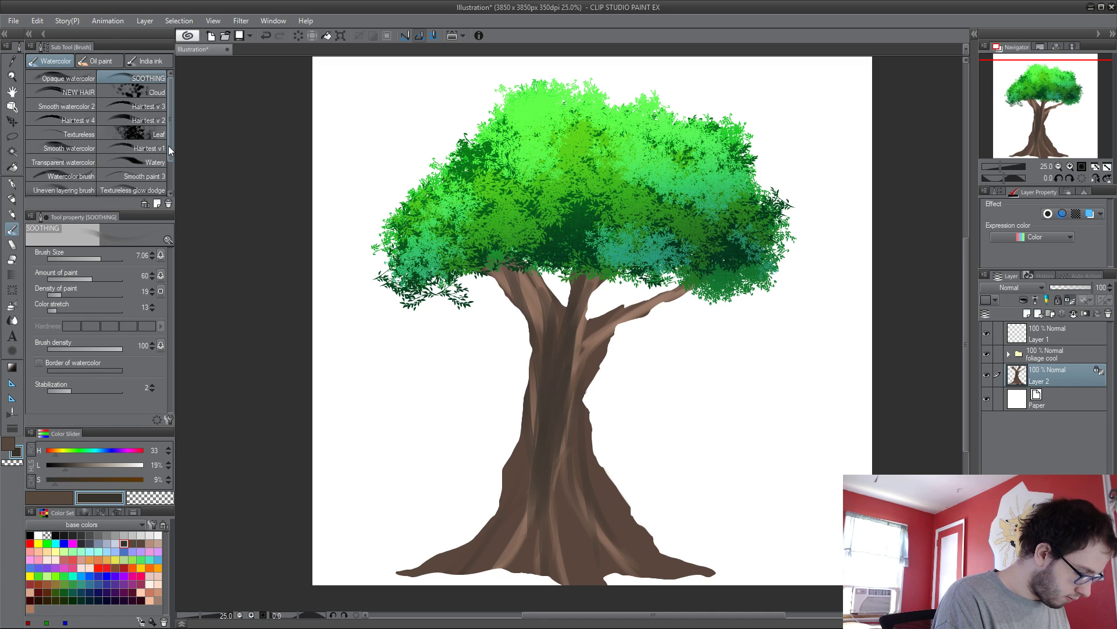
left_click_drag(169, 145, 165, 173)
left_click(162, 178)
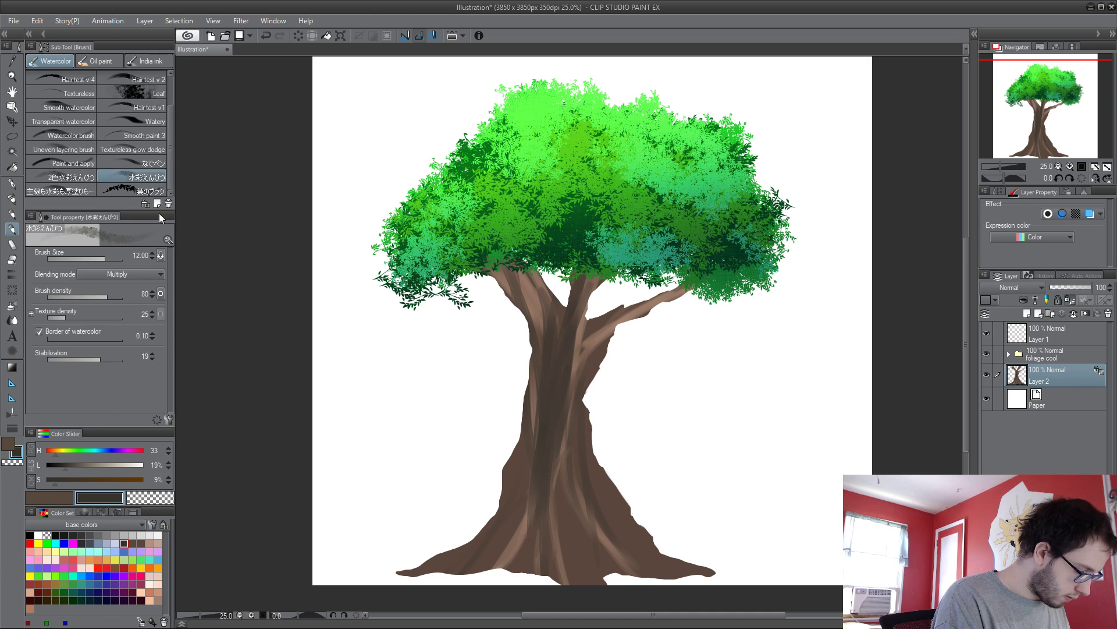
mouse_move(517, 360)
left_mouse_down()
mouse_move(561, 414)
mouse_move(512, 274)
mouse_move(590, 291)
mouse_move(562, 495)
left_mouse_up()
left_click_drag(567, 442, 590, 514)
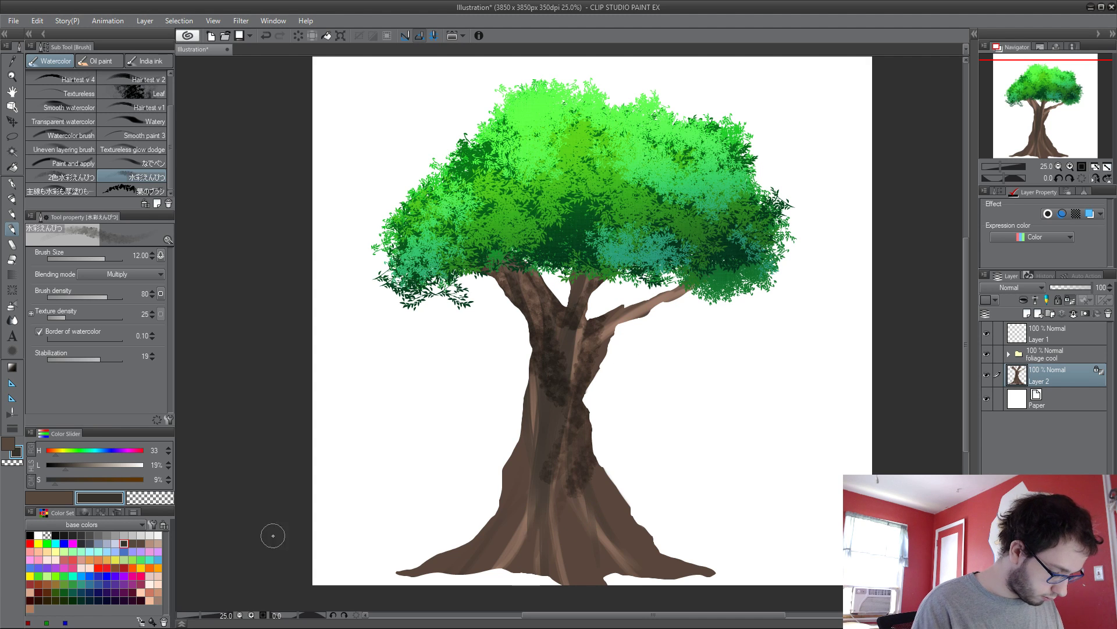
Step: Fill the trunk with dark brown (H 33, L 19%, S 9%), try textured Multiply strokes in light tans on it, and undo those strokes
key("ctrl+z")
left_click(150, 543)
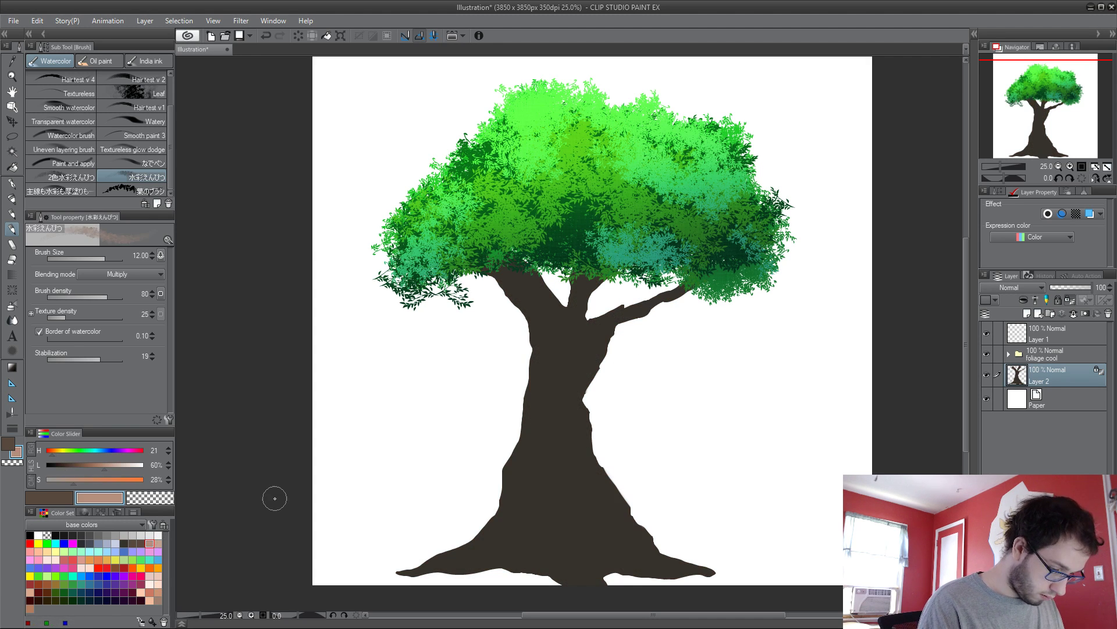
left_click_drag(511, 273, 536, 478)
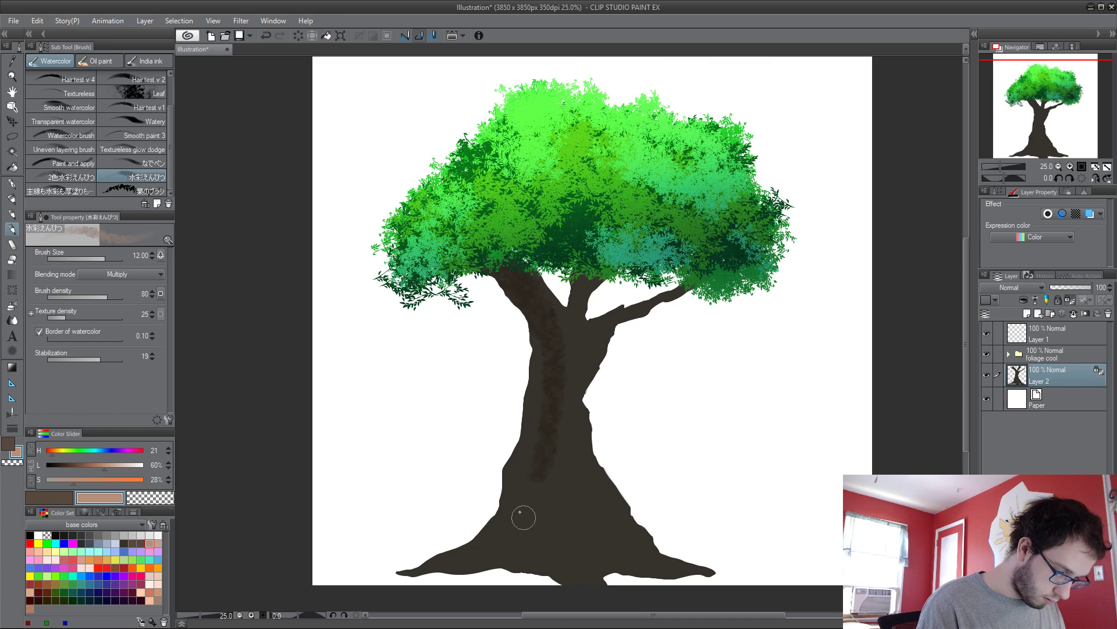
left_click(157, 543)
left_click_drag(573, 327, 551, 410)
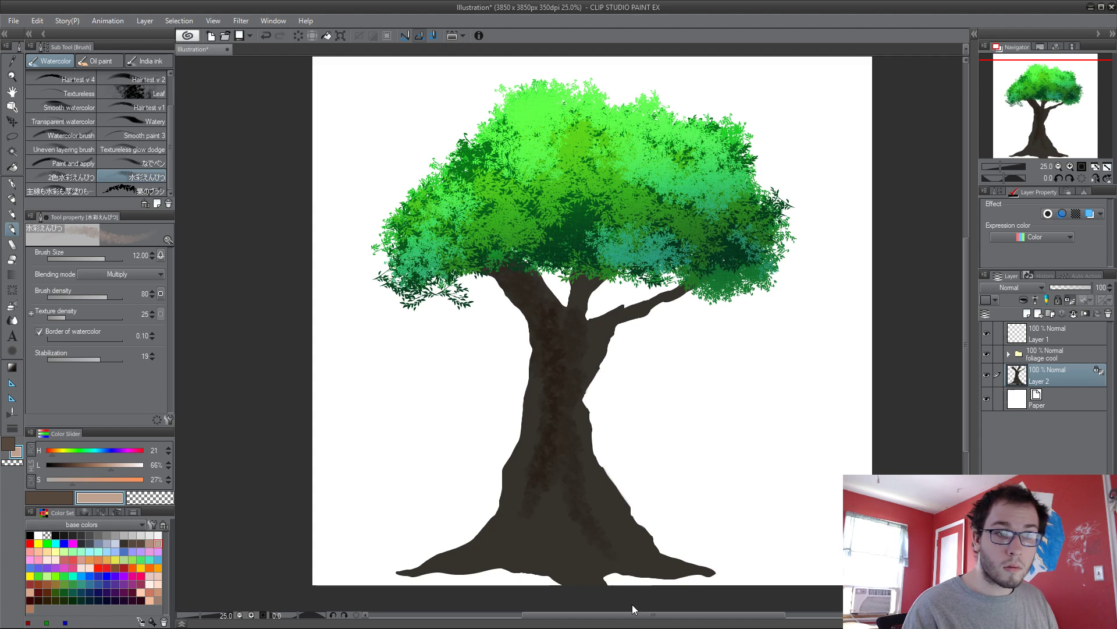
key("ctrl+z")
key("ctrl+z")
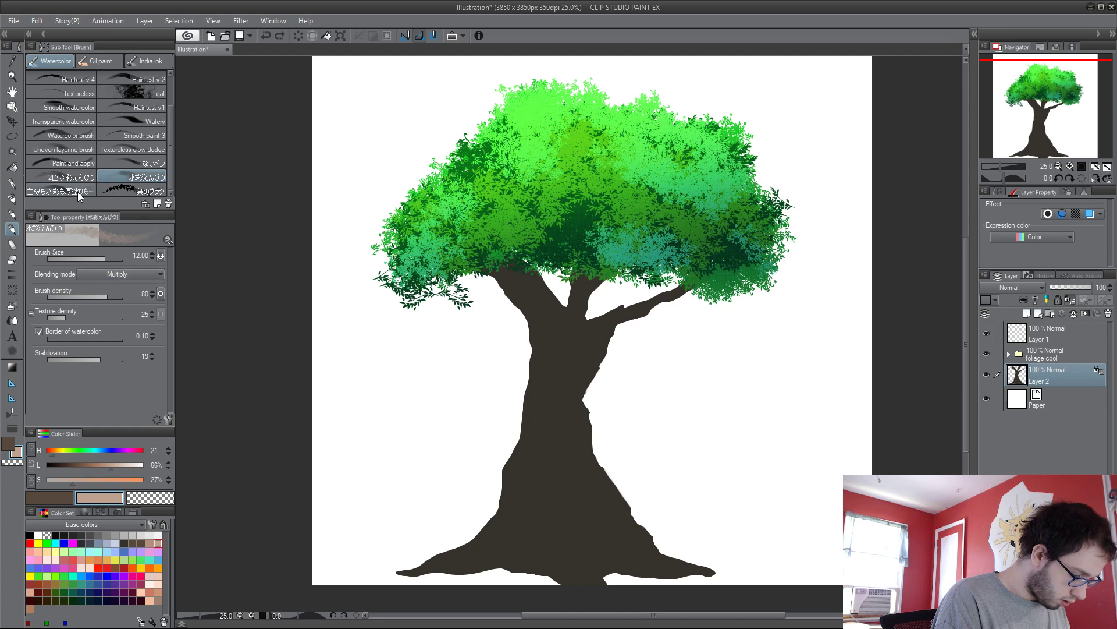
Step: Paint mottled light tan (H 21, L 66%, S 27%) bark texture over the trunk with the Leaf brush at size 15.23
left_click(121, 190)
left_click(145, 94)
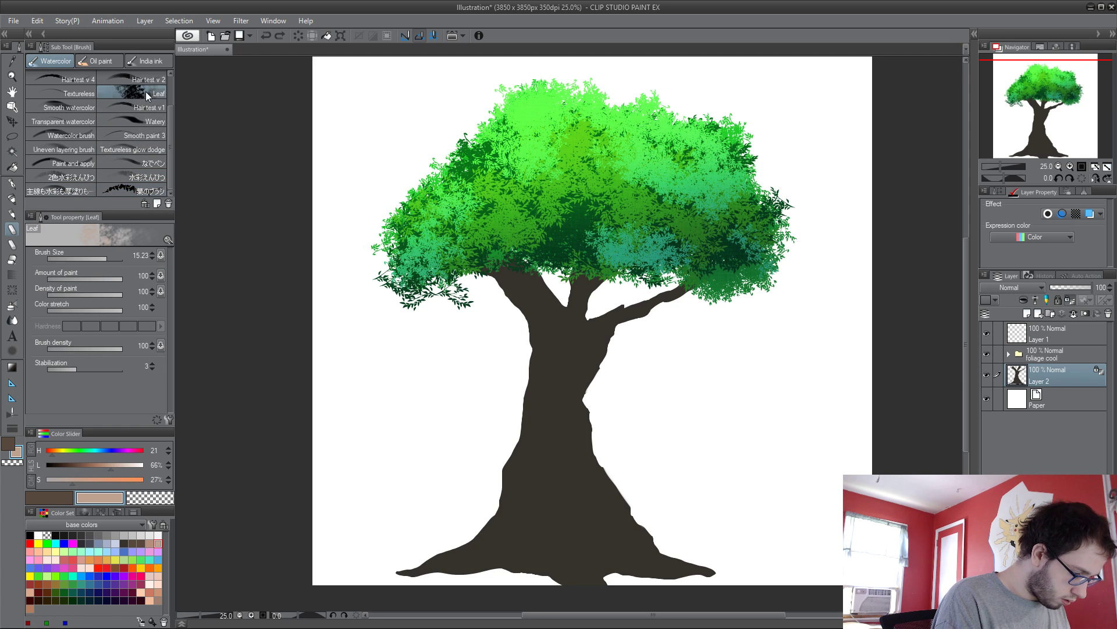
mouse_move(549, 341)
left_mouse_down()
mouse_move(500, 257)
mouse_move(556, 350)
mouse_move(515, 252)
mouse_move(562, 400)
mouse_move(618, 335)
mouse_move(593, 341)
mouse_move(582, 467)
mouse_move(567, 451)
mouse_move(489, 581)
mouse_move(538, 402)
mouse_move(408, 592)
mouse_move(620, 542)
mouse_move(524, 543)
mouse_move(544, 428)
mouse_move(564, 419)
mouse_move(584, 532)
left_mouse_up()
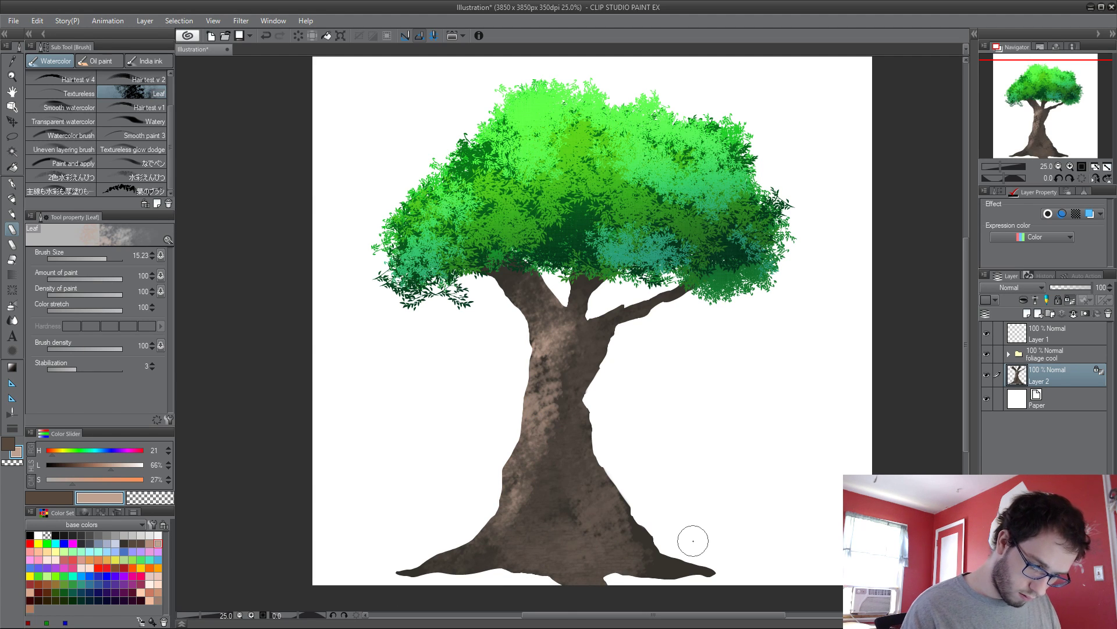
Step: Undo the mottled Leaf brush bark texture and place the Kimono 01 texture material on the canvas
key("ctrl+z")
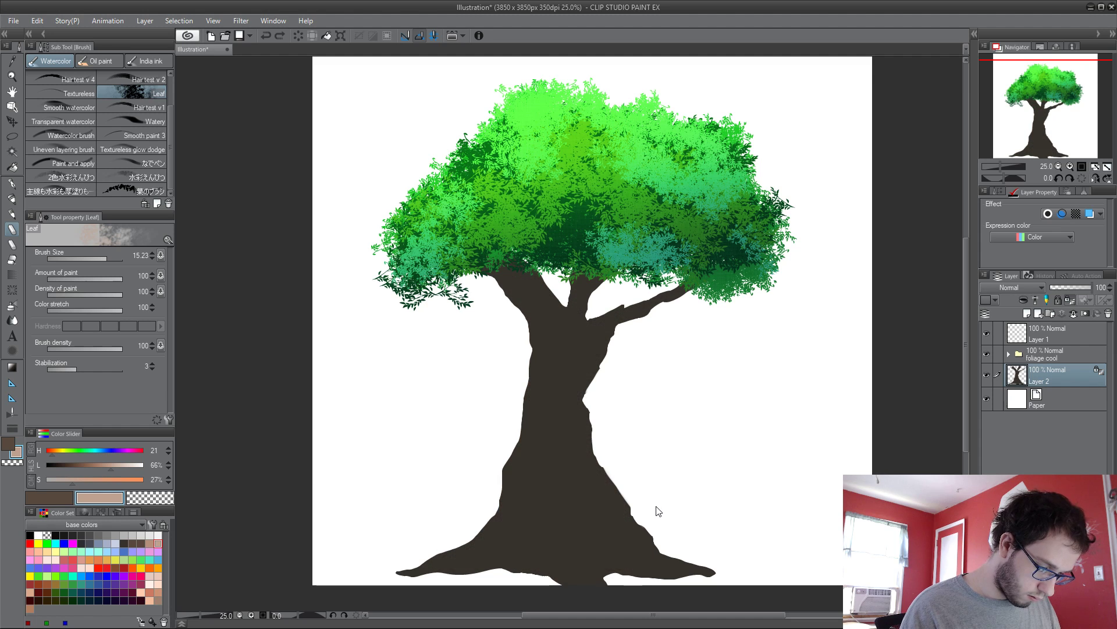
left_click(1001, 191)
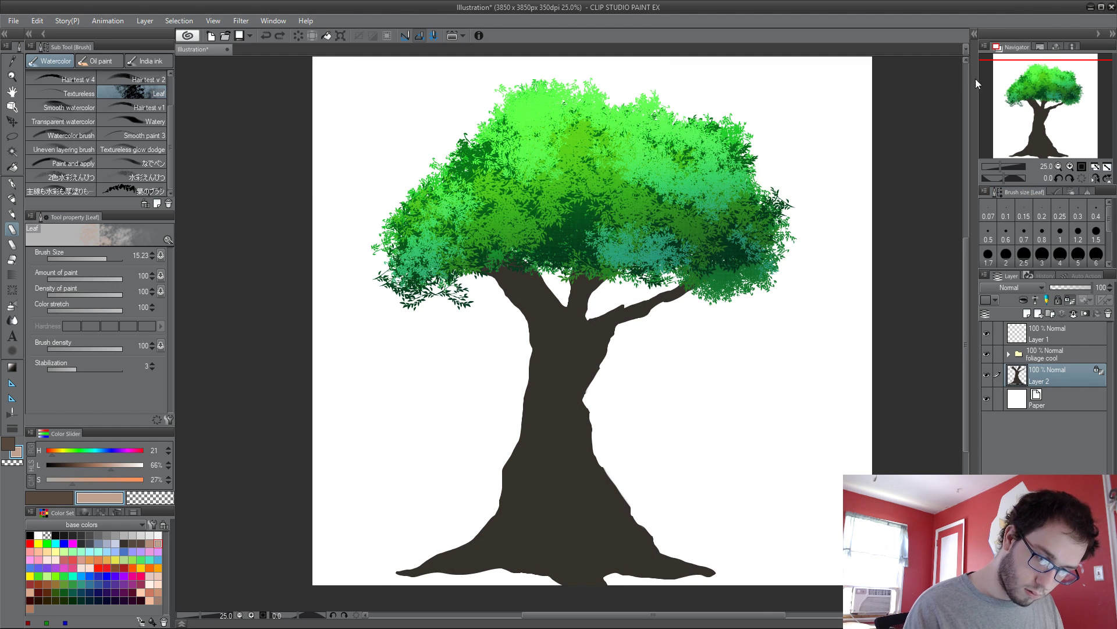
left_click(975, 33)
left_click(900, 159)
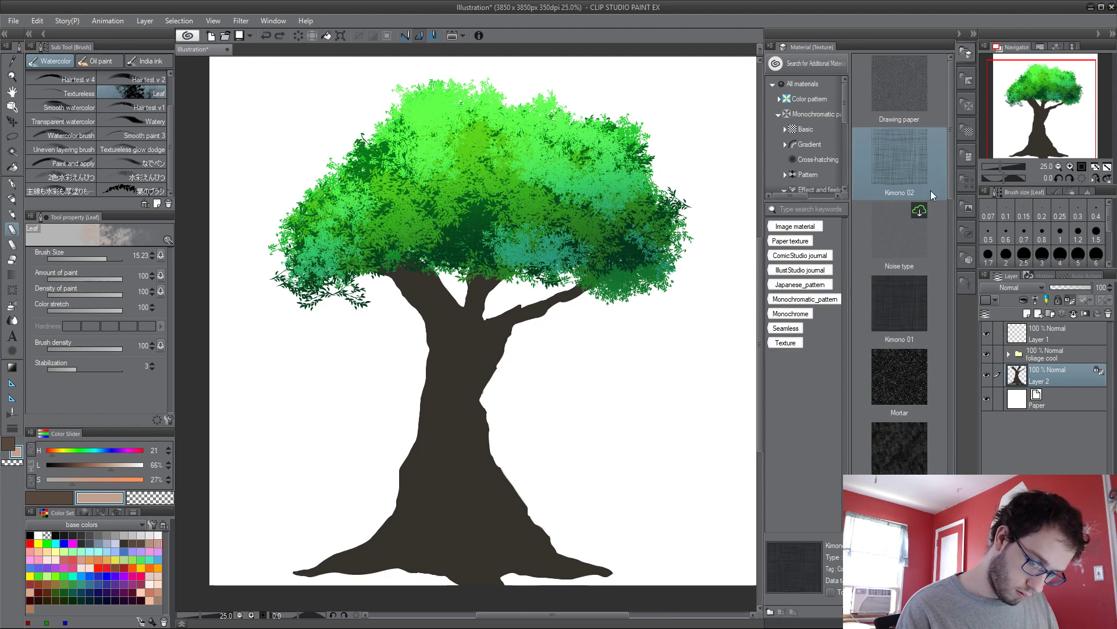
left_click_drag(900, 307, 378, 528)
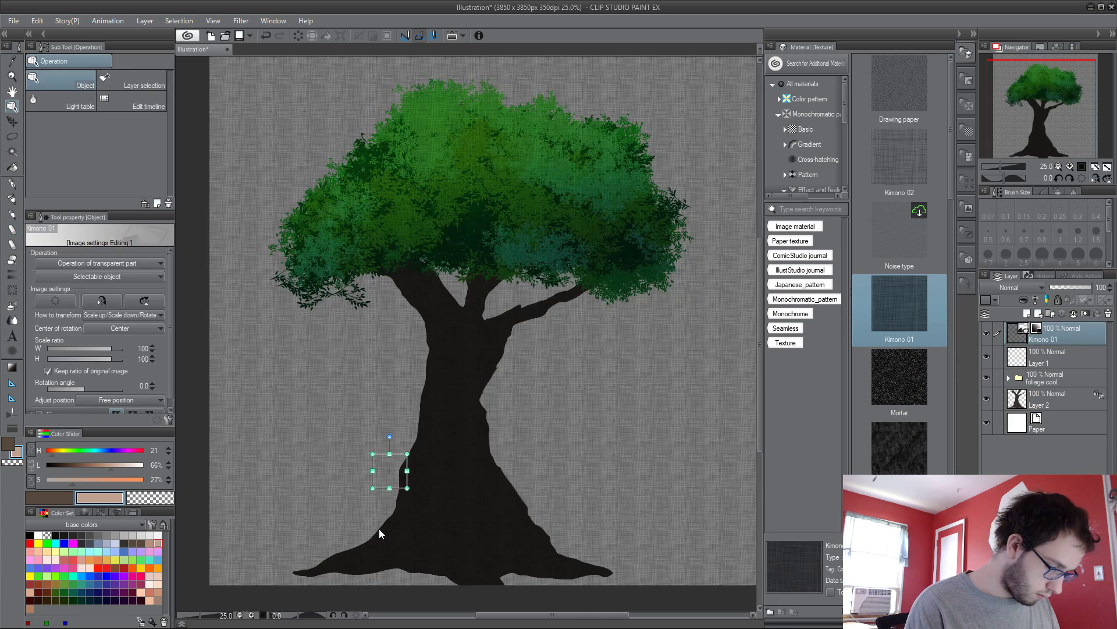
Step: Clip the Kimono 01 layer to trunk Layer 2, set it to Overlay and enlarge the texture pattern
left_click(1023, 299)
left_click_drag(1062, 337, 1063, 389)
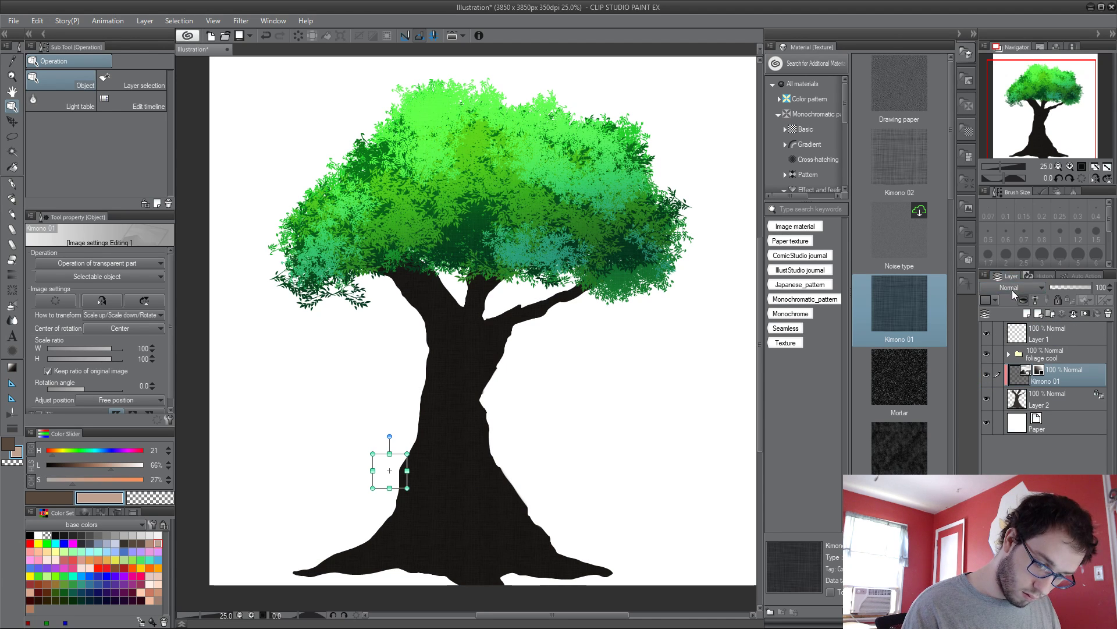
key("shift+alt+o")
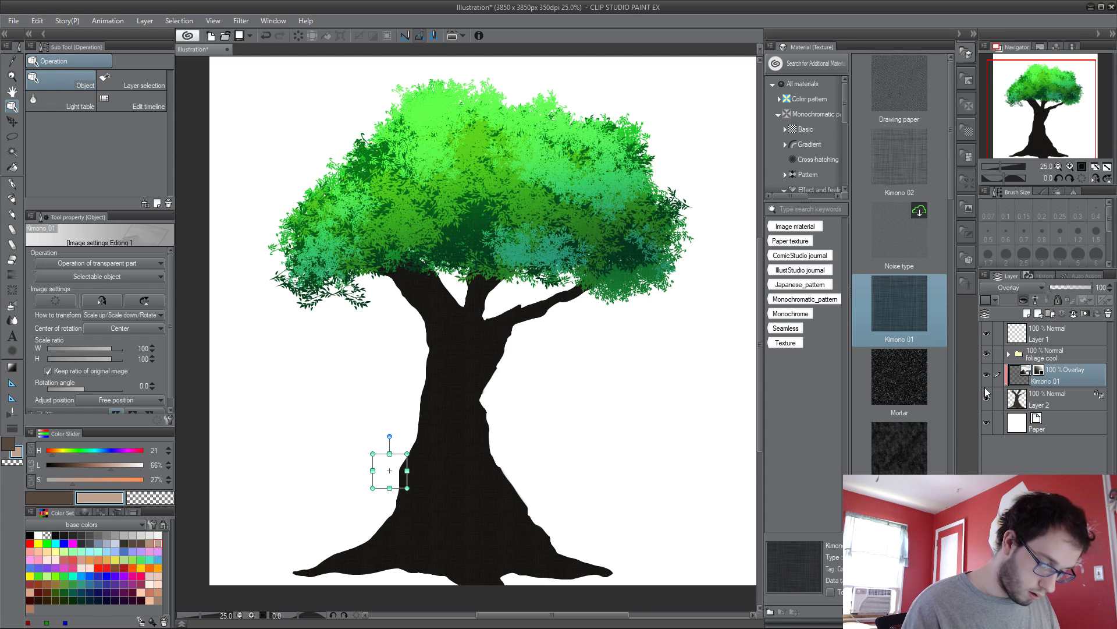
left_click_drag(407, 453, 467, 392)
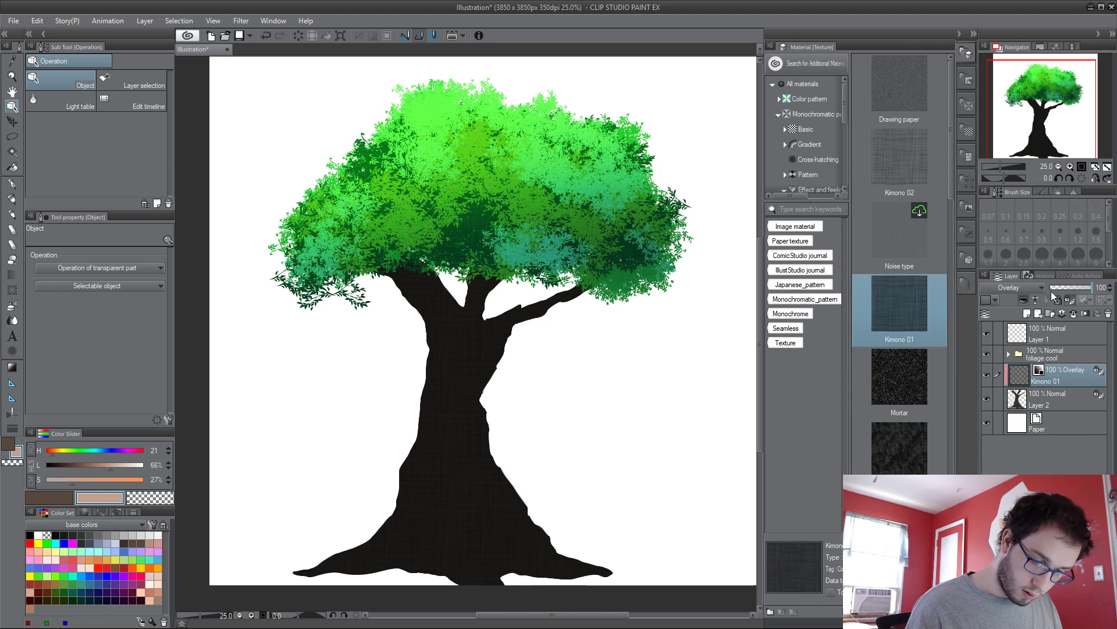
Step: Change the Kimono 01 layer's expression color from gray to Color
left_click(1038, 277)
left_click(1014, 275)
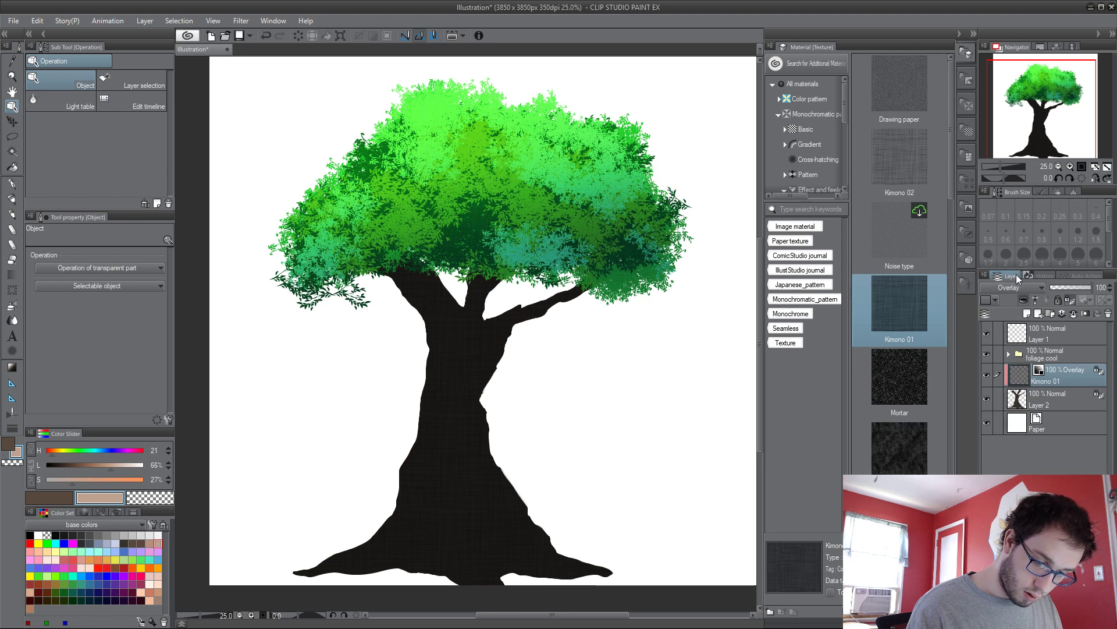
left_click(1039, 191)
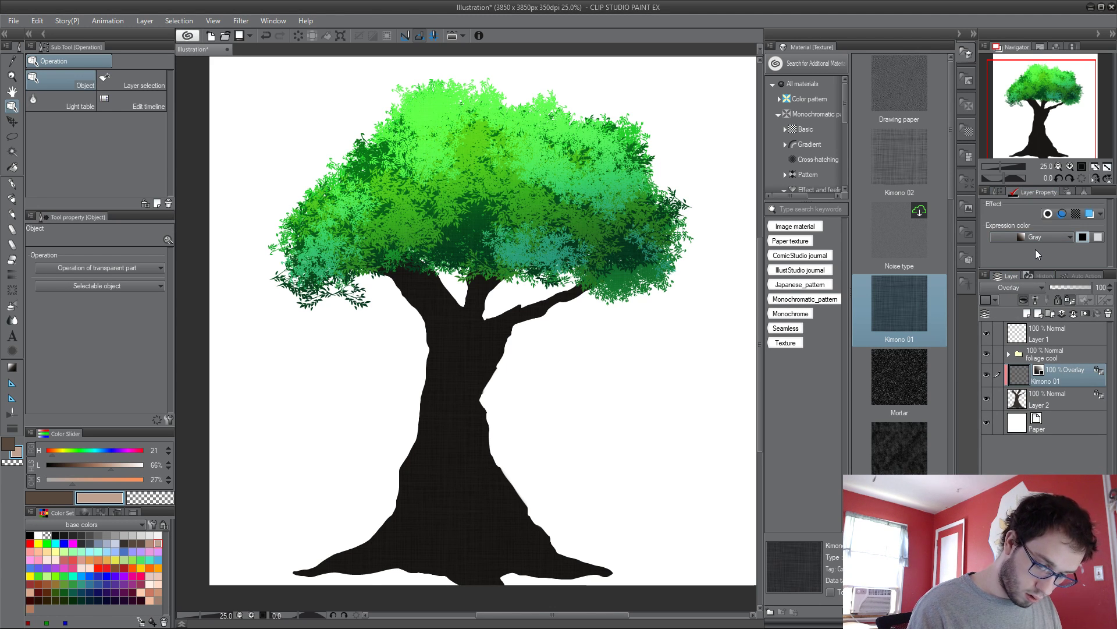
left_click(1031, 237)
left_click(1035, 250)
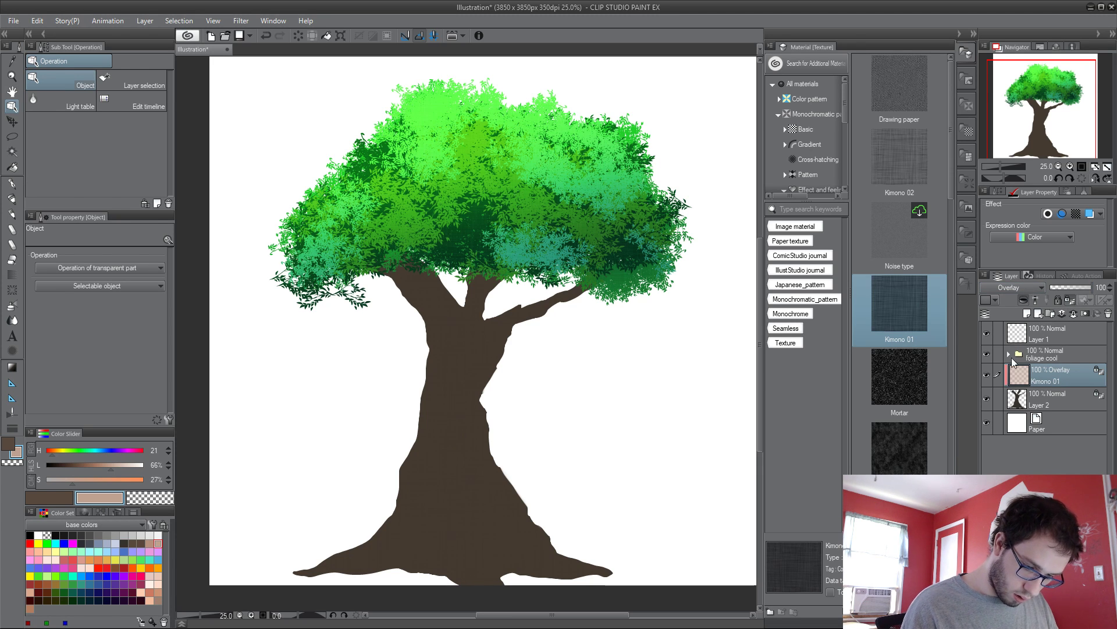
Step: Set the Kimono 01 layer's blending mode to Normal and its opacity to 30%
left_click(1010, 287)
left_click(1015, 299)
mouse_move(1050, 289)
left_mouse_down()
mouse_move(1073, 282)
mouse_move(1063, 288)
left_mouse_up()
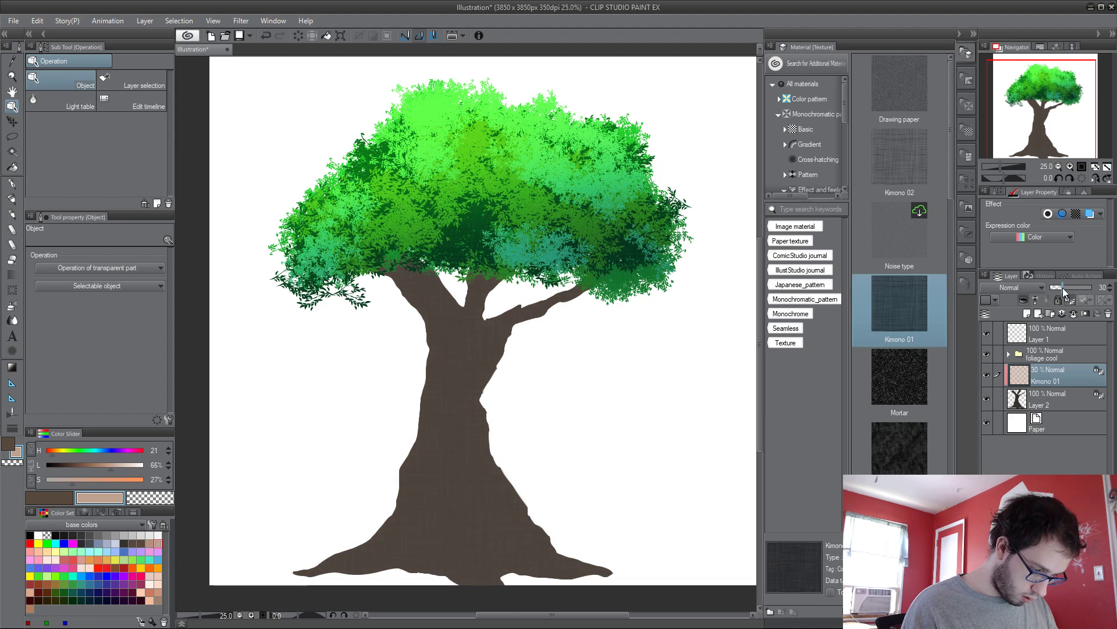
key("ctrl+plus")
key("ctrl+plus")
key("ctrl+plus")
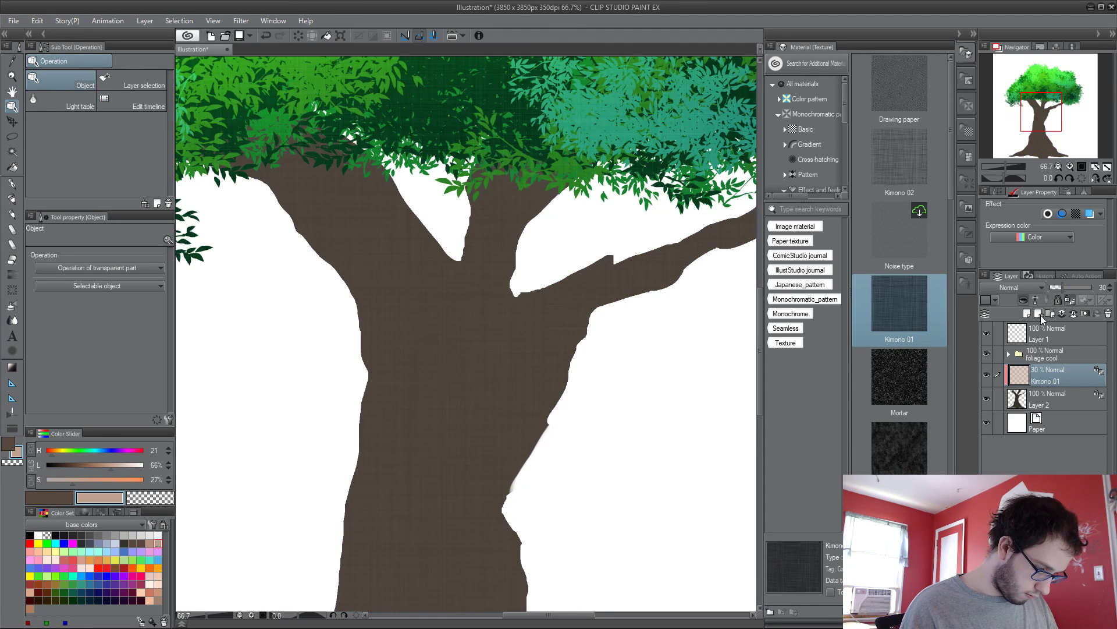
key("ctrl+minus")
key("ctrl+minus")
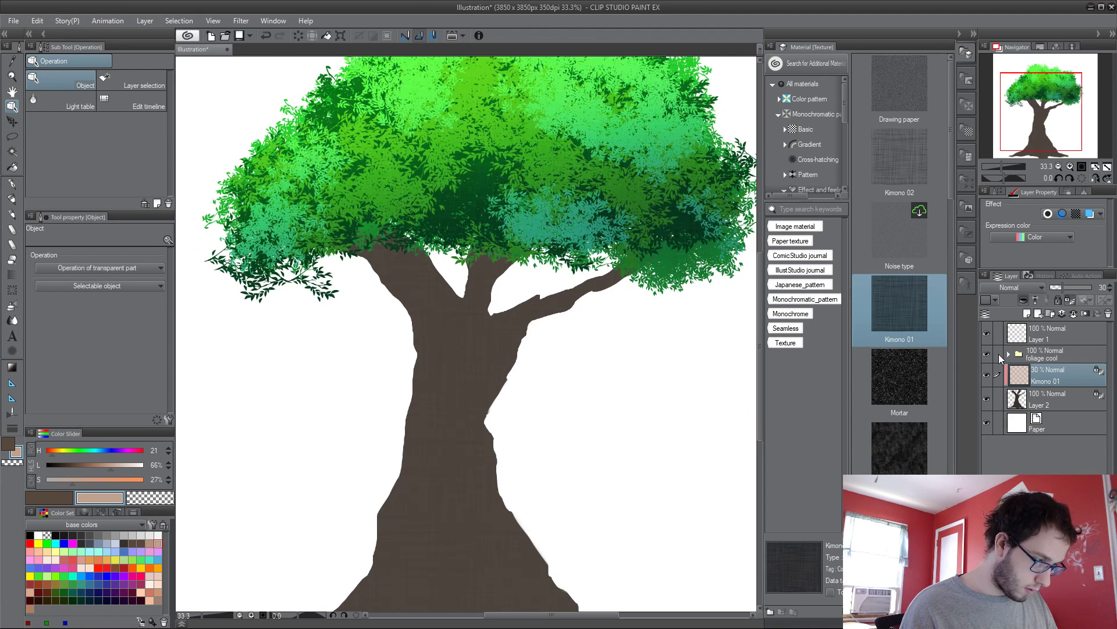
Step: Try a long light tan stroke down the textured trunk with the Hair test v 3 watercolor brush, and undo it
key("p")
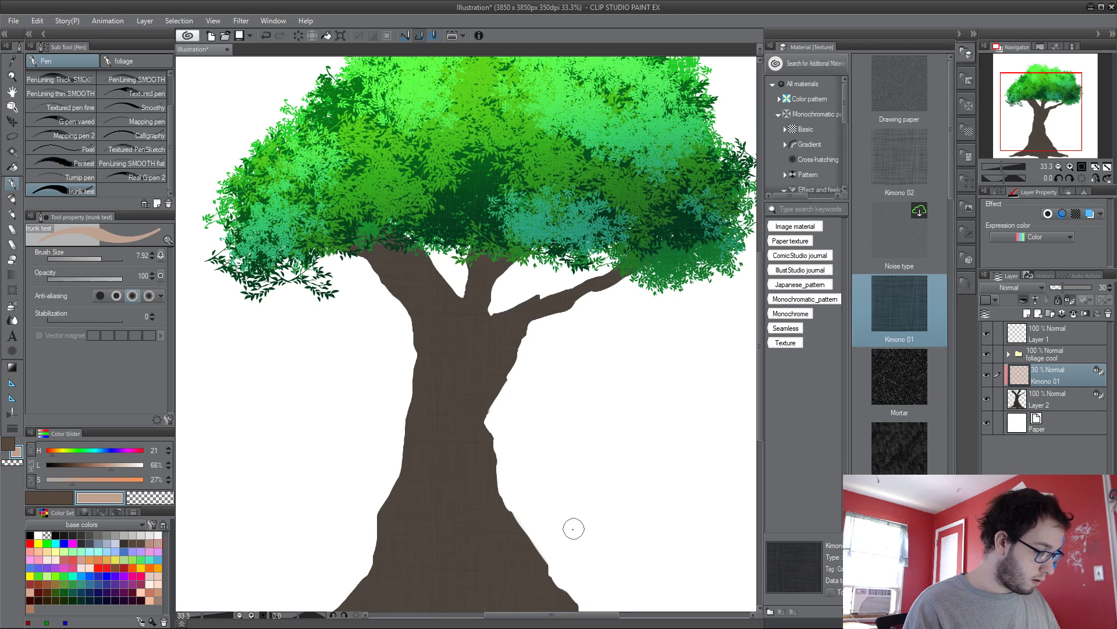
scroll(501, 407, "down", 4)
key("b")
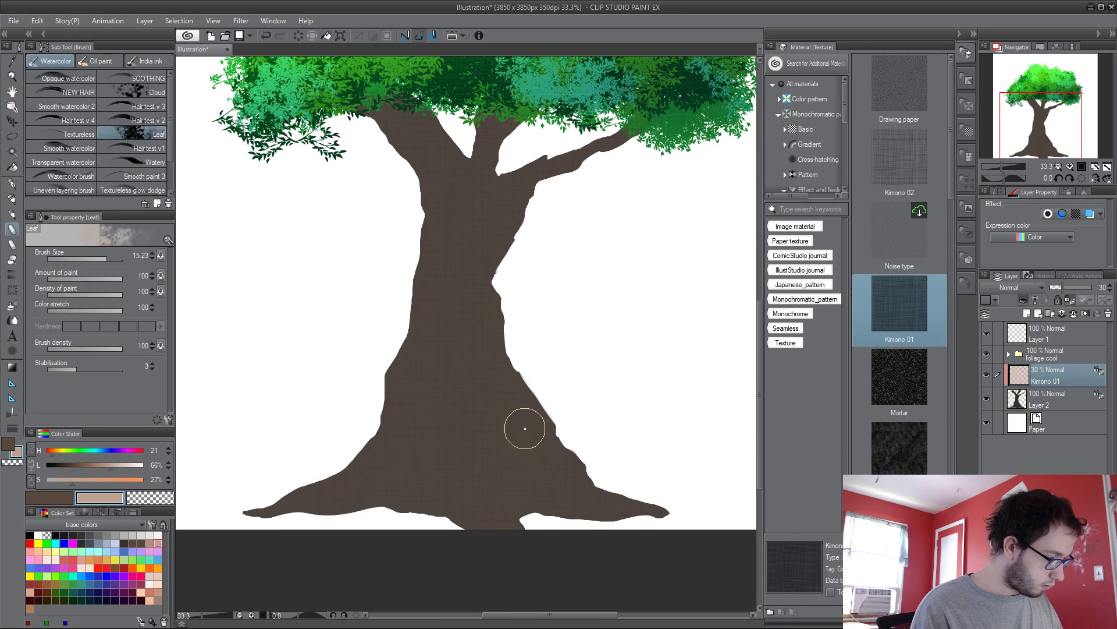
left_click(140, 106)
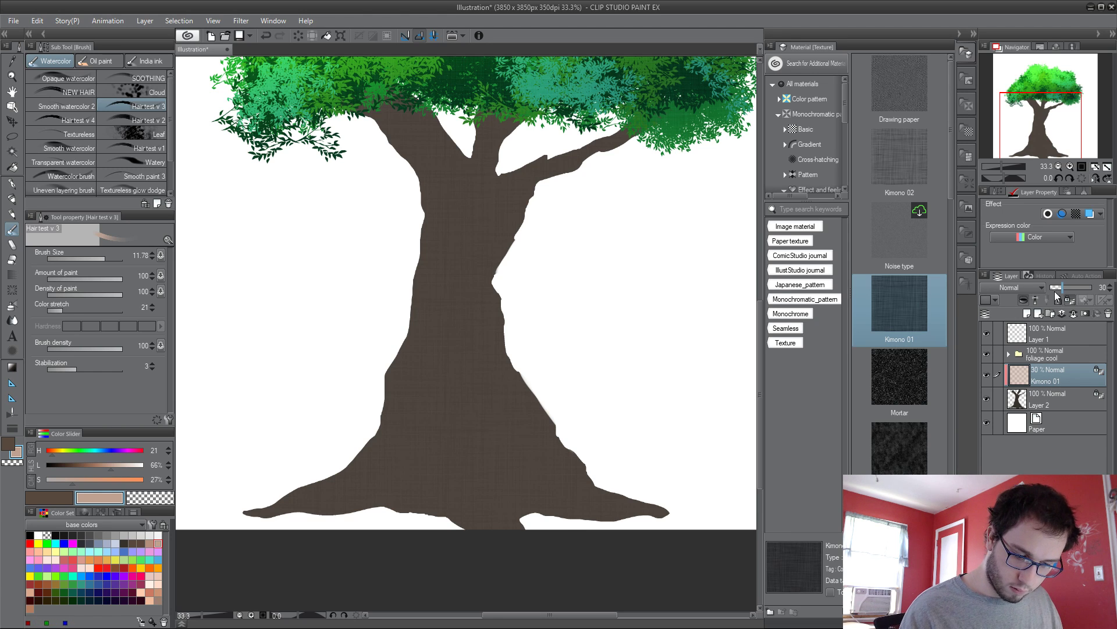
left_click_drag(463, 252, 460, 399)
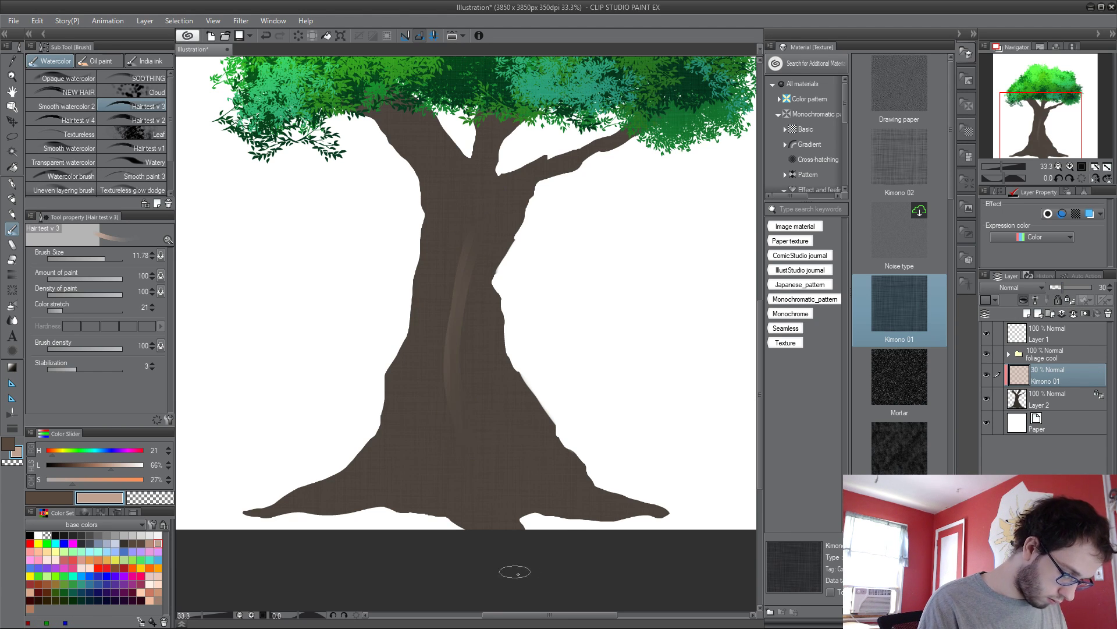
key("ctrl+z")
Step: Clear the trunk painting and delete both the Kimono 01 texture layer and Layer 2
key("ctrl+minus")
key("ctrl+minus")
key("ctrl+minus")
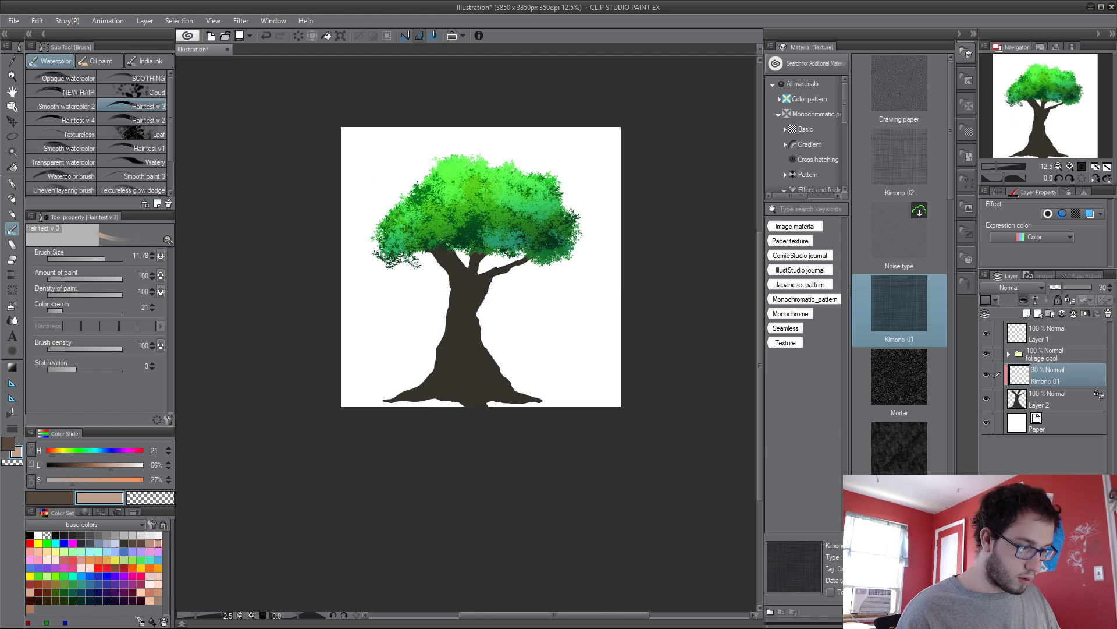
key("j")
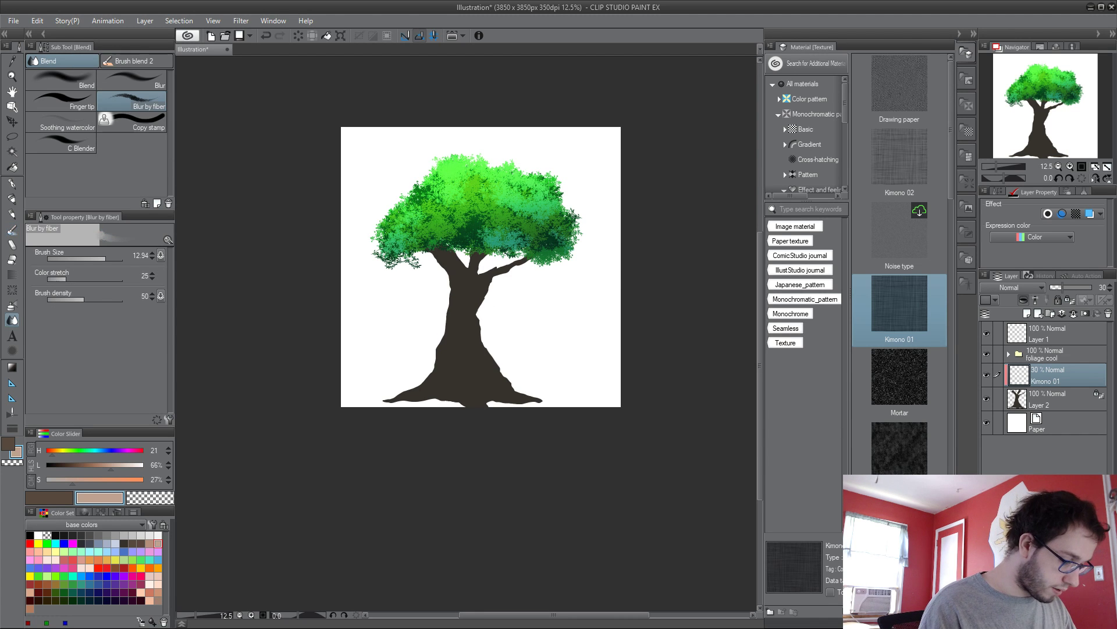
key("ctrl+plus")
key("ctrl+plus")
key("ctrl+plus")
key("ctrl+plus")
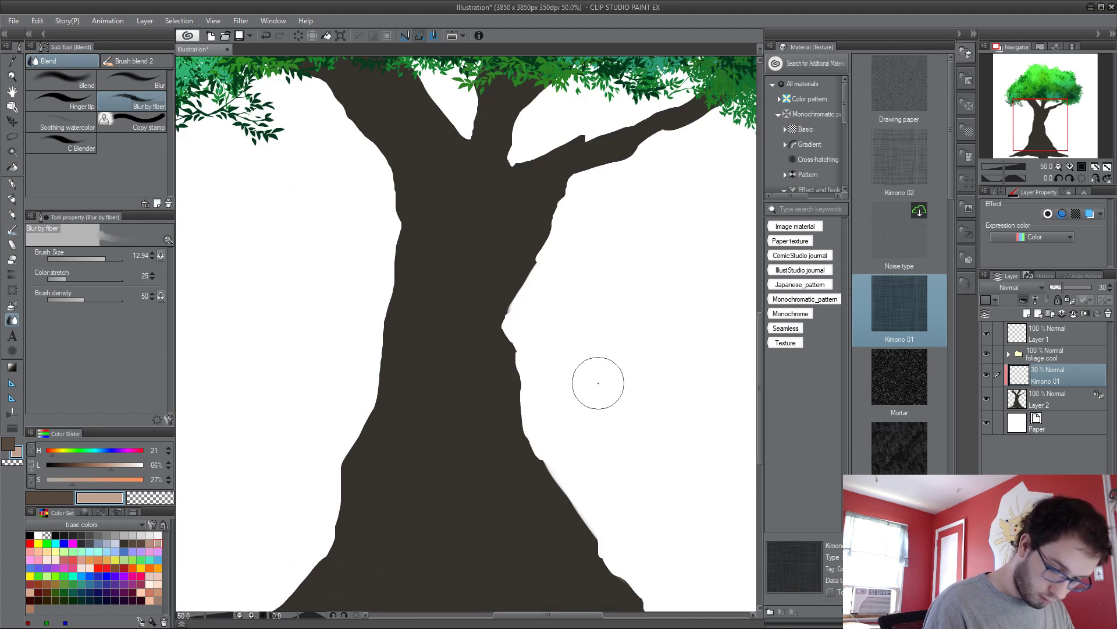
left_click(1060, 401)
key("Delete")
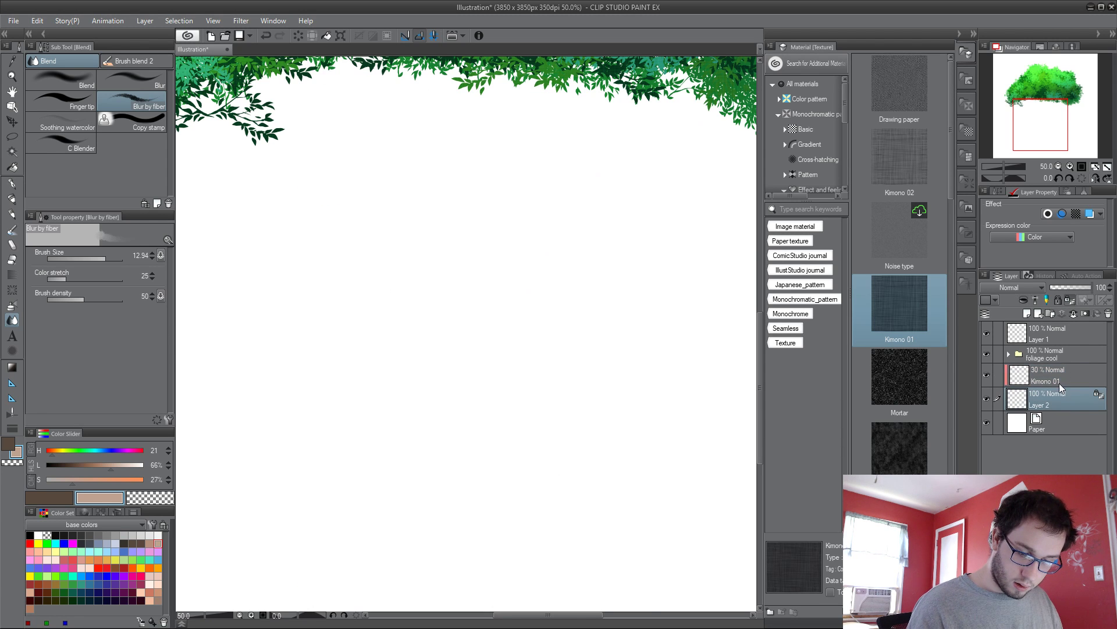
left_click(1059, 380)
key("Delete")
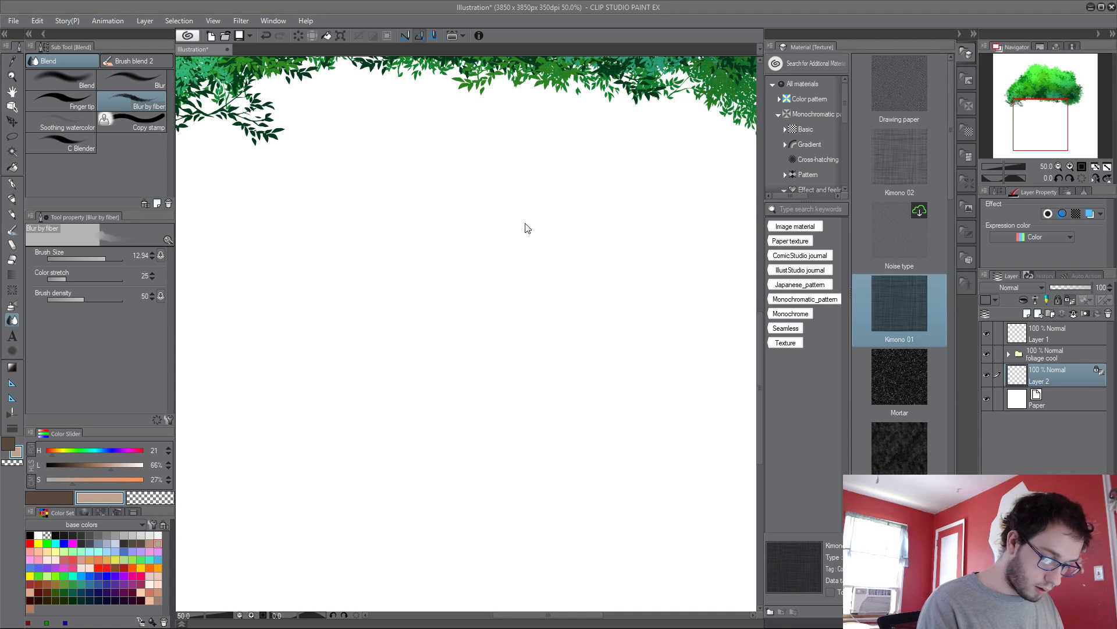
key("Delete")
Step: Place the empty Layer 1 beneath the foliage cool folder, directly above the paper layer
scroll(568, 239, "down", 3)
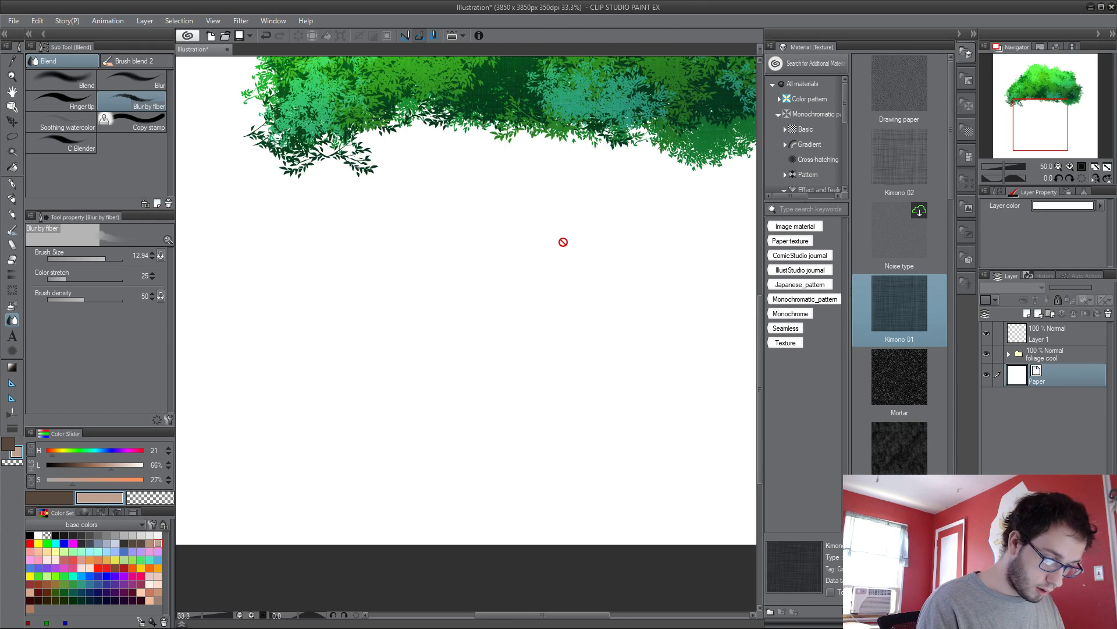
scroll(559, 267, "up", 3)
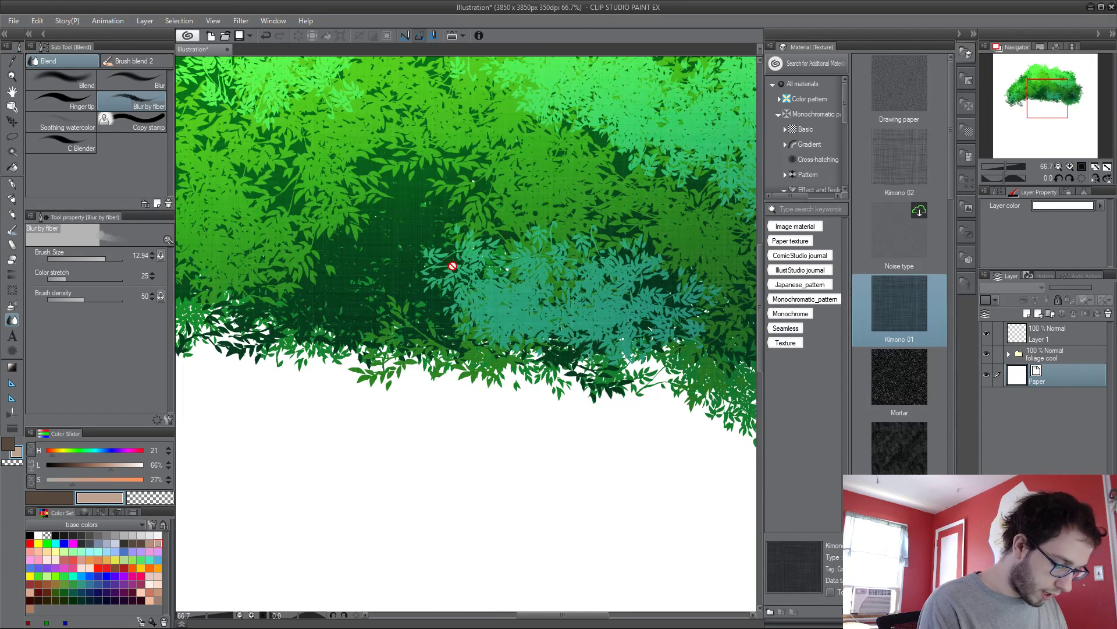
scroll(420, 342, "down", 2)
left_click_drag(507, 462, 486, 392)
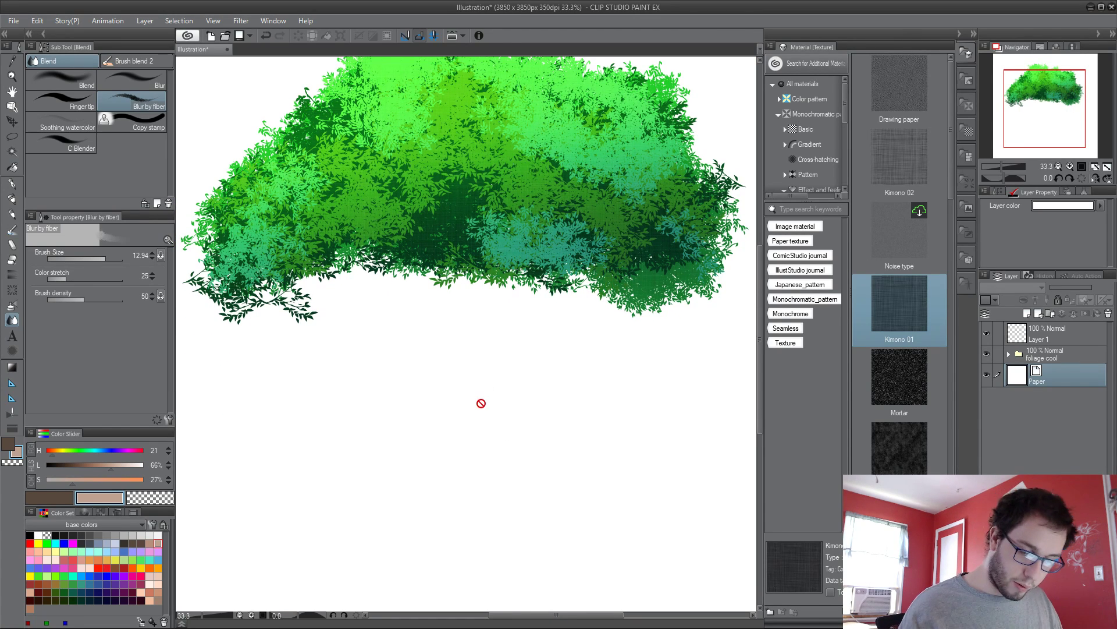
left_click_drag(1041, 333, 1051, 369)
left_click(1008, 331)
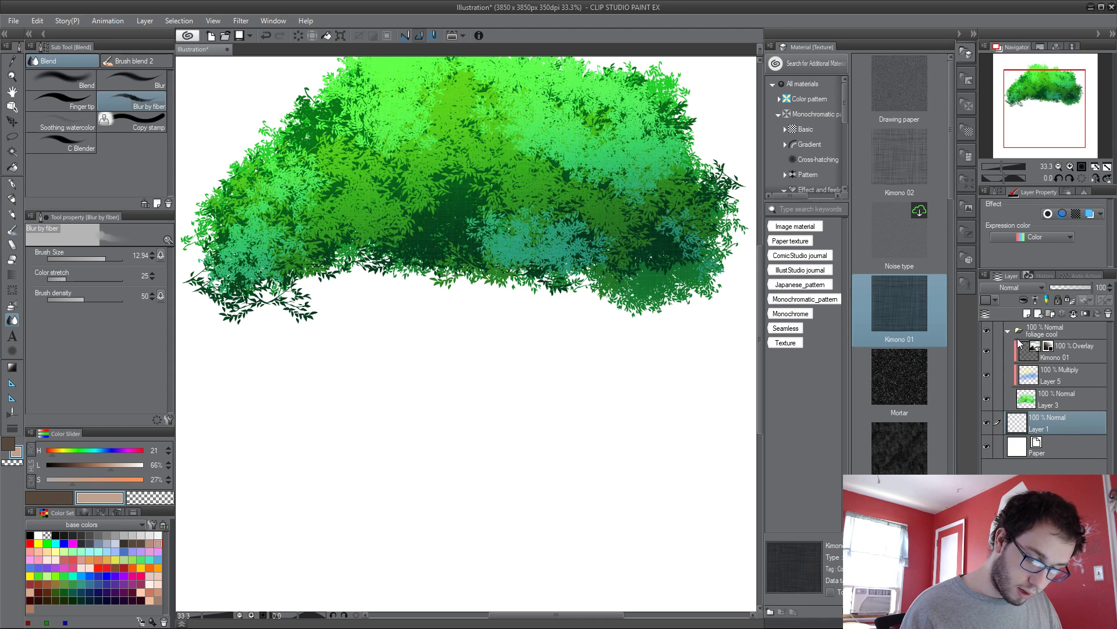
left_click(1009, 331)
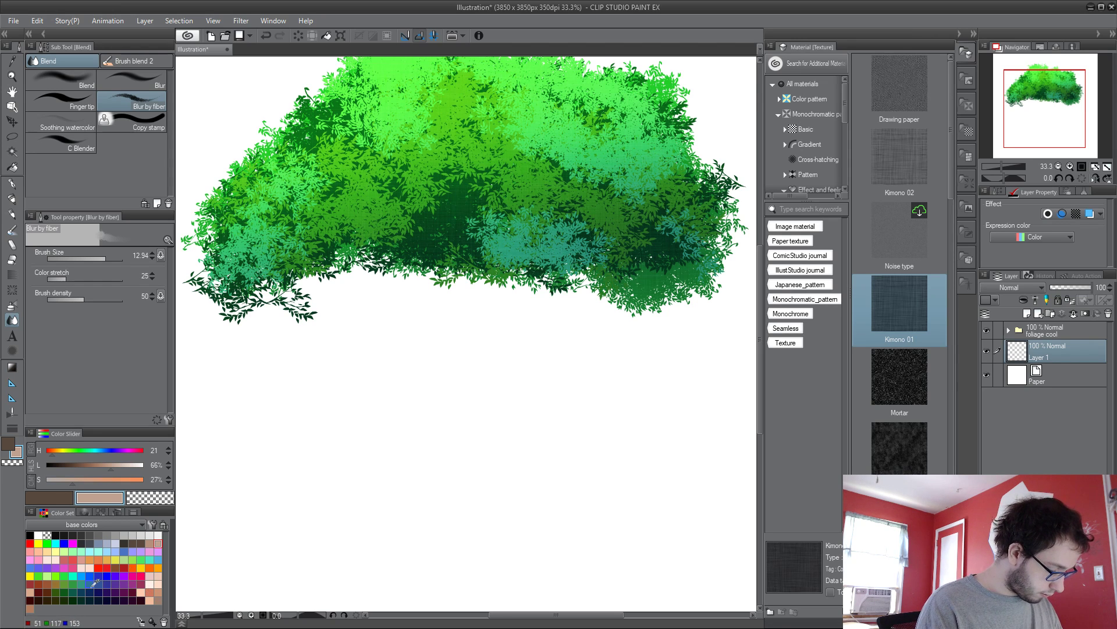
Step: Sketch branch outlines descending from the foliage's underside with the Real G-pen in dark brown (H 21, L 30%, S 19%)
left_click(143, 539)
key("p")
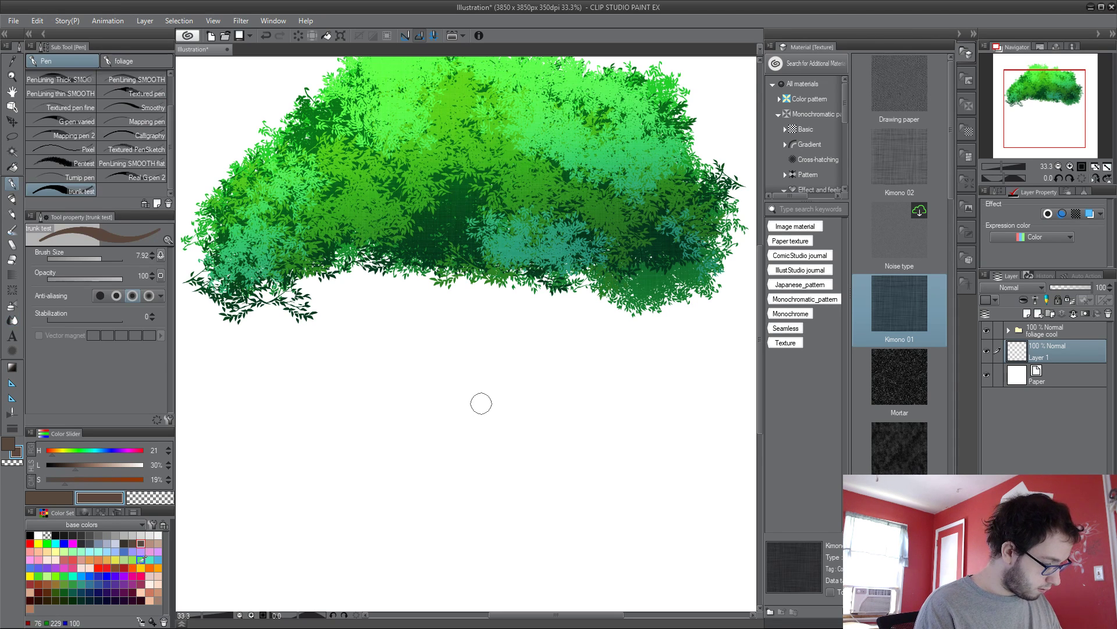
scroll(171, 148, "up", 3)
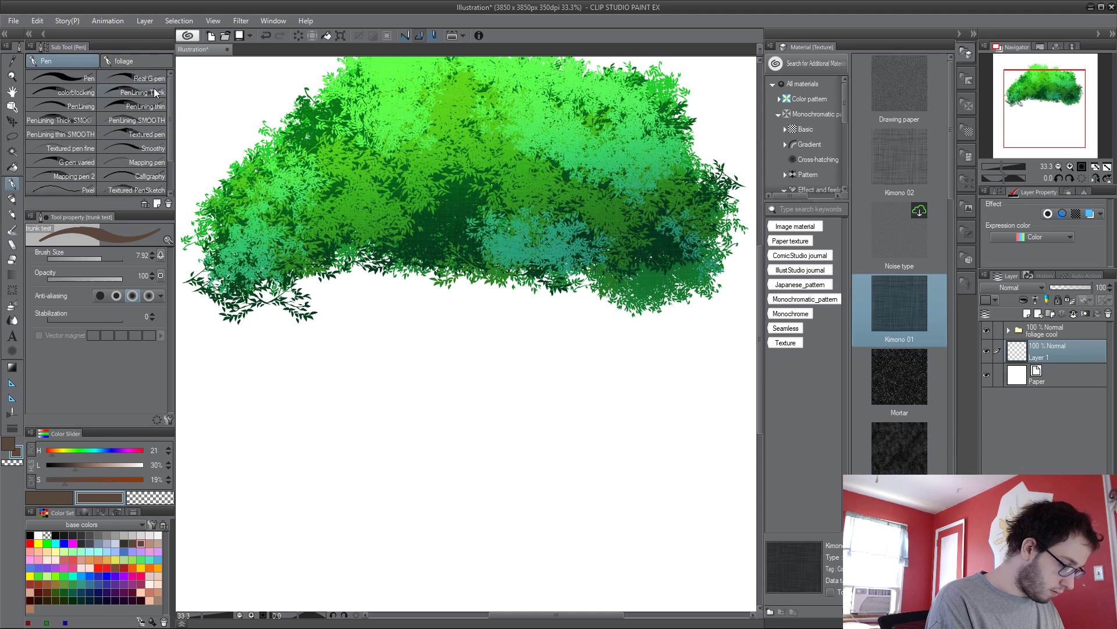
left_click(133, 78)
left_click_drag(352, 263, 388, 319)
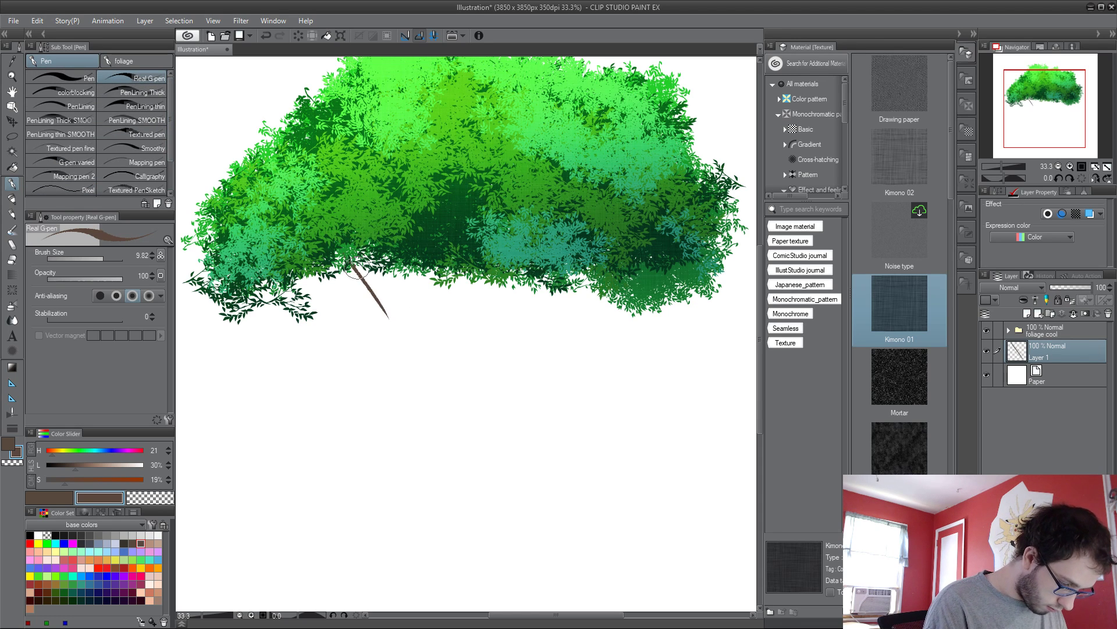
left_click_drag(350, 262, 416, 371)
mouse_move(352, 263)
left_mouse_down()
mouse_move(400, 332)
mouse_move(392, 298)
mouse_move(429, 331)
mouse_move(437, 305)
mouse_move(503, 282)
mouse_move(479, 325)
left_mouse_up()
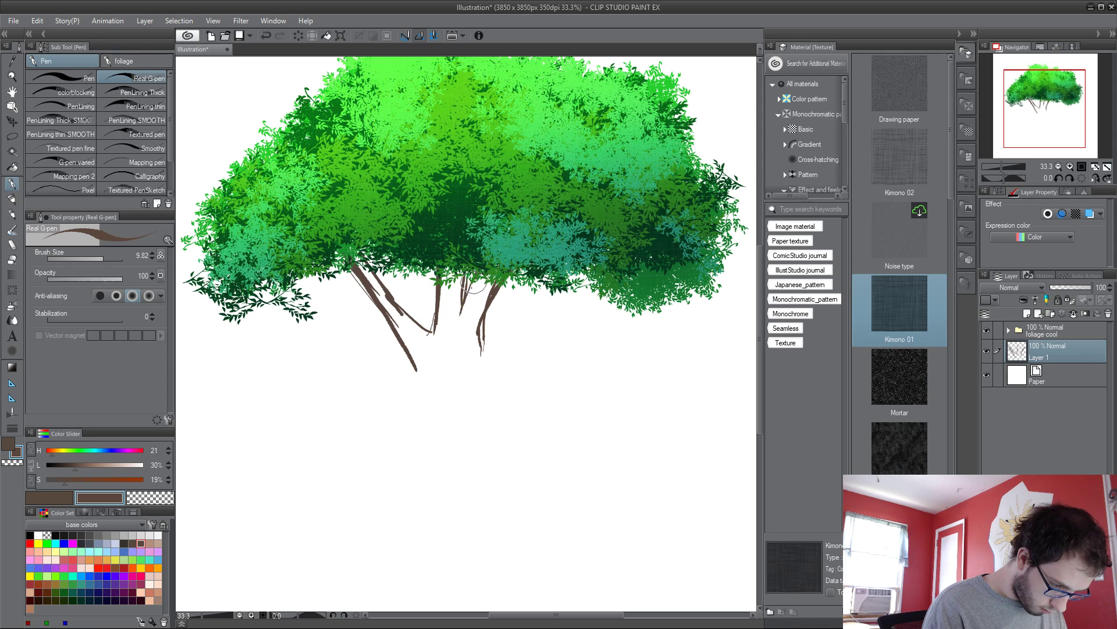
left_click_drag(472, 285, 457, 323)
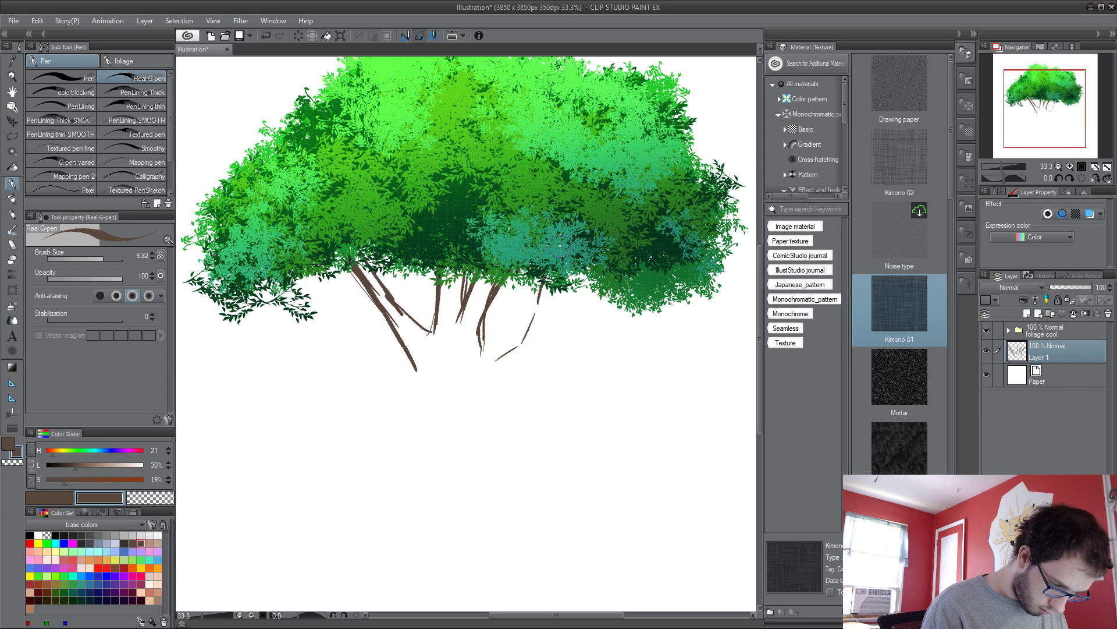
left_click_drag(542, 298, 516, 358)
Step: Sketch both sides of the trunk with the Real G-pen, from the branches down to the flaring base
scroll(489, 402, "down", 2)
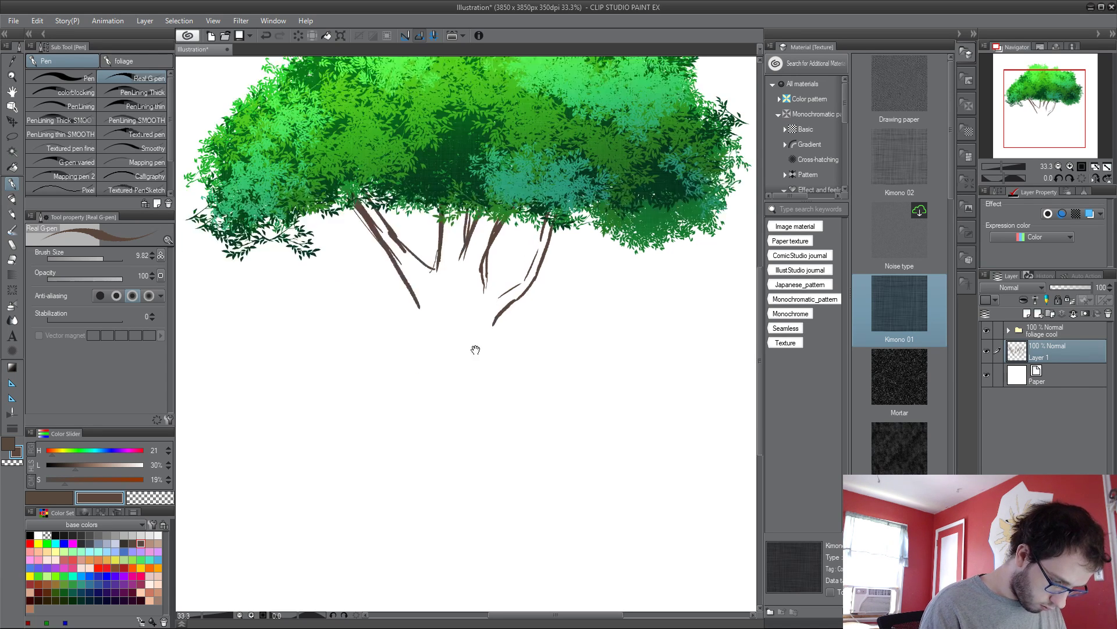
mouse_move(425, 264)
left_mouse_down()
mouse_move(437, 397)
mouse_move(408, 440)
left_mouse_up()
left_click_drag(402, 449, 386, 482)
left_click_drag(499, 279, 493, 330)
left_click_drag(499, 341, 503, 360)
left_click_drag(518, 405, 526, 424)
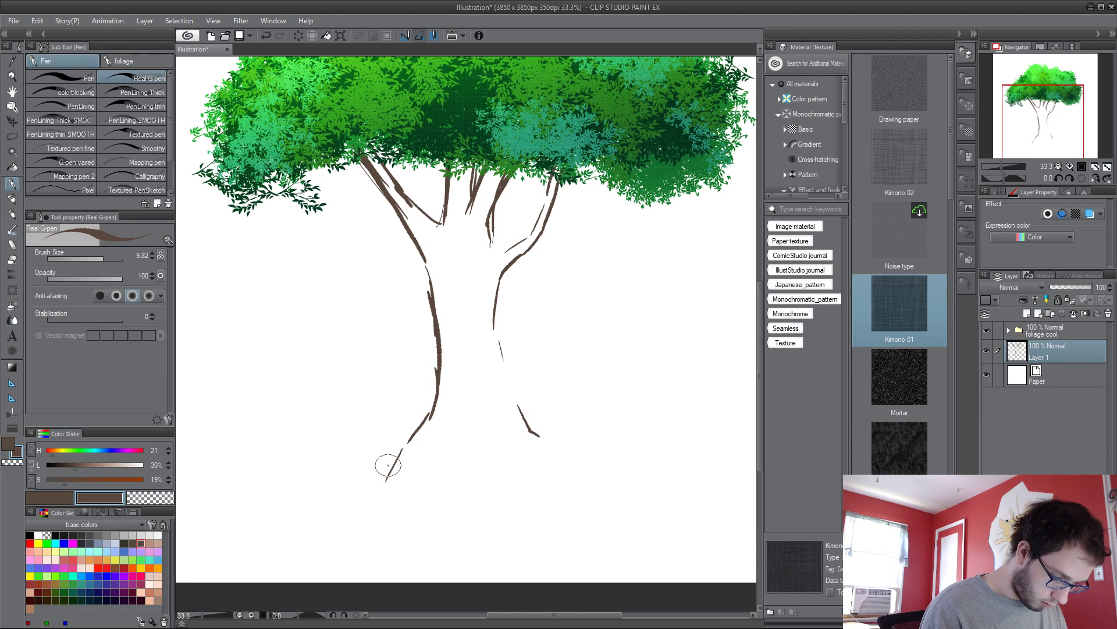
Step: Outline the spreading roots along the ground and connect the trunk's right contour down to them
mouse_move(388, 466)
left_mouse_down()
mouse_move(332, 502)
mouse_move(416, 490)
mouse_move(540, 492)
left_mouse_up()
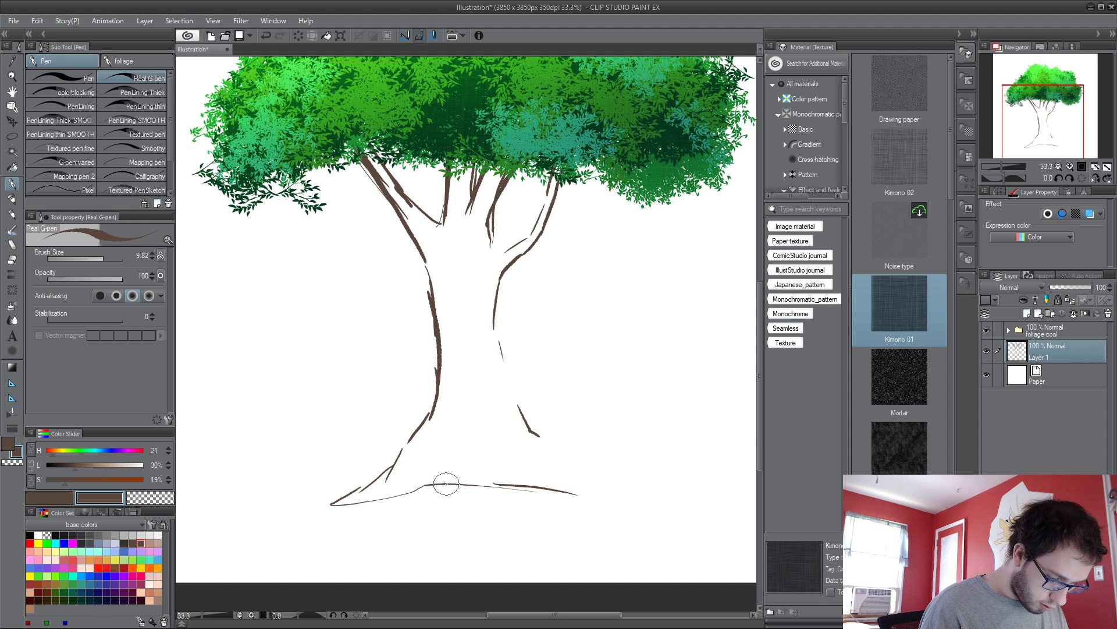
left_click_drag(444, 483, 478, 497)
mouse_move(486, 470)
left_mouse_down()
mouse_move(518, 502)
mouse_move(550, 496)
left_mouse_up()
mouse_move(530, 431)
left_mouse_down()
mouse_move(609, 473)
mouse_move(663, 481)
left_mouse_up()
left_click_drag(634, 493, 530, 499)
mouse_move(494, 323)
left_mouse_down()
mouse_move(524, 429)
mouse_move(560, 451)
left_mouse_up()
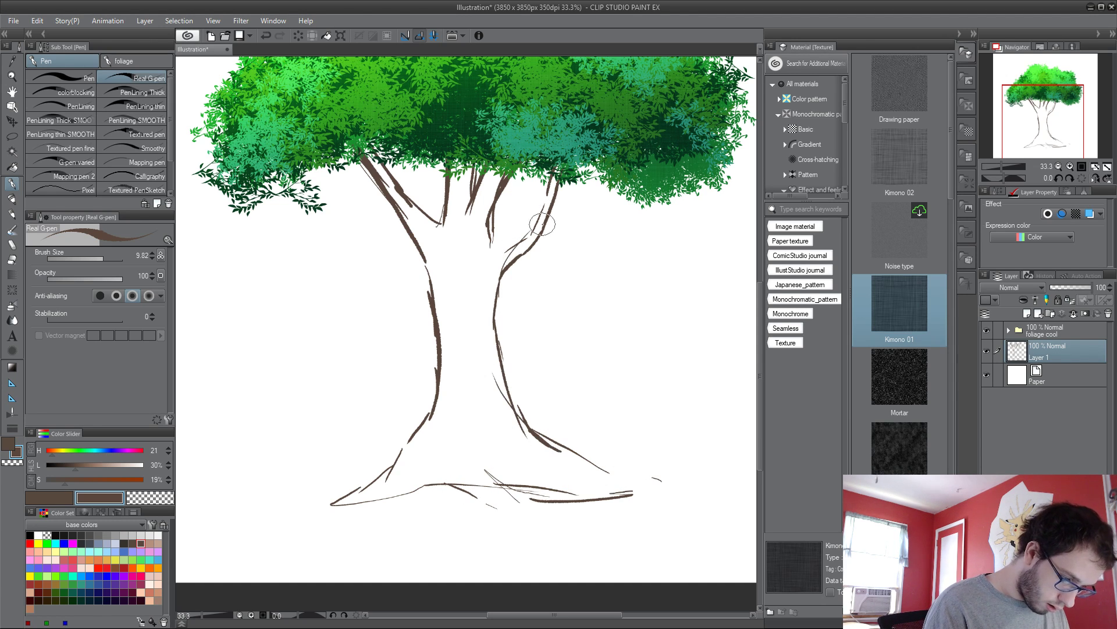
Step: Fill in the right branch with dark brown strokes running from the foliage into the trunk
left_click_drag(557, 171, 506, 267)
left_click_drag(547, 201, 511, 271)
left_click_drag(540, 221, 474, 304)
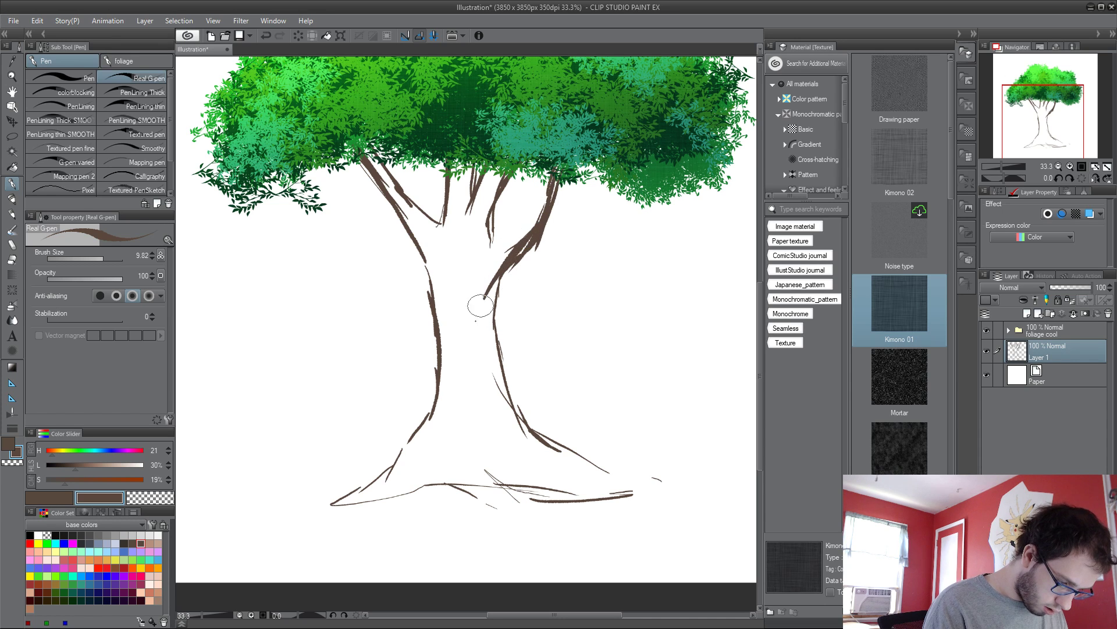
Step: Fill the central branches with dense vertical brown strokes that taper down into the upper trunk
mouse_move(486, 169)
left_mouse_down()
mouse_move(466, 297)
mouse_move(505, 178)
mouse_move(475, 300)
left_mouse_up()
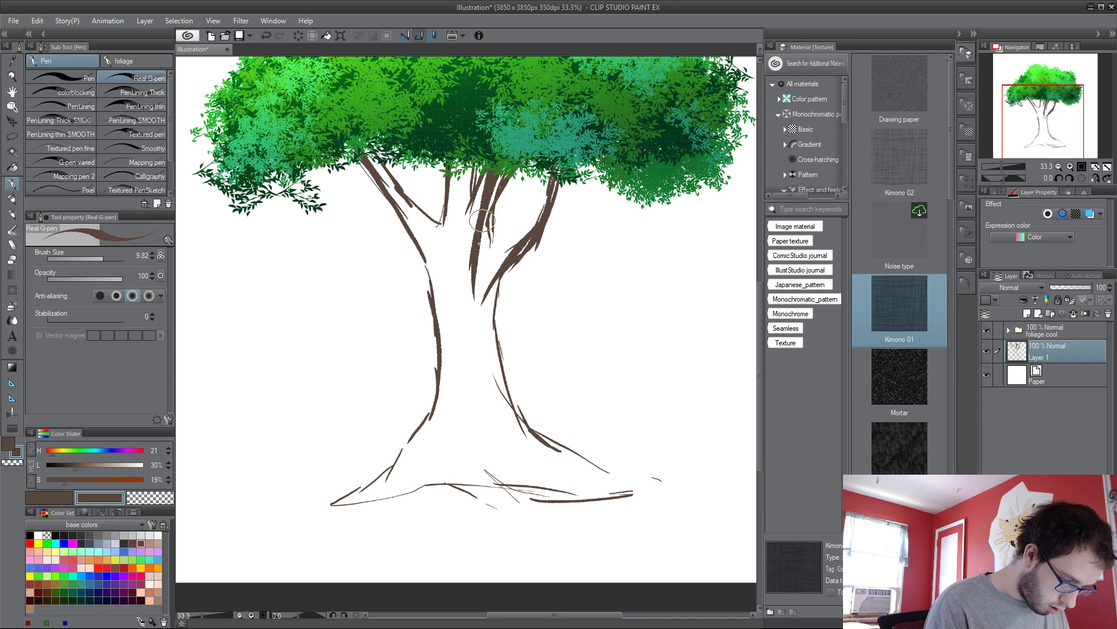
mouse_move(495, 192)
left_mouse_down()
mouse_move(470, 273)
mouse_move(499, 220)
mouse_move(466, 273)
left_mouse_up()
left_click_drag(474, 297, 487, 285)
left_click_drag(502, 169, 474, 321)
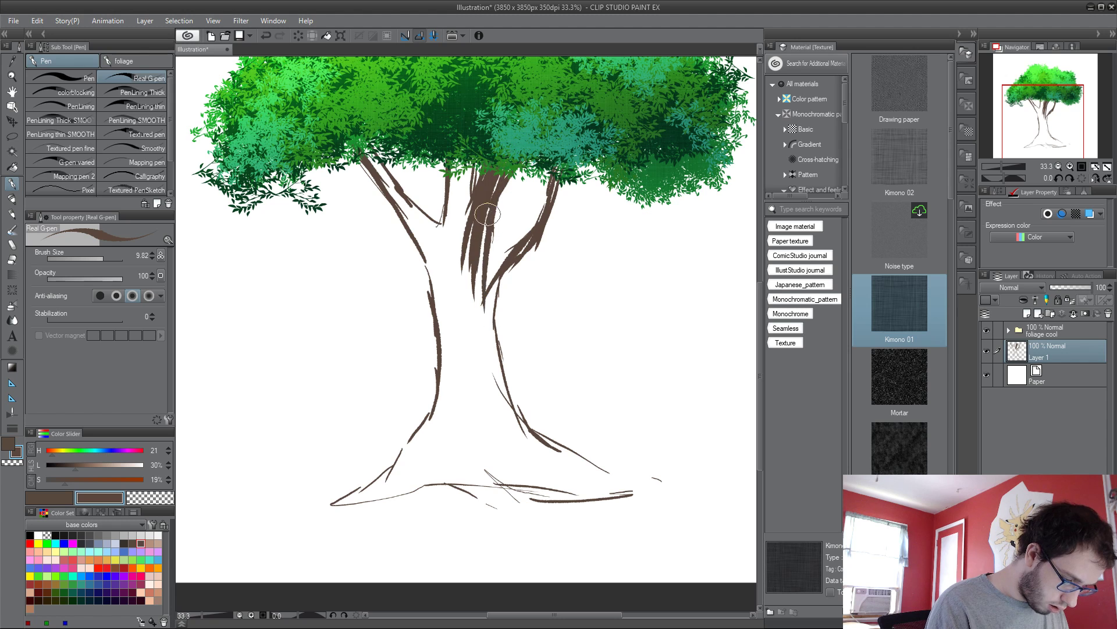
left_click_drag(501, 204, 477, 340)
mouse_move(504, 227)
left_mouse_down()
mouse_move(491, 328)
mouse_move(499, 399)
left_mouse_up()
mouse_move(468, 168)
left_mouse_down()
mouse_move(468, 274)
mouse_move(451, 313)
left_mouse_up()
Step: Fill the left branch with brown strokes and add a small side twig beneath the foliage
left_click_drag(364, 157, 445, 285)
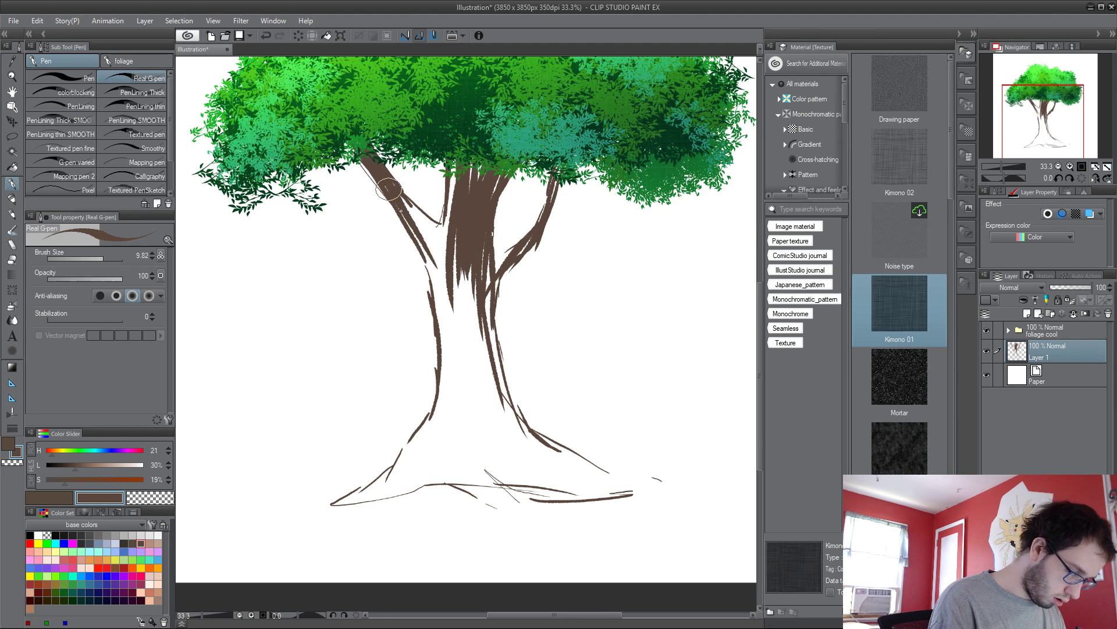
left_click_drag(378, 179, 445, 294)
left_click_drag(413, 219, 448, 262)
mouse_move(340, 163)
left_mouse_down()
mouse_move(395, 217)
mouse_move(428, 273)
left_mouse_up()
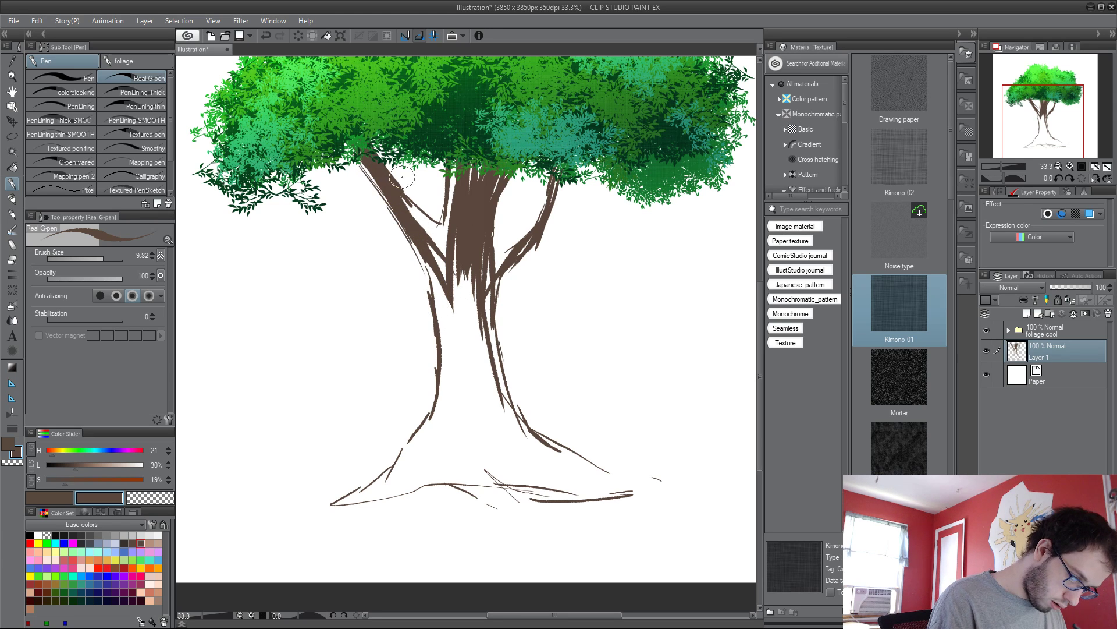
mouse_move(401, 174)
left_mouse_down()
mouse_move(439, 225)
mouse_move(403, 183)
mouse_move(408, 195)
mouse_move(352, 172)
left_mouse_up()
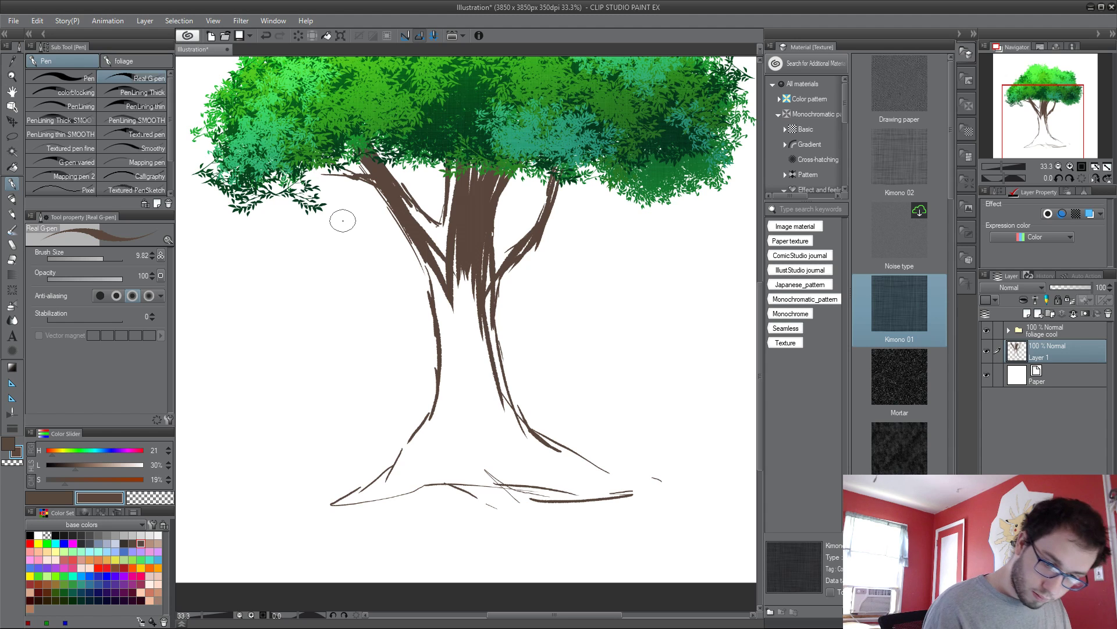
Step: Set the Real G-pen size to 1 and draw thin bark lines down the trunk and around the roots
left_click(1032, 193)
left_click(1060, 235)
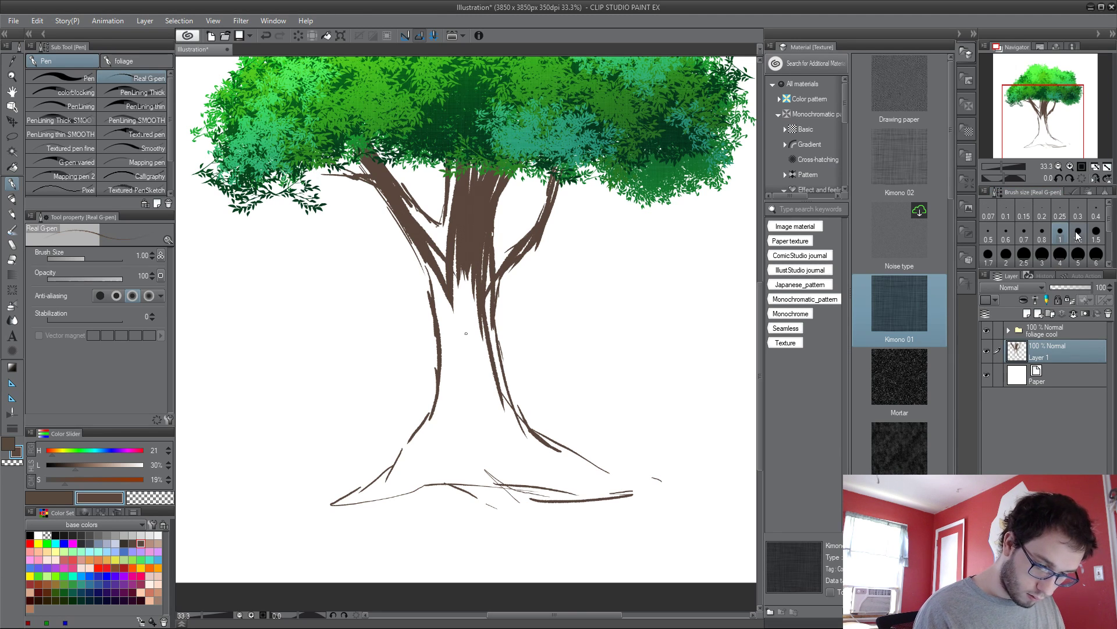
left_click_drag(442, 287, 445, 393)
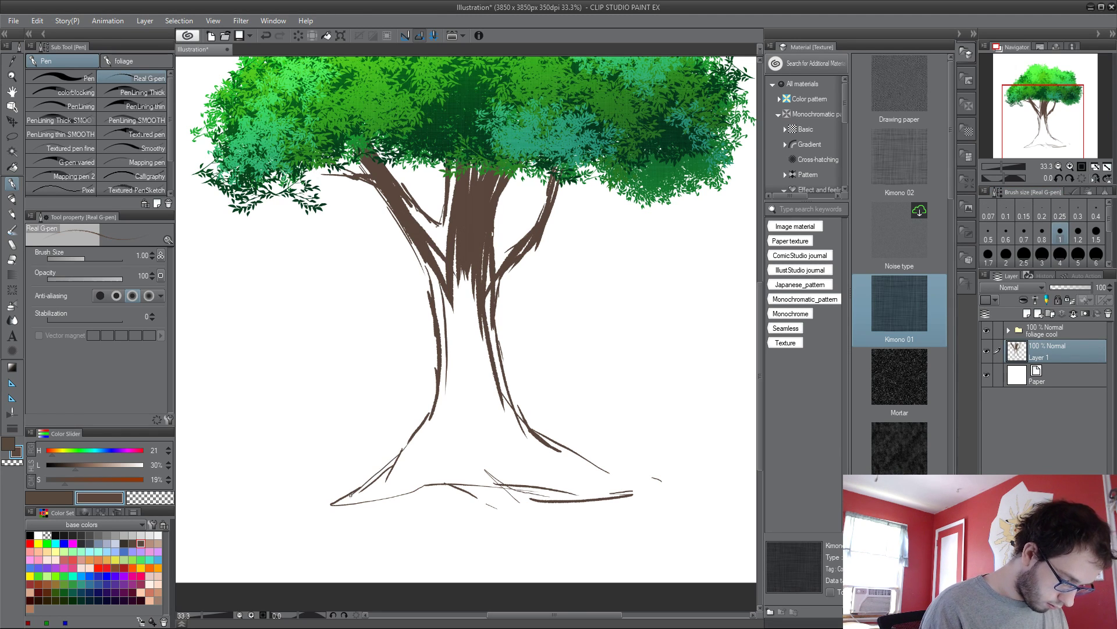
mouse_move(312, 510)
left_mouse_down()
mouse_move(426, 483)
mouse_move(576, 502)
mouse_move(603, 495)
left_mouse_up()
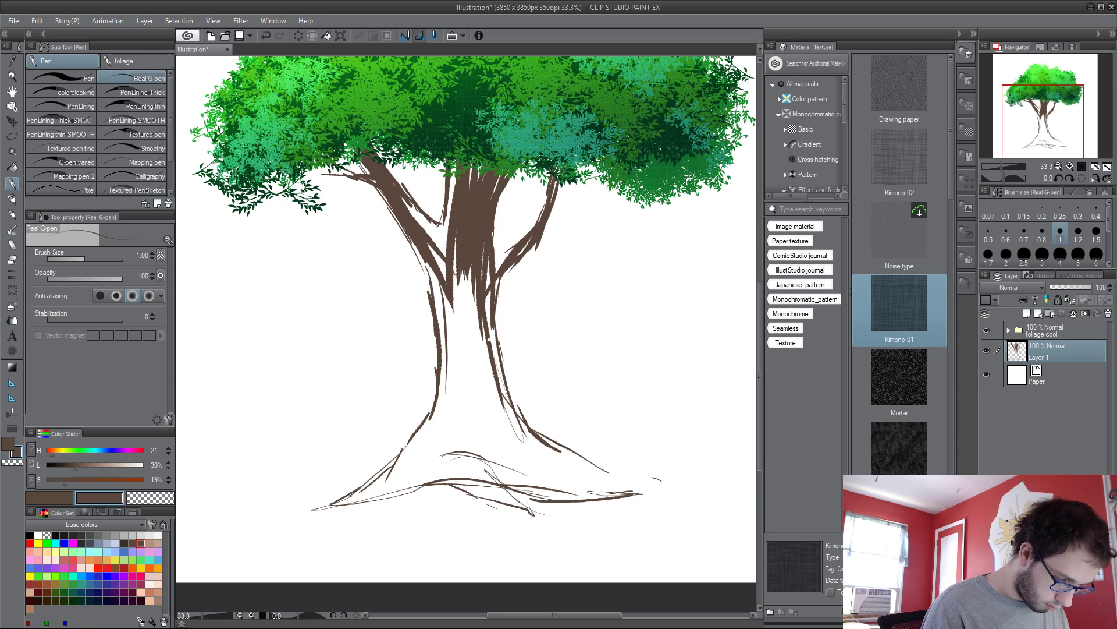
left_click_drag(452, 277, 472, 435)
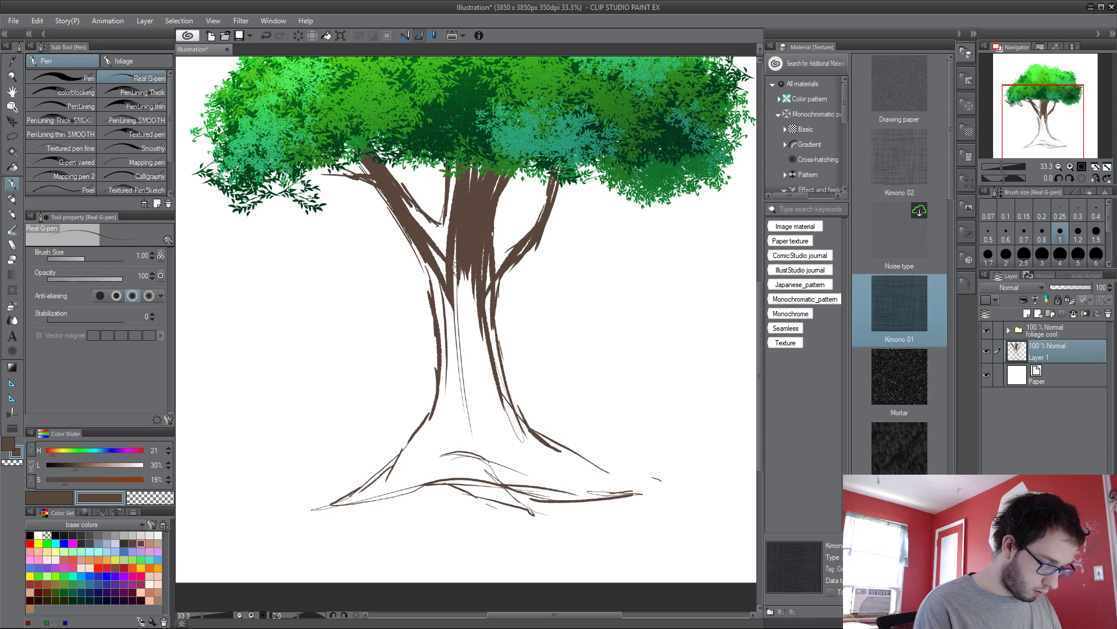
left_click_drag(448, 302, 468, 444)
Step: Add a layer directly above the paper and fill the tree's silhouette with the Pen in dark grey-brown (H 33, L 19%, S 9%)
left_click(1003, 380)
left_click(1027, 313)
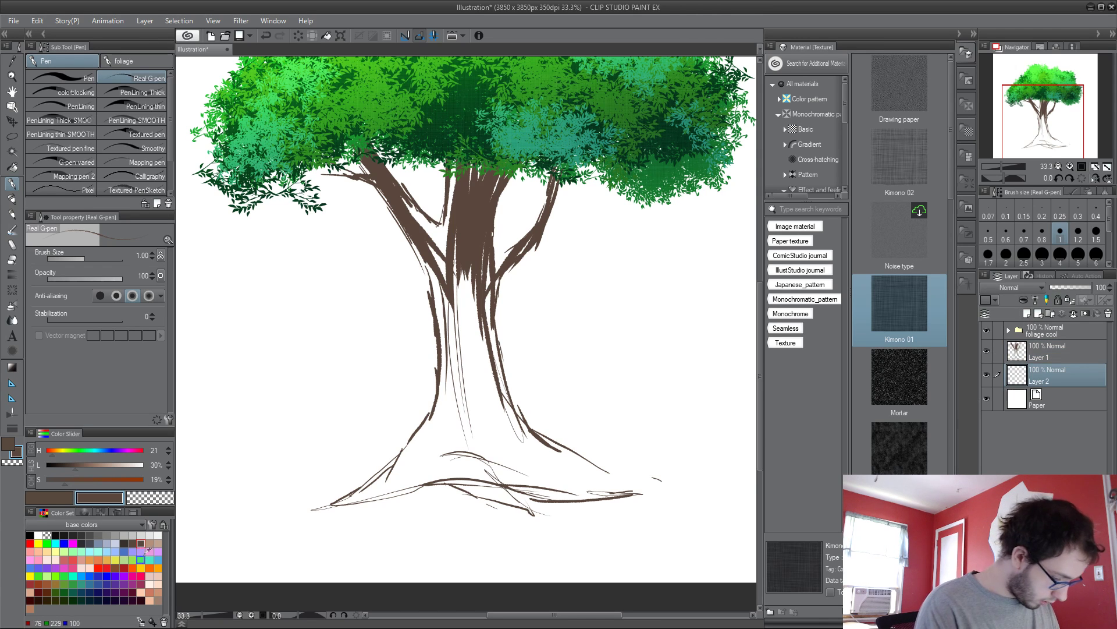
left_click(124, 543)
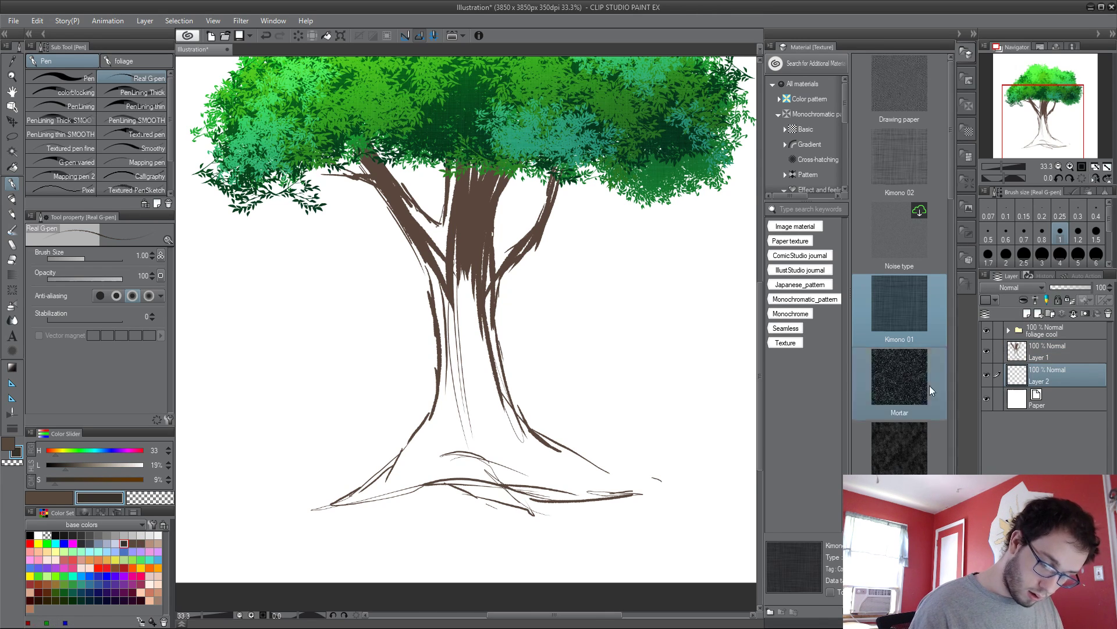
left_click(70, 77)
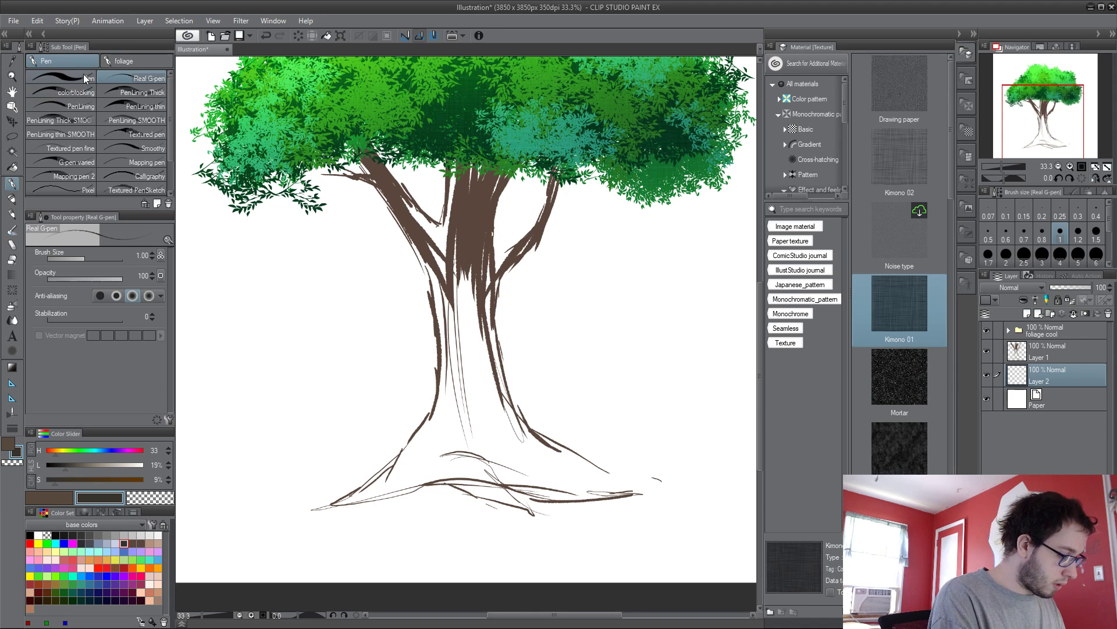
mouse_move(416, 480)
left_mouse_down()
mouse_move(355, 501)
mouse_move(434, 447)
mouse_move(456, 410)
mouse_move(459, 274)
mouse_move(472, 345)
mouse_move(483, 169)
mouse_move(456, 145)
mouse_move(460, 198)
left_mouse_up()
mouse_move(503, 156)
left_mouse_down()
mouse_move(476, 252)
mouse_move(499, 280)
mouse_move(557, 173)
mouse_move(514, 257)
mouse_move(485, 277)
mouse_move(471, 225)
mouse_move(385, 188)
mouse_move(404, 199)
mouse_move(450, 301)
mouse_move(364, 157)
mouse_move(339, 170)
mouse_move(418, 210)
mouse_move(464, 387)
mouse_move(441, 428)
mouse_move(442, 346)
mouse_move(482, 409)
mouse_move(478, 369)
mouse_move(489, 355)
mouse_move(465, 448)
mouse_move(495, 467)
mouse_move(460, 461)
mouse_move(506, 499)
mouse_move(500, 480)
mouse_move(357, 501)
mouse_move(467, 391)
mouse_move(449, 423)
mouse_move(587, 479)
mouse_move(518, 432)
mouse_move(581, 472)
mouse_move(575, 458)
mouse_move(515, 451)
mouse_move(580, 493)
left_mouse_up()
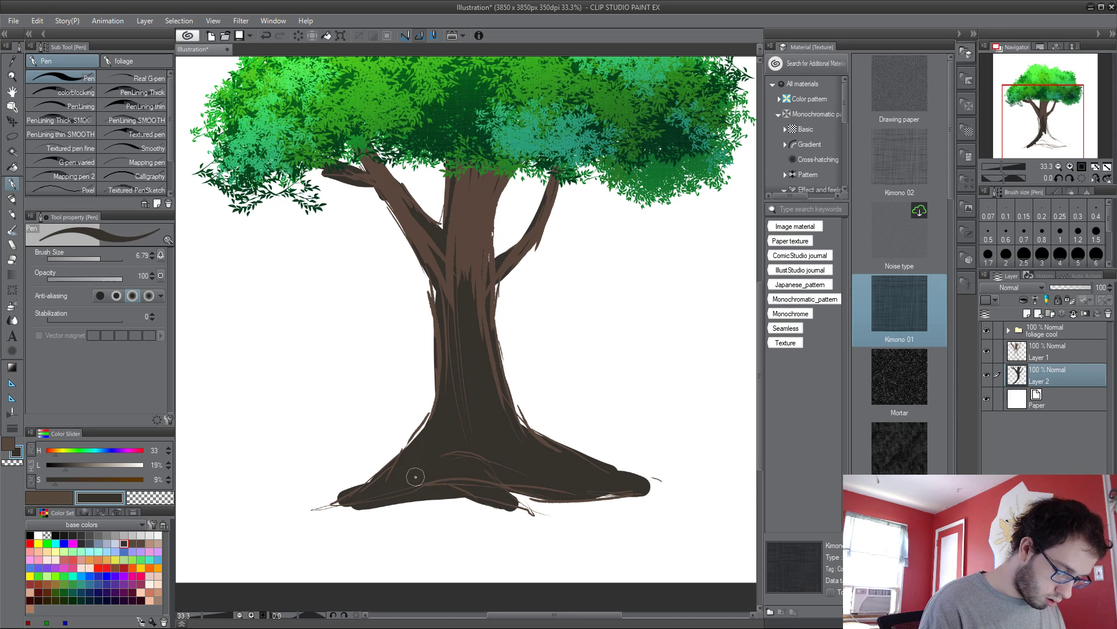
Step: On Layer 1, draw fine bark lines over the dark trunk and roots with the Real G-pen in the sampled brown
left_click(1012, 350)
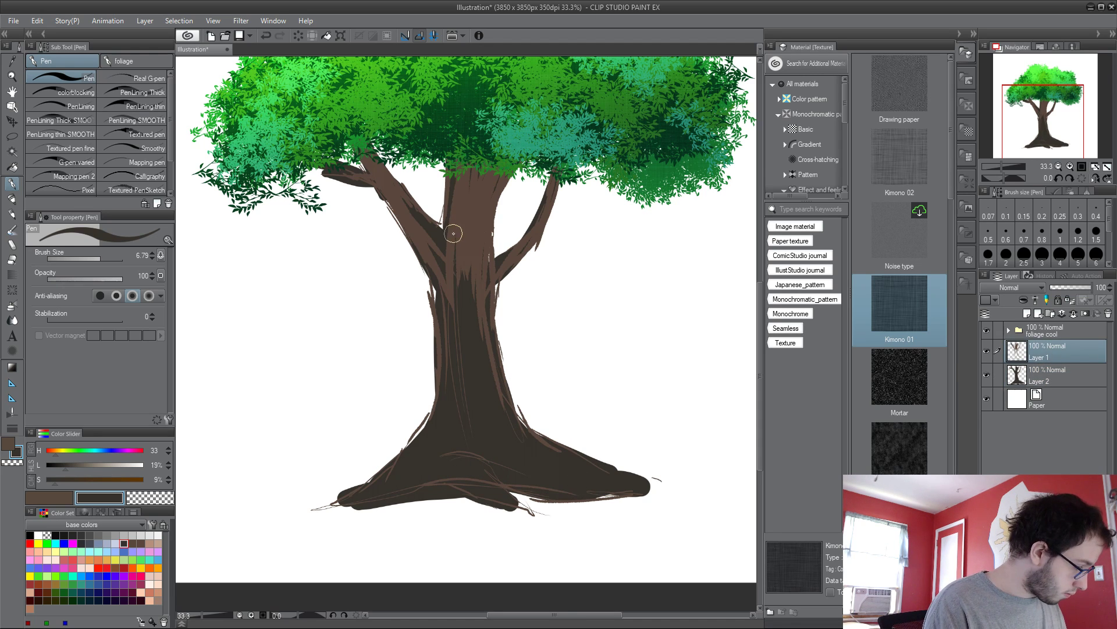
left_click(485, 203, "alt")
left_click(143, 78)
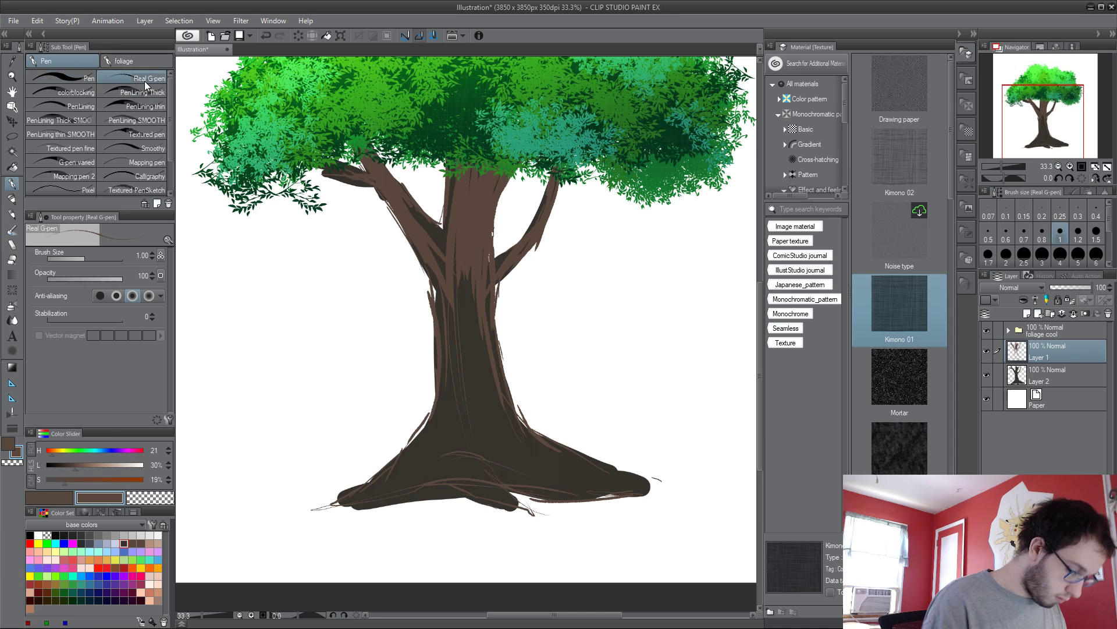
left_click_drag(403, 480, 456, 384)
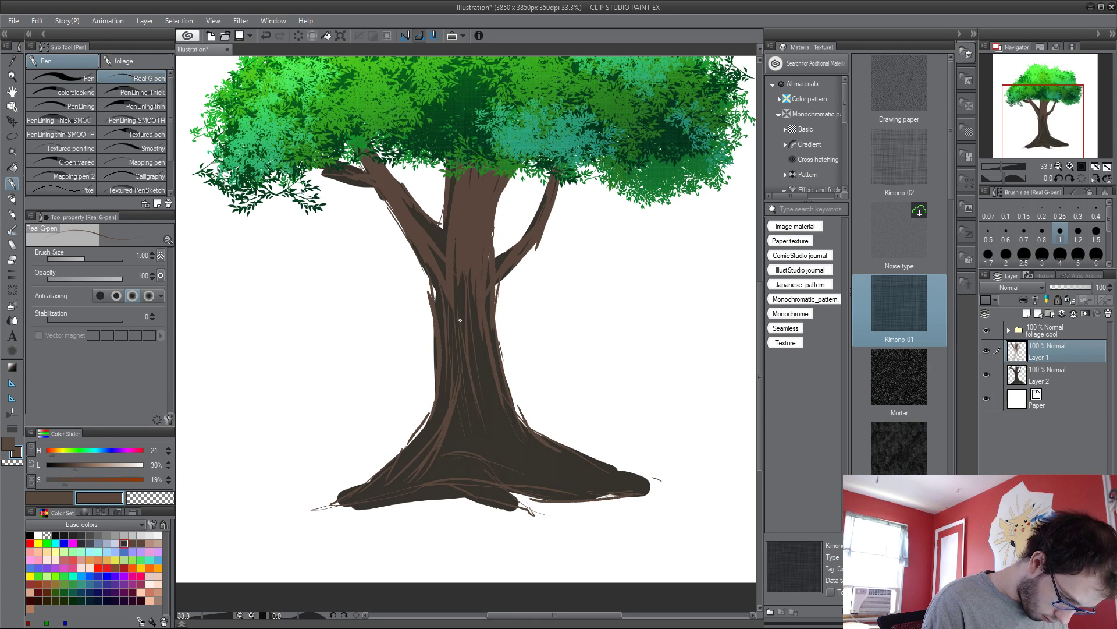
left_click_drag(476, 308, 497, 440)
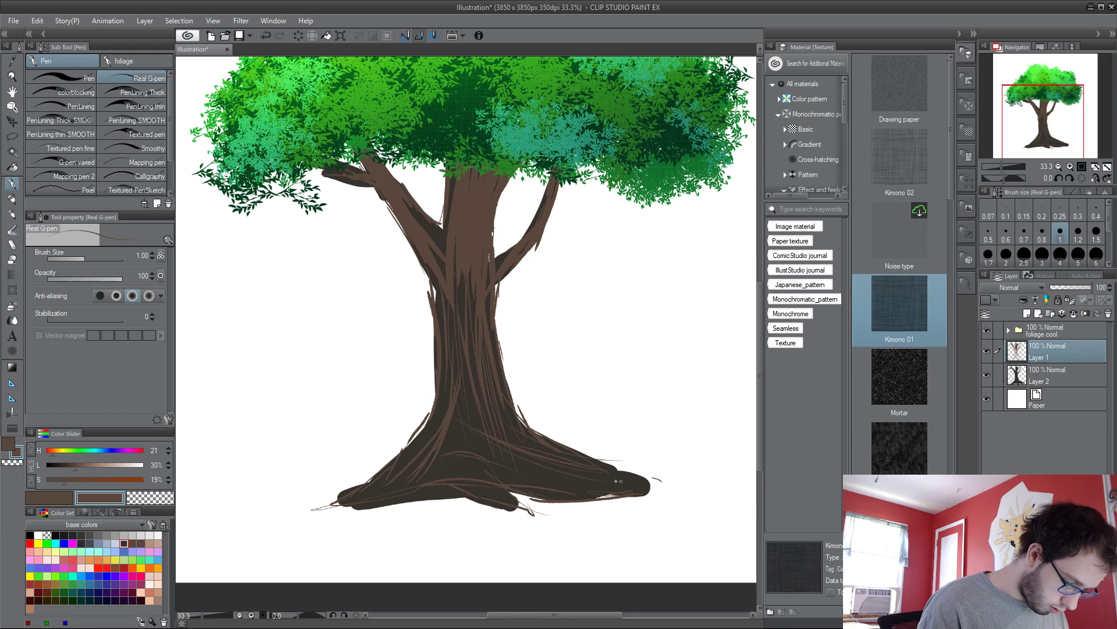
mouse_move(578, 476)
left_mouse_down()
mouse_move(473, 450)
mouse_move(464, 379)
left_mouse_up()
left_click_drag(470, 459, 463, 397)
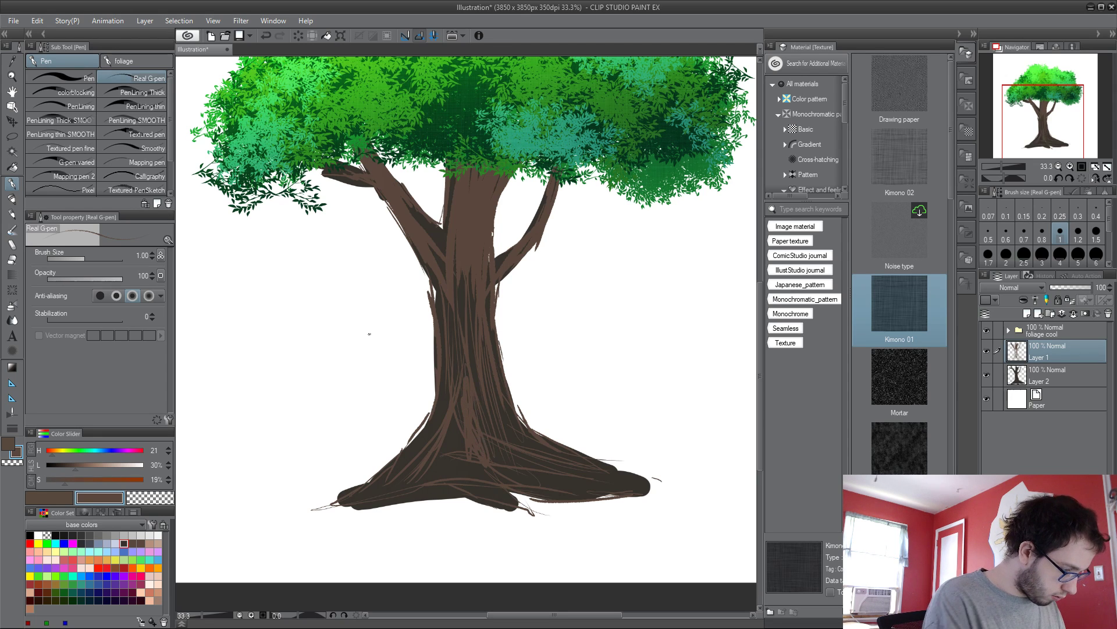
Step: Paint broader brown patches over the lower trunk and roots with the Pen at size 6.79
left_click(61, 78)
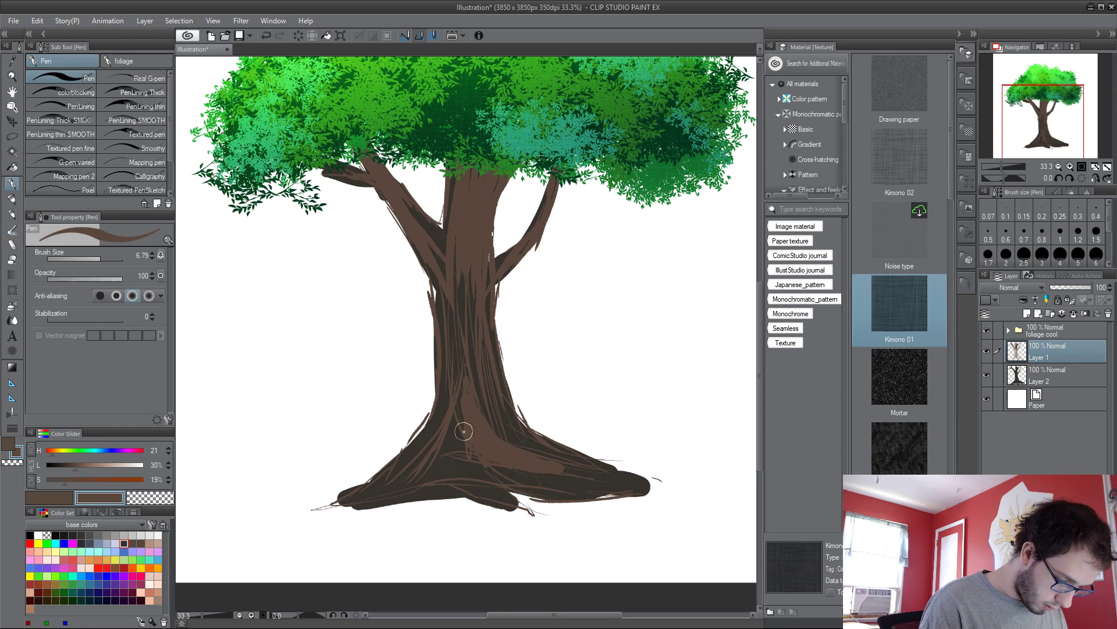
mouse_move(464, 432)
left_mouse_down()
mouse_move(392, 492)
mouse_move(449, 405)
mouse_move(367, 492)
mouse_move(495, 465)
mouse_move(577, 477)
mouse_move(494, 394)
mouse_move(467, 351)
left_mouse_up()
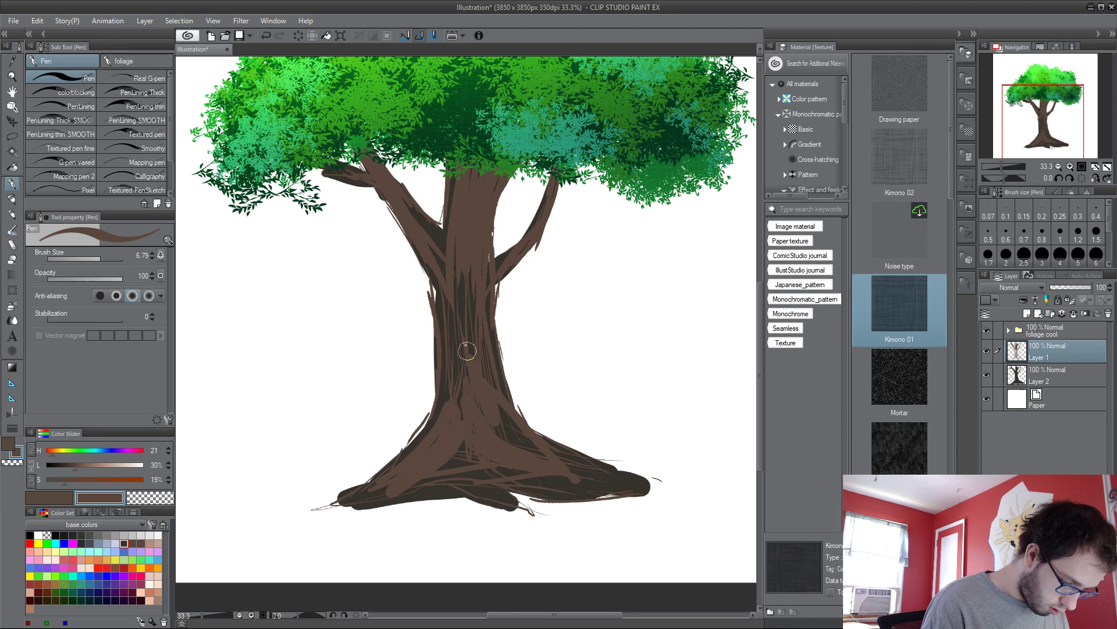
left_click(55, 497)
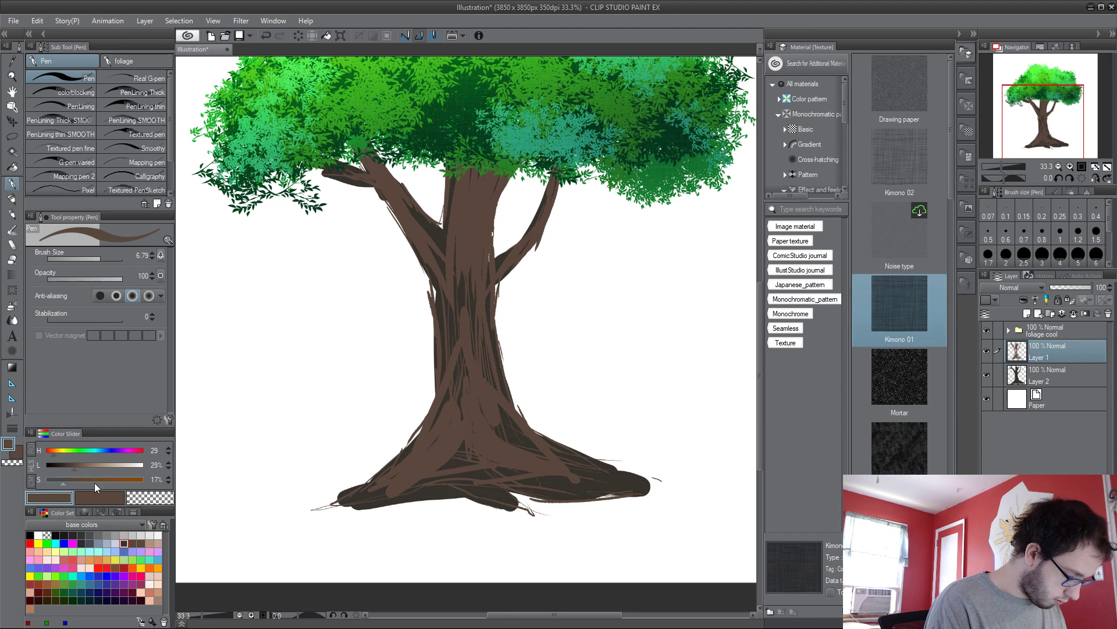
left_click(99, 497)
Step: Refine the roots with thin Real G-pen lines, undo the last two strokes, and carve thin gaps in the upper trunk using transparent color
left_click(142, 78)
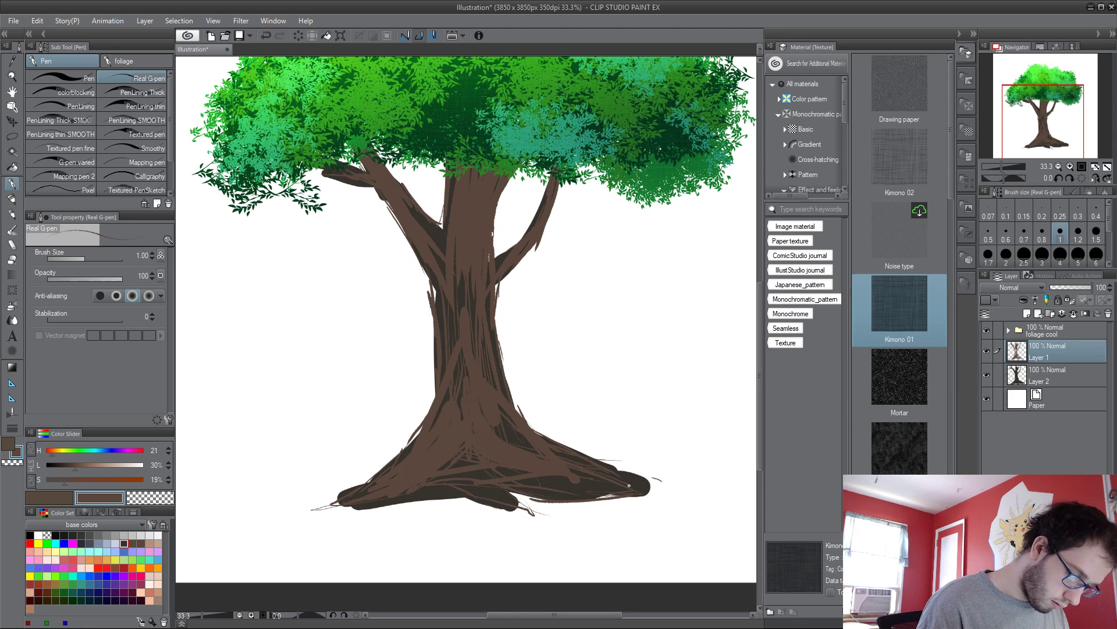
key("ctrl+z")
key("ctrl+z")
left_click(166, 499)
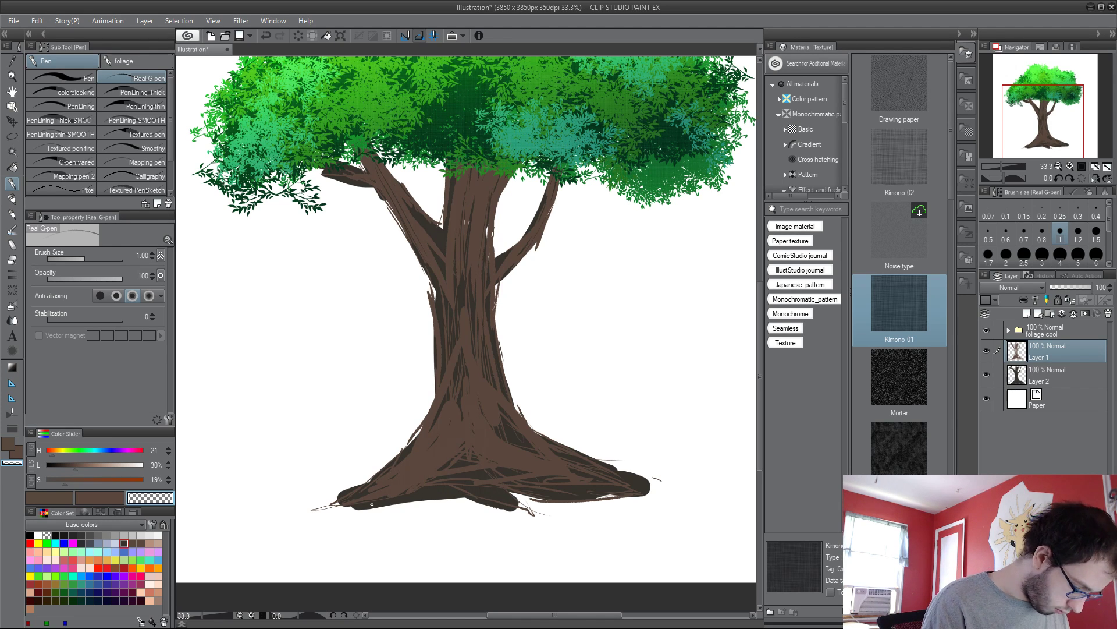
Step: Try a light tan trunk stroke, and streak bark highlights down the trunk and branches in lighter brown (H 21, L 38%, S 19%)
left_click(150, 543)
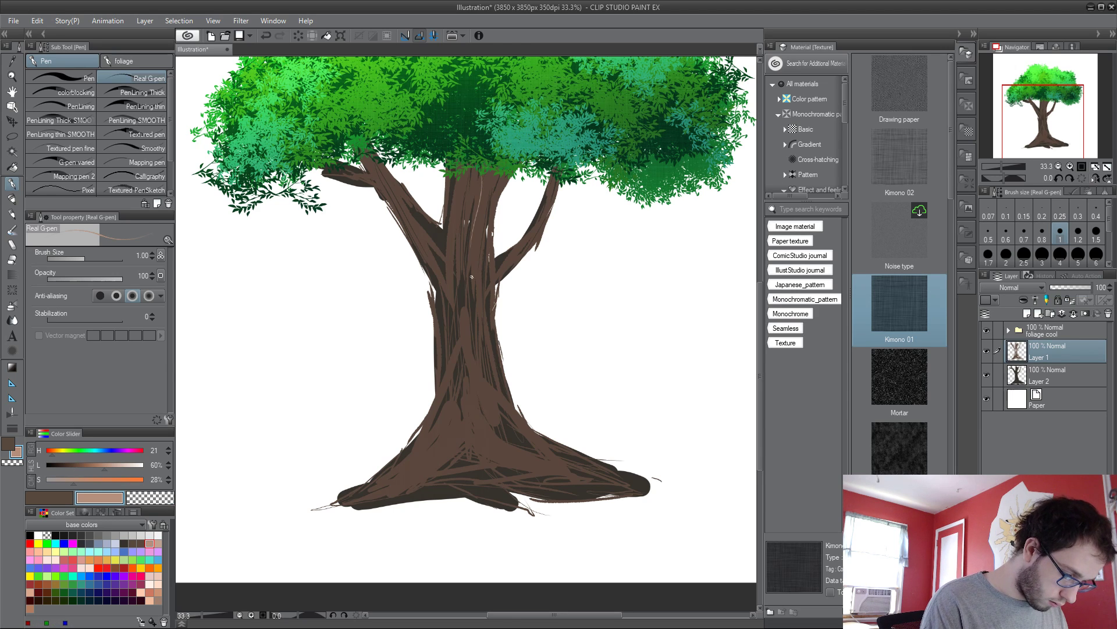
left_click_drag(477, 180, 469, 315)
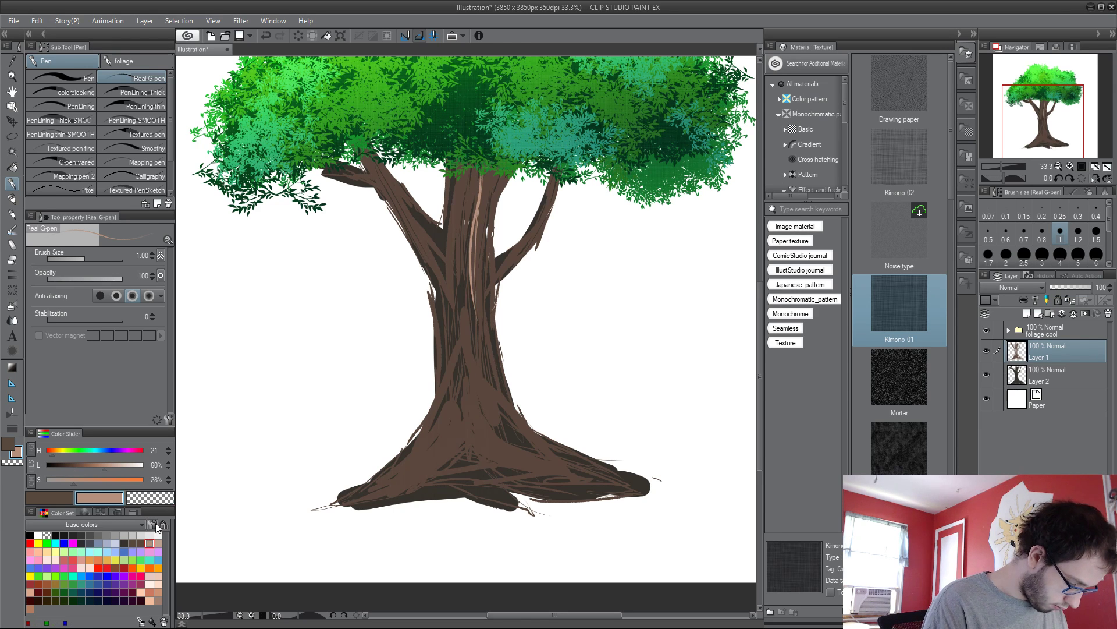
left_click(141, 543)
left_click_drag(75, 466, 82, 467)
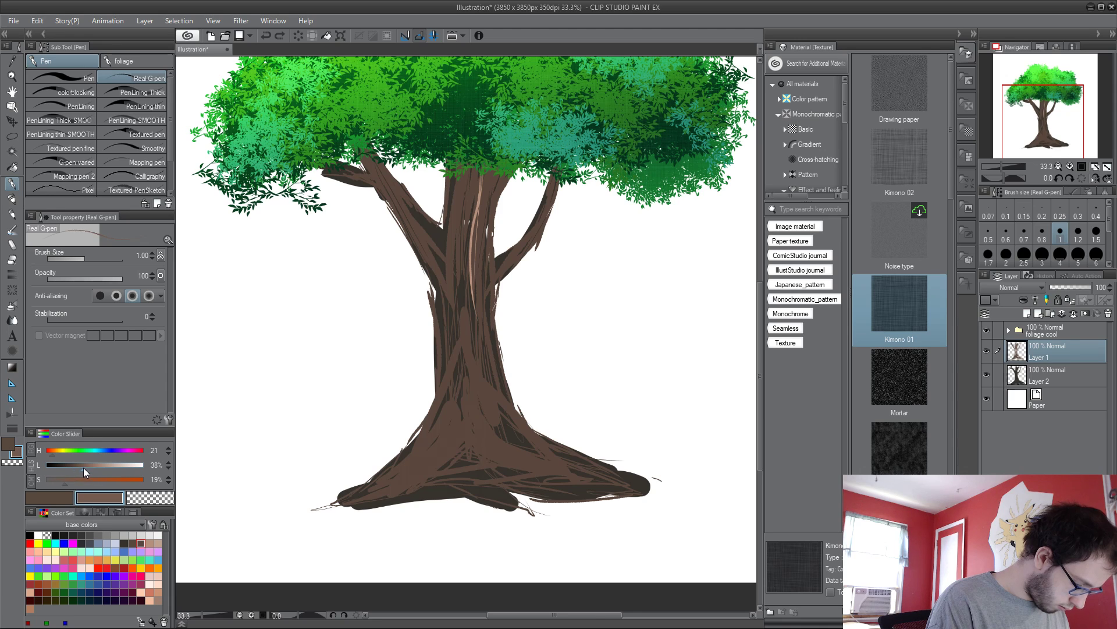
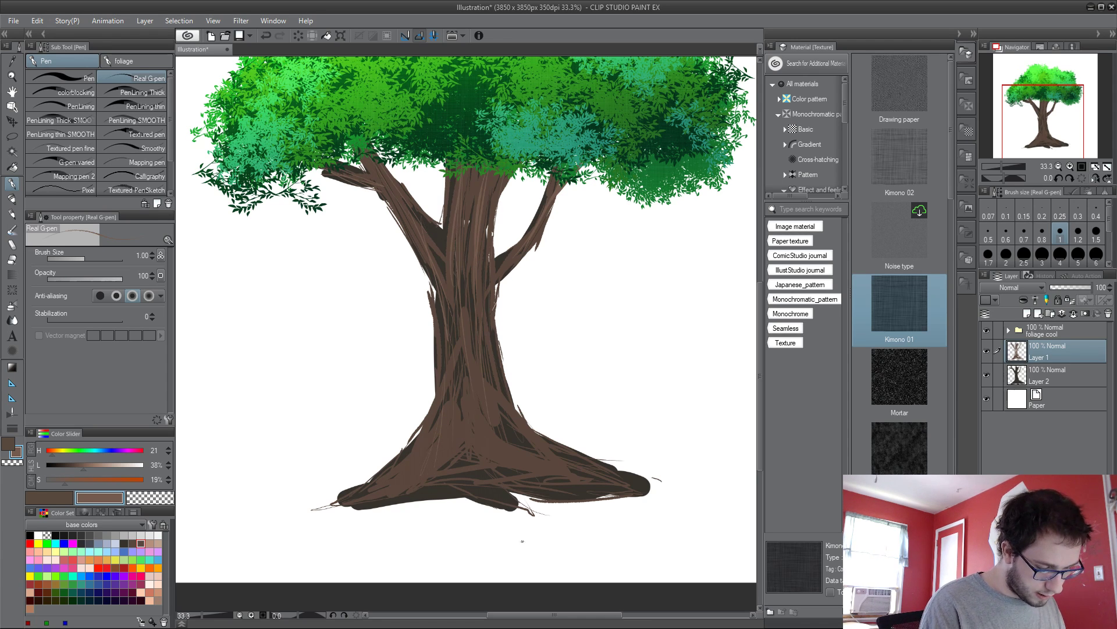
left_click_drag(486, 329, 528, 460)
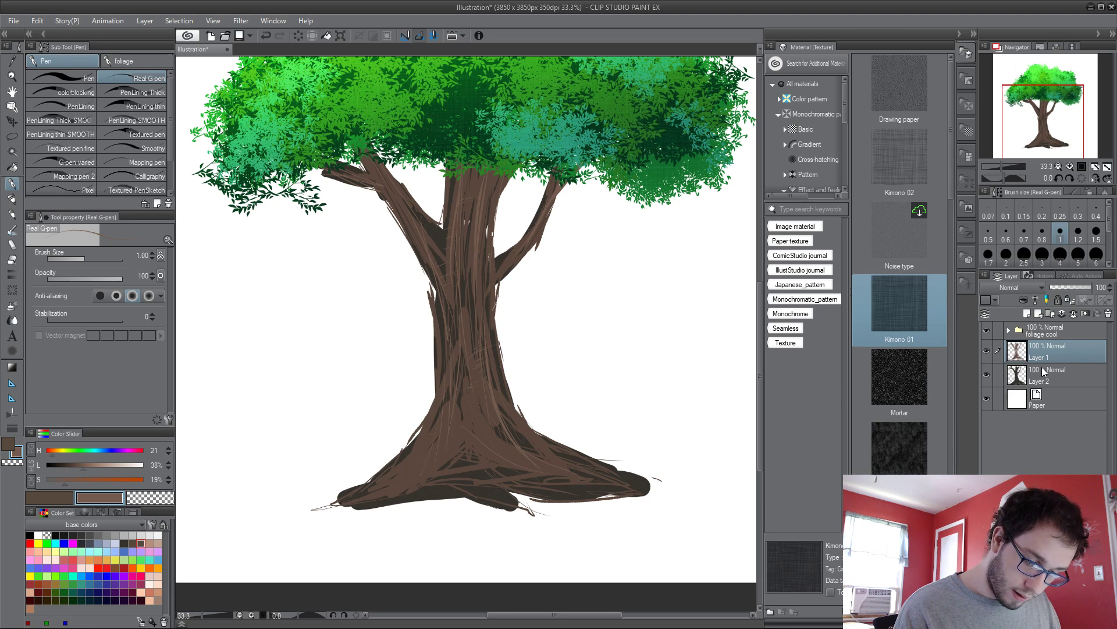
Step: Group Layer 1 and Layer 2 in a new folder and add an empty layer clipped to that folder
left_click(1052, 313)
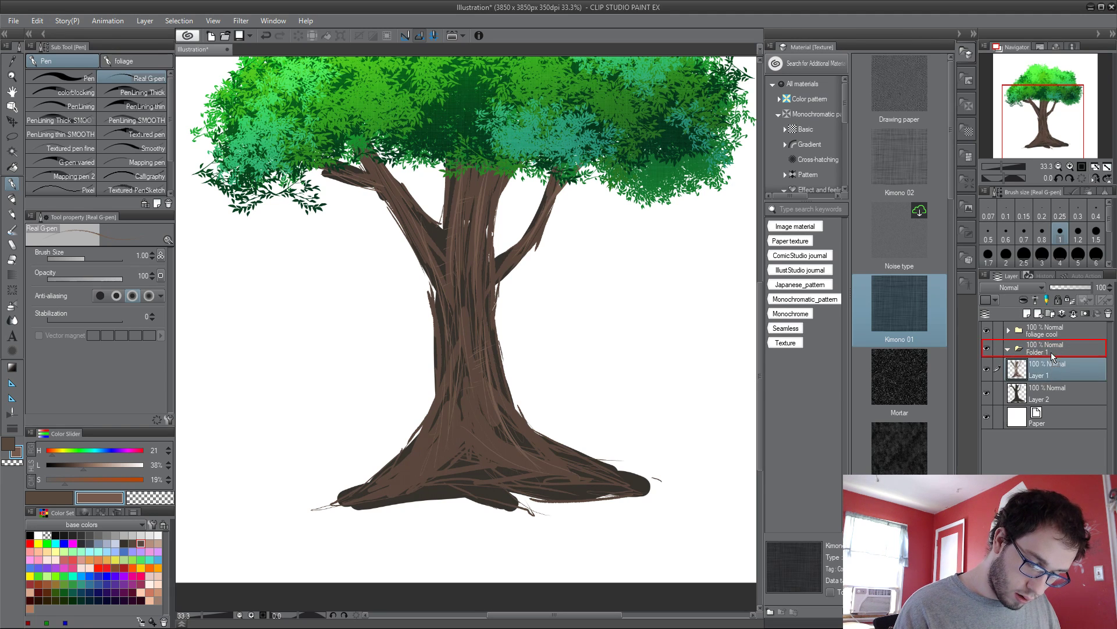
left_click_drag(1054, 395, 1046, 347)
left_click(1042, 348)
left_click(1027, 314)
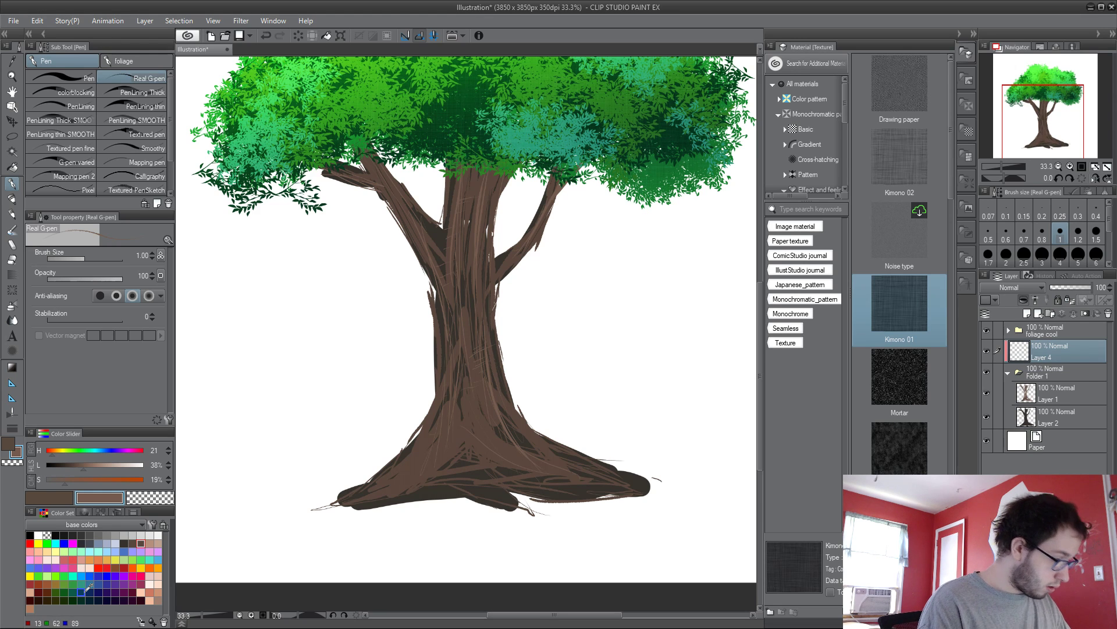
Step: Set Layer 4 to Multiply and shade the lower trunk and roots red (H 0, S 70%) with the Soft airbrush
left_click(1019, 288)
left_click(1020, 356)
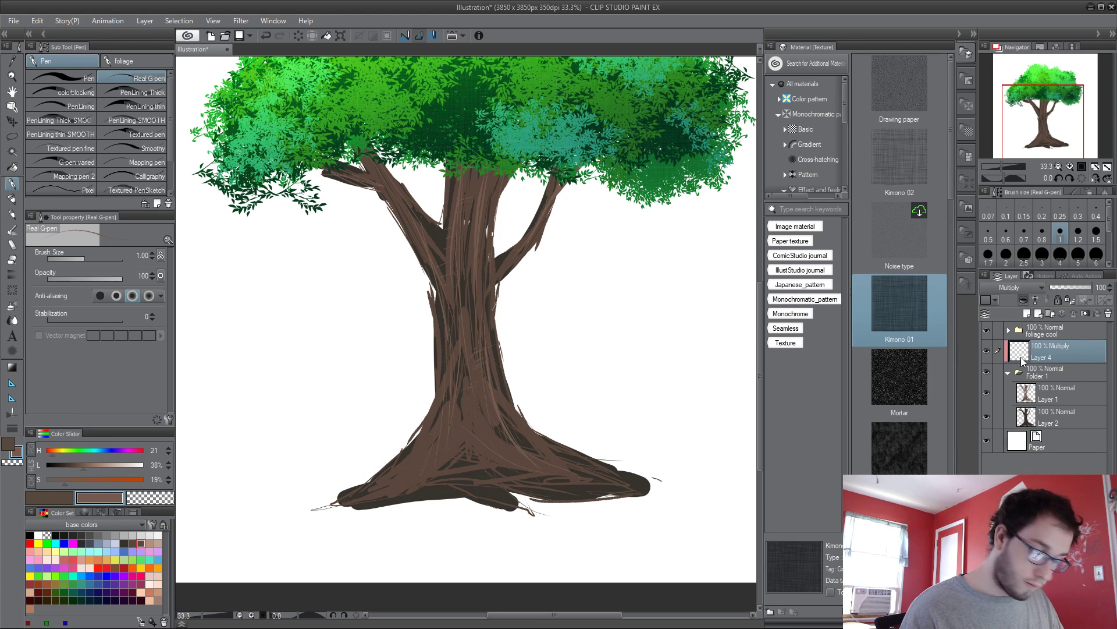
key("b")
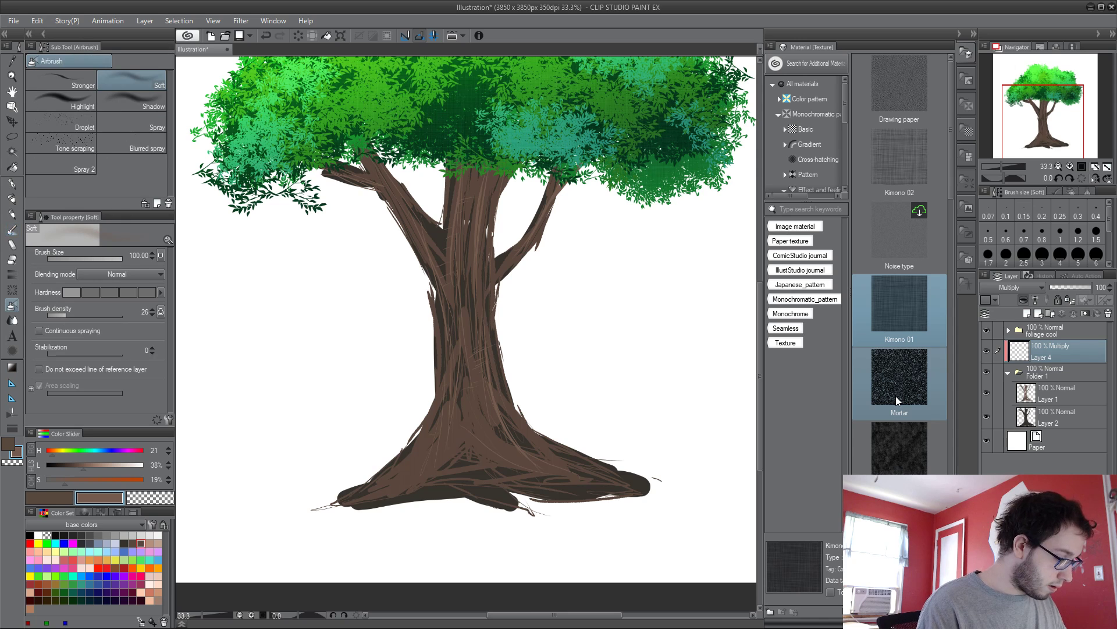
left_click(122, 567)
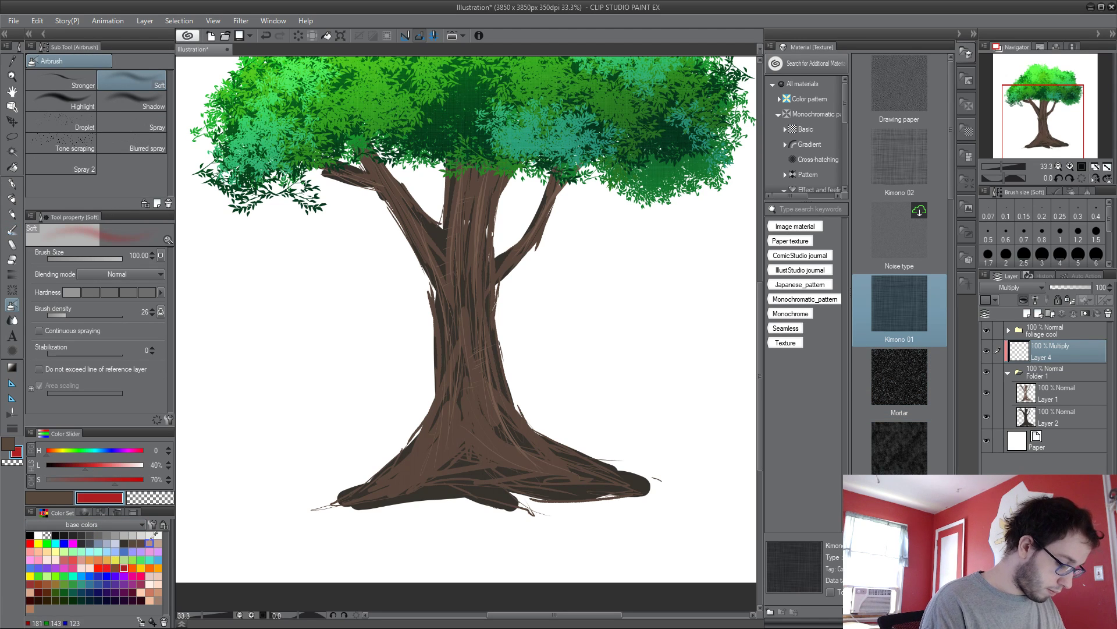
left_click_drag(390, 524, 635, 497)
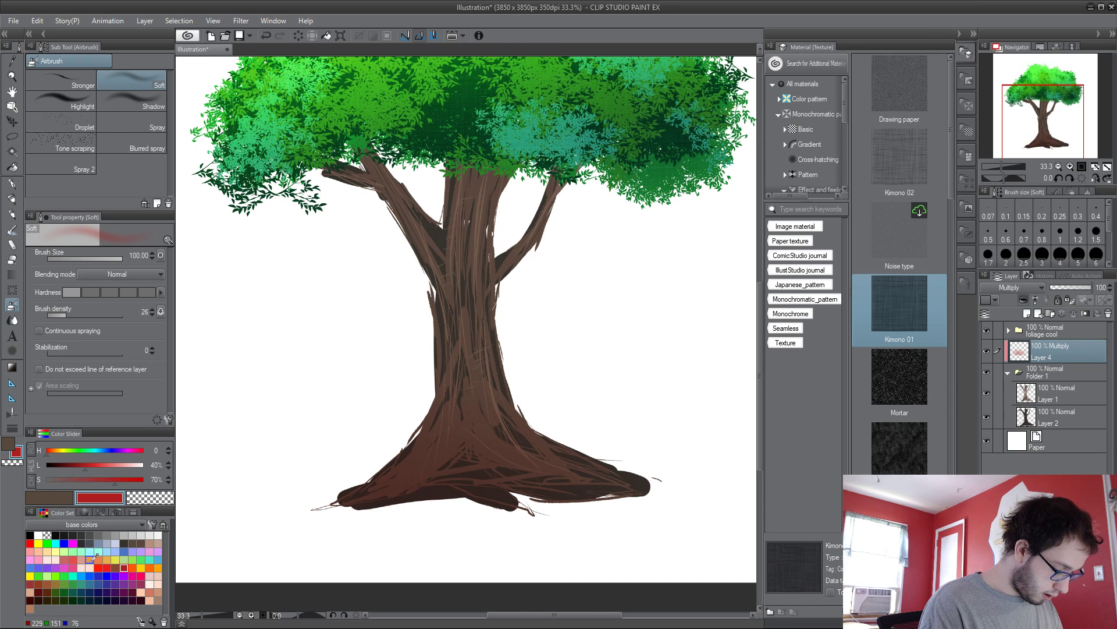
Step: Try a yellow (H 60, L 60%, S 75%) airbrush tint down the trunk on the Multiply layer, and undo it
left_click(115, 559)
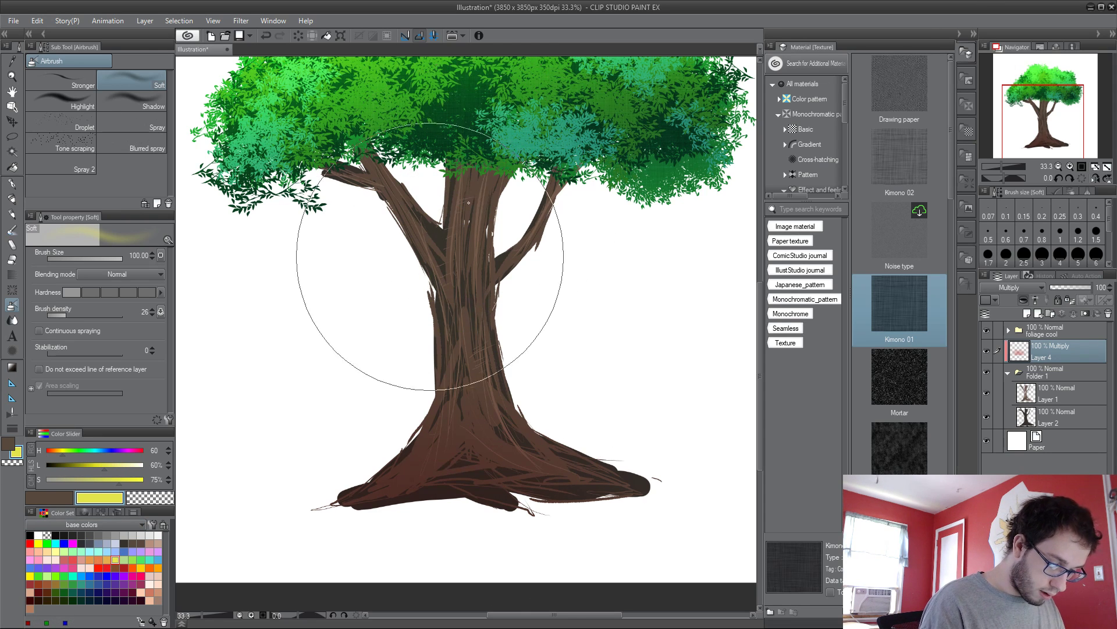
mouse_move(457, 286)
left_mouse_down()
mouse_move(544, 419)
mouse_move(529, 499)
left_mouse_up()
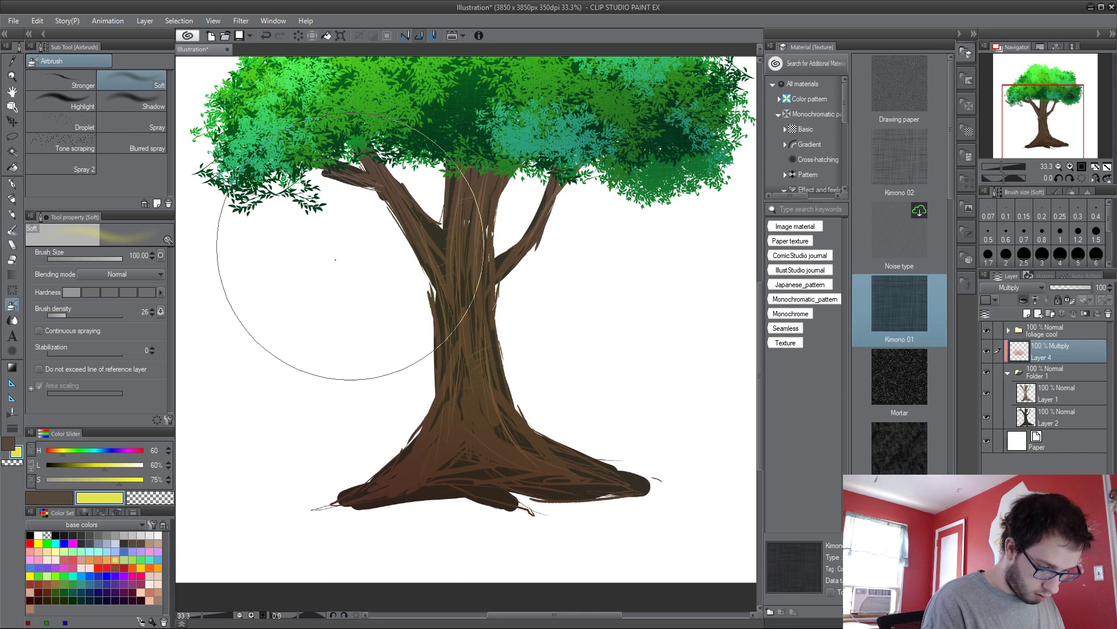
key("ctrl+z")
Step: Airbrush orange (H 21, L 60%) over the trunk and dark purple (H 279, L 20%) over the roots, with layer opacity at 67%
left_click(99, 560)
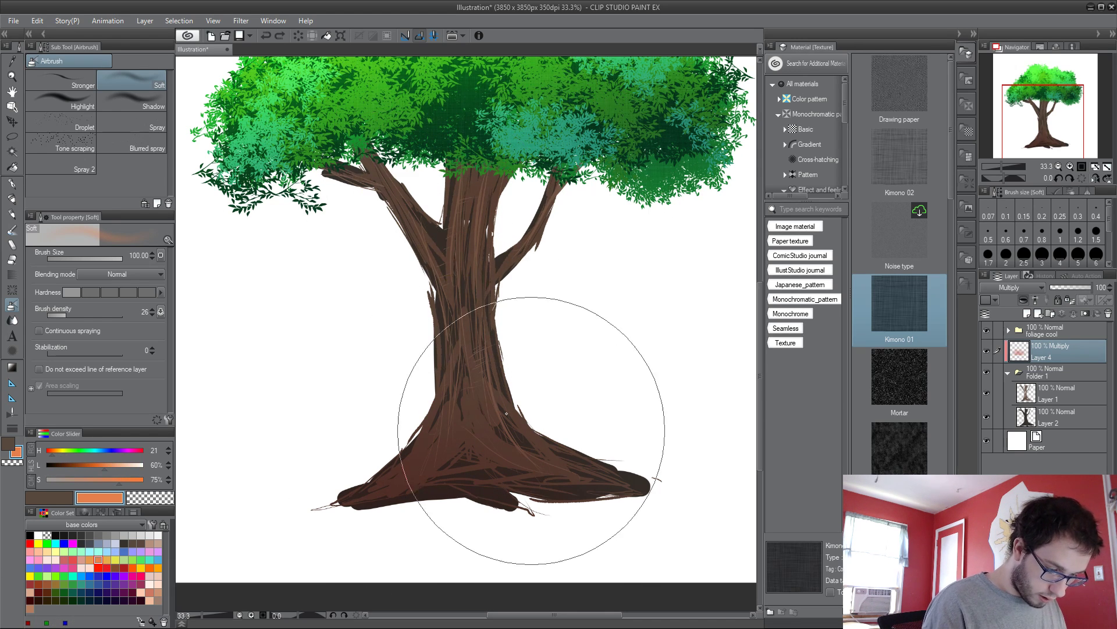
left_click_drag(531, 430, 541, 337)
left_click(115, 591)
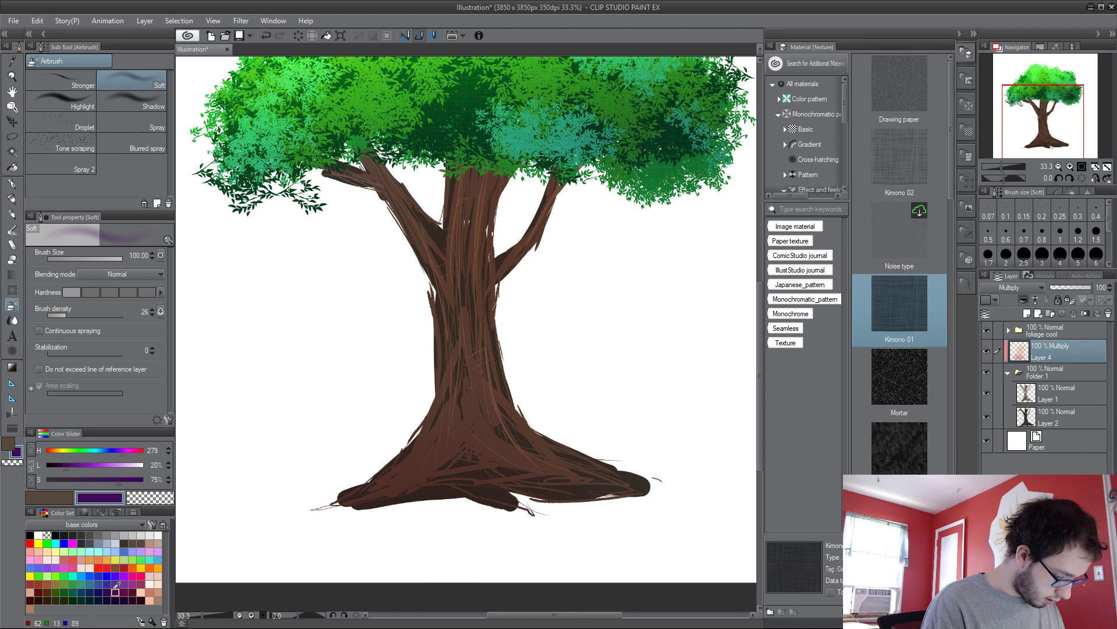
mouse_move(320, 489)
left_mouse_down()
mouse_move(654, 498)
mouse_move(452, 473)
mouse_move(424, 457)
left_mouse_up()
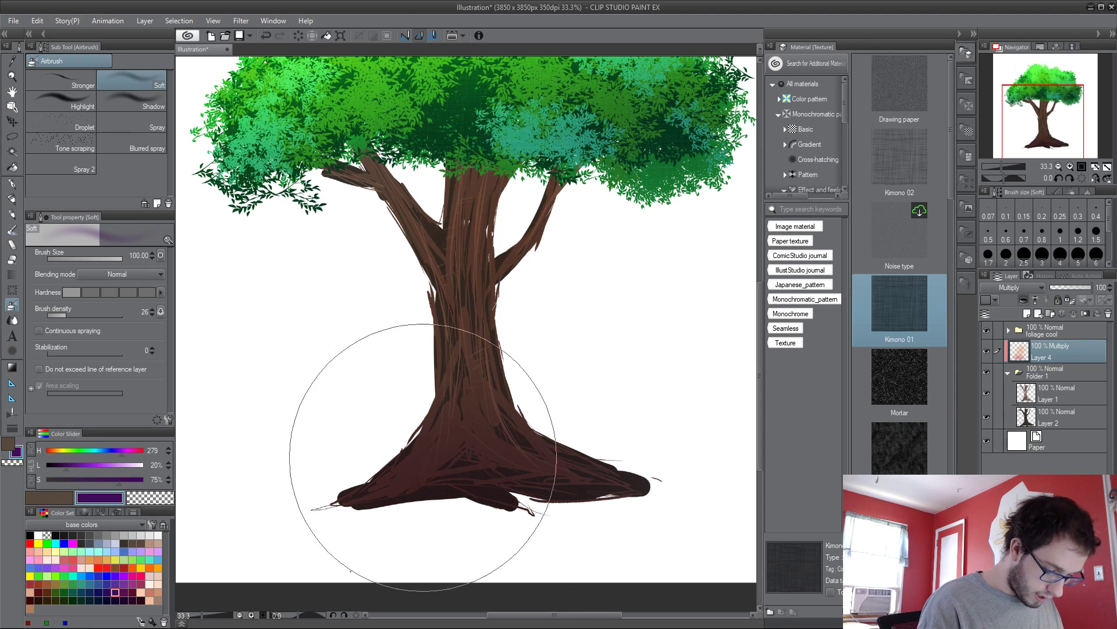
left_click_drag(1074, 289, 1078, 286)
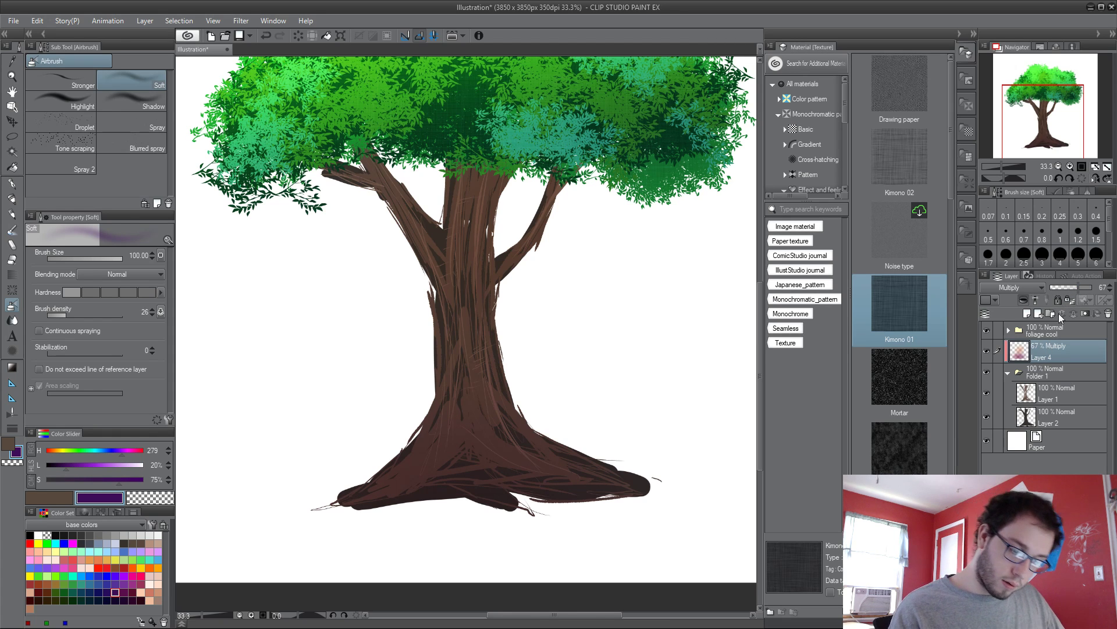
Step: Place the Kimono 01 texture directly above Folder 1 and clip it to the folder
left_click(1054, 387)
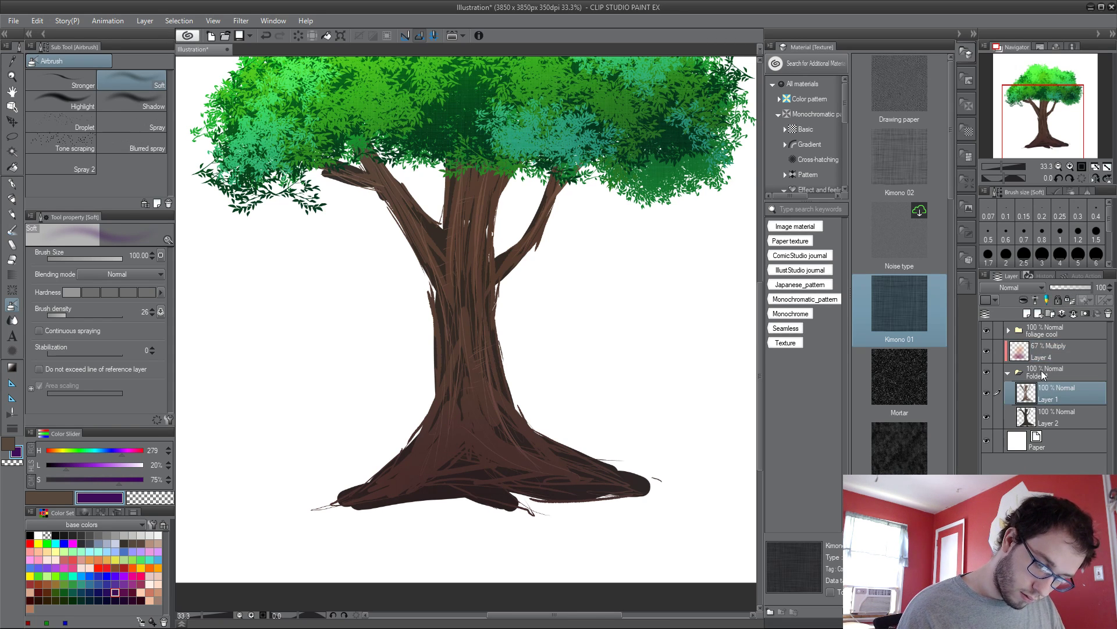
left_click(1043, 372)
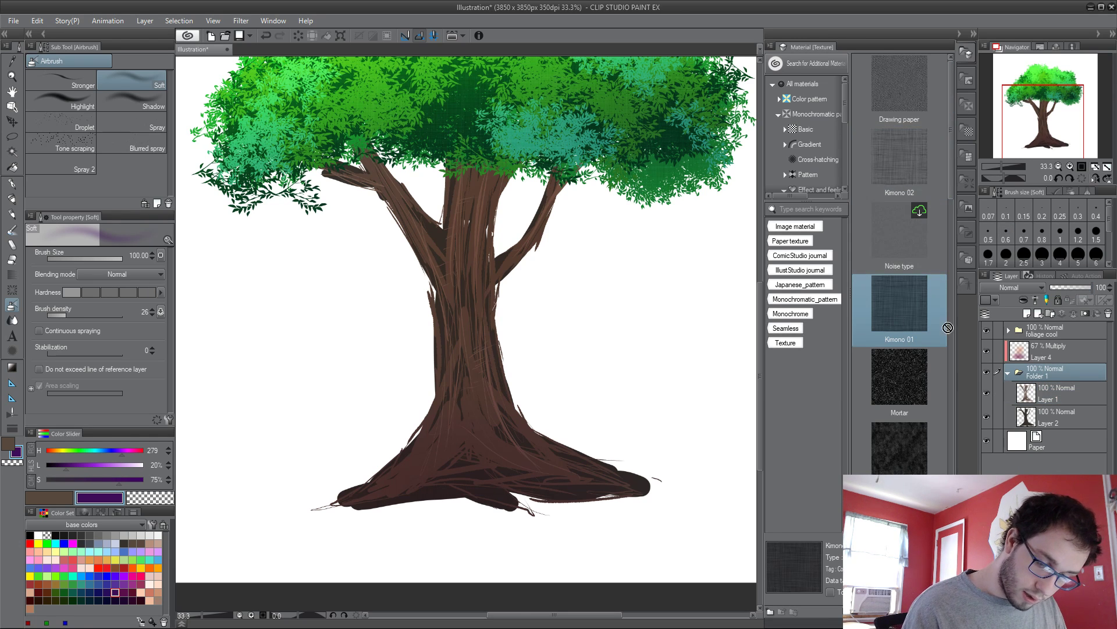
left_click_drag(948, 328, 1043, 363)
left_click(1035, 301)
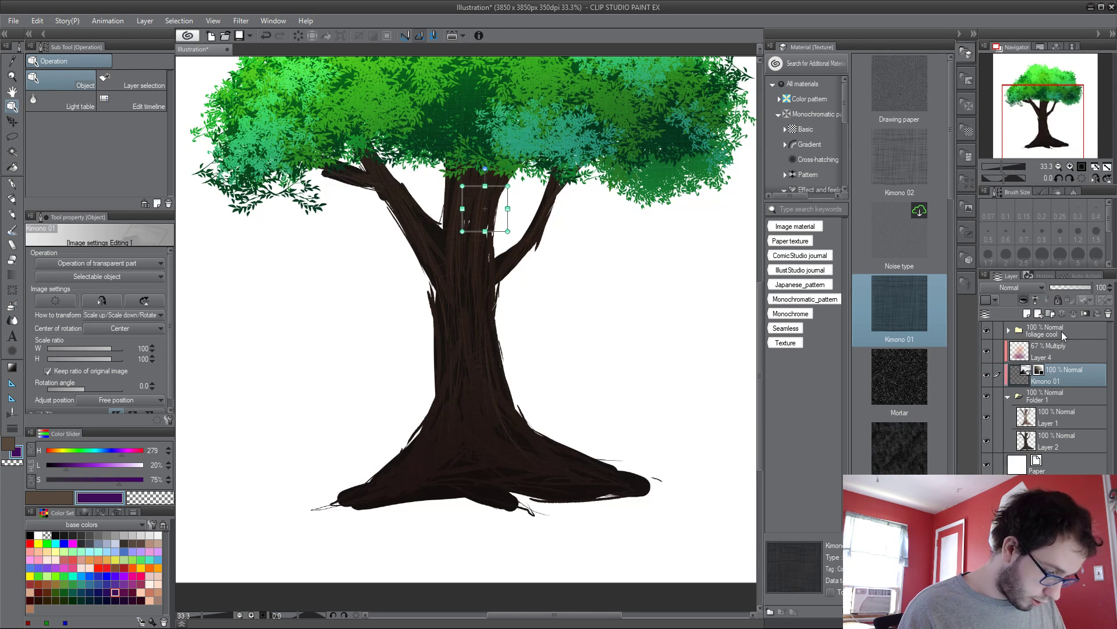
Step: Set the Kimono 01 texture layer to Overlay blending at 12% opacity
left_click(1010, 287)
left_click(1009, 459)
left_click_drag(1073, 285, 1055, 289)
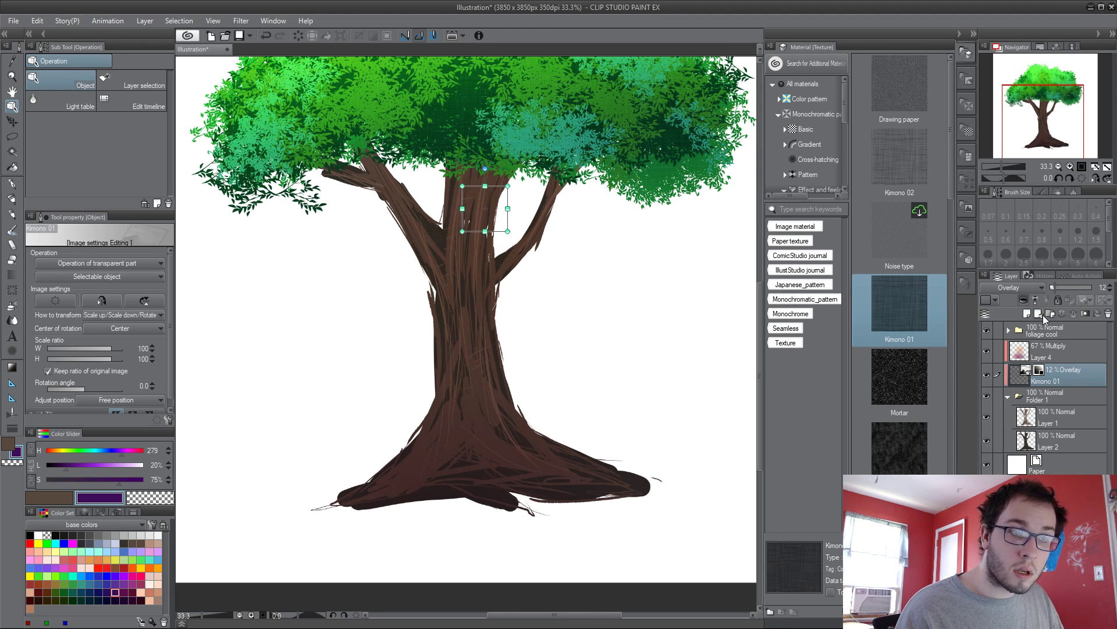
Step: Examine the overlaid texture on the trunk bark up close and against the whole tree
key("ctrl+plus")
key("ctrl+plus")
left_click_drag(509, 430, 538, 552)
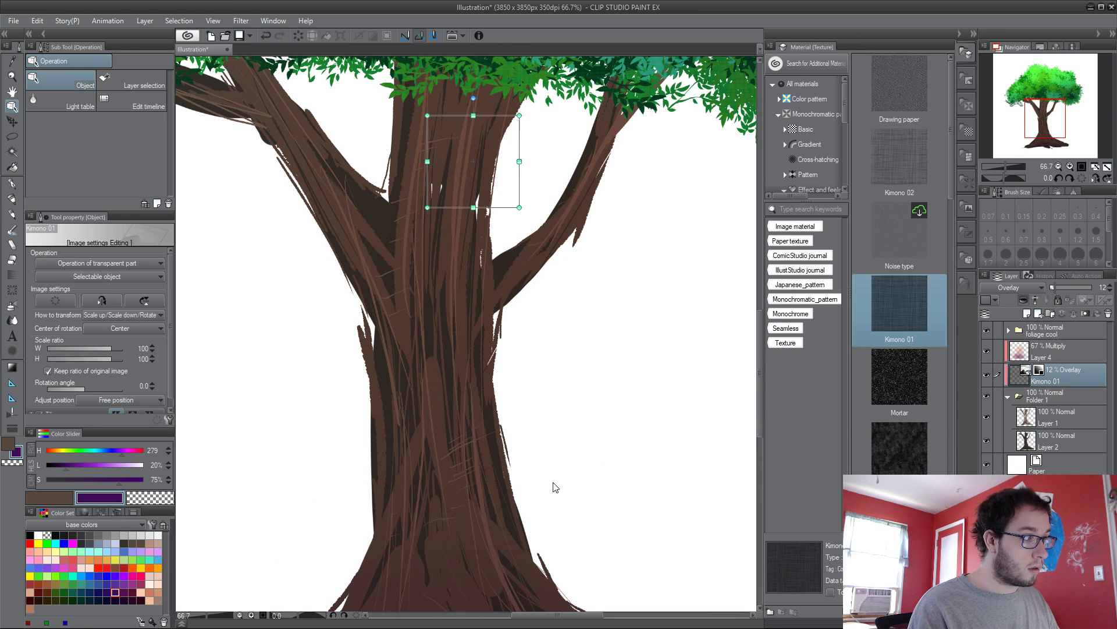
left_click_drag(589, 494, 615, 283)
scroll(589, 377, "down", 3)
scroll(574, 516, "up", 1)
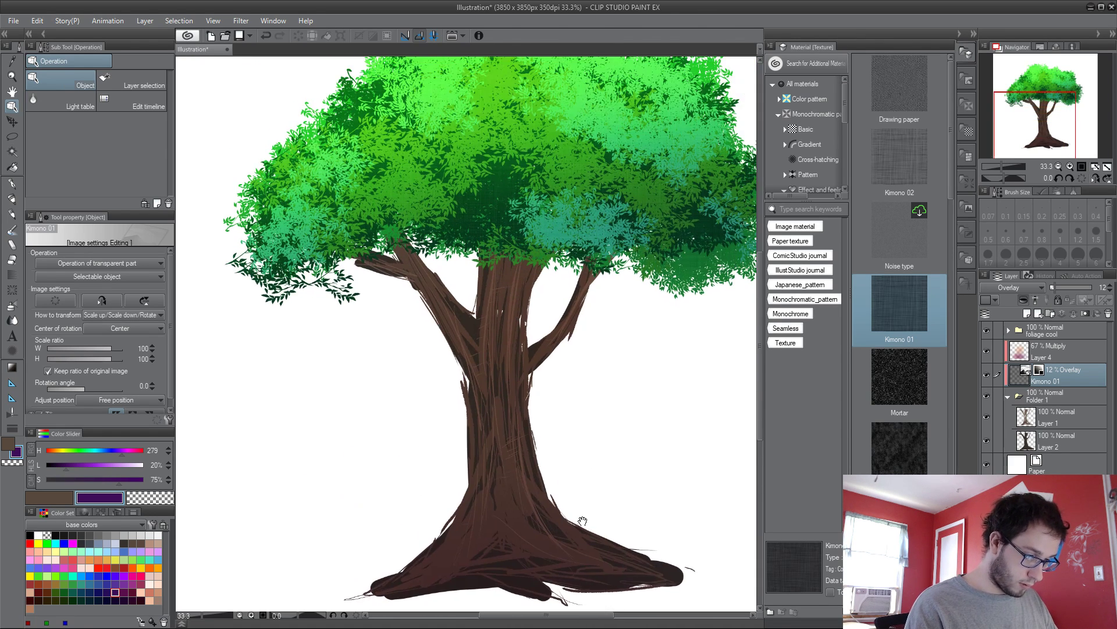
scroll(567, 516, "down", 1)
scroll(568, 518, "up", 1)
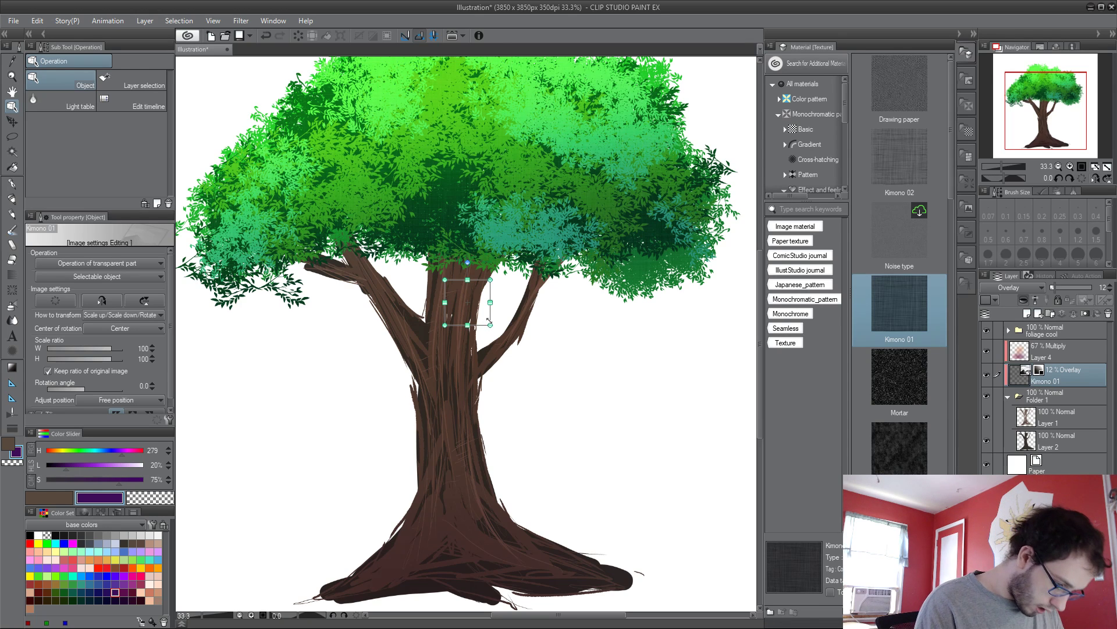
Step: Scale the Kimono 01 texture up to 351% and set its layer opacity to 29%
left_click_drag(489, 321, 606, 432)
scroll(605, 431, "up", 3)
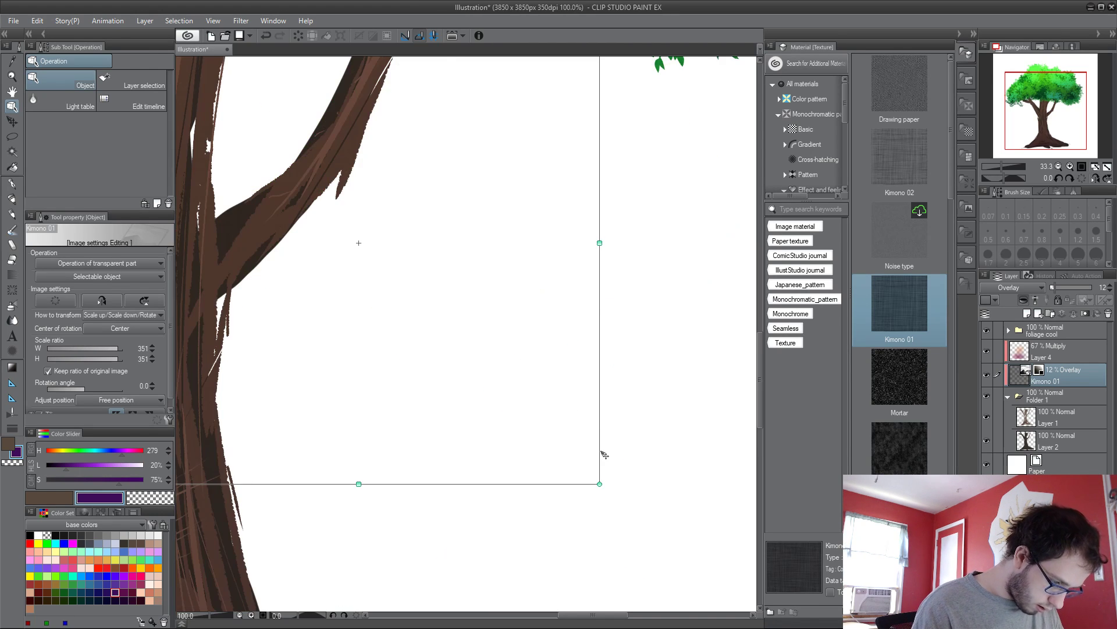
scroll(603, 457, "up", 2)
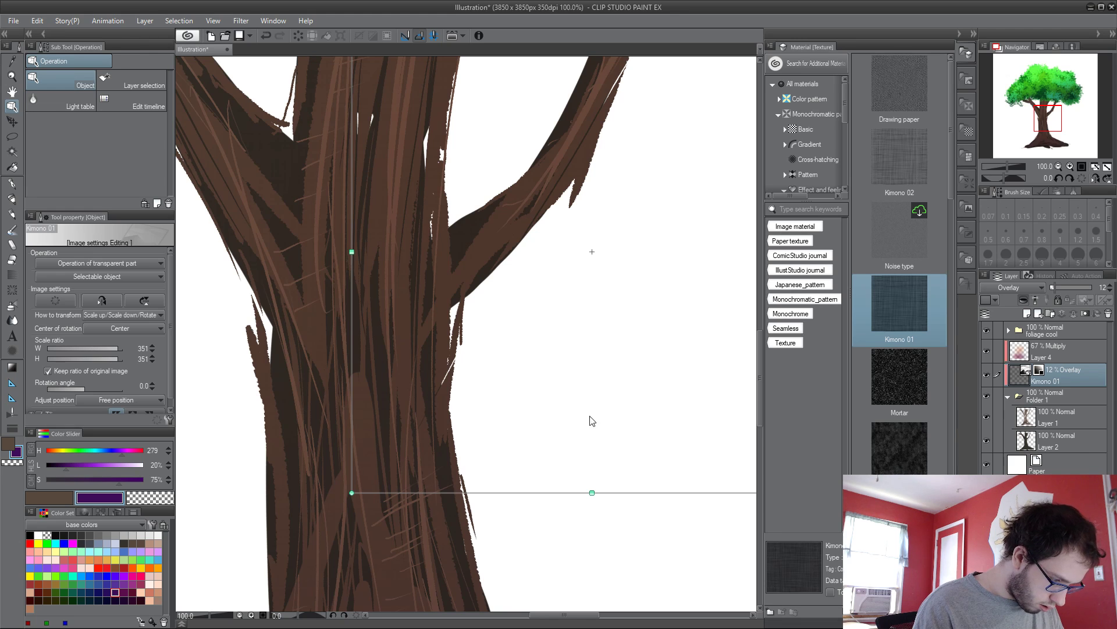
left_click_drag(1062, 291, 1070, 290)
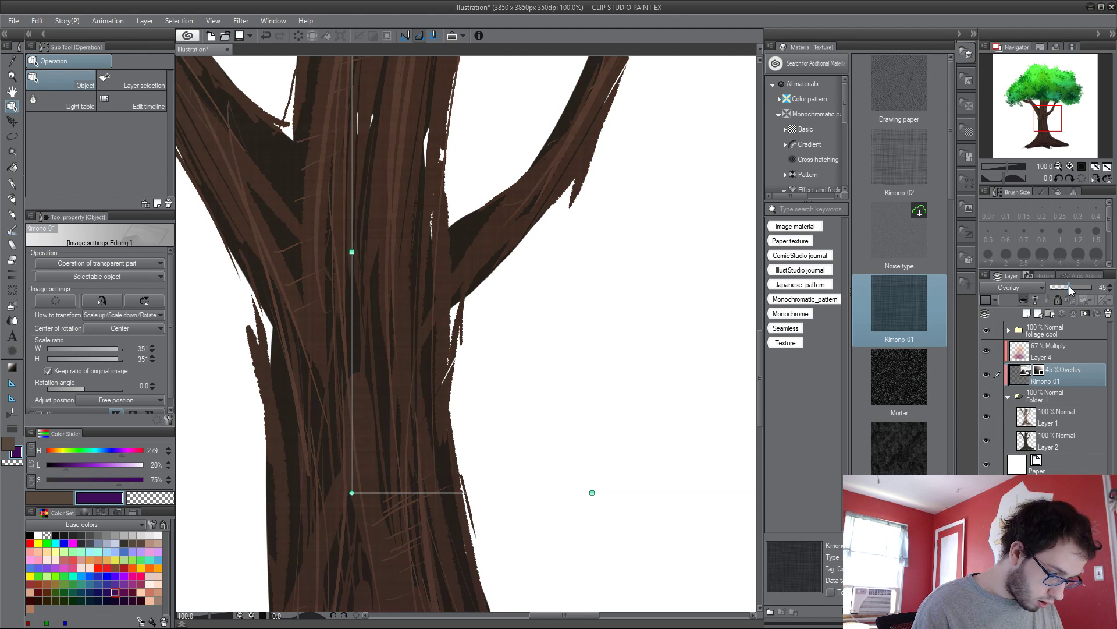
key("ctrl+minus")
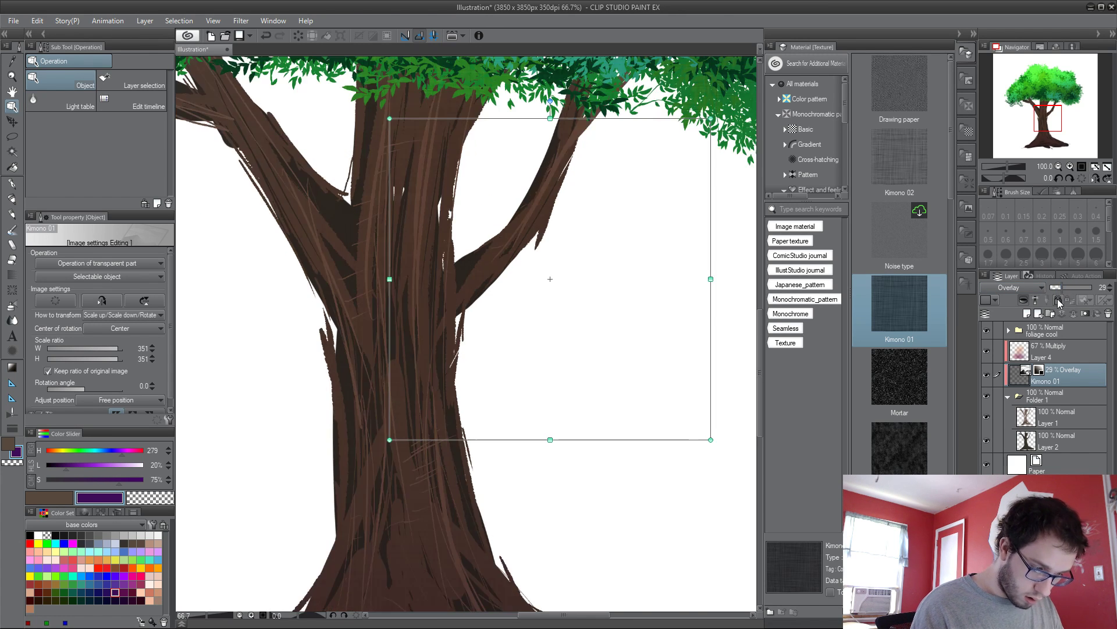
Step: Add a clipped layer above Layer 4, set it to Lighten, and choose white as the drawing color
left_click(1057, 361)
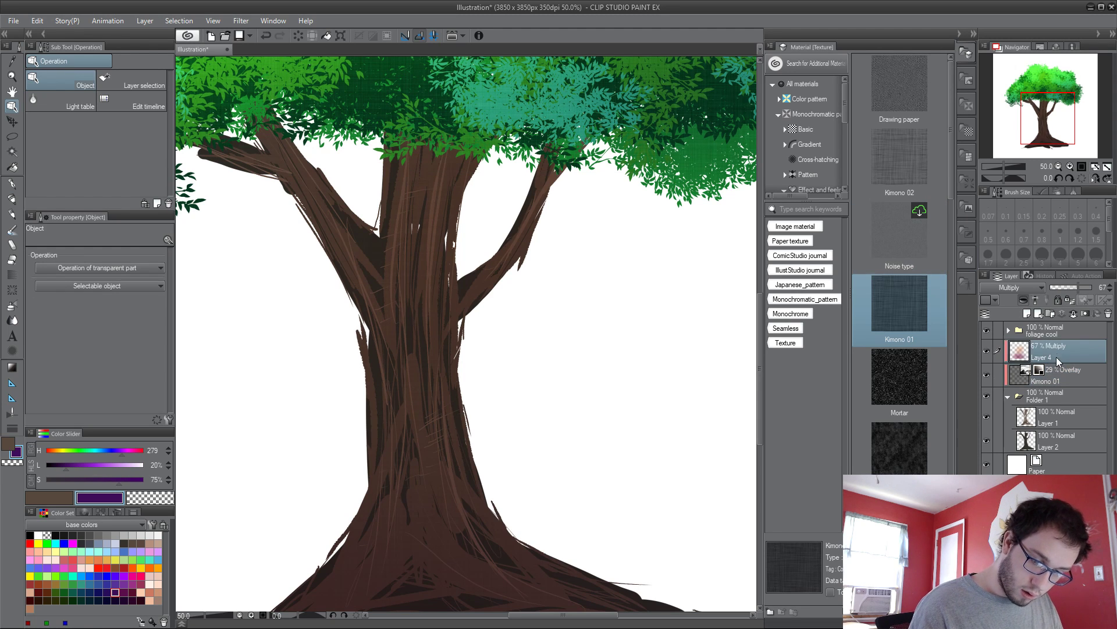
left_click(1027, 314)
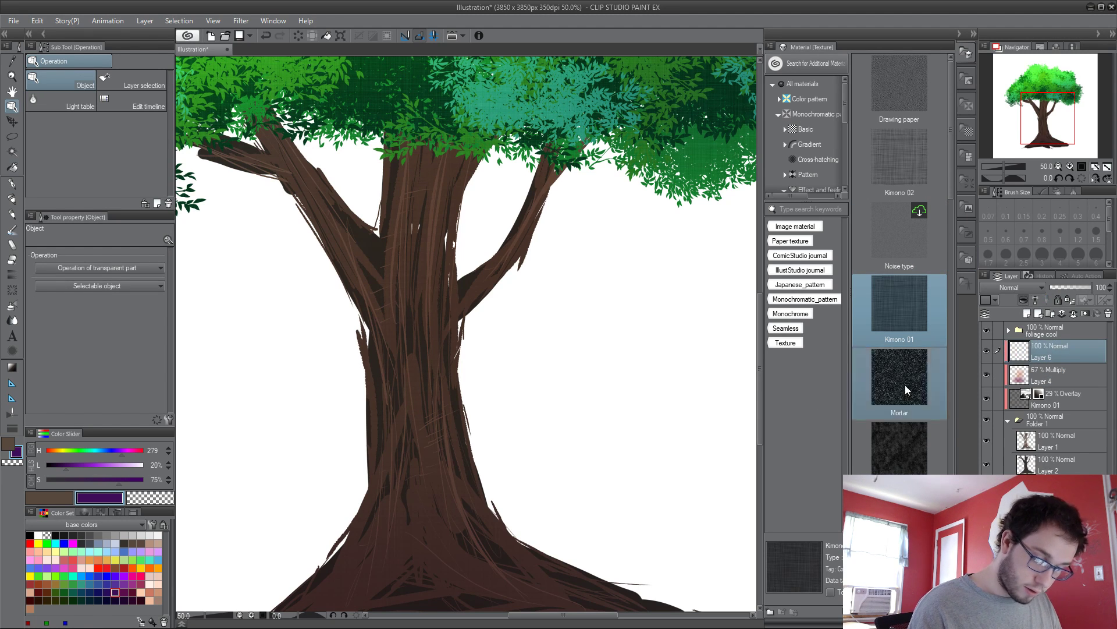
left_click(38, 535)
key("ctrl+minus")
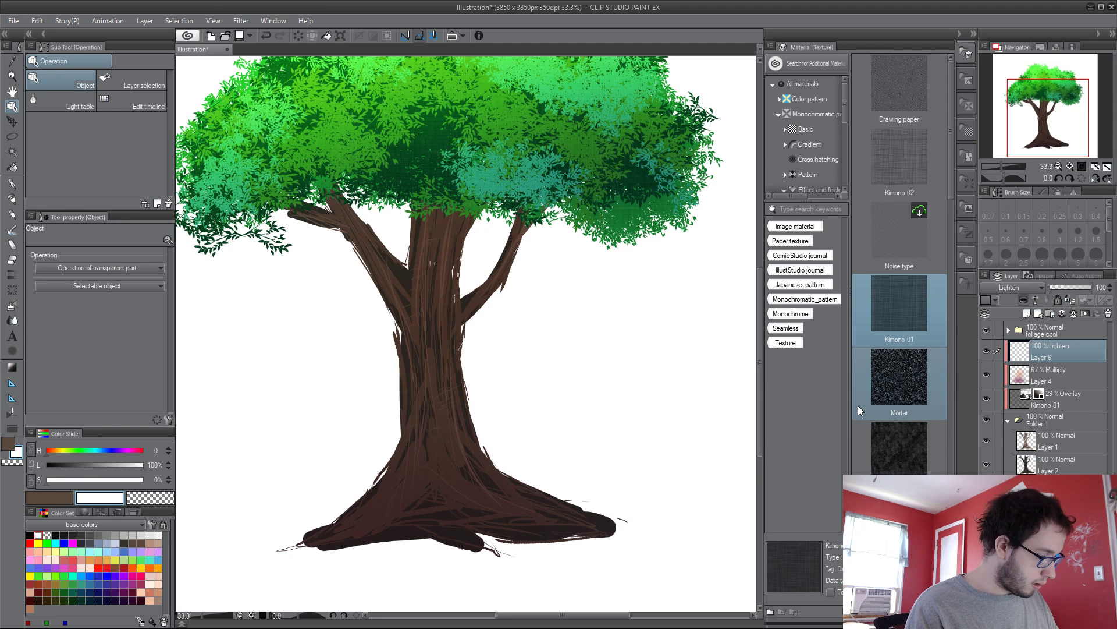
Step: Try Soft airbrush tints in white and golden yellow (H 49, L 50%, S 100%) over the trunk, undoing each
key("b")
mouse_move(419, 280)
left_mouse_down()
mouse_move(492, 250)
mouse_move(467, 572)
mouse_move(504, 484)
mouse_move(531, 561)
left_mouse_up()
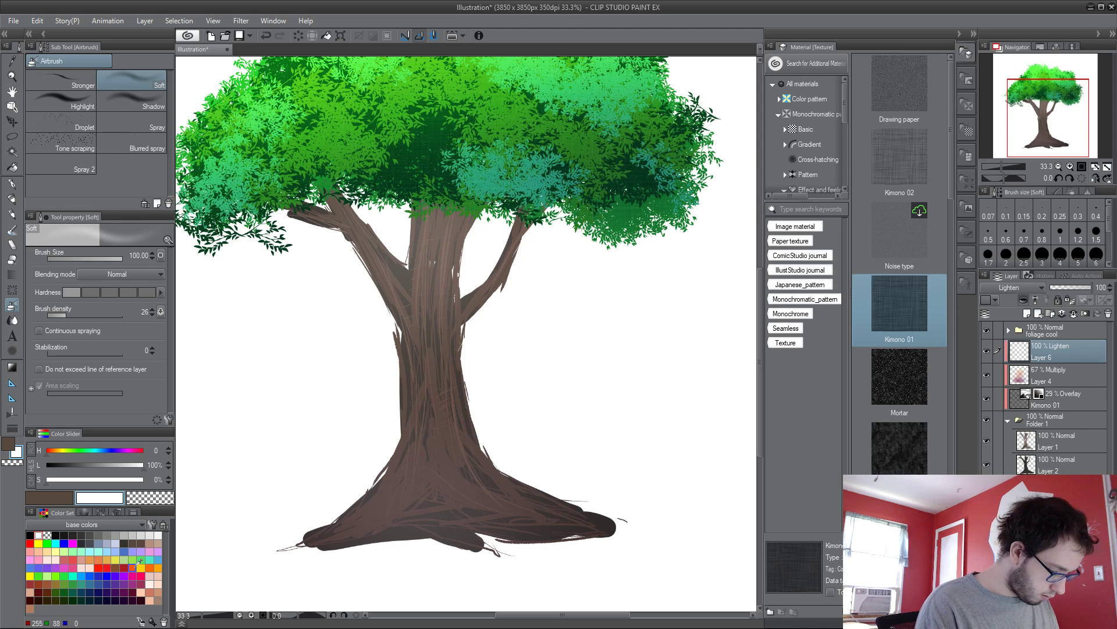
key("ctrl+z")
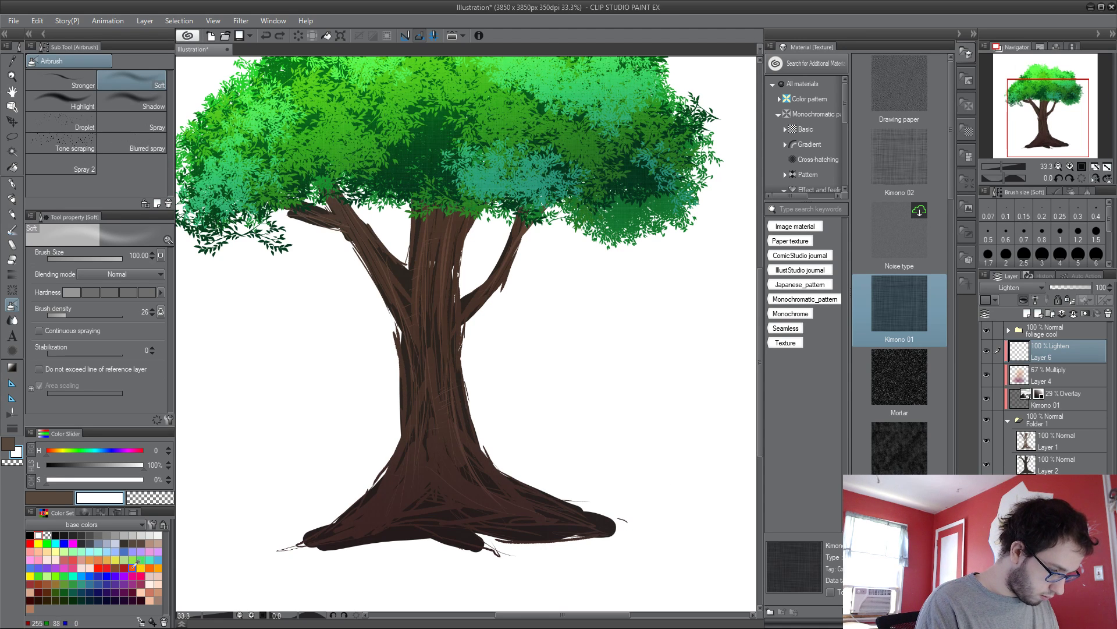
left_click(140, 568)
left_click_drag(485, 298, 500, 504)
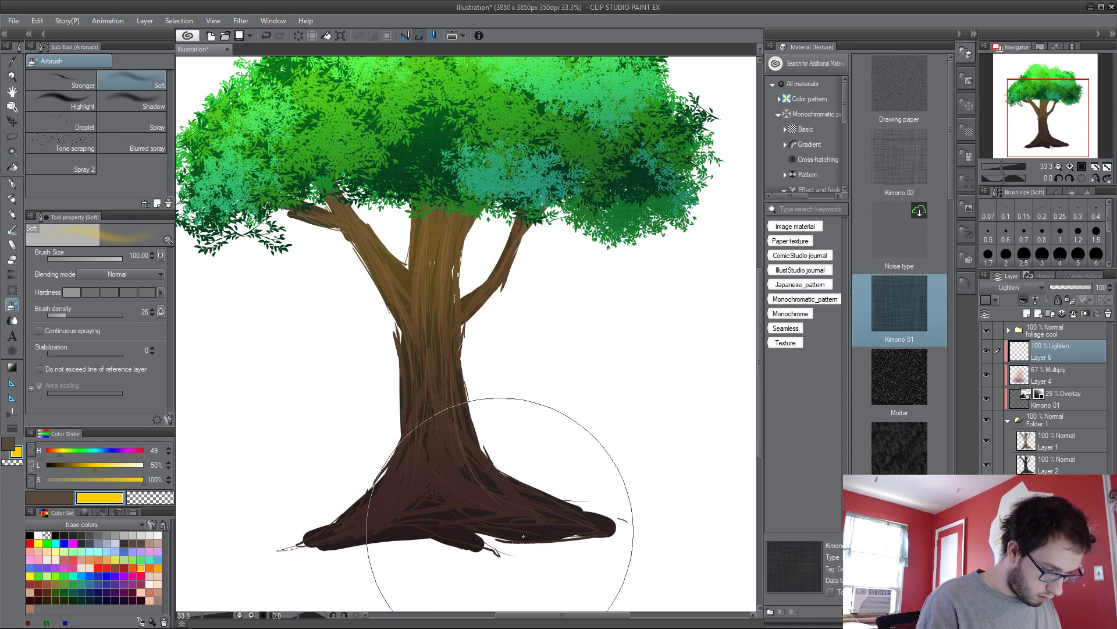
key("ctrl+z")
Step: Try a light green (H 91, L 60%, S 75%) airbrush tint over the trunk and roots, and undo it
left_click(133, 559)
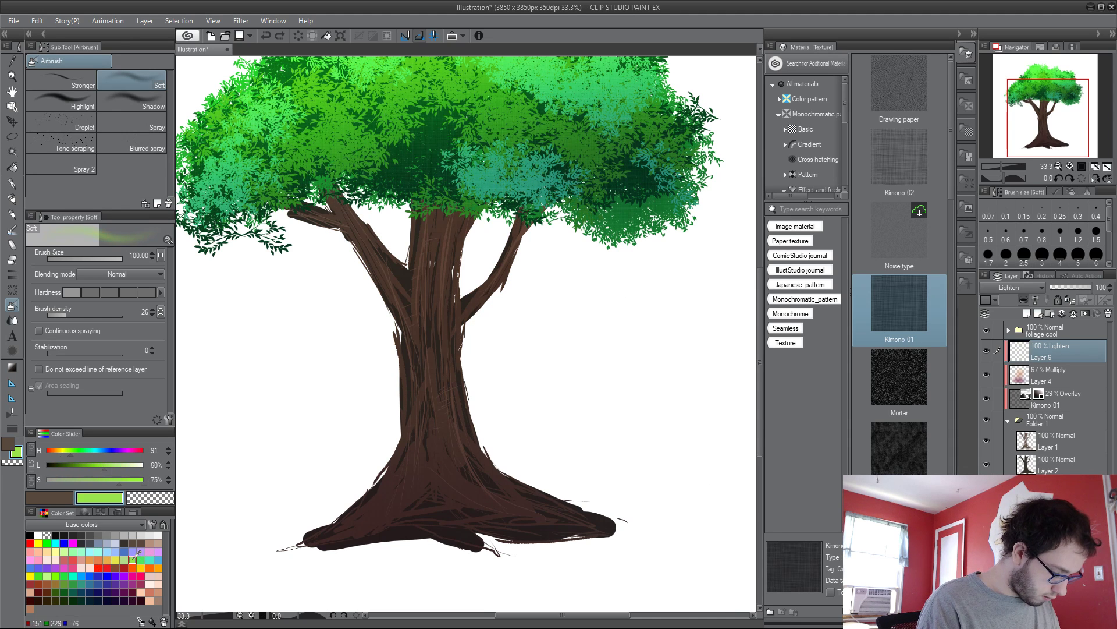
mouse_move(412, 287)
left_mouse_down()
mouse_move(465, 527)
mouse_move(473, 382)
mouse_move(504, 463)
mouse_move(607, 506)
mouse_move(393, 467)
mouse_move(380, 513)
mouse_move(556, 507)
mouse_move(501, 492)
mouse_move(500, 270)
mouse_move(520, 209)
mouse_move(496, 282)
left_mouse_up()
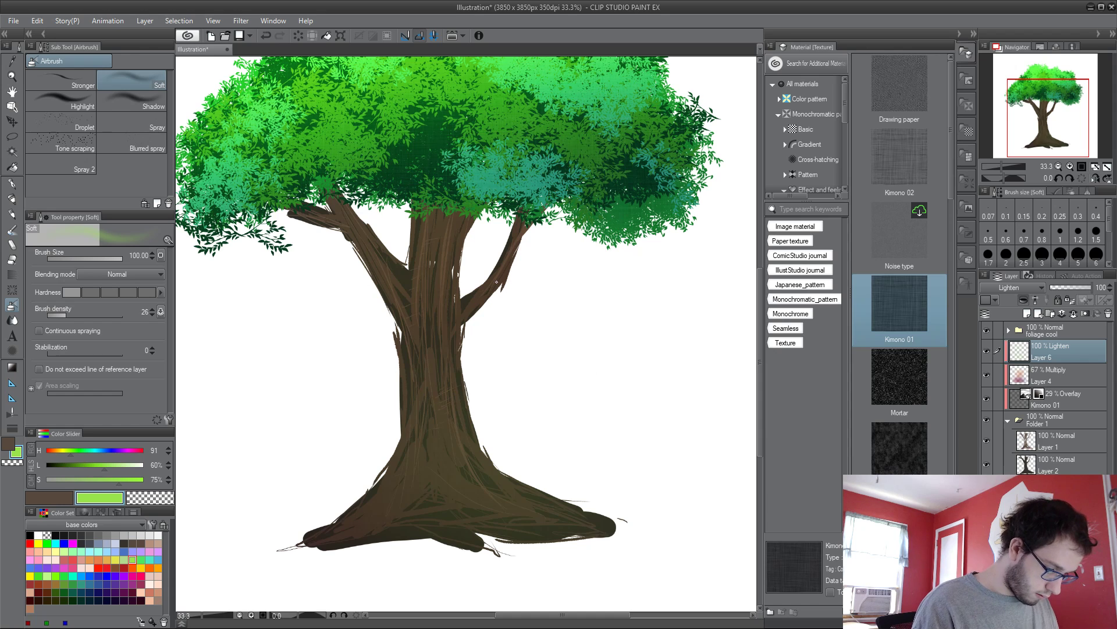
key("ctrl+z")
Step: Airbrush pale tan (H 21, L 66%, S 27%) over the upper trunk and branches, undoing the strokes on the lower trunk
left_click(157, 543)
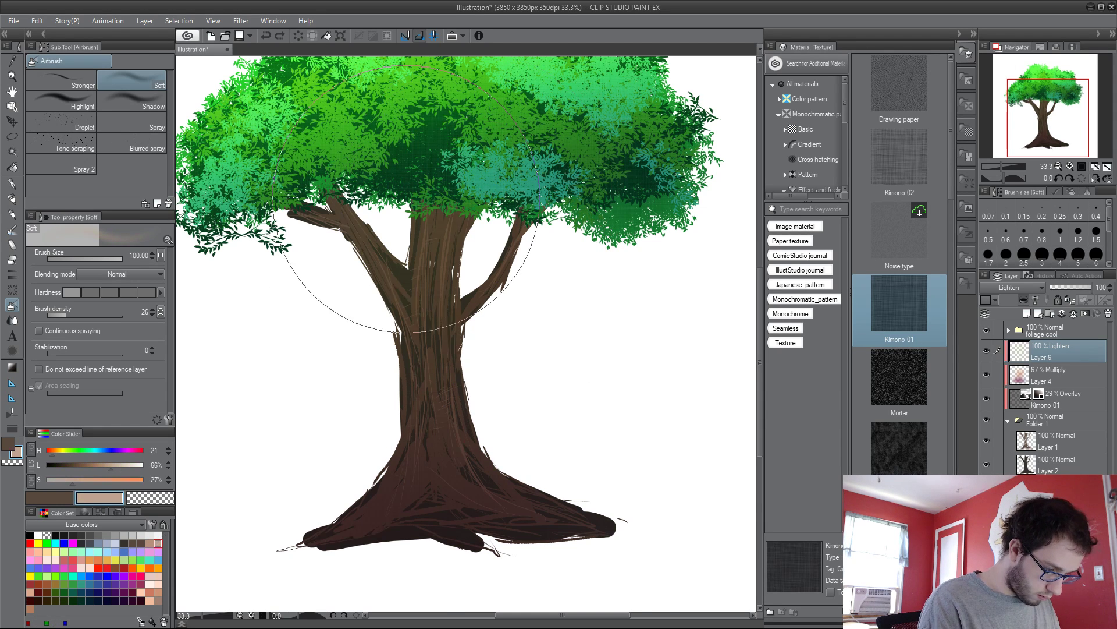
mouse_move(406, 198)
left_mouse_down()
mouse_move(521, 498)
mouse_move(444, 494)
left_mouse_up()
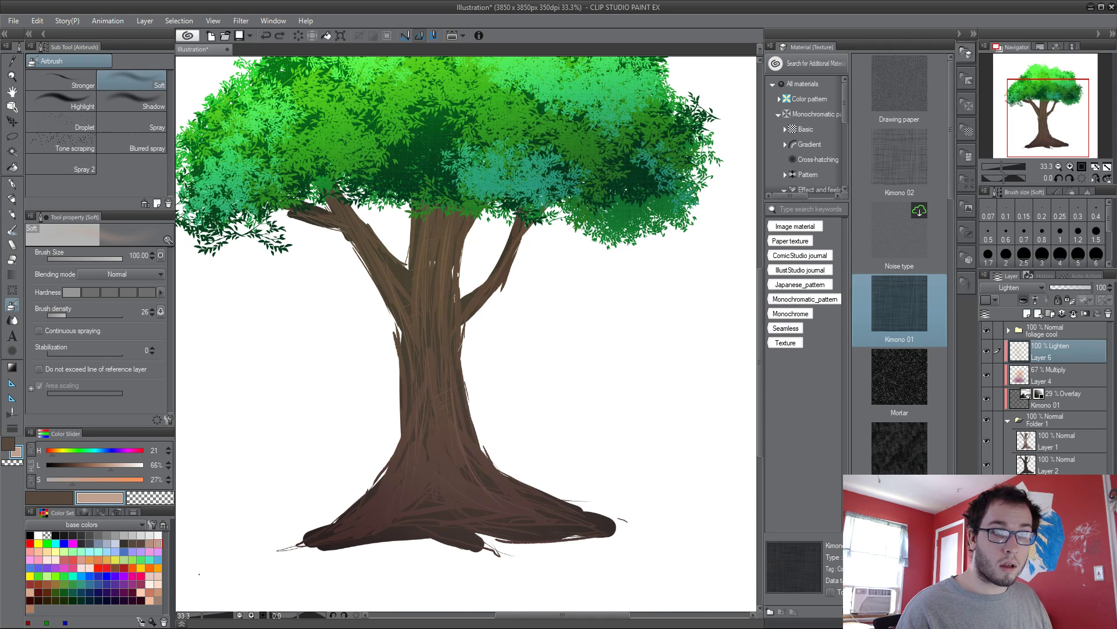
key("ctrl+z")
key("ctrl+z")
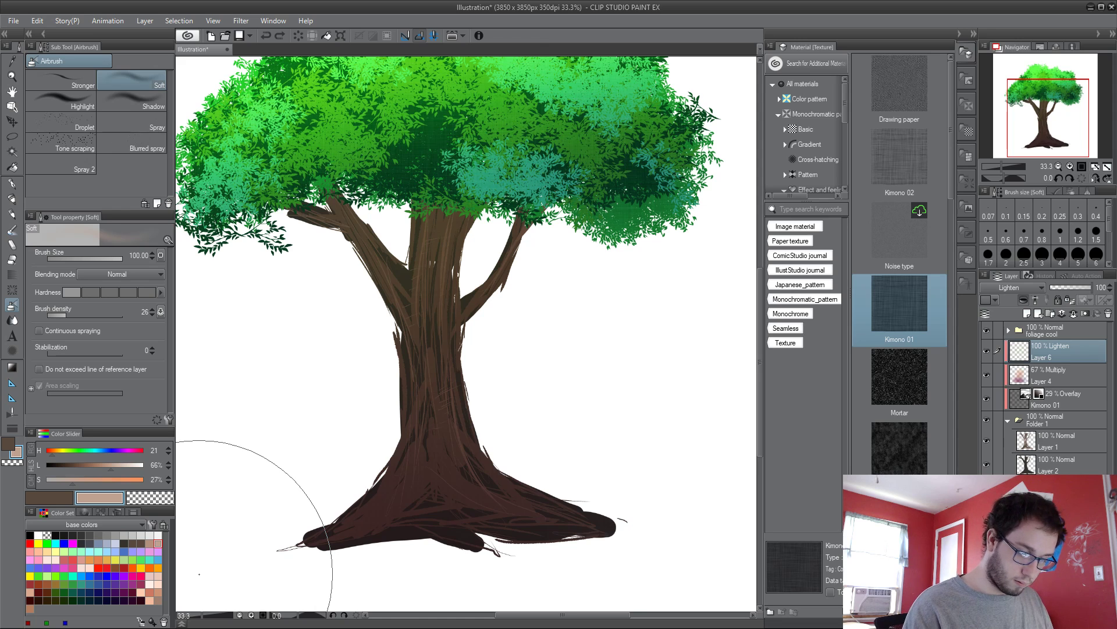
Step: Try the pale tan tint over the lower trunk and roots, compare with and without it, and undo it
mouse_move(523, 474)
left_mouse_down()
mouse_move(611, 499)
mouse_move(490, 521)
left_mouse_up()
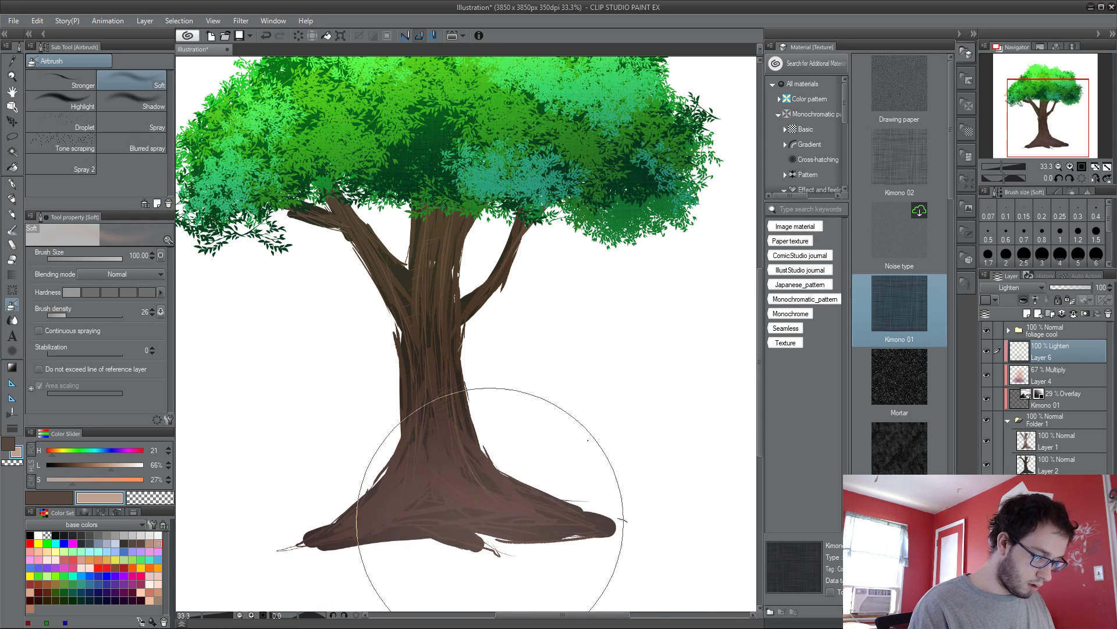
key("ctrl+z")
key("ctrl+y")
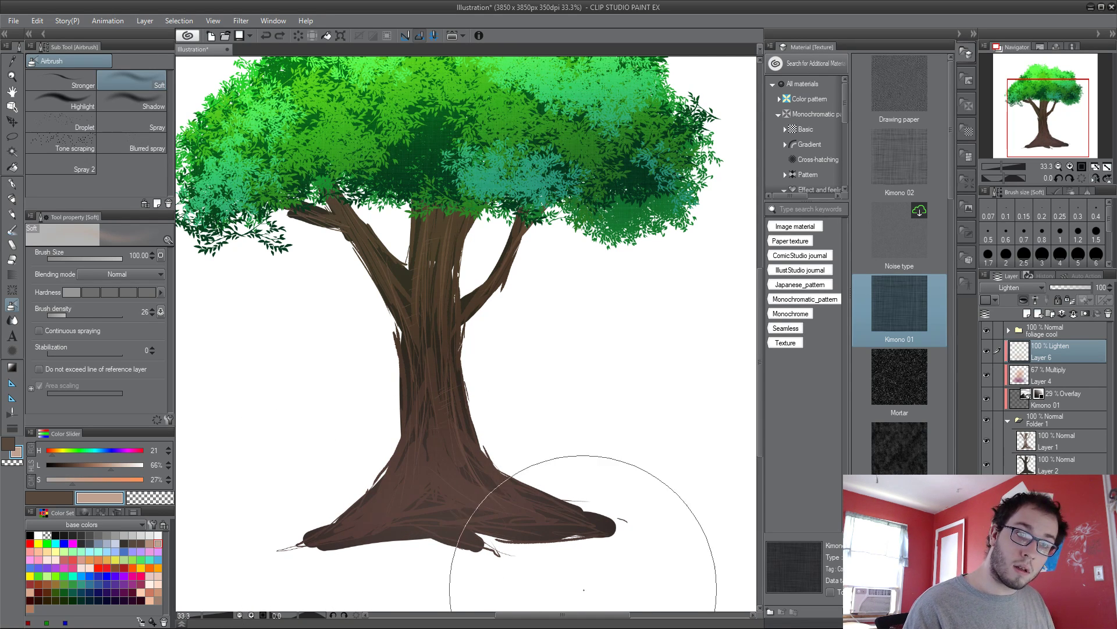
key("ctrl+z")
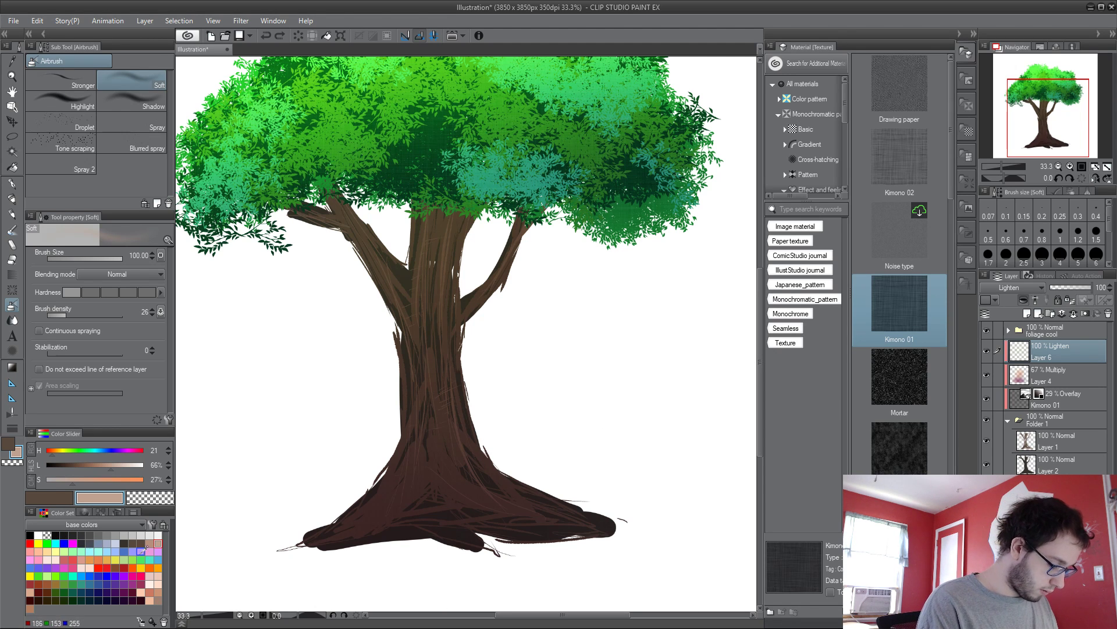
Step: Try a dark brown (H 33, L 19%, S 9%) Soft airbrush tint over the trunk base and roots, and undo it
left_click(124, 543)
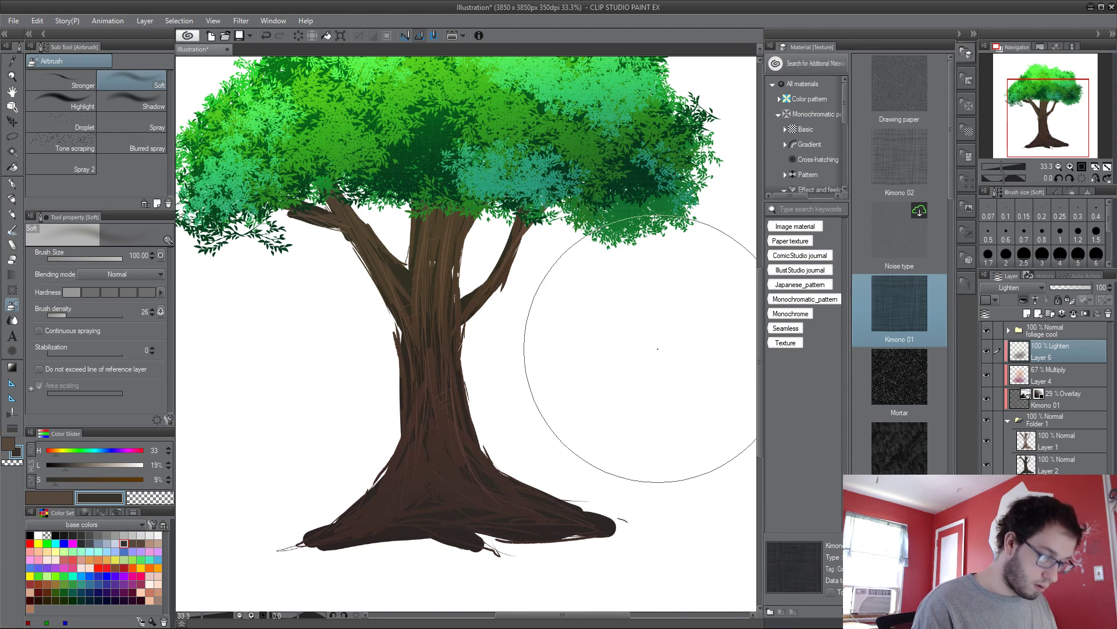
key("ctrl+z")
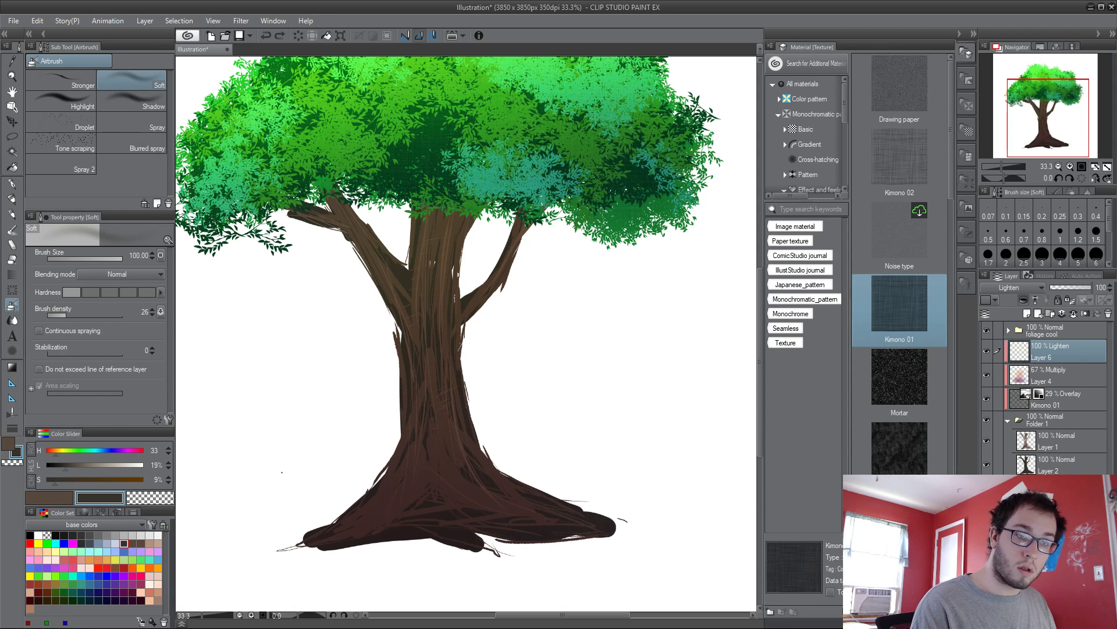
scroll(517, 454, "down", 1)
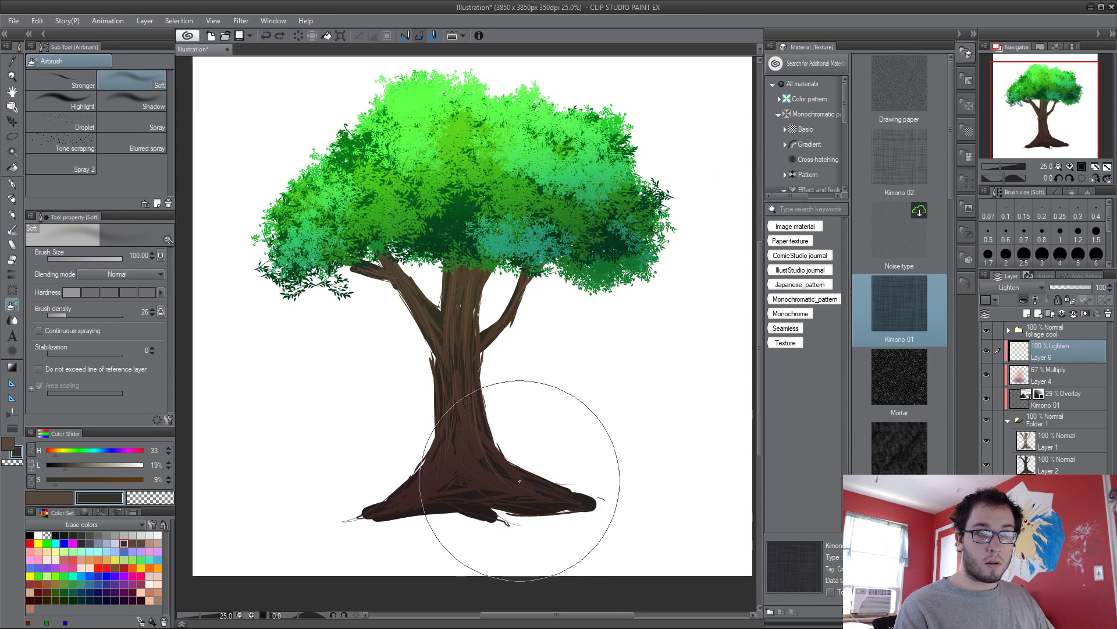
Step: Review the whole tree from the crown down to the roots
scroll(523, 466, "up", 3)
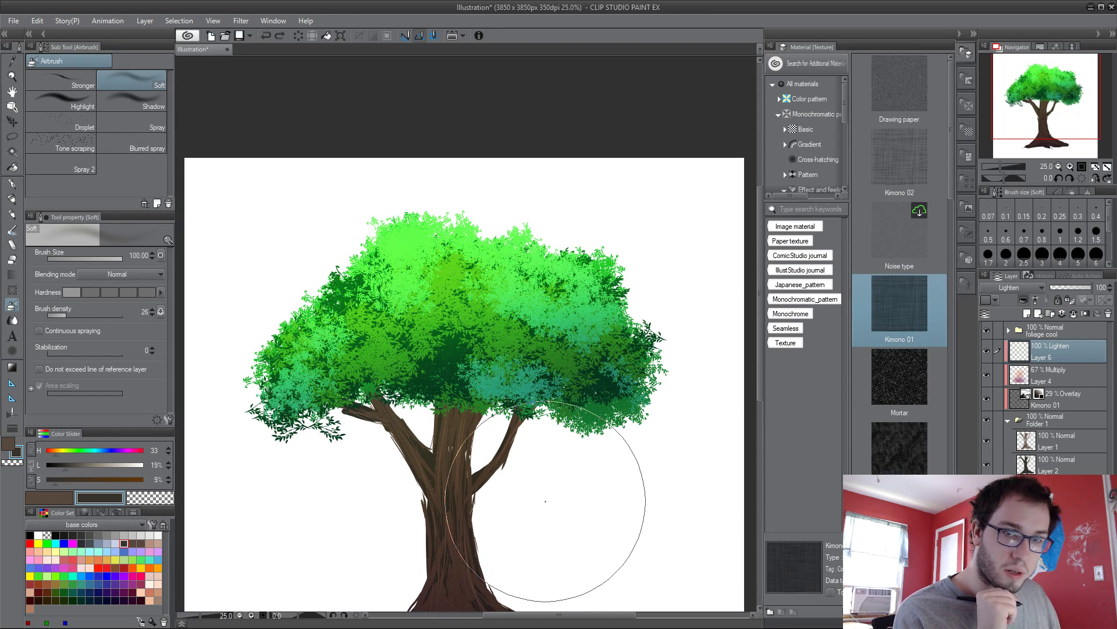
left_click_drag(545, 452, 543, 371)
scroll(543, 371, "down", 2)
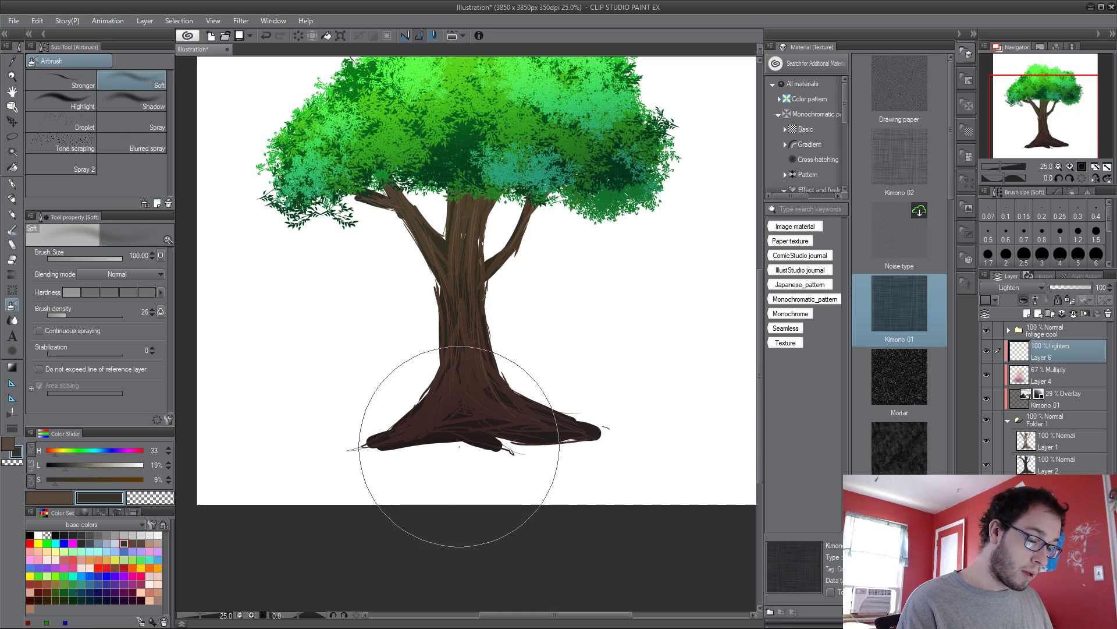
scroll(521, 472, "down", 3)
scroll(512, 483, "up", 4)
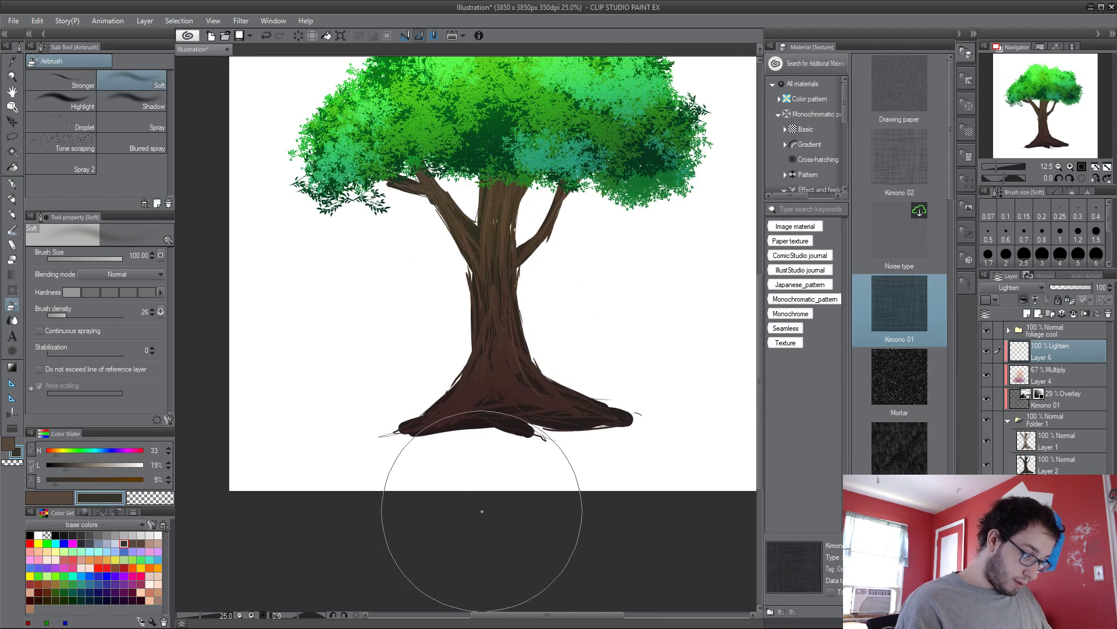
left_click_drag(509, 349, 512, 475)
scroll(487, 511, "down", 1)
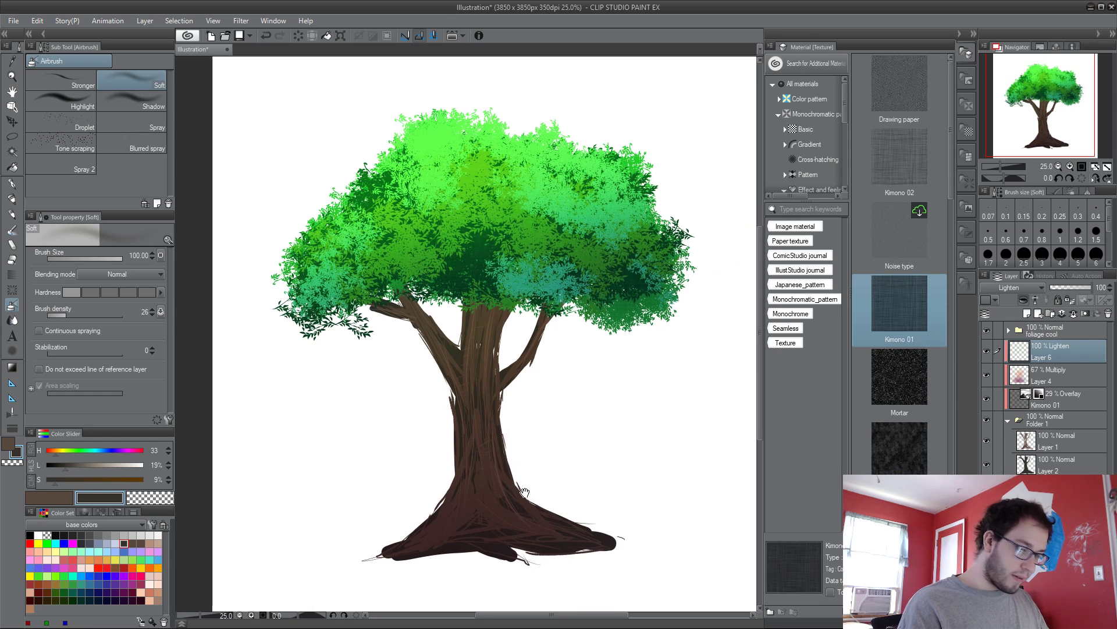
Step: Hide the materials palette, group the Lighten, Multiply and Overlay layers with Folder 1 in a new folder, and collapse it
left_click(974, 33)
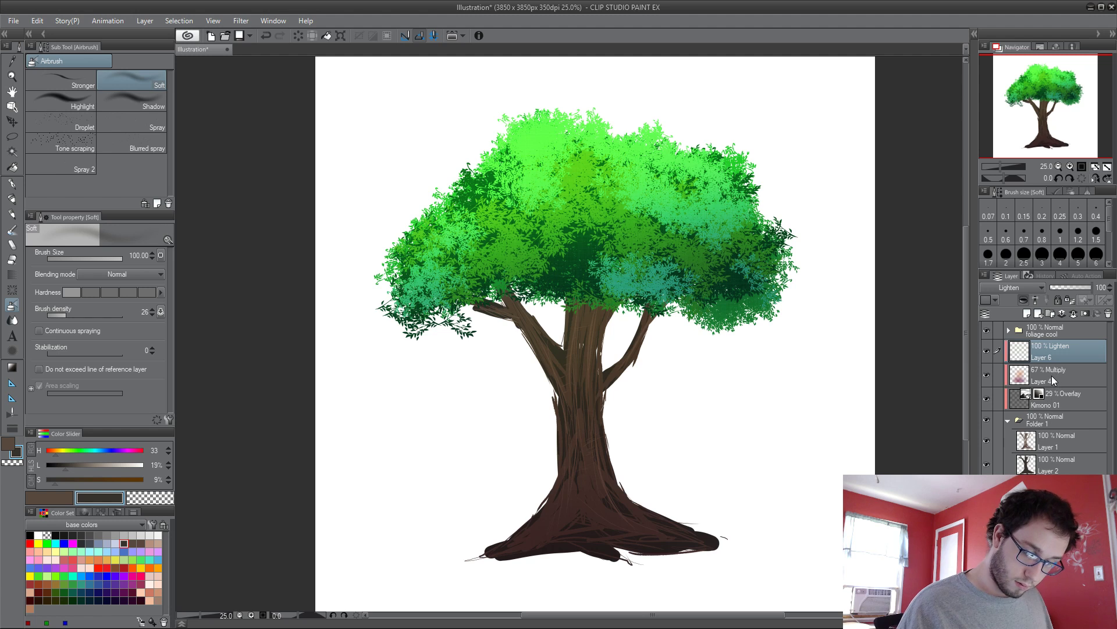
left_click(1053, 312)
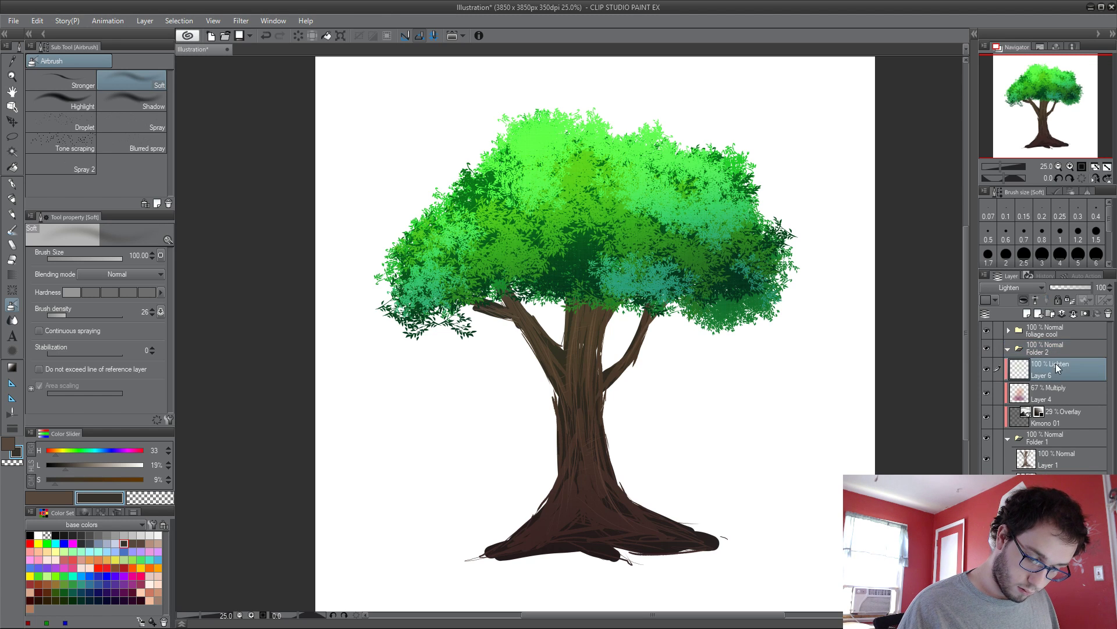
left_click(1062, 463, "shift")
left_click_drag(1055, 360, 1057, 344)
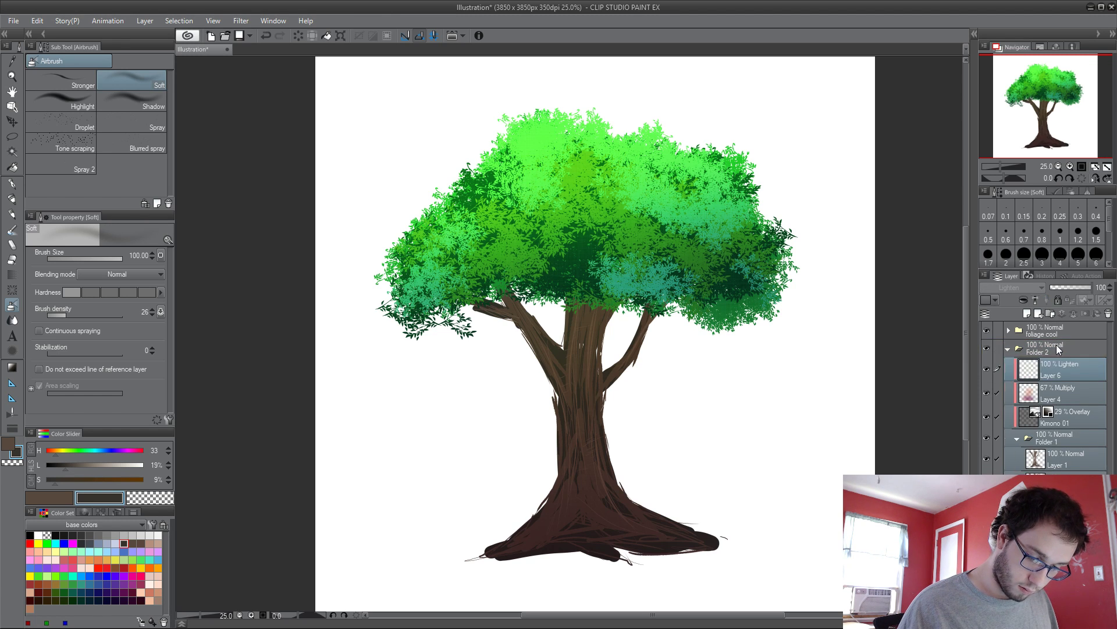
left_click(1008, 348)
left_click(1043, 350)
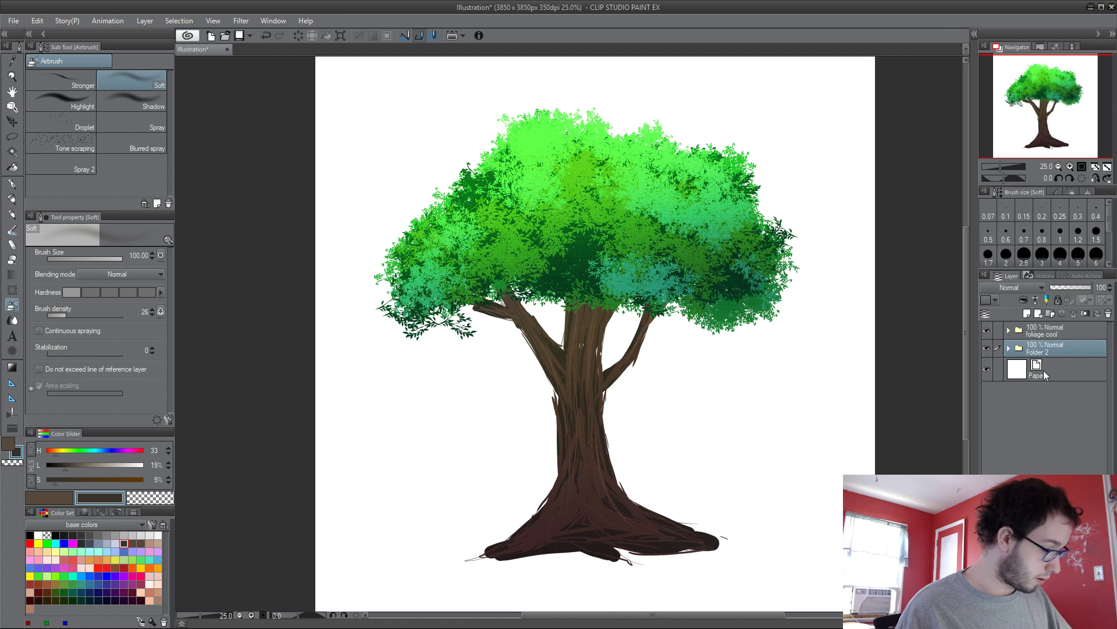
Step: Scale the trunk folder proportionally to 68% and position the trunk centrally beneath the foliage
key("ctrl+t")
scroll(856, 375, "down", 3)
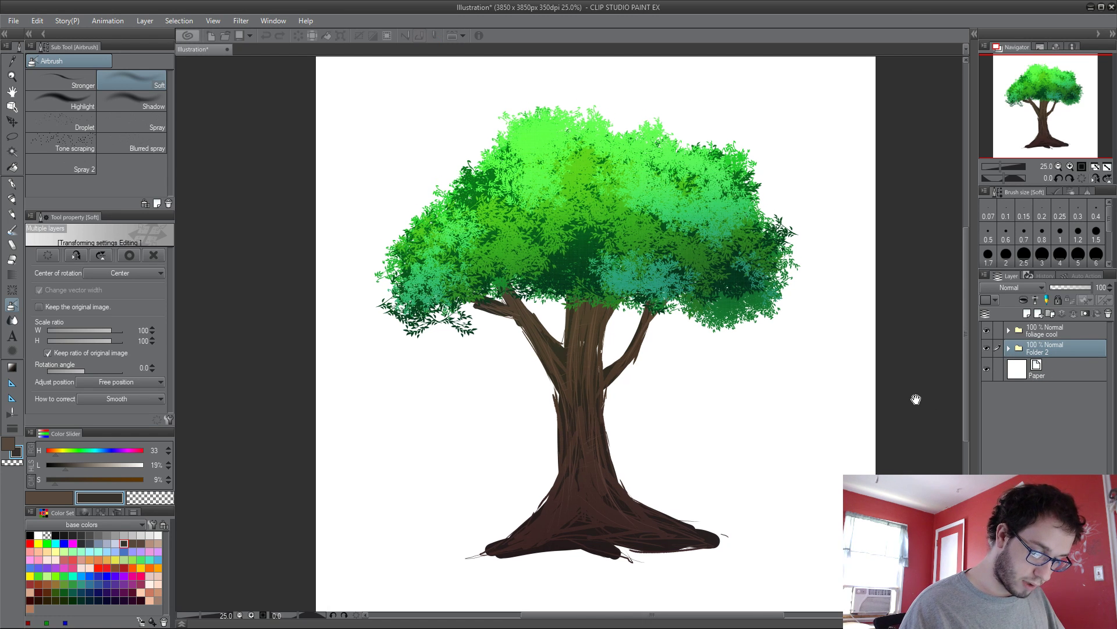
left_click_drag(593, 545, 592, 498)
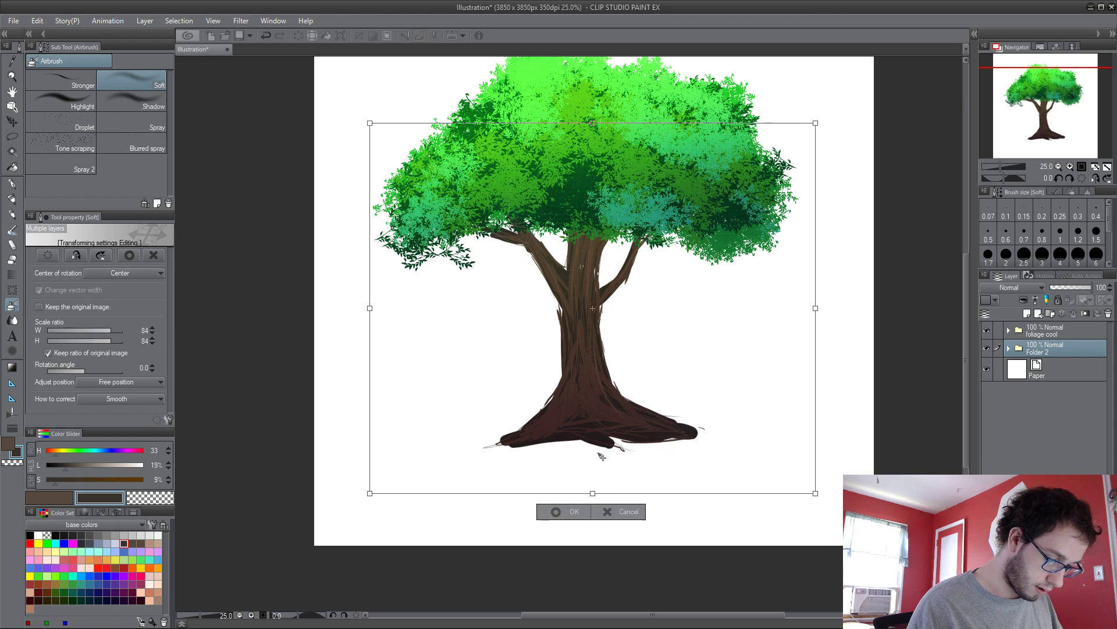
left_click_drag(594, 494, 589, 448)
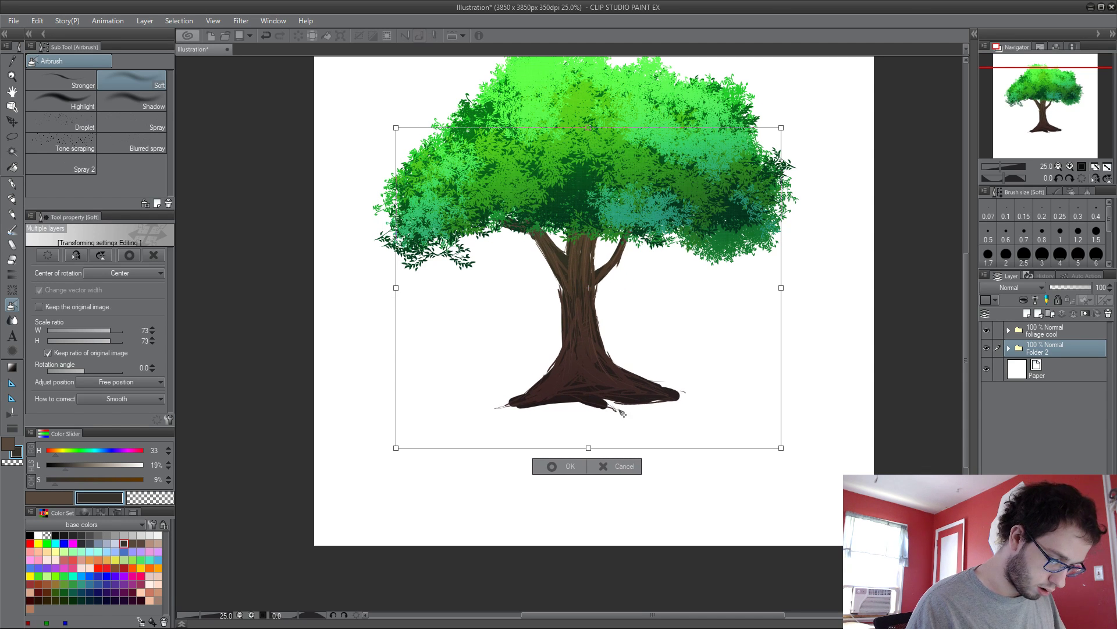
left_click_drag(588, 446, 589, 424)
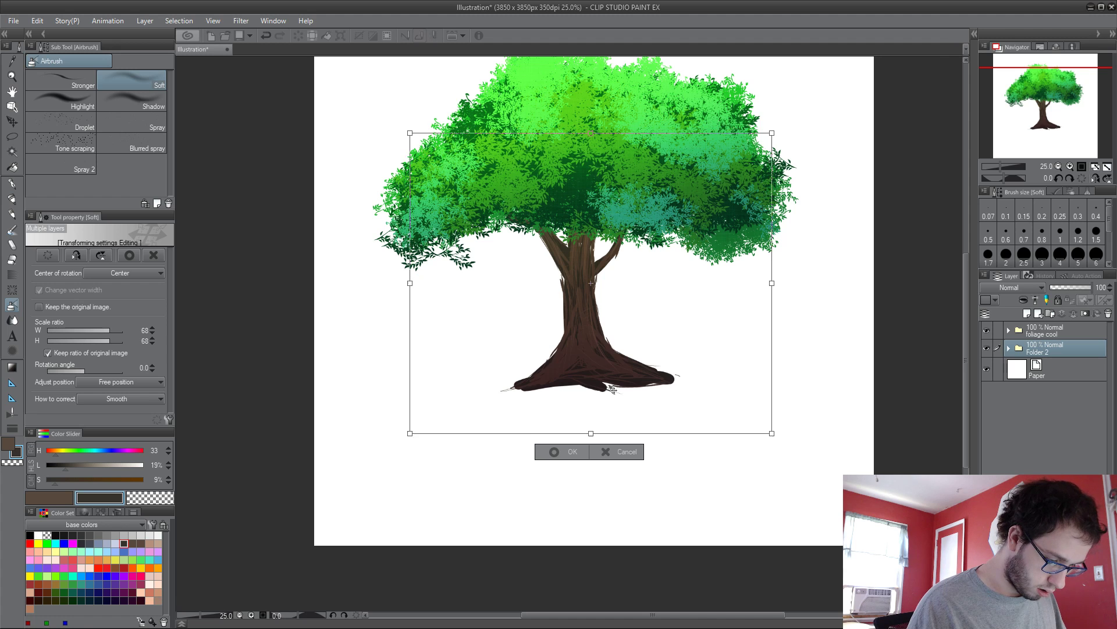
mouse_move(612, 386)
left_mouse_down()
mouse_move(614, 412)
mouse_move(612, 394)
left_mouse_up()
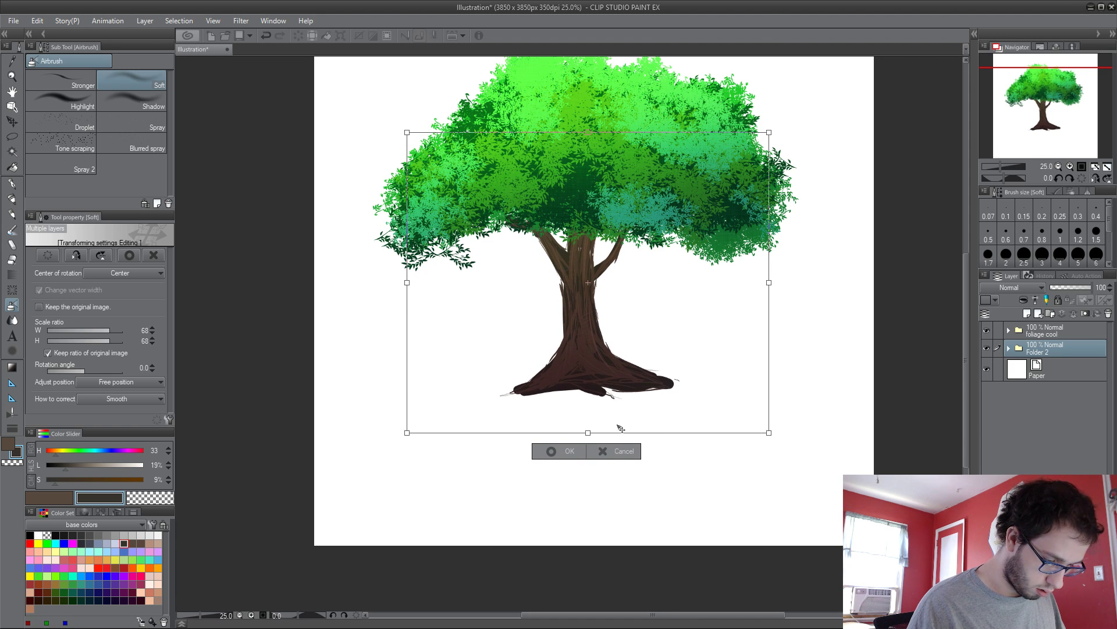
left_click(562, 452)
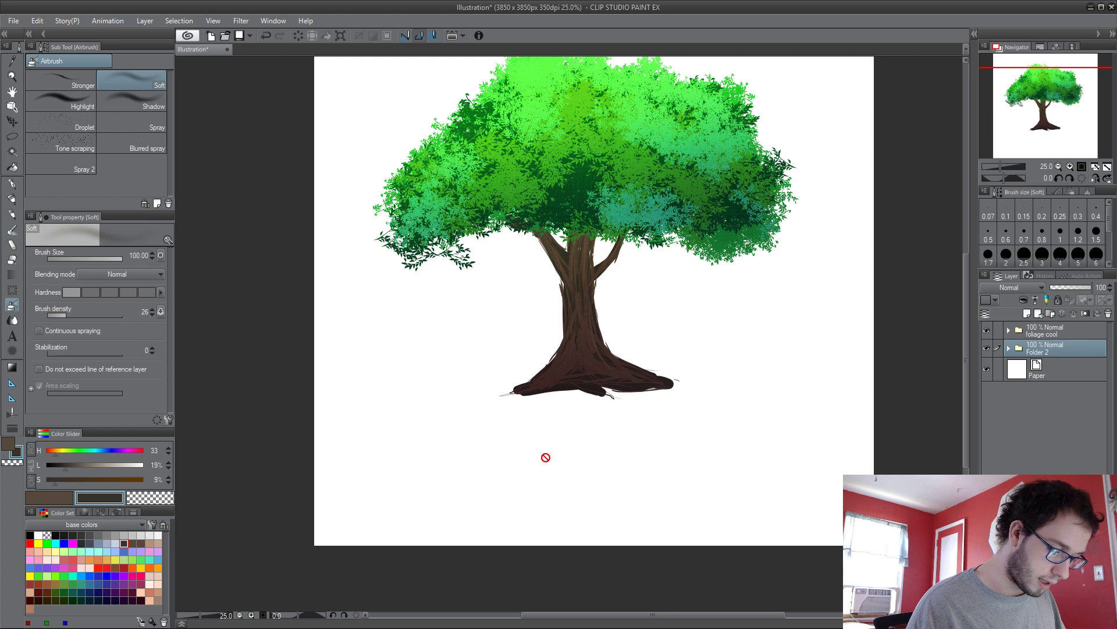
Step: Add a new raster layer above the Paper layer and move it to the top of the layer stack
scroll(550, 451, "up", 2)
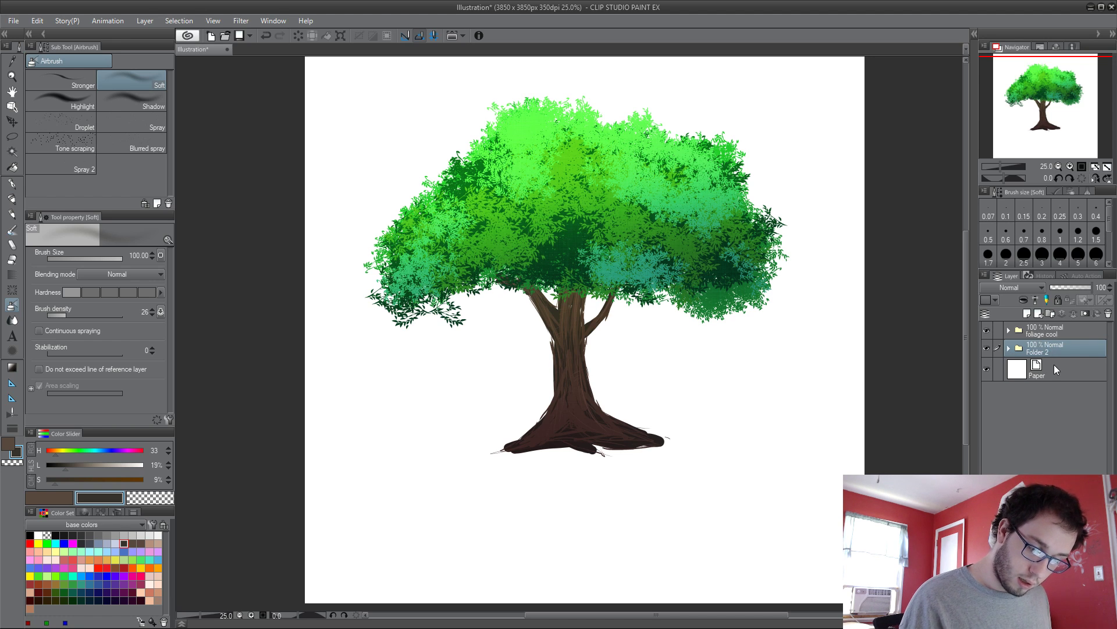
left_click(1054, 365)
left_click(1027, 313)
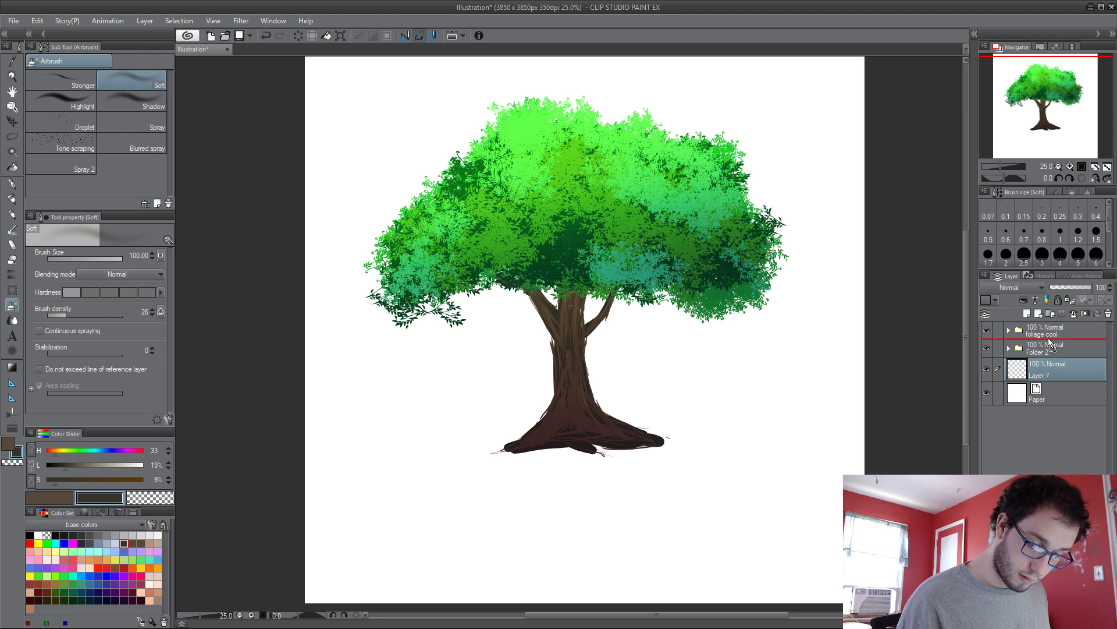
left_click_drag(1047, 329, 1048, 326)
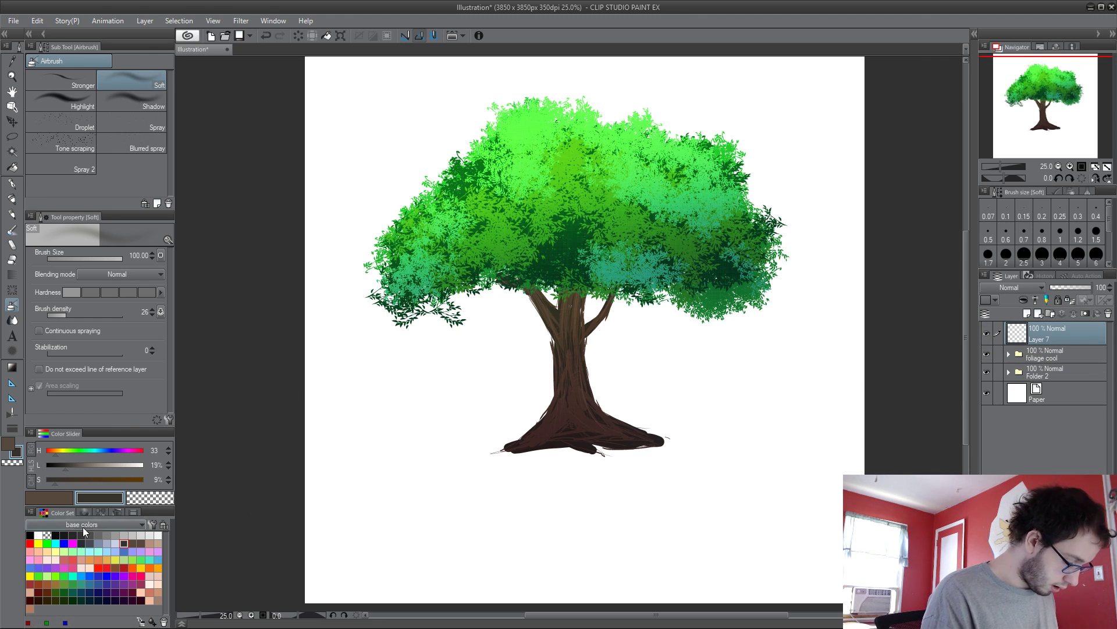
Step: Choose the foliage small brush and set the new layer to Multiply at 47% opacity, undoing the trial stroke at the roots
key("p")
left_click(111, 61)
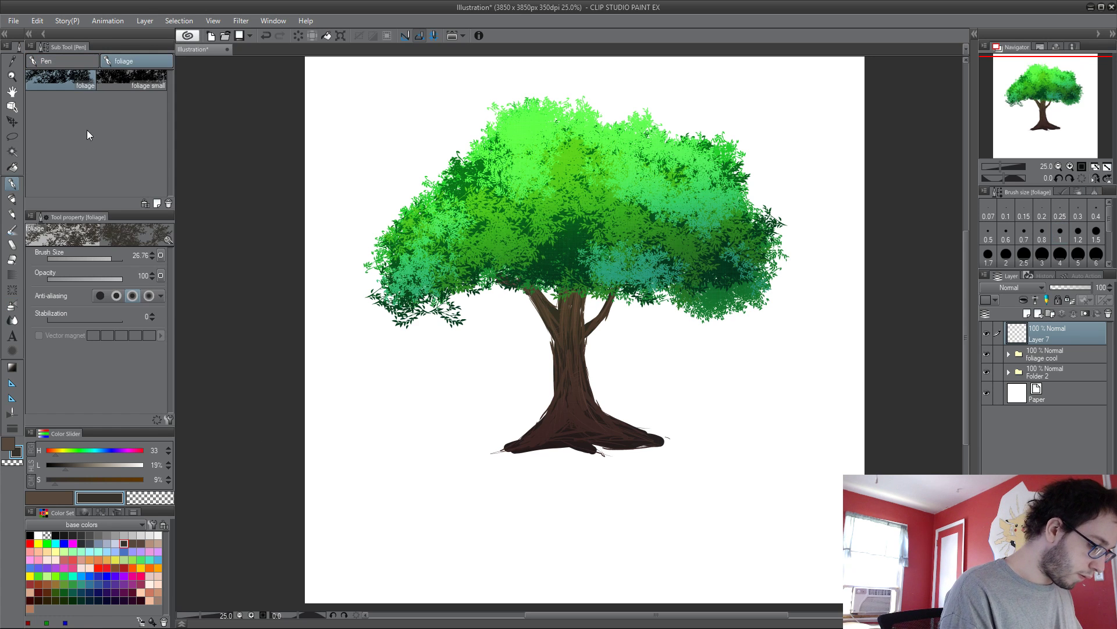
left_click(131, 80)
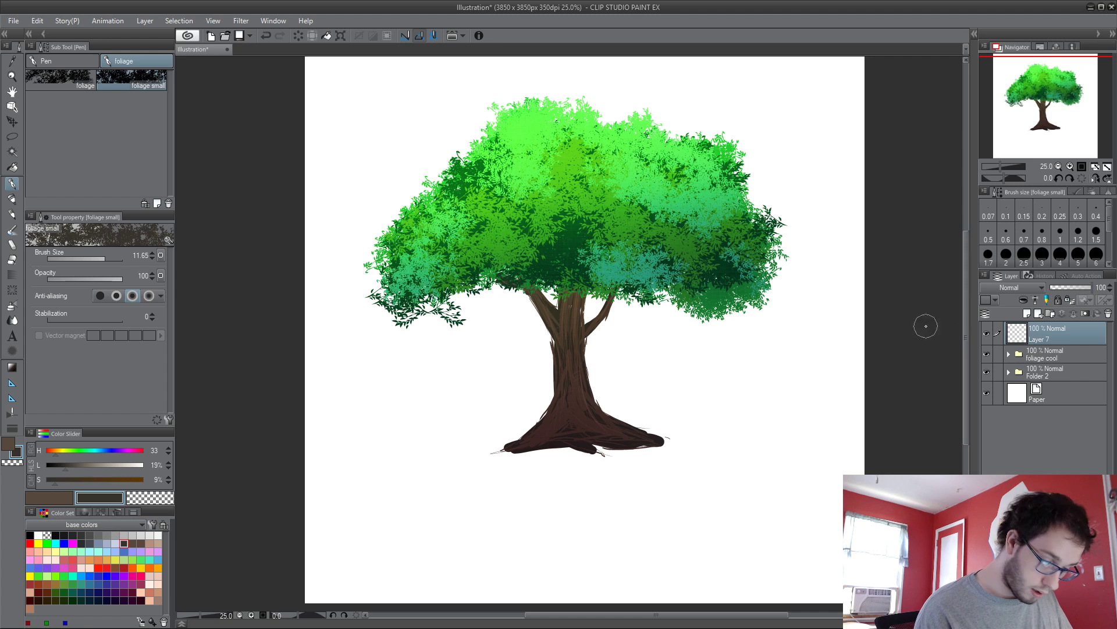
left_click(1070, 288)
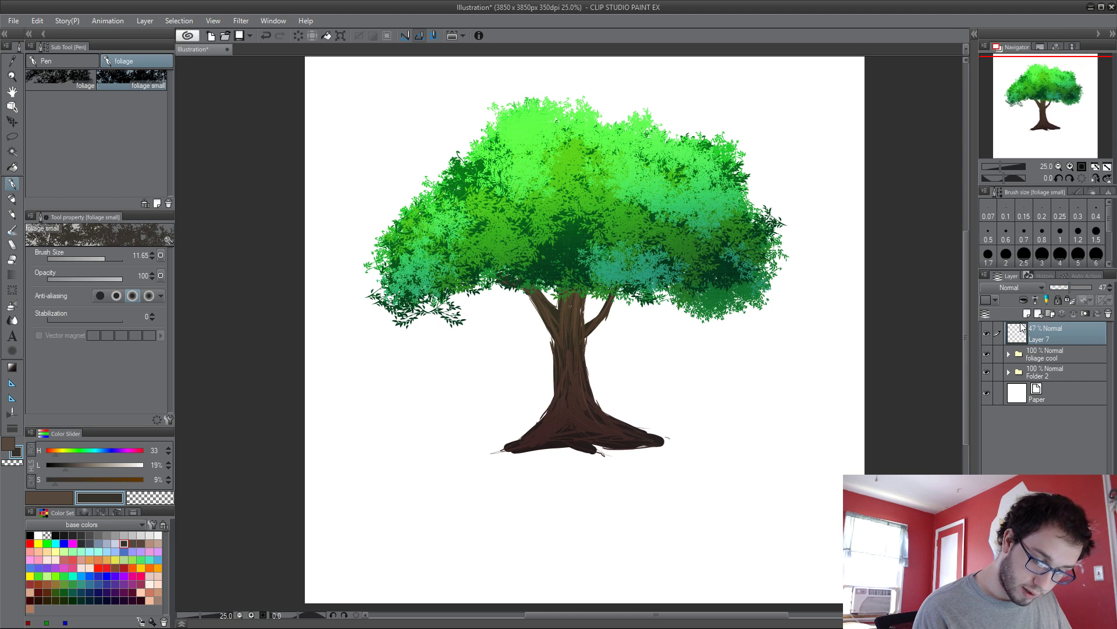
left_click_drag(499, 442, 694, 444)
key("ctrl+z")
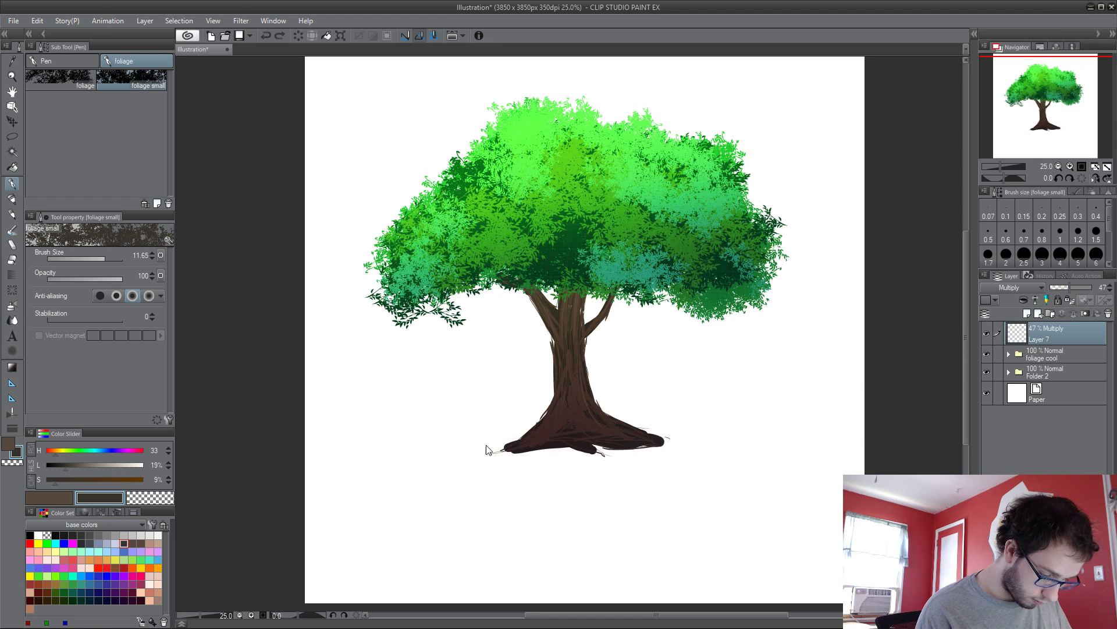
Step: Paint a wide leafy ground shadow around and below the roots in dark brown (H 33, L 19%, S 9%), undoing stray strokes
mouse_move(478, 454)
left_mouse_down()
mouse_move(721, 451)
mouse_move(677, 449)
mouse_move(646, 465)
mouse_move(442, 451)
mouse_move(484, 436)
mouse_move(489, 449)
mouse_move(693, 445)
mouse_move(605, 457)
mouse_move(629, 451)
left_mouse_up()
left_click(150, 498)
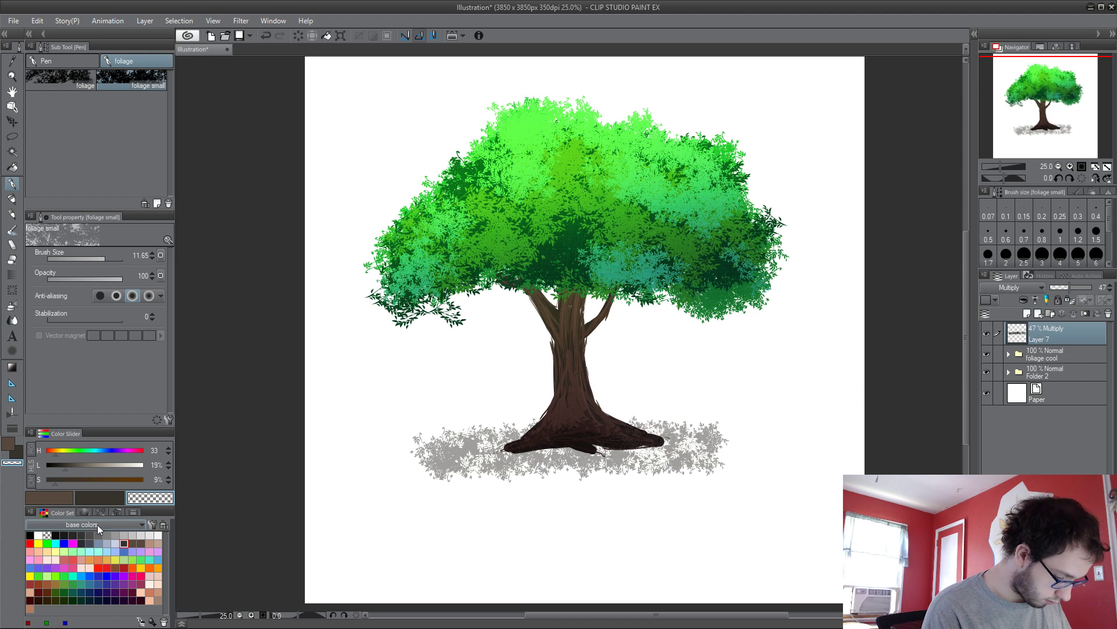
left_click(93, 500)
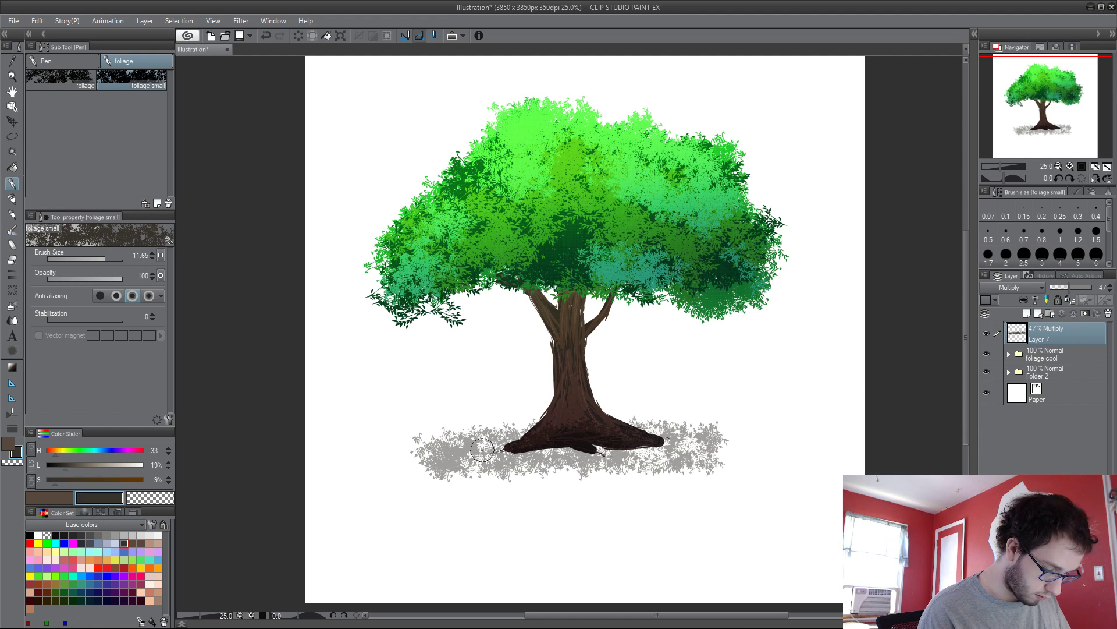
mouse_move(482, 449)
left_mouse_down()
mouse_move(450, 460)
mouse_move(742, 459)
mouse_move(722, 442)
mouse_move(420, 440)
mouse_move(534, 445)
mouse_move(435, 452)
left_mouse_up()
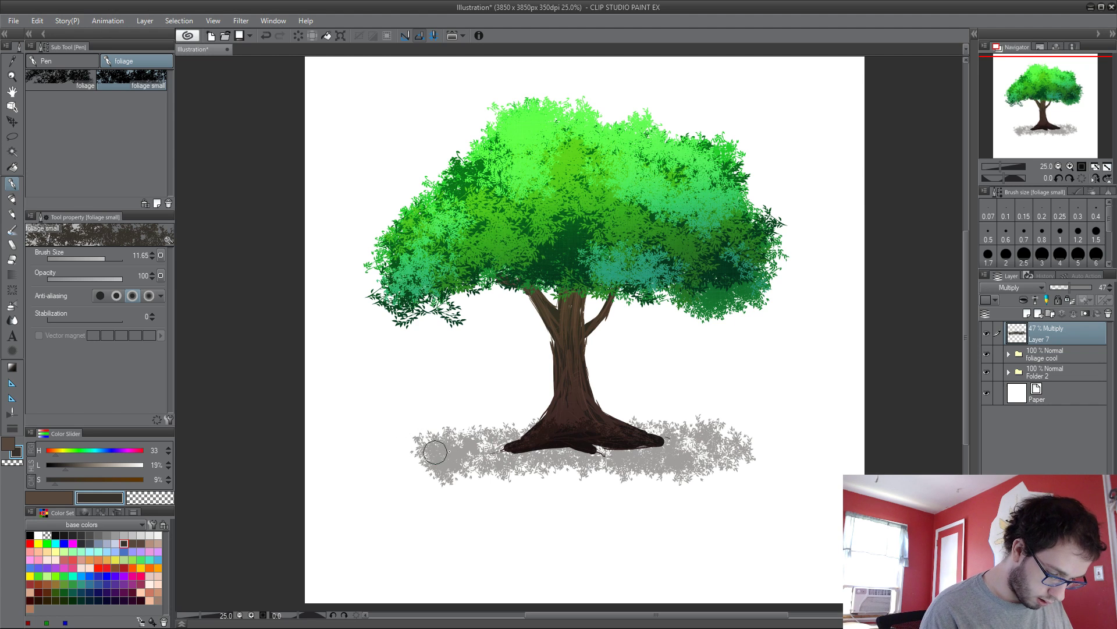
mouse_move(550, 422)
left_mouse_down()
mouse_move(573, 359)
mouse_move(541, 408)
left_mouse_up()
key("ctrl+z")
key("ctrl+z")
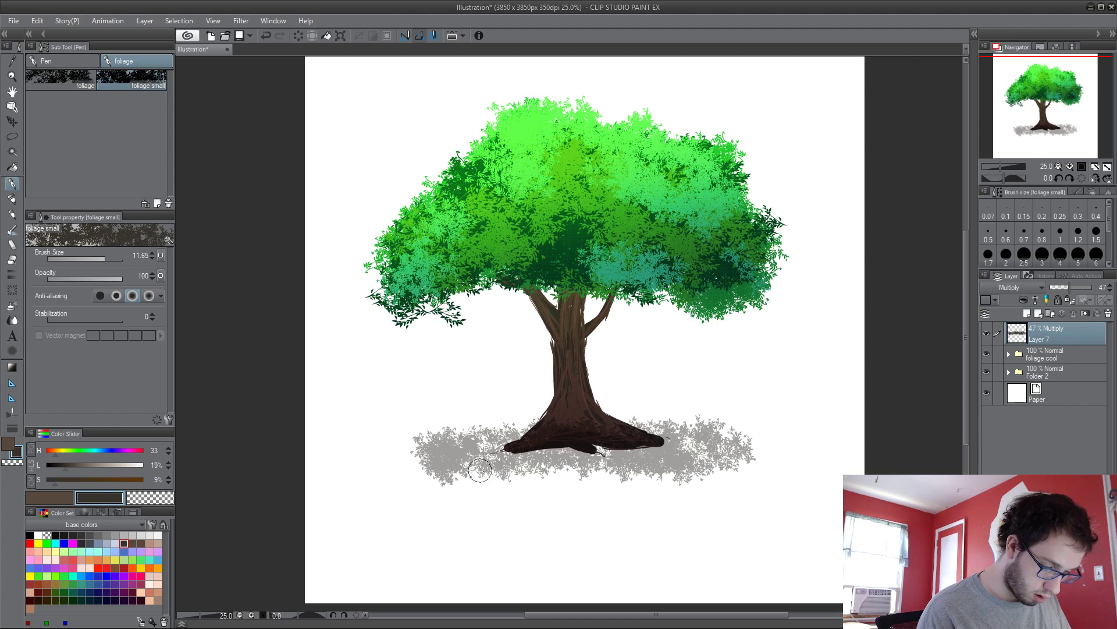
mouse_move(480, 470)
left_mouse_down()
mouse_move(503, 483)
mouse_move(681, 477)
mouse_move(573, 483)
mouse_move(608, 485)
mouse_move(406, 466)
mouse_move(544, 476)
left_mouse_up()
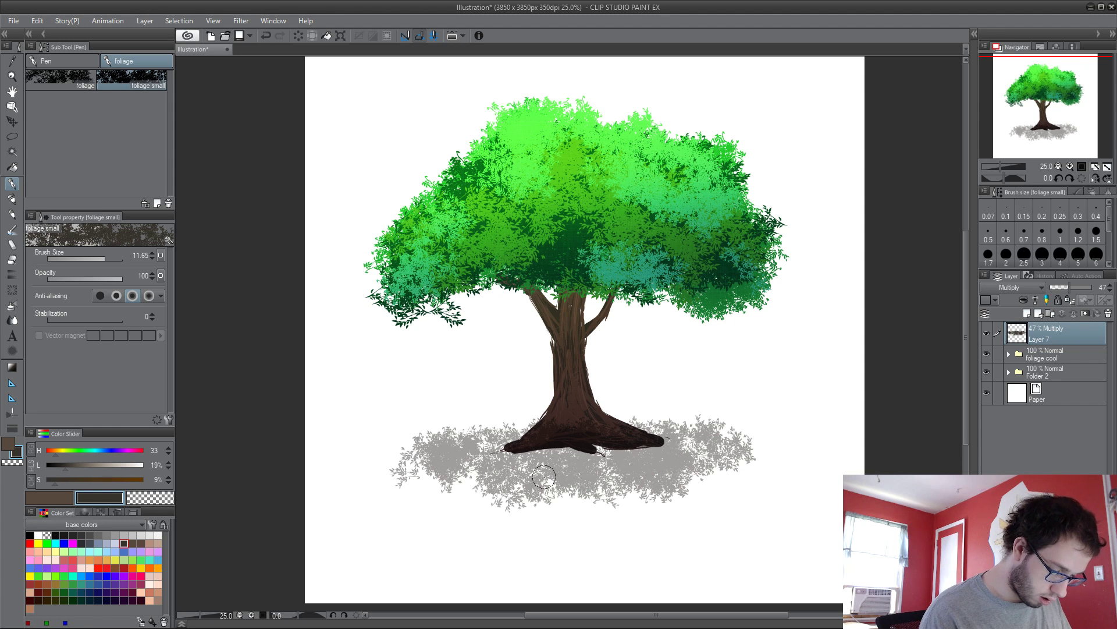
Step: Break up the ground shadow with transparent foliage small strokes and extend it upward on both sides of the trunk base
left_click(159, 493)
mouse_move(352, 469)
left_mouse_down()
mouse_move(453, 454)
mouse_move(626, 464)
mouse_move(721, 451)
mouse_move(602, 469)
mouse_move(718, 453)
mouse_move(621, 444)
mouse_move(620, 463)
mouse_move(509, 452)
mouse_move(640, 460)
mouse_move(507, 467)
mouse_move(553, 462)
mouse_move(496, 457)
mouse_move(595, 464)
mouse_move(466, 453)
mouse_move(565, 472)
mouse_move(556, 454)
mouse_move(515, 470)
mouse_move(476, 455)
mouse_move(617, 477)
mouse_move(581, 476)
mouse_move(564, 455)
mouse_move(673, 451)
mouse_move(656, 443)
mouse_move(641, 460)
left_mouse_up()
left_click(100, 499)
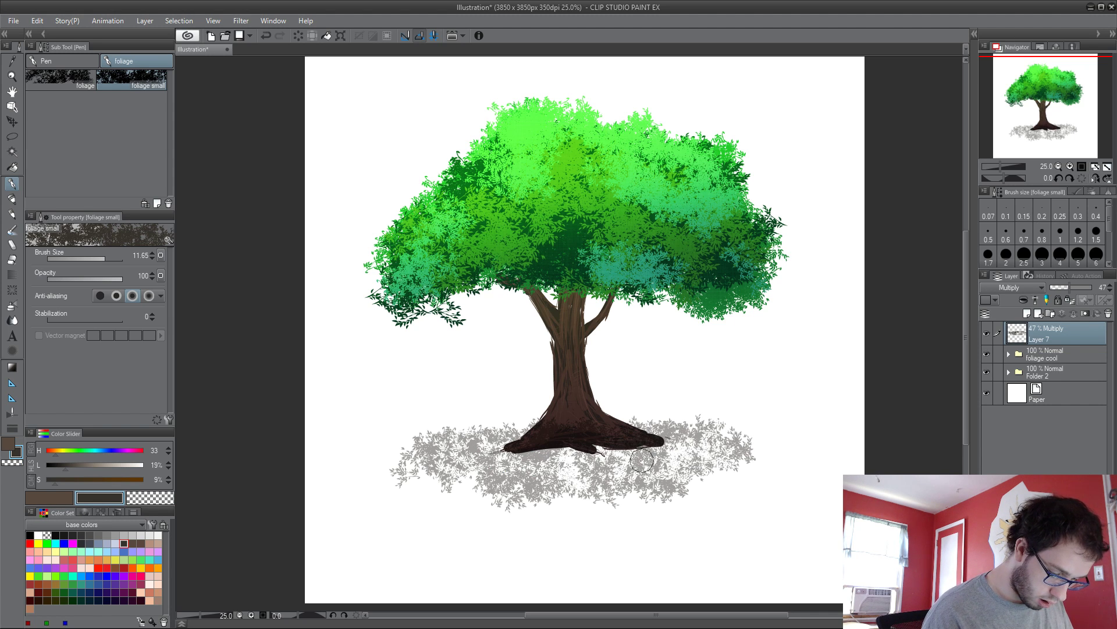
key("x")
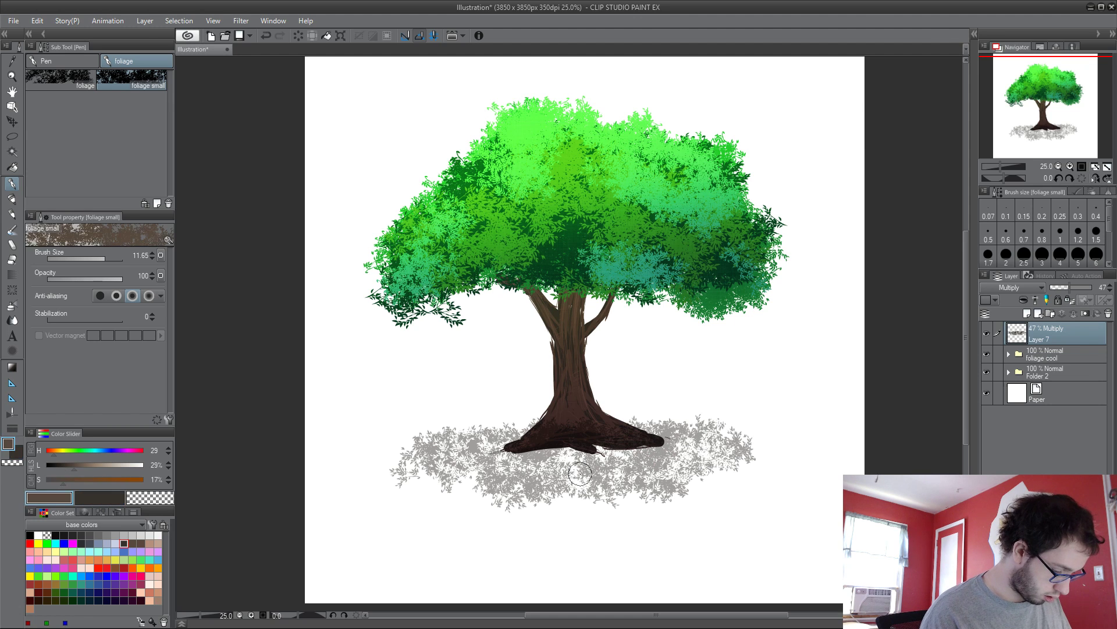
key("x")
key("c")
mouse_move(447, 443)
left_mouse_down()
mouse_move(547, 459)
mouse_move(652, 460)
mouse_move(617, 436)
mouse_move(597, 453)
mouse_move(547, 459)
mouse_move(503, 434)
mouse_move(640, 448)
mouse_move(599, 435)
mouse_move(675, 454)
mouse_move(699, 442)
mouse_move(670, 465)
left_mouse_up()
key("c")
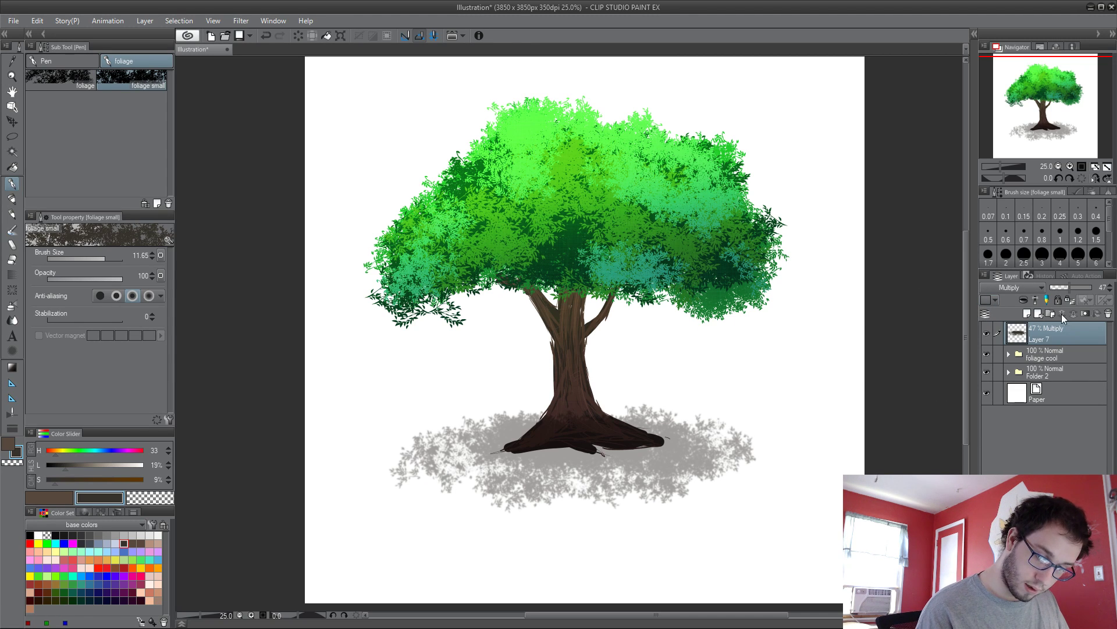
Step: Raise the shadow layer's opacity to 100% and fade the shadow's outer edges with the Soft airbrush in transparent colour
left_click_drag(1075, 291, 1114, 285)
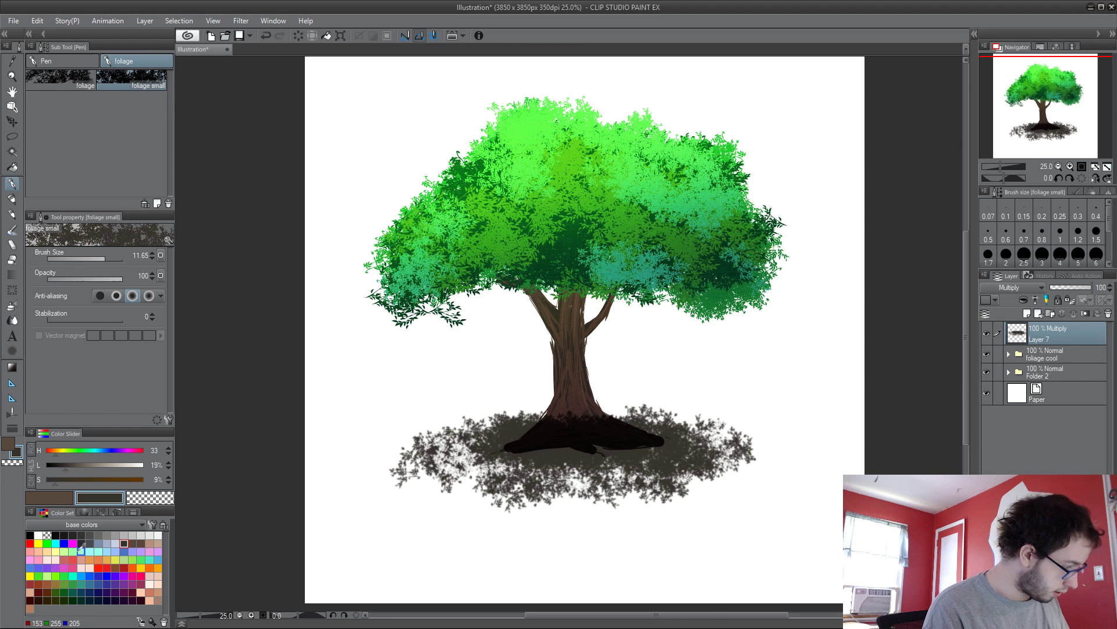
key("b")
left_click(140, 502)
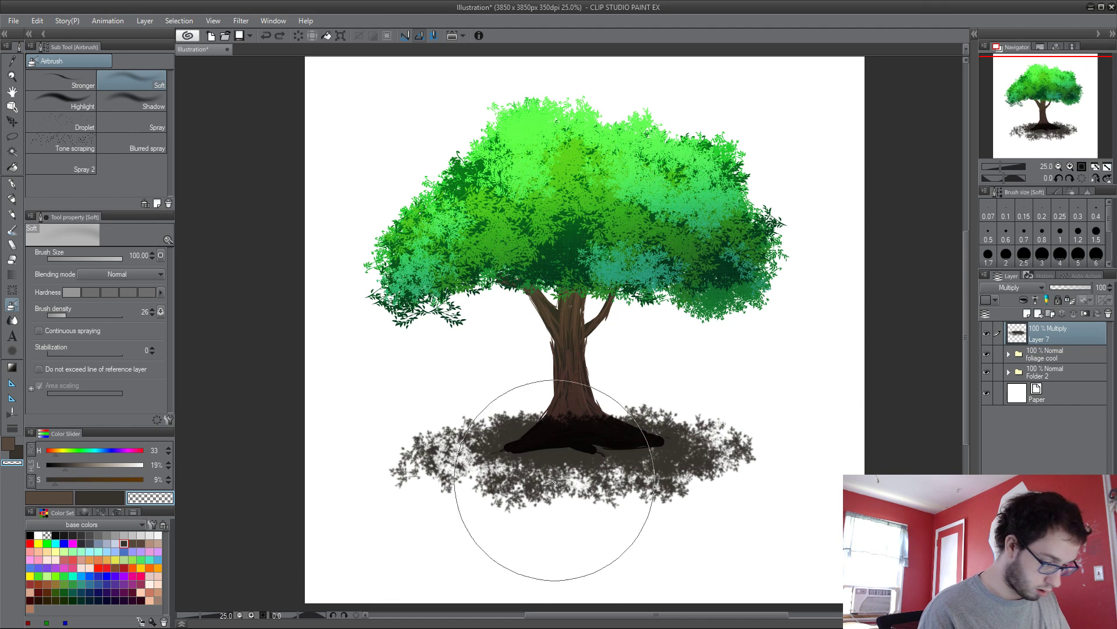
left_click_drag(527, 431, 517, 444)
mouse_move(710, 495)
left_mouse_down()
mouse_move(396, 477)
mouse_move(518, 509)
mouse_move(766, 466)
left_mouse_up()
mouse_move(403, 499)
left_mouse_down()
mouse_move(349, 454)
mouse_move(397, 454)
mouse_move(375, 494)
mouse_move(474, 476)
mouse_move(400, 456)
mouse_move(404, 491)
mouse_move(436, 513)
left_mouse_up()
mouse_move(752, 434)
left_mouse_down()
mouse_move(723, 447)
mouse_move(745, 451)
left_mouse_up()
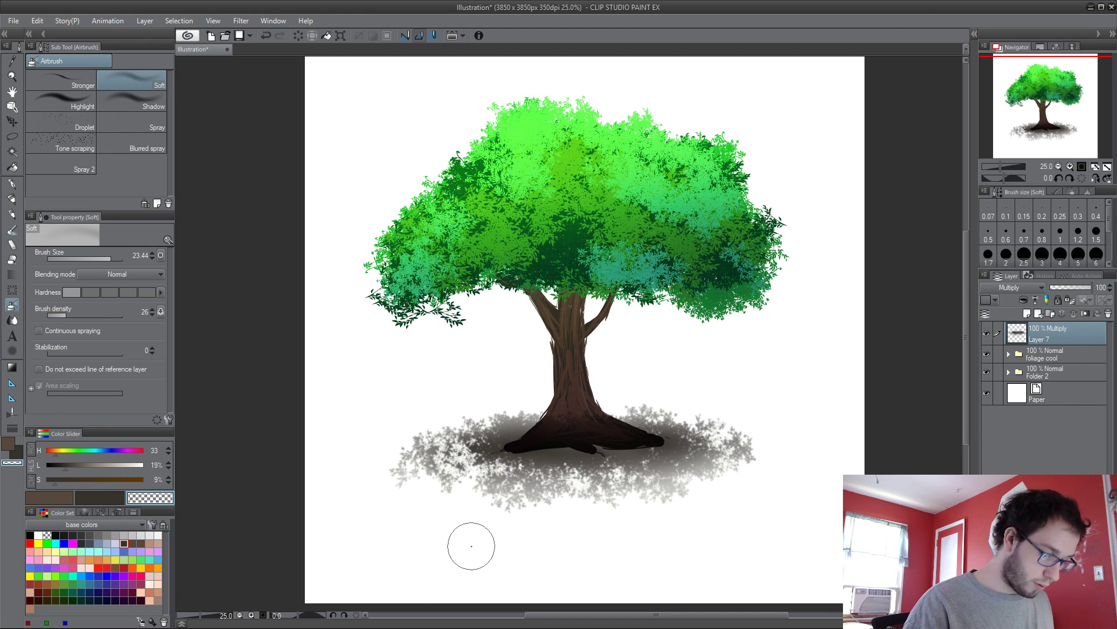
Step: Shade the upper trunk beneath the foliage with the Soft airbrush in dark brown and erase the overspill around the branches
key("c")
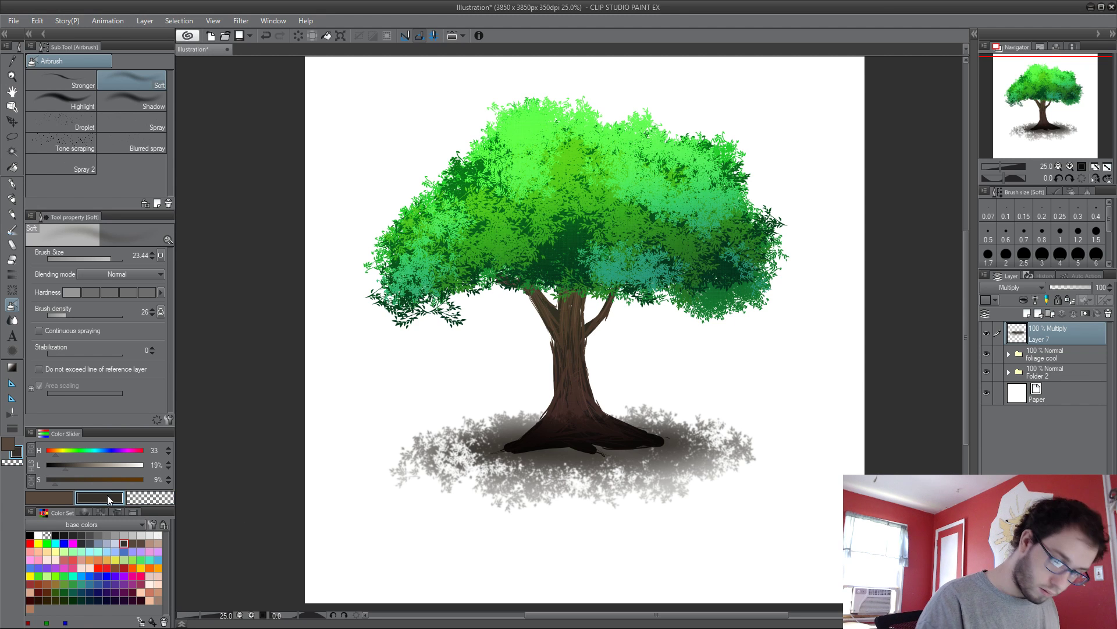
mouse_move(560, 321)
left_mouse_down()
mouse_move(577, 267)
mouse_move(589, 324)
mouse_move(561, 365)
left_mouse_up()
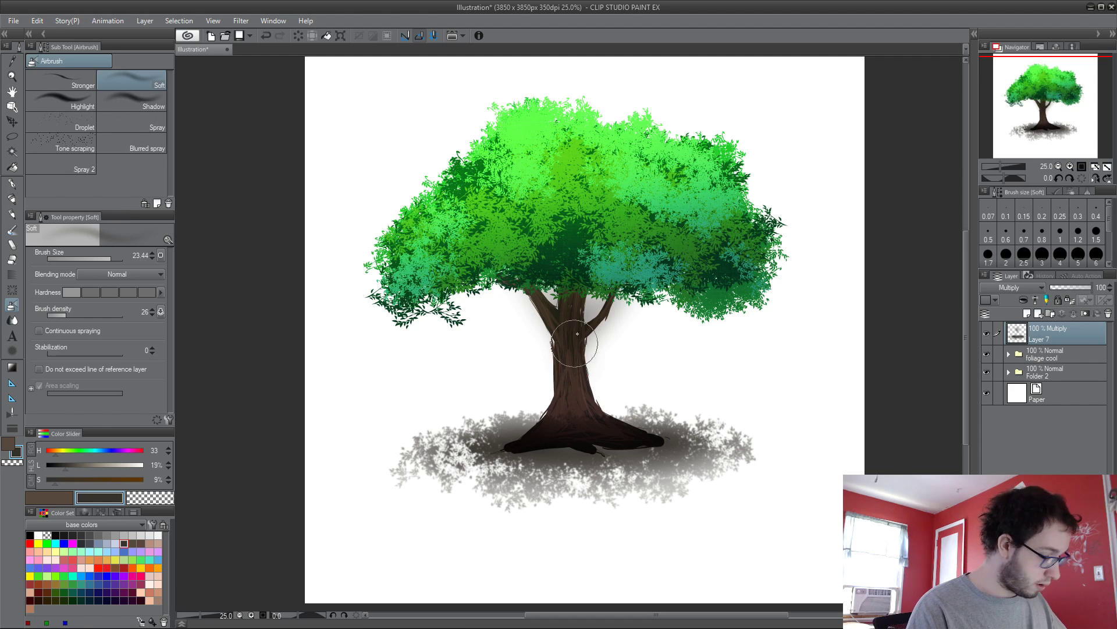
key("e")
scroll(594, 326, "up", 3)
mouse_move(602, 283)
left_mouse_down()
mouse_move(585, 333)
mouse_move(634, 243)
mouse_move(684, 275)
mouse_move(642, 388)
mouse_move(664, 322)
mouse_move(611, 392)
left_mouse_up()
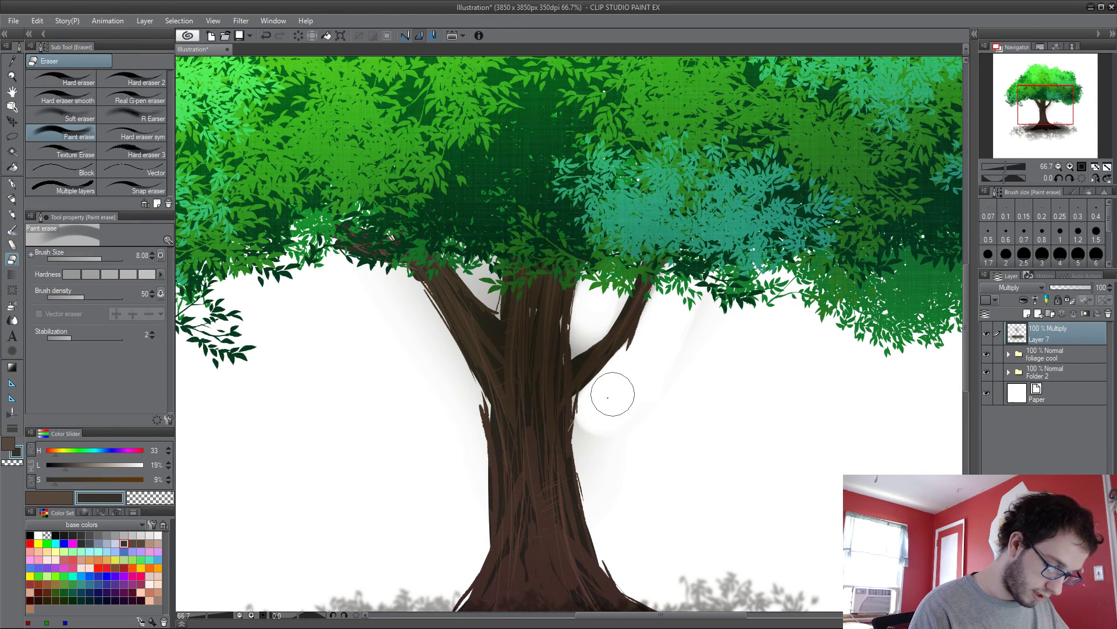
mouse_move(461, 254)
left_mouse_down()
mouse_move(470, 262)
mouse_move(446, 382)
mouse_move(459, 437)
mouse_move(693, 267)
mouse_move(711, 456)
left_mouse_up()
scroll(456, 435, "down", 2)
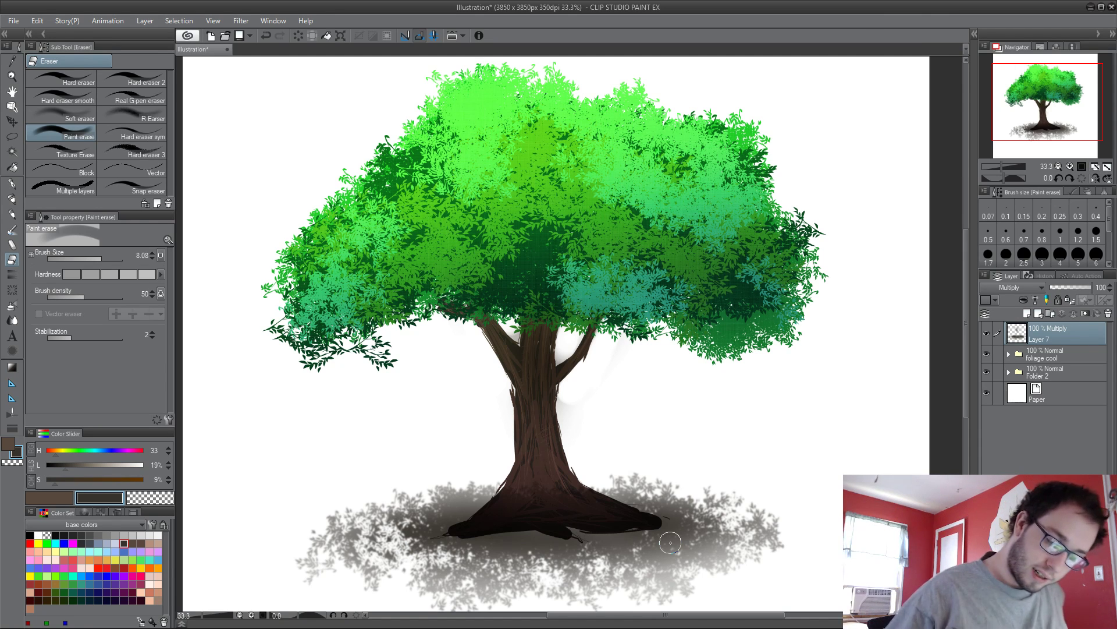
Step: Add a new layer beneath the Multiply shadow layer and choose the Real pencil at brush size 1
left_click(1027, 313)
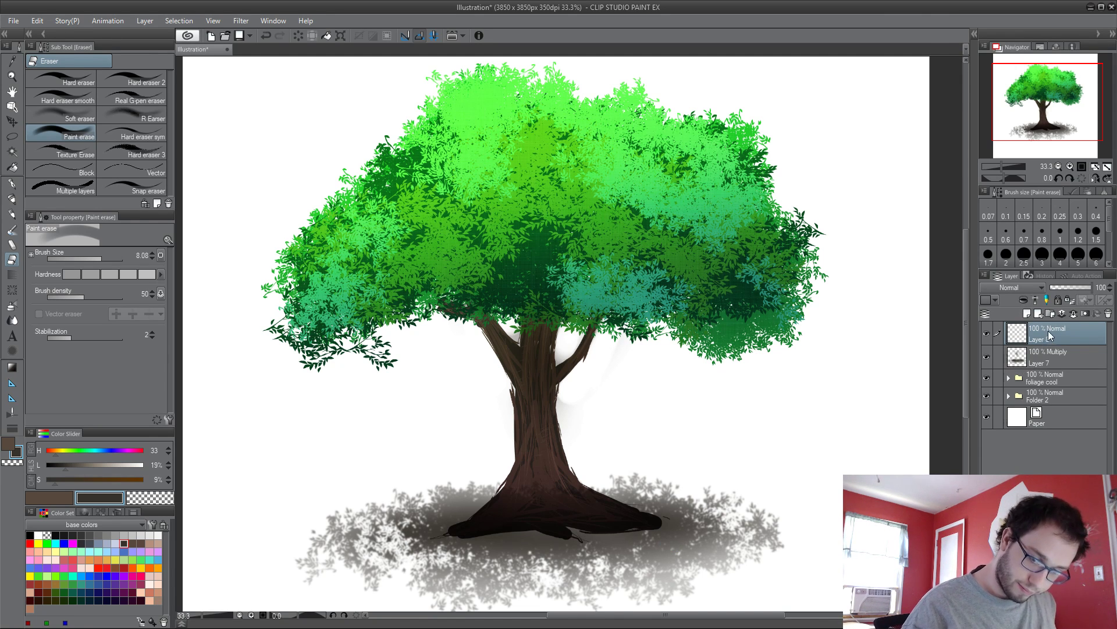
left_click_drag(1050, 335, 1053, 372)
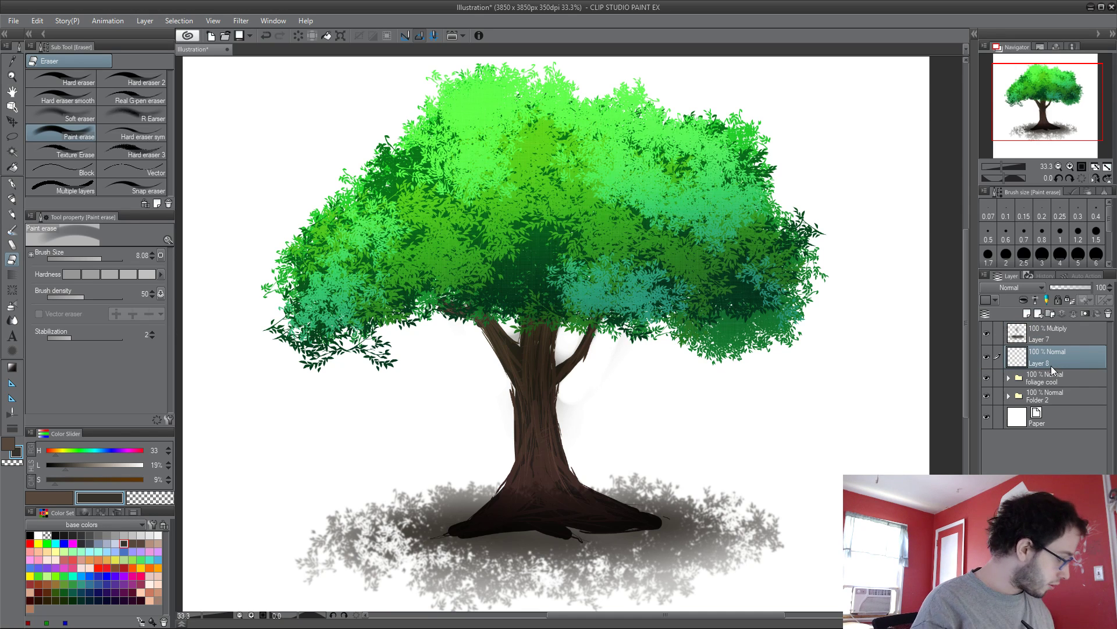
key("b")
key("p")
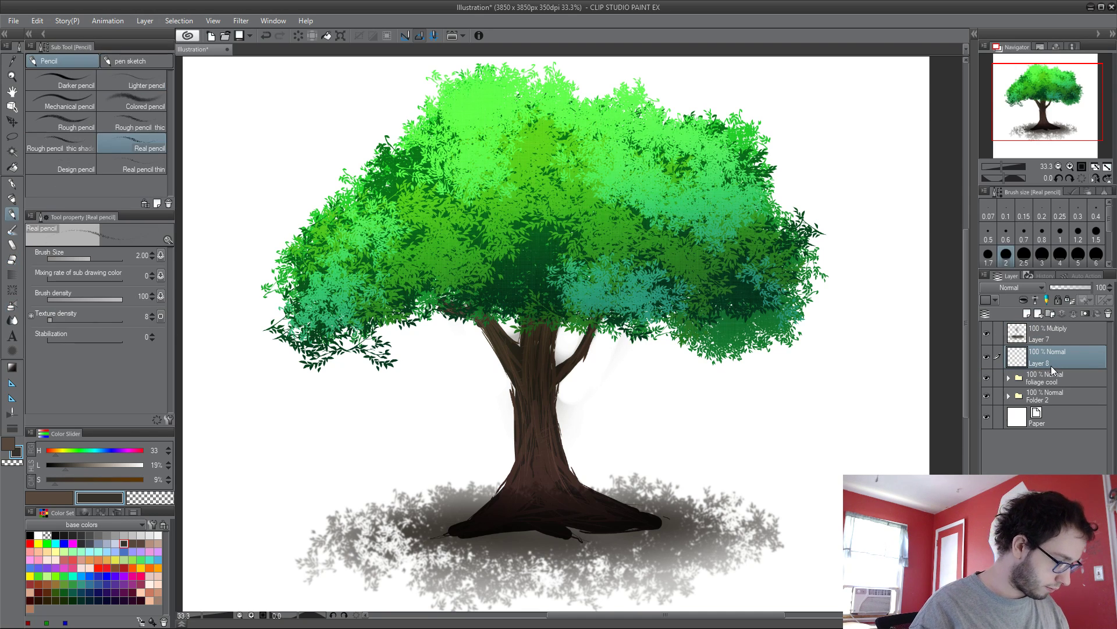
key("ctrl+equal")
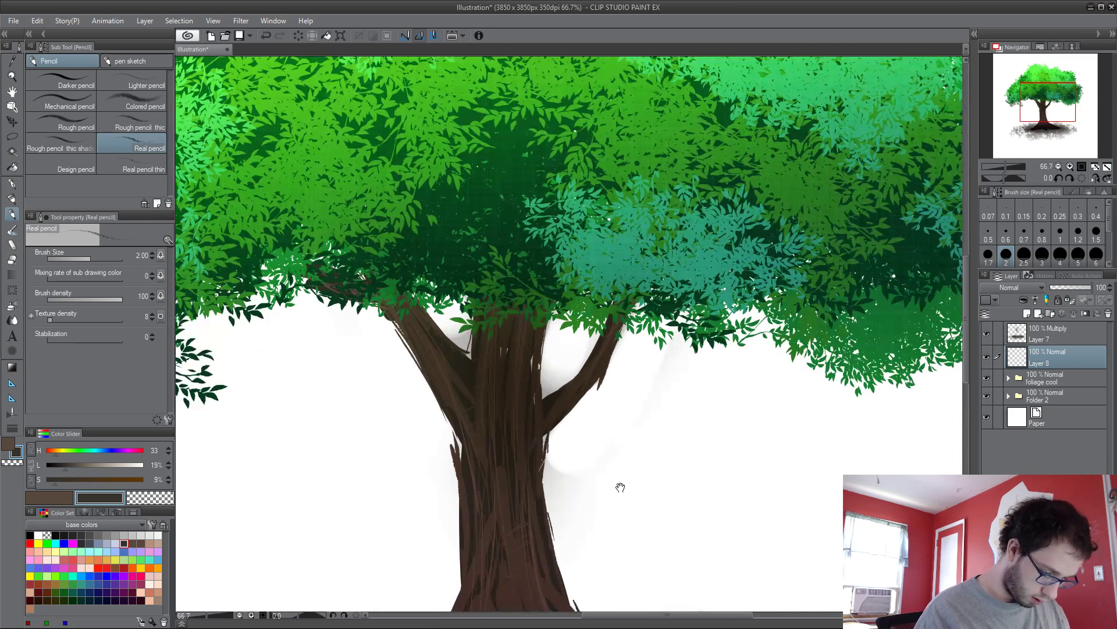
scroll(525, 242, "down", 3)
left_click(1060, 233)
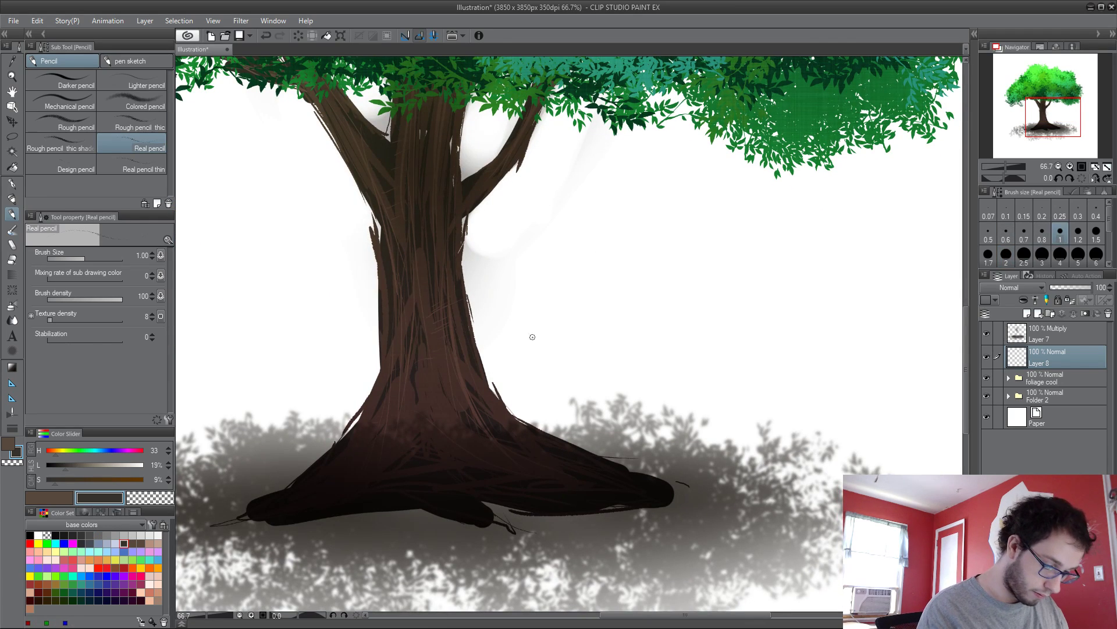
Step: Sketch a small figure beside the trunk with head, shoulders, an arm reaching to the bark and bent legs, undoing trial strokes
mouse_move(555, 300)
left_mouse_down()
mouse_move(582, 344)
mouse_move(580, 305)
left_mouse_up()
key("ctrl+z")
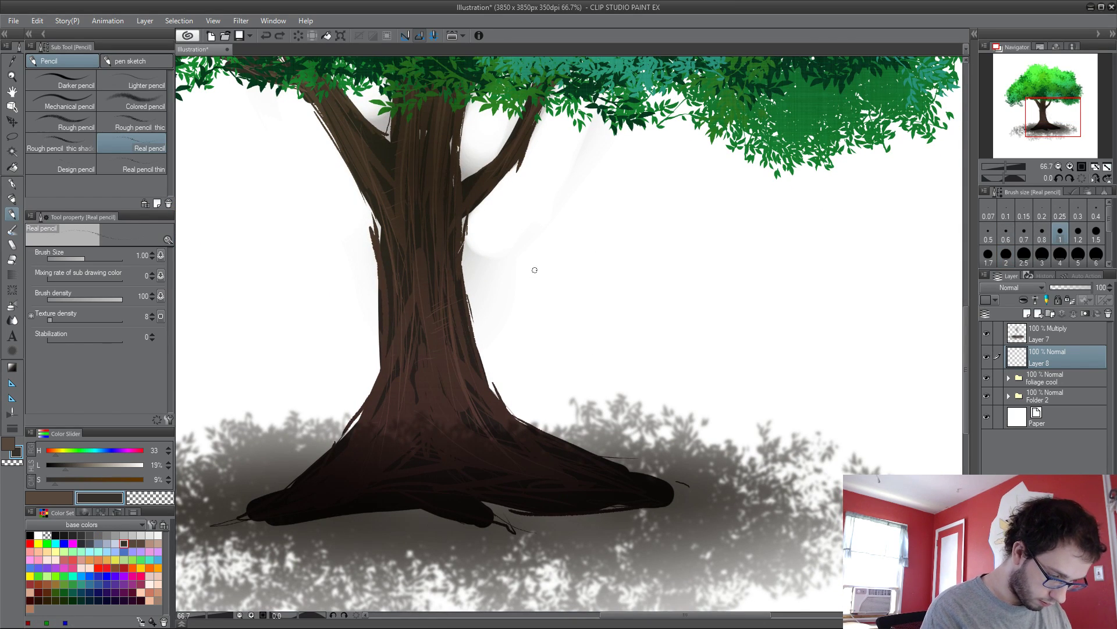
mouse_move(532, 268)
left_mouse_down()
mouse_move(542, 297)
mouse_move(542, 272)
left_mouse_up()
key("ctrl+z")
left_click_drag(541, 358, 545, 430)
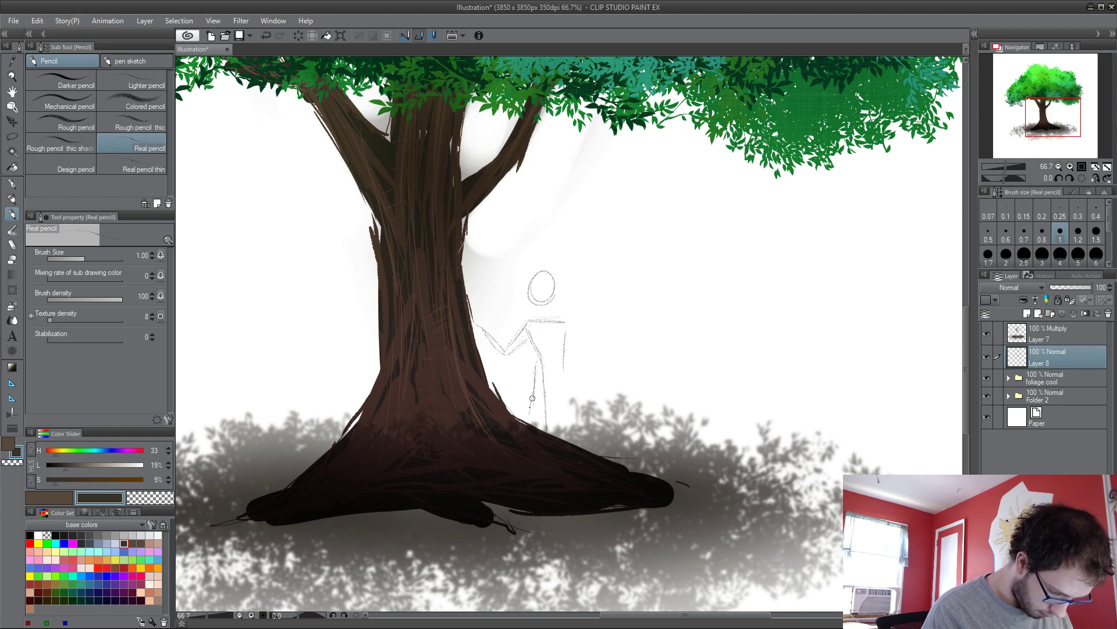
left_click_drag(516, 403, 534, 381)
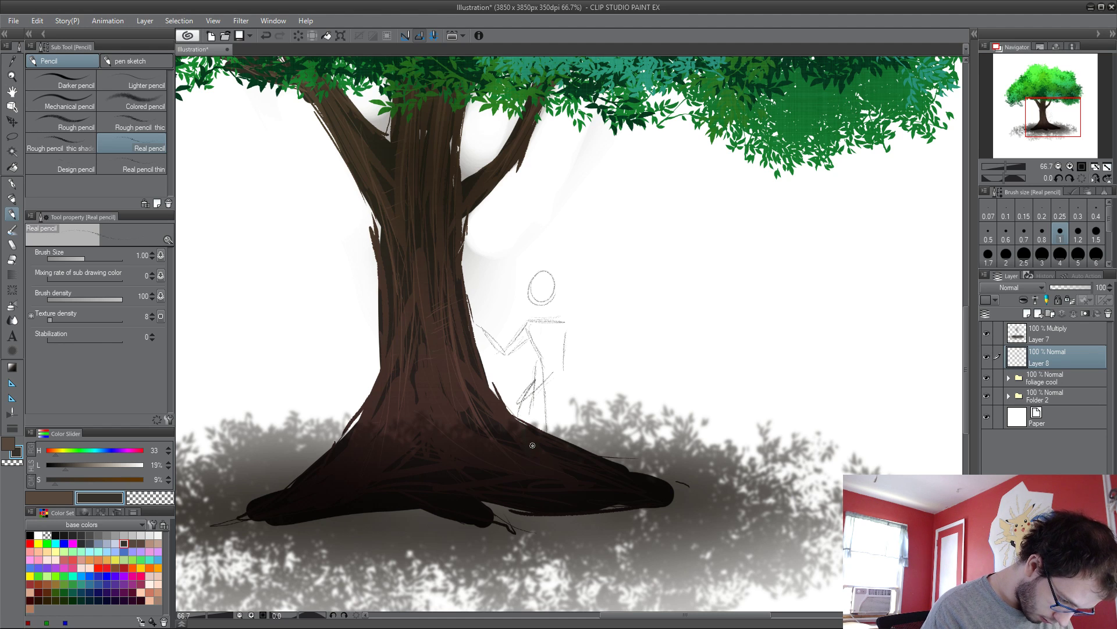
left_click_drag(534, 436, 567, 369)
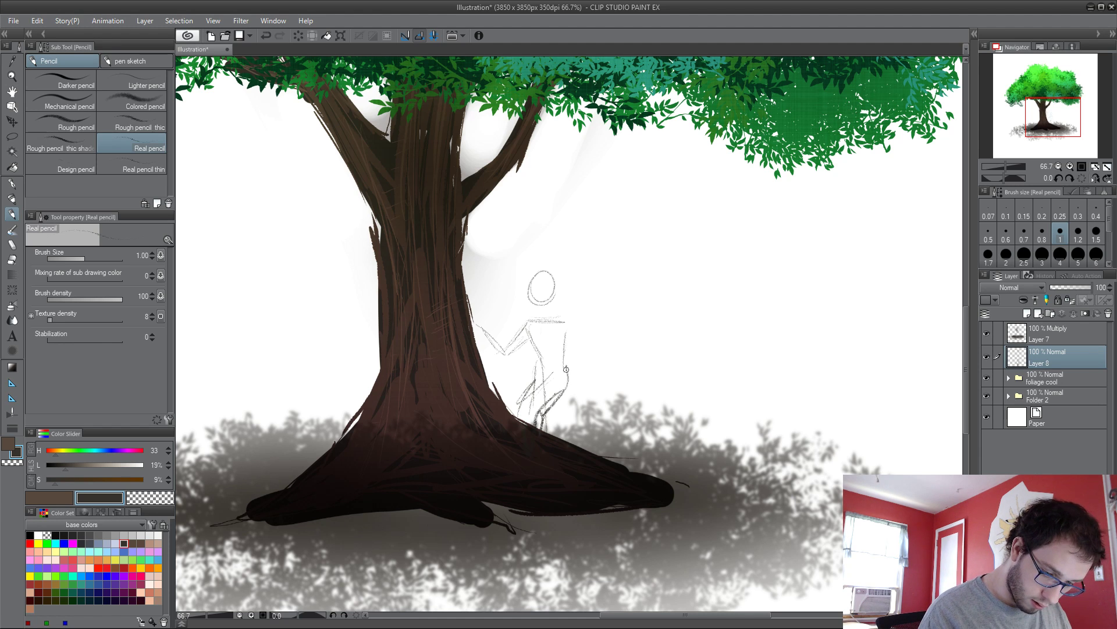
Step: Develop the figure on the same sketch layer with a face oval, neck, torso side, lowered arm with hand and rear leg
left_click(1041, 396)
left_click(1031, 338)
left_click(1029, 351)
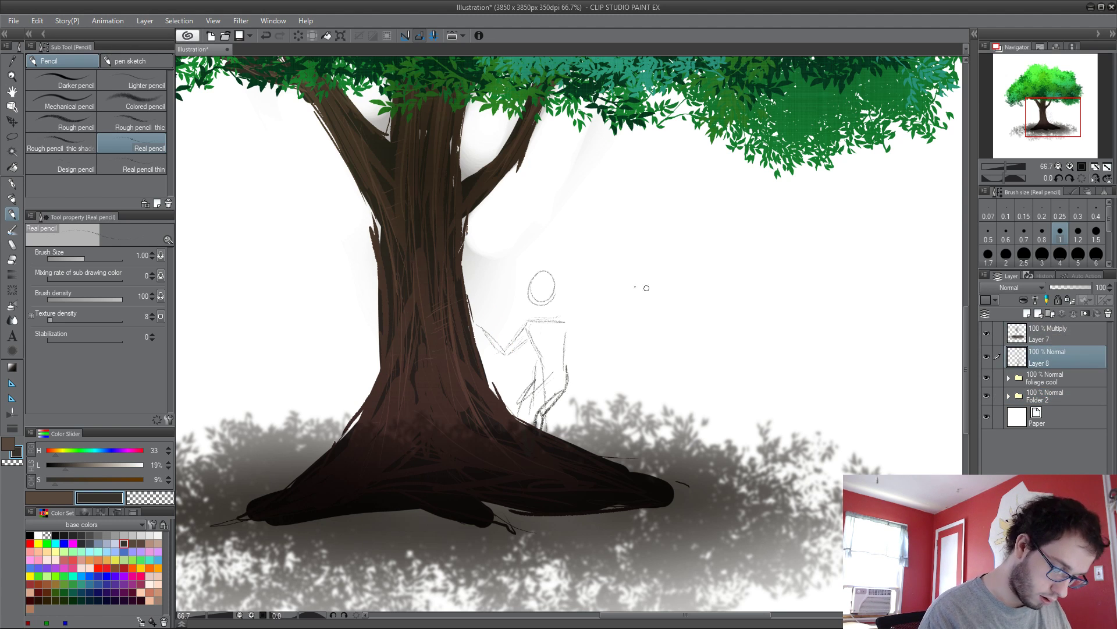
mouse_move(535, 331)
left_mouse_down()
mouse_move(538, 308)
mouse_move(549, 316)
mouse_move(536, 282)
mouse_move(526, 295)
mouse_move(559, 324)
mouse_move(573, 375)
left_mouse_up()
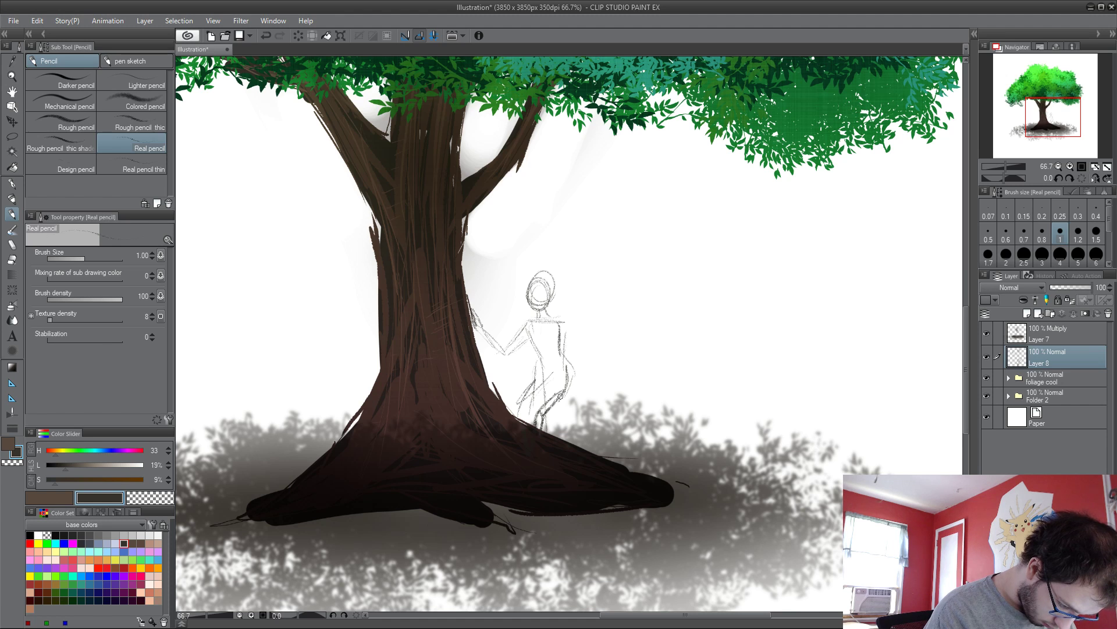
mouse_move(561, 319)
left_mouse_down()
mouse_move(586, 403)
mouse_move(584, 384)
mouse_move(550, 376)
mouse_move(531, 394)
mouse_move(563, 405)
mouse_move(562, 430)
left_mouse_up()
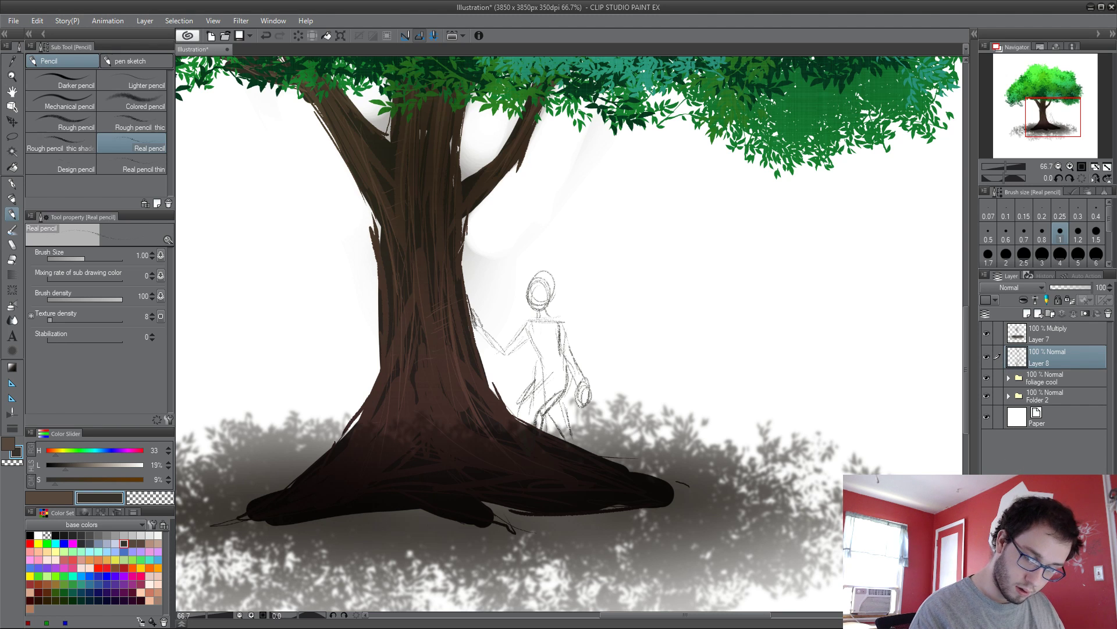
Step: Try the Subtract and Difference blending modes on the figure sketch layer and return it to Normal
key("s")
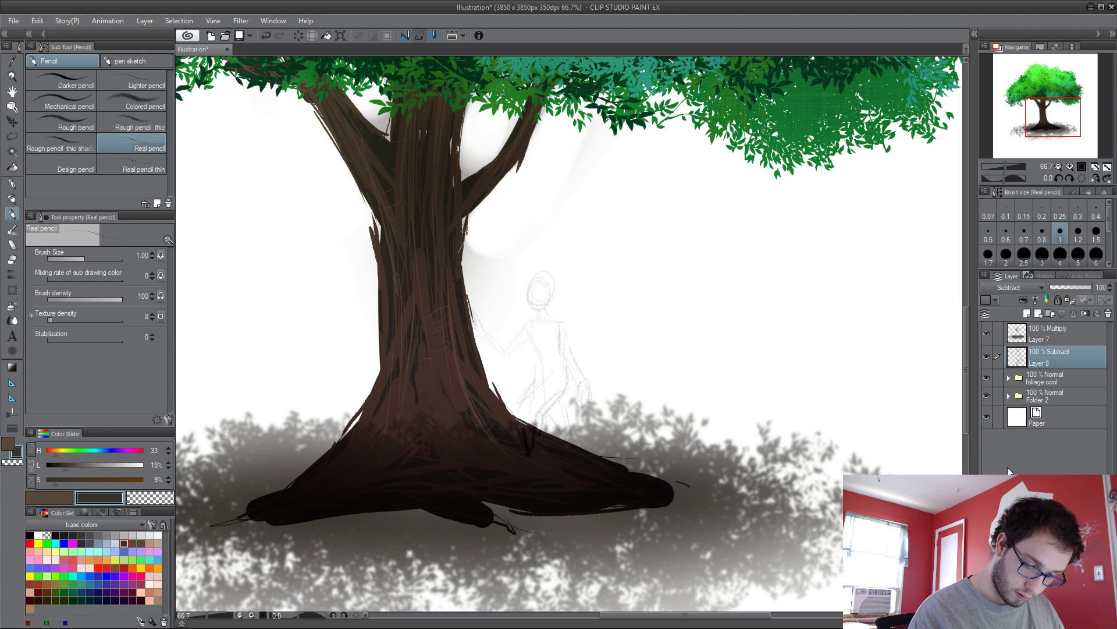
key("d")
key("d")
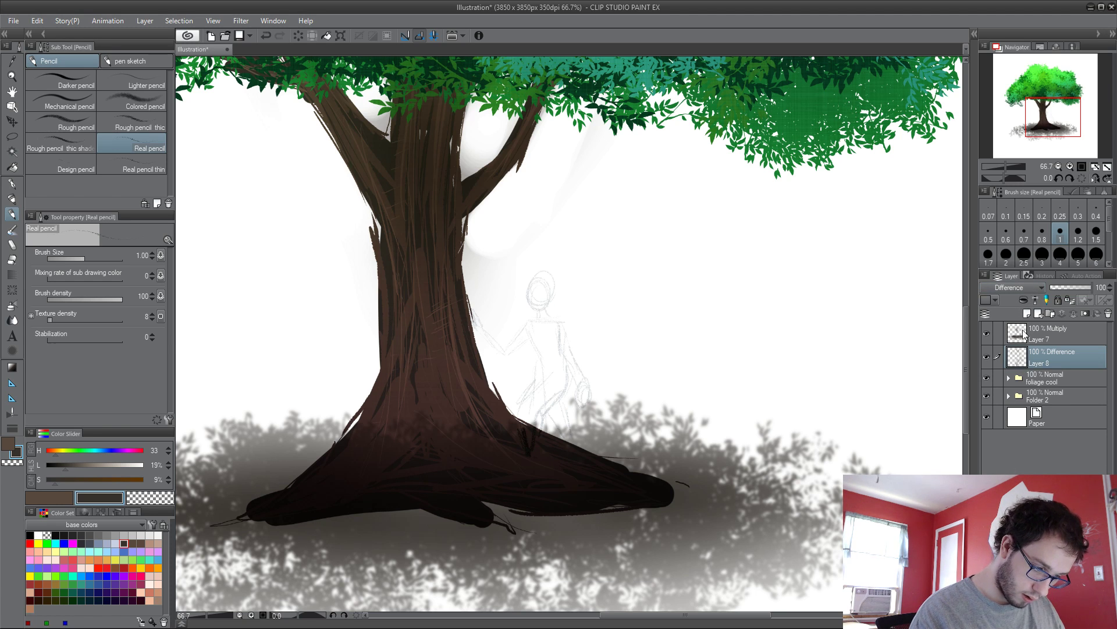
key("n")
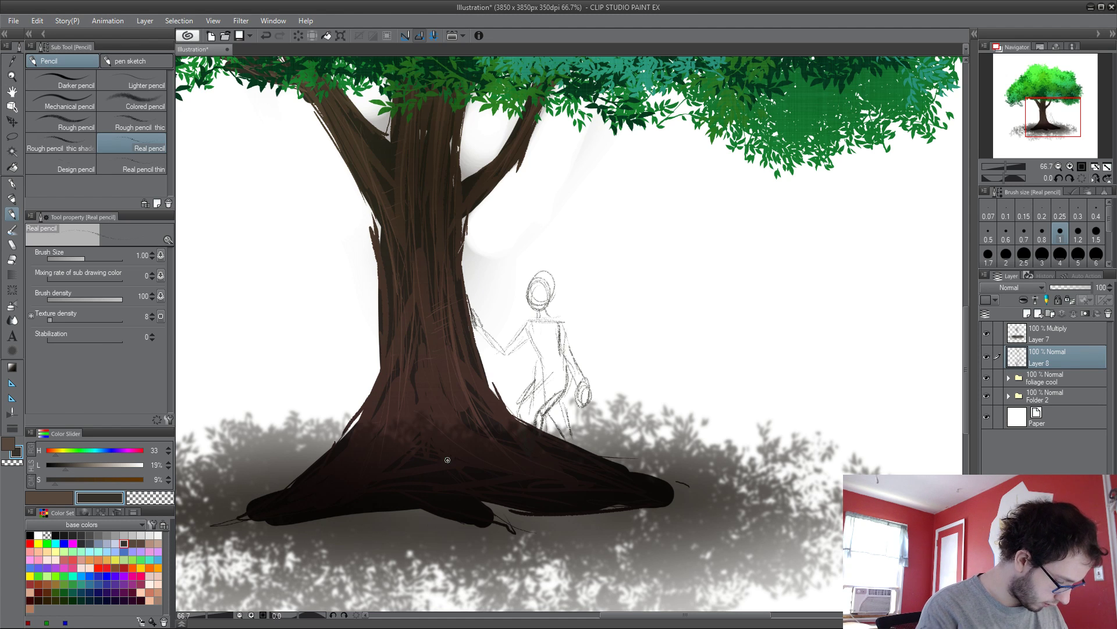
Step: Lock the sketch layer's transparent pixels, recolour the figure's lines cyan and finally light blue (H 201, L 60%, S 75%), and unlock the layer
left_click(56, 542)
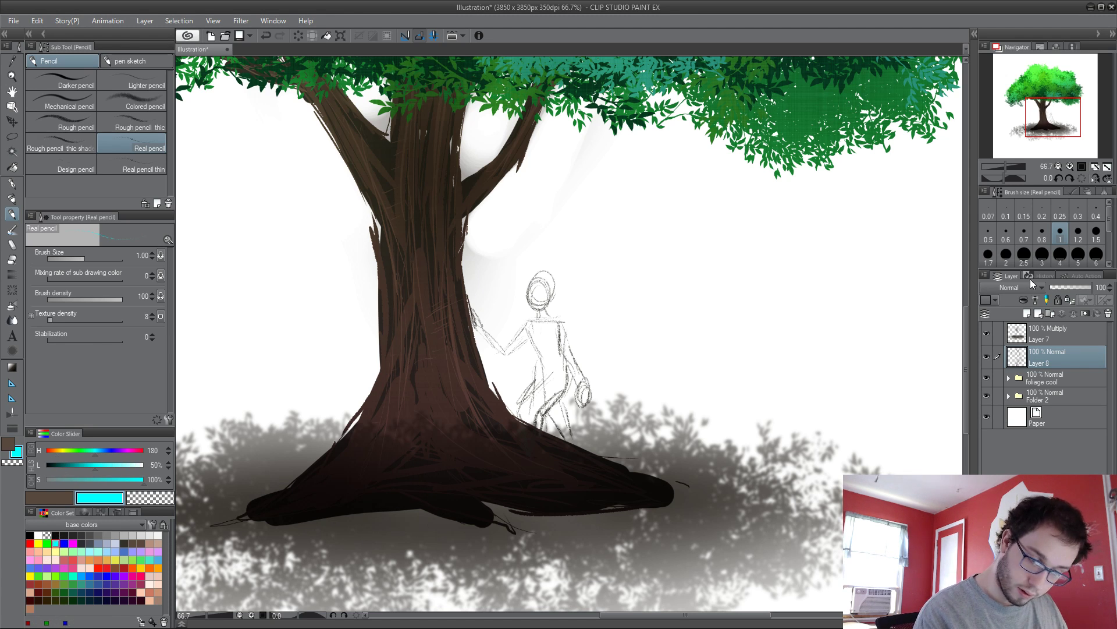
left_click(1069, 301)
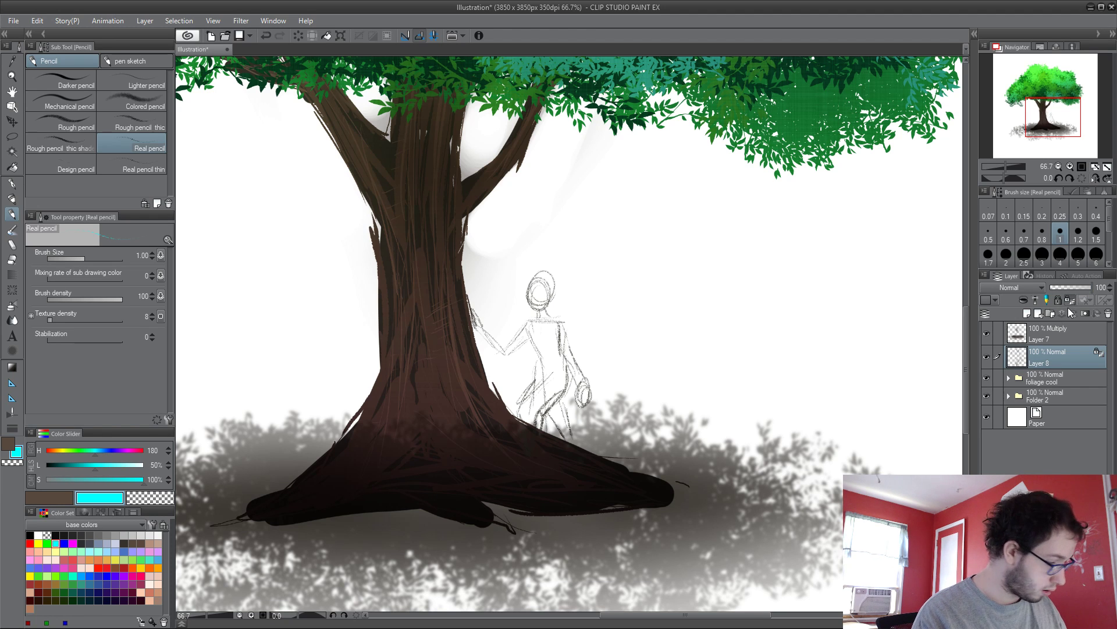
key("ctrl+u")
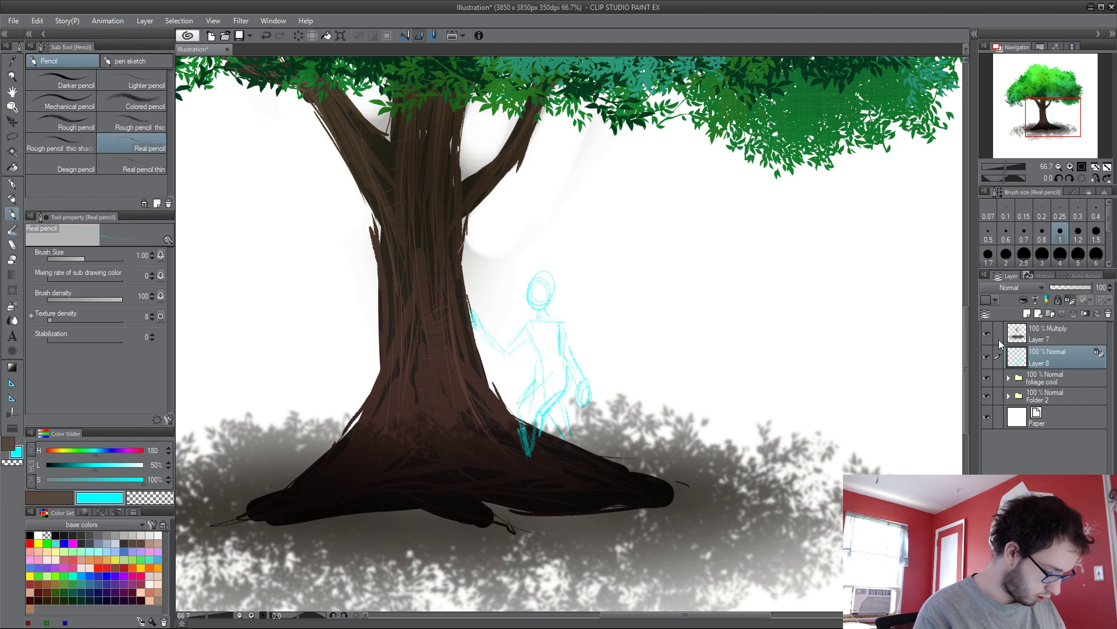
left_click(157, 560)
key("alt+BackSpace")
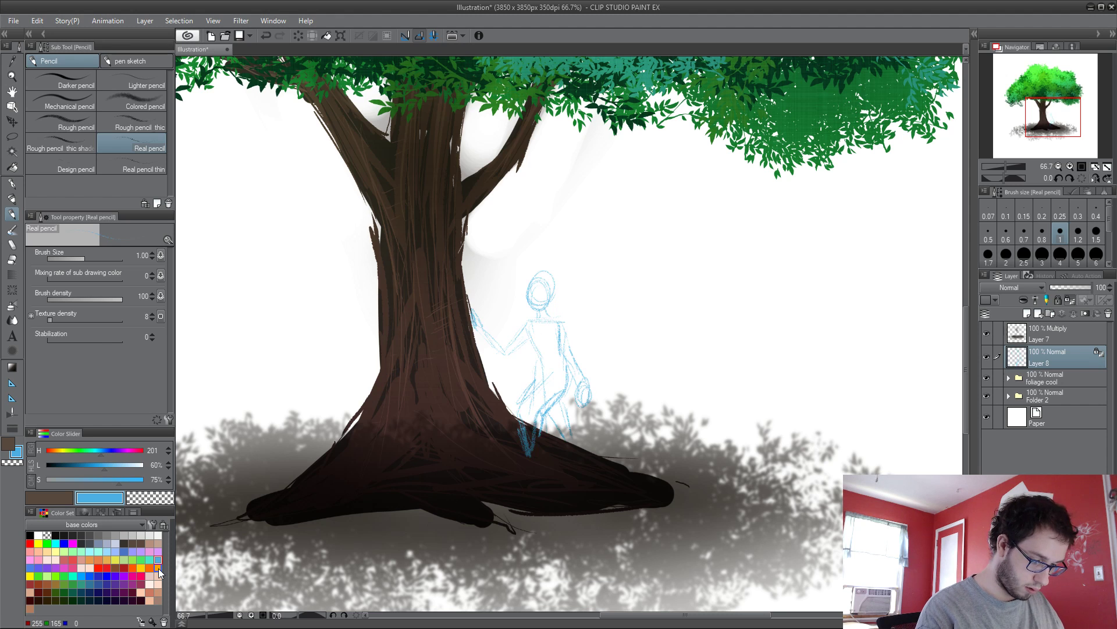
left_click(1067, 301)
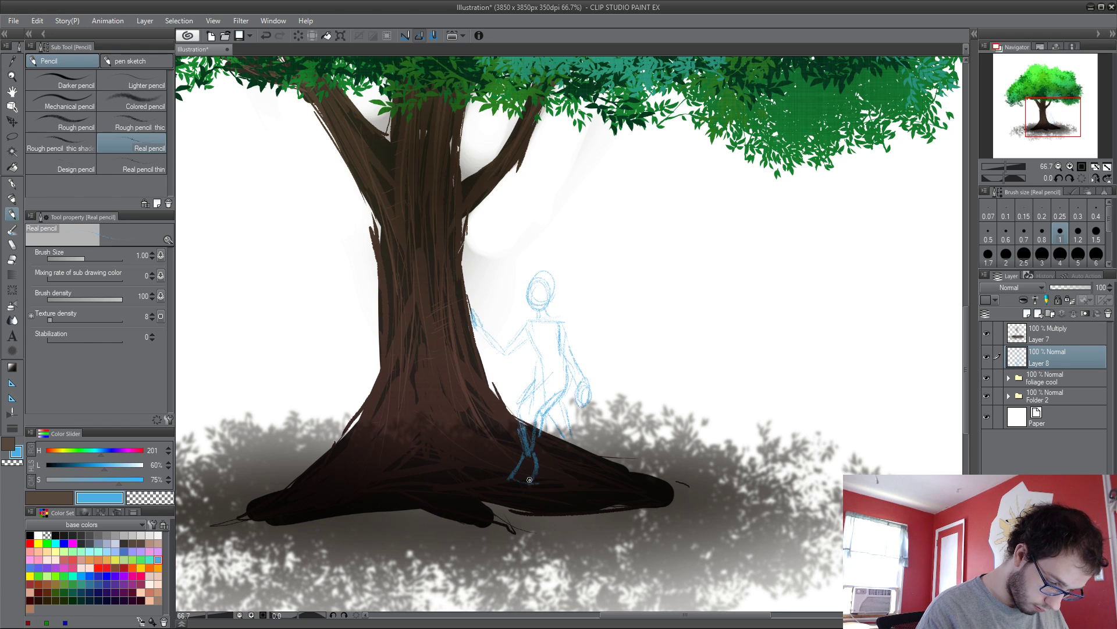
Step: Draw the figure's lower legs and feet on the root, strengthen both arms and add a backpack with a bedroll in light blue
mouse_move(472, 321)
left_mouse_down()
mouse_move(471, 337)
mouse_move(474, 306)
mouse_move(499, 345)
left_mouse_up()
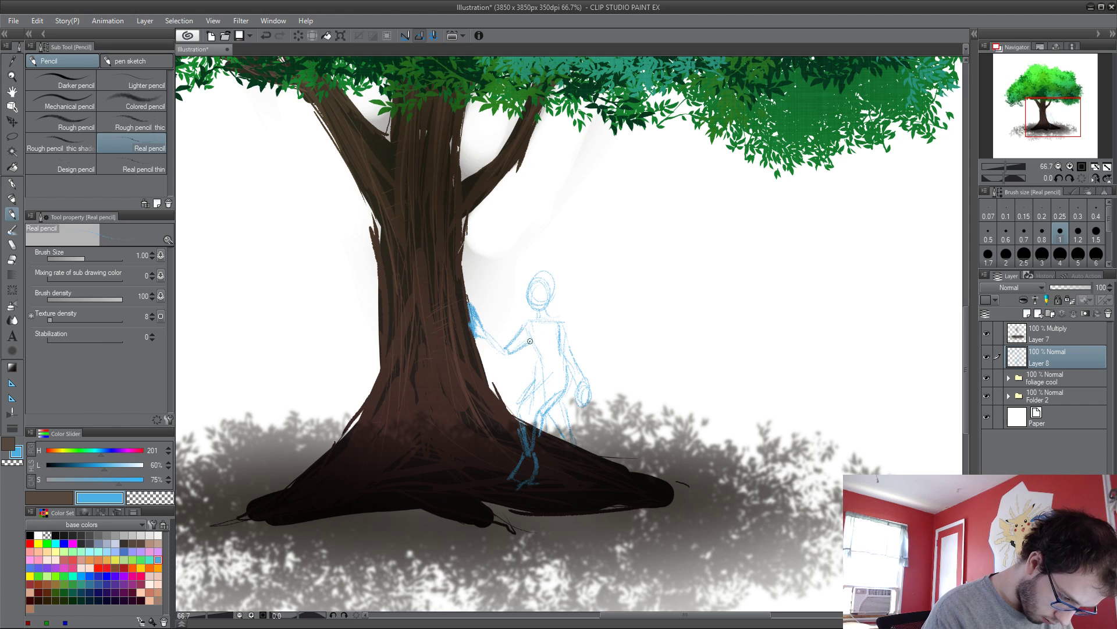
left_click_drag(565, 329, 571, 344)
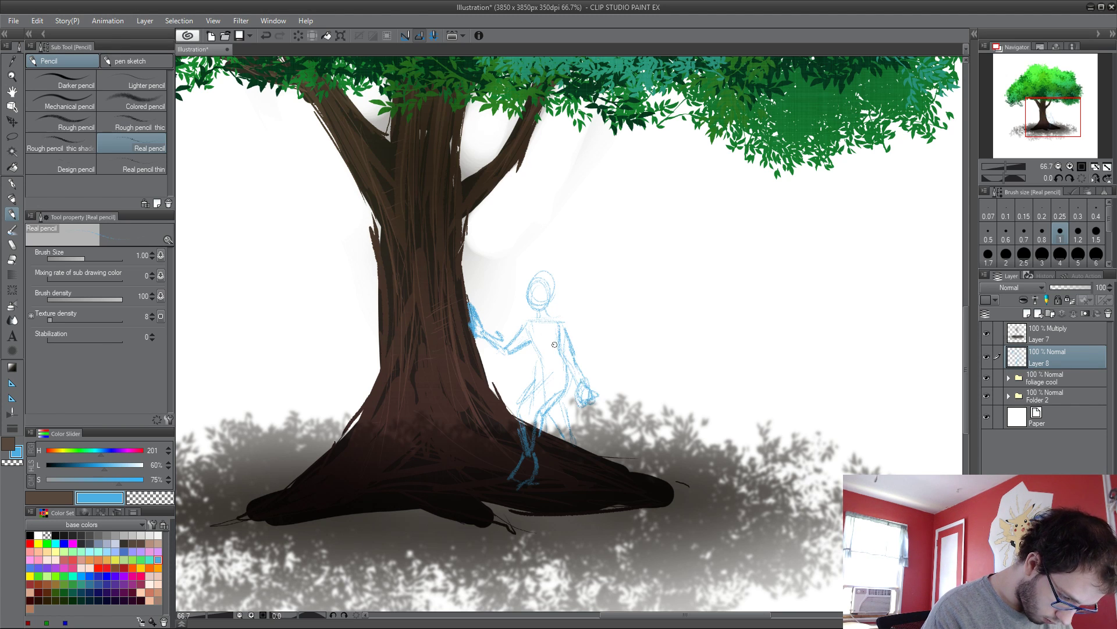
mouse_move(554, 317)
left_mouse_down()
mouse_move(565, 360)
mouse_move(558, 322)
mouse_move(529, 326)
mouse_move(538, 354)
mouse_move(548, 311)
mouse_move(580, 320)
mouse_move(586, 342)
mouse_move(564, 310)
mouse_move(586, 322)
left_mouse_up()
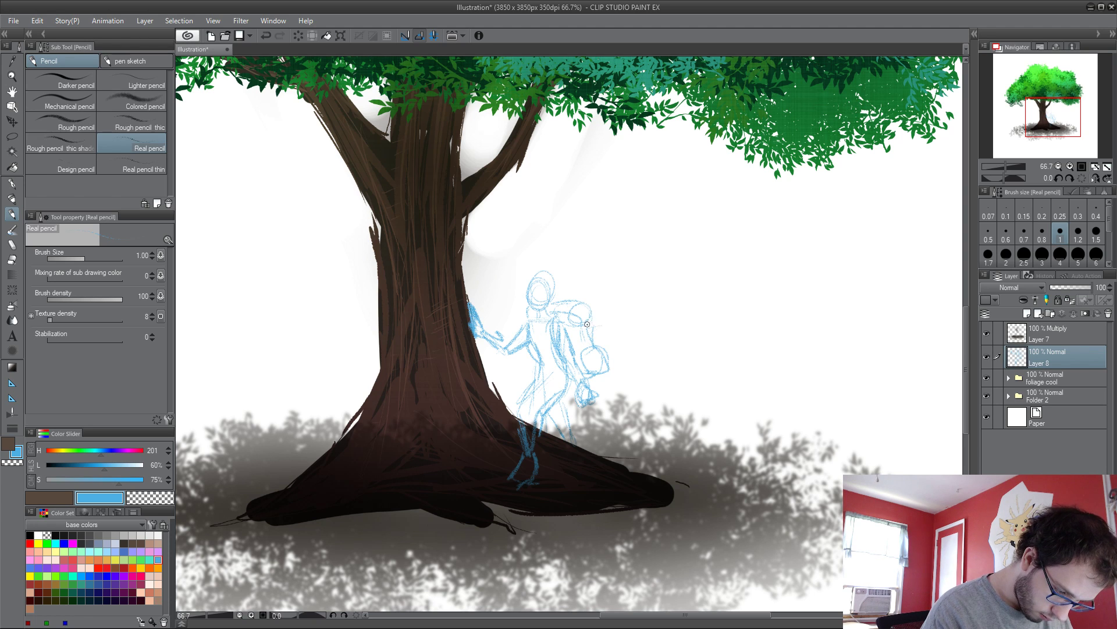
left_click_drag(616, 357, 606, 367)
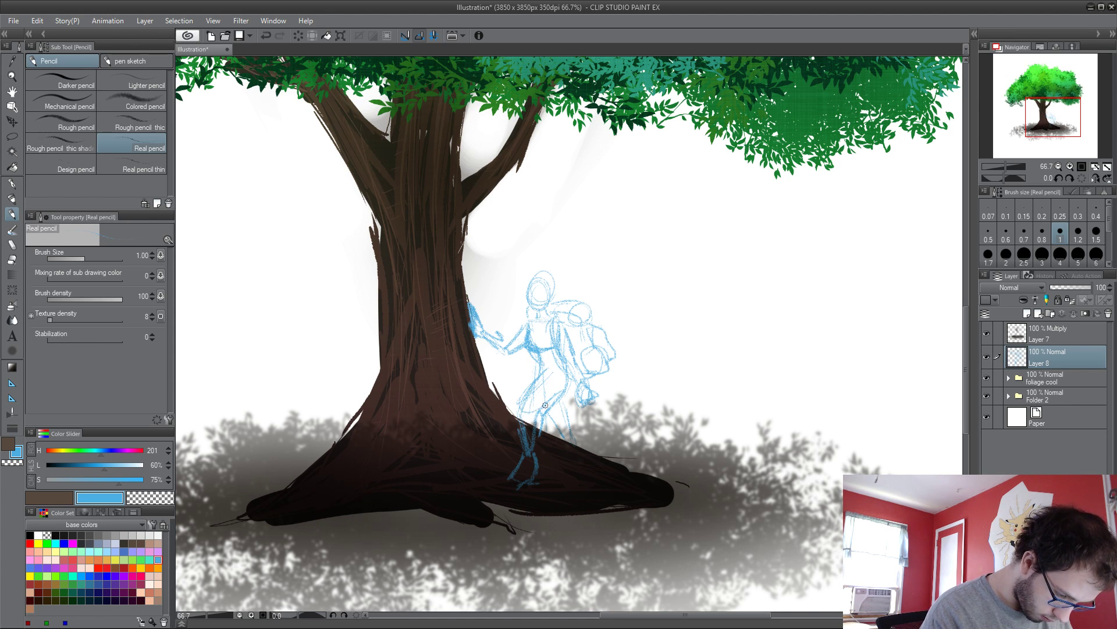
left_click_drag(545, 405, 573, 385)
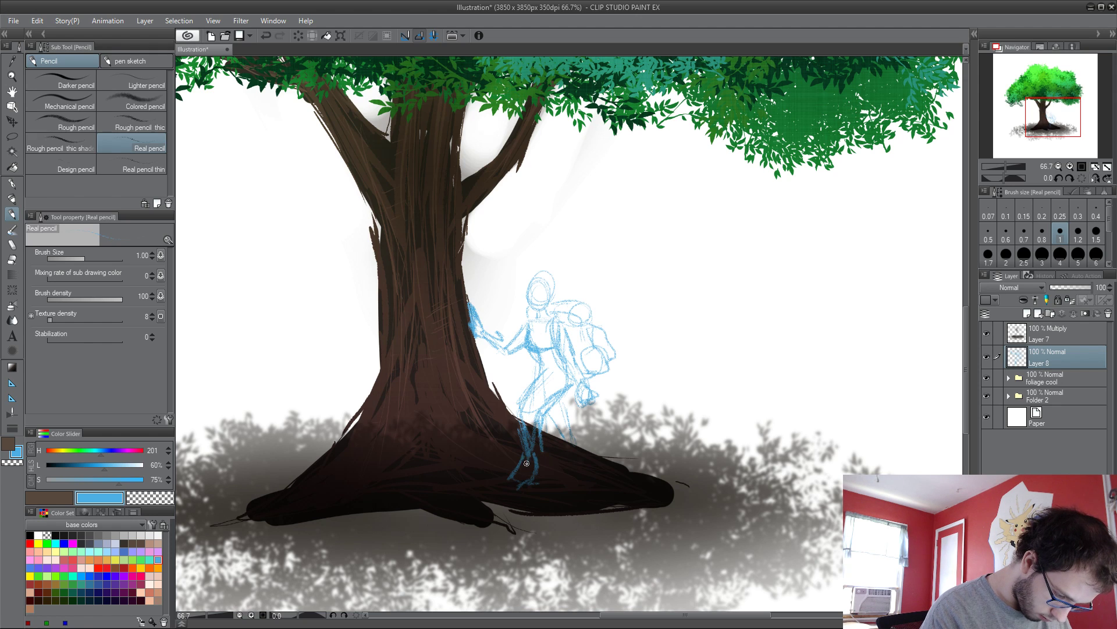
left_click_drag(526, 463, 536, 472)
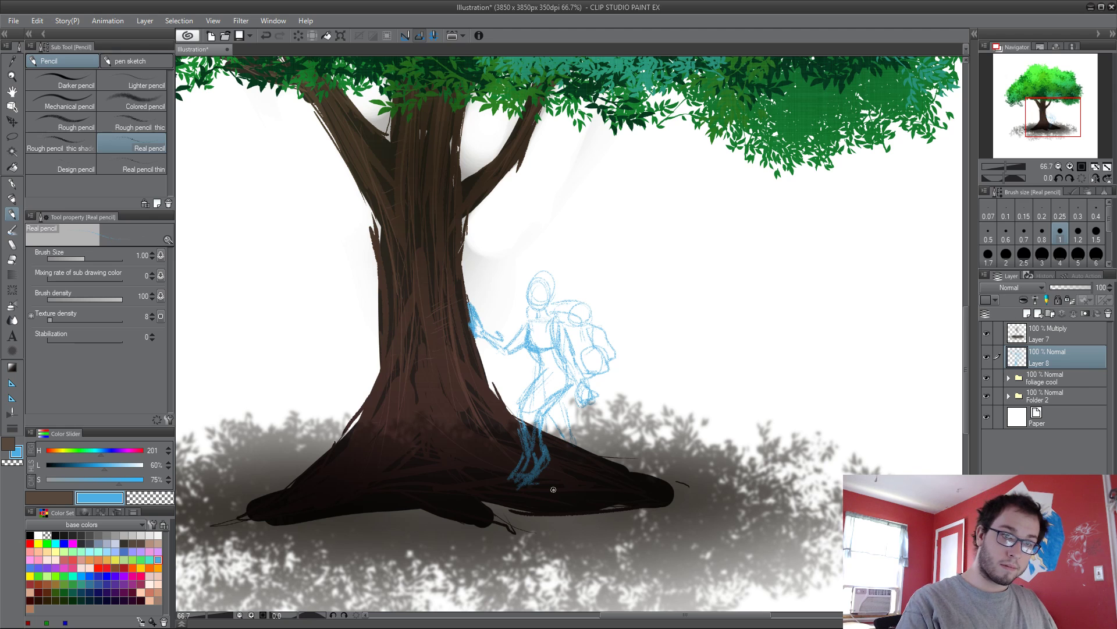
Step: Sketch a rounded cap, facial guidelines and hanging hair on the figure's head in light blue pencil
scroll(553, 489, "up", 2)
mouse_move(501, 290)
left_mouse_down()
mouse_move(524, 274)
mouse_move(558, 302)
left_mouse_up()
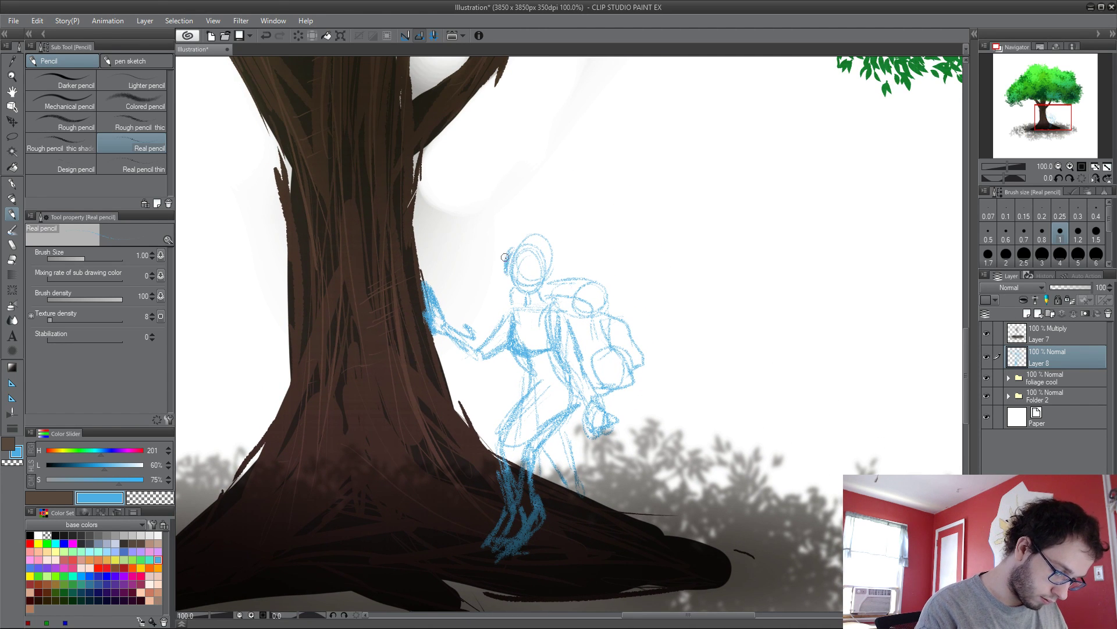
mouse_move(526, 232)
left_mouse_down()
mouse_move(557, 242)
mouse_move(560, 274)
mouse_move(553, 247)
mouse_move(562, 270)
mouse_move(546, 276)
mouse_move(505, 264)
mouse_move(516, 275)
mouse_move(541, 273)
mouse_move(533, 265)
mouse_move(545, 284)
mouse_move(510, 278)
mouse_move(522, 274)
mouse_move(548, 301)
mouse_move(559, 279)
left_mouse_up()
left_click_drag(490, 310, 504, 311)
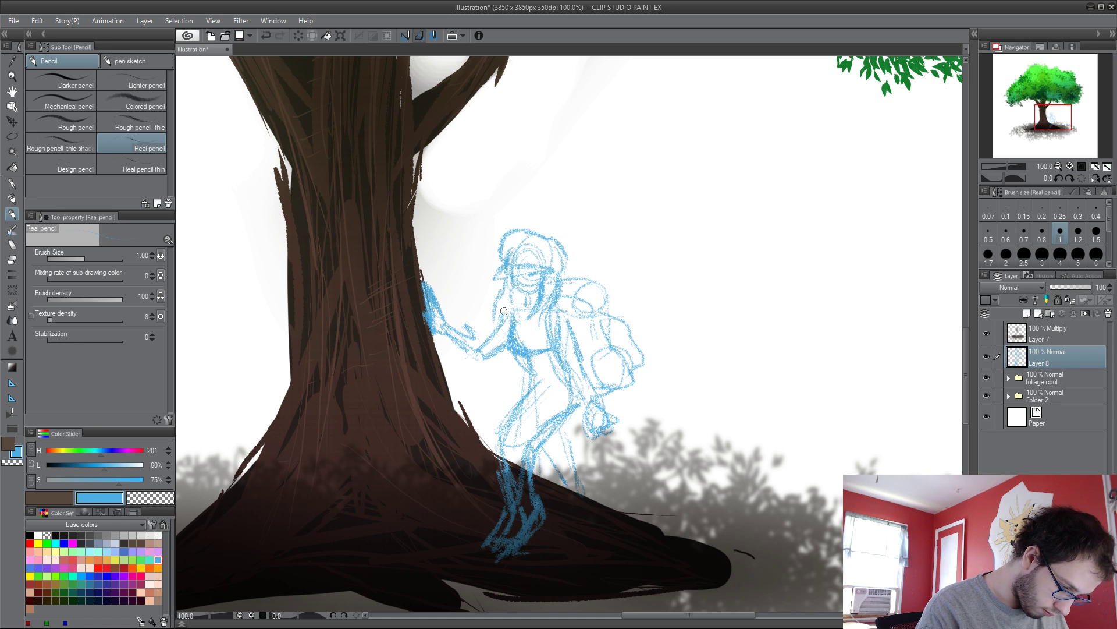
mouse_move(506, 244)
left_mouse_down()
mouse_move(548, 233)
mouse_move(568, 272)
left_mouse_up()
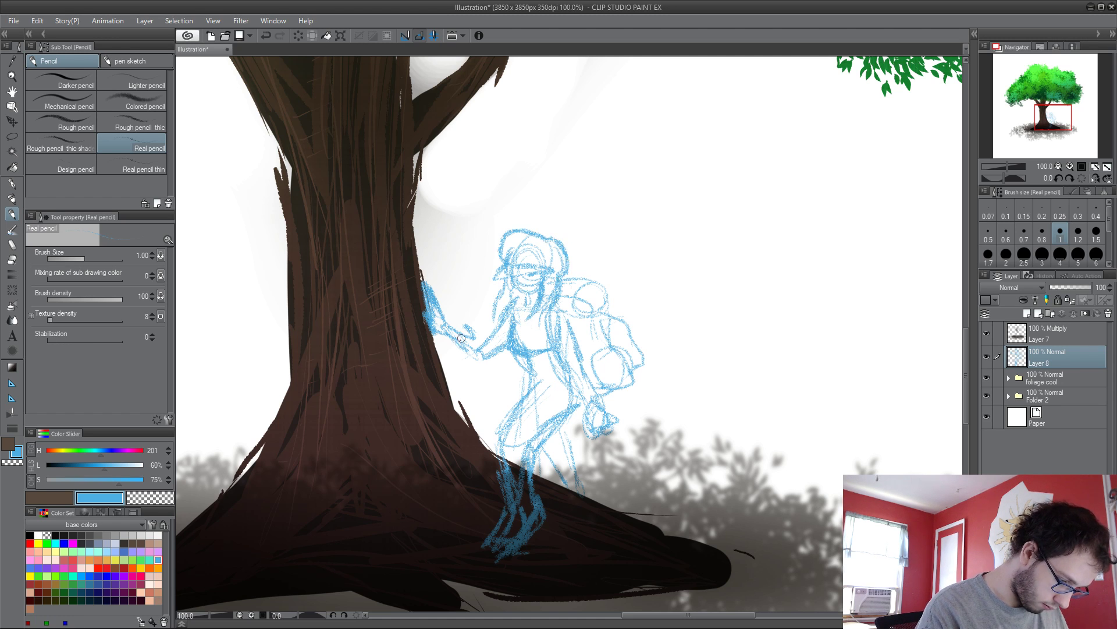
Step: Strengthen the figure's arms, hand, hips and near leg and add the far knee behind the root in light blue pencil
mouse_move(503, 317)
left_mouse_down()
mouse_move(471, 342)
mouse_move(449, 324)
mouse_move(475, 337)
mouse_move(458, 350)
mouse_move(442, 333)
mouse_move(453, 343)
mouse_move(454, 329)
mouse_move(465, 353)
mouse_move(499, 347)
left_mouse_up()
mouse_move(595, 426)
left_mouse_down()
mouse_move(613, 407)
mouse_move(577, 392)
mouse_move(585, 360)
mouse_move(599, 406)
left_mouse_up()
mouse_move(521, 382)
left_mouse_down()
mouse_move(516, 401)
mouse_move(573, 423)
left_mouse_up()
mouse_move(520, 410)
left_mouse_down()
mouse_move(494, 435)
mouse_move(526, 444)
mouse_move(506, 457)
mouse_move(530, 460)
mouse_move(579, 401)
left_mouse_up()
mouse_move(508, 548)
left_mouse_down()
mouse_move(523, 493)
mouse_move(530, 540)
left_mouse_up()
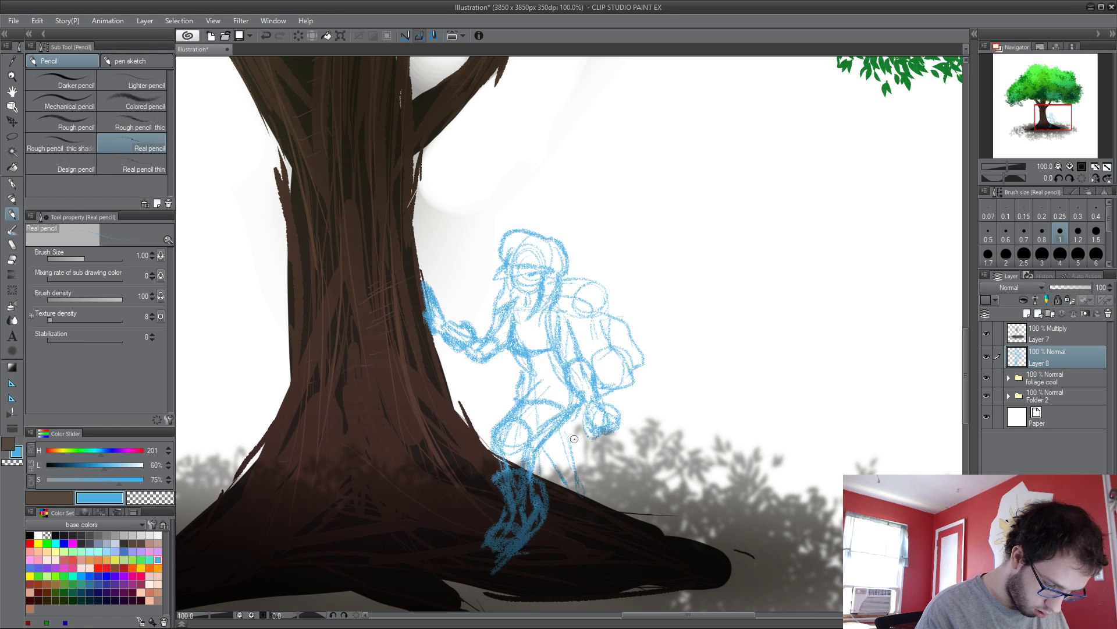
mouse_move(561, 466)
left_mouse_down()
mouse_move(594, 479)
mouse_move(598, 493)
left_mouse_up()
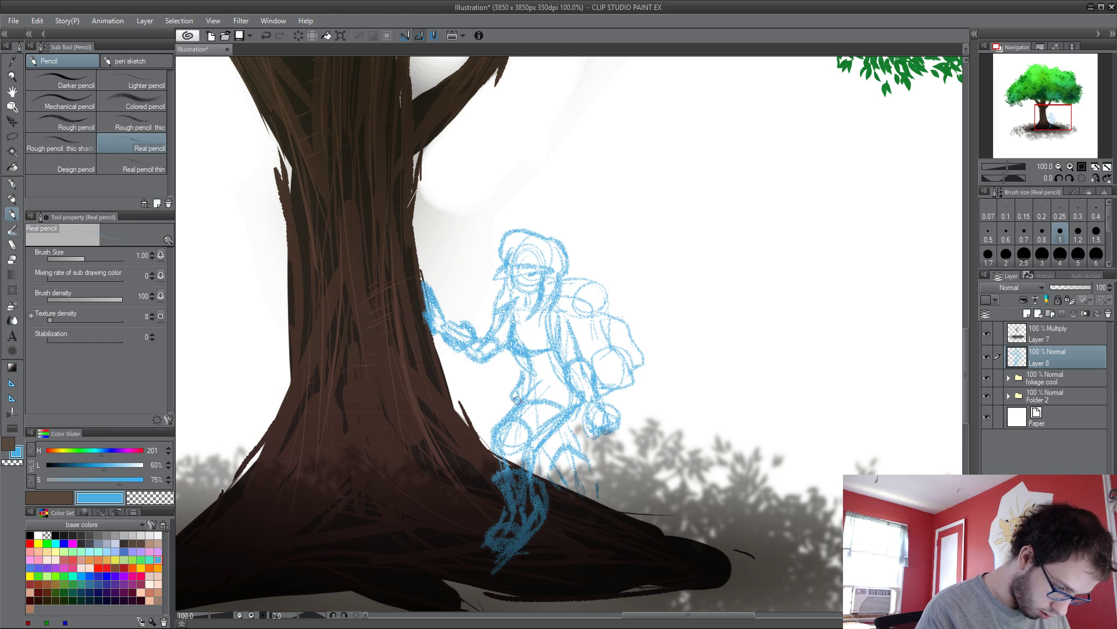
left_click_drag(517, 400, 570, 402)
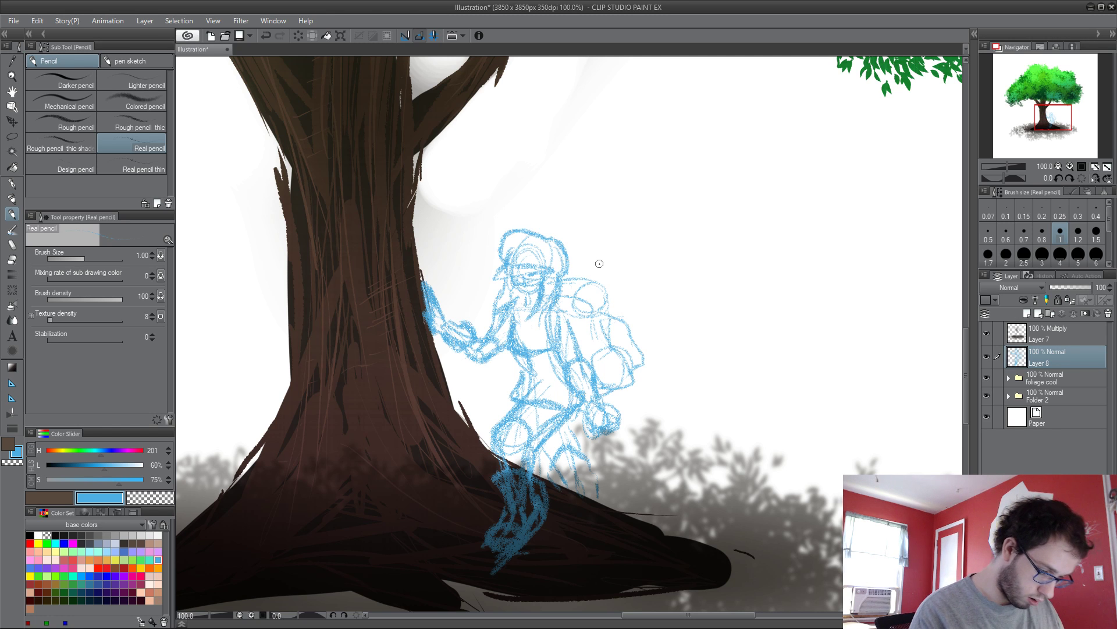
Step: Darken the figure's torso and shoulder strap and sketch a scarf with two tails blowing behind the neck in light blue pencil
mouse_move(662, 369)
left_mouse_down()
mouse_move(659, 308)
mouse_move(672, 376)
left_mouse_up()
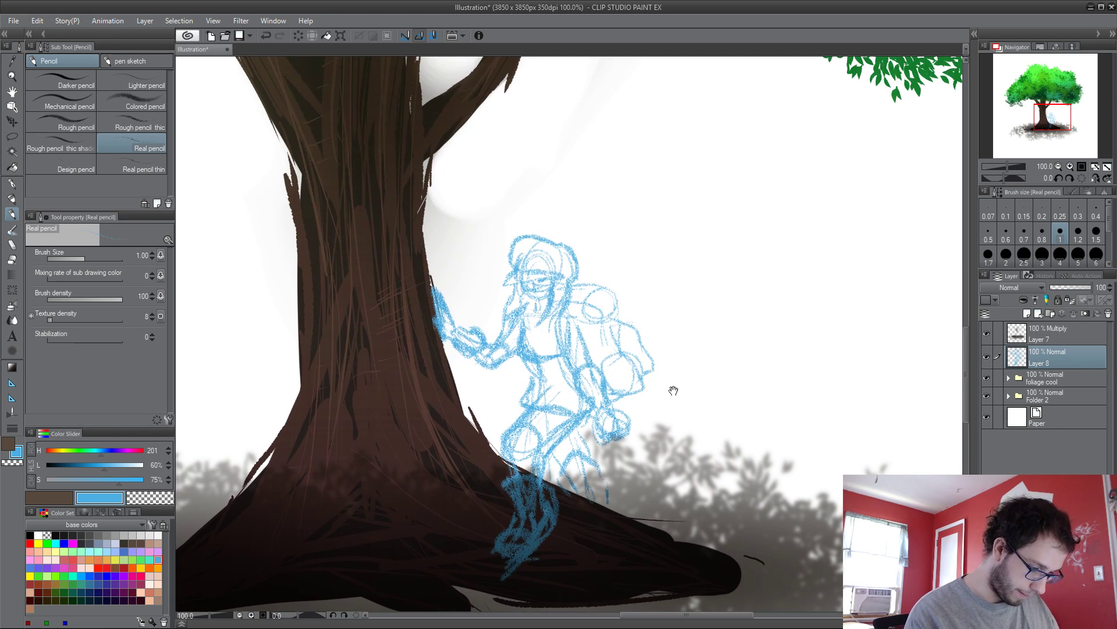
left_click_drag(662, 488, 681, 409)
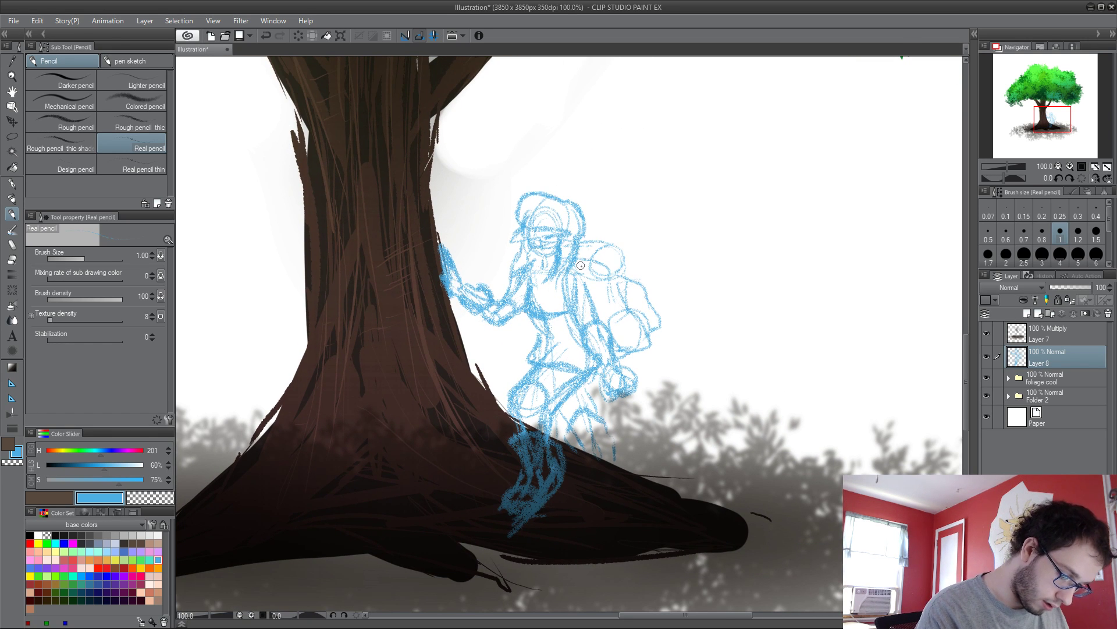
mouse_move(585, 251)
left_mouse_down()
mouse_move(623, 271)
mouse_move(593, 277)
mouse_move(588, 263)
mouse_move(574, 274)
mouse_move(595, 275)
mouse_move(580, 267)
mouse_move(554, 297)
left_mouse_up()
mouse_move(556, 294)
left_mouse_down()
mouse_move(601, 271)
mouse_move(566, 274)
mouse_move(563, 320)
mouse_move(585, 346)
left_mouse_up()
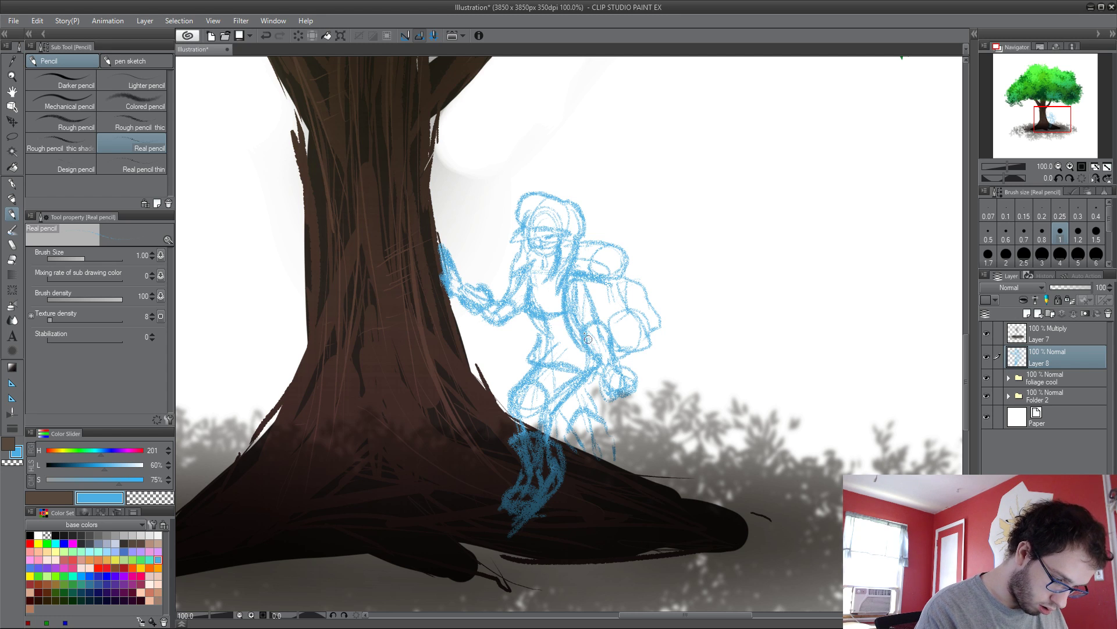
left_click_drag(531, 269, 542, 326)
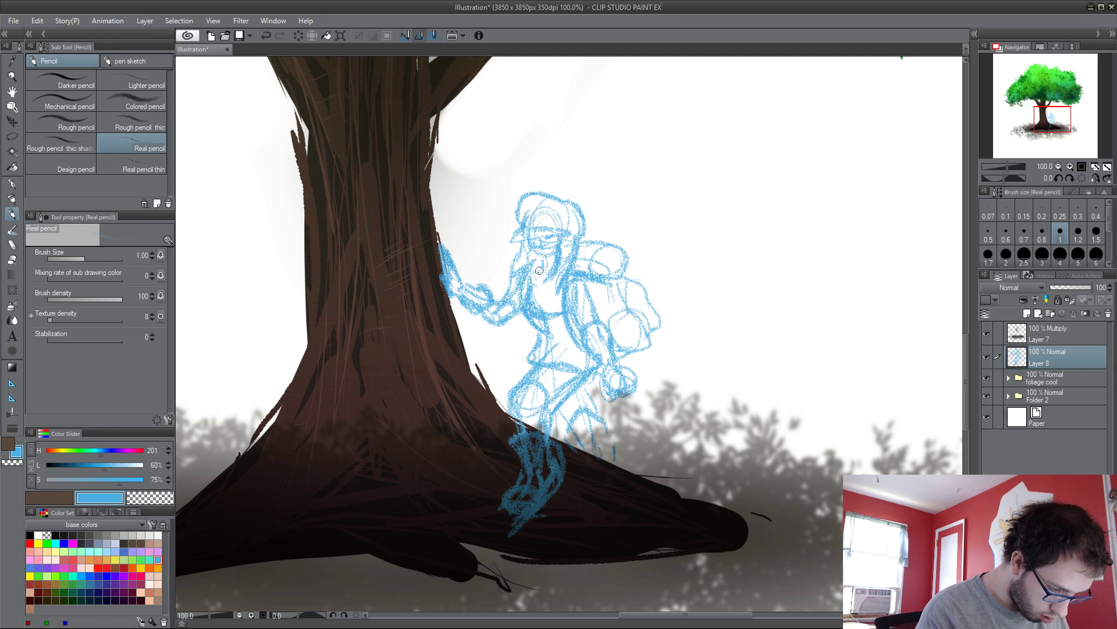
mouse_move(537, 257)
left_mouse_down()
mouse_move(562, 251)
mouse_move(538, 259)
mouse_move(536, 281)
mouse_move(570, 270)
mouse_move(556, 280)
mouse_move(613, 278)
mouse_move(673, 310)
left_mouse_up()
left_click_drag(595, 271, 688, 306)
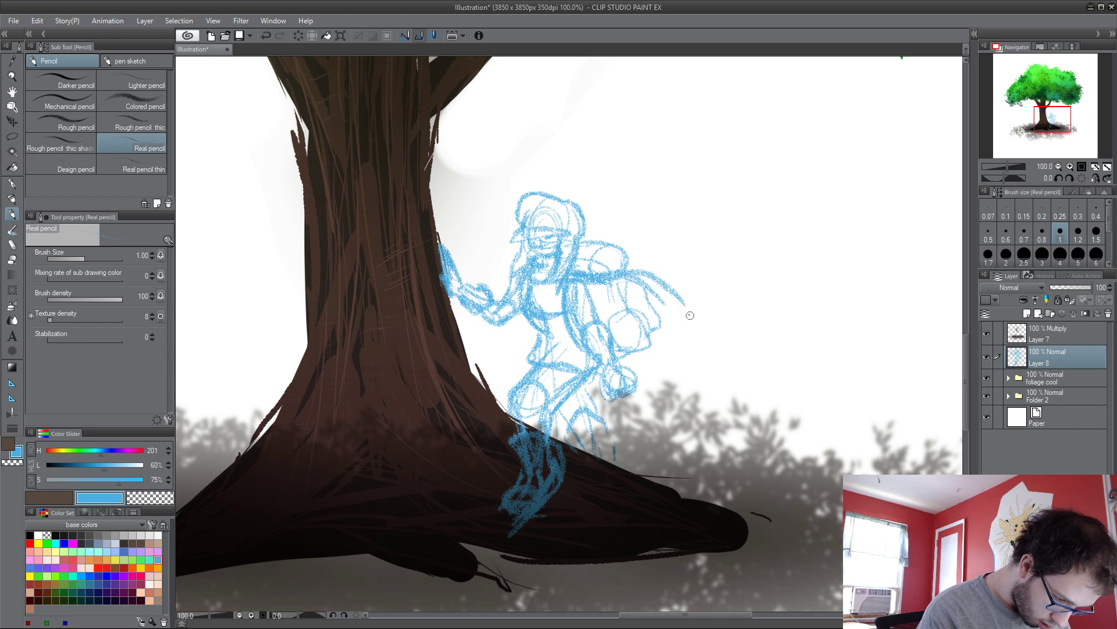
left_click_drag(579, 272, 680, 250)
mouse_move(678, 262)
left_mouse_down()
mouse_move(642, 274)
mouse_move(635, 262)
left_mouse_up()
Step: Examine the sketched figure's scale and placement against the whole tree
key("ctrl+0")
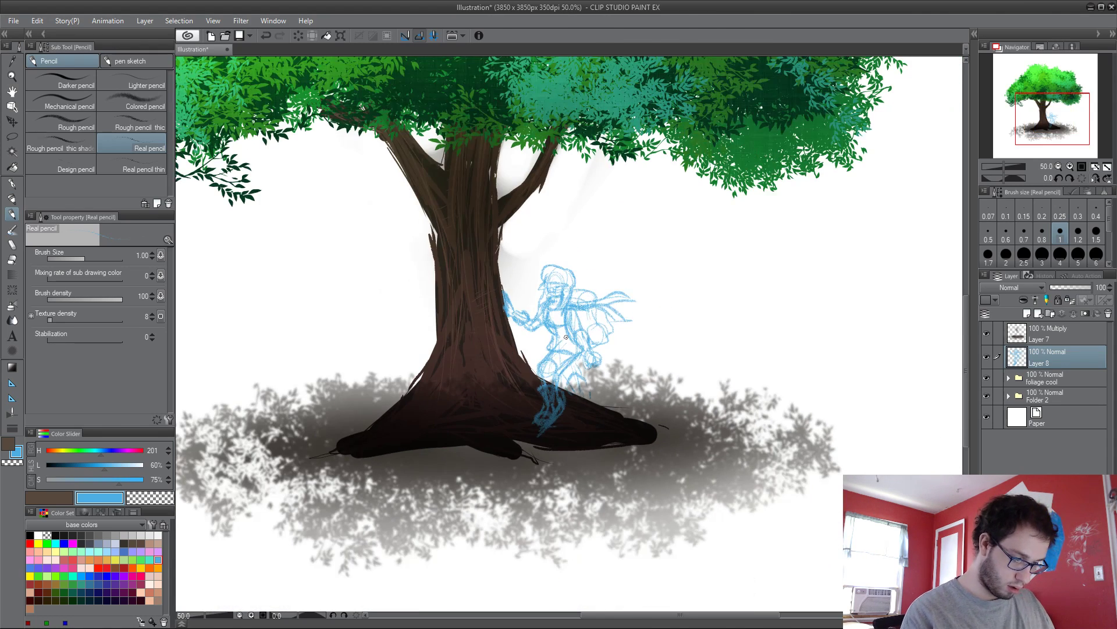
key("ctrl+alt+0")
scroll(622, 440, "down", 2)
left_click_drag(662, 488, 645, 426)
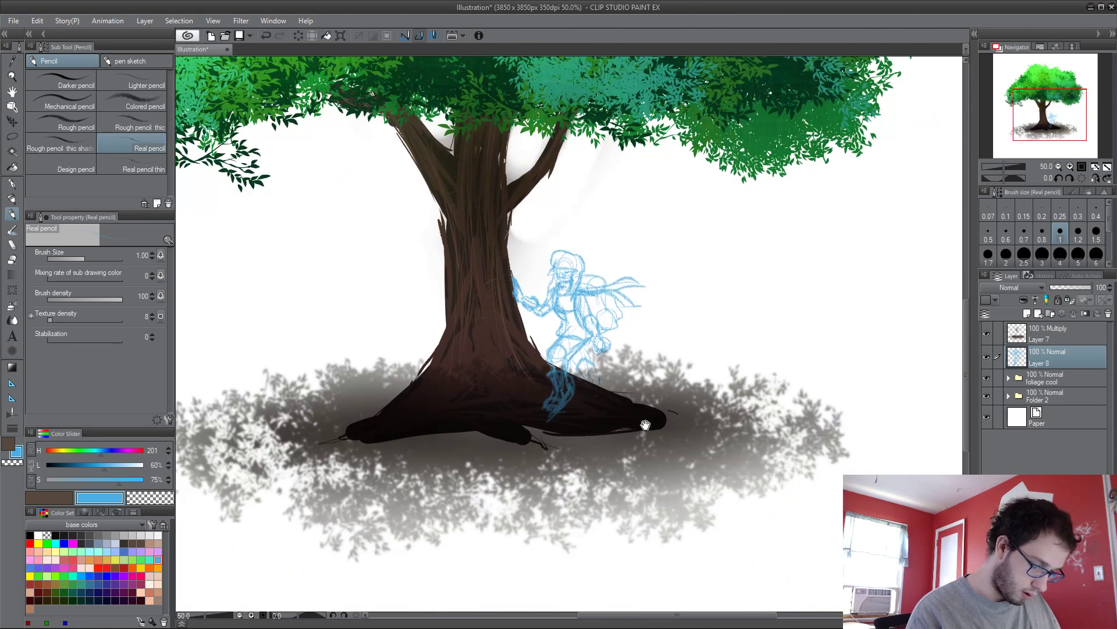
scroll(650, 313, "up", 1)
left_click_drag(627, 376, 630, 392)
key("ctrl+alt+0")
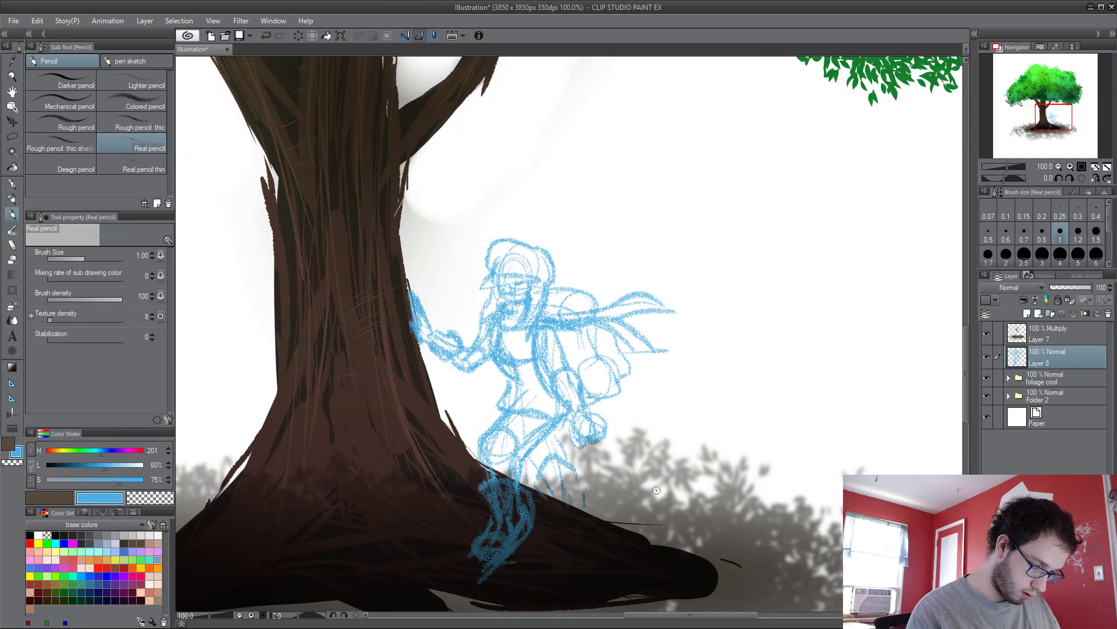
Step: Add a new layer above the figure sketch and choose the Real G-pen with black for inking
left_click(1027, 317)
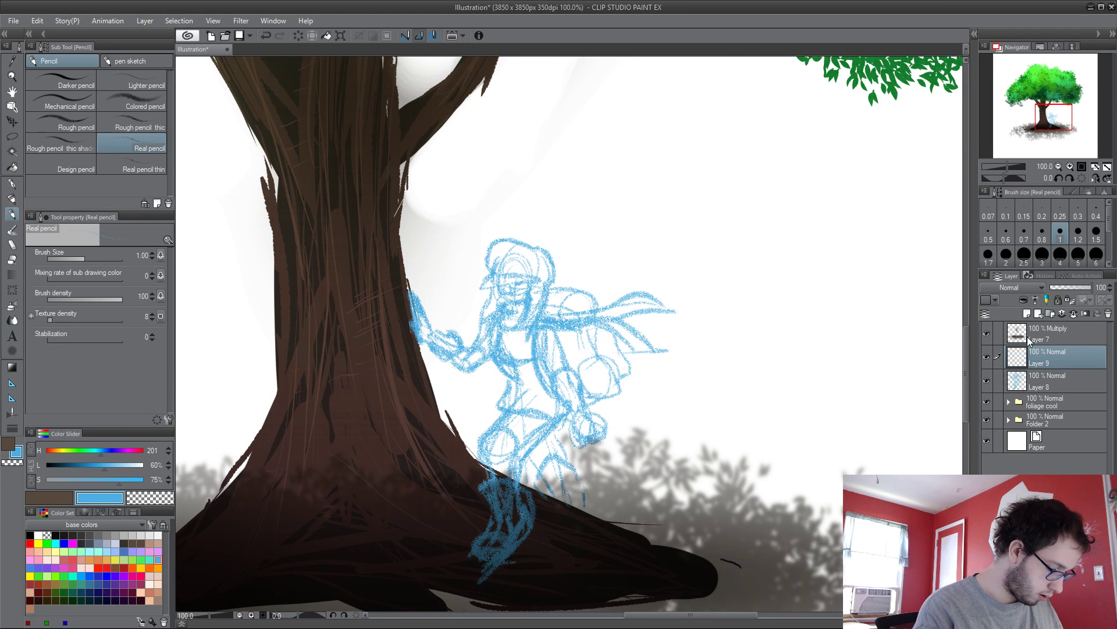
left_click(30, 535)
key("p")
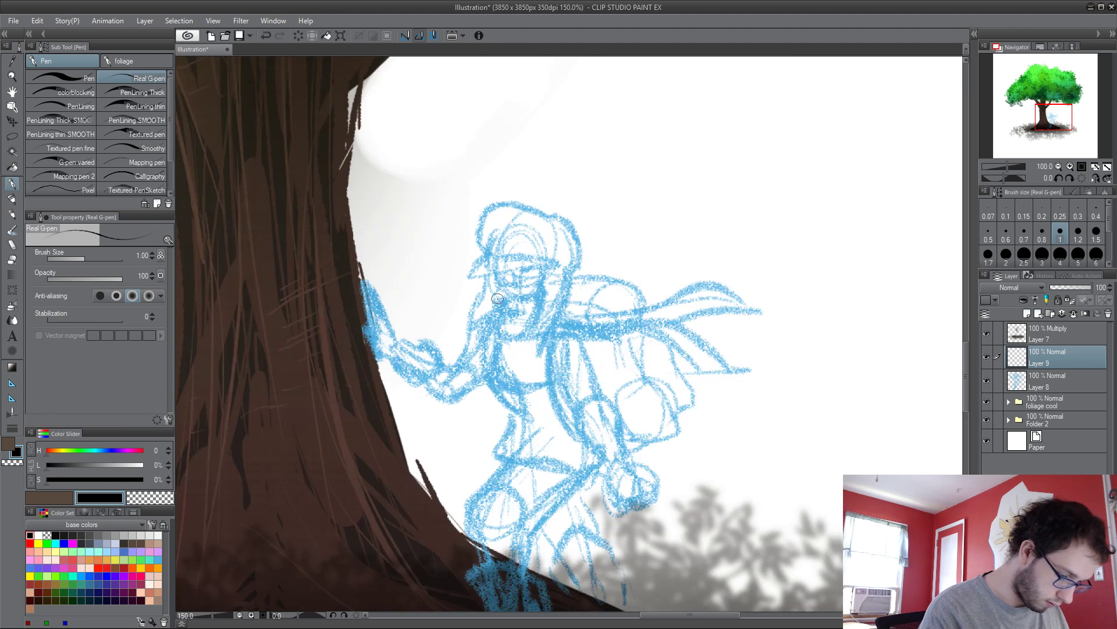
Step: Ink the figure's cap, shaded eyes, face, side hair and two flowing scarf tails in black over the sketch
scroll(505, 313, "up", 2)
mouse_move(496, 266)
left_mouse_down()
mouse_move(508, 295)
mouse_move(502, 287)
mouse_move(547, 294)
left_mouse_up()
mouse_move(552, 259)
left_mouse_down()
mouse_move(553, 289)
mouse_move(589, 300)
mouse_move(563, 252)
mouse_move(457, 274)
mouse_move(489, 240)
mouse_move(590, 252)
left_mouse_up()
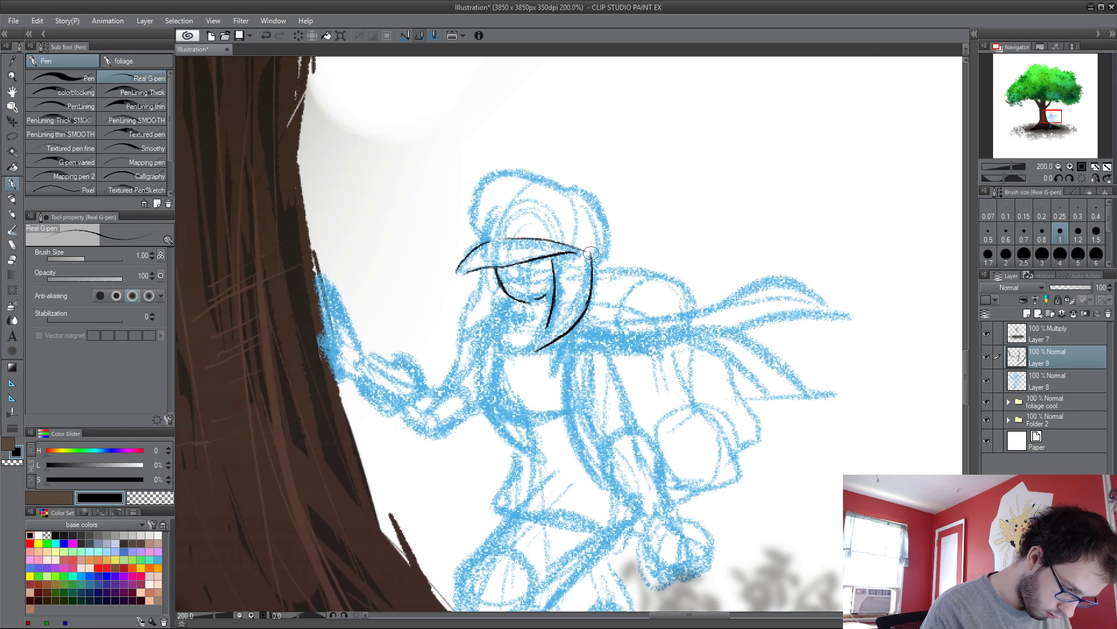
mouse_move(482, 241)
left_mouse_down()
mouse_move(490, 196)
mouse_move(541, 191)
mouse_move(605, 225)
mouse_move(602, 255)
left_mouse_up()
mouse_move(526, 273)
left_mouse_down()
mouse_move(550, 256)
mouse_move(541, 261)
left_mouse_up()
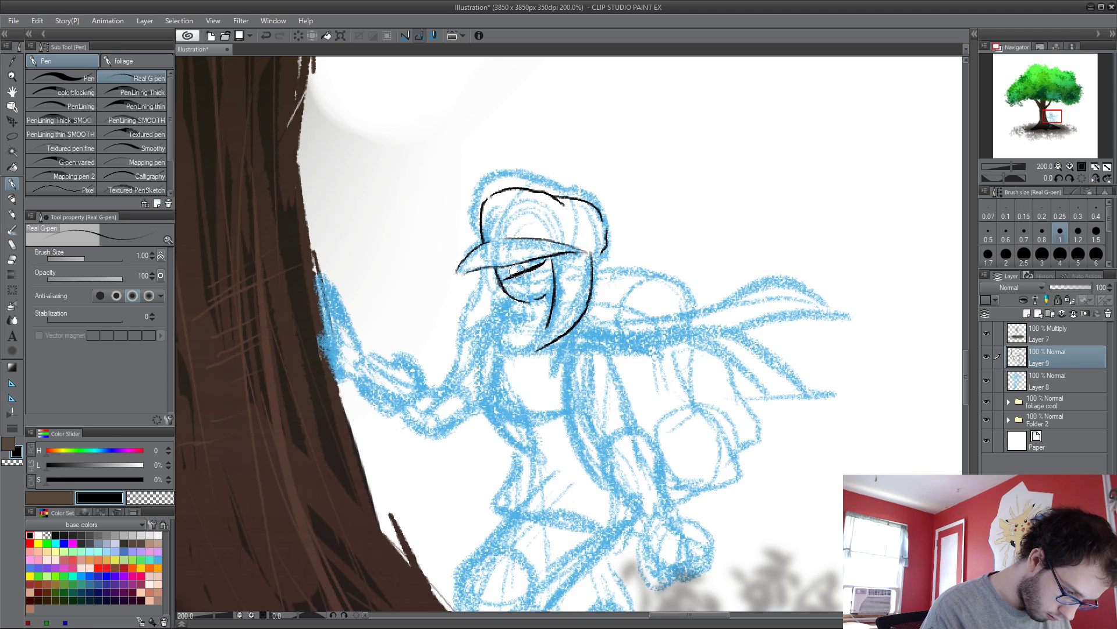
left_click_drag(492, 295, 533, 265)
left_click_drag(550, 266, 557, 261)
mouse_move(488, 291)
left_mouse_down()
mouse_move(528, 260)
mouse_move(496, 281)
mouse_move(486, 270)
mouse_move(456, 351)
mouse_move(513, 297)
mouse_move(492, 333)
mouse_move(534, 351)
mouse_move(554, 340)
mouse_move(512, 323)
left_mouse_up()
mouse_move(584, 326)
left_mouse_down()
mouse_move(562, 344)
mouse_move(592, 291)
mouse_move(663, 307)
mouse_move(811, 284)
left_mouse_up()
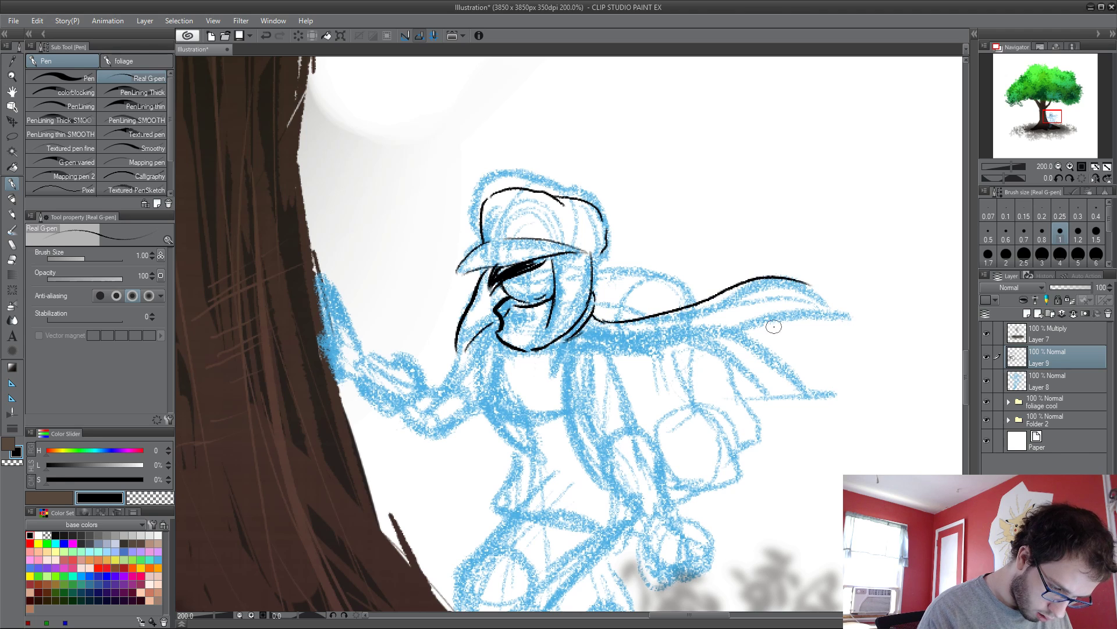
mouse_move(588, 321)
left_mouse_down()
mouse_move(661, 329)
mouse_move(795, 303)
mouse_move(697, 347)
mouse_move(810, 366)
mouse_move(823, 400)
left_mouse_up()
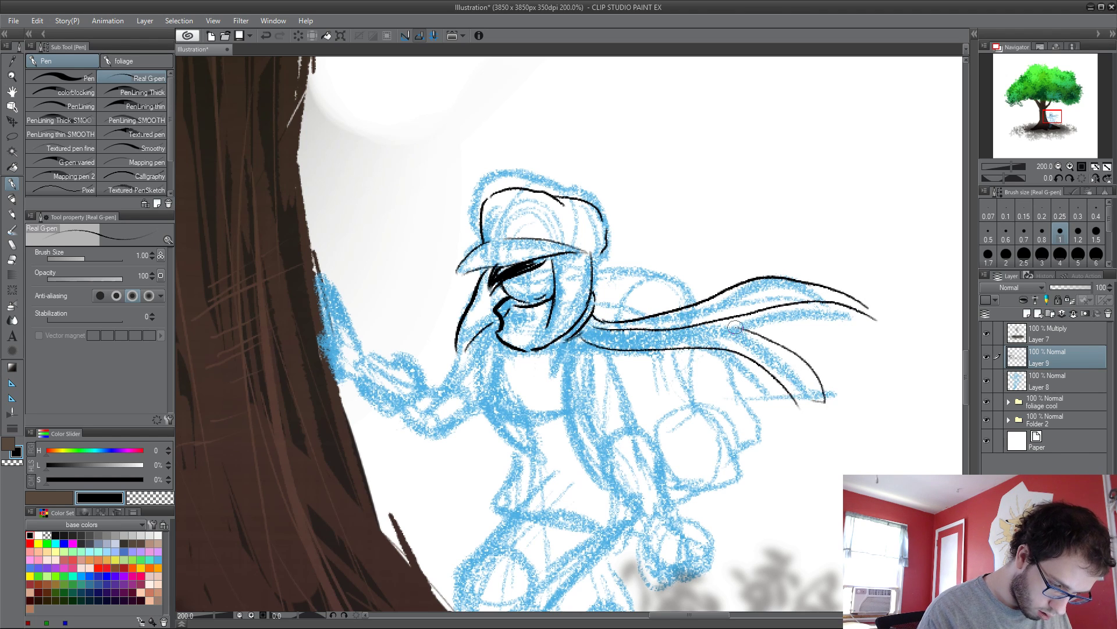
Step: Ink the figure's chest, collar, shoulder strap, near arm and hand in black
mouse_move(495, 349)
left_mouse_down()
mouse_move(484, 376)
mouse_move(500, 417)
mouse_move(564, 414)
left_mouse_up()
scroll(564, 414, "down", 3)
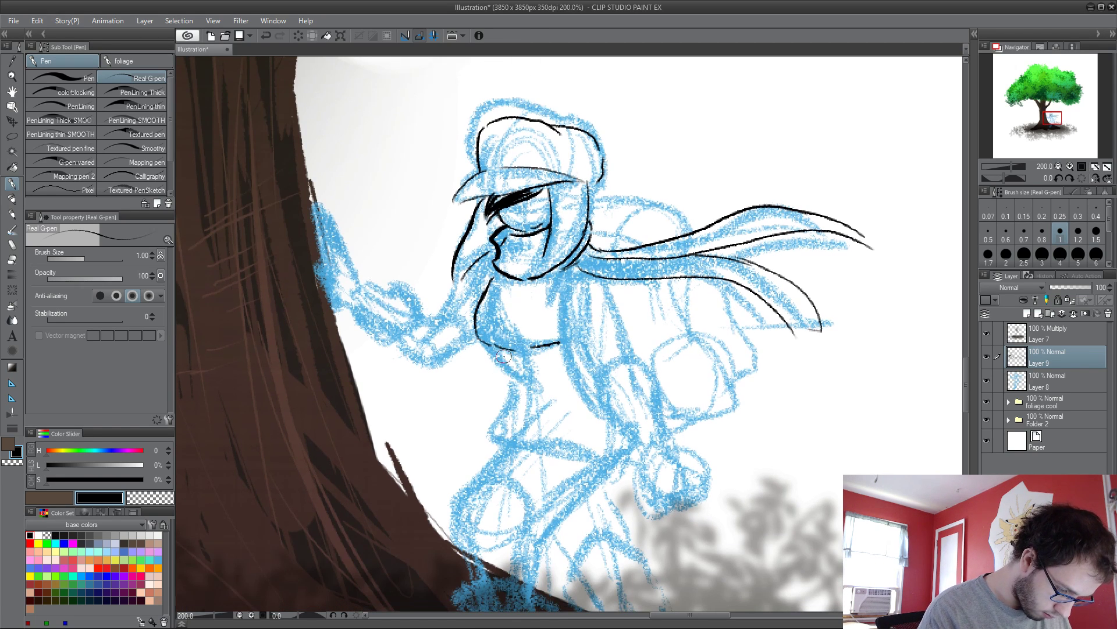
left_click_drag(494, 349, 511, 368)
mouse_move(489, 290)
left_mouse_down()
mouse_move(559, 281)
mouse_move(562, 336)
mouse_move(589, 398)
left_mouse_up()
mouse_move(582, 270)
left_mouse_down()
mouse_move(571, 302)
mouse_move(625, 297)
mouse_move(630, 343)
mouse_move(594, 372)
left_mouse_up()
mouse_move(573, 317)
left_mouse_down()
mouse_move(607, 373)
mouse_move(597, 396)
mouse_move(643, 448)
left_mouse_up()
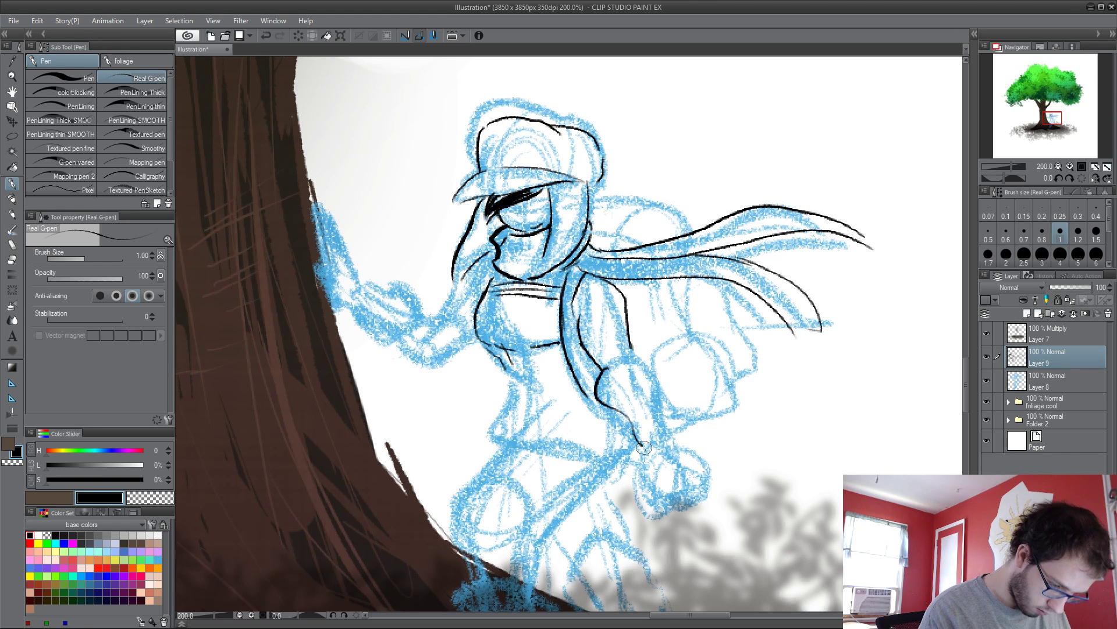
mouse_move(628, 356)
left_mouse_down()
mouse_move(669, 399)
mouse_move(665, 430)
left_mouse_up()
mouse_move(614, 409)
left_mouse_down()
mouse_move(639, 449)
mouse_move(644, 377)
mouse_move(640, 406)
left_mouse_up()
mouse_move(656, 348)
left_mouse_down()
mouse_move(676, 385)
mouse_move(686, 383)
mouse_move(669, 411)
left_mouse_up()
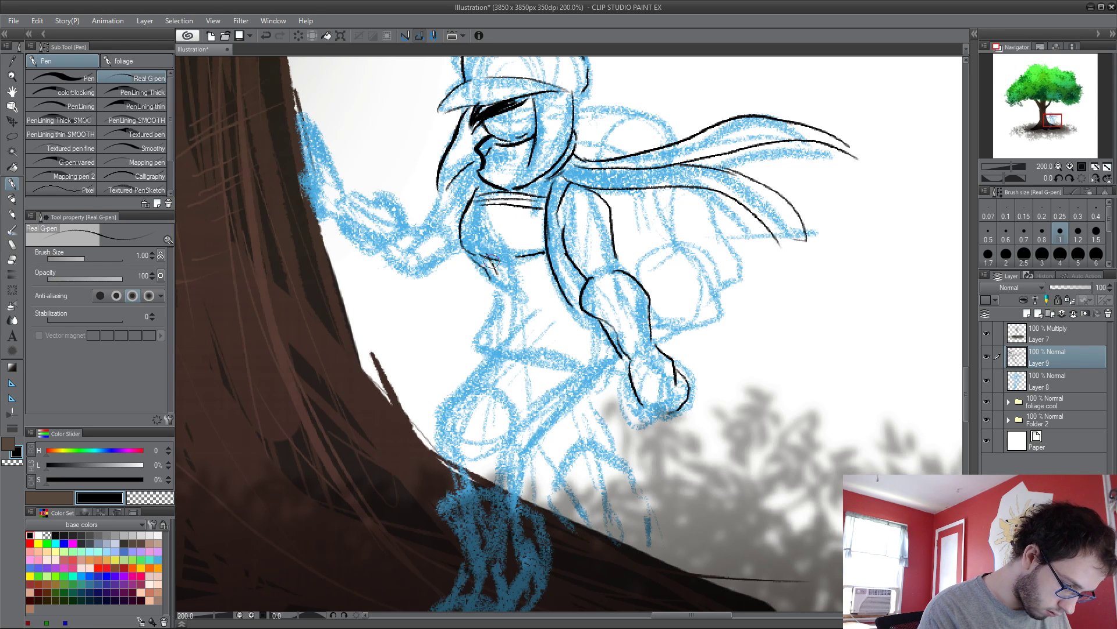
Step: Ink the figure's waist, shirt hem, near thigh and knee, and the top of the near boot in black
mouse_move(491, 262)
left_mouse_down()
mouse_move(497, 287)
mouse_move(476, 328)
mouse_move(527, 369)
left_mouse_up()
mouse_move(499, 288)
left_mouse_down()
mouse_move(489, 315)
mouse_move(582, 323)
left_mouse_up()
mouse_move(515, 367)
left_mouse_down()
mouse_move(598, 378)
mouse_move(620, 364)
mouse_move(448, 397)
mouse_move(440, 431)
mouse_move(451, 450)
mouse_move(528, 443)
mouse_move(583, 395)
mouse_move(608, 389)
left_mouse_up()
left_click_drag(543, 456, 548, 338)
left_click_drag(452, 326, 459, 364)
mouse_move(533, 349)
left_mouse_down()
mouse_move(535, 387)
mouse_move(480, 374)
mouse_move(461, 408)
mouse_move(475, 433)
left_mouse_up()
mouse_move(519, 392)
left_mouse_down()
mouse_move(522, 419)
mouse_move(499, 453)
left_mouse_up()
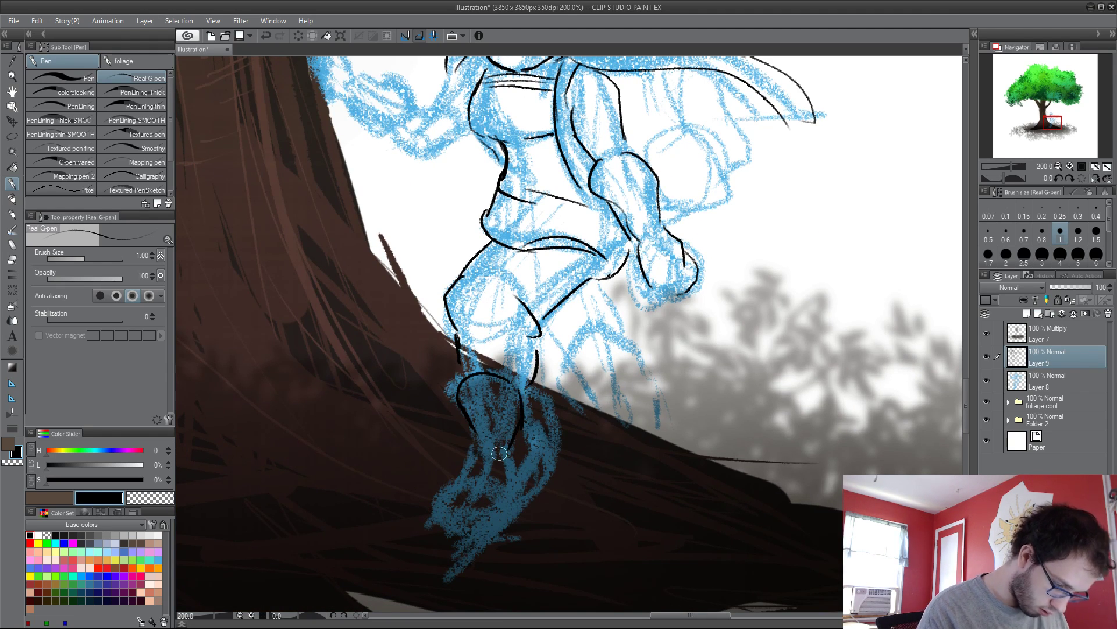
Step: Lower the opacity of the trunk folder, Folder 2, to 27% and reselect the ink layer
left_click(1024, 401)
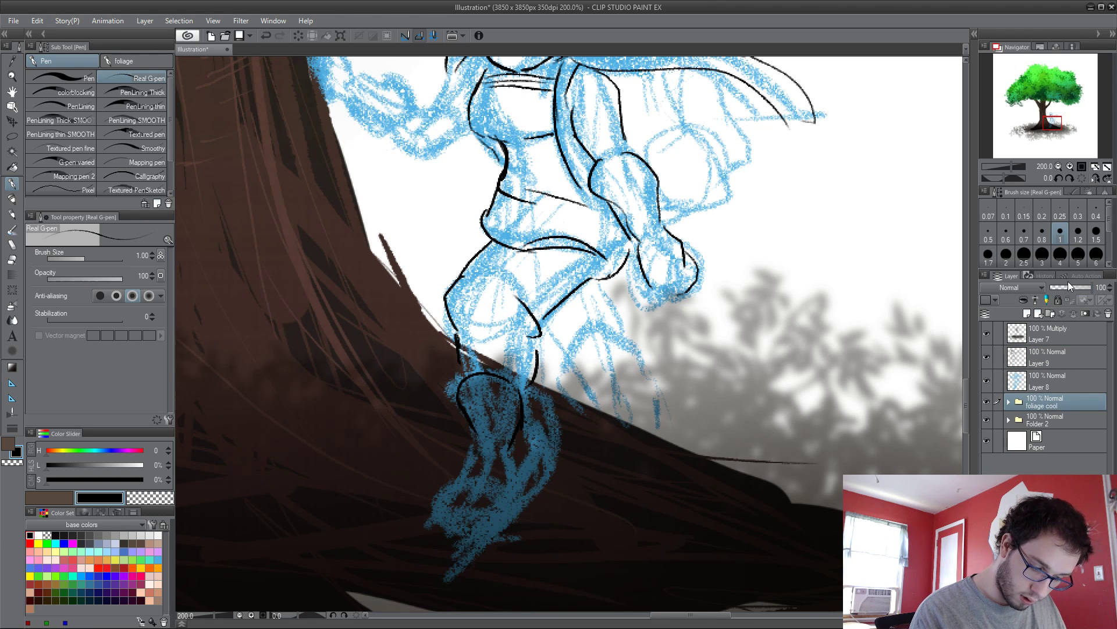
left_click(1054, 421)
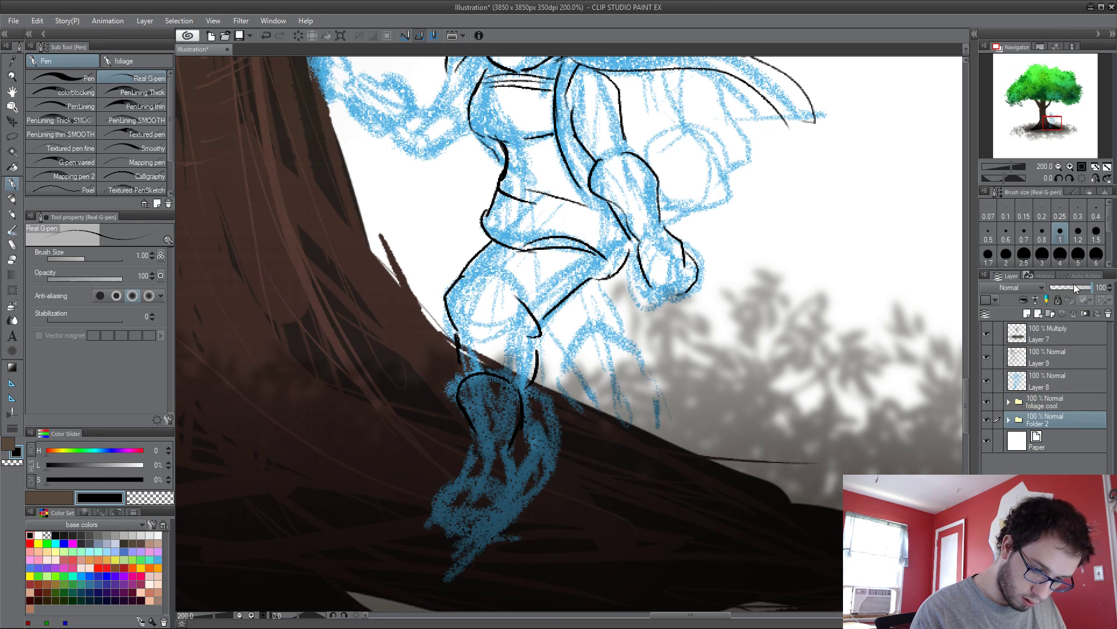
left_click_drag(1074, 284, 1061, 288)
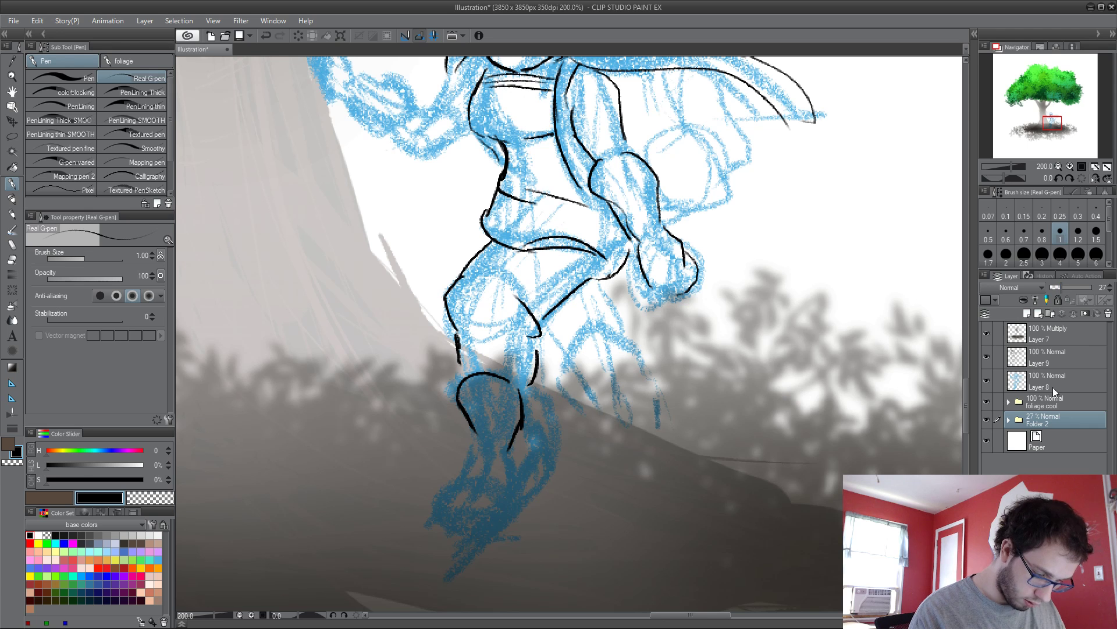
left_click(1049, 354)
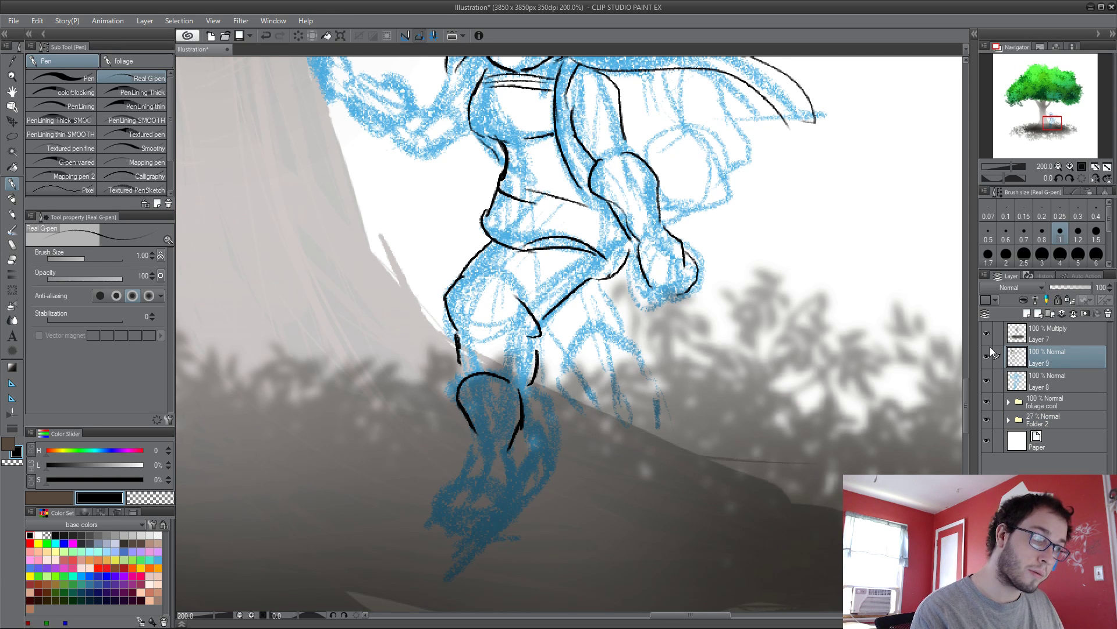
Step: Ink the near boot's shaft, rounded toe and heel on the root in black
scroll(493, 344, "up", 2)
scroll(493, 344, "down", 1)
scroll(457, 262, "down", 1)
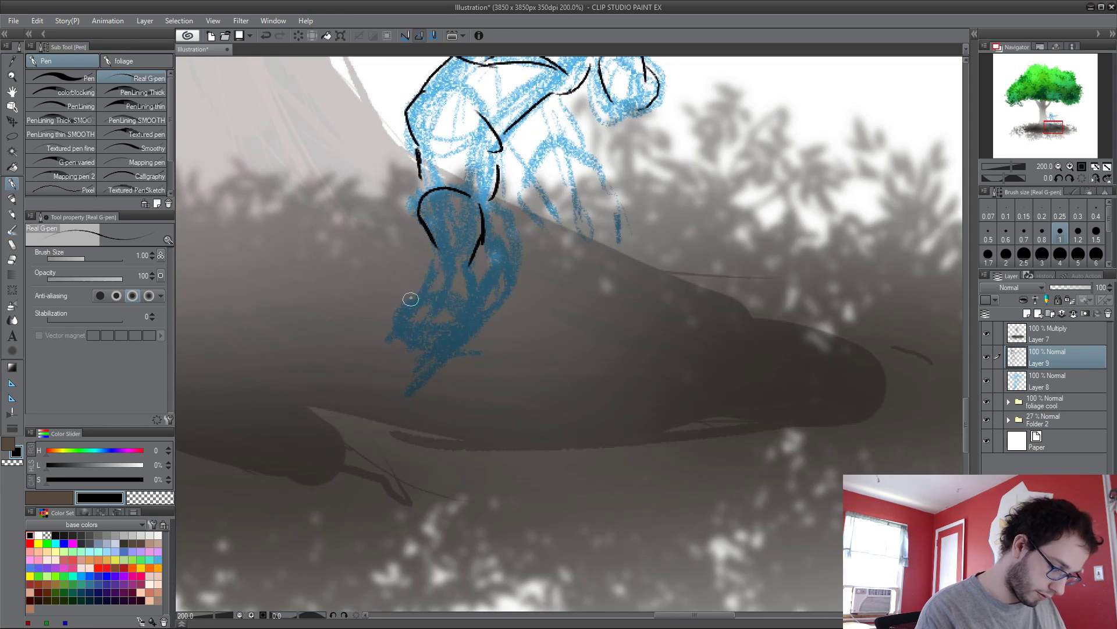
mouse_move(436, 251)
left_mouse_down()
mouse_move(417, 299)
mouse_move(399, 307)
mouse_move(419, 344)
mouse_move(463, 312)
mouse_move(490, 267)
mouse_move(505, 293)
mouse_move(475, 311)
left_mouse_up()
mouse_move(485, 215)
left_mouse_down()
mouse_move(500, 233)
mouse_move(456, 384)
left_mouse_up()
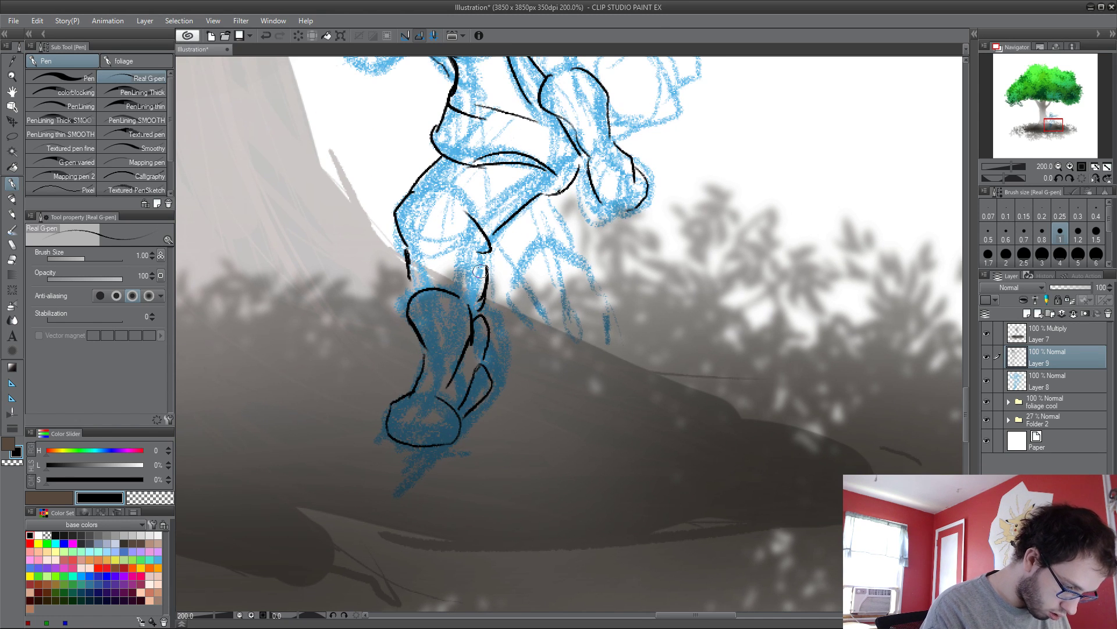
Step: Ink the upper edges of the figure's far thigh beneath the hips in black
left_click_drag(497, 249, 511, 263)
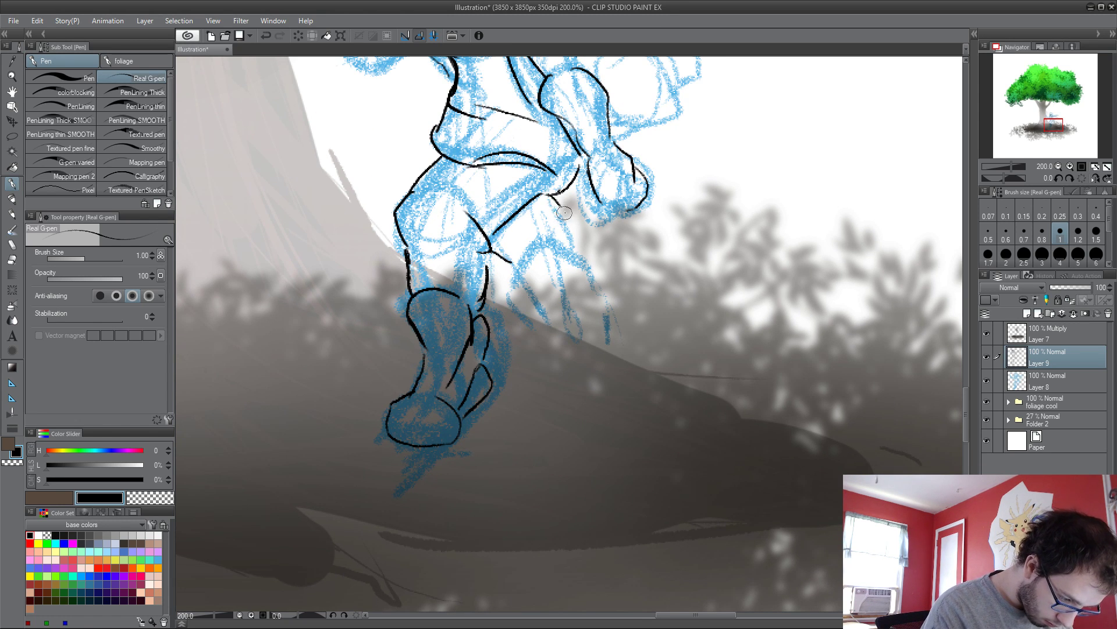
left_click_drag(561, 191, 577, 249)
left_click_drag(499, 233, 511, 263)
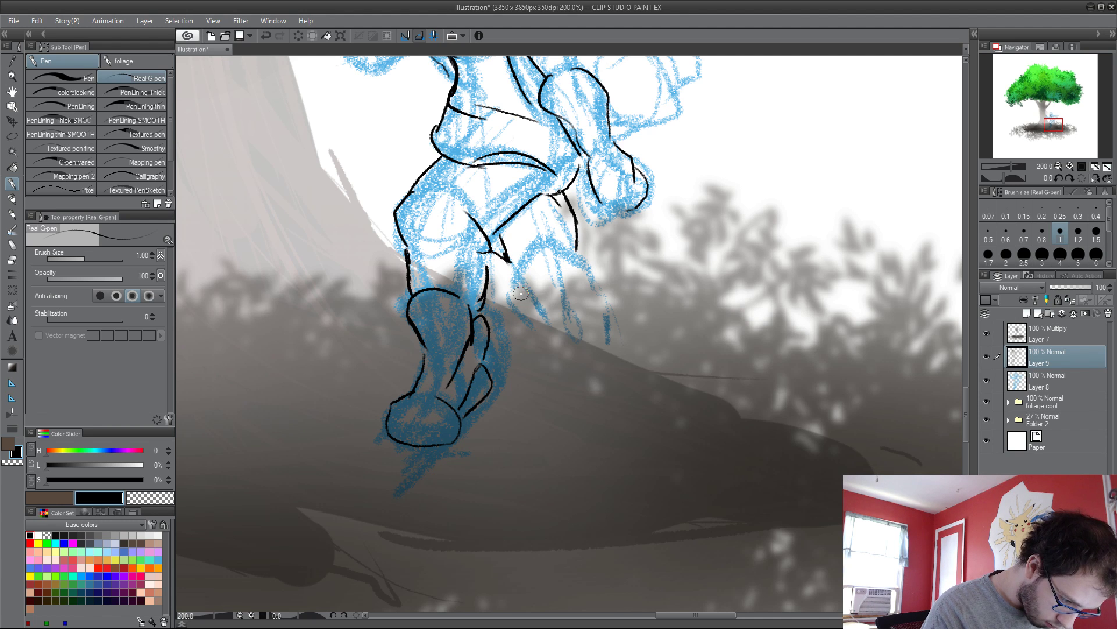
mouse_move(514, 305)
left_mouse_down()
mouse_move(517, 273)
mouse_move(541, 256)
left_mouse_up()
mouse_move(559, 257)
left_mouse_down()
mouse_move(589, 270)
mouse_move(593, 322)
left_mouse_up()
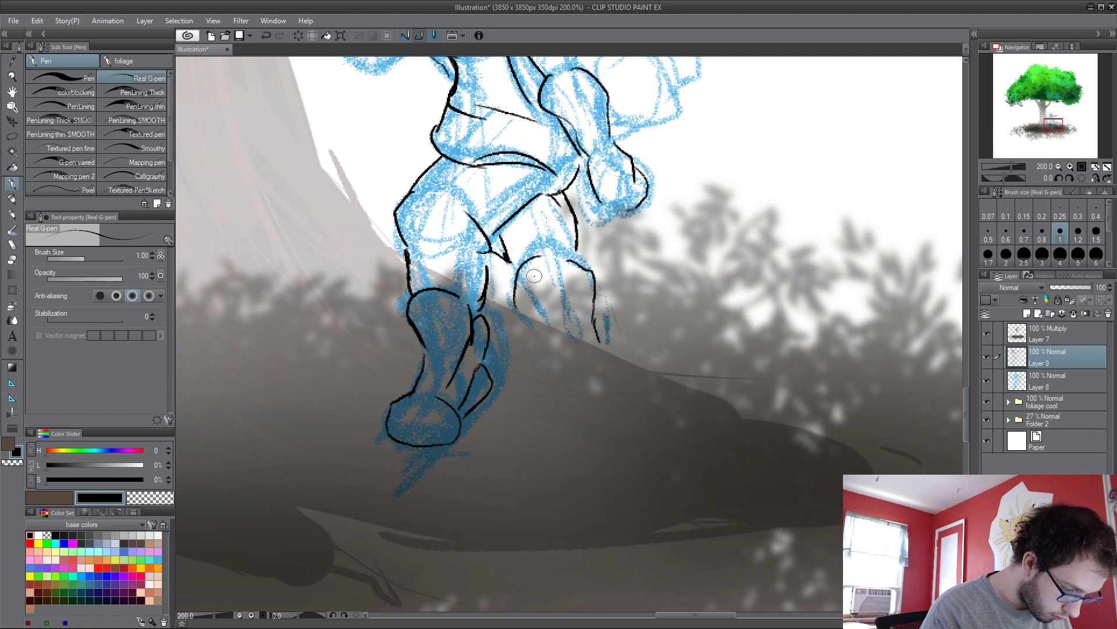
left_click_drag(495, 247, 512, 271)
left_click_drag(577, 239, 581, 269)
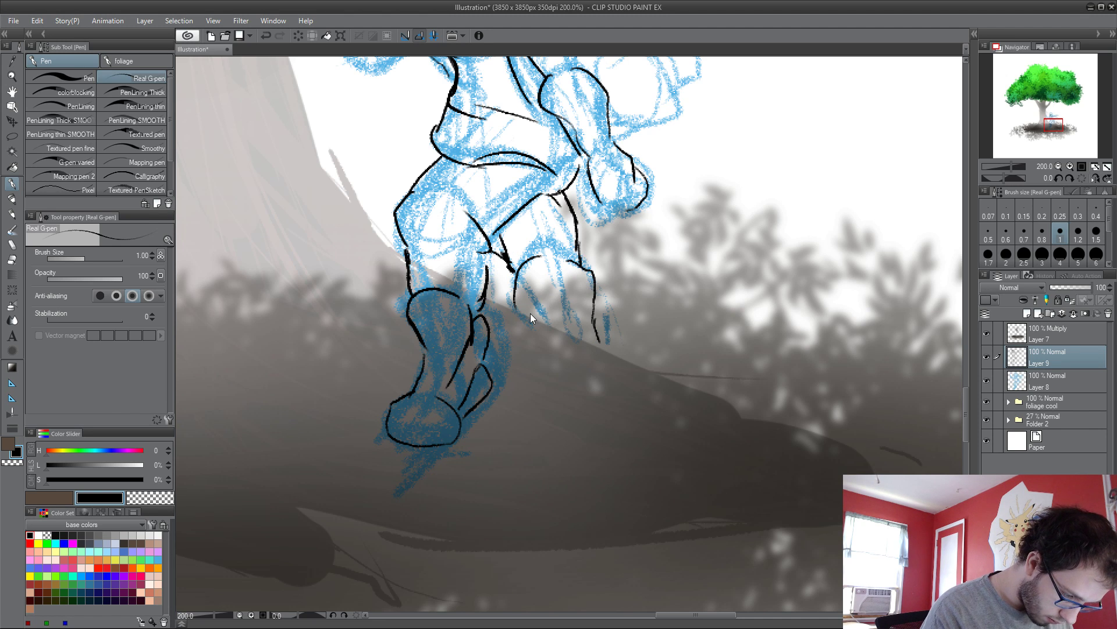
key("ctrl+z")
key("ctrl+z")
Step: Ink the far thigh down to the knee and the top of the far boot behind the root in black
mouse_move(494, 252)
left_mouse_down()
mouse_move(527, 281)
mouse_move(536, 310)
left_mouse_up()
left_click_drag(576, 227, 621, 347)
mouse_move(531, 311)
left_mouse_down()
mouse_move(583, 330)
mouse_move(592, 349)
left_mouse_up()
left_click_drag(610, 300, 618, 359)
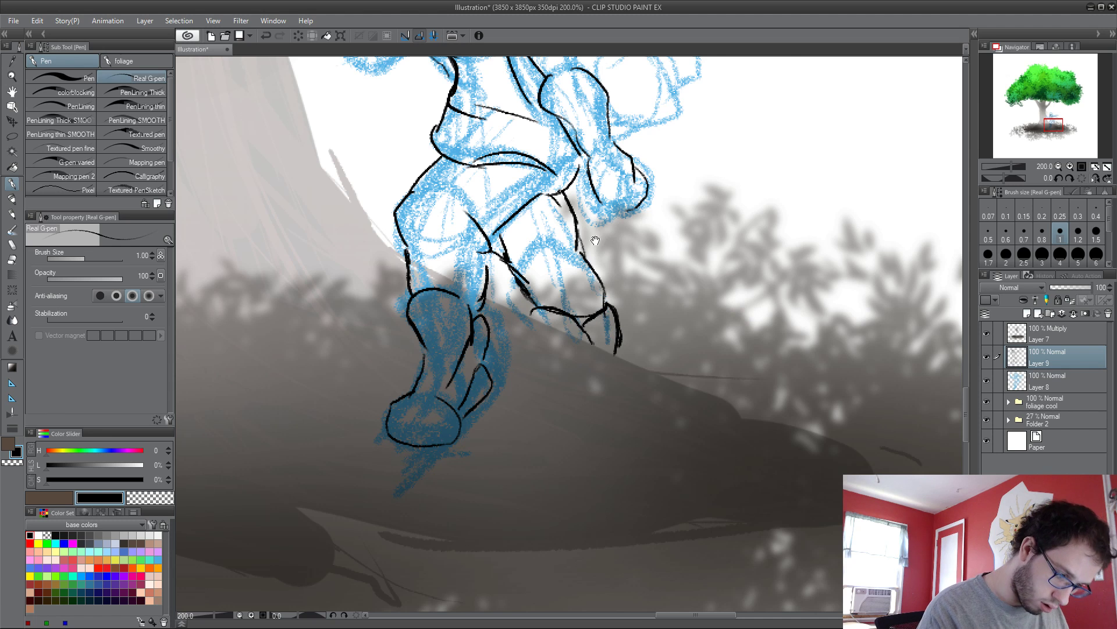
Step: Ink the backpack's body, its top bedroll and the rolled bundles behind the lowered arm in black, adding their spiral ends
mouse_move(598, 193)
left_mouse_down()
mouse_move(590, 330)
mouse_move(598, 263)
mouse_move(662, 265)
mouse_move(636, 315)
mouse_move(595, 298)
mouse_move(669, 326)
left_mouse_up()
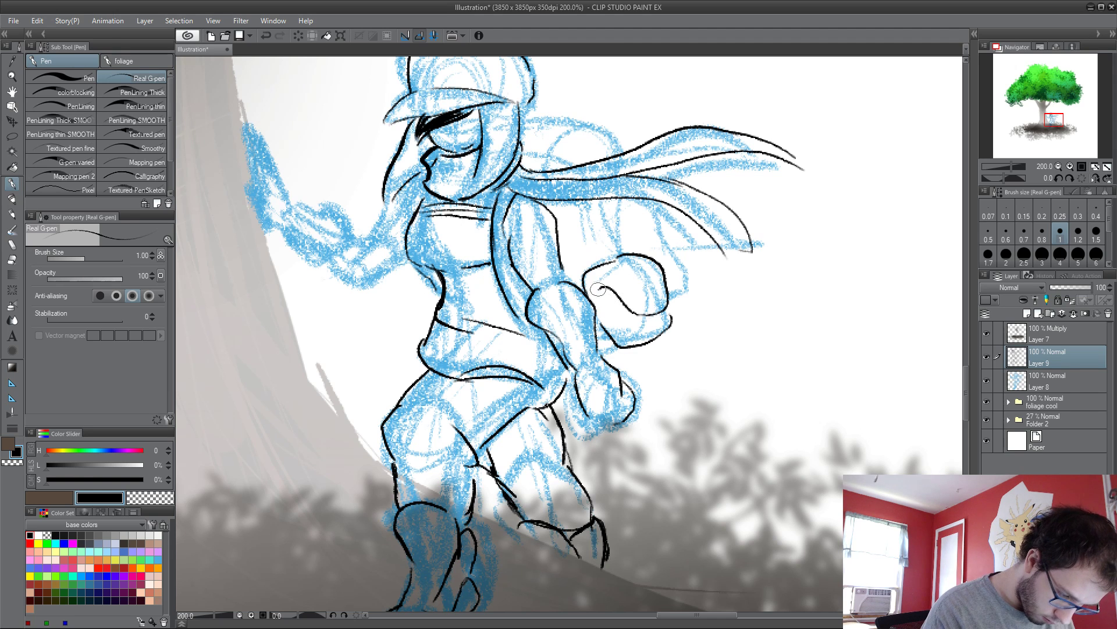
mouse_move(599, 289)
left_mouse_down()
mouse_move(625, 308)
mouse_move(610, 349)
left_mouse_up()
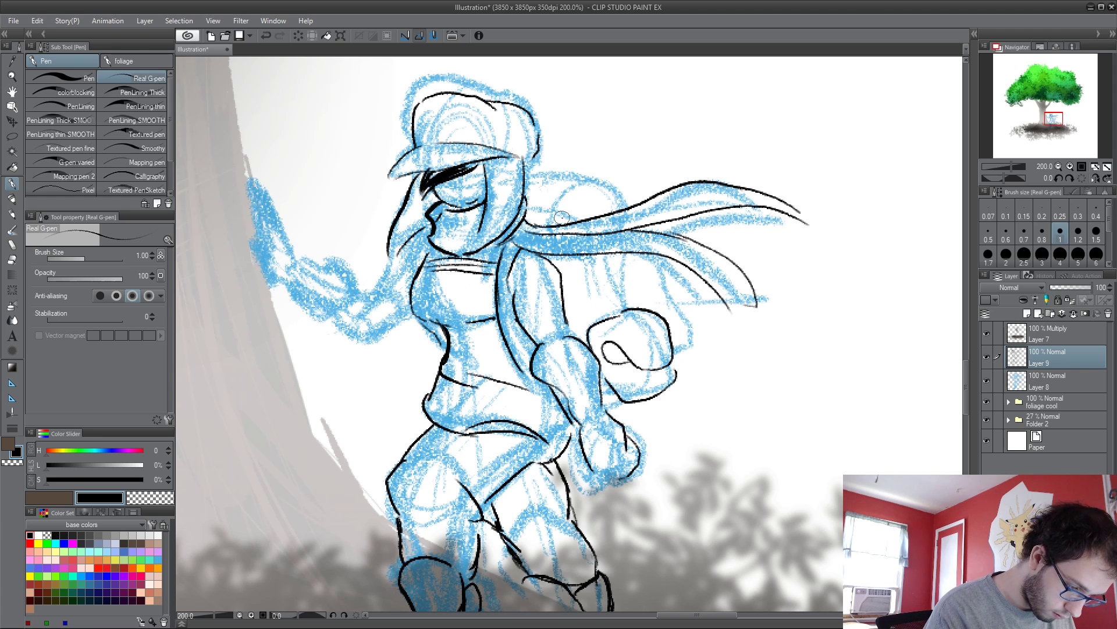
mouse_move(569, 174)
left_mouse_down()
mouse_move(614, 174)
mouse_move(625, 207)
mouse_move(548, 172)
mouse_move(517, 174)
left_mouse_up()
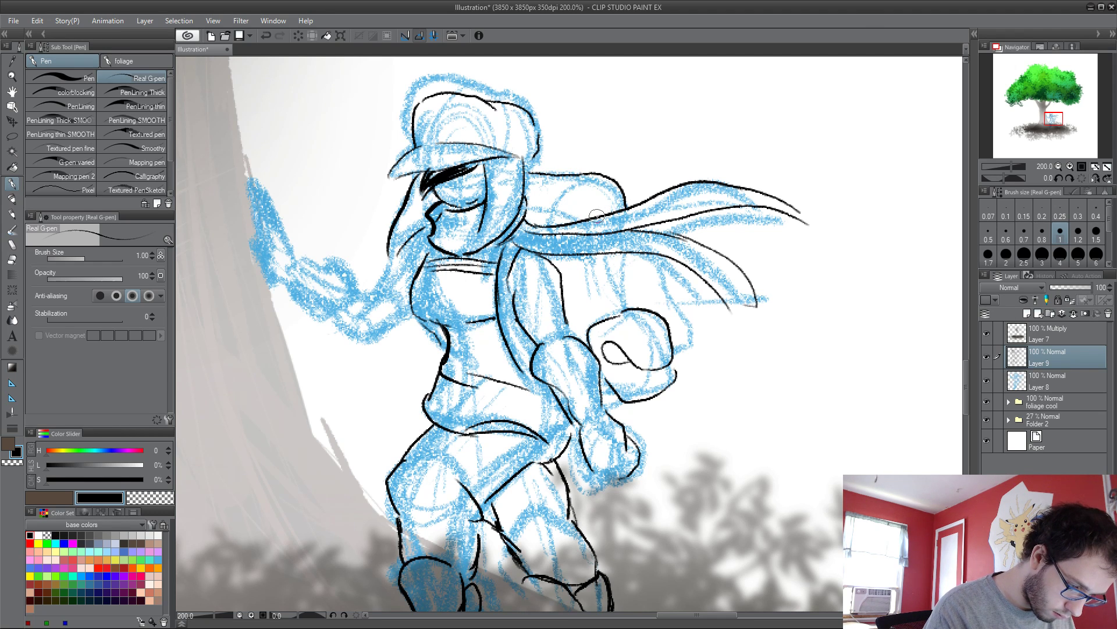
mouse_move(602, 208)
left_mouse_down()
mouse_move(574, 206)
mouse_move(575, 183)
left_mouse_up()
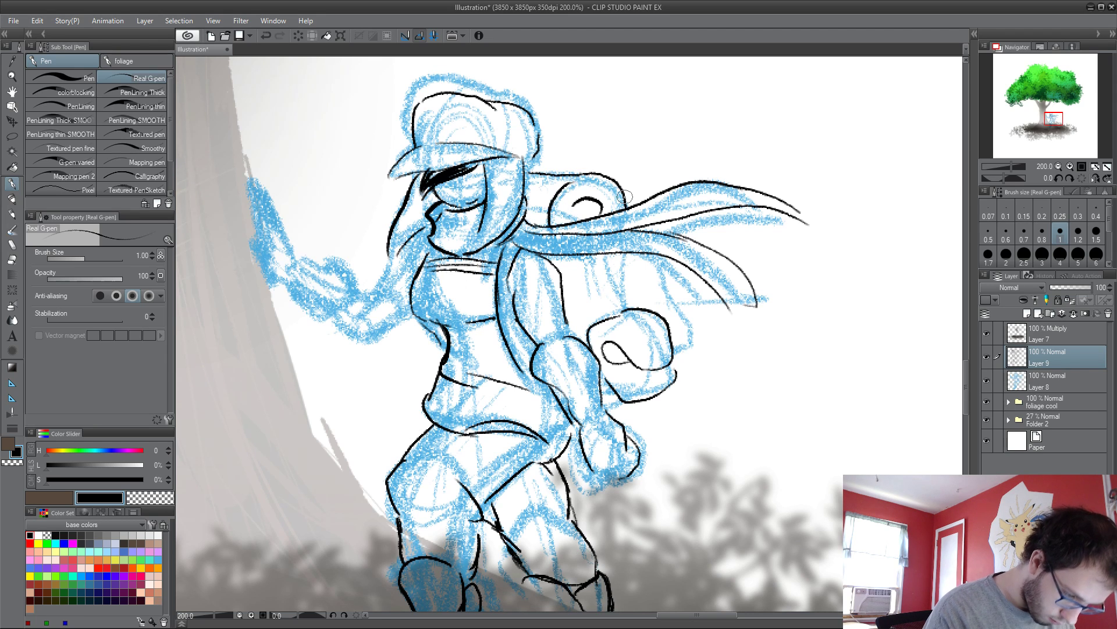
mouse_move(574, 256)
left_mouse_down()
mouse_move(622, 247)
mouse_move(641, 298)
left_mouse_up()
mouse_move(565, 261)
left_mouse_down()
mouse_move(585, 314)
mouse_move(577, 256)
mouse_move(655, 259)
mouse_move(693, 302)
mouse_move(660, 282)
mouse_move(694, 320)
mouse_move(671, 353)
left_mouse_up()
left_click_drag(660, 273, 670, 303)
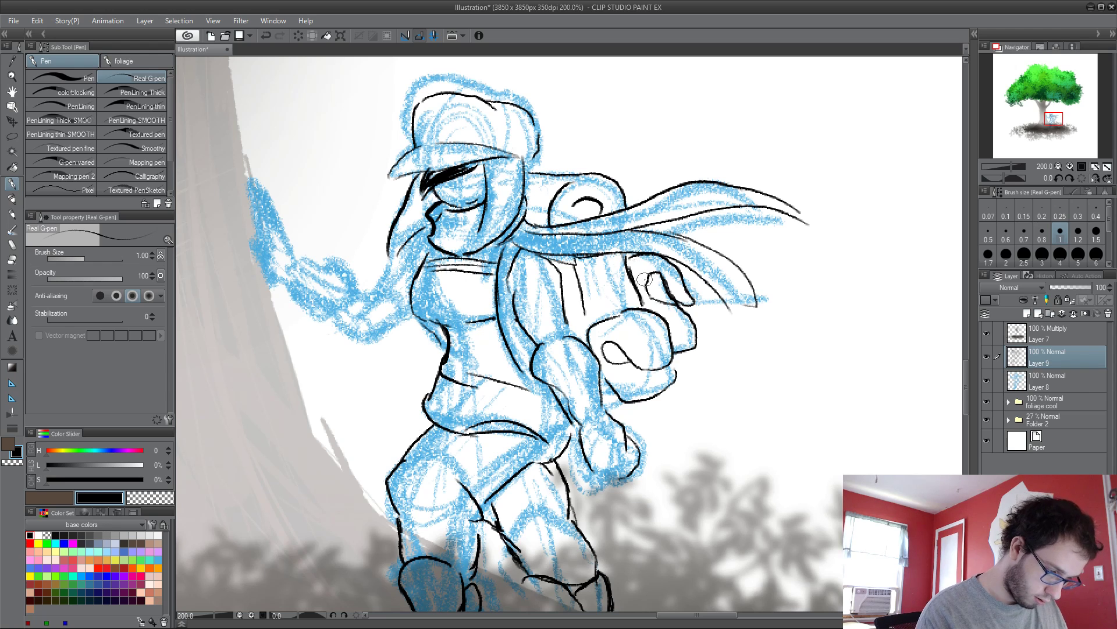
Step: Fill the hair locks on both sides of the face with tapered black strokes, leaving thin highlights
mouse_move(485, 161)
left_mouse_down()
mouse_move(496, 228)
mouse_move(468, 249)
left_mouse_up()
left_click_drag(499, 216, 466, 259)
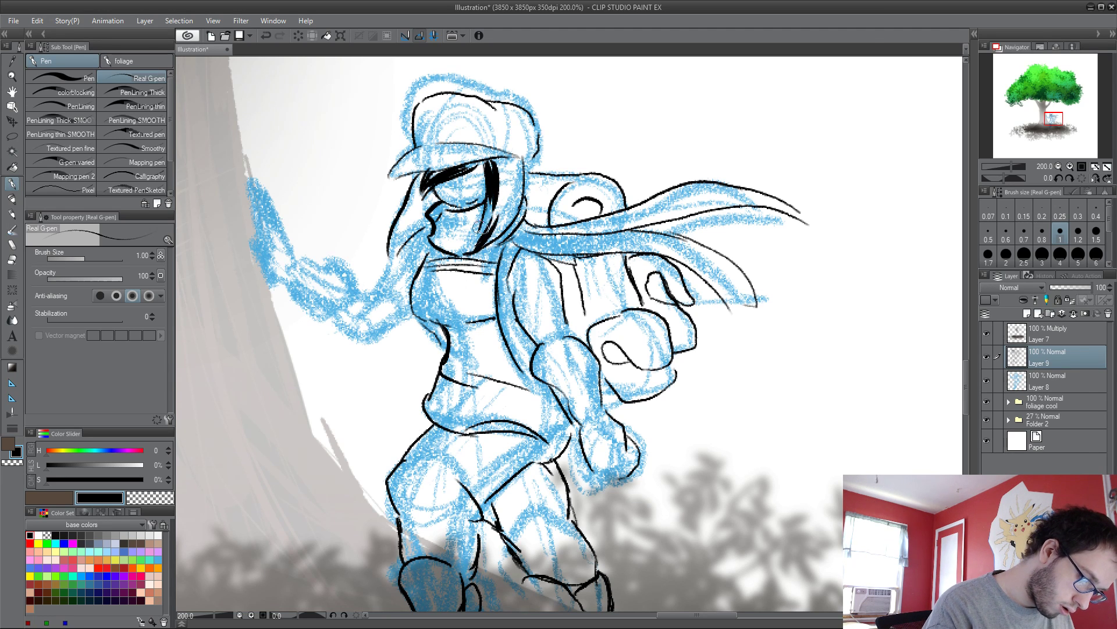
left_click_drag(513, 180, 486, 244)
mouse_move(509, 160)
left_mouse_down()
mouse_move(497, 239)
mouse_move(492, 192)
mouse_move(512, 186)
mouse_move(524, 198)
mouse_move(501, 187)
left_mouse_up()
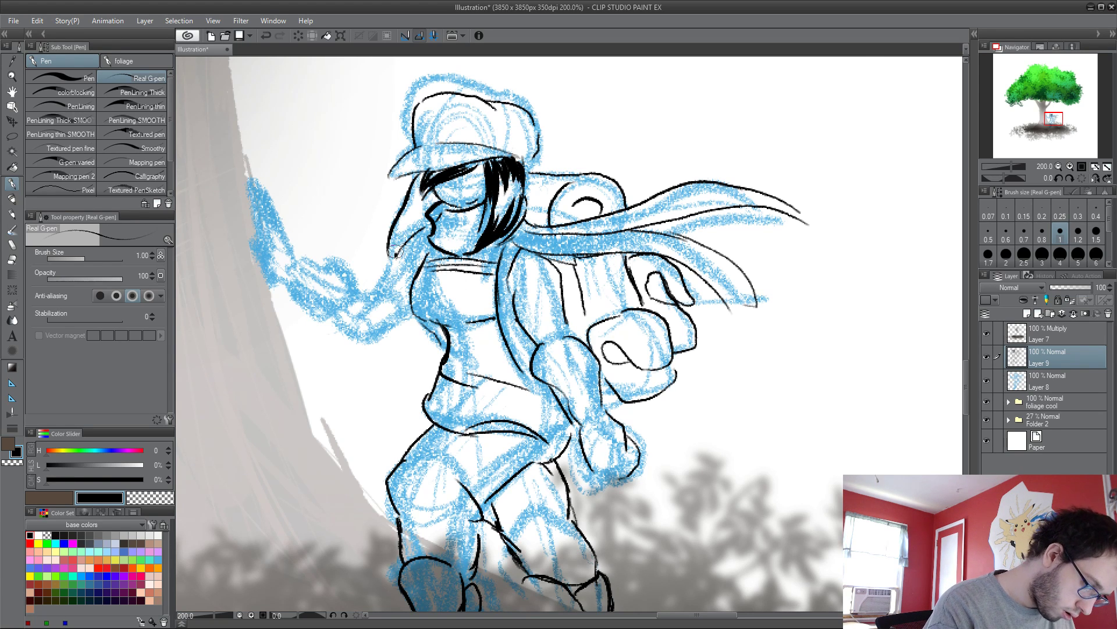
mouse_move(398, 254)
left_mouse_down()
mouse_move(411, 199)
mouse_move(429, 198)
mouse_move(397, 245)
left_mouse_up()
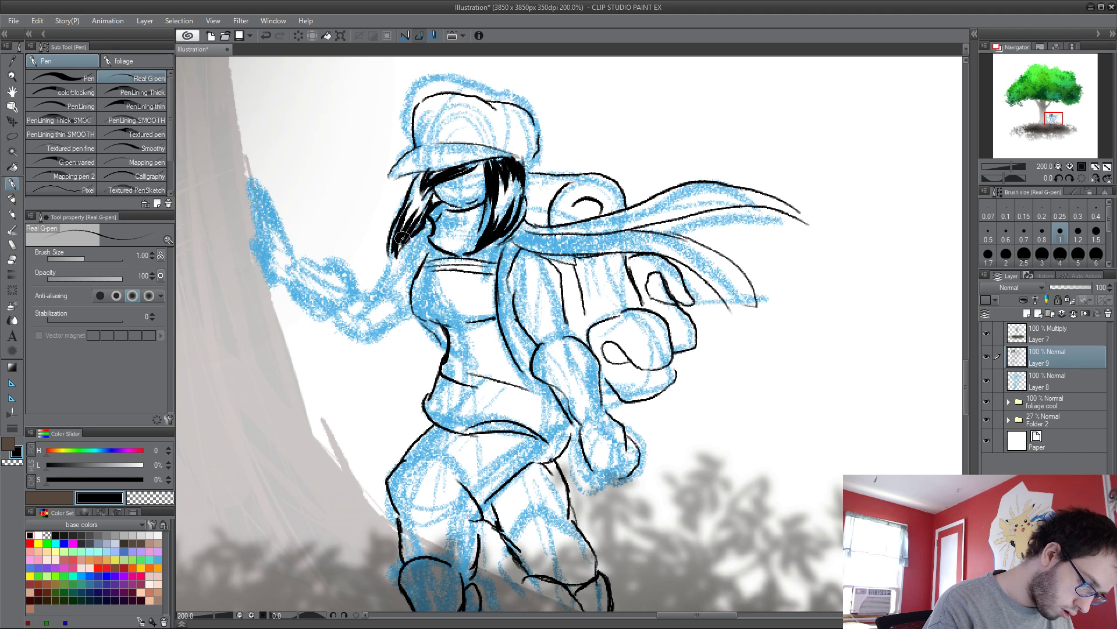
left_click_drag(417, 172, 378, 283)
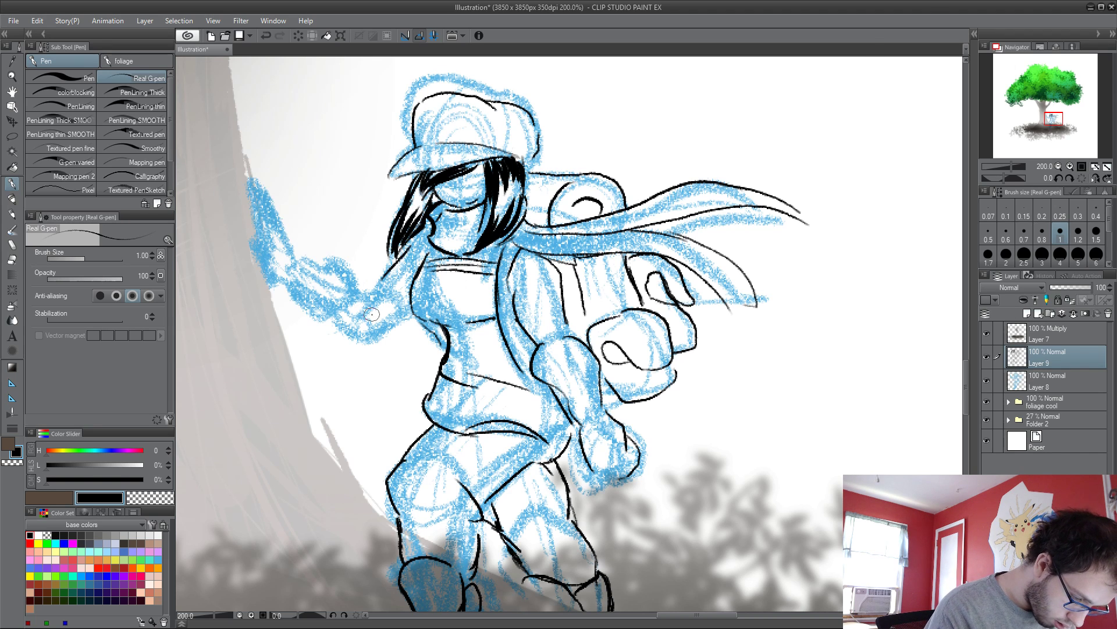
Step: Ink the raised arm in black, from the upper arm and elbow through the forearm to the hand against the trunk
mouse_move(335, 320)
left_mouse_down()
mouse_move(350, 331)
mouse_move(412, 318)
left_mouse_up()
mouse_move(363, 290)
left_mouse_down()
mouse_move(384, 314)
mouse_move(284, 273)
mouse_move(322, 258)
mouse_move(358, 269)
left_mouse_up()
mouse_move(349, 271)
left_mouse_down()
mouse_move(366, 314)
mouse_move(319, 319)
left_mouse_up()
mouse_move(279, 269)
left_mouse_down()
mouse_move(291, 281)
mouse_move(270, 271)
mouse_move(243, 219)
mouse_move(285, 245)
mouse_move(245, 174)
mouse_move(264, 224)
mouse_move(281, 233)
left_mouse_up()
left_click_drag(256, 183, 287, 227)
mouse_move(275, 269)
left_mouse_down()
mouse_move(330, 327)
mouse_move(352, 277)
mouse_move(356, 305)
mouse_move(302, 308)
left_mouse_up()
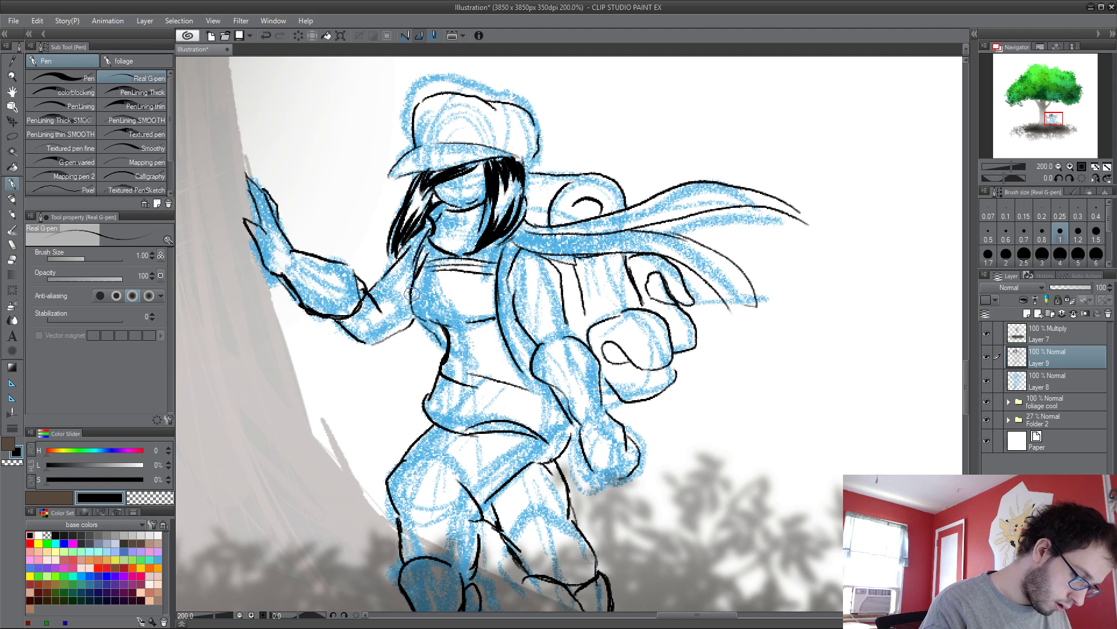
left_click_drag(417, 313, 435, 338)
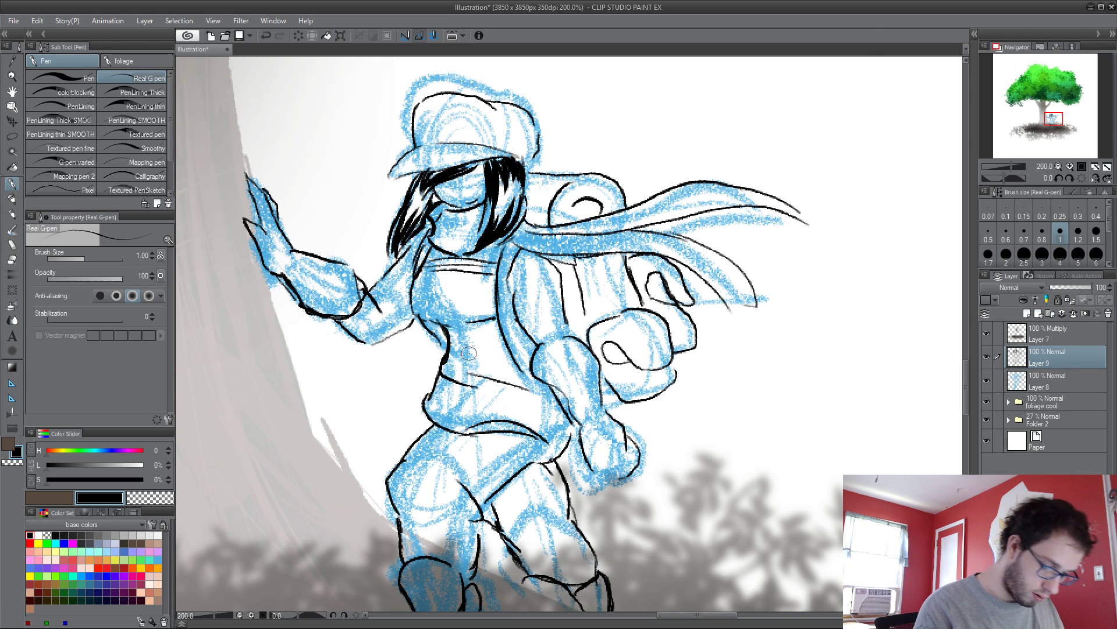
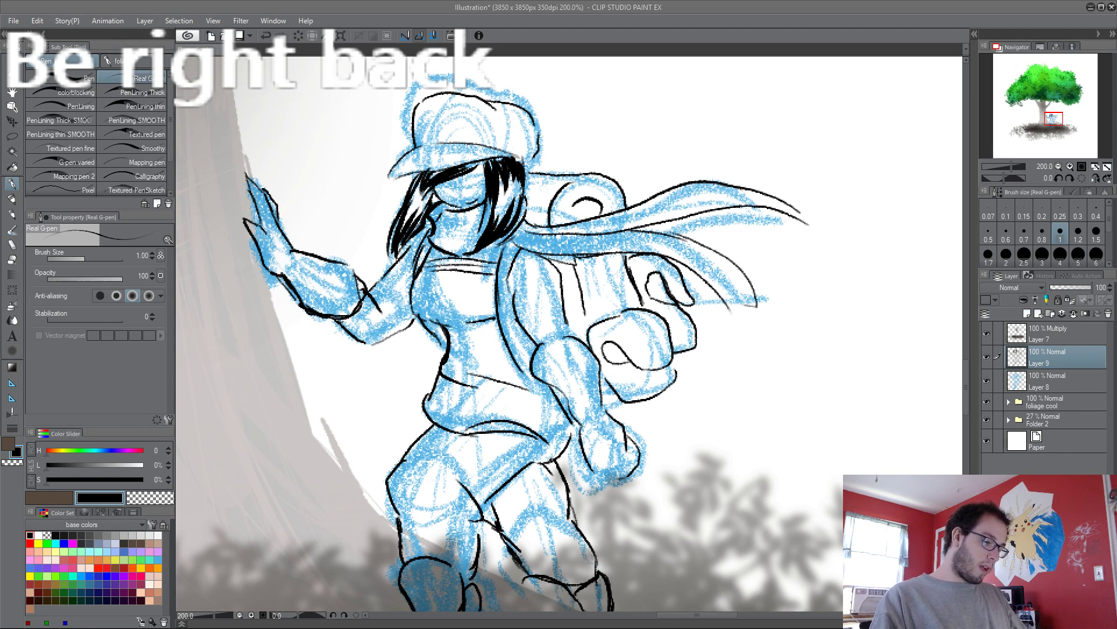
Step: Thicken the contours of both arms and the waist, and add a line across the top's neckline in black
left_click_drag(321, 312, 360, 350)
key("ctrl+z")
mouse_move(319, 315)
left_mouse_down()
mouse_move(368, 350)
mouse_move(399, 342)
mouse_move(365, 339)
left_mouse_up()
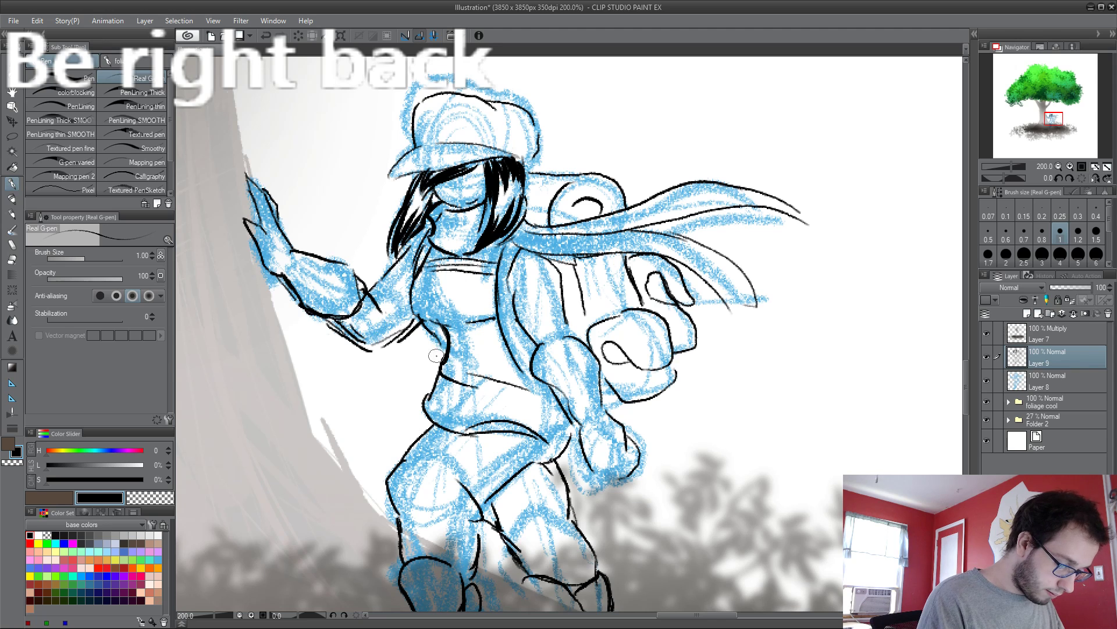
left_click_drag(562, 274, 599, 416)
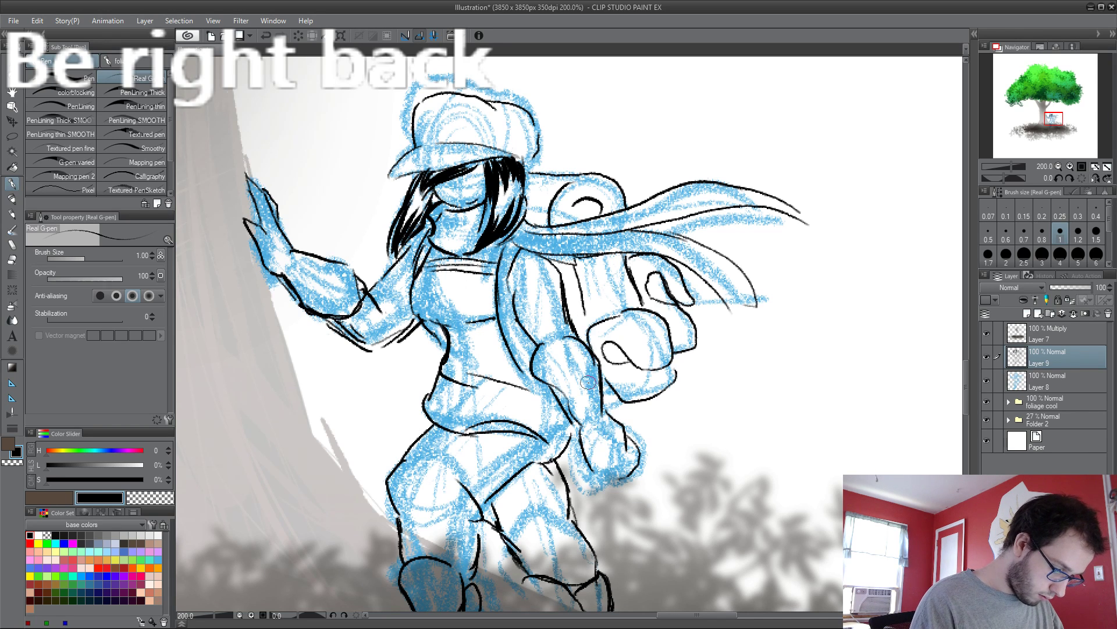
left_click_drag(445, 344, 429, 387)
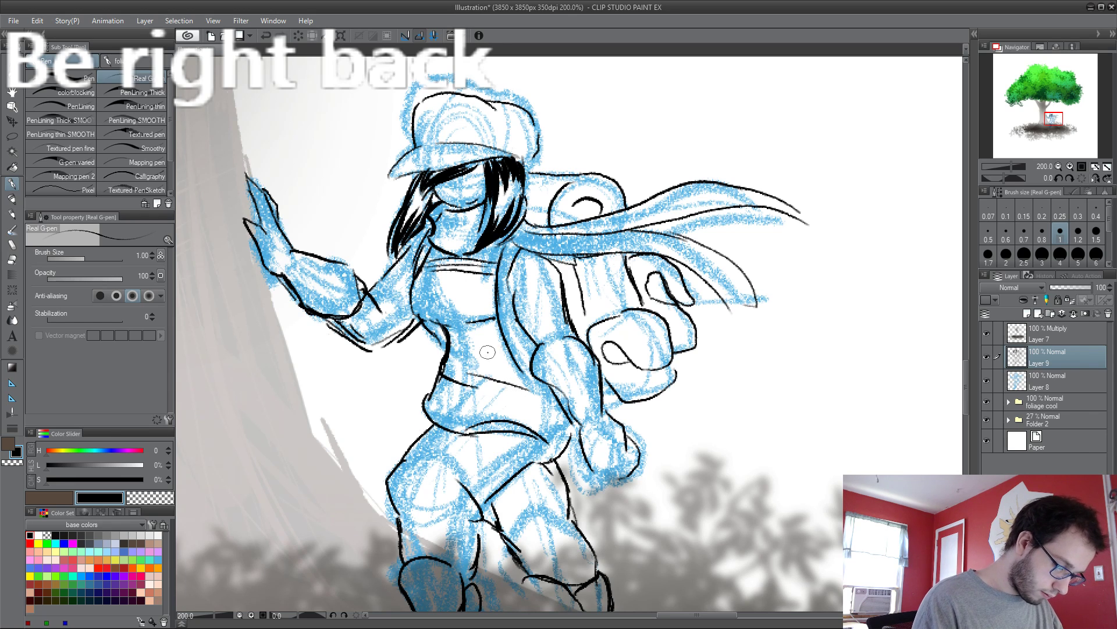
left_click_drag(521, 389, 552, 396)
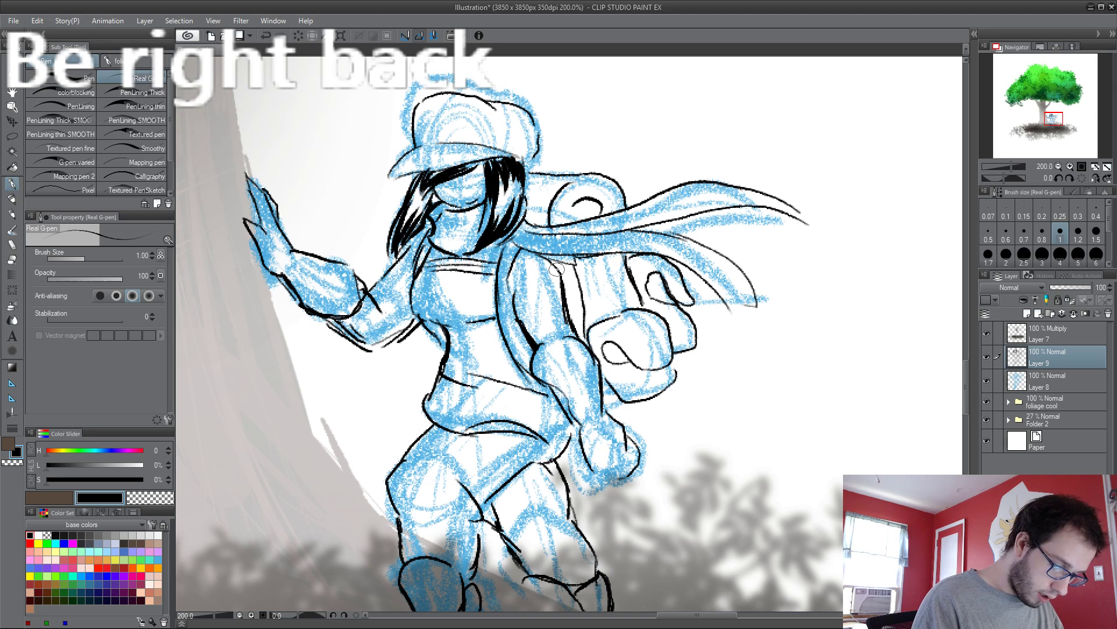
left_click_drag(429, 270, 513, 276)
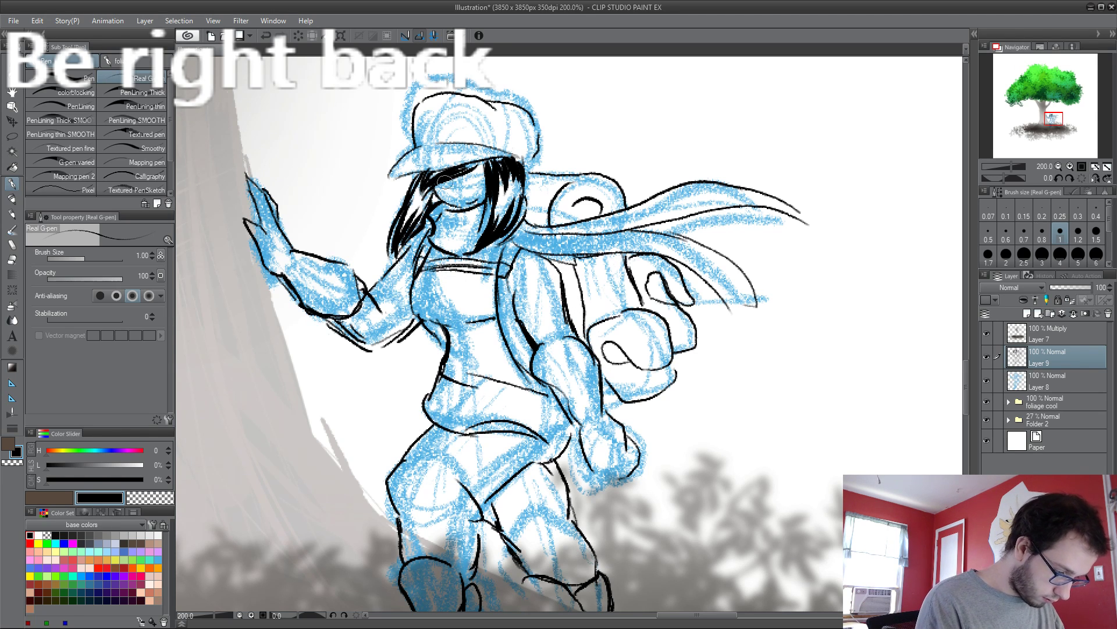
Step: Fill the back of the near boot's shaft and the far boot in black, and close the shin guard's lower edge
scroll(488, 227, "down", 2)
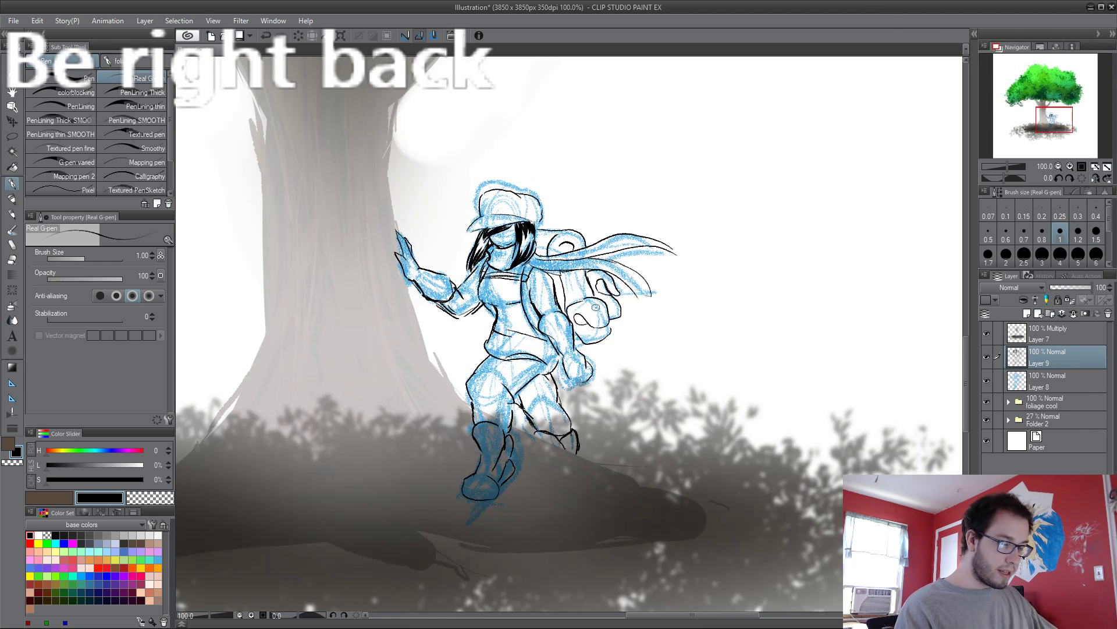
scroll(479, 454, "up", 4)
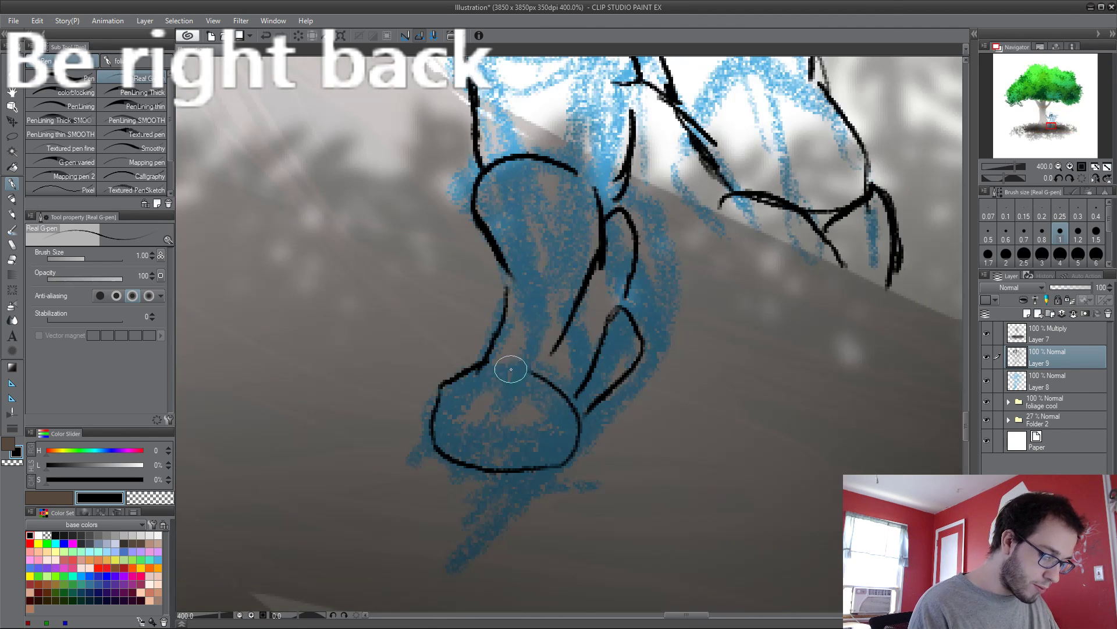
mouse_move(556, 365)
left_mouse_down()
mouse_move(602, 268)
mouse_move(604, 278)
mouse_move(616, 216)
mouse_move(625, 249)
mouse_move(586, 323)
mouse_move(585, 362)
mouse_move(565, 378)
mouse_move(539, 372)
left_mouse_up()
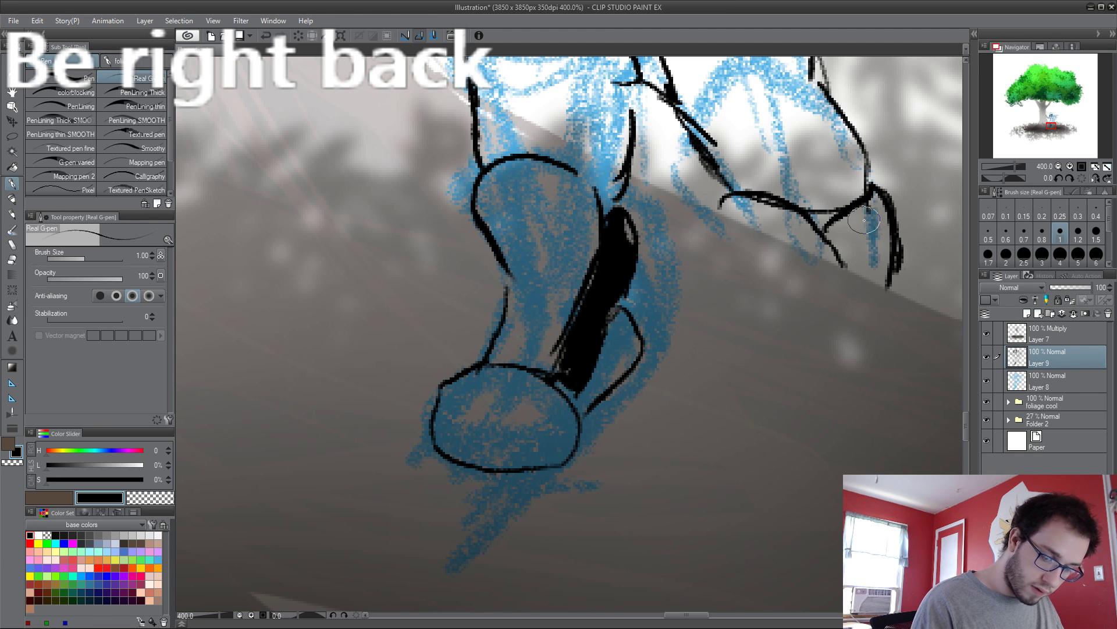
mouse_move(870, 212)
left_mouse_down()
mouse_move(838, 227)
mouse_move(882, 211)
mouse_move(847, 246)
mouse_move(861, 257)
mouse_move(892, 244)
mouse_move(891, 279)
left_mouse_up()
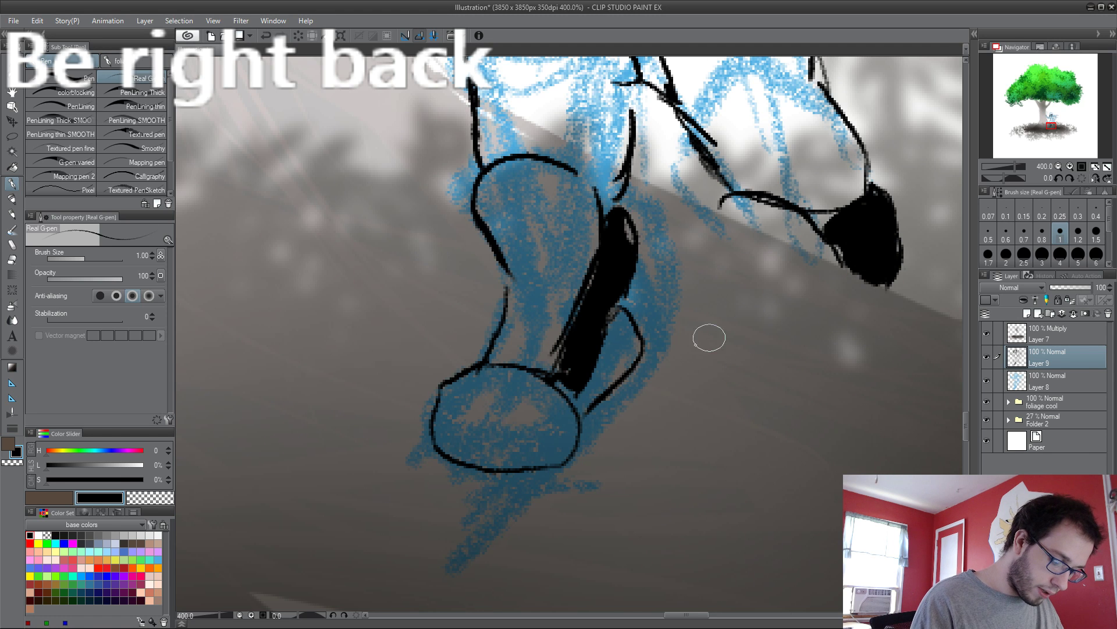
scroll(574, 334, "up", 3)
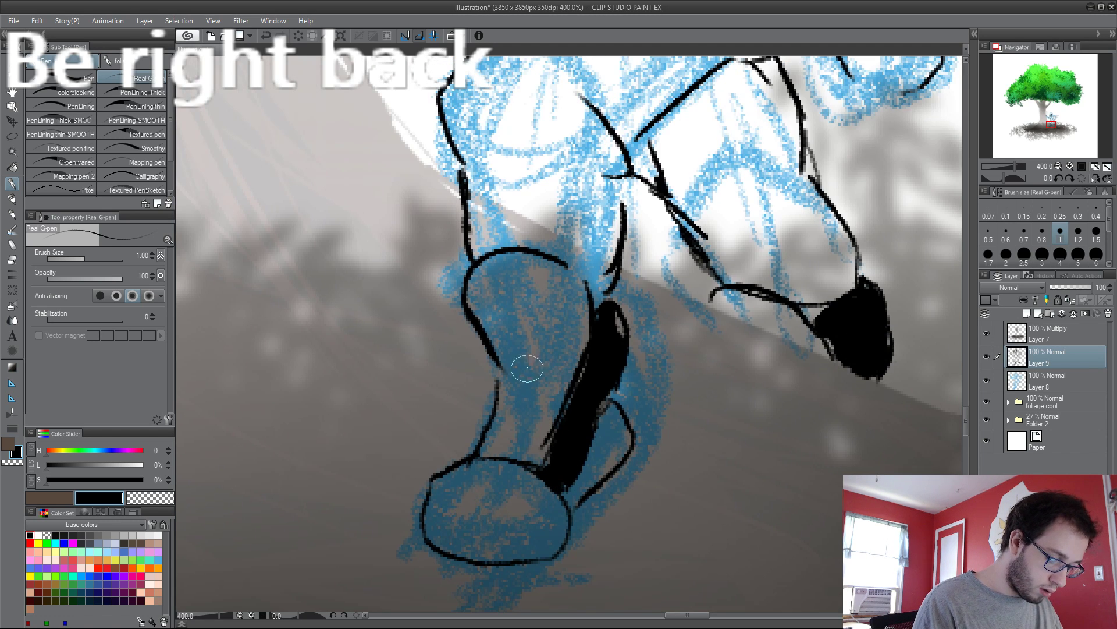
mouse_move(494, 358)
left_mouse_down()
mouse_move(567, 379)
mouse_move(577, 370)
mouse_move(507, 384)
mouse_move(576, 376)
left_mouse_up()
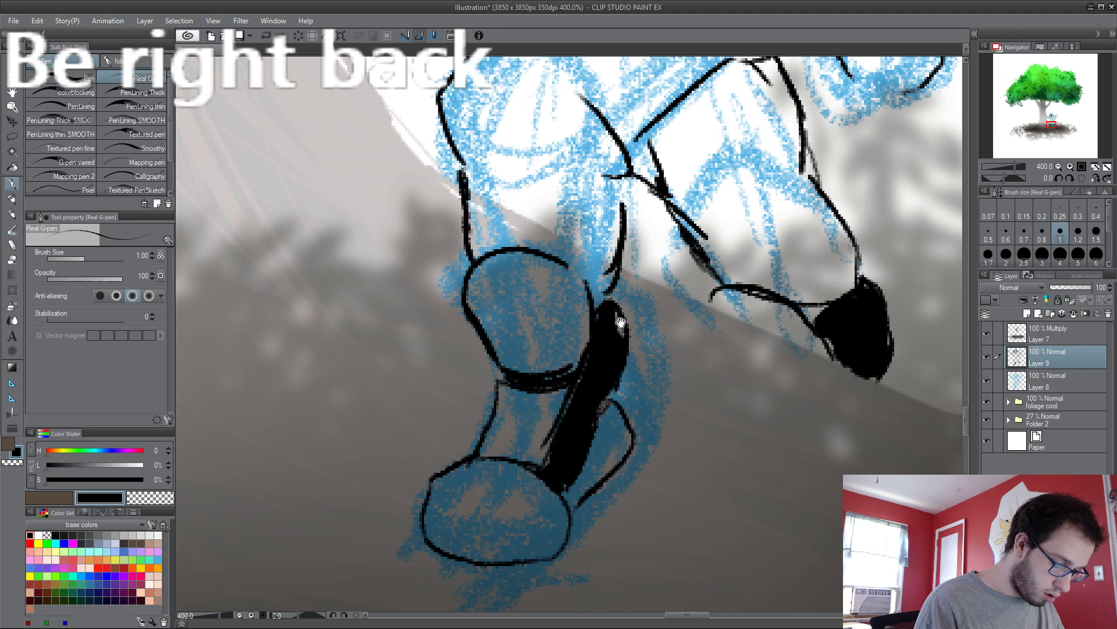
Step: Fill the near knee pad and the shadow patch at the far knee with dense black strokes
scroll(576, 326, "up", 4)
mouse_move(620, 300)
left_mouse_down()
mouse_move(576, 290)
mouse_move(626, 318)
left_mouse_up()
mouse_move(451, 201)
left_mouse_down()
mouse_move(529, 197)
mouse_move(558, 268)
left_mouse_up()
mouse_move(567, 247)
left_mouse_down()
mouse_move(483, 291)
mouse_move(538, 269)
mouse_move(495, 290)
mouse_move(546, 219)
mouse_move(471, 281)
mouse_move(514, 205)
mouse_move(457, 233)
left_mouse_up()
mouse_move(652, 300)
left_mouse_down()
mouse_move(701, 344)
mouse_move(691, 364)
mouse_move(676, 302)
mouse_move(699, 344)
mouse_move(669, 314)
left_mouse_up()
left_click_drag(669, 241, 678, 268)
left_click_drag(676, 261, 658, 465)
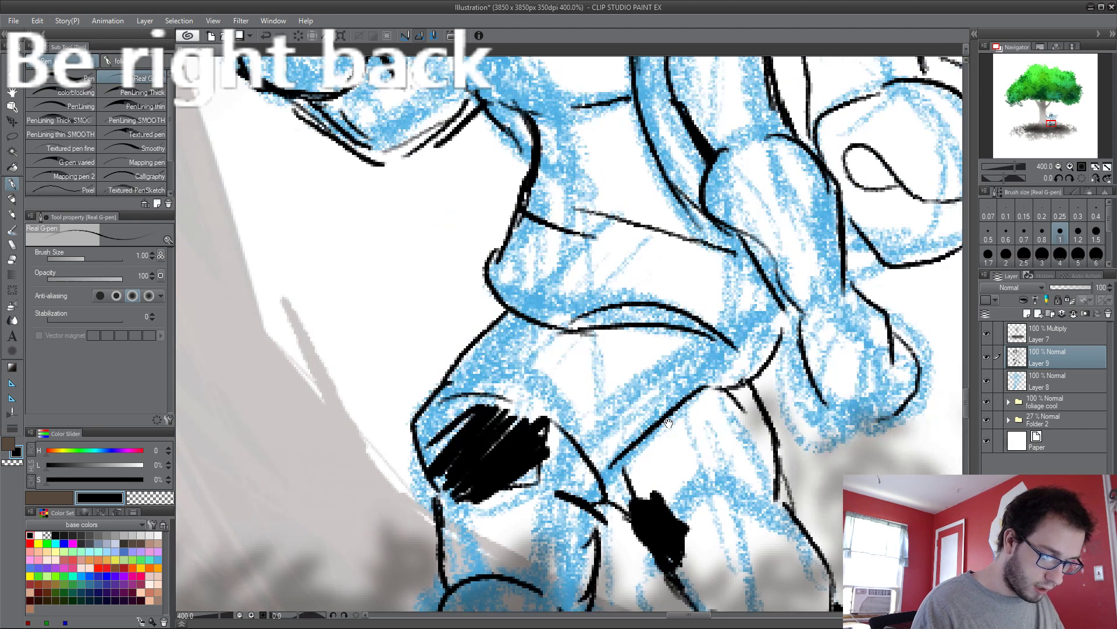
Step: Reinforce the belt's lower edge and fill a black patch at the waist beside the strap
mouse_move(599, 309)
left_mouse_down()
mouse_move(632, 333)
mouse_move(757, 358)
left_mouse_up()
left_click_drag(745, 377, 770, 333)
mouse_move(635, 192)
left_mouse_down()
mouse_move(641, 275)
mouse_move(699, 326)
mouse_move(719, 320)
left_mouse_up()
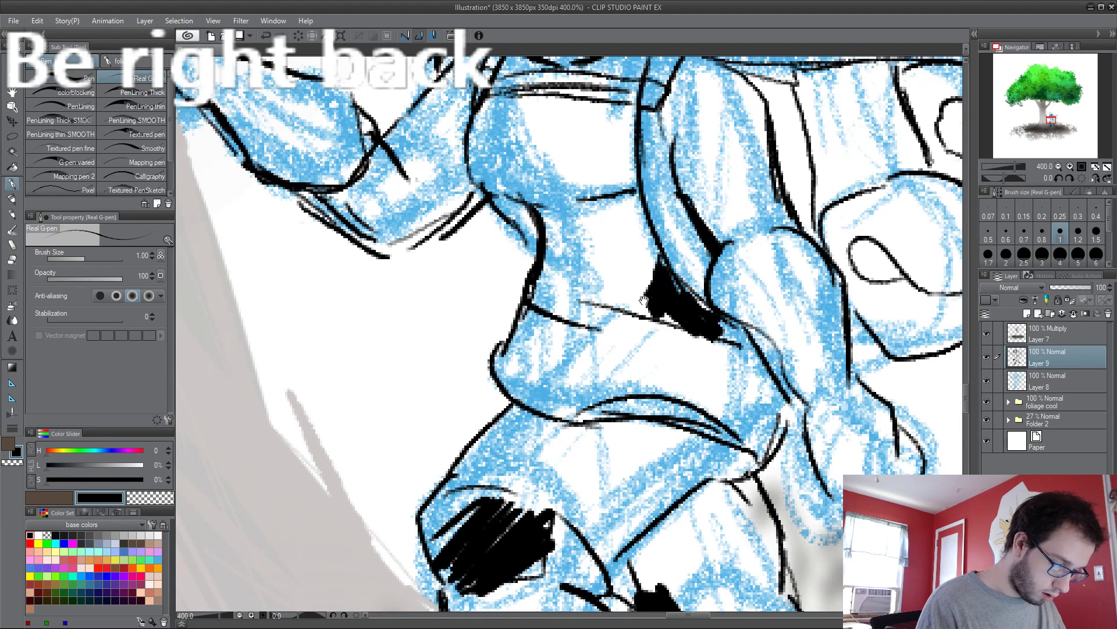
Step: Fill the bracers on the raised forearm and the lowered forearm in black
mouse_move(302, 160)
left_mouse_down()
mouse_move(291, 252)
mouse_move(454, 322)
left_mouse_up()
mouse_move(355, 222)
left_mouse_down()
mouse_move(381, 256)
mouse_move(373, 227)
mouse_move(402, 291)
mouse_move(456, 262)
mouse_move(495, 317)
mouse_move(442, 302)
mouse_move(392, 268)
mouse_move(462, 268)
mouse_move(506, 329)
left_mouse_up()
left_click_drag(507, 329, 291, 166)
mouse_move(655, 291)
left_mouse_down()
mouse_move(743, 368)
mouse_move(690, 310)
mouse_move(672, 316)
mouse_move(652, 286)
mouse_move(657, 332)
mouse_move(710, 328)
mouse_move(732, 411)
left_mouse_up()
scroll(732, 411, "down", 8)
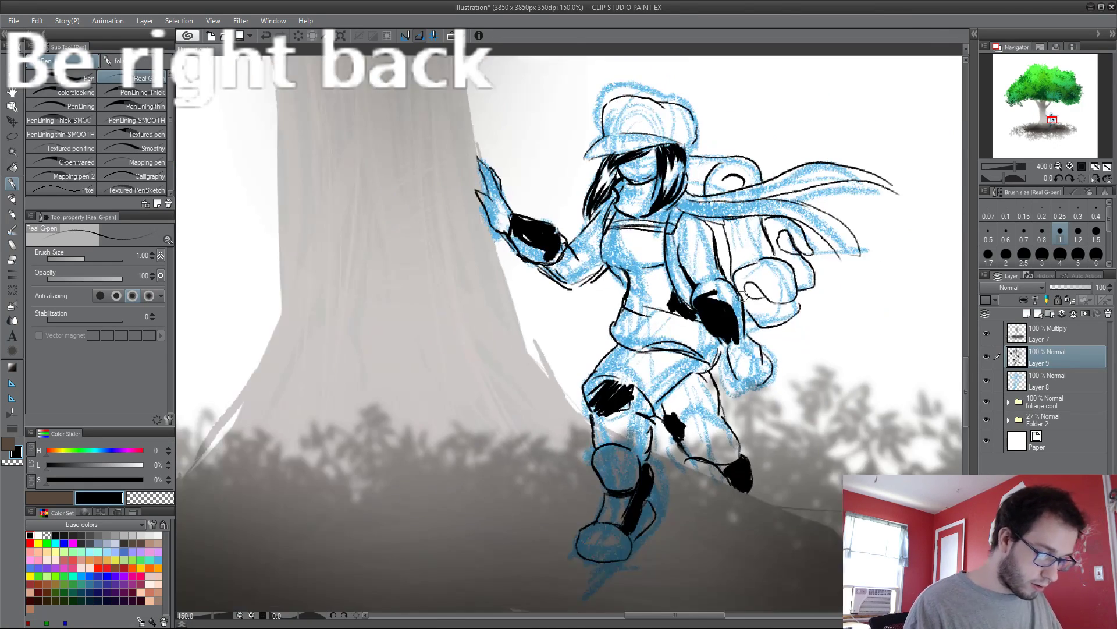
scroll(728, 268, "up", 8)
mouse_move(722, 198)
left_mouse_down()
mouse_move(692, 204)
mouse_move(675, 192)
mouse_move(734, 233)
left_mouse_up()
left_click_drag(745, 250, 704, 139)
left_click(705, 358)
left_click_drag(706, 358, 744, 390)
key("ctrl+z")
key("ctrl+z")
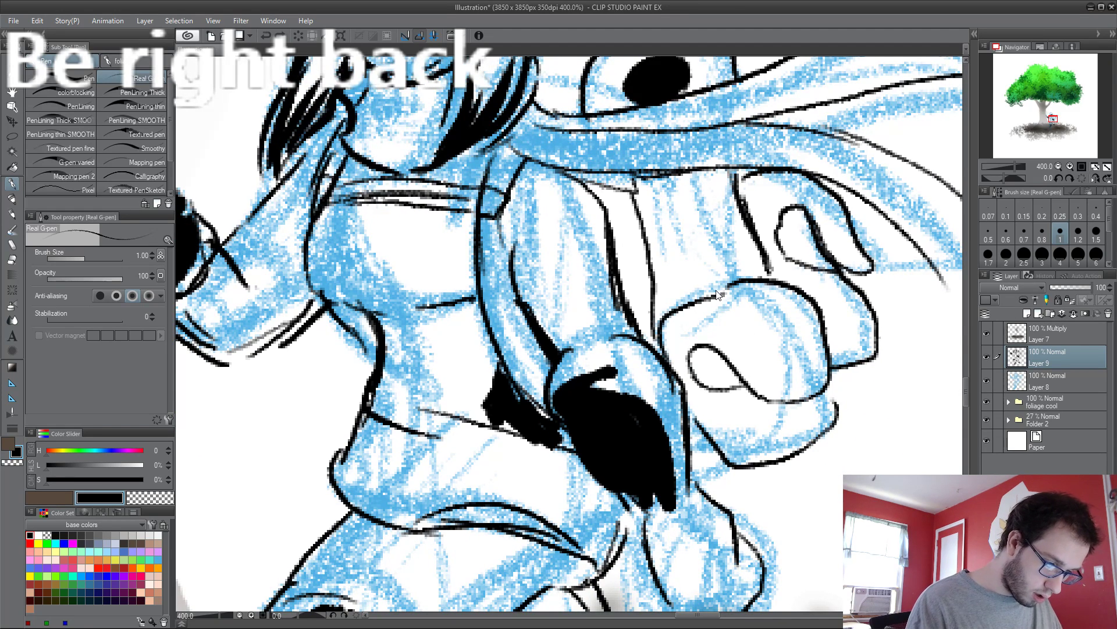
key("ctrl+z")
key("ctrl+z")
key("ctrl+z")
left_click_drag(646, 65, 630, 75)
key("ctrl+z")
Step: Dot the centre of the top bedroll's spiral and fill the spiral openings of the two lower bundles in black
left_click(661, 83)
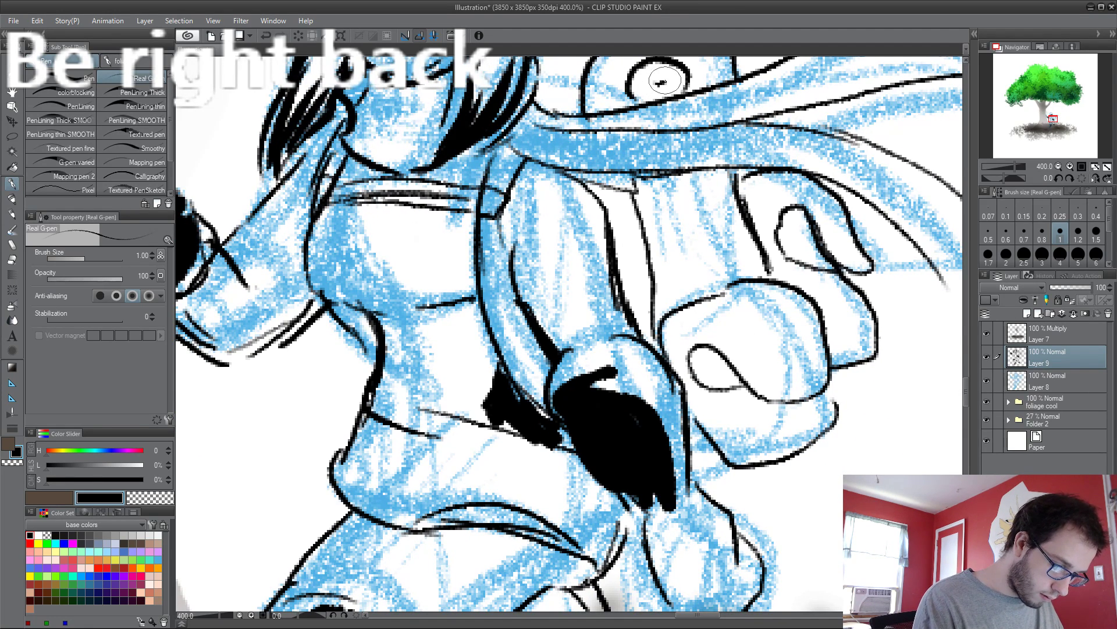
left_click_drag(699, 352, 722, 378)
mouse_move(797, 274)
left_mouse_down()
mouse_move(791, 234)
mouse_move(784, 242)
mouse_move(800, 238)
mouse_move(804, 212)
mouse_move(790, 238)
mouse_move(826, 273)
left_mouse_up()
Step: Cross-hatch the chest of the top and ink a checkered pattern over the lower face in black
scroll(791, 282, "down", 3)
scroll(560, 289, "up", 3)
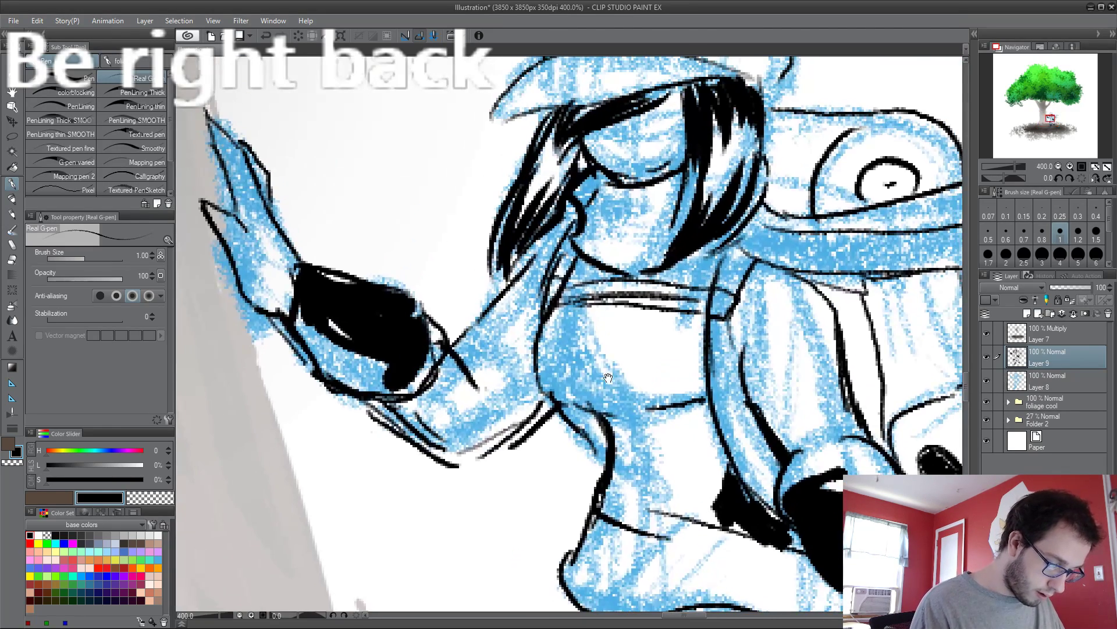
mouse_move(544, 349)
left_mouse_down()
mouse_move(605, 298)
mouse_move(634, 298)
mouse_move(542, 378)
left_mouse_up()
mouse_move(678, 317)
left_mouse_down()
mouse_move(549, 408)
mouse_move(646, 407)
mouse_move(699, 369)
mouse_move(591, 388)
mouse_move(553, 375)
mouse_move(582, 401)
mouse_move(611, 384)
mouse_move(577, 349)
mouse_move(640, 384)
mouse_move(605, 314)
mouse_move(674, 344)
mouse_move(692, 332)
left_mouse_up()
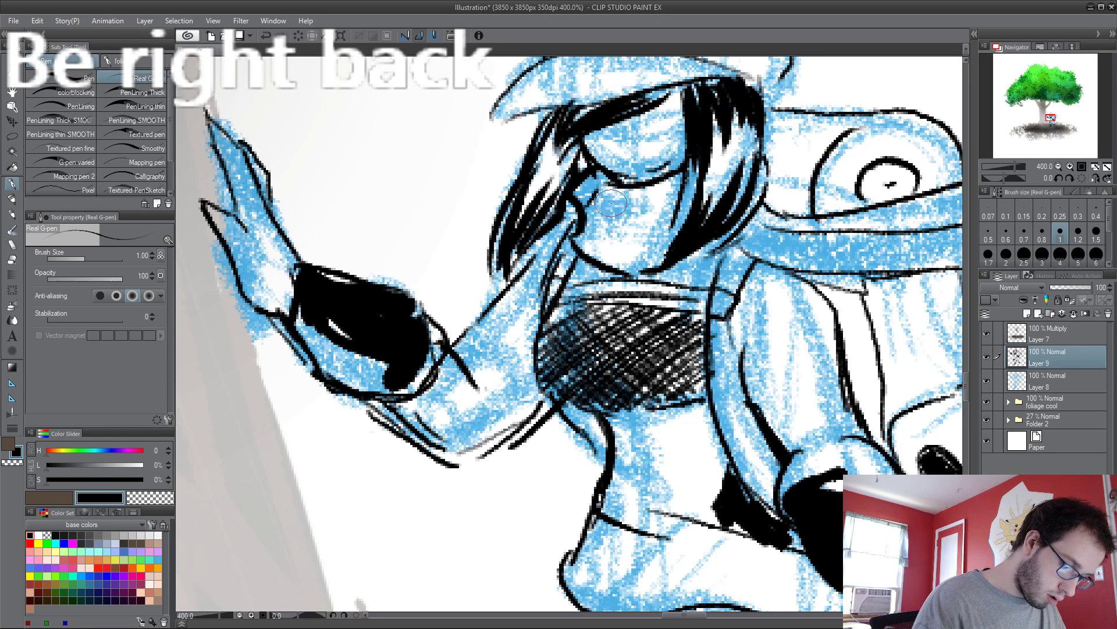
mouse_move(579, 233)
left_mouse_down()
mouse_move(593, 185)
mouse_move(634, 256)
mouse_move(652, 262)
mouse_move(681, 198)
mouse_move(652, 244)
mouse_move(611, 201)
mouse_move(634, 218)
left_mouse_up()
mouse_move(579, 229)
left_mouse_down()
mouse_move(617, 257)
mouse_move(697, 256)
left_mouse_up()
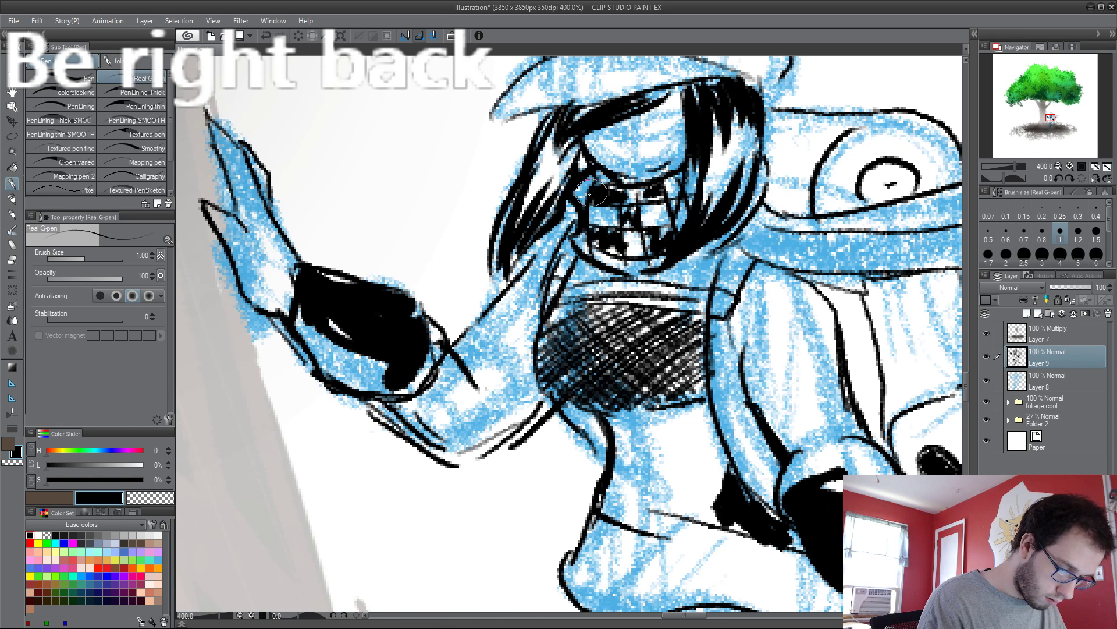
Step: Divide the lower scarf tail into bands with short black cross lines along its length
mouse_move(781, 244)
left_mouse_down()
mouse_move(602, 221)
mouse_move(620, 243)
left_mouse_up()
left_click_drag(687, 198, 689, 231)
left_click_drag(735, 201, 738, 239)
left_click_drag(774, 205, 780, 245)
mouse_move(818, 201)
left_mouse_down()
mouse_move(826, 250)
mouse_move(729, 248)
left_mouse_up()
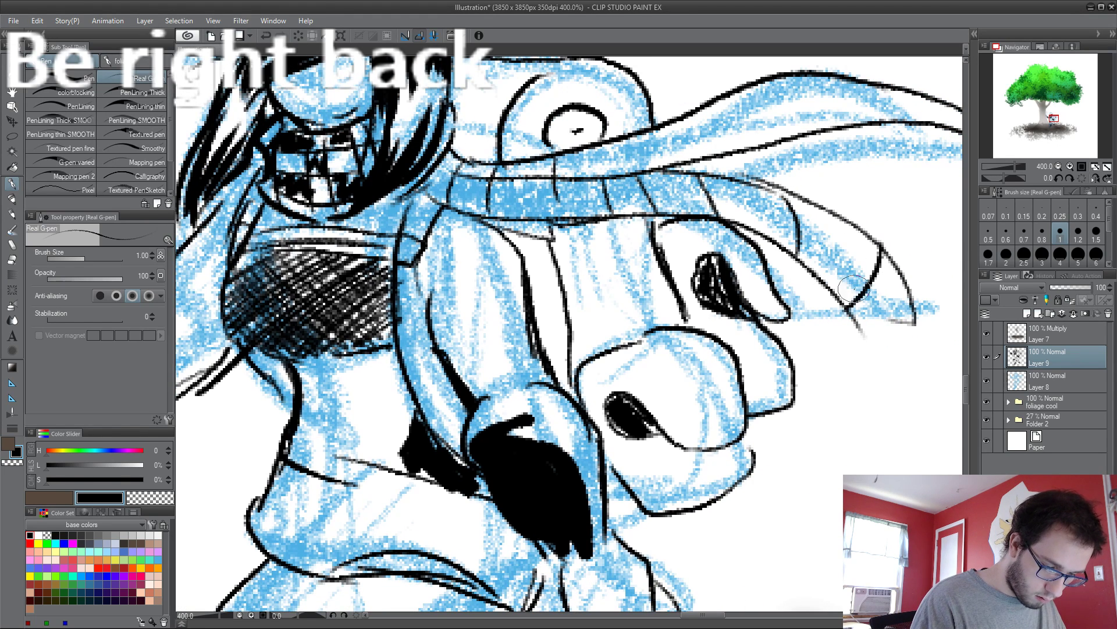
Step: Fill alternate bands of the lower scarf tail in black, from its tip back to the neck
mouse_move(856, 273)
left_mouse_down()
mouse_move(898, 280)
mouse_move(899, 320)
left_mouse_up()
left_click_drag(905, 271, 916, 326)
left_click_drag(721, 183, 750, 221)
left_click_drag(739, 175, 791, 232)
mouse_move(777, 186)
left_mouse_down()
mouse_move(799, 250)
mouse_move(797, 239)
left_mouse_up()
left_click_drag(731, 183, 797, 250)
left_click_drag(740, 207, 783, 238)
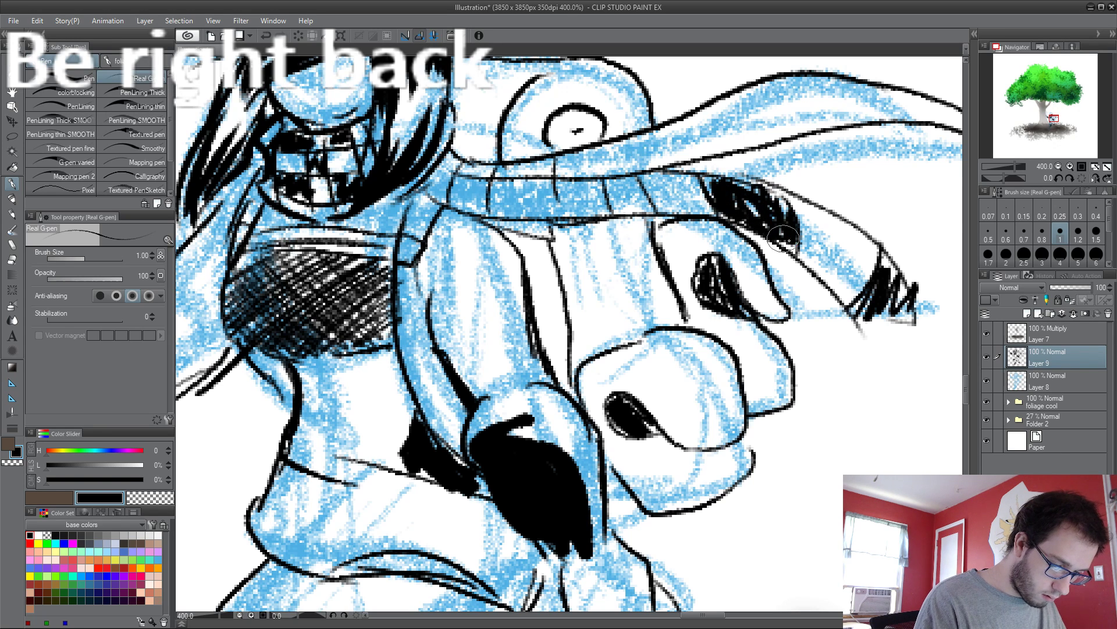
left_click_drag(614, 183, 646, 207)
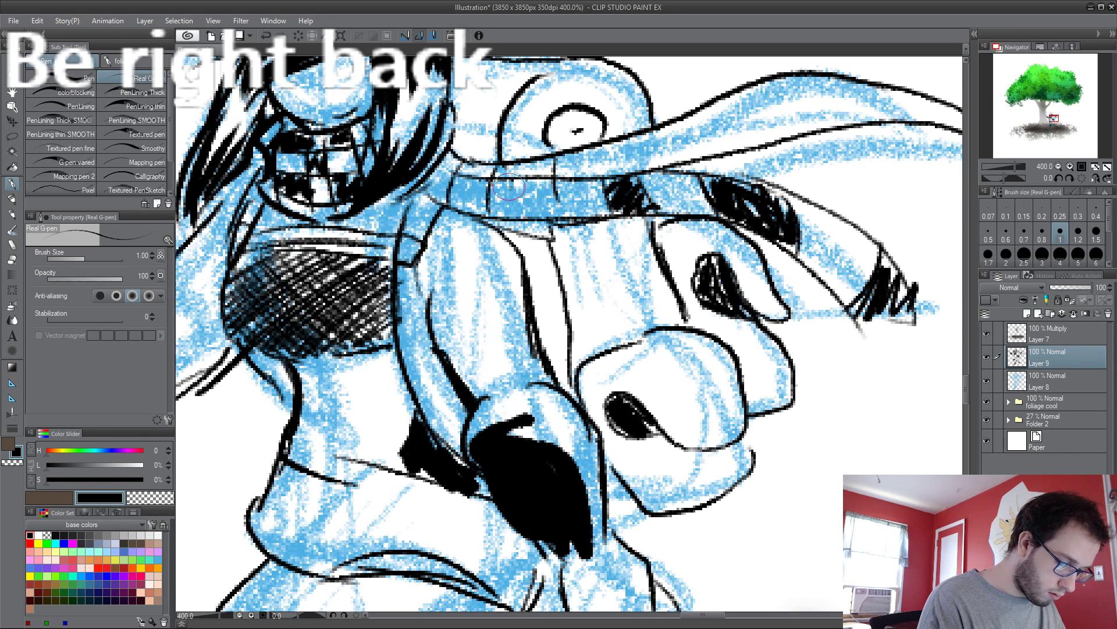
mouse_move(495, 175)
left_mouse_down()
mouse_move(498, 212)
mouse_move(524, 227)
left_mouse_up()
mouse_move(506, 186)
left_mouse_down()
mouse_move(539, 227)
mouse_move(565, 221)
left_mouse_up()
mouse_move(472, 160)
left_mouse_down()
mouse_move(452, 175)
mouse_move(435, 162)
mouse_move(454, 201)
mouse_move(432, 170)
mouse_move(437, 200)
left_mouse_up()
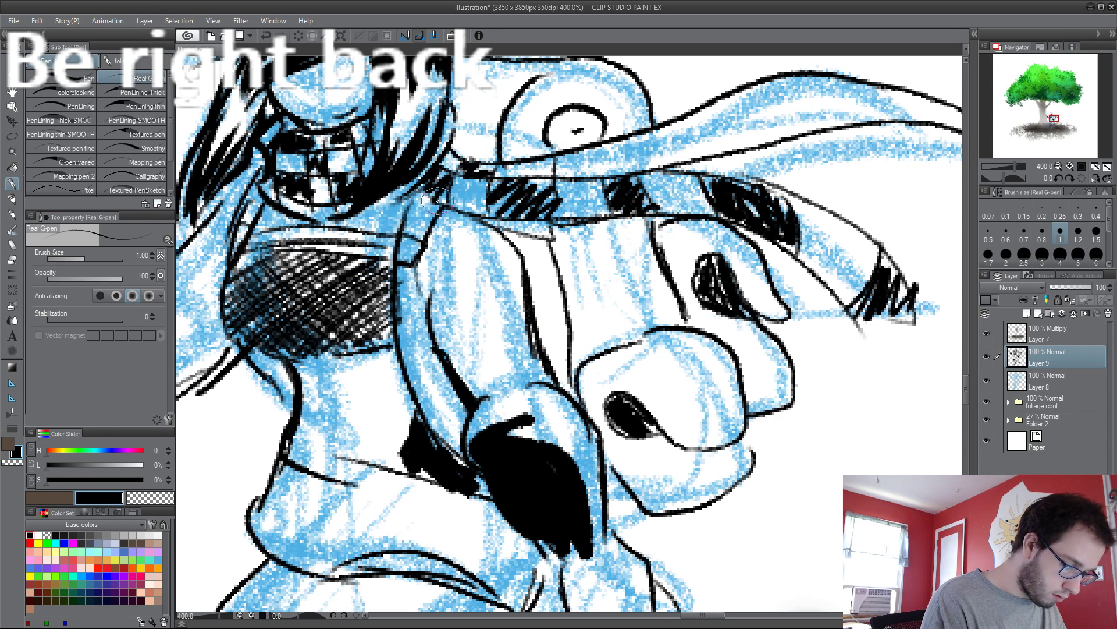
Step: Divide the upper scarf tail into bands with short black cross lines along its length
mouse_move(605, 185)
left_mouse_down()
mouse_move(634, 133)
mouse_move(684, 133)
mouse_move(628, 148)
mouse_move(657, 171)
left_mouse_up()
left_click_drag(669, 122, 711, 182)
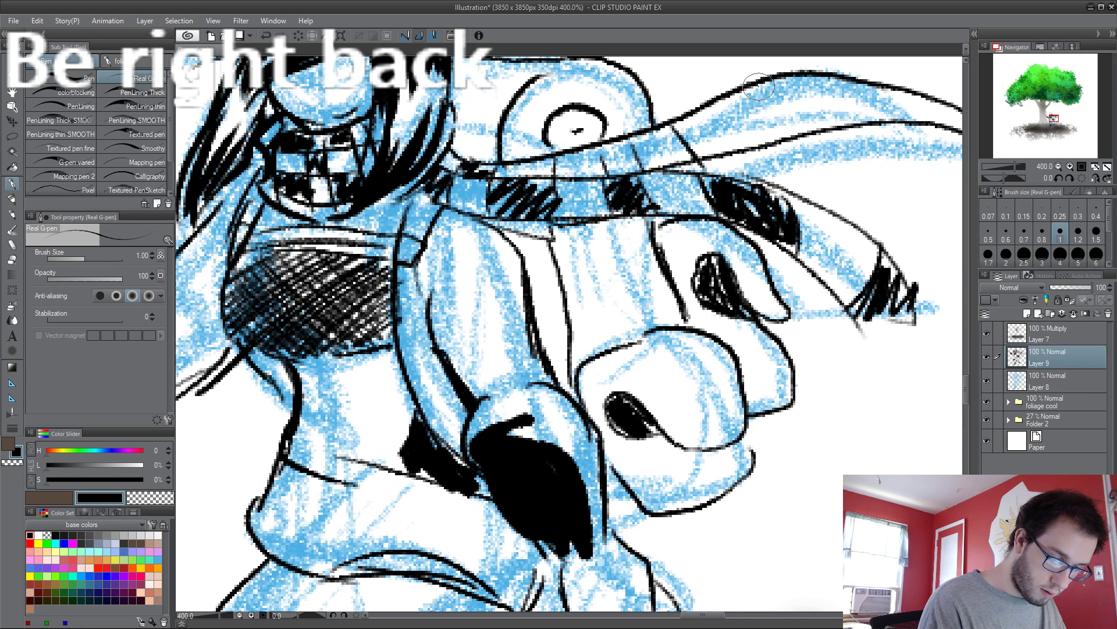
left_click_drag(758, 85, 785, 123)
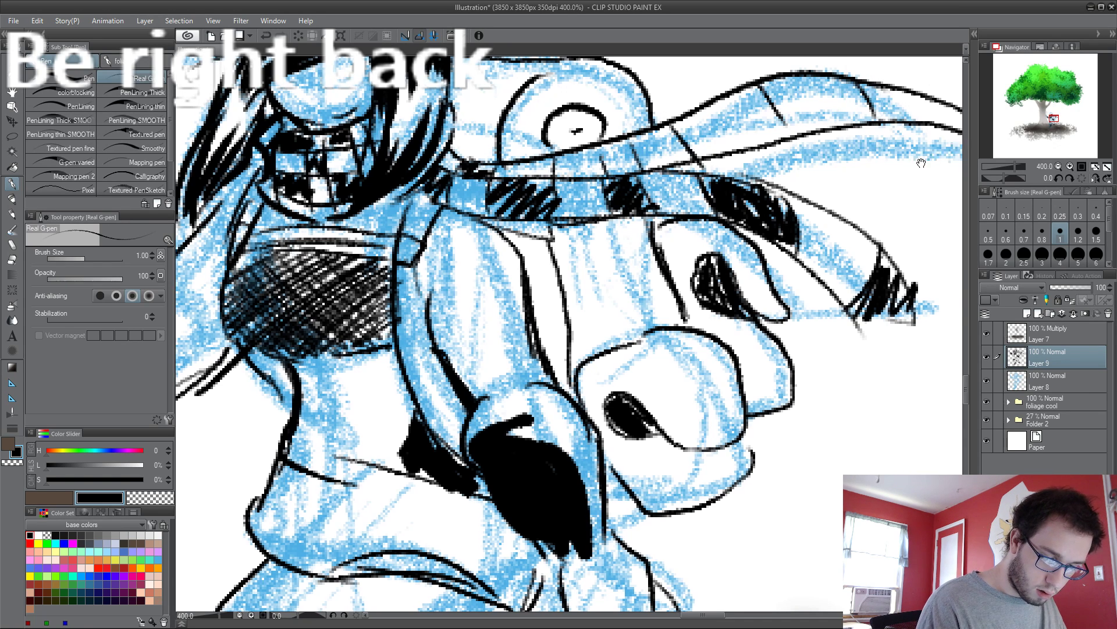
mouse_move(908, 145)
left_mouse_down()
mouse_move(809, 165)
mouse_move(783, 142)
mouse_move(835, 133)
left_mouse_up()
left_click_drag(754, 96, 821, 119)
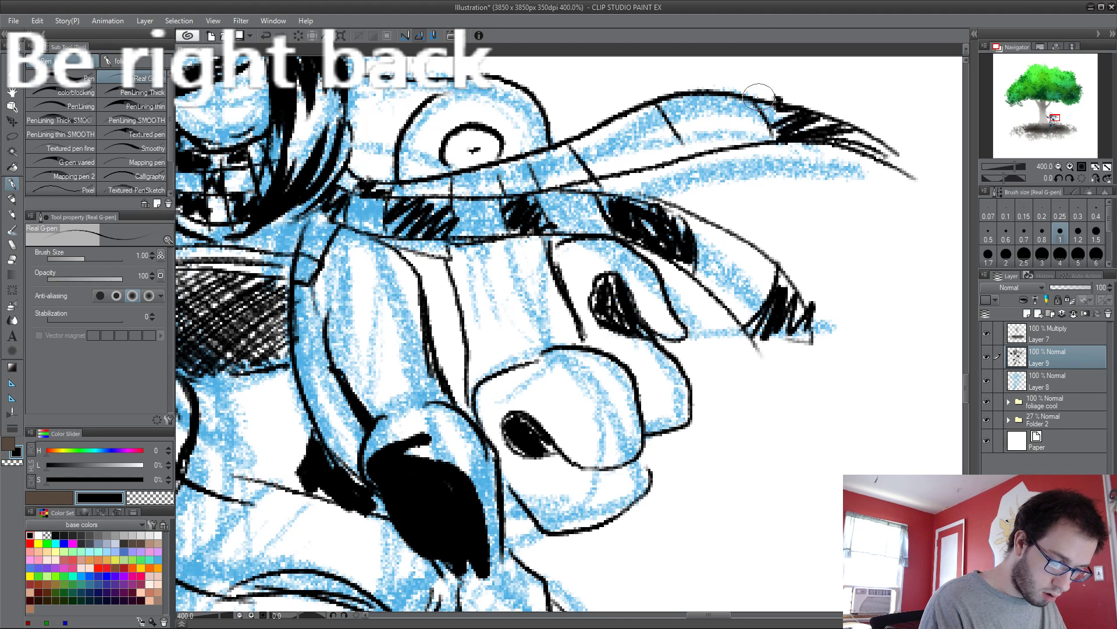
key("ctrl+z")
key("ctrl+z")
key("ctrl+z")
key("ctrl+z")
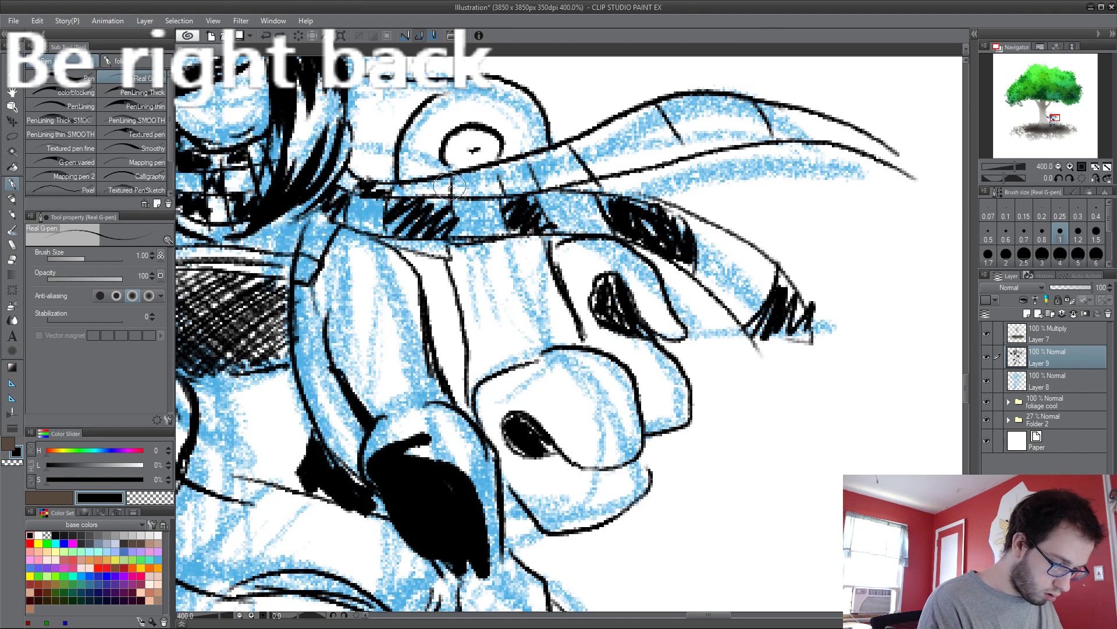
Step: Fill alternate bands of the upper scarf tail with black hatching, from the neck out towards the tip
left_click_drag(449, 187, 501, 160)
left_click_drag(469, 205, 499, 182)
left_click_drag(546, 156, 573, 132)
mouse_move(526, 184)
left_mouse_down()
mouse_move(567, 140)
mouse_move(575, 163)
left_mouse_up()
left_click_drag(644, 143, 701, 90)
mouse_move(681, 131)
left_mouse_down()
mouse_move(739, 90)
mouse_move(766, 99)
left_mouse_up()
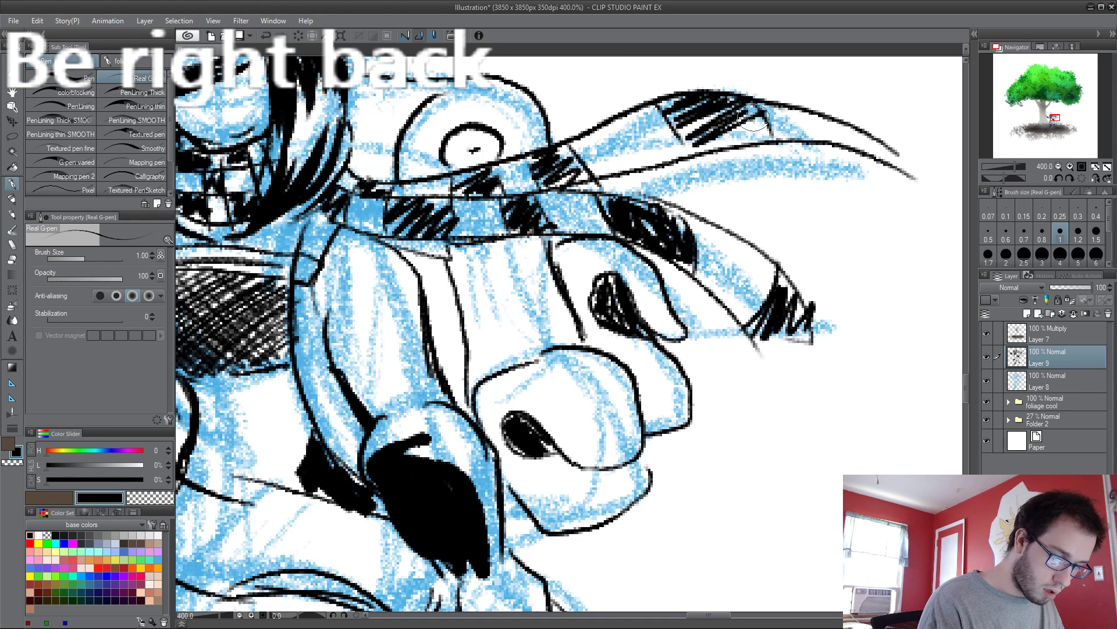
left_click_drag(698, 155, 768, 105)
left_click_drag(722, 158, 780, 127)
Step: Thicken the thigh outlines and ink vertical black ribs across the hem of the figure's top
scroll(747, 184, "down", 2)
left_click_drag(675, 350, 723, 371)
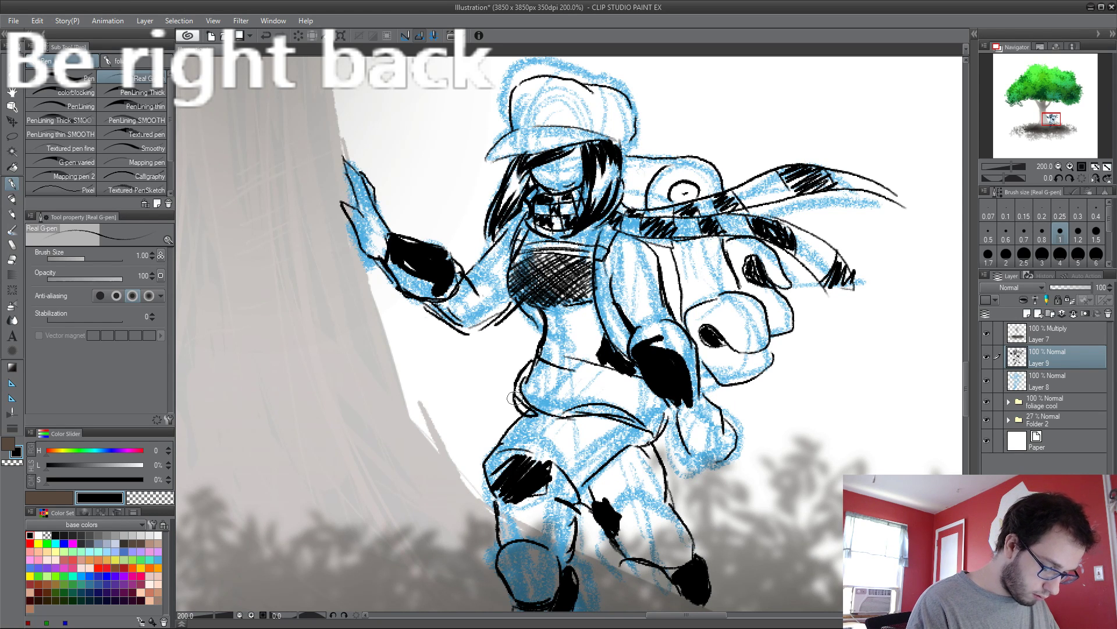
left_click_drag(583, 474, 640, 448)
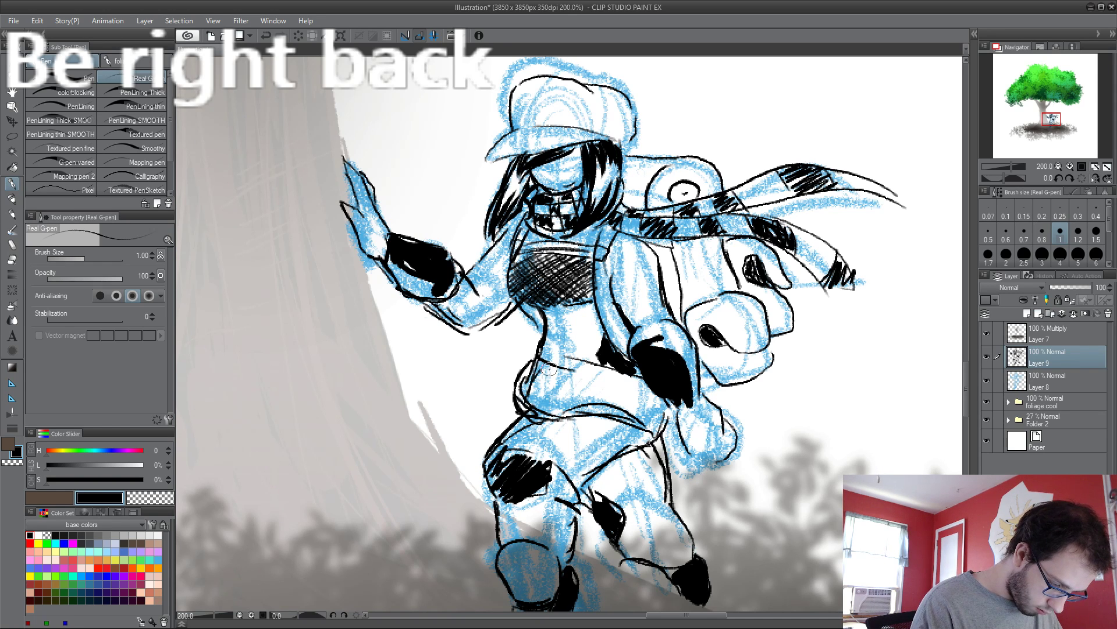
left_click_drag(564, 359, 562, 406)
mouse_move(588, 359)
left_mouse_down()
mouse_move(603, 409)
mouse_move(658, 427)
left_mouse_up()
Step: Hatch the back and brim of the cap in black and hide the blue sketch layer
scroll(589, 147, "up", 2)
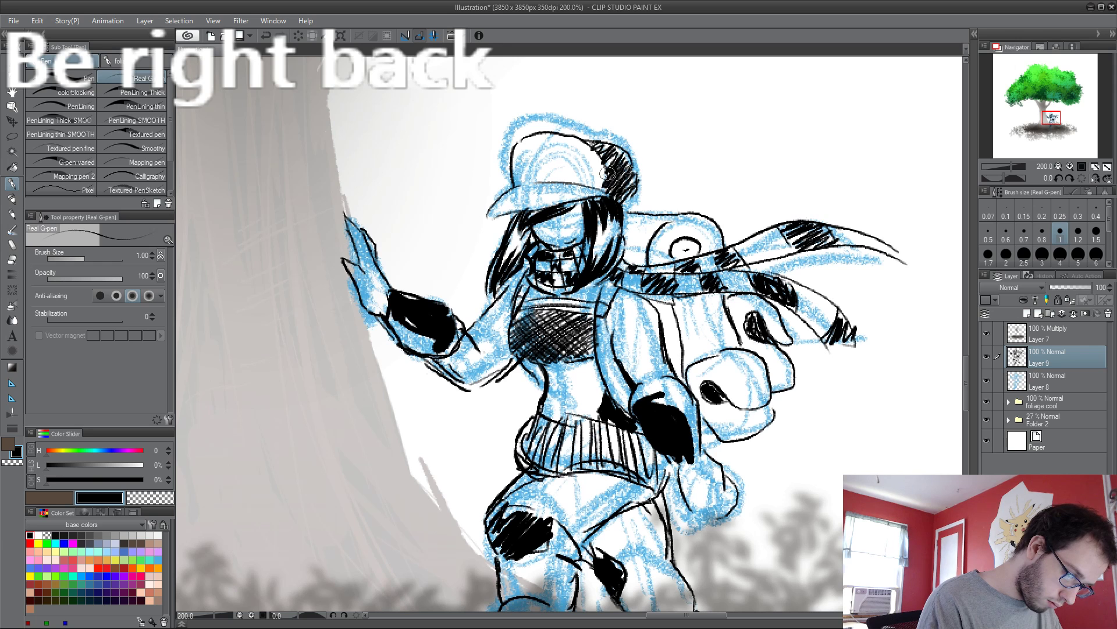
left_click_drag(524, 187, 499, 217)
left_click_drag(593, 184, 489, 213)
left_click(986, 381)
key("ctrl+minus")
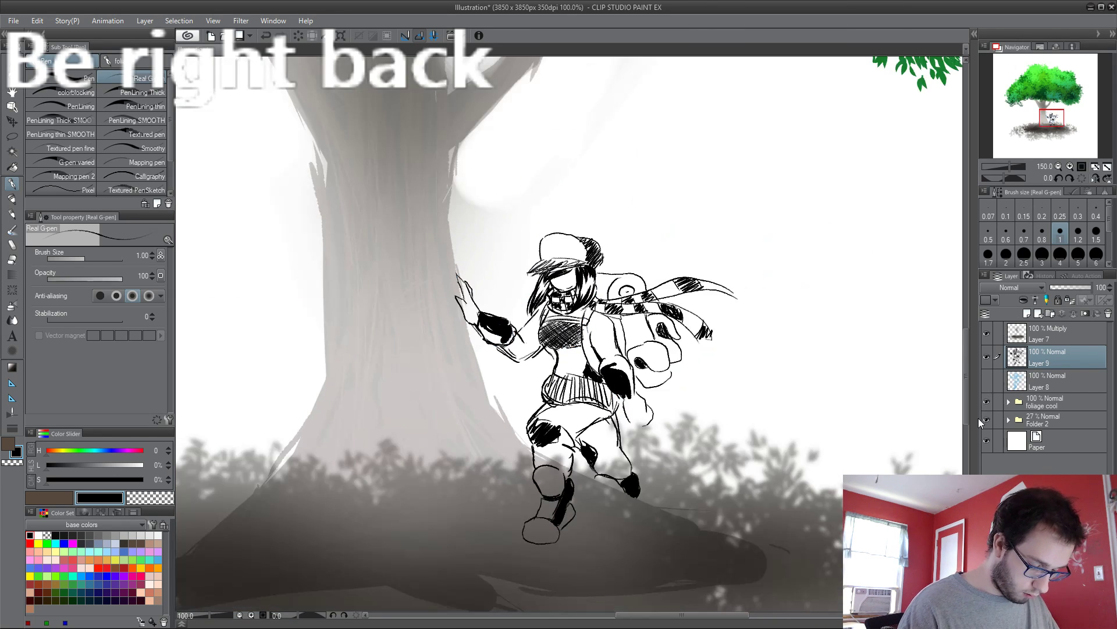
Step: Try the trunk folder, Folder 2, at 100% opacity and reduce it to 29%
left_click(1038, 422)
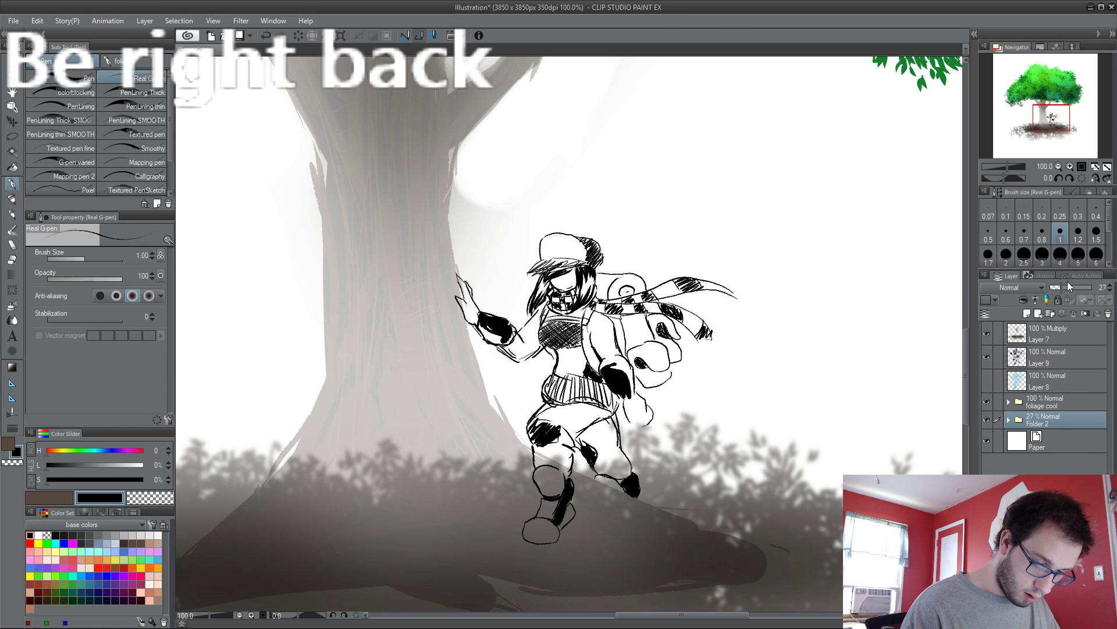
left_click_drag(1067, 282, 1094, 287)
key("ctrl+minus")
key("ctrl+plus")
key("ctrl+plus")
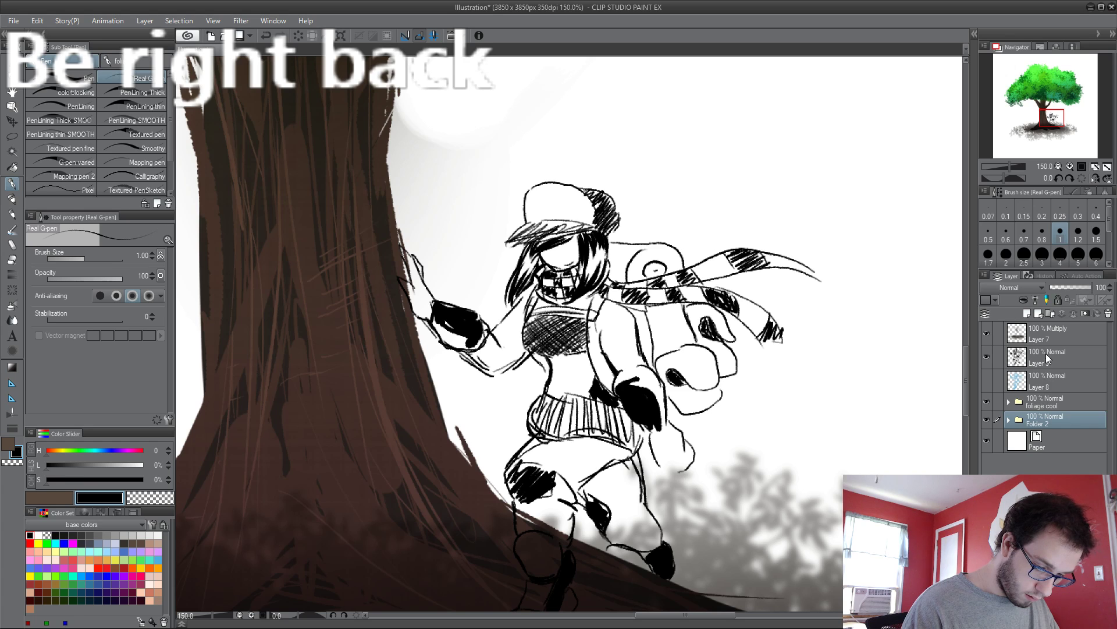
left_click(1063, 287)
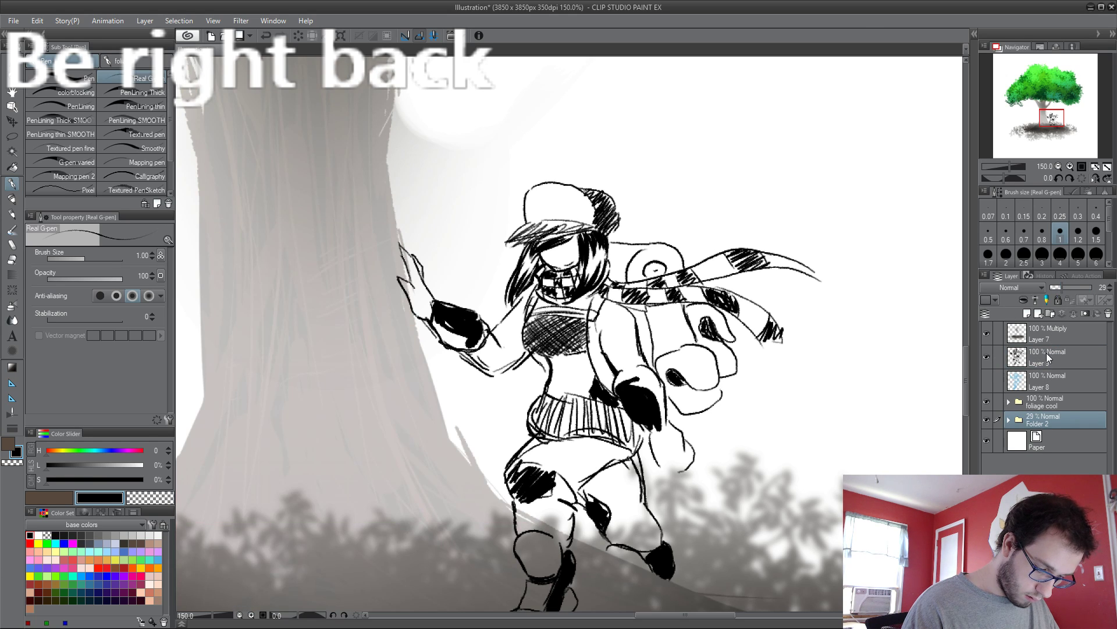
Step: Add a new layer between the ink and blue sketch layers and fill the figure's face with tan
left_click(1045, 370)
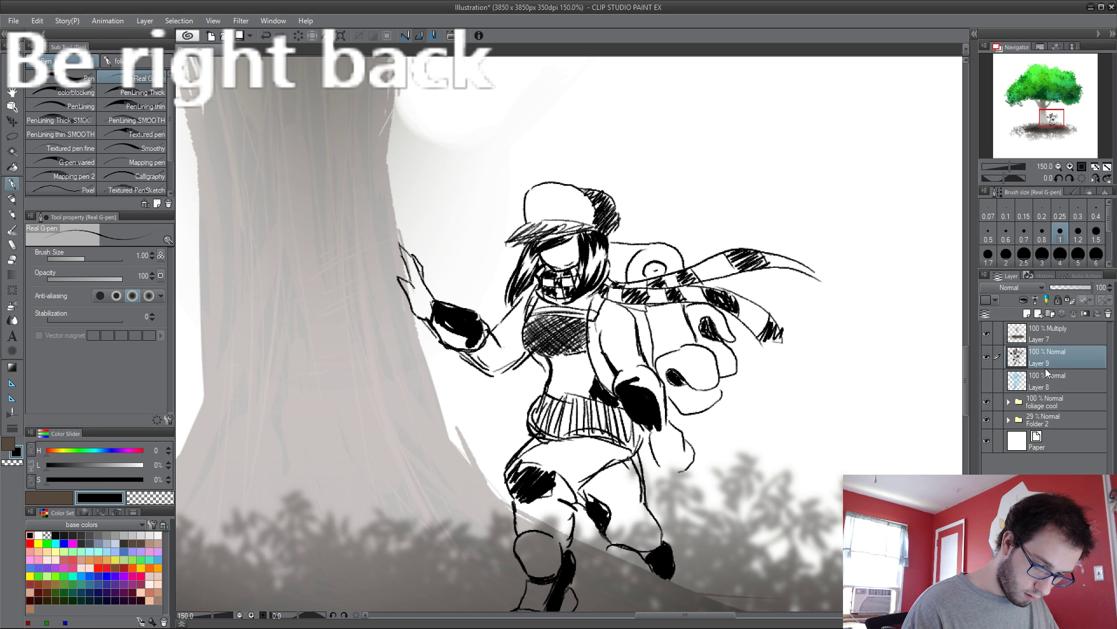
left_click(1030, 311)
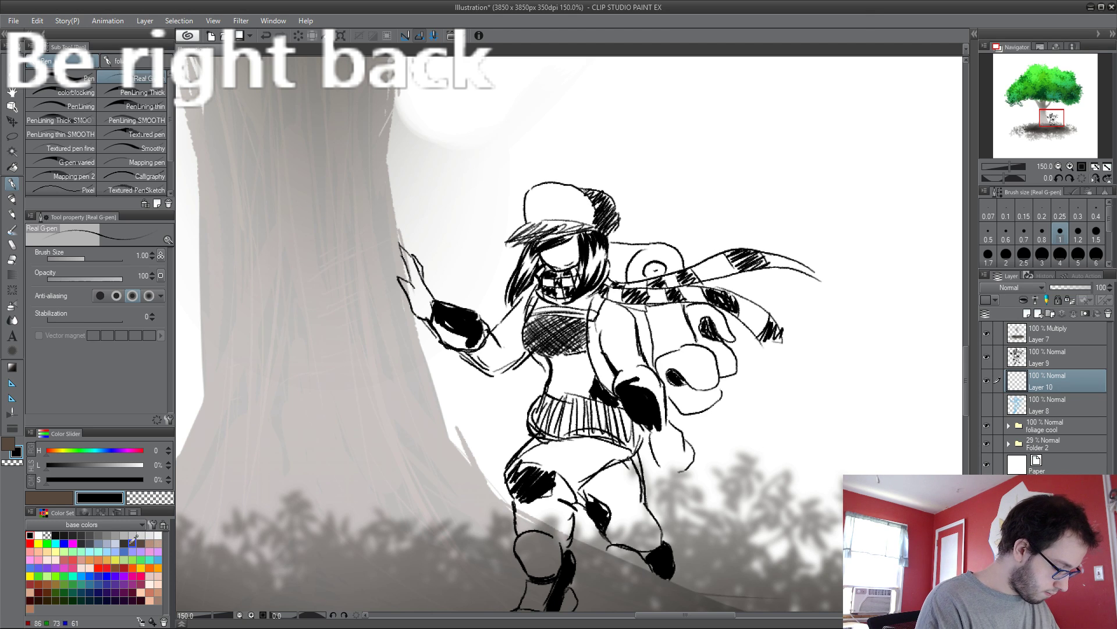
left_click(158, 592)
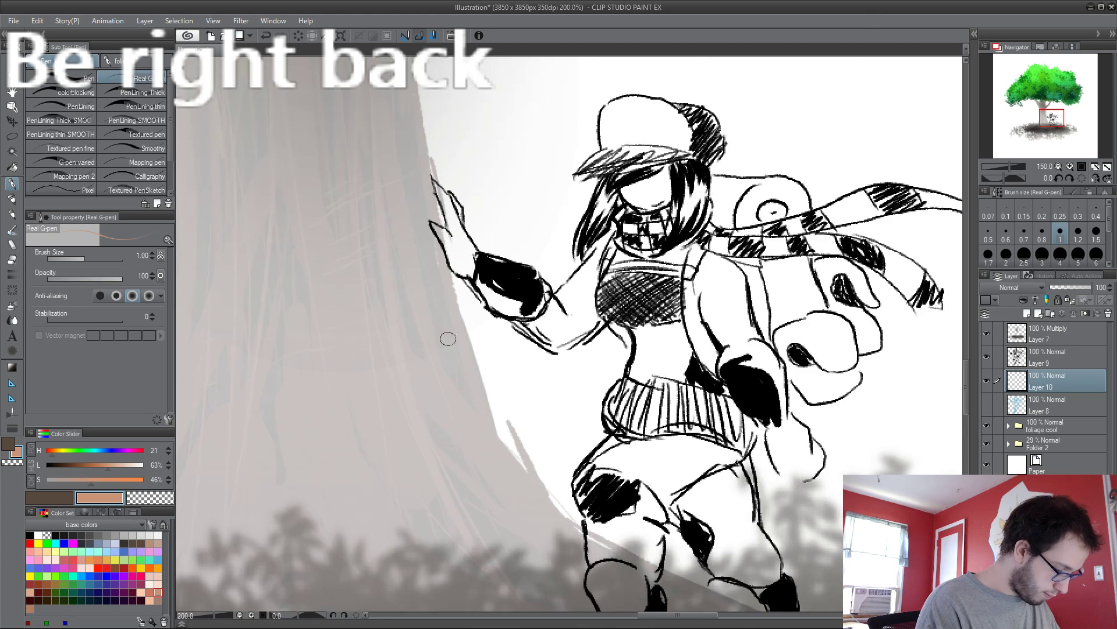
scroll(449, 337, "up", 6)
mouse_move(541, 291)
left_mouse_down()
mouse_move(575, 244)
mouse_move(524, 273)
mouse_move(653, 270)
mouse_move(669, 192)
mouse_move(651, 314)
mouse_move(611, 343)
left_mouse_up()
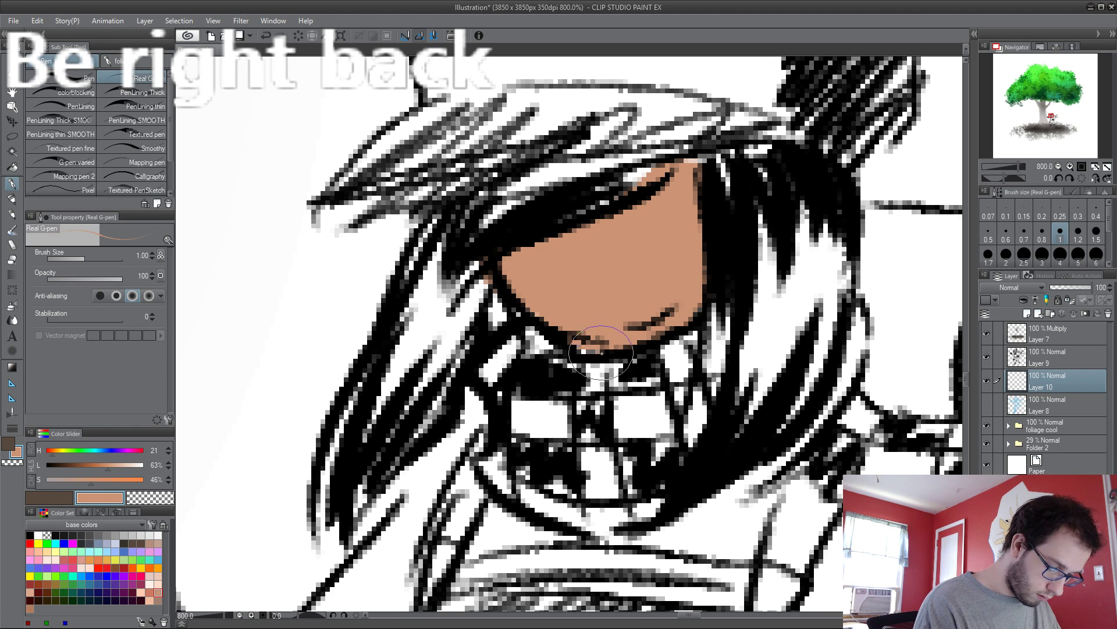
scroll(611, 343, "down", 3)
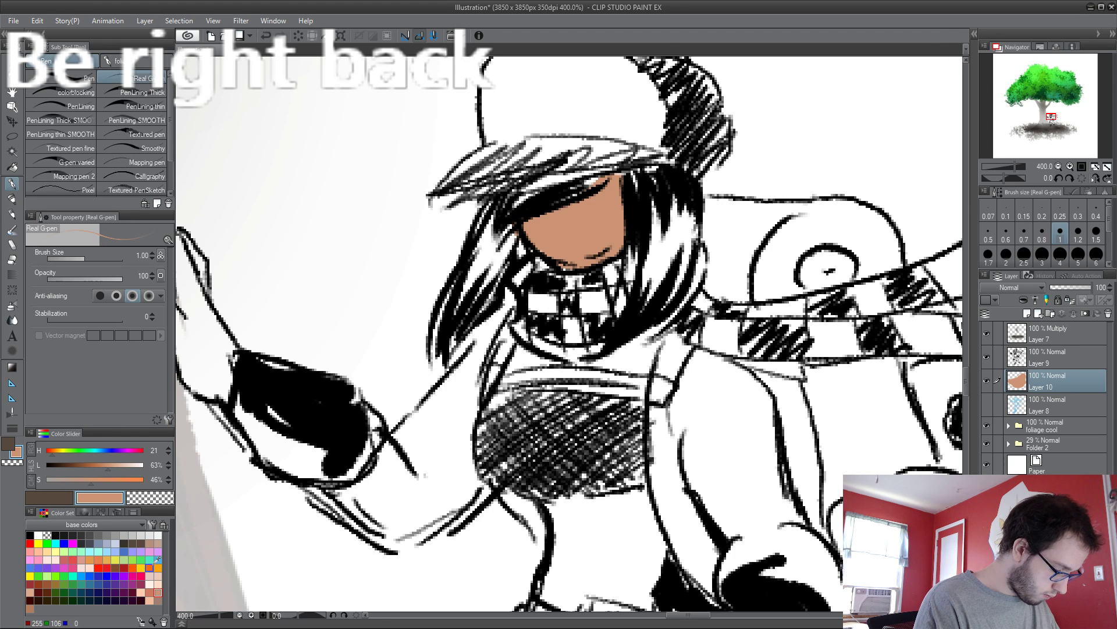
left_click(140, 592)
scroll(186, 578, "down", 3)
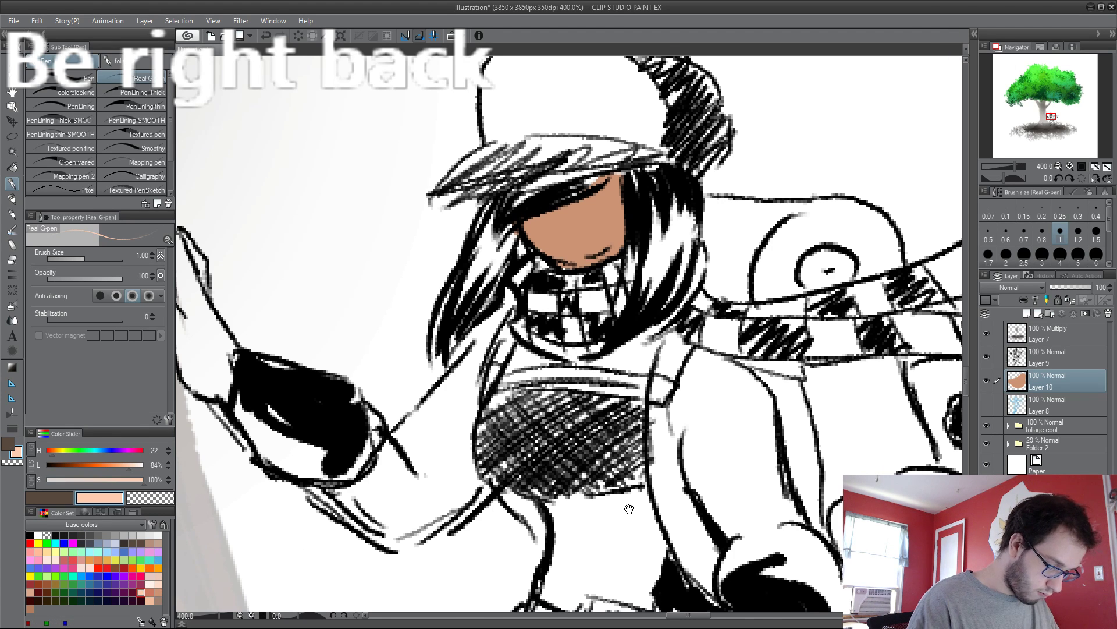
mouse_move(416, 300)
left_mouse_down()
mouse_move(393, 306)
mouse_move(359, 345)
mouse_move(343, 405)
mouse_move(410, 391)
mouse_move(428, 375)
left_mouse_up()
key("ctrl+z")
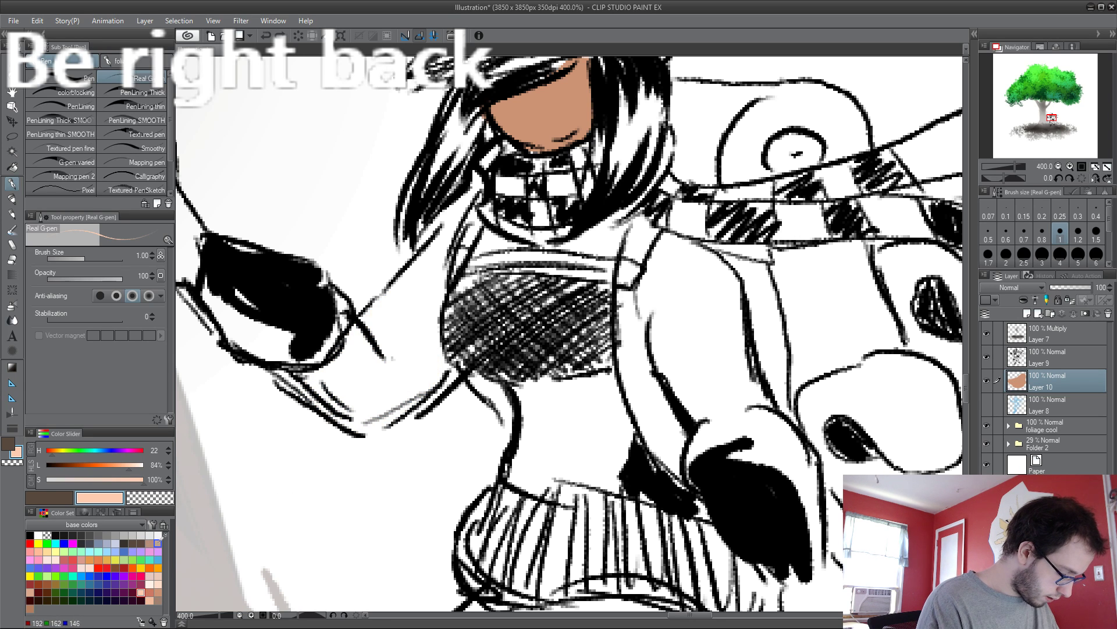
Step: Paint the torso, ribbed hem and both sleeves of the figure's top in greyish brown
left_click(158, 543)
mouse_move(433, 305)
left_mouse_down()
mouse_move(363, 368)
mouse_move(370, 340)
mouse_move(357, 347)
mouse_move(460, 213)
mouse_move(421, 340)
mouse_move(448, 326)
mouse_move(386, 405)
mouse_move(341, 409)
mouse_move(425, 352)
mouse_move(423, 305)
mouse_move(428, 328)
mouse_move(436, 311)
mouse_move(387, 334)
mouse_move(463, 303)
mouse_move(487, 251)
mouse_move(471, 241)
mouse_move(601, 242)
mouse_move(494, 238)
mouse_move(471, 261)
mouse_move(488, 365)
mouse_move(471, 291)
mouse_move(468, 300)
mouse_move(554, 285)
mouse_move(557, 301)
mouse_move(596, 310)
mouse_move(532, 413)
mouse_move(546, 383)
mouse_move(580, 437)
mouse_move(592, 418)
mouse_move(629, 485)
mouse_move(615, 410)
left_mouse_up()
scroll(616, 410, "down", 2)
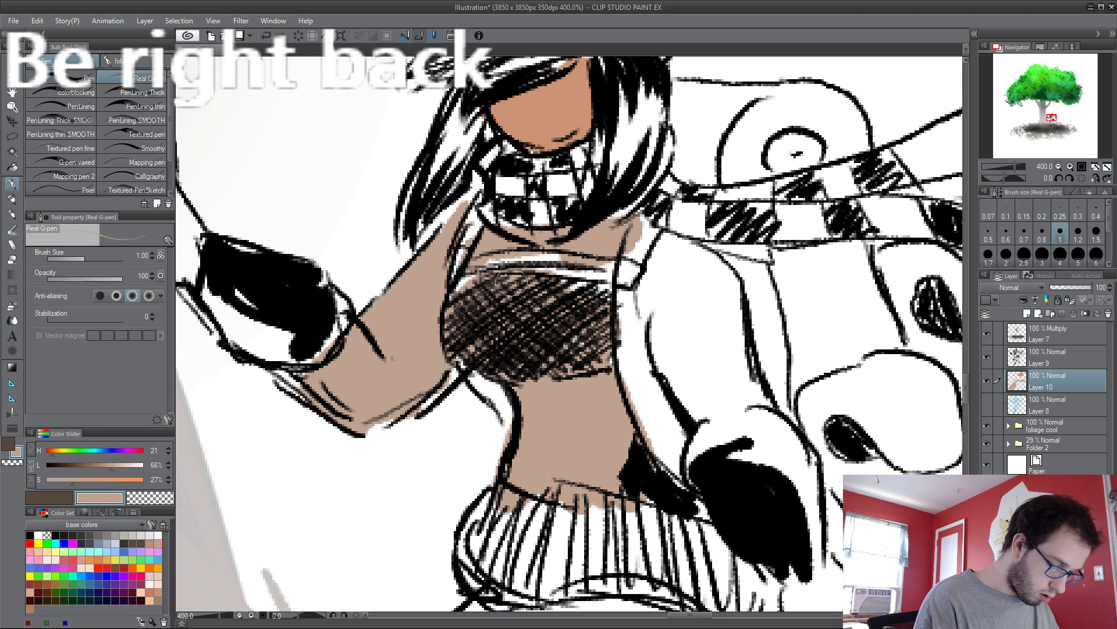
scroll(637, 472, "down", 1)
left_click_drag(637, 471, 615, 329)
mouse_move(550, 305)
left_mouse_down()
mouse_move(562, 335)
mouse_move(533, 340)
mouse_move(634, 342)
left_mouse_up()
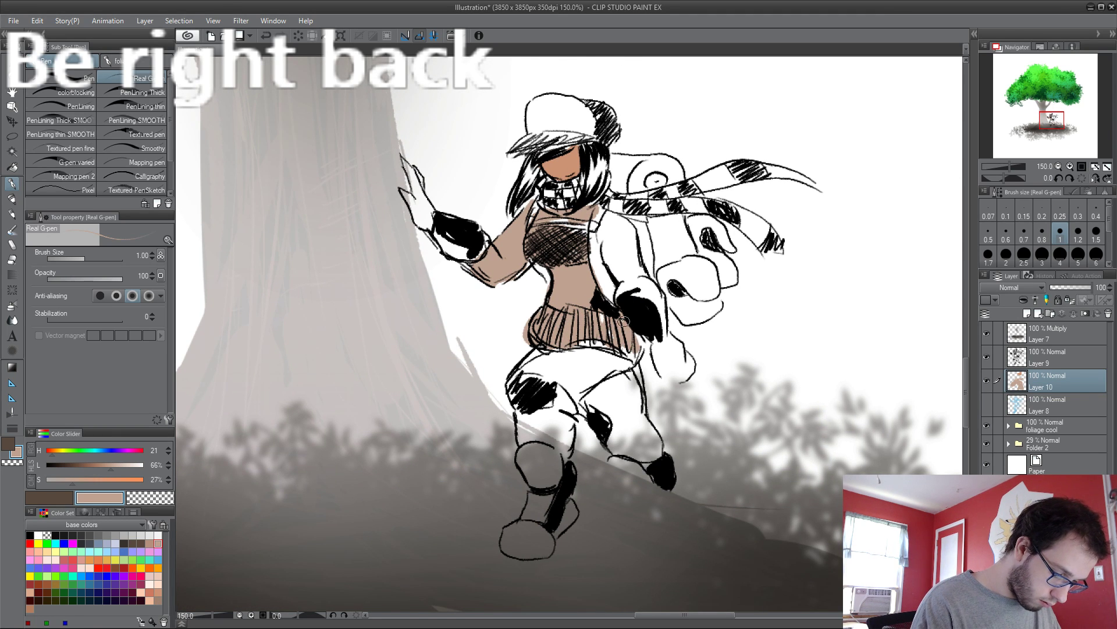
mouse_move(602, 294)
left_mouse_down()
mouse_move(608, 248)
mouse_move(626, 230)
mouse_move(612, 217)
left_mouse_up()
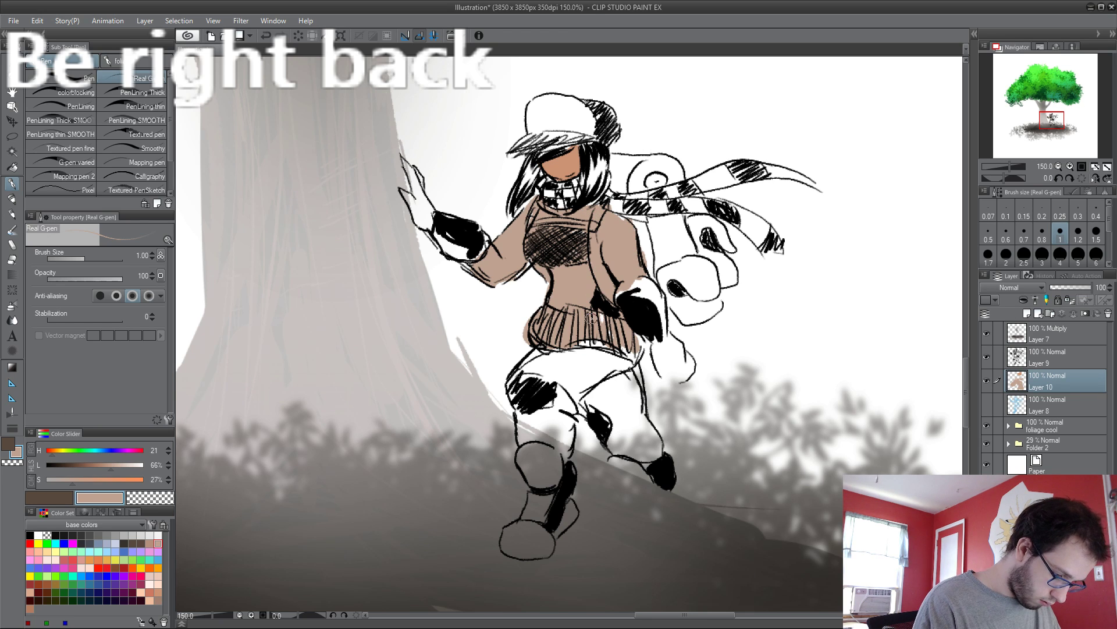
left_click(98, 559)
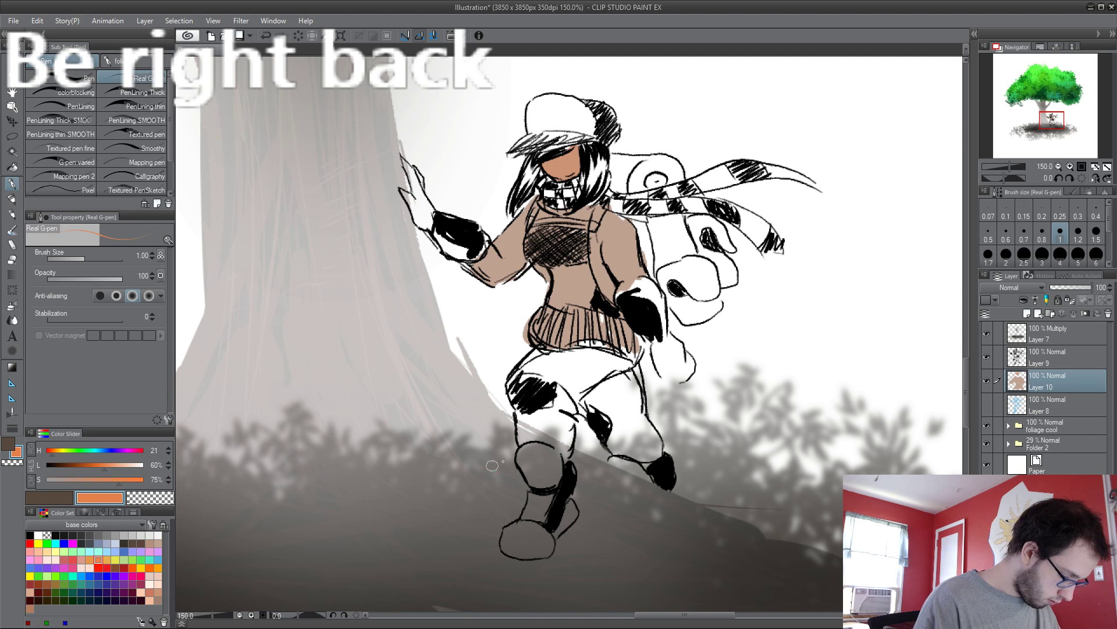
mouse_move(564, 401)
left_mouse_down()
mouse_move(563, 448)
mouse_move(549, 424)
left_mouse_up()
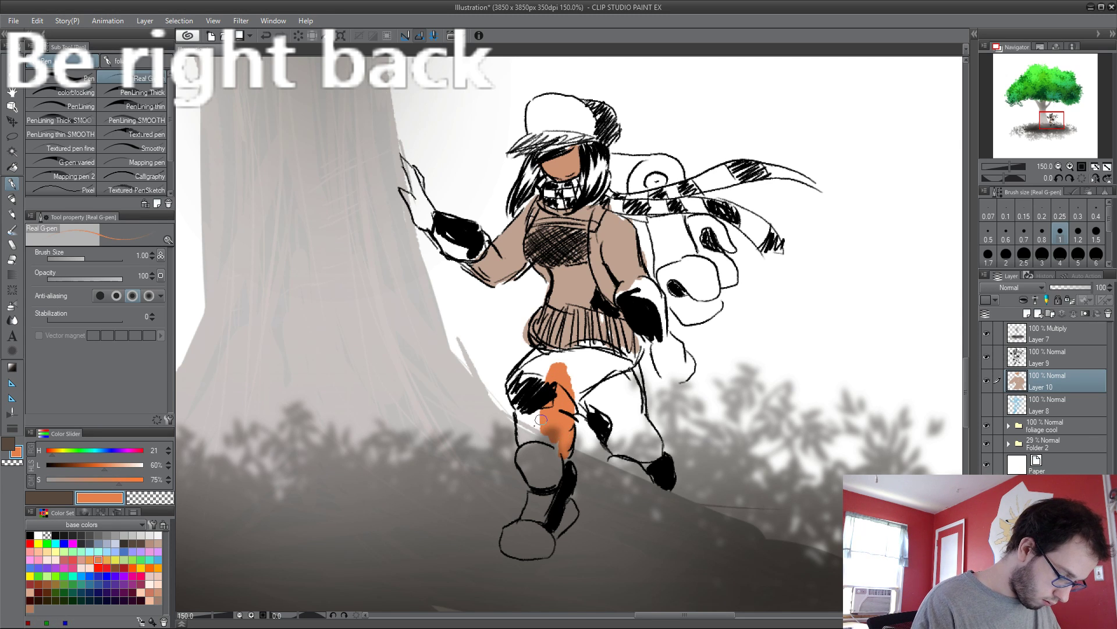
key("ctrl+z")
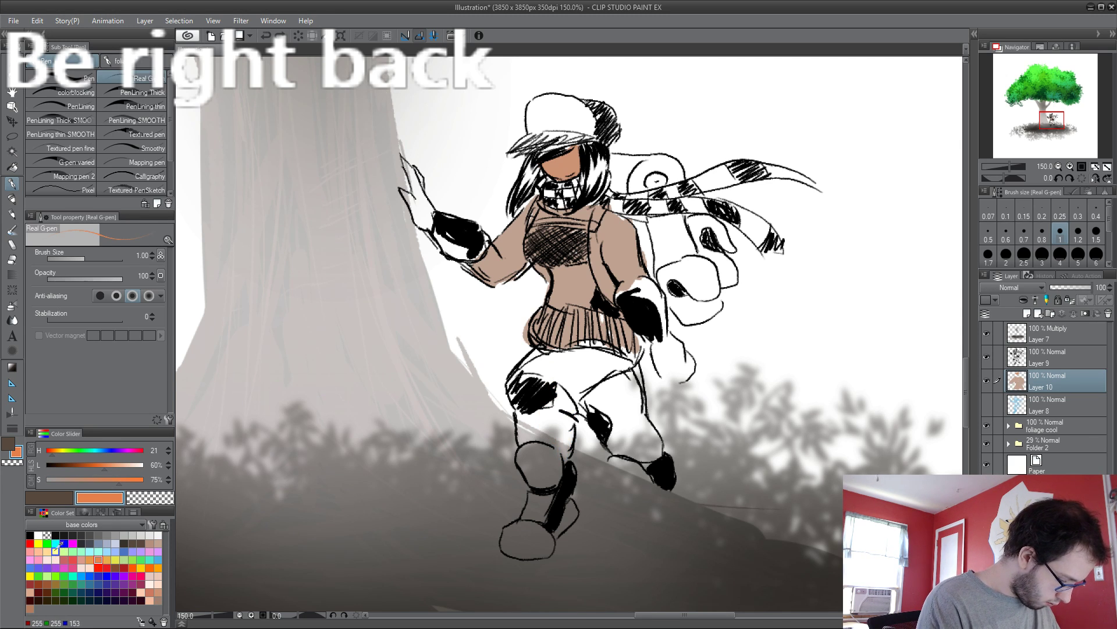
Step: Fill the figure's upper legs, lowered forearm and hand, and raised hand with light peach
left_click(38, 550)
mouse_move(560, 394)
left_mouse_down()
mouse_move(571, 439)
mouse_move(544, 376)
mouse_move(522, 383)
mouse_move(538, 357)
mouse_move(573, 358)
mouse_move(591, 372)
mouse_move(564, 398)
mouse_move(611, 373)
mouse_move(614, 438)
mouse_move(635, 384)
mouse_move(655, 453)
mouse_move(611, 393)
left_mouse_up()
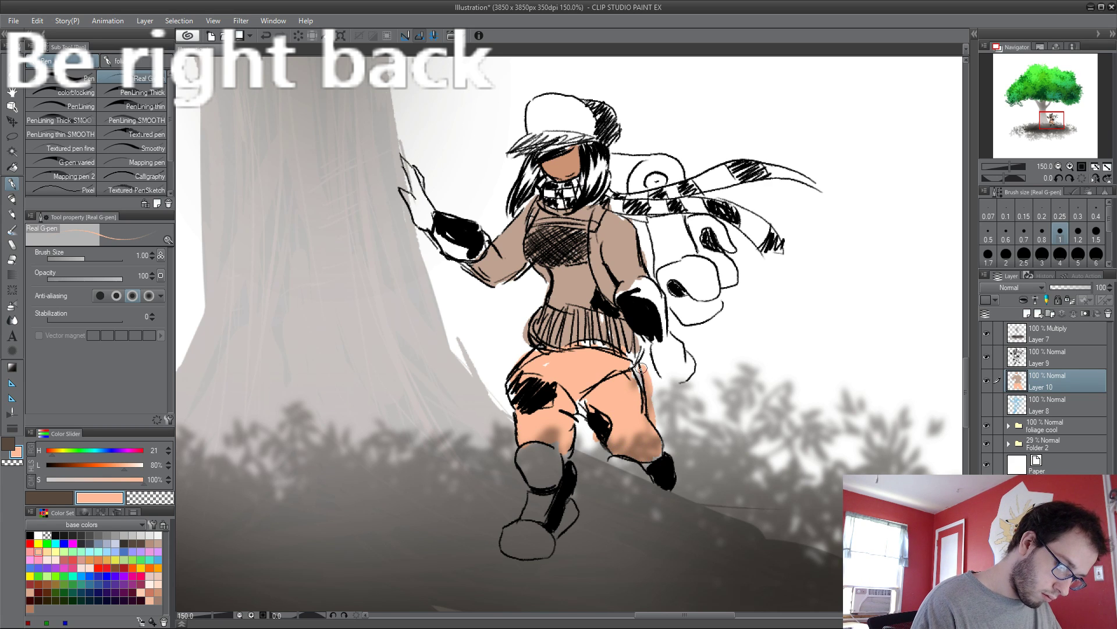
mouse_move(643, 366)
left_mouse_down()
mouse_move(678, 349)
mouse_move(663, 361)
mouse_move(647, 308)
mouse_move(629, 320)
mouse_move(649, 352)
mouse_move(683, 347)
mouse_move(689, 364)
left_mouse_up()
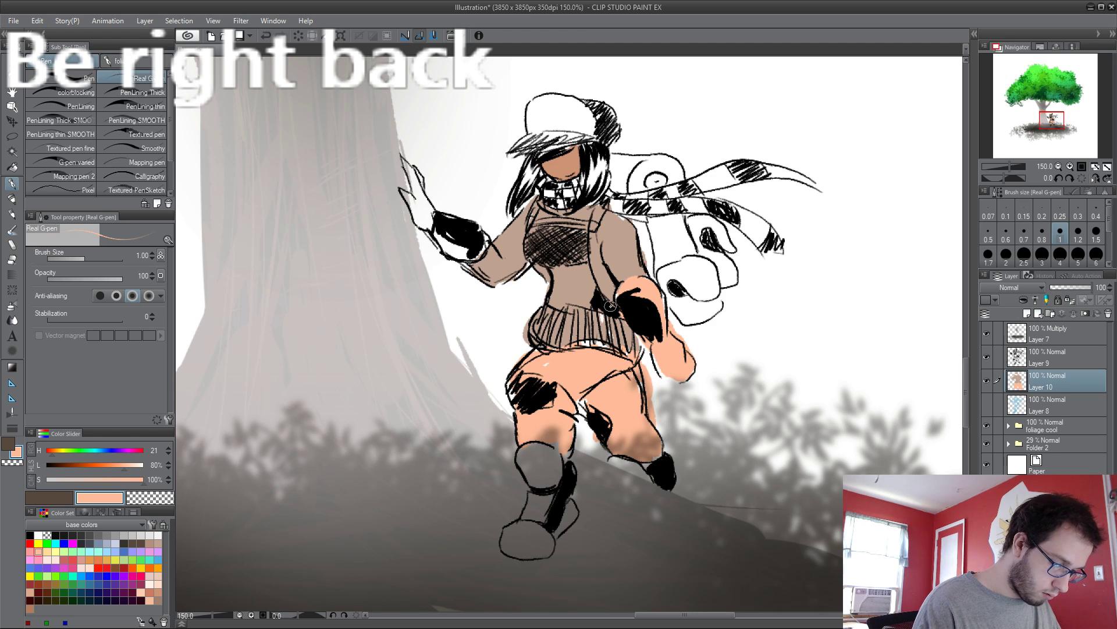
mouse_move(414, 168)
left_mouse_down()
mouse_move(424, 216)
mouse_move(413, 200)
mouse_move(460, 245)
mouse_move(437, 230)
mouse_move(454, 262)
mouse_move(471, 262)
left_mouse_up()
key("ctrl+alt+0")
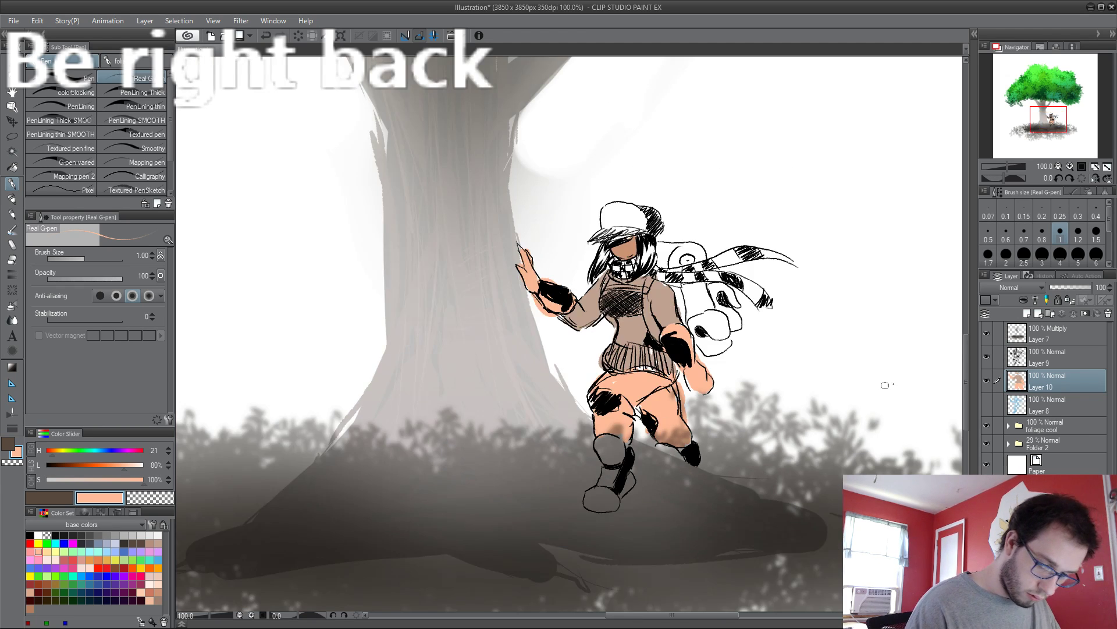
Step: Set the opacity of the trunk folder, Folder 2, to 53%
left_click(1042, 443)
left_click(1064, 286)
mouse_move(1065, 284)
left_mouse_down()
mouse_move(1094, 287)
mouse_move(1073, 288)
left_mouse_up()
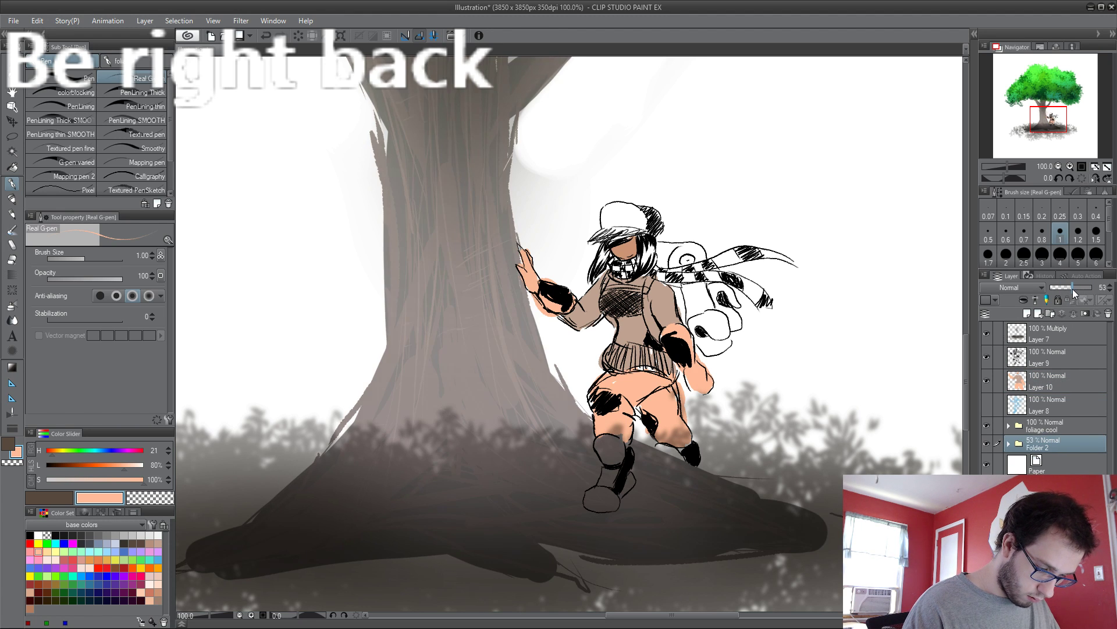
Step: Hide the figure's flat colour layer and make the trunk folder, Folder 2, the active one
left_click(1033, 382)
left_click(986, 382)
key("ctrl+minus")
key("ctrl+plus")
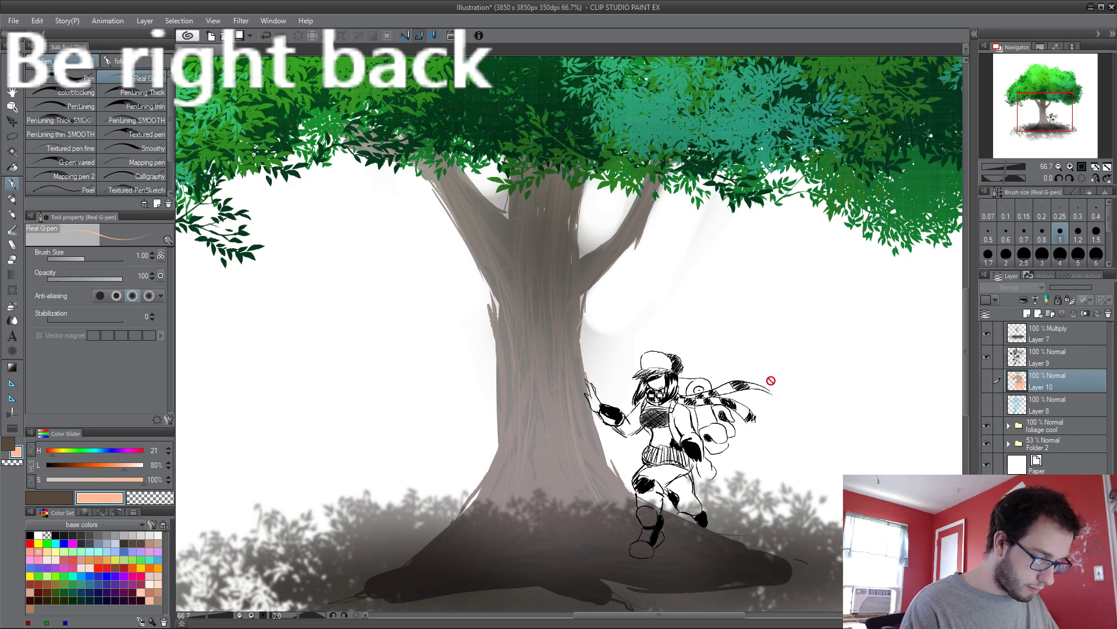
left_click(1047, 357)
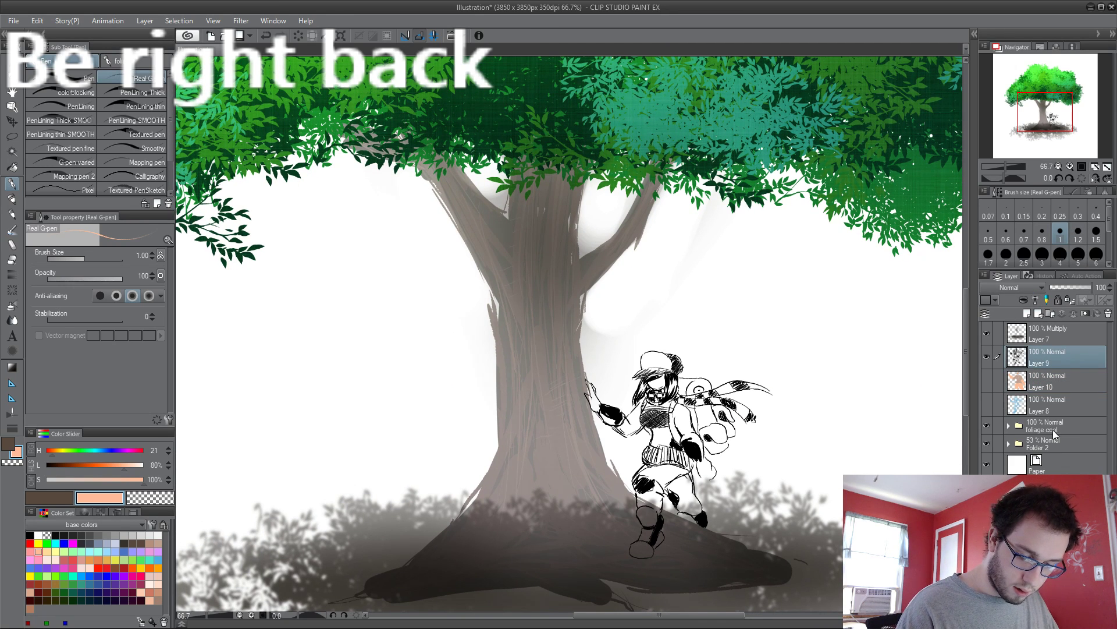
left_click(1059, 425)
left_click(1047, 442)
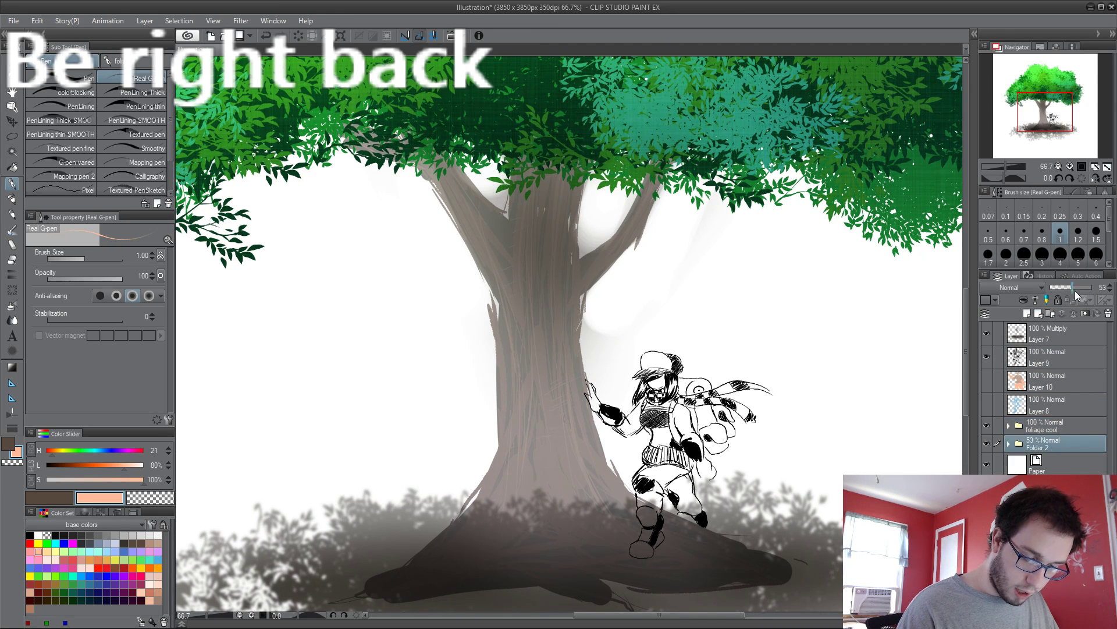
key("ctrl+minus")
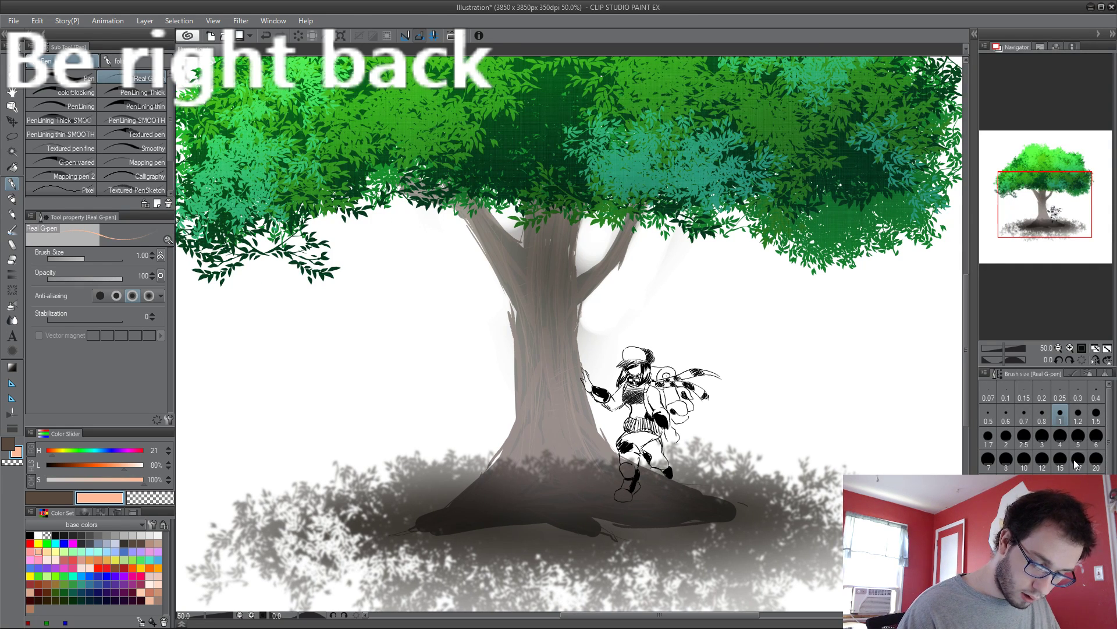
left_click_drag(1067, 364, 1064, 184)
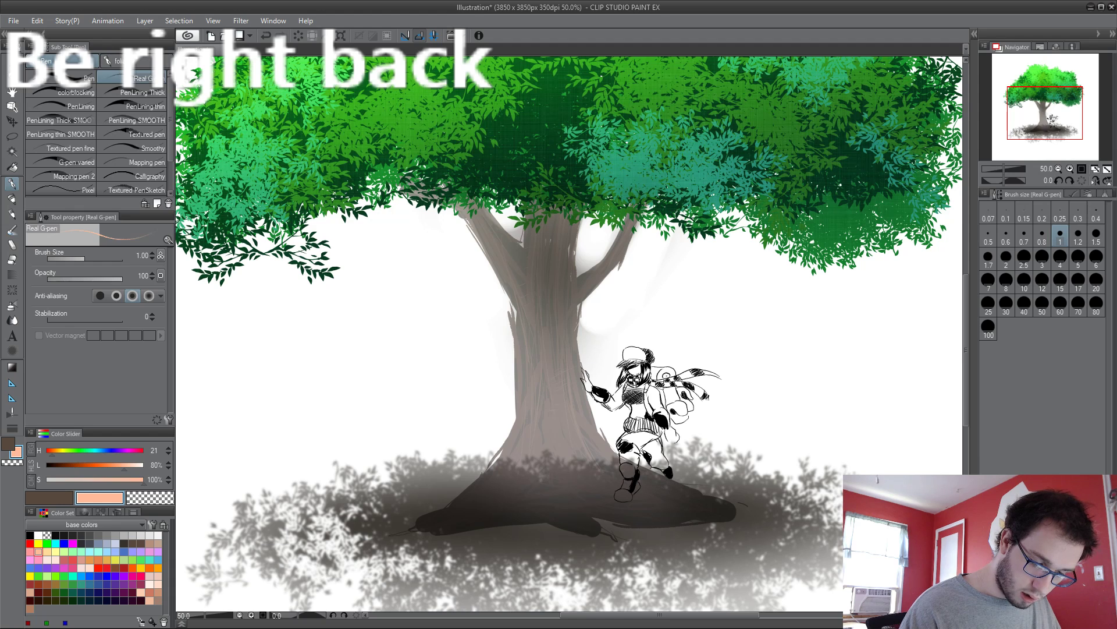
left_click_drag(1076, 473, 1076, 267)
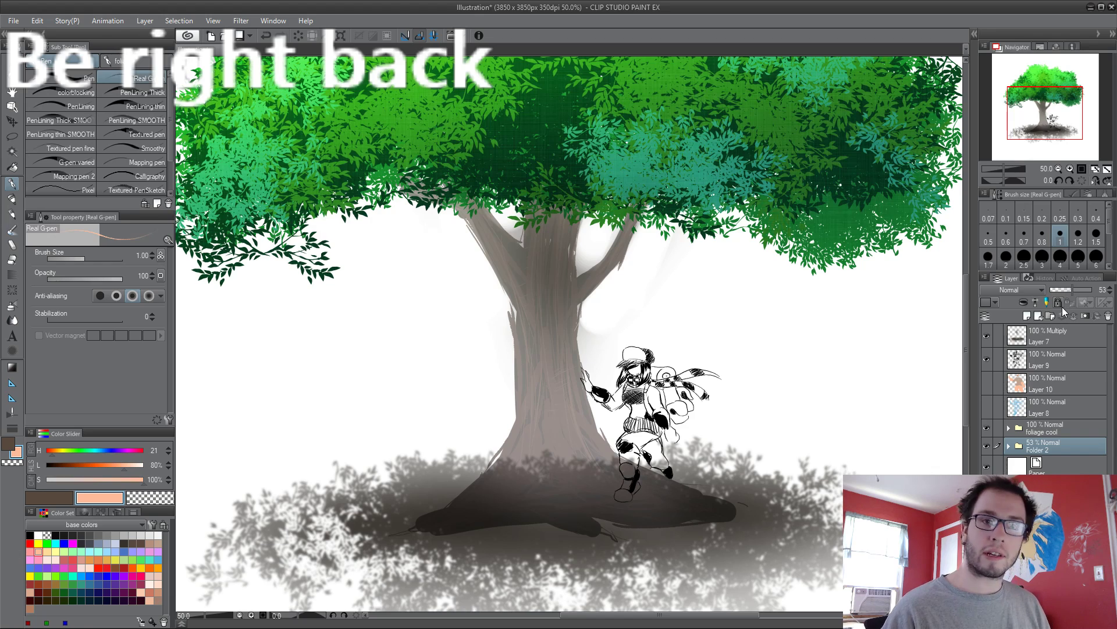
scroll(608, 329, "down", 2)
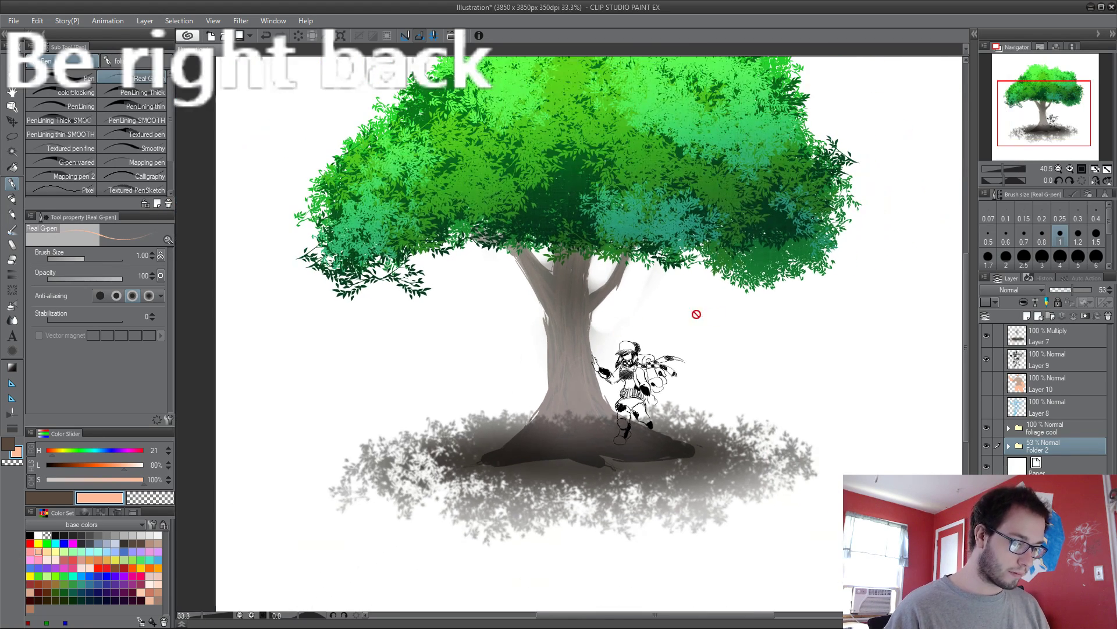
mouse_move(968, 318)
left_mouse_down()
mouse_move(961, 265)
mouse_move(948, 316)
left_mouse_up()
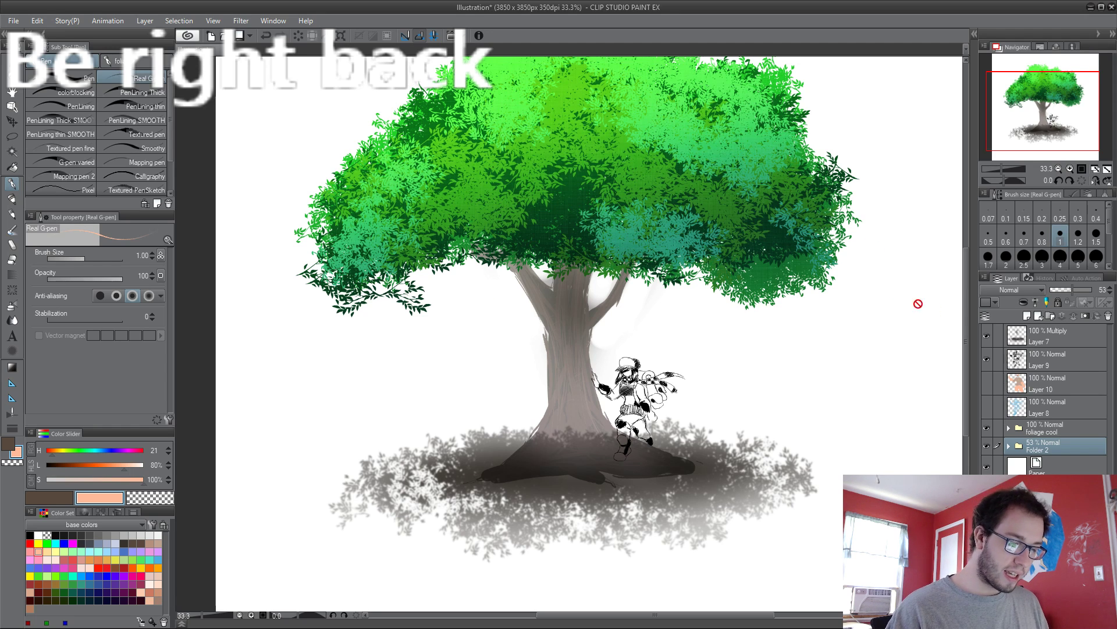
left_click_drag(962, 297, 963, 270)
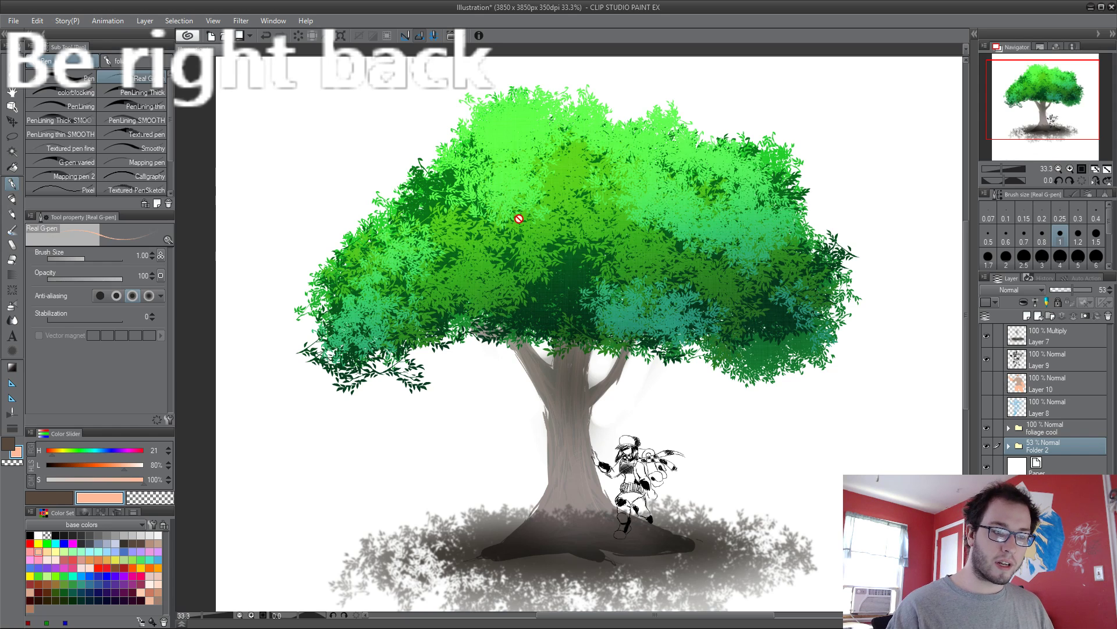
key("alt+Tab")
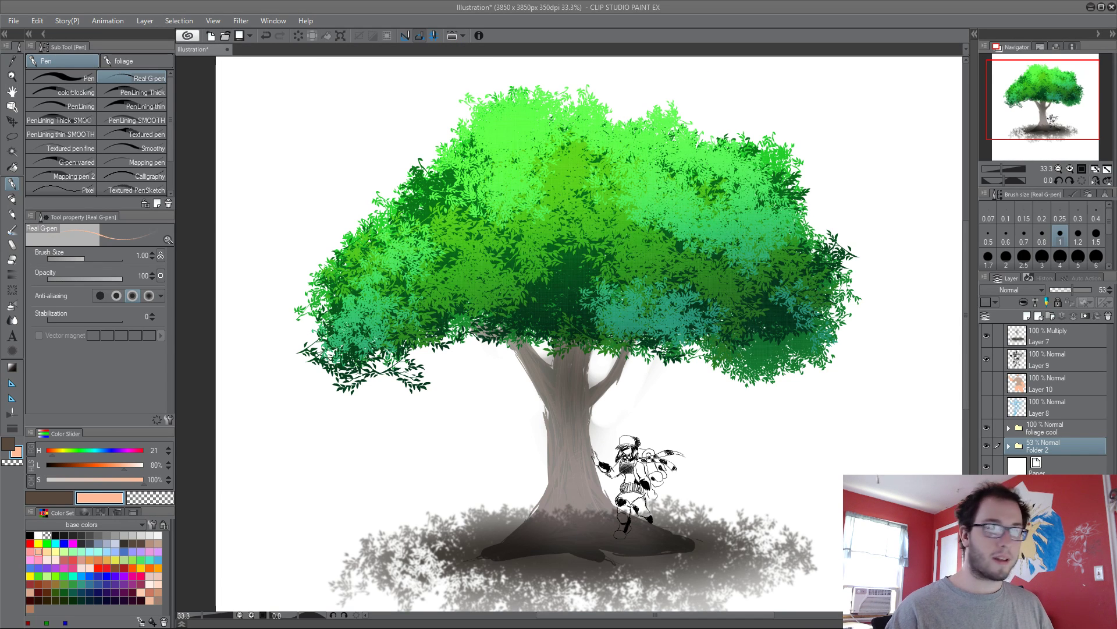